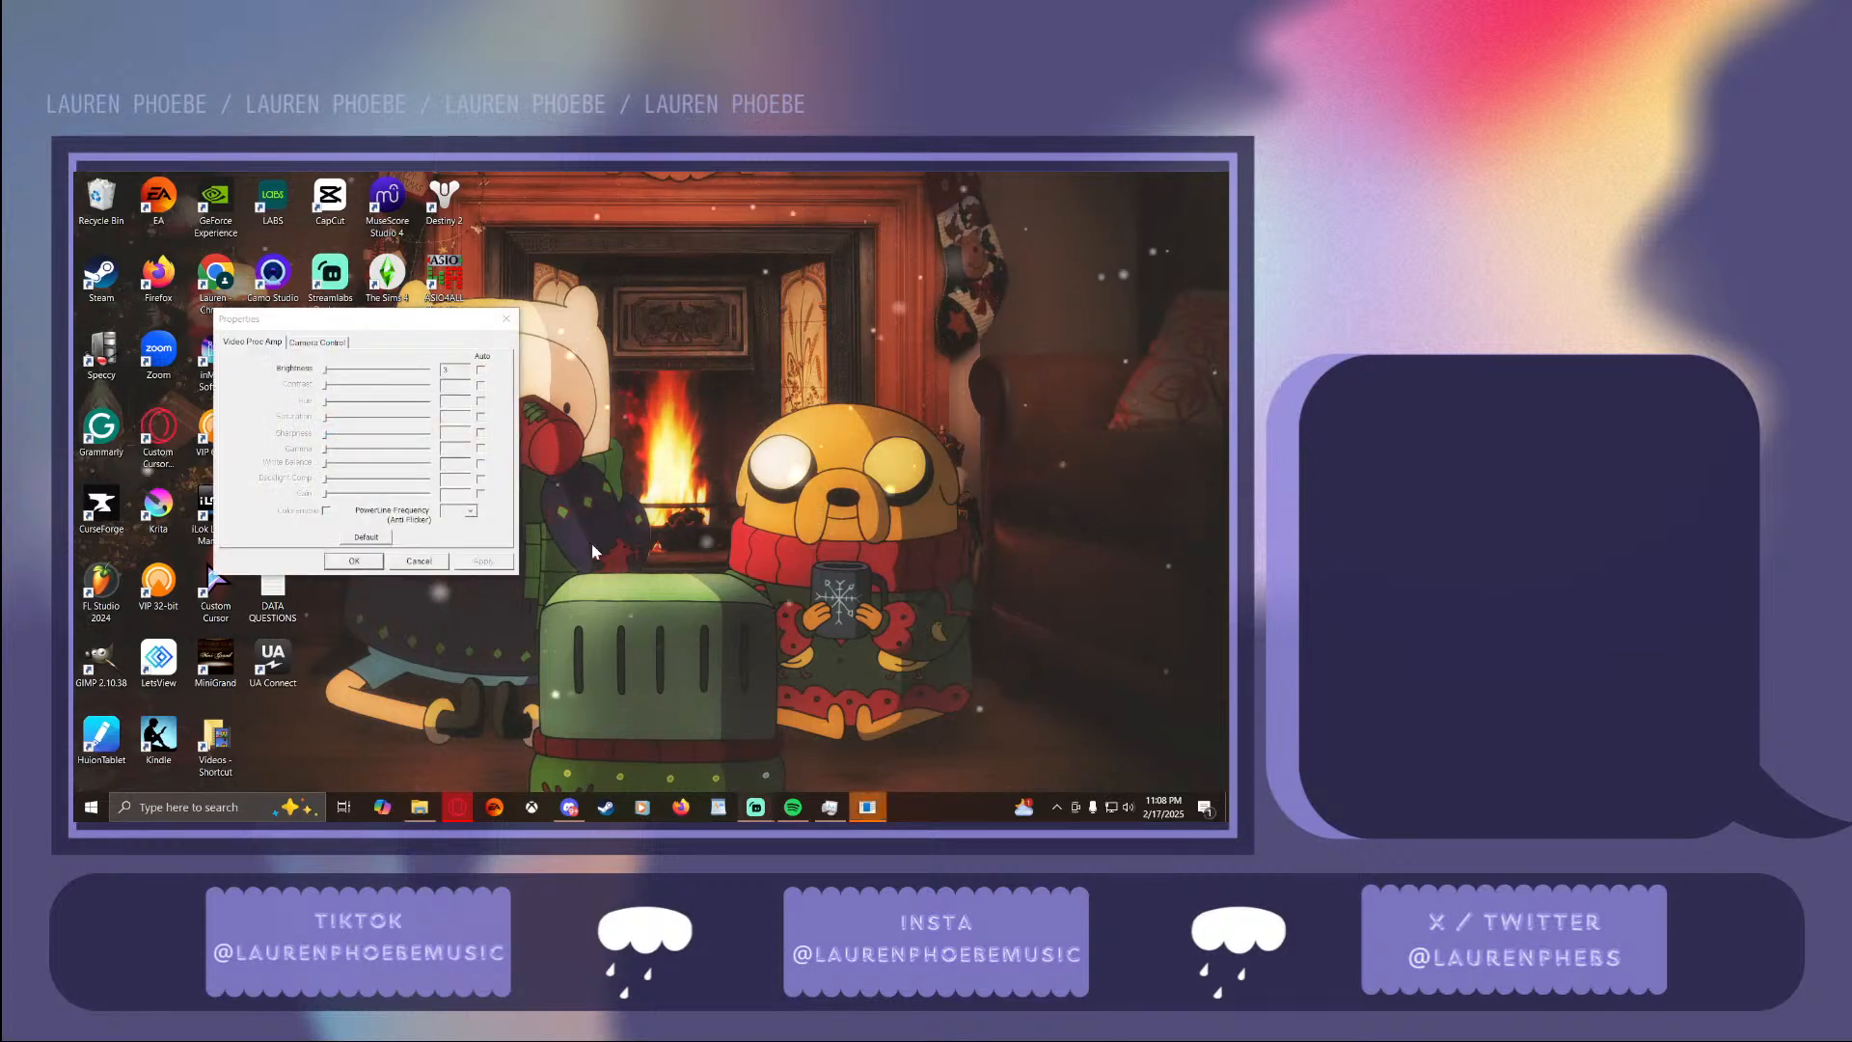
Dismiss the camera's Properties dialog without applying any changes
{"action": "left_click", "coordinate": [422, 560]}
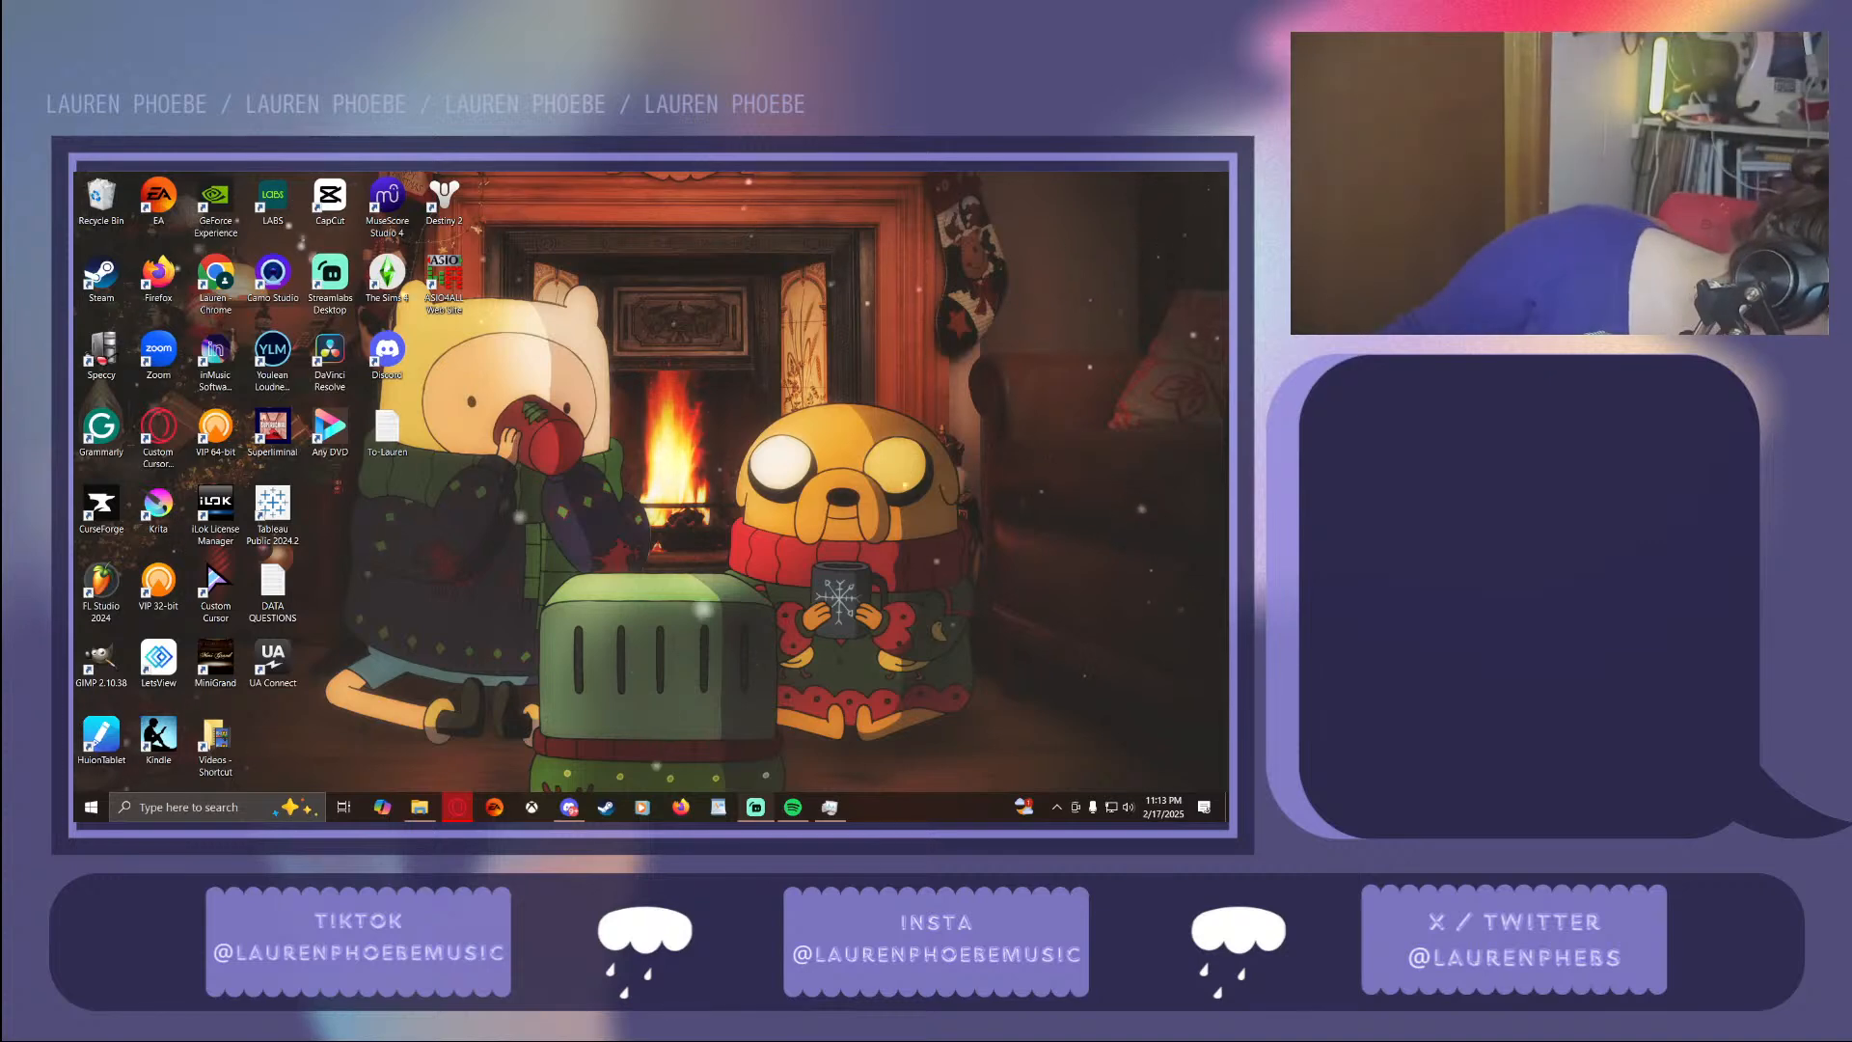
{"action": "key", "text": "super+s"}
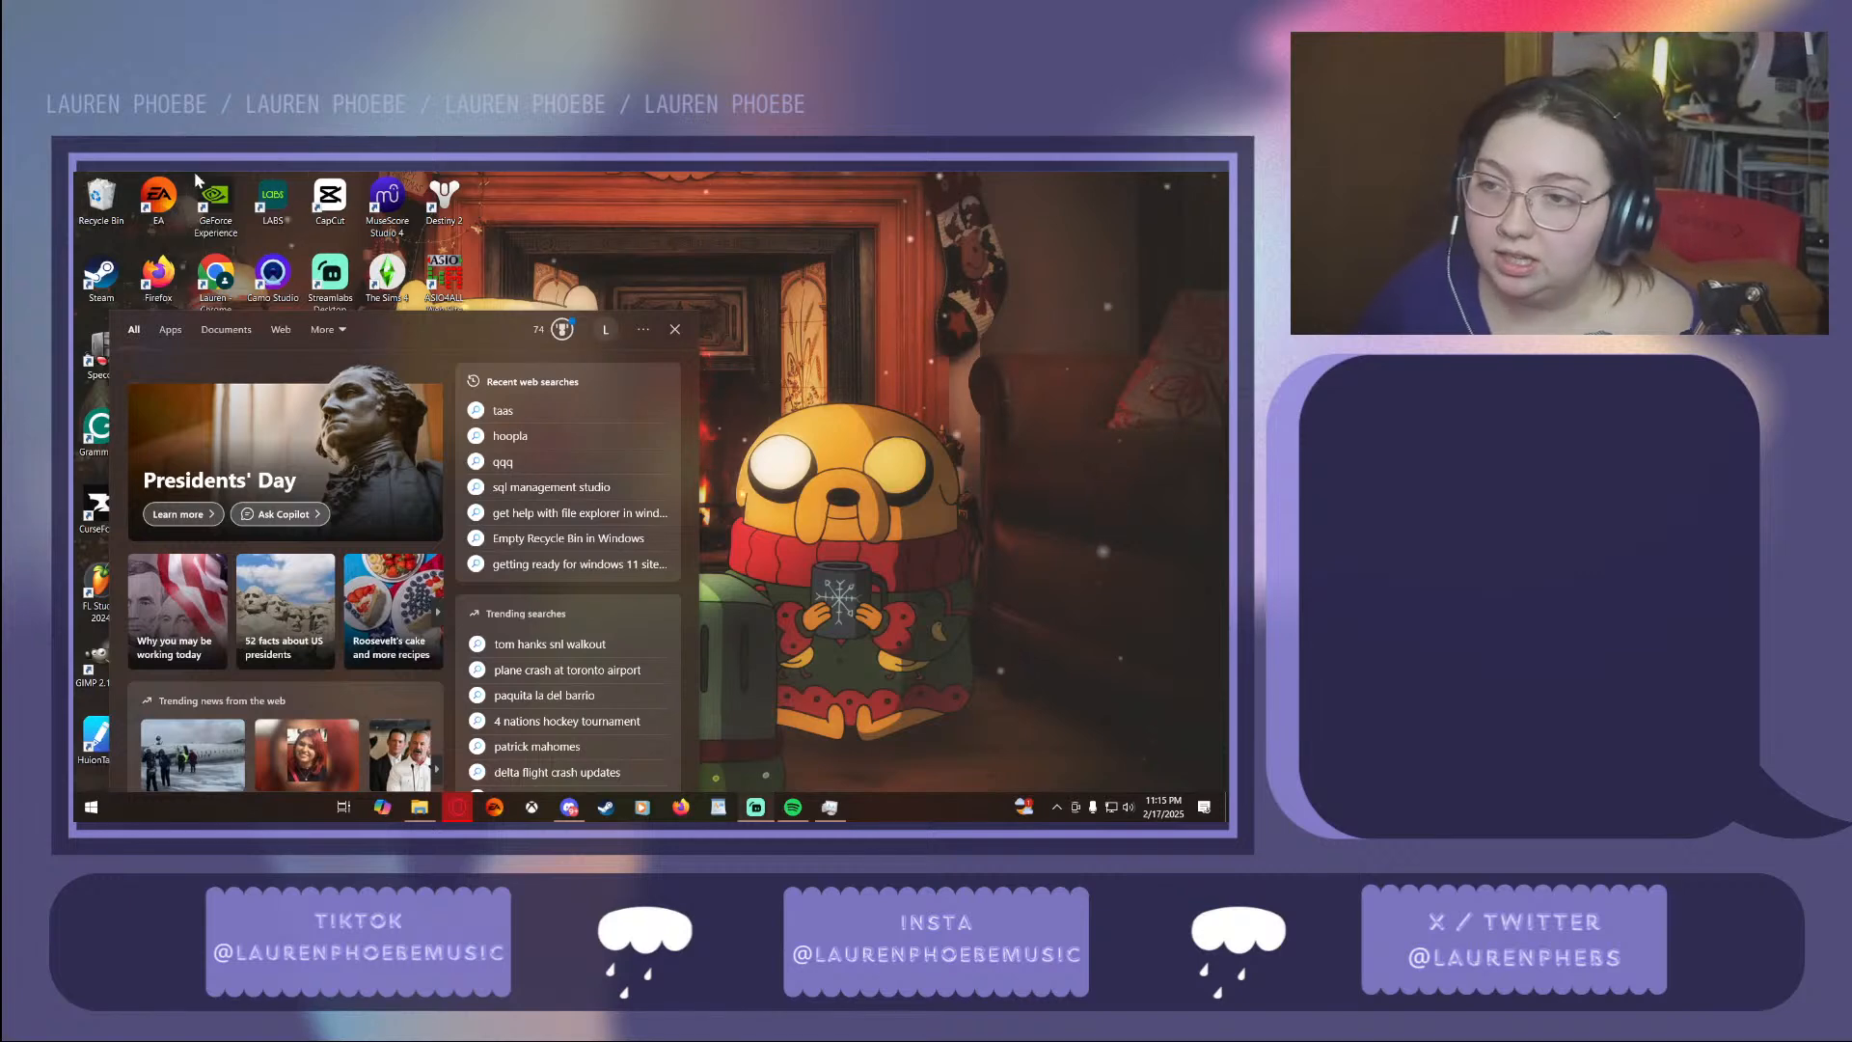
{"action": "key", "text": "Escape"}
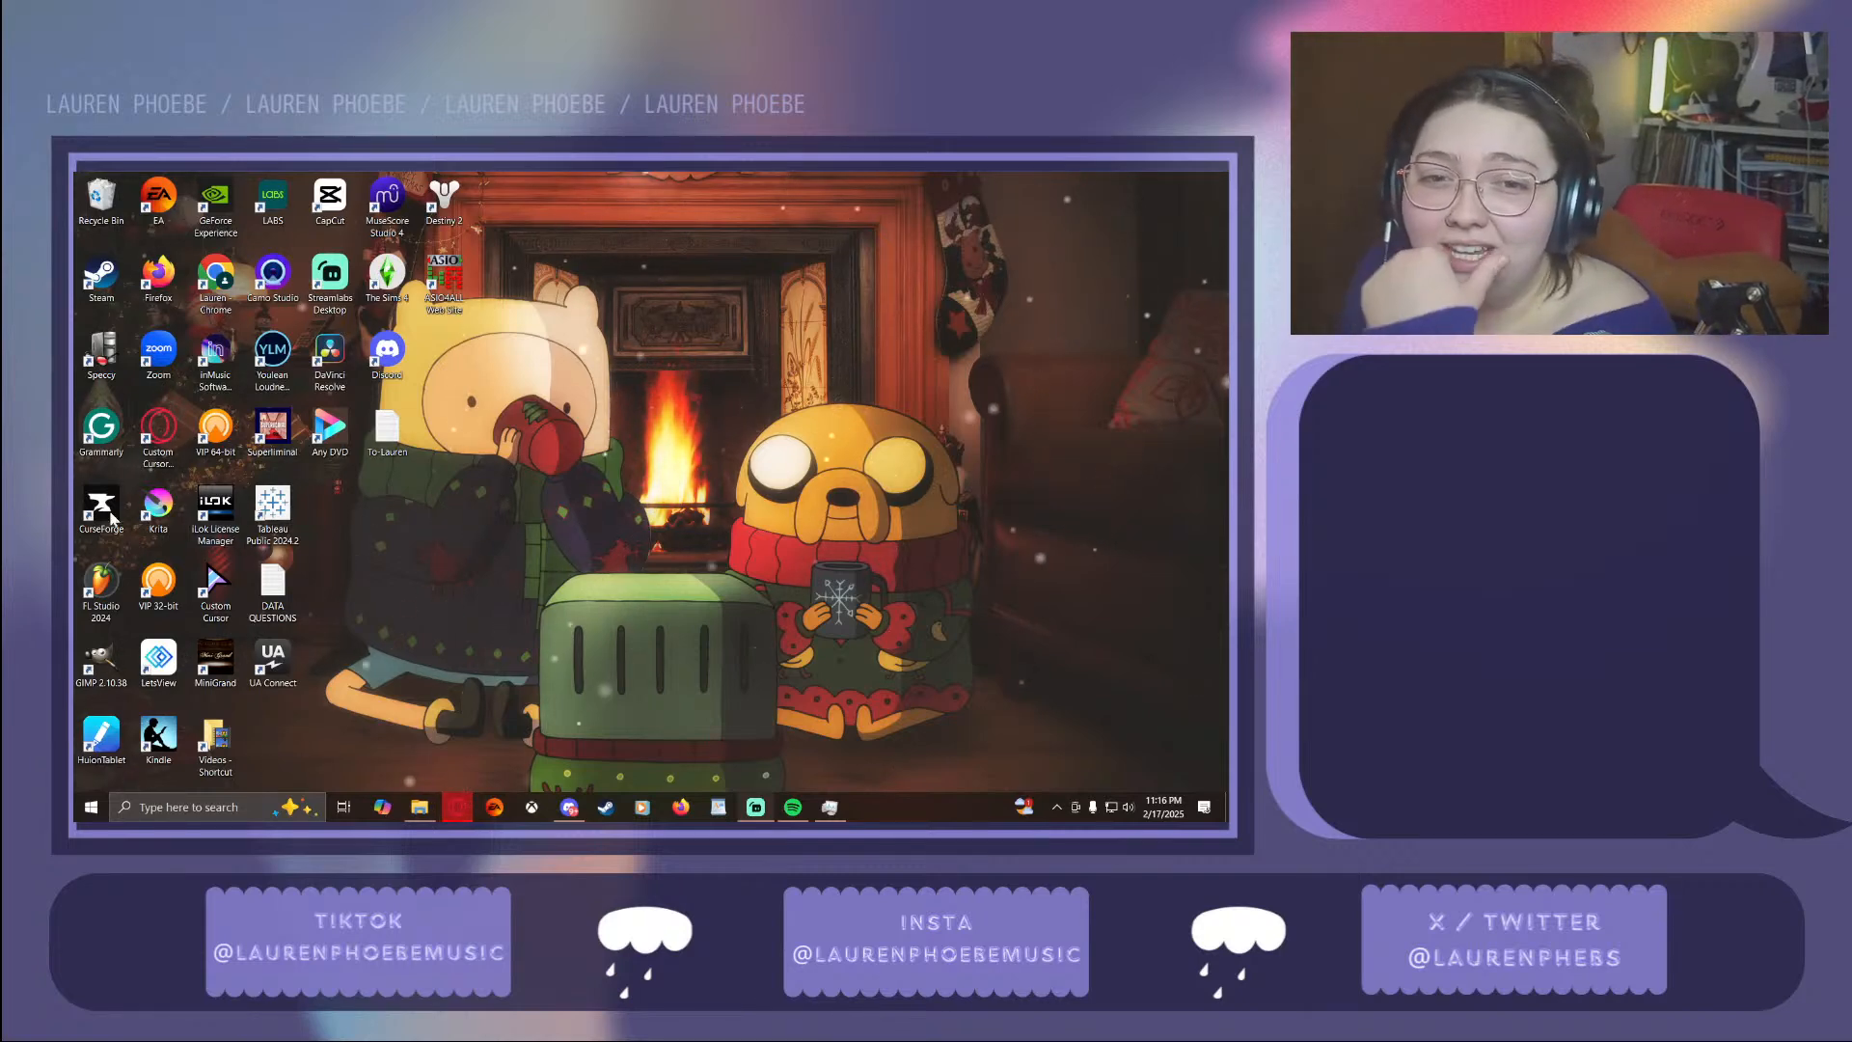
Switch to Spotify and listen to "Dangers Of The Heart" from the artist's popular songs, pausing playback near its end
{"action": "left_click", "coordinate": [793, 807]}
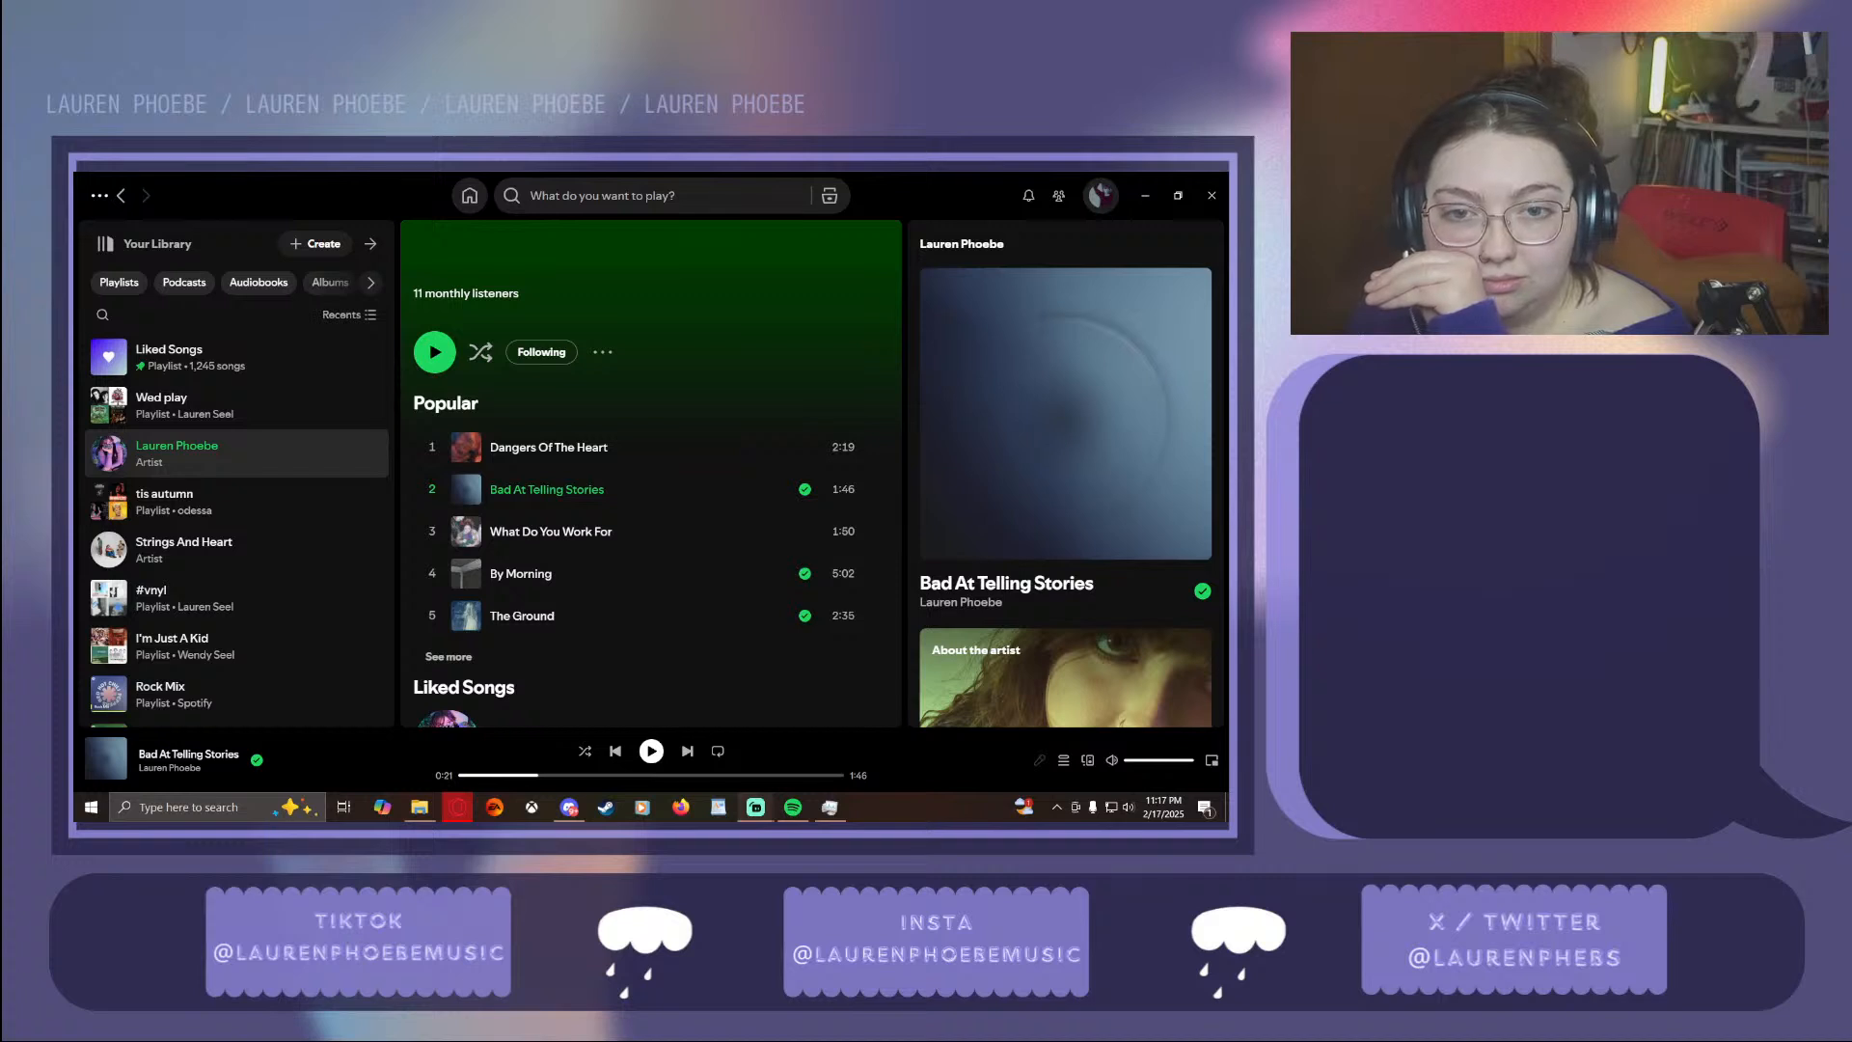
{"action": "left_click", "coordinate": [432, 446]}
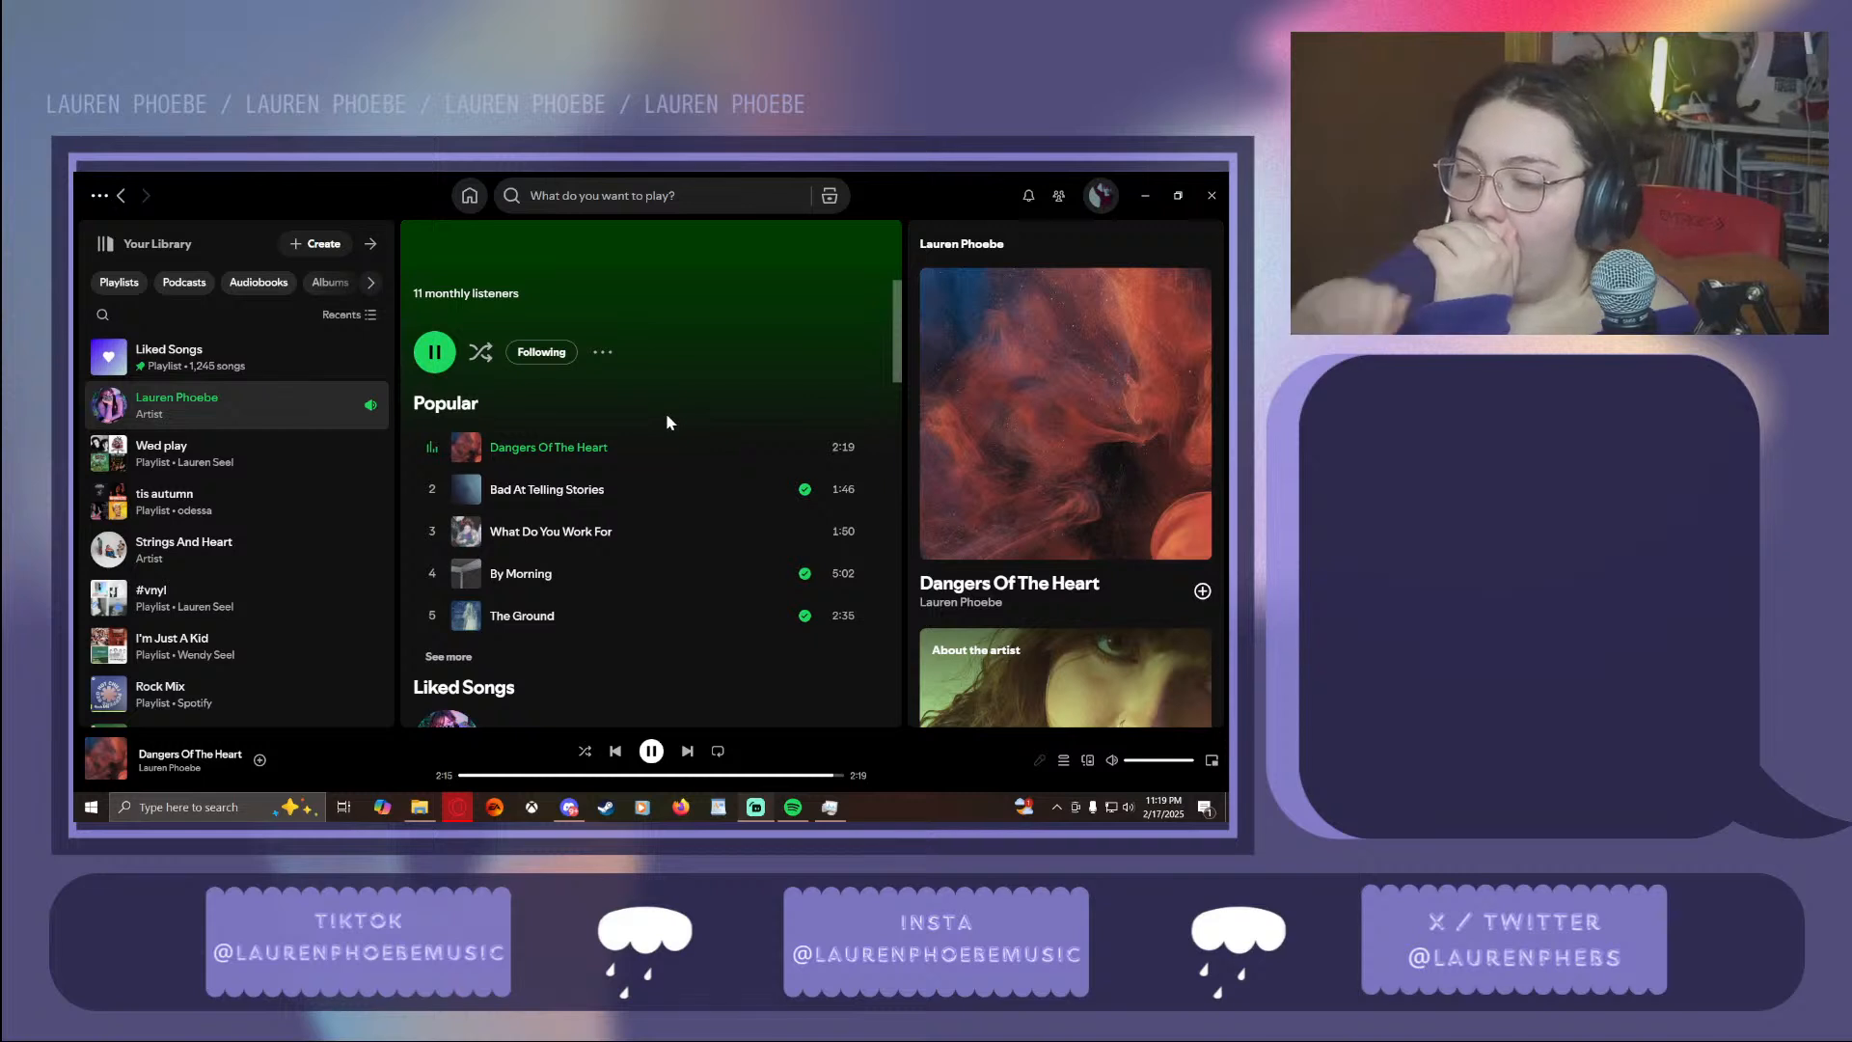
{"action": "left_click", "coordinate": [650, 751]}
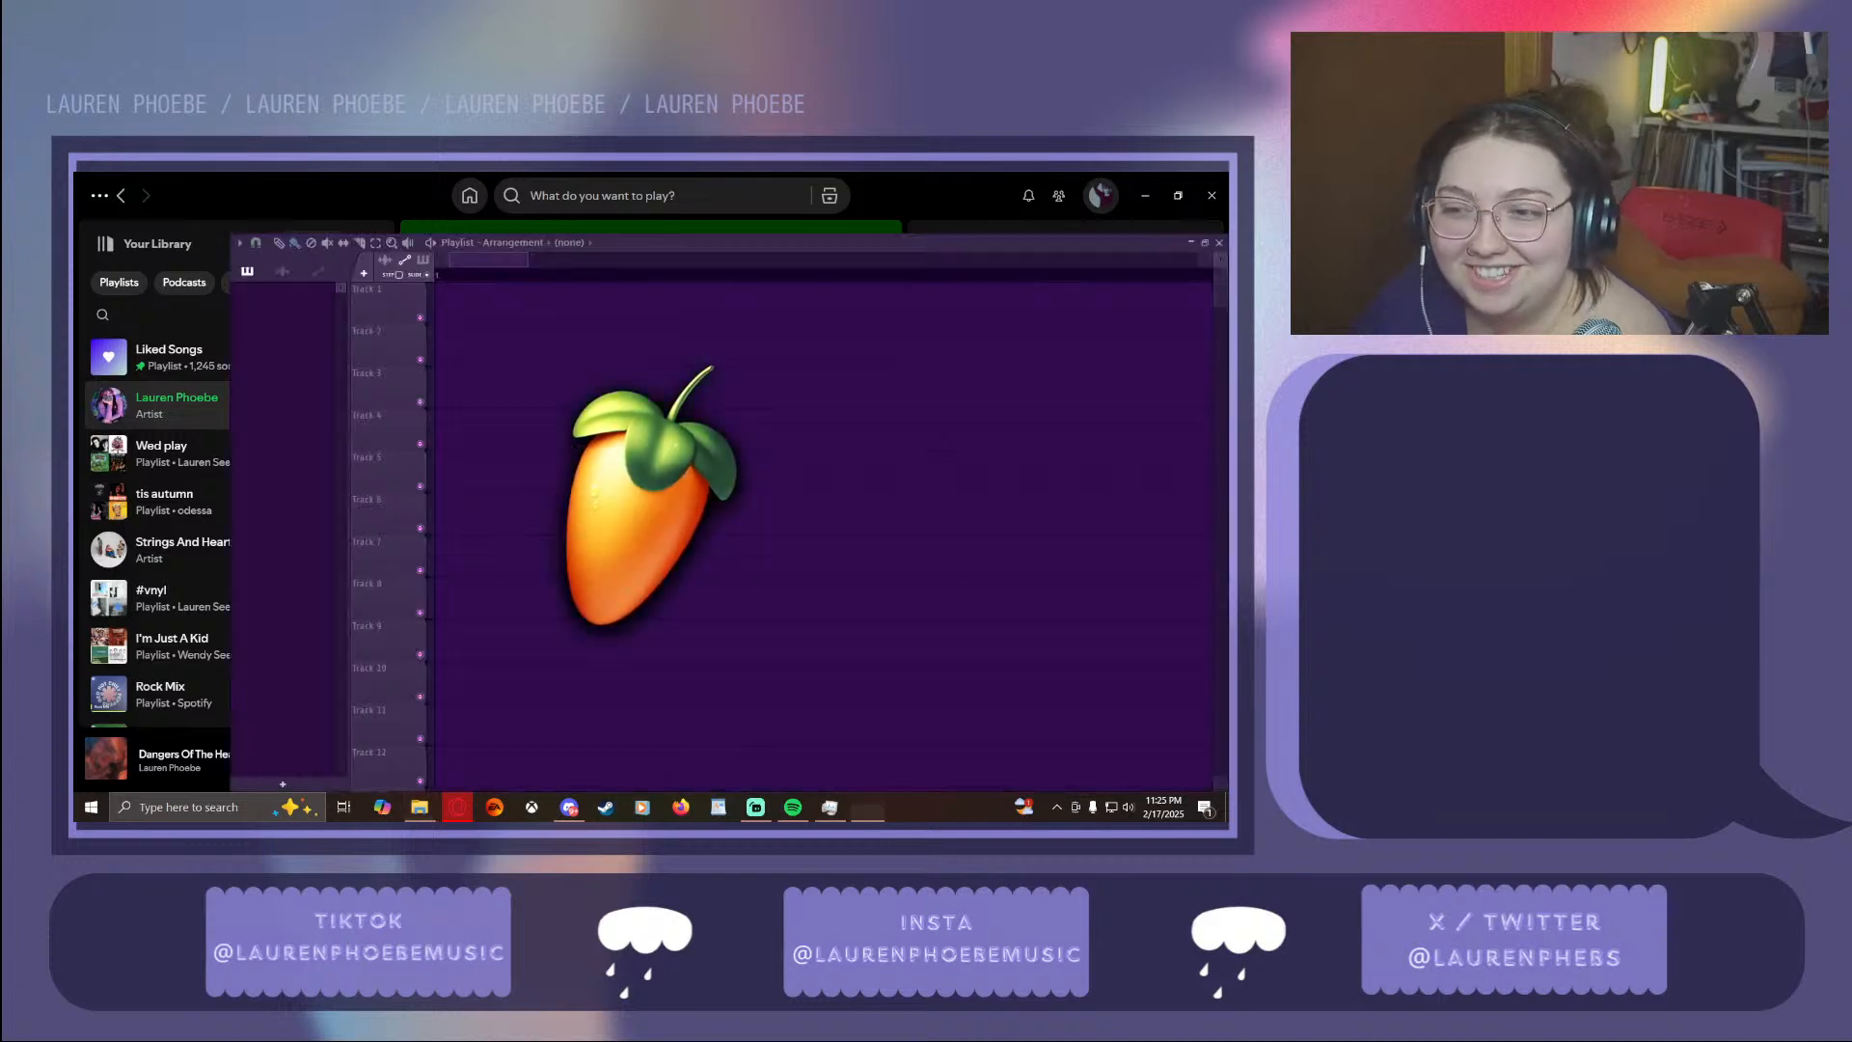
Switch to FL Studio, continue past the cloud path warning and clear the floating plugin windows off the playlist
{"action": "left_click", "coordinate": [772, 568]}
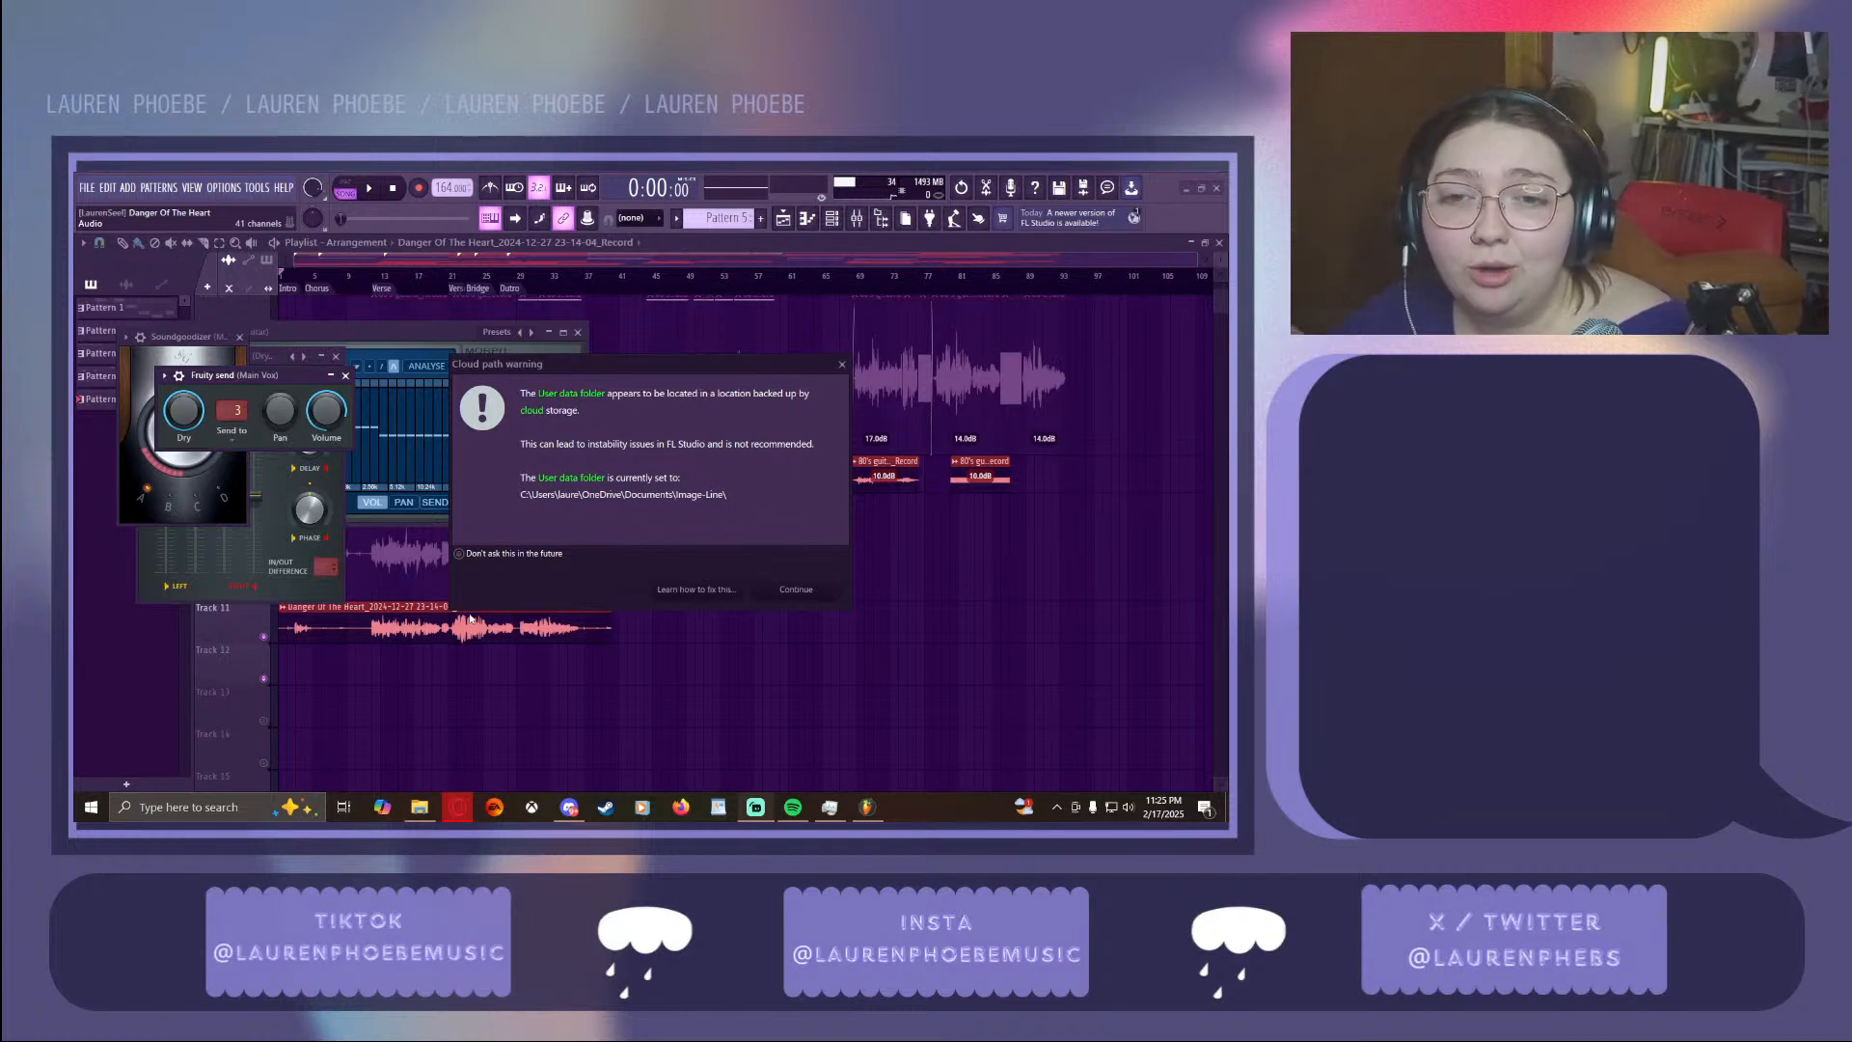
{"action": "left_click", "coordinate": [825, 589]}
{"action": "left_click", "coordinate": [121, 615]}
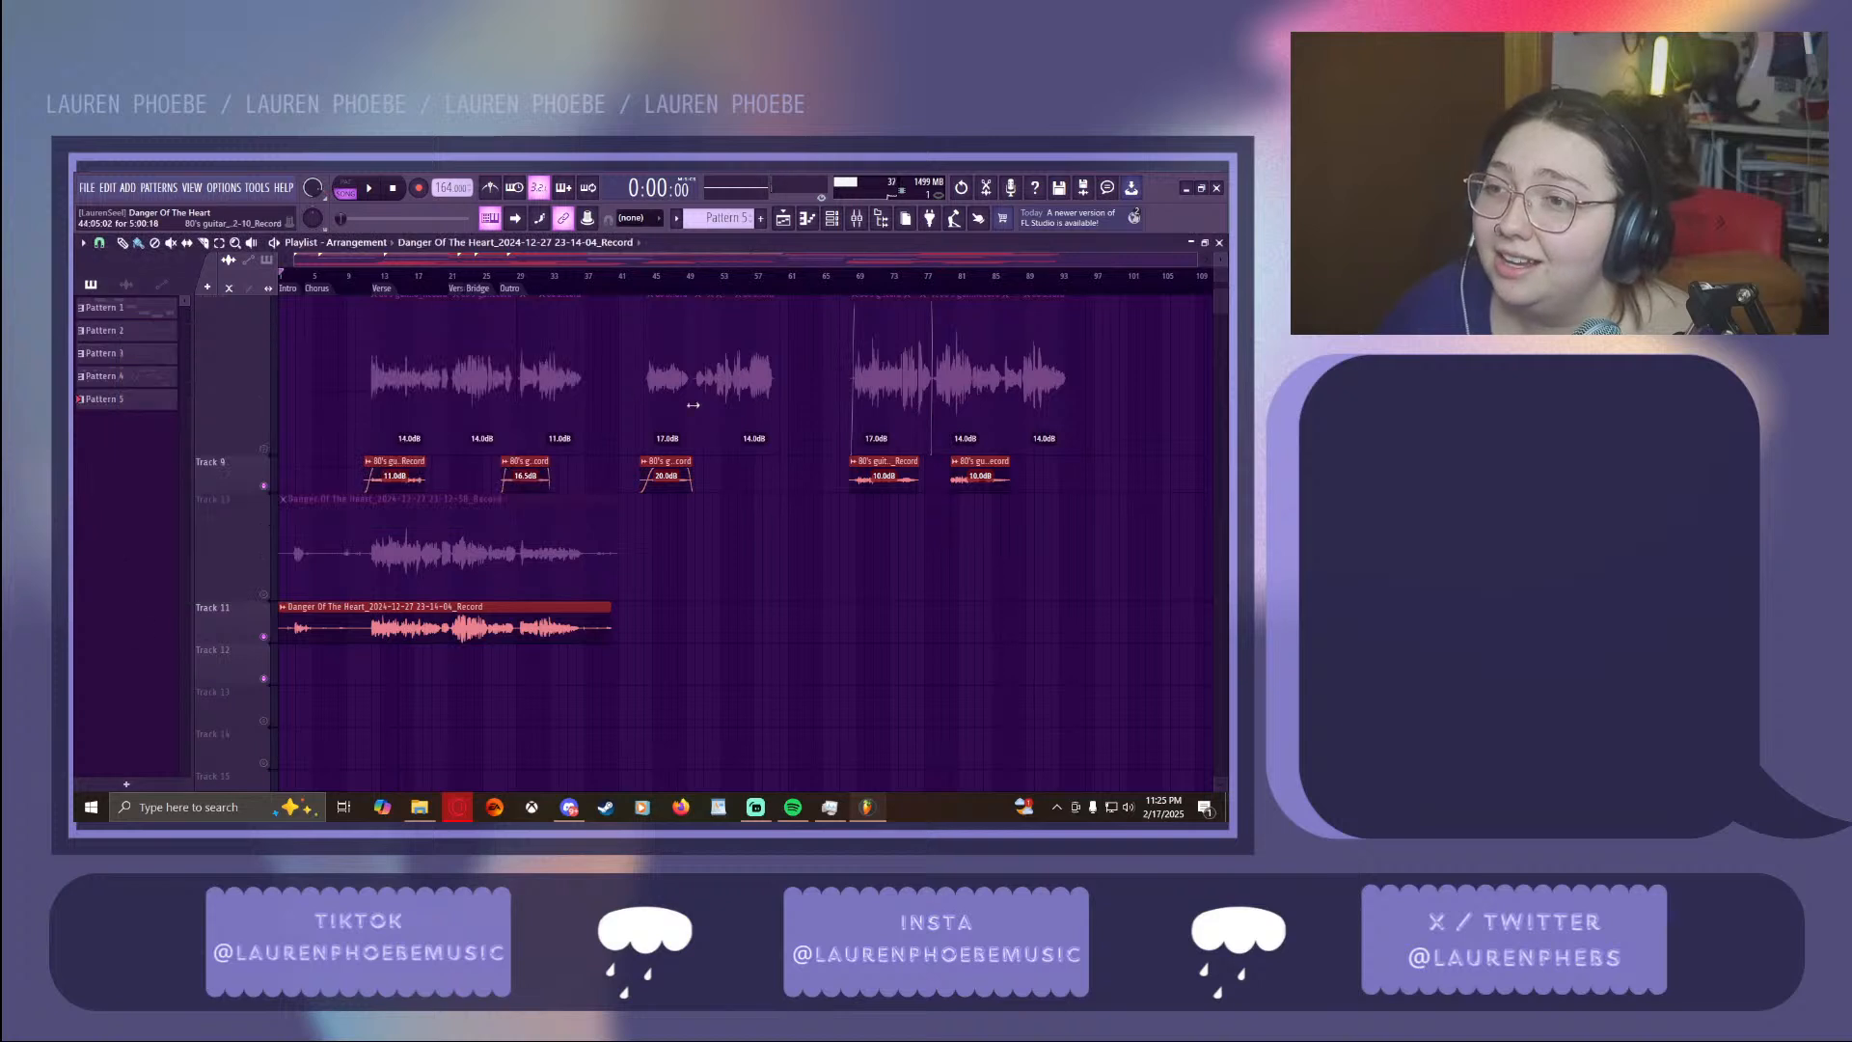
Look over the song's playlist arrangement, from the guitar and pattern tracks down to the vocal recordings on Track 11
{"action": "scroll", "coordinate": [645, 445], "scroll_direction": "up", "scroll_amount": 5}
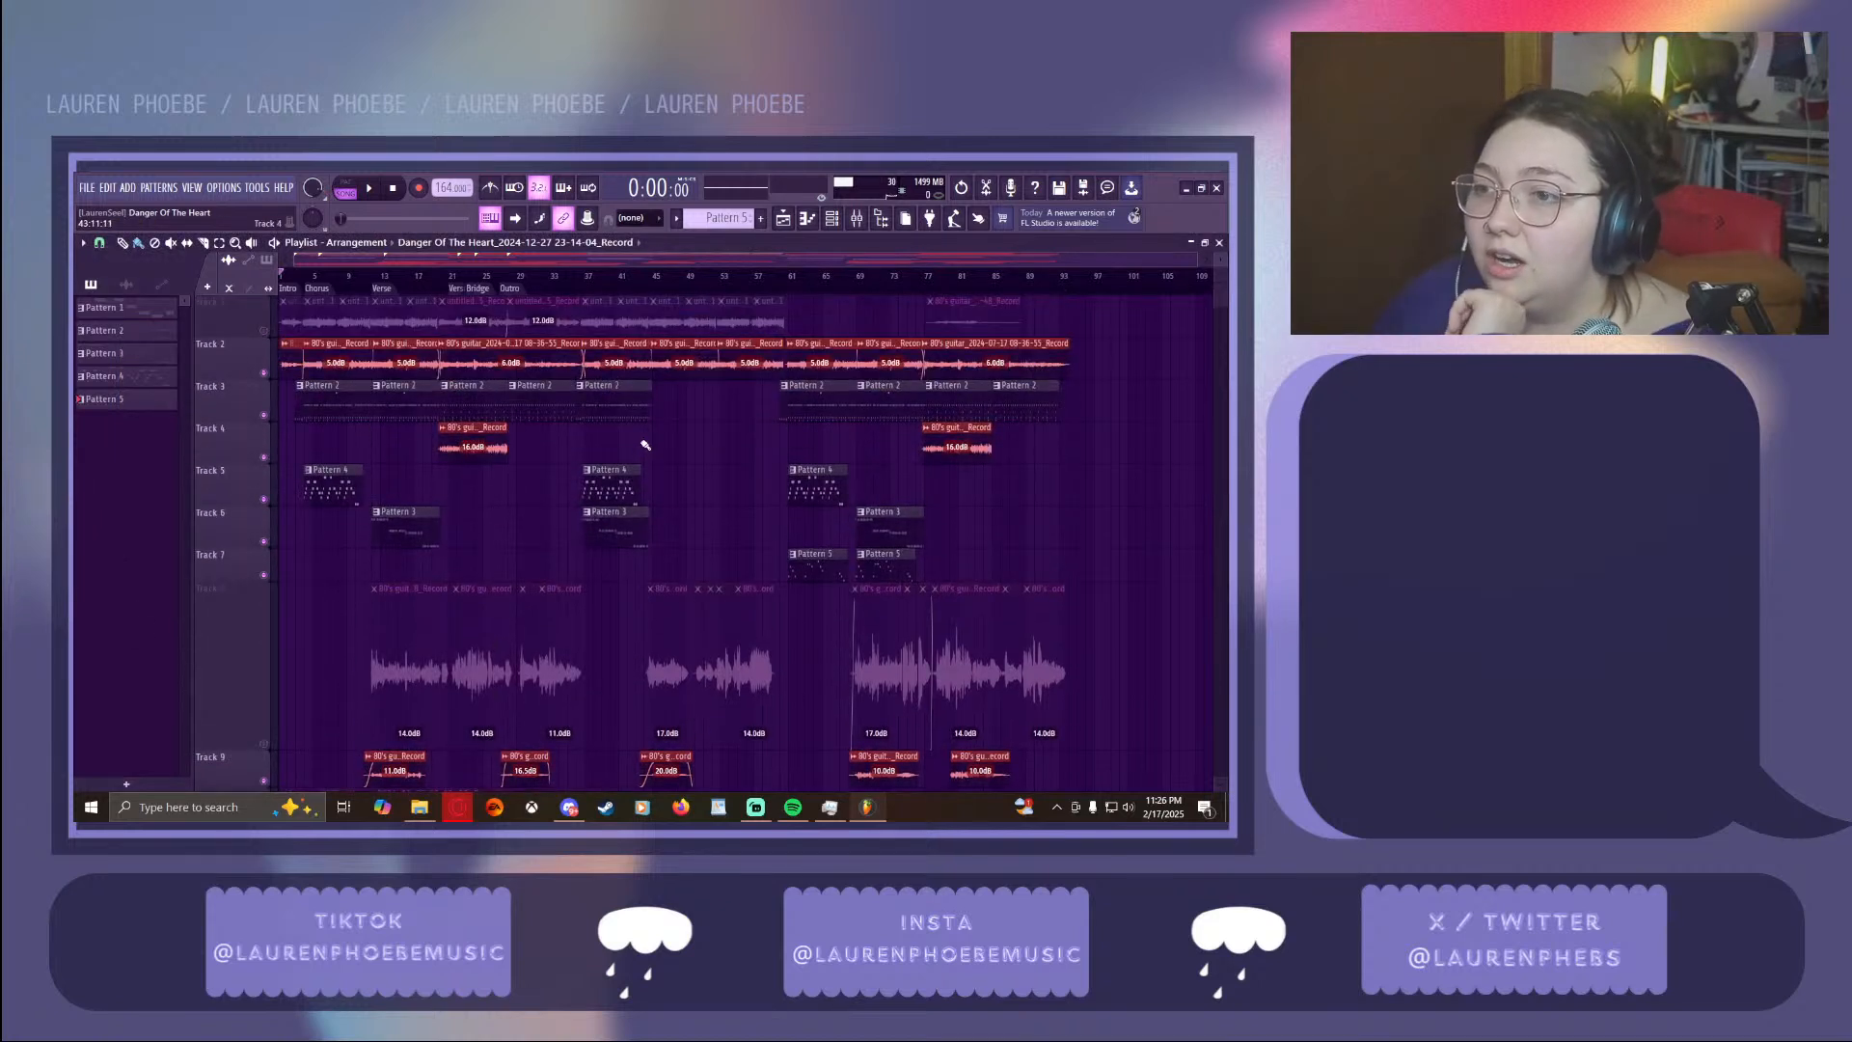
{"action": "scroll", "coordinate": [645, 445], "scroll_direction": "down", "scroll_amount": 4}
{"action": "scroll", "coordinate": [693, 442], "scroll_direction": "down", "scroll_amount": 2}
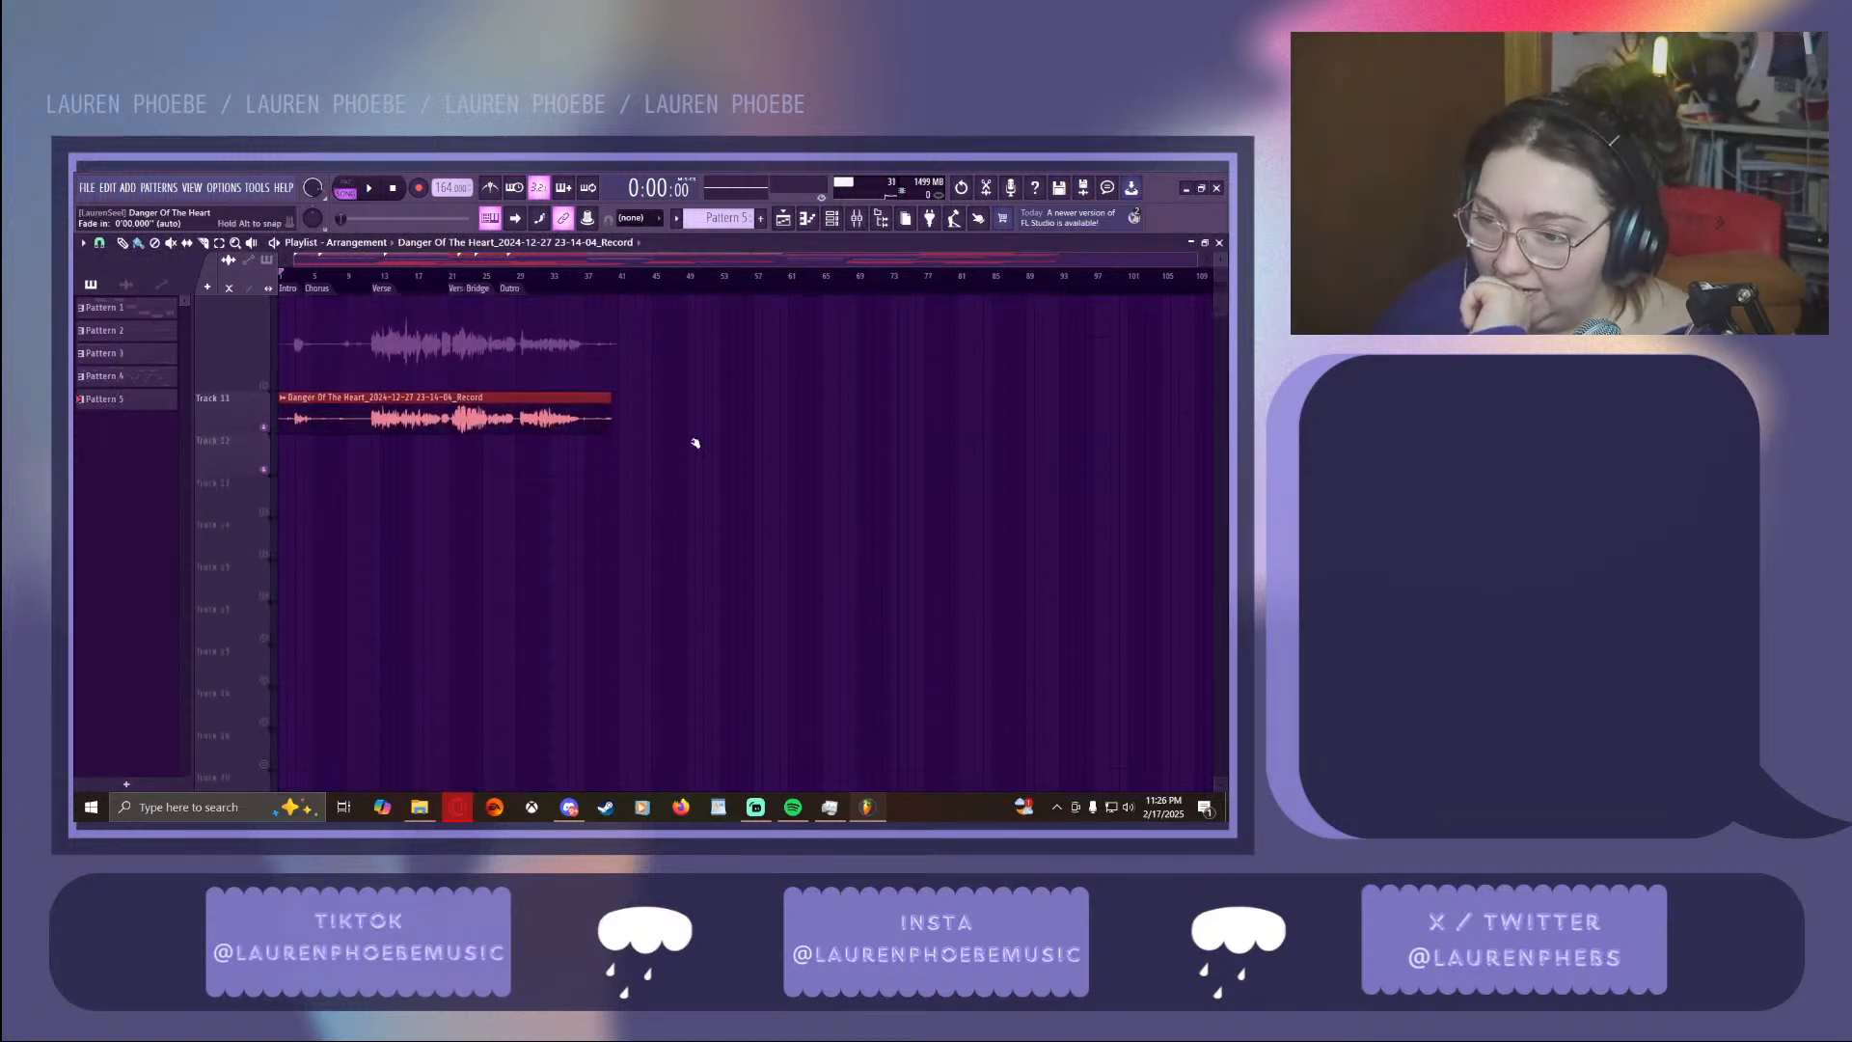
{"action": "scroll", "coordinate": [695, 442], "scroll_direction": "up", "scroll_amount": 6}
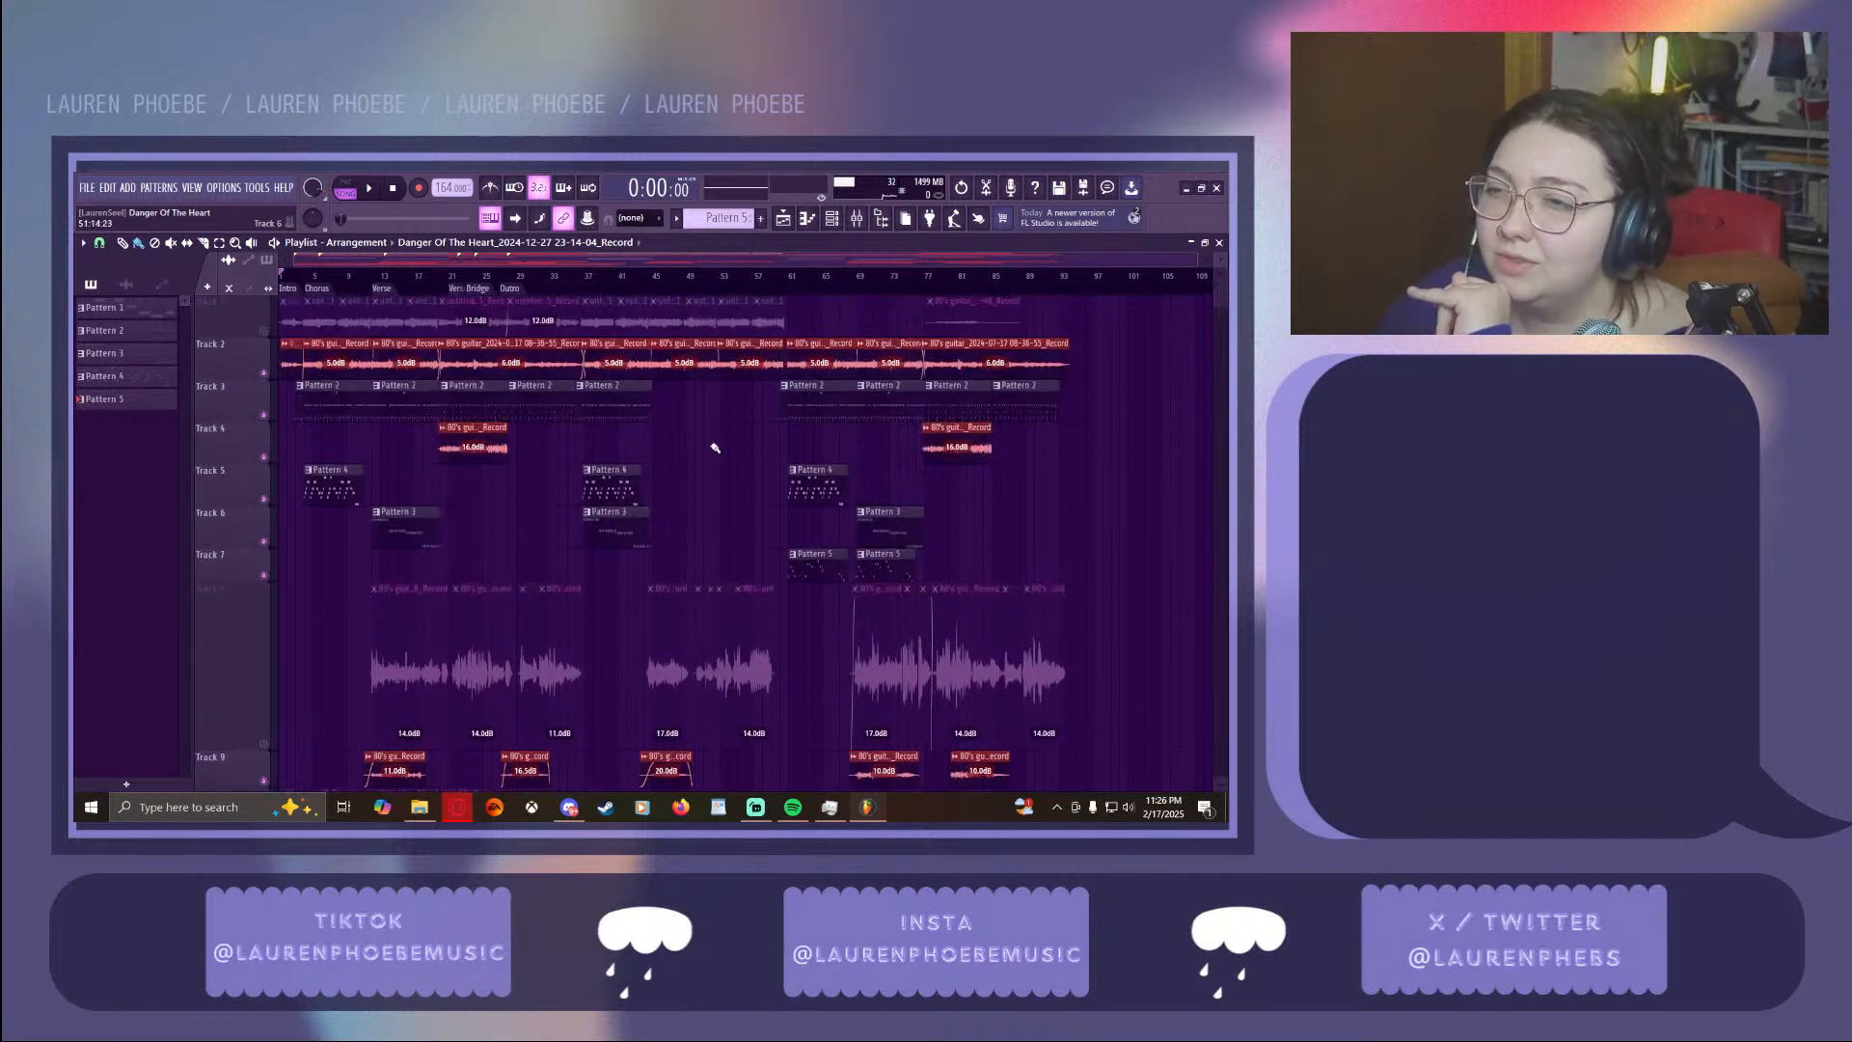
{"action": "scroll", "coordinate": [712, 453], "scroll_direction": "down", "scroll_amount": 3}
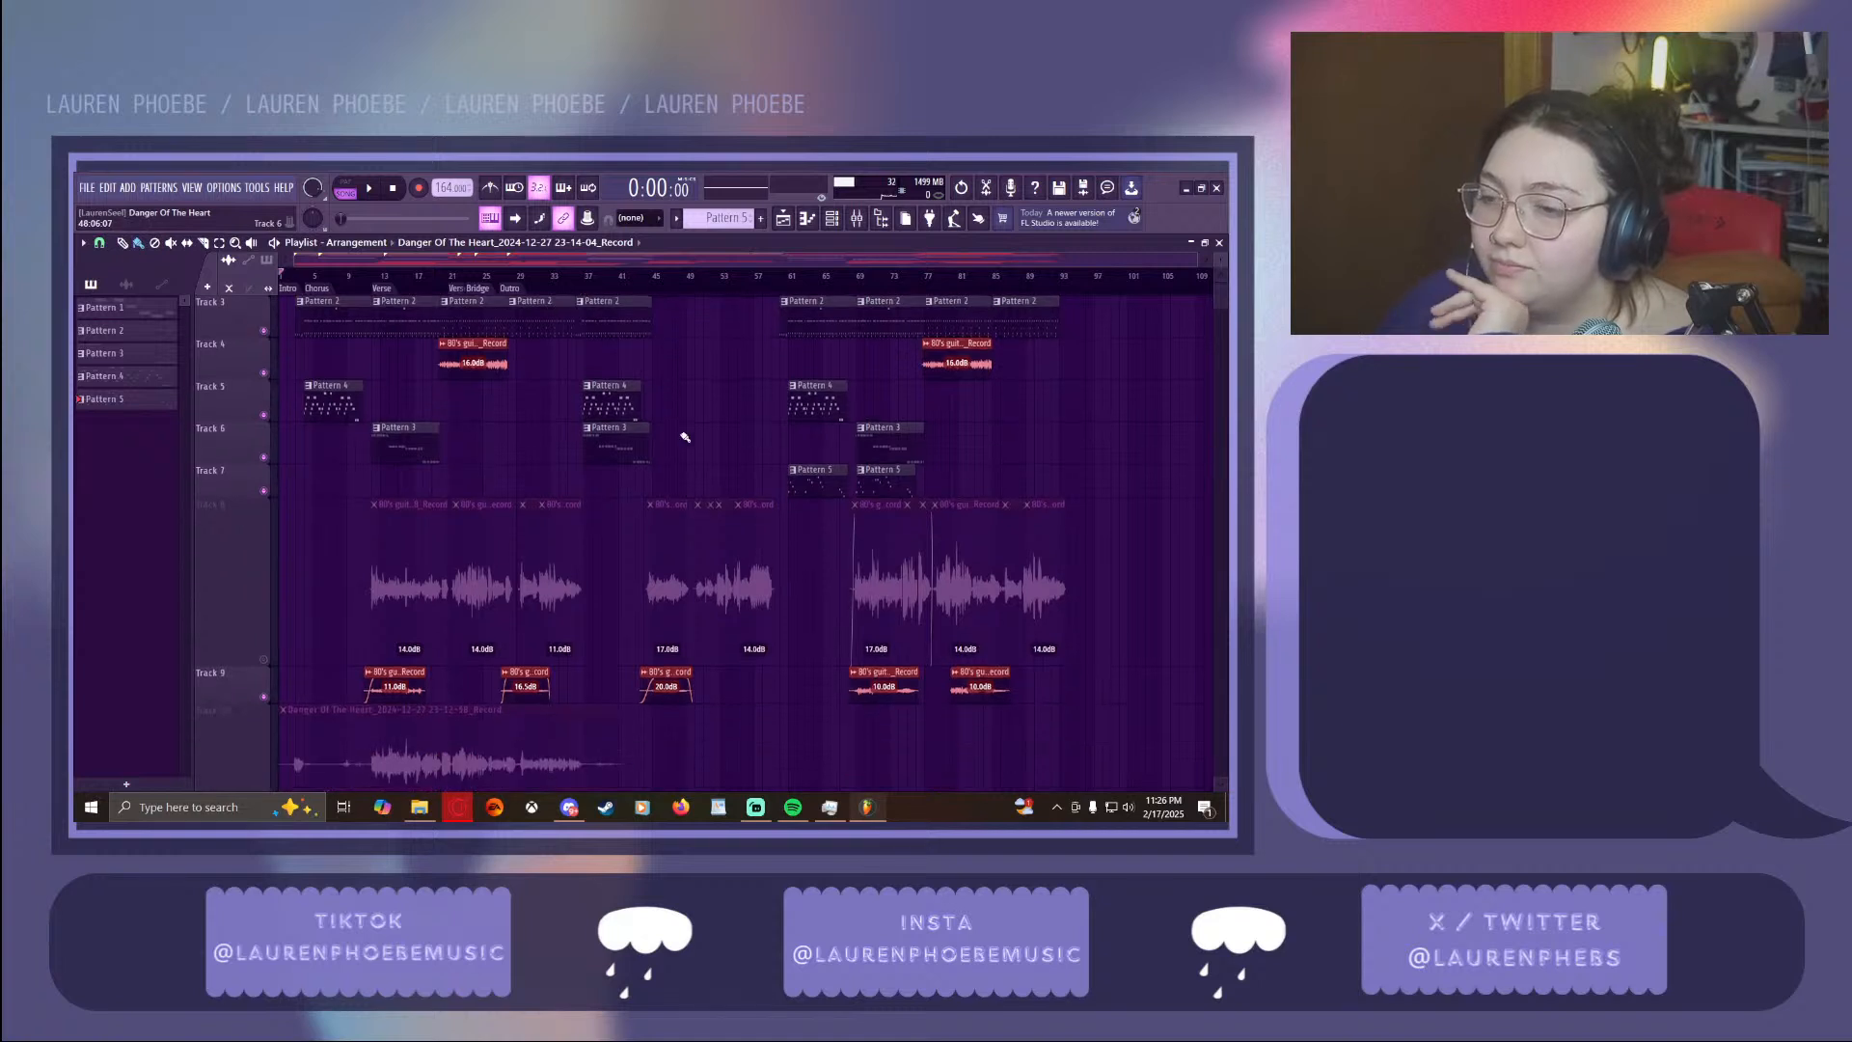
{"action": "scroll", "coordinate": [704, 482], "scroll_direction": "down", "scroll_amount": 2}
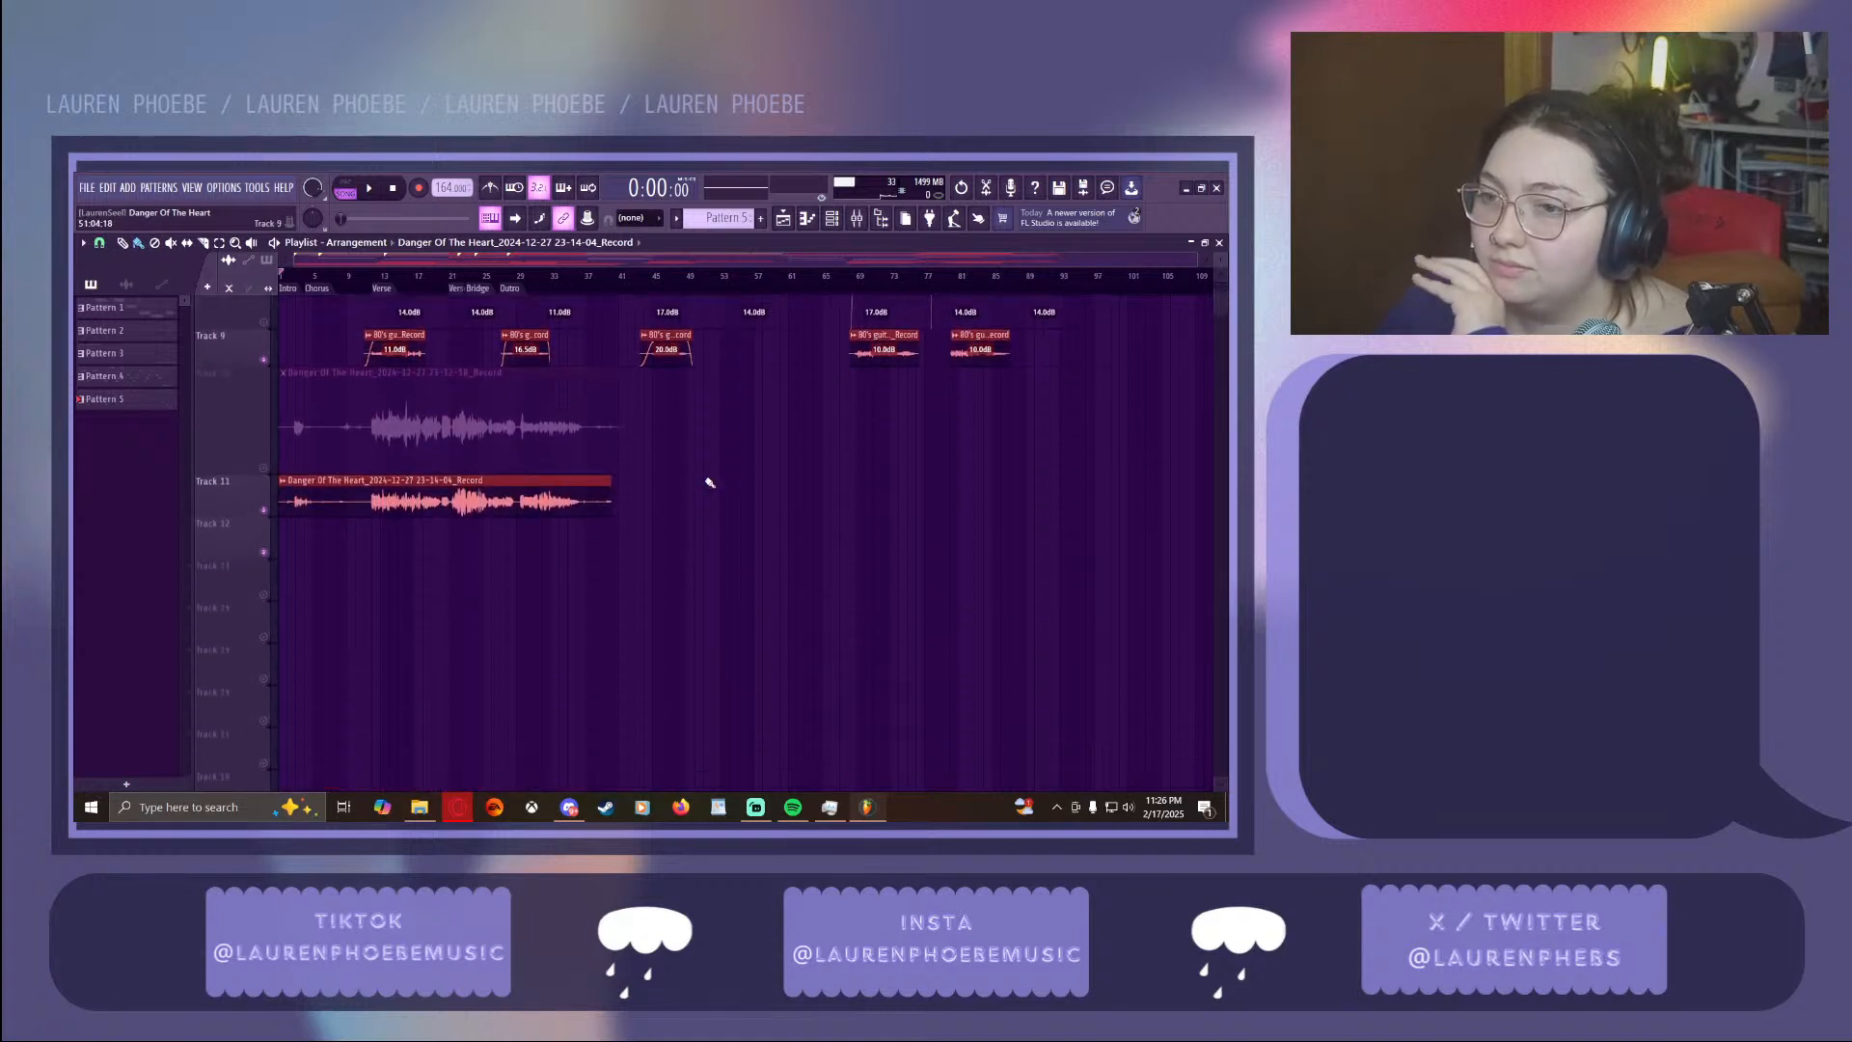
{"action": "scroll", "coordinate": [709, 482], "scroll_direction": "up", "scroll_amount": 5}
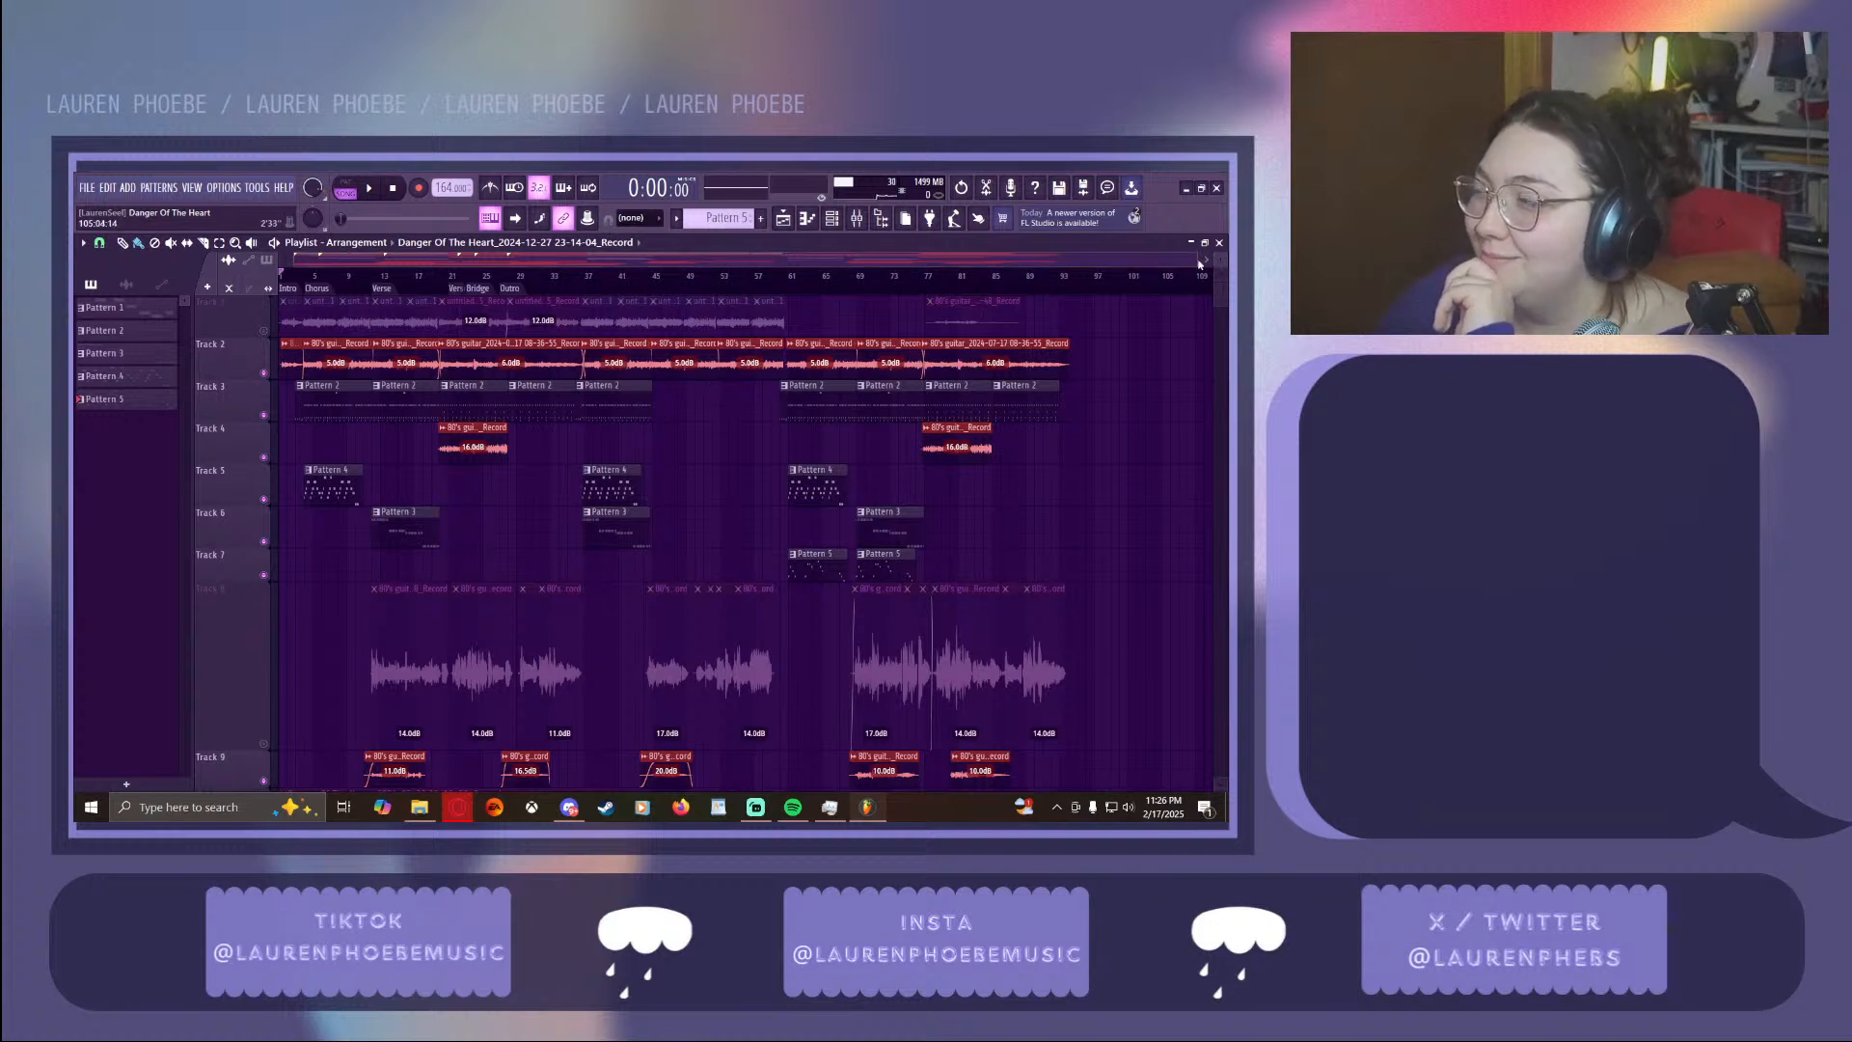
Set the audio input/output device to Primary Sound Driver and close the settings
{"action": "left_click", "coordinate": [224, 188]}
{"action": "left_click", "coordinate": [252, 230]}
{"action": "left_click", "coordinate": [533, 280]}
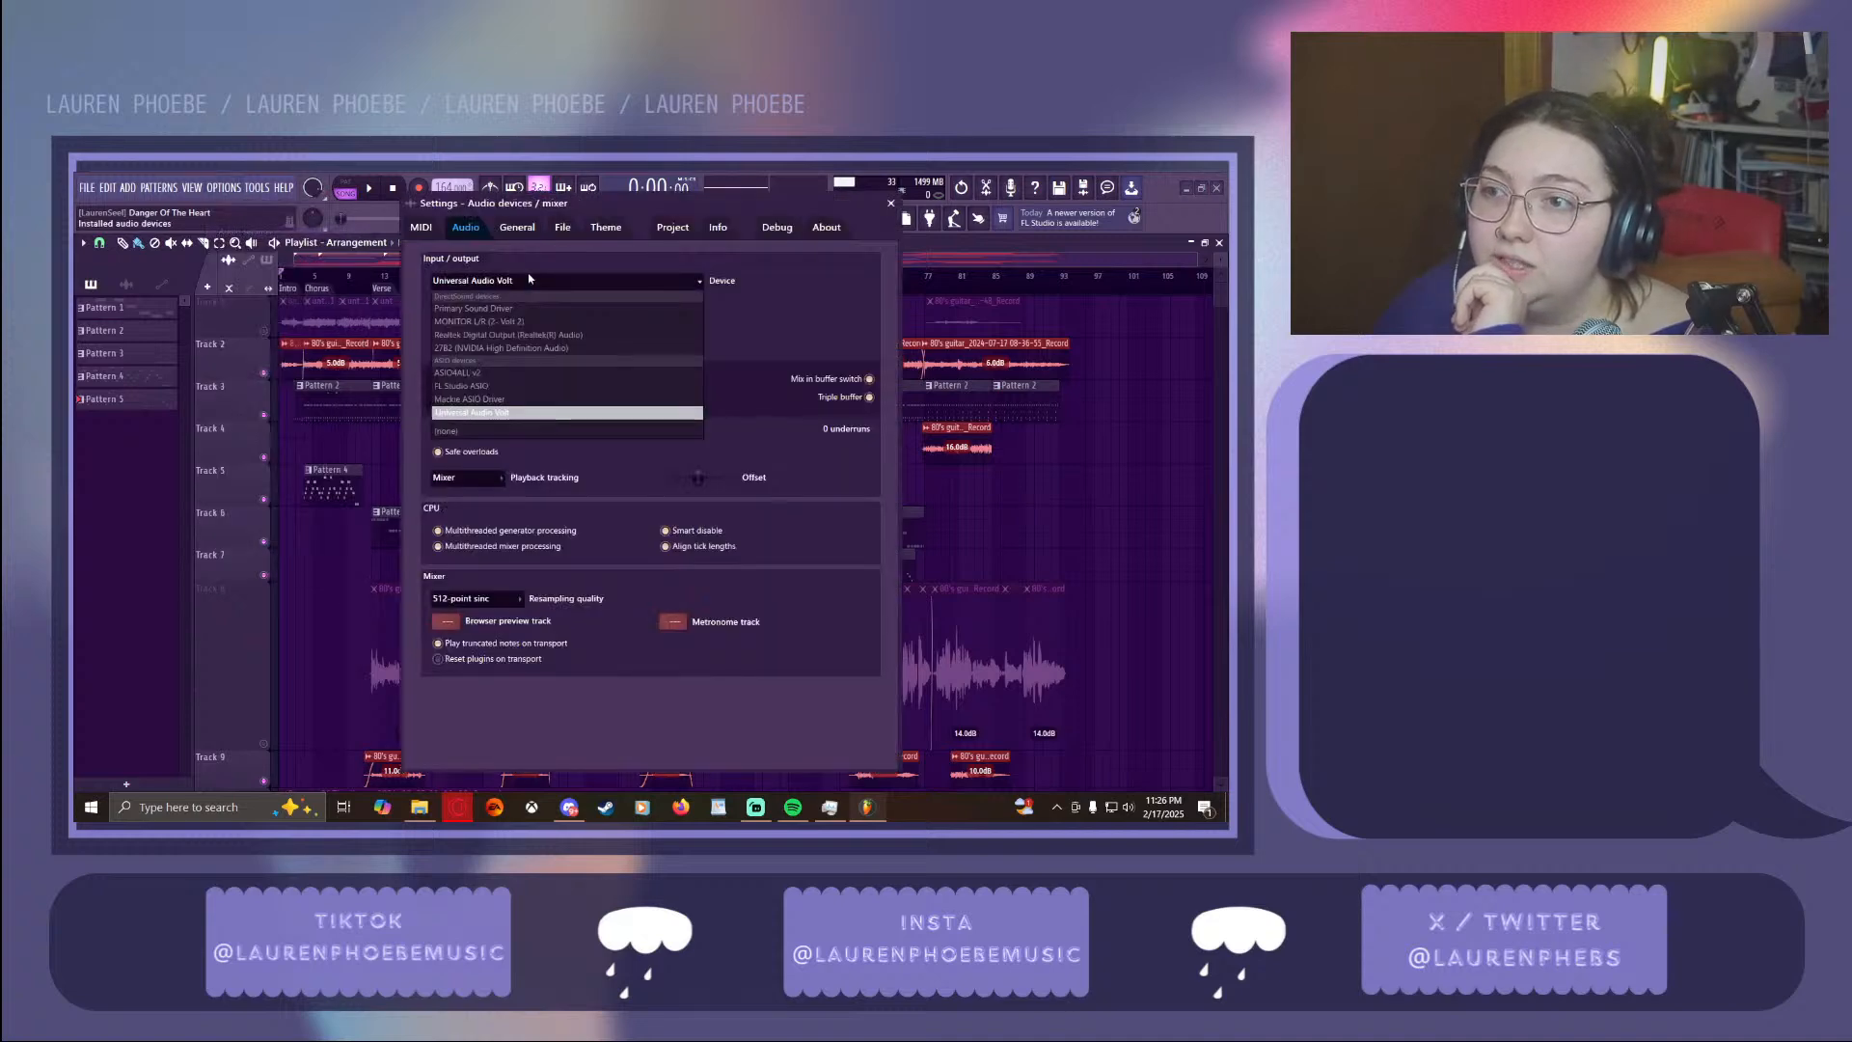
{"action": "left_click", "coordinate": [608, 306]}
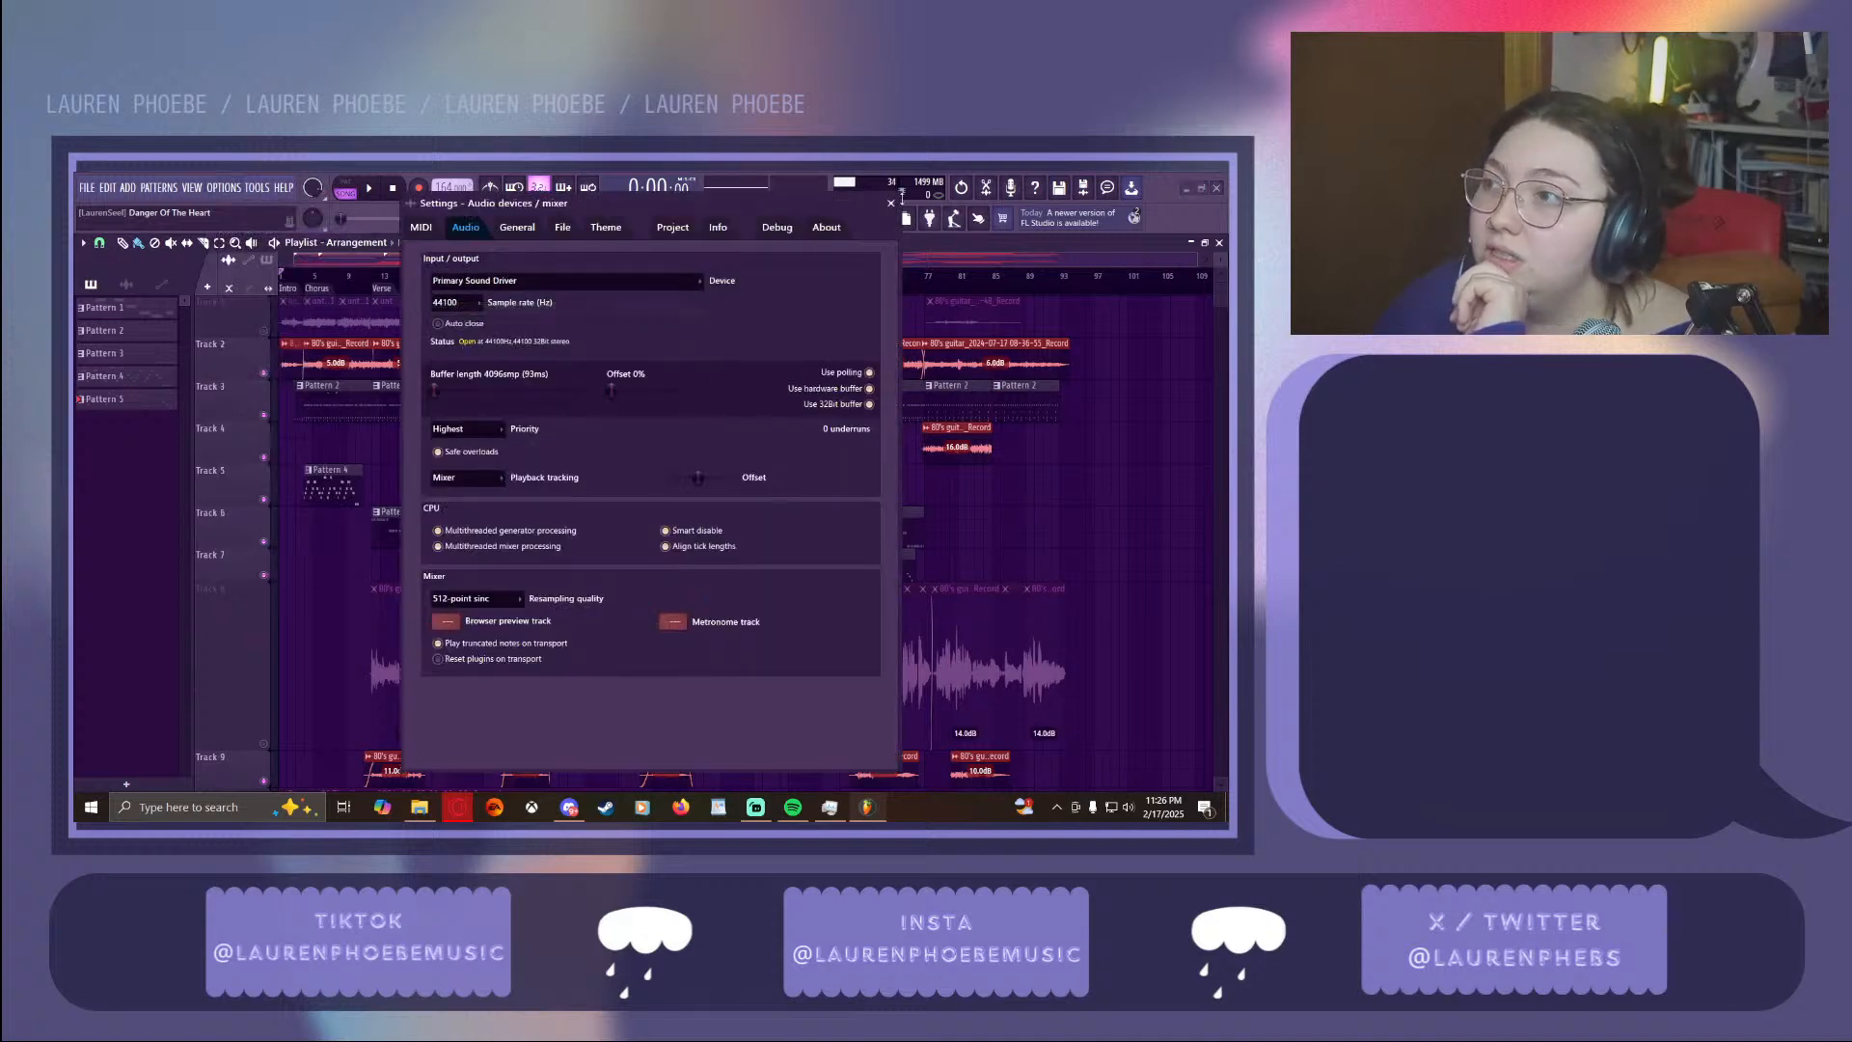
{"action": "left_click", "coordinate": [890, 203]}
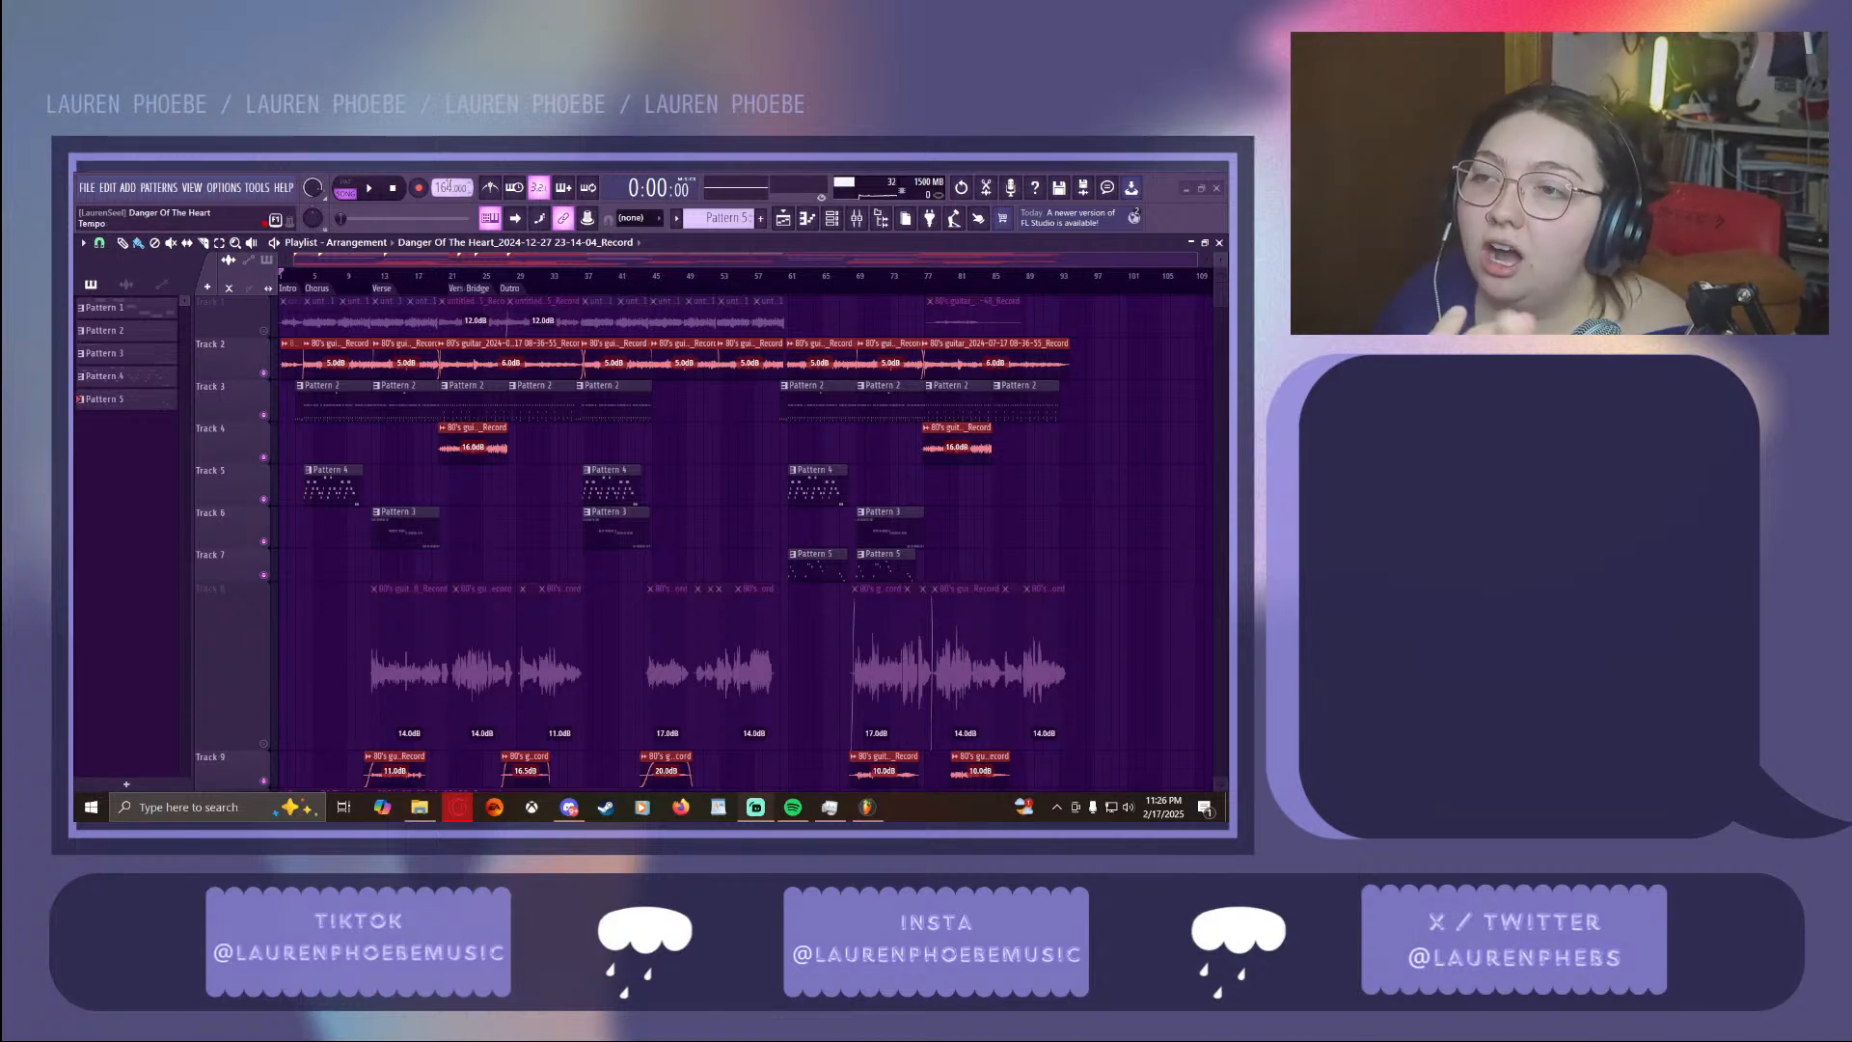
Read through the lyrics in the project info's comments, then close the settings
{"action": "left_click", "coordinate": [282, 188]}
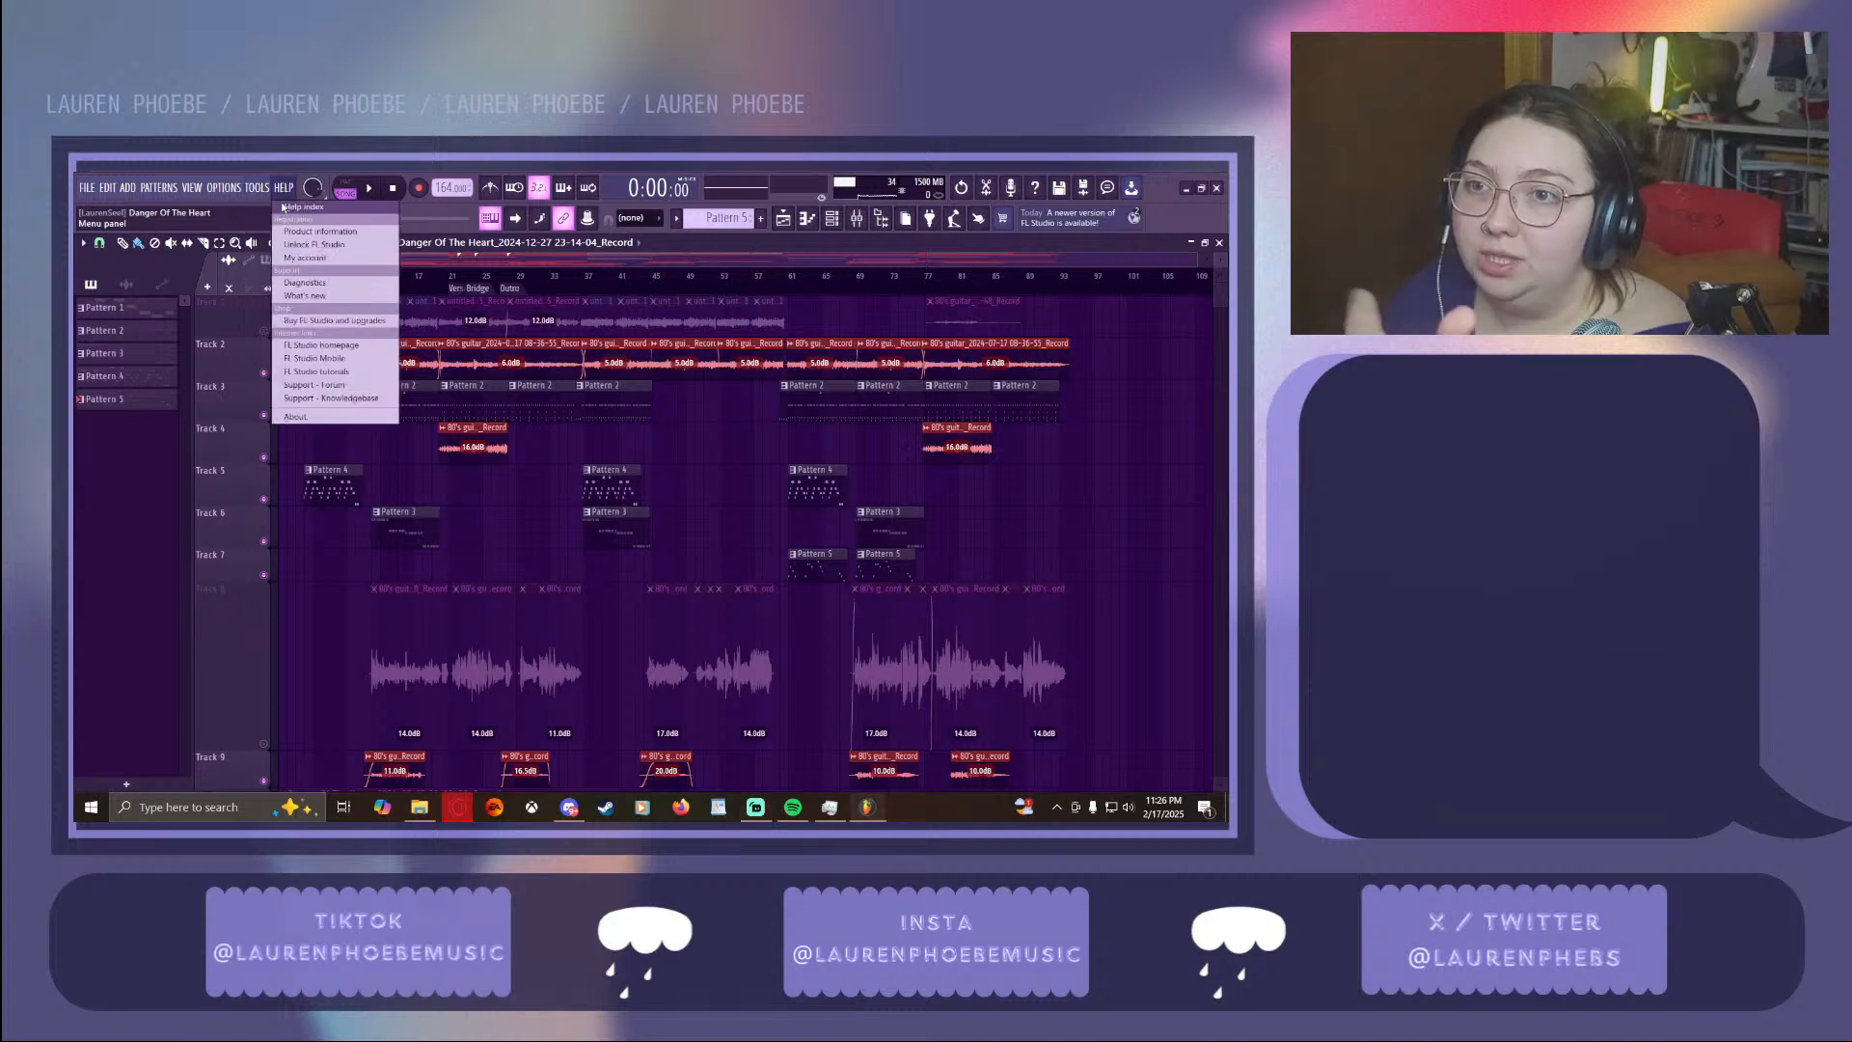
{"action": "left_click", "coordinate": [224, 188]}
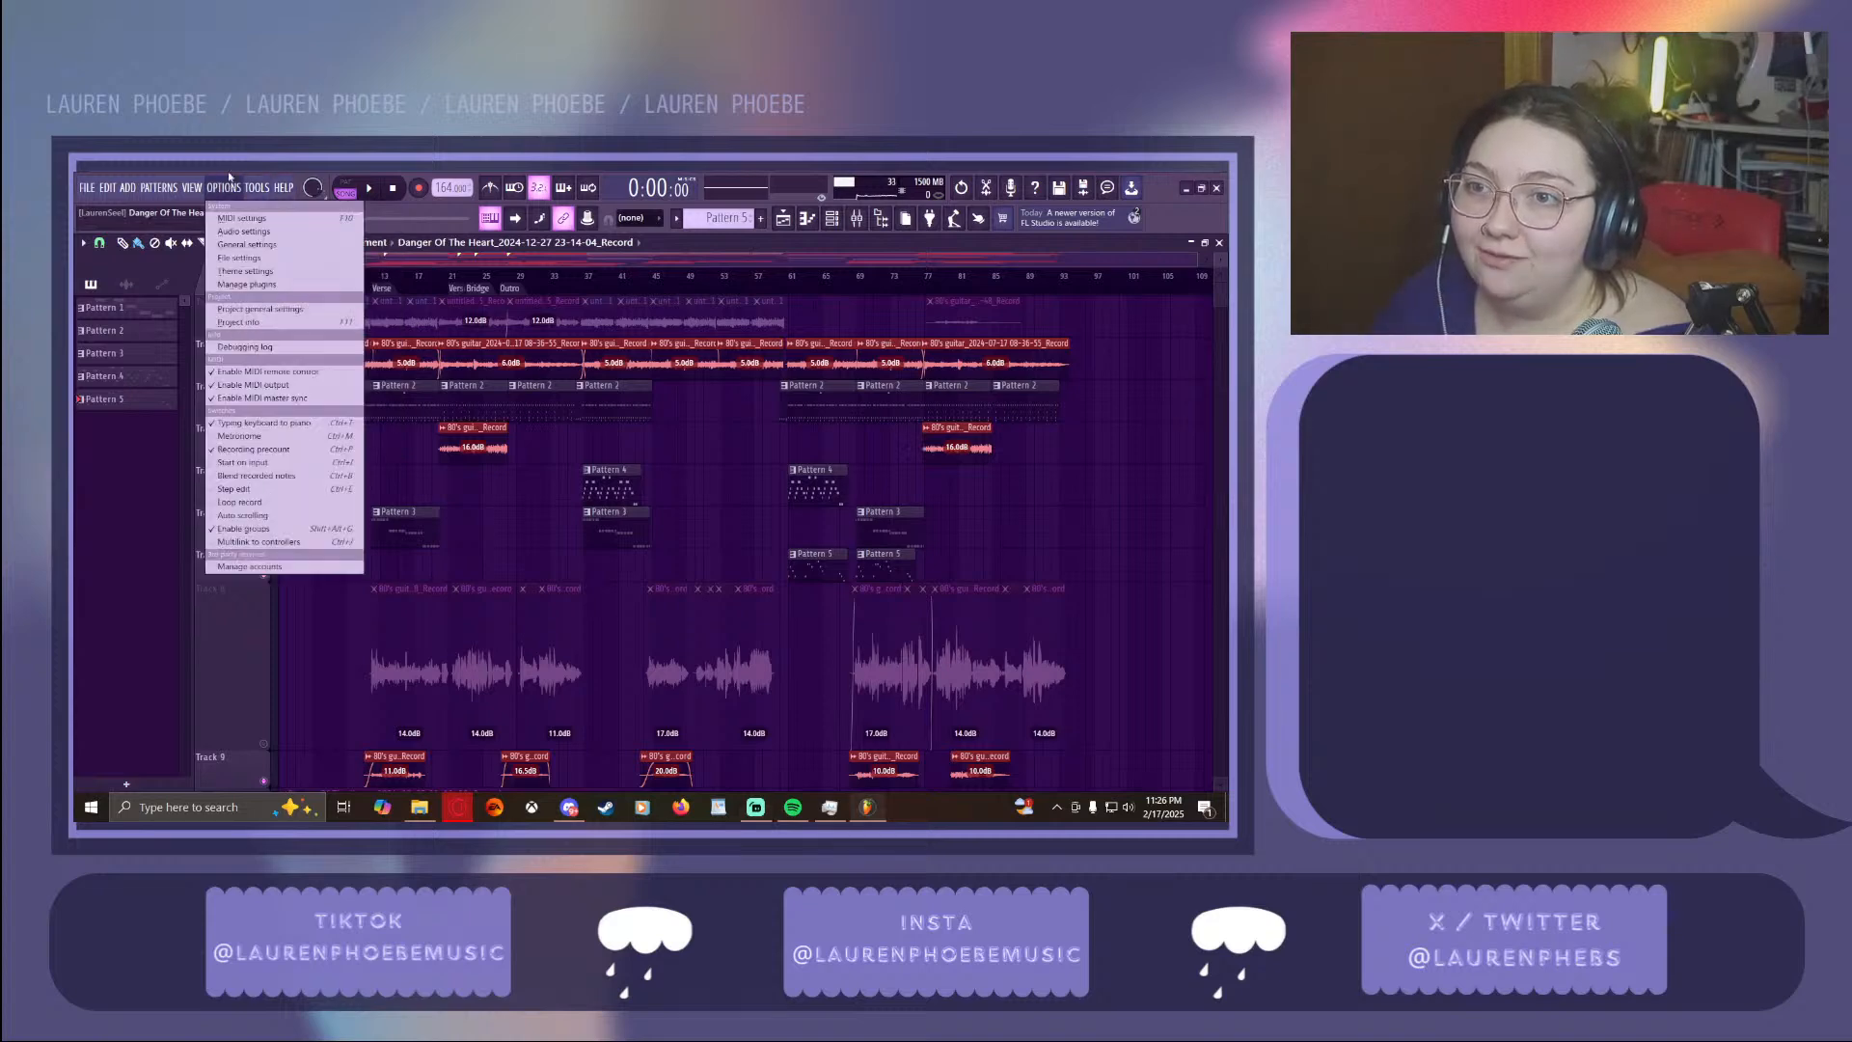
{"action": "left_click", "coordinate": [227, 233]}
{"action": "left_click", "coordinate": [701, 235]}
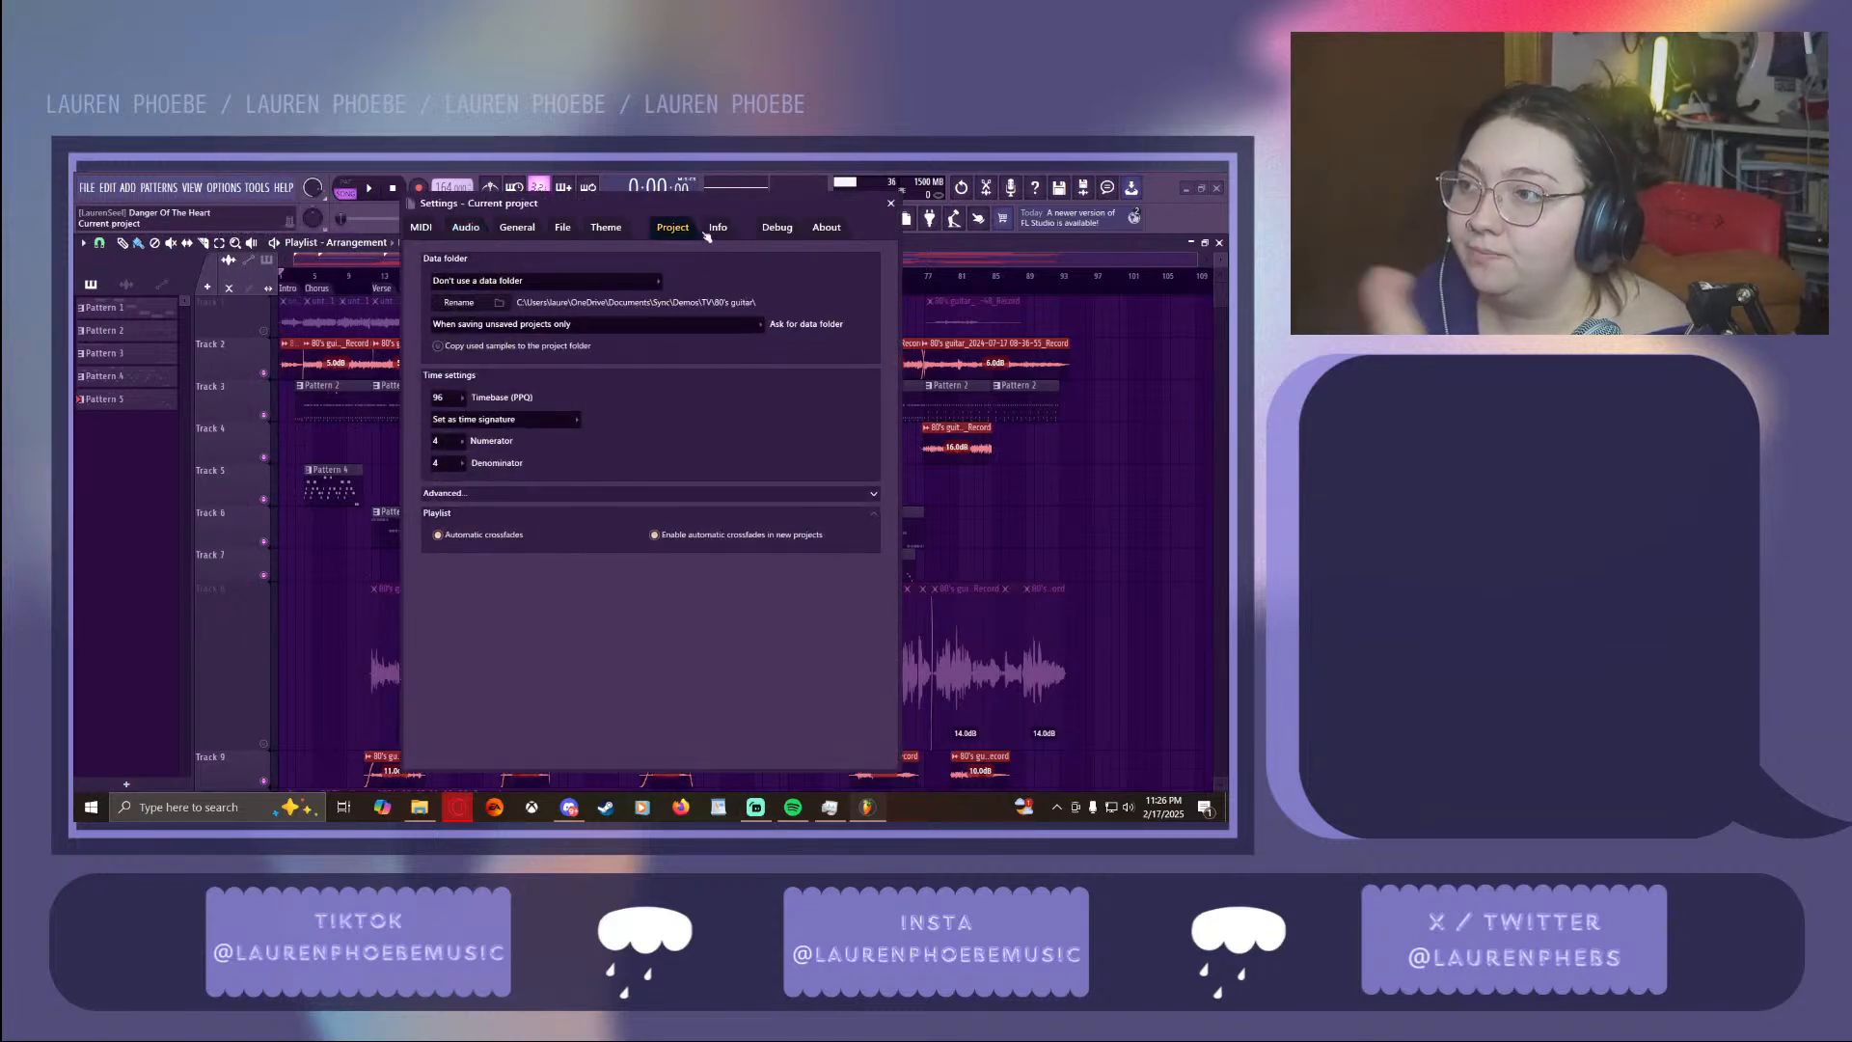
{"action": "left_click", "coordinate": [712, 232]}
{"action": "scroll", "coordinate": [614, 474], "scroll_direction": "down", "scroll_amount": 2}
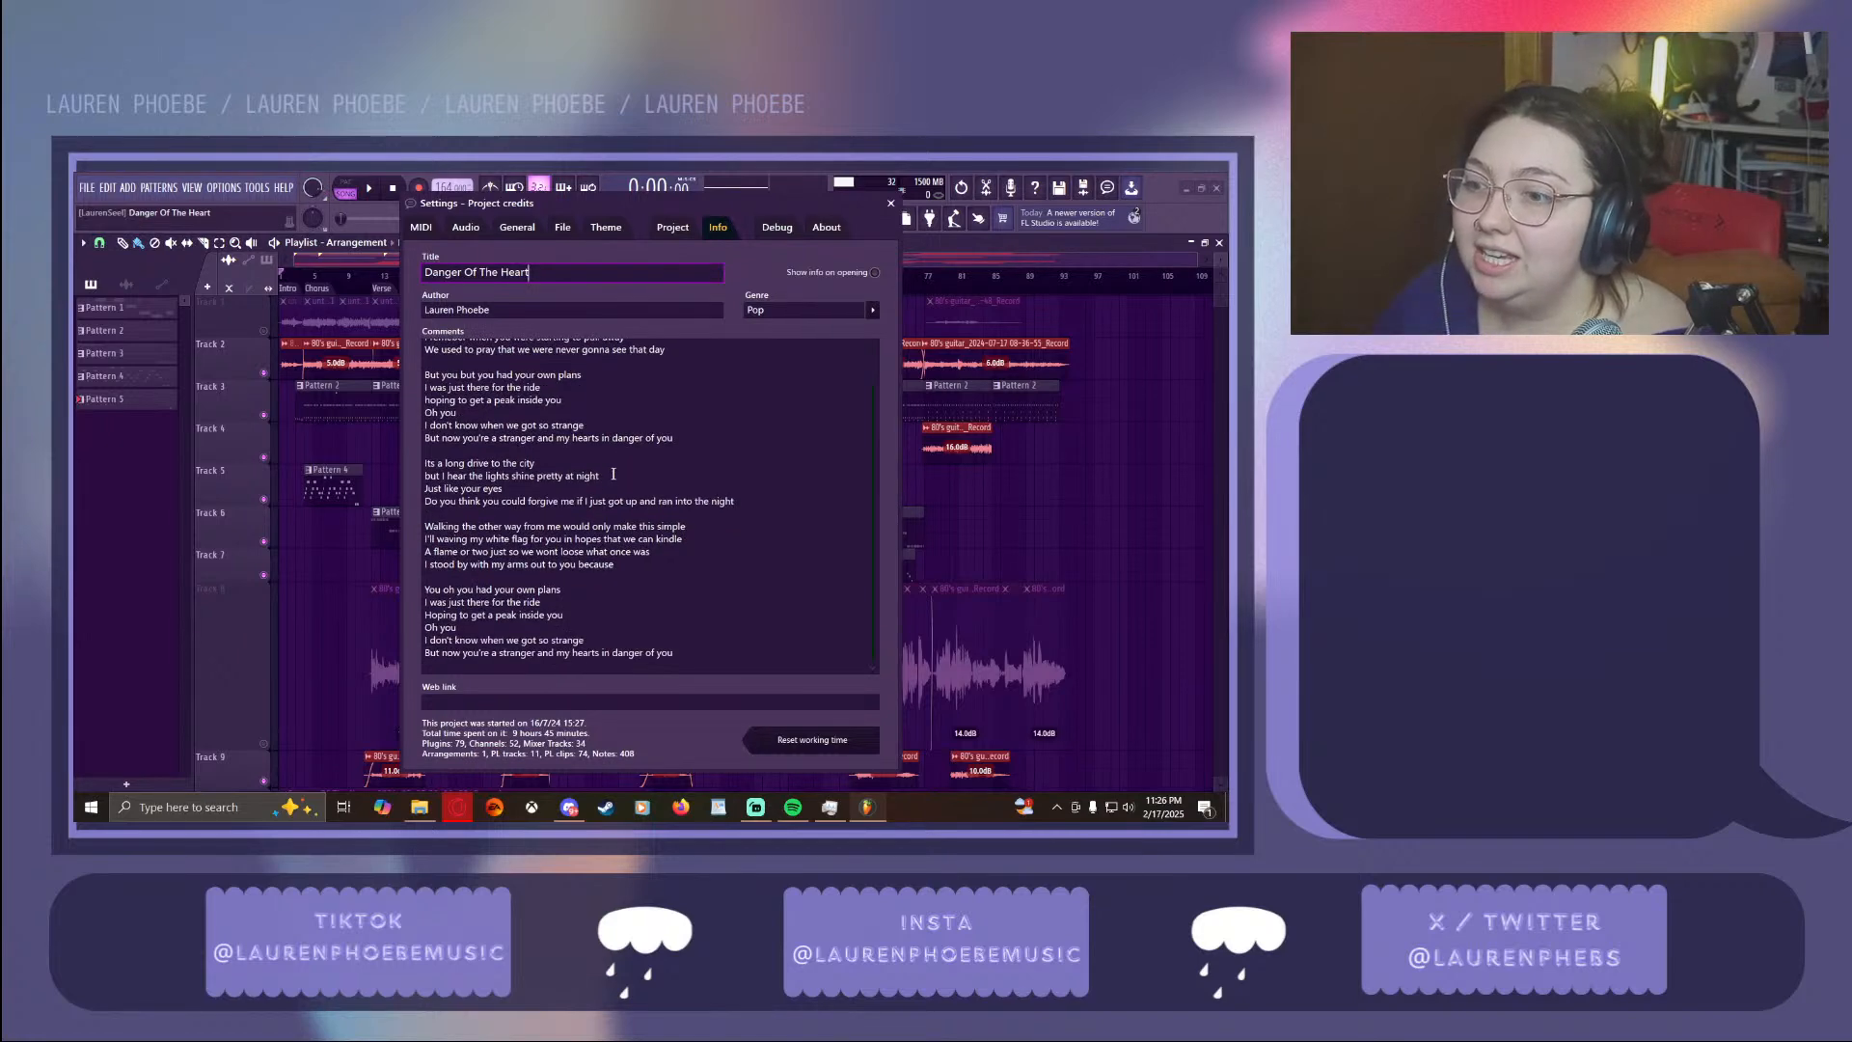
{"action": "scroll", "coordinate": [614, 474], "scroll_direction": "up", "scroll_amount": 2}
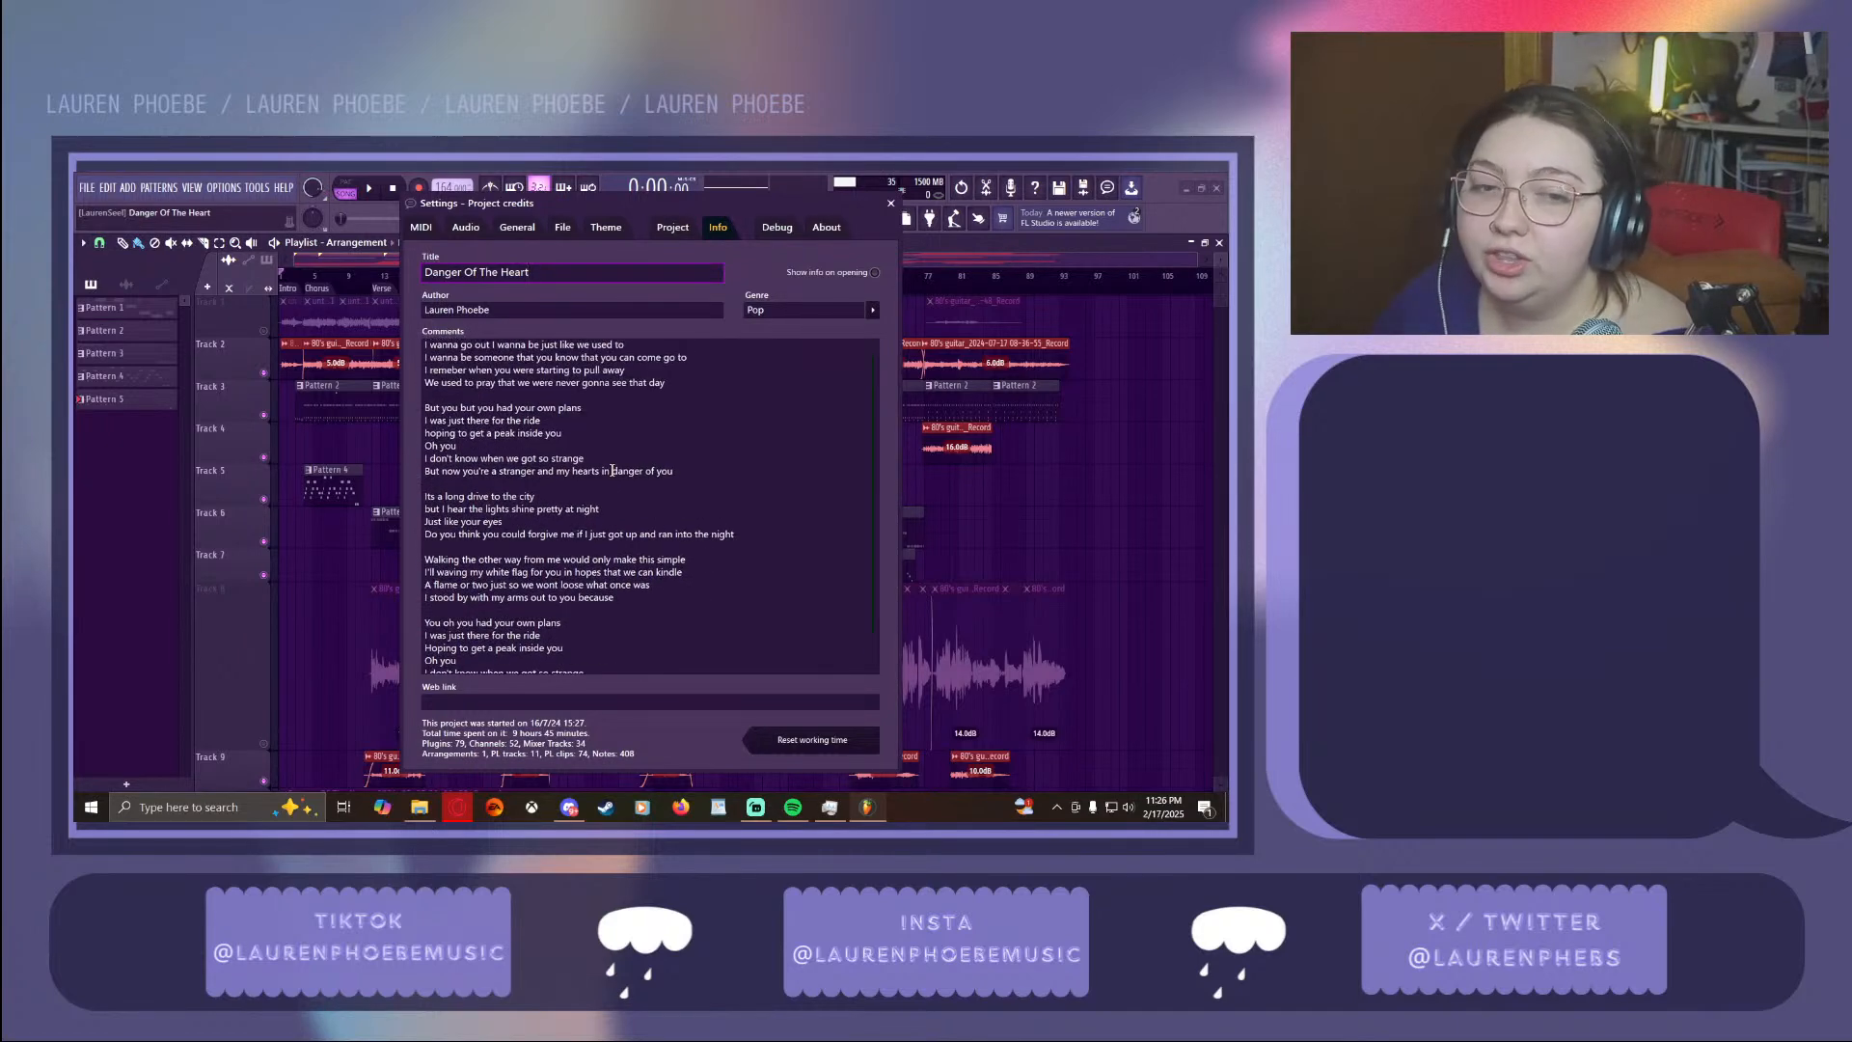
{"action": "scroll", "coordinate": [612, 470], "scroll_direction": "down", "scroll_amount": 2}
{"action": "scroll", "coordinate": [612, 470], "scroll_direction": "up", "scroll_amount": 2}
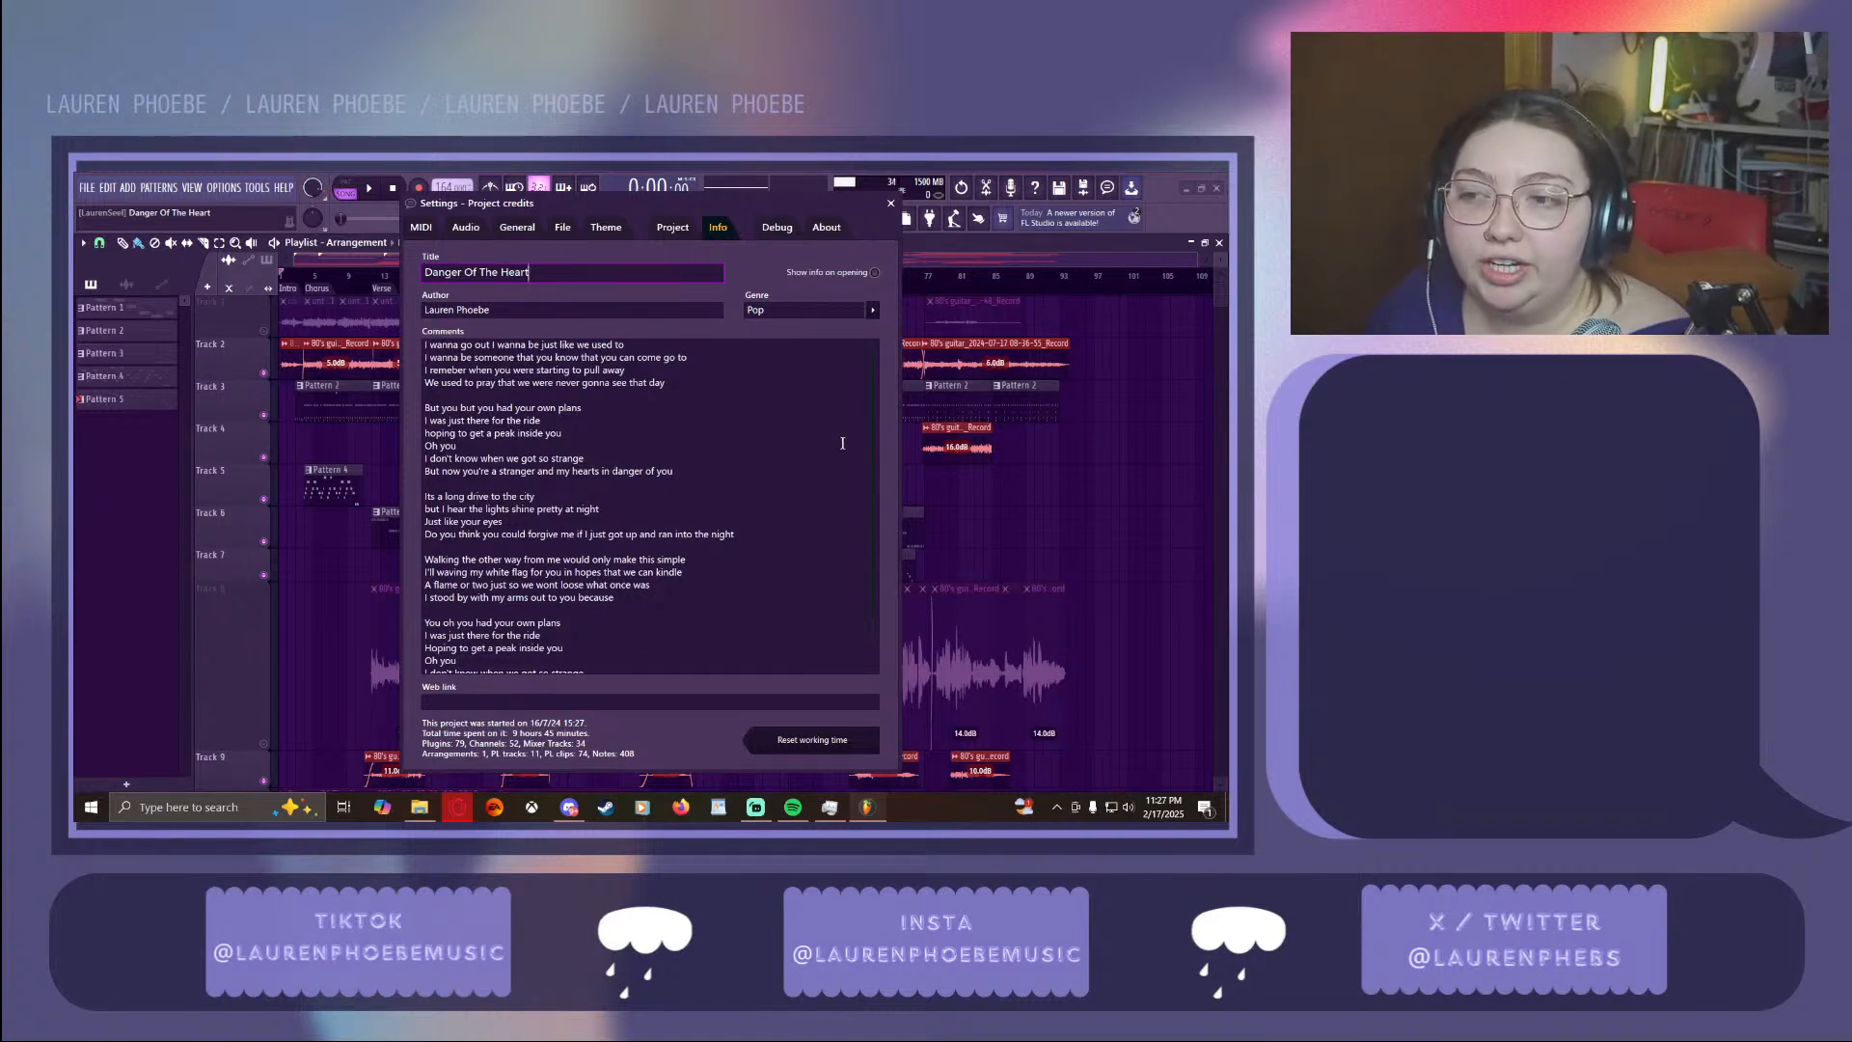
{"action": "scroll", "coordinate": [815, 441], "scroll_direction": "down", "scroll_amount": 2}
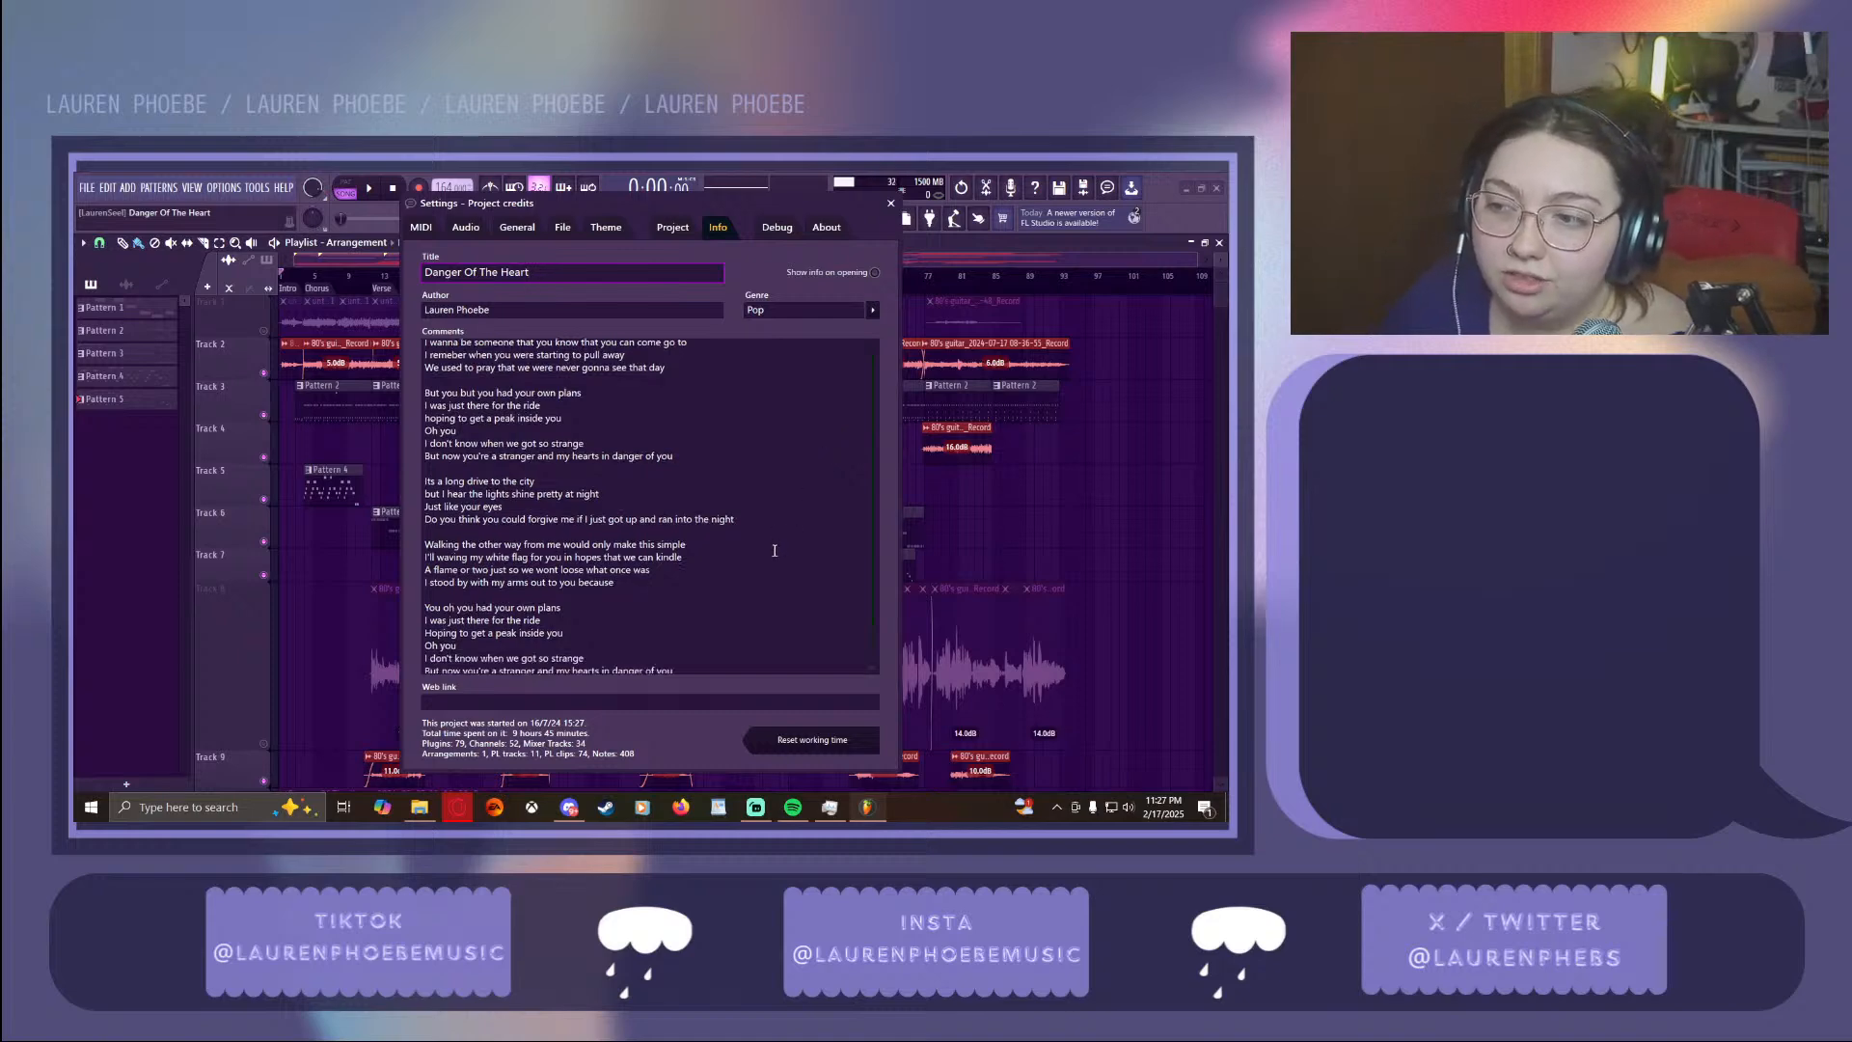
{"action": "scroll", "coordinate": [796, 433], "scroll_direction": "up", "scroll_amount": 2}
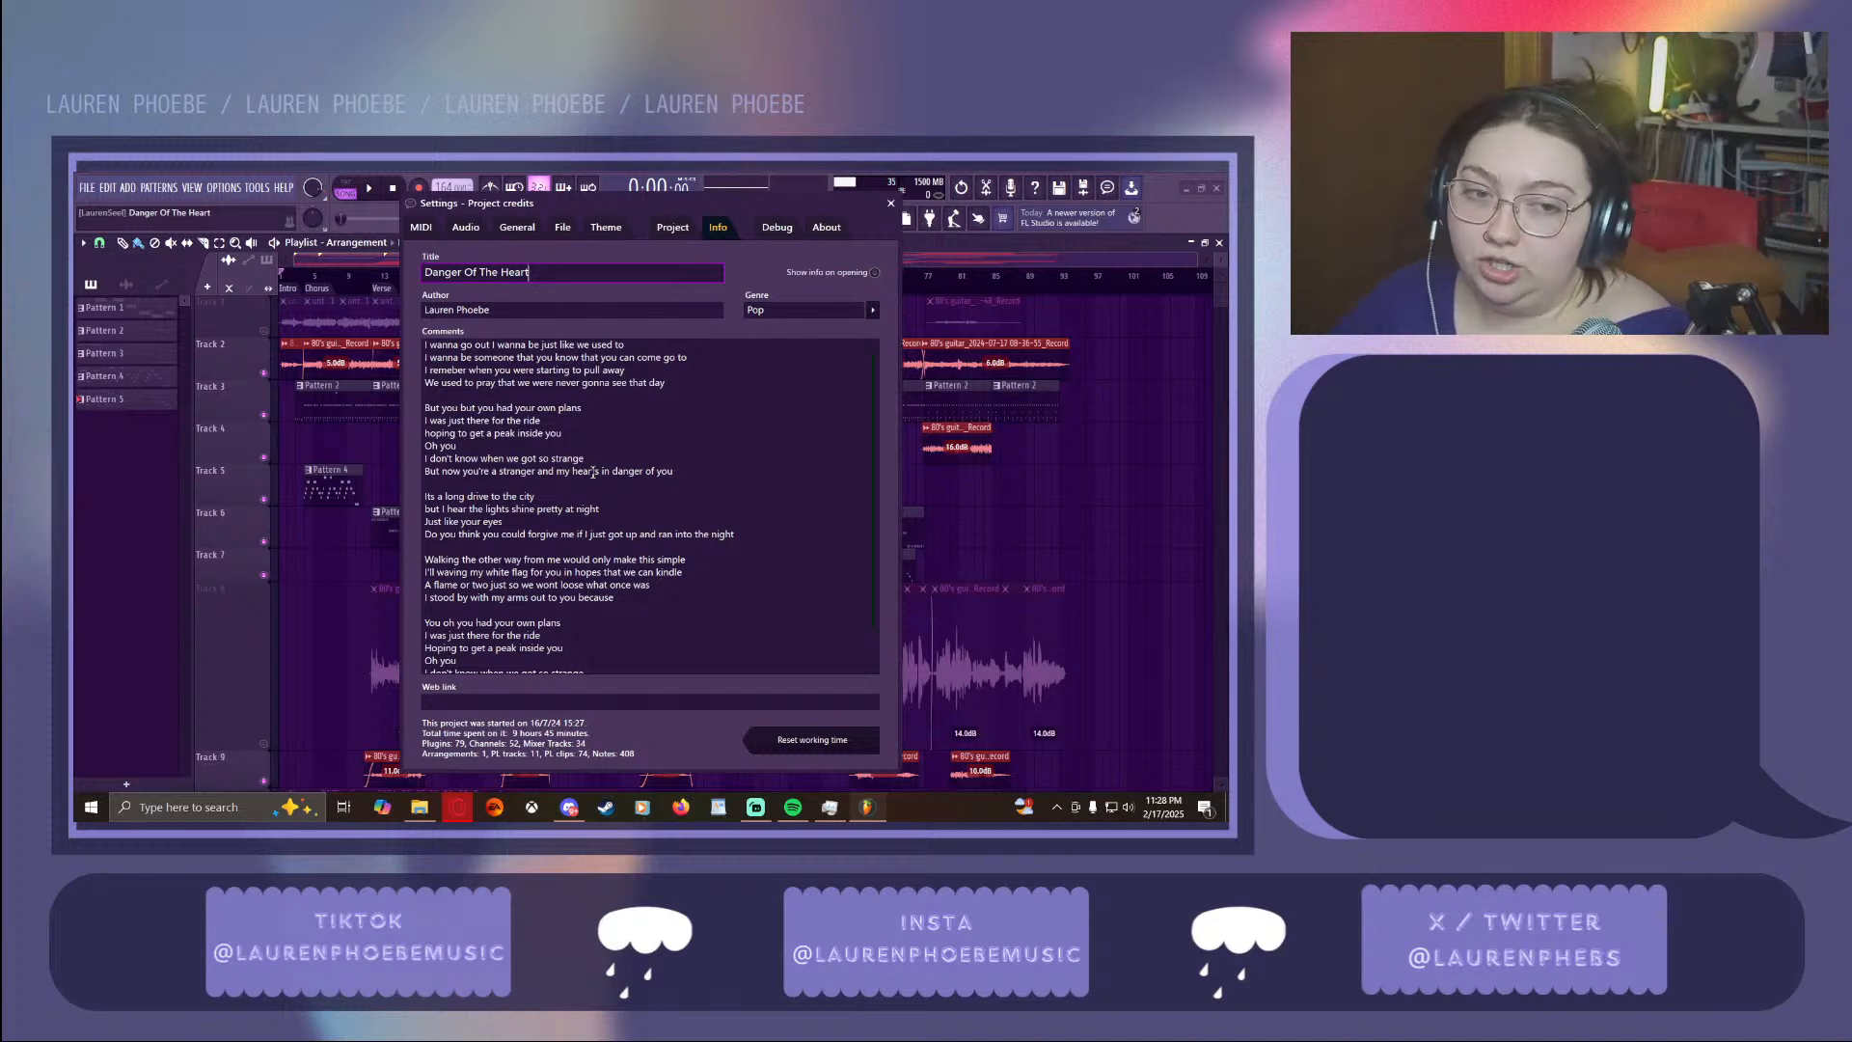
{"action": "scroll", "coordinate": [592, 471], "scroll_direction": "down", "scroll_amount": 1}
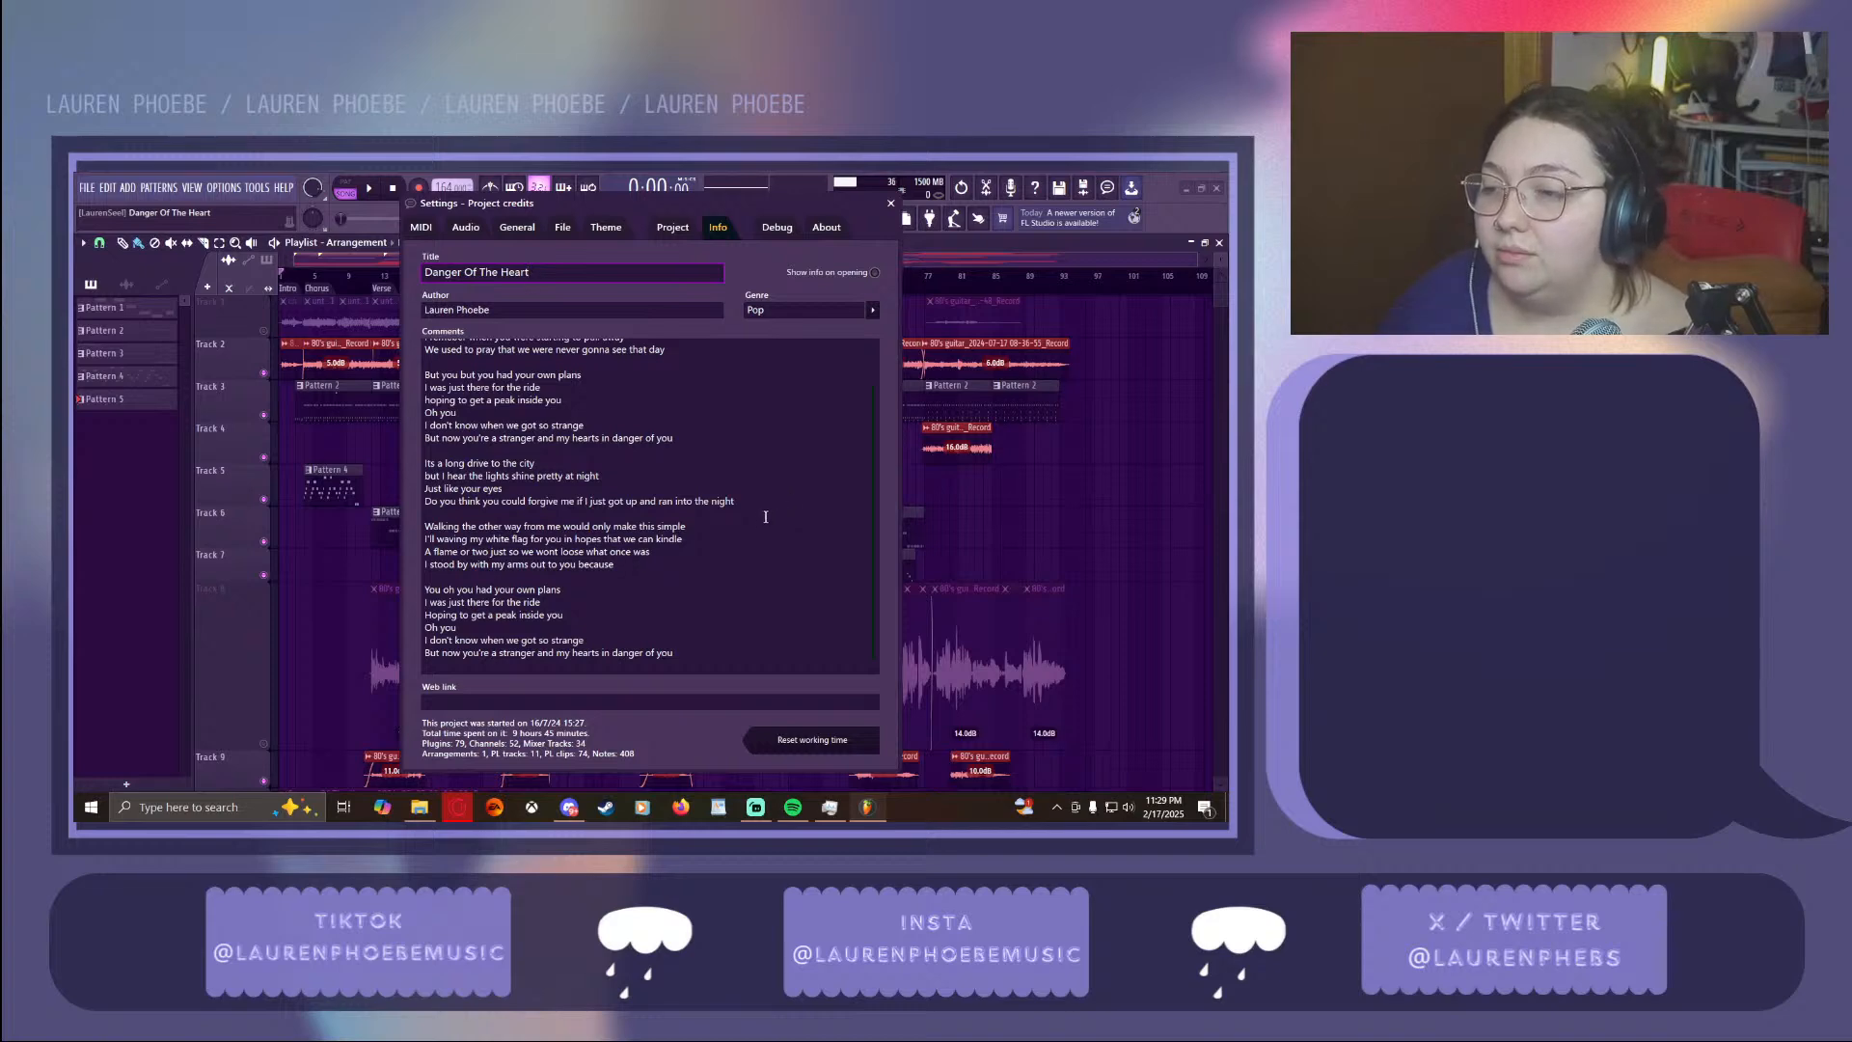
{"action": "scroll", "coordinate": [754, 533], "scroll_direction": "up", "scroll_amount": 1}
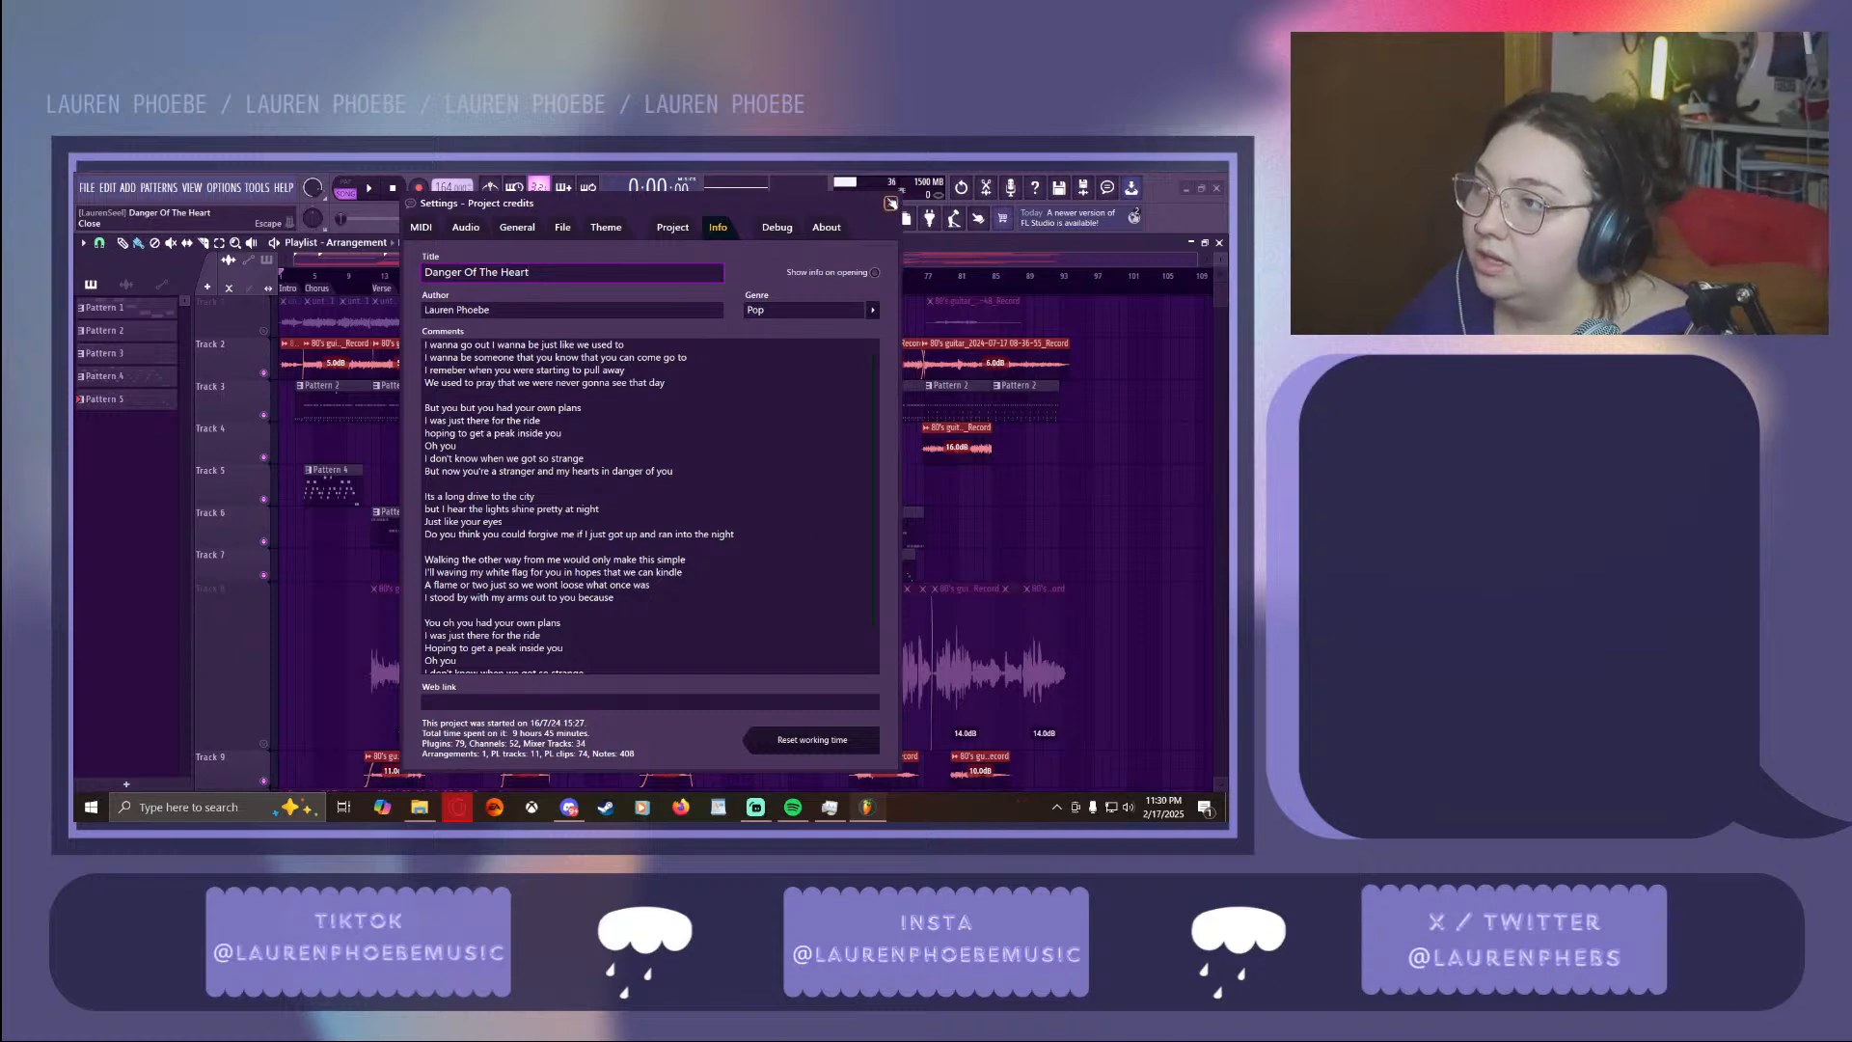
{"action": "left_click", "coordinate": [891, 204]}
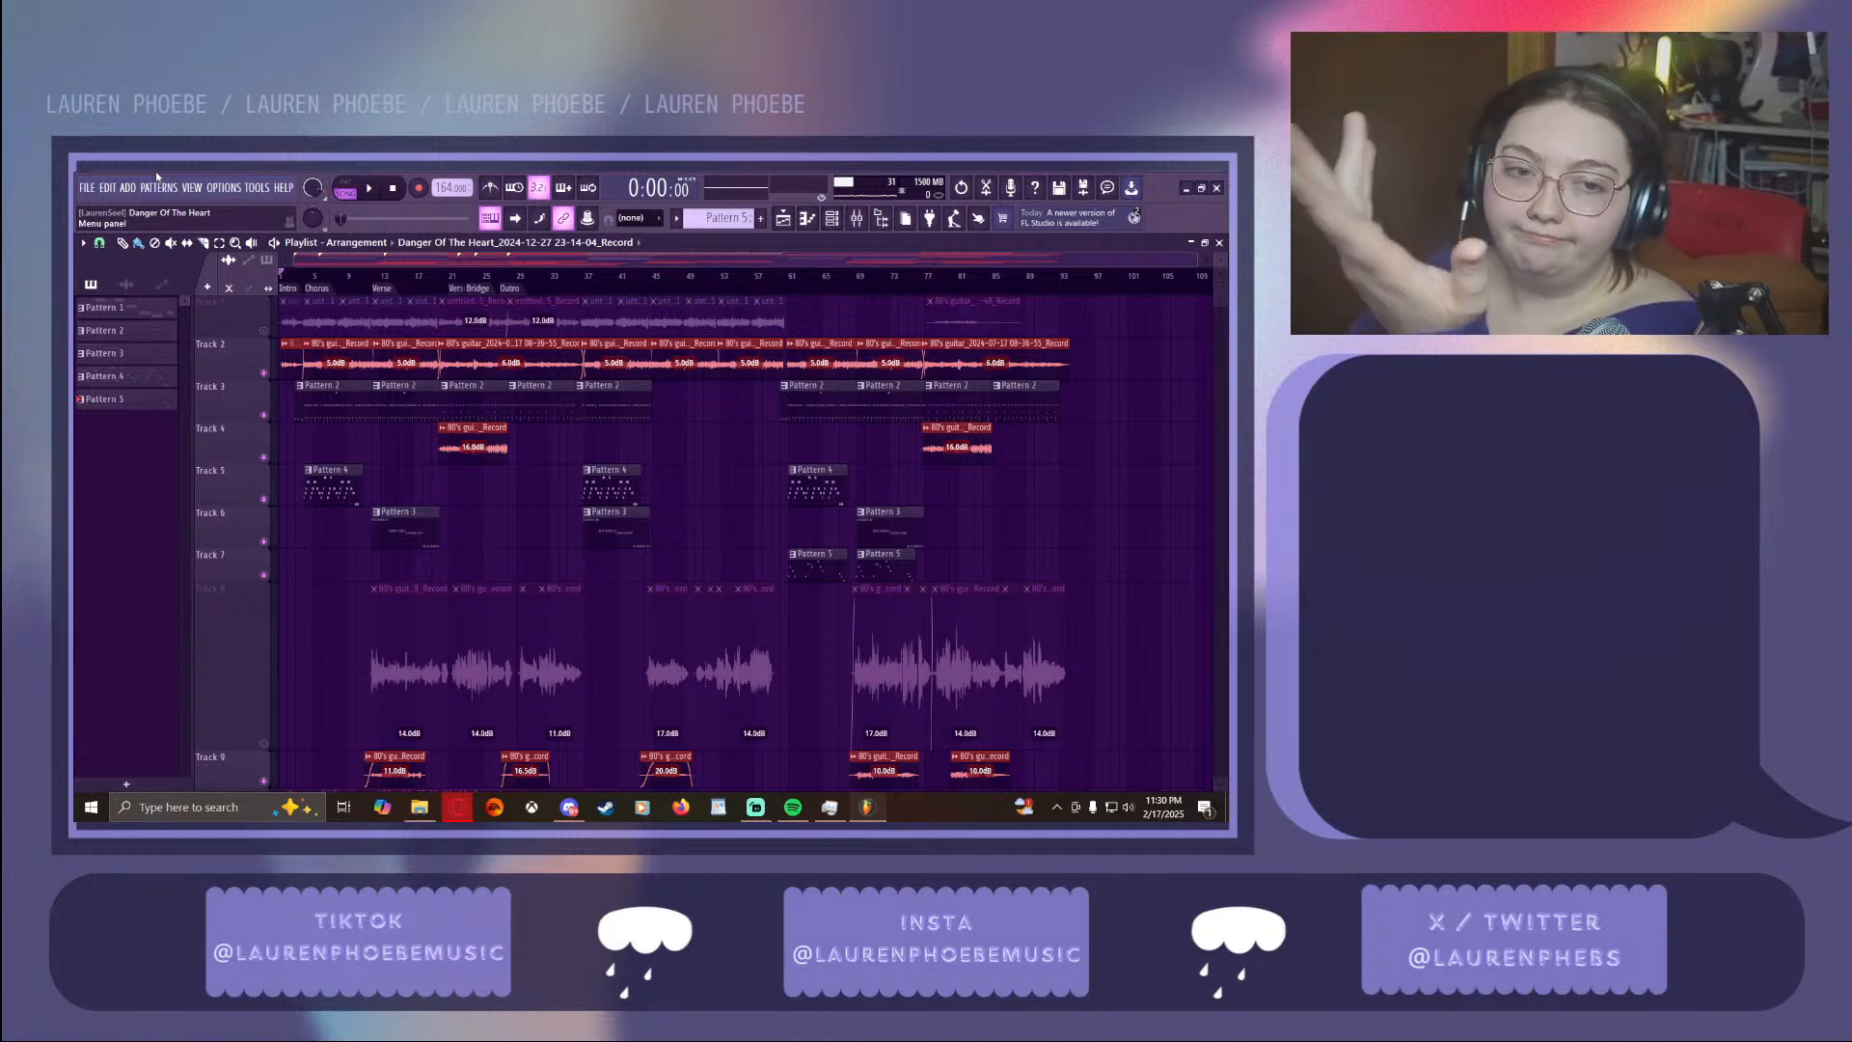
Play the song from the start, mute the "Danger Of The Heart" recording on Track 11, and stop playback
{"action": "left_click", "coordinate": [375, 195]}
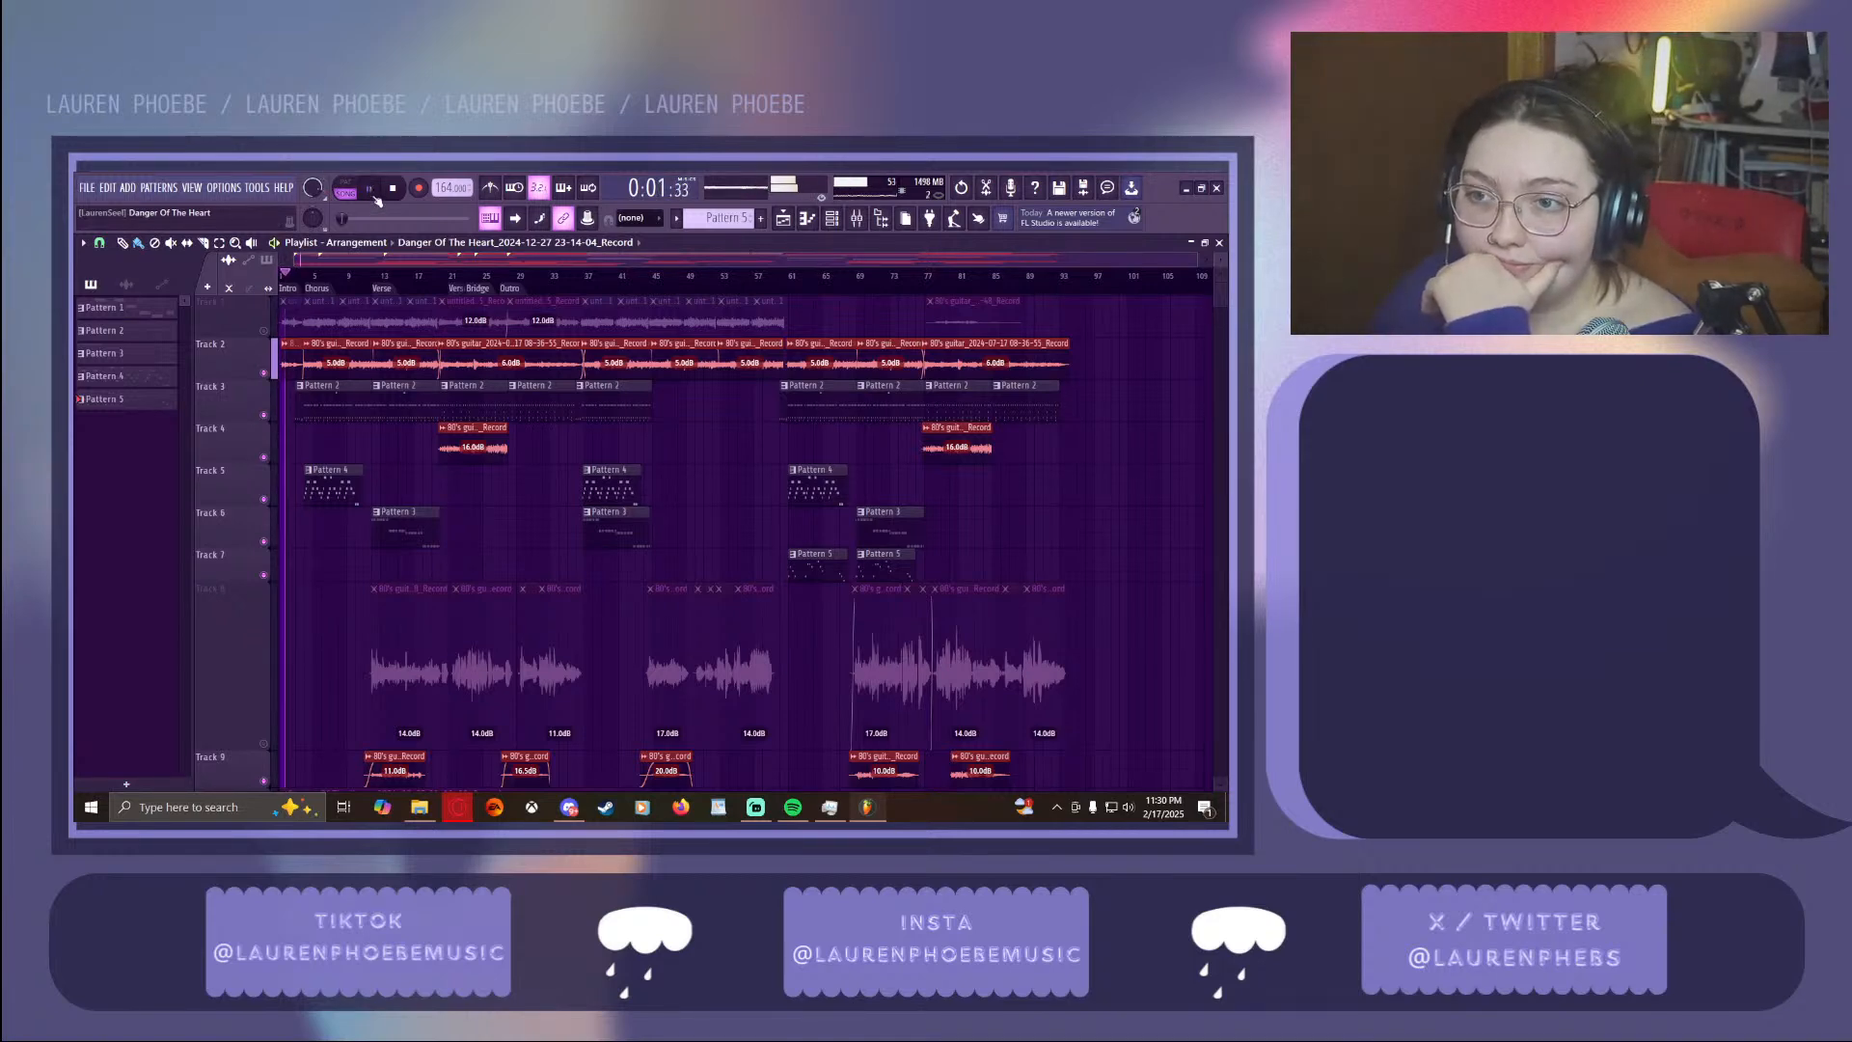
{"action": "scroll", "coordinate": [275, 540], "scroll_direction": "down", "scroll_amount": 5}
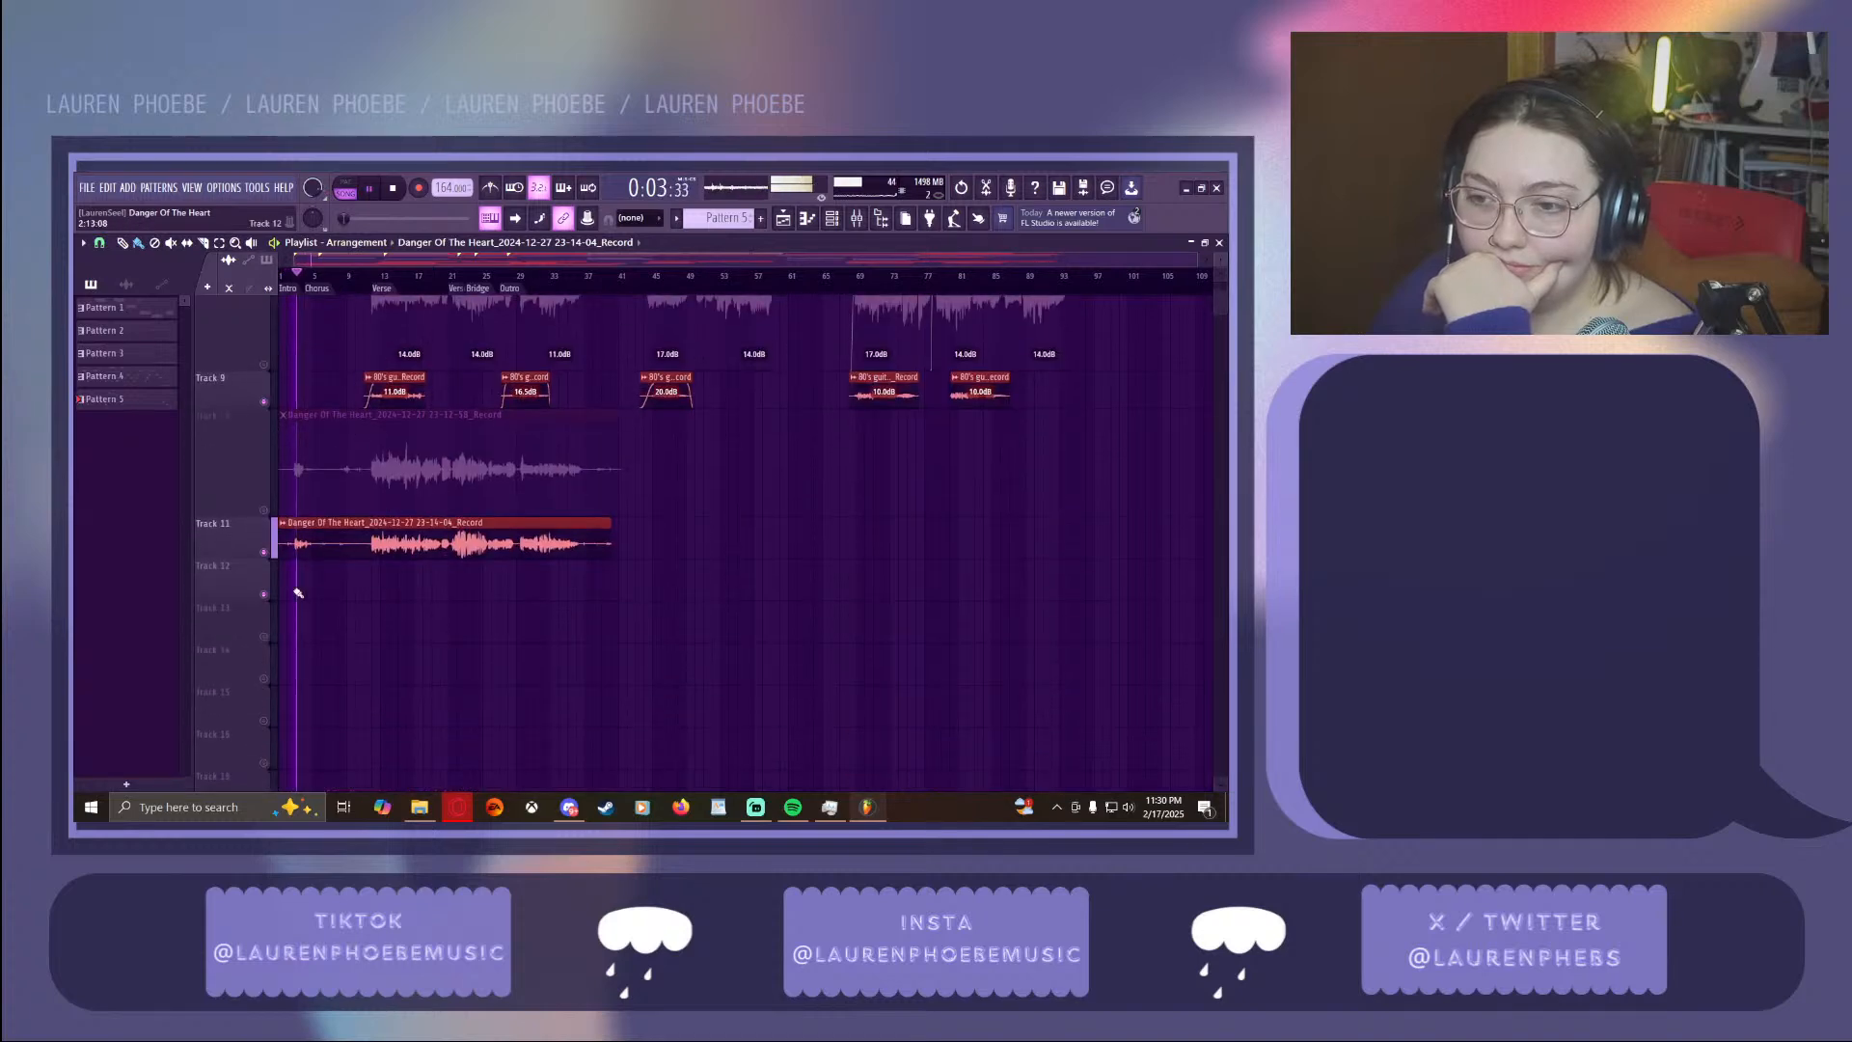
{"action": "left_click", "coordinate": [264, 553]}
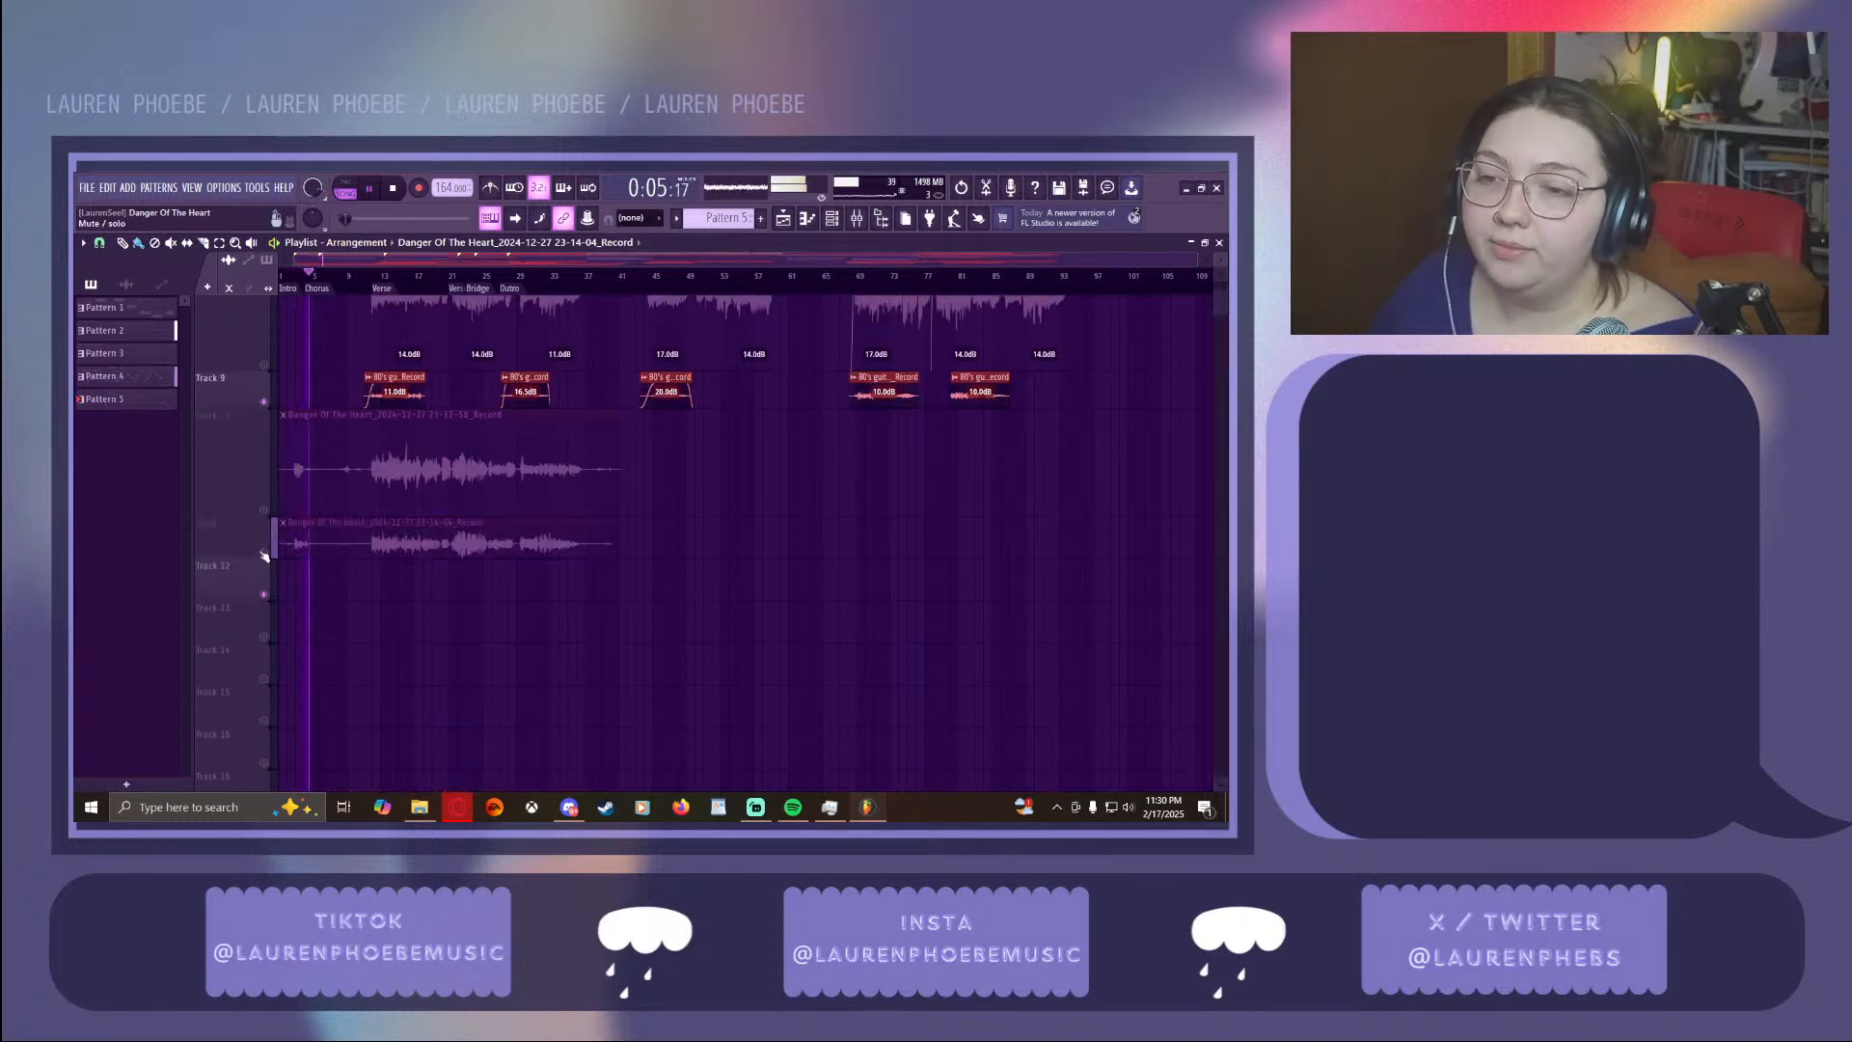
{"action": "scroll", "coordinate": [398, 526], "scroll_direction": "up", "scroll_amount": 5}
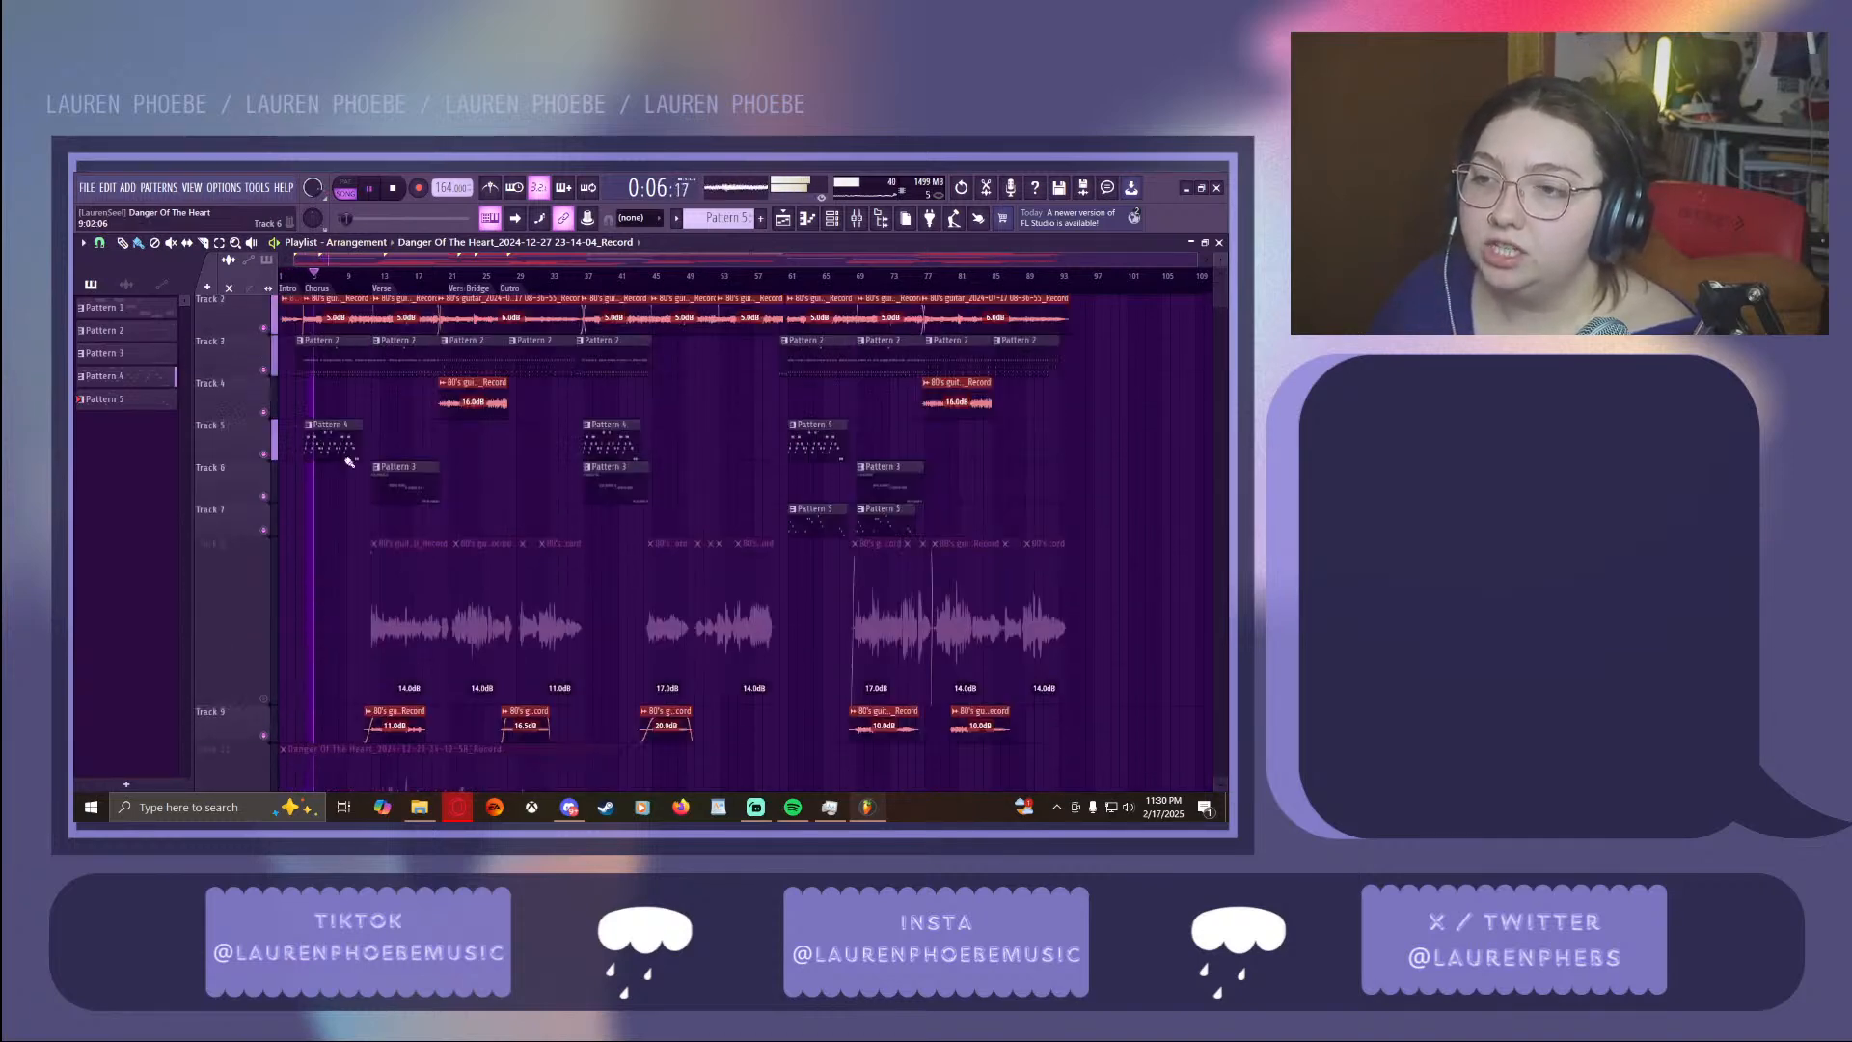
{"action": "left_click", "coordinate": [393, 190]}
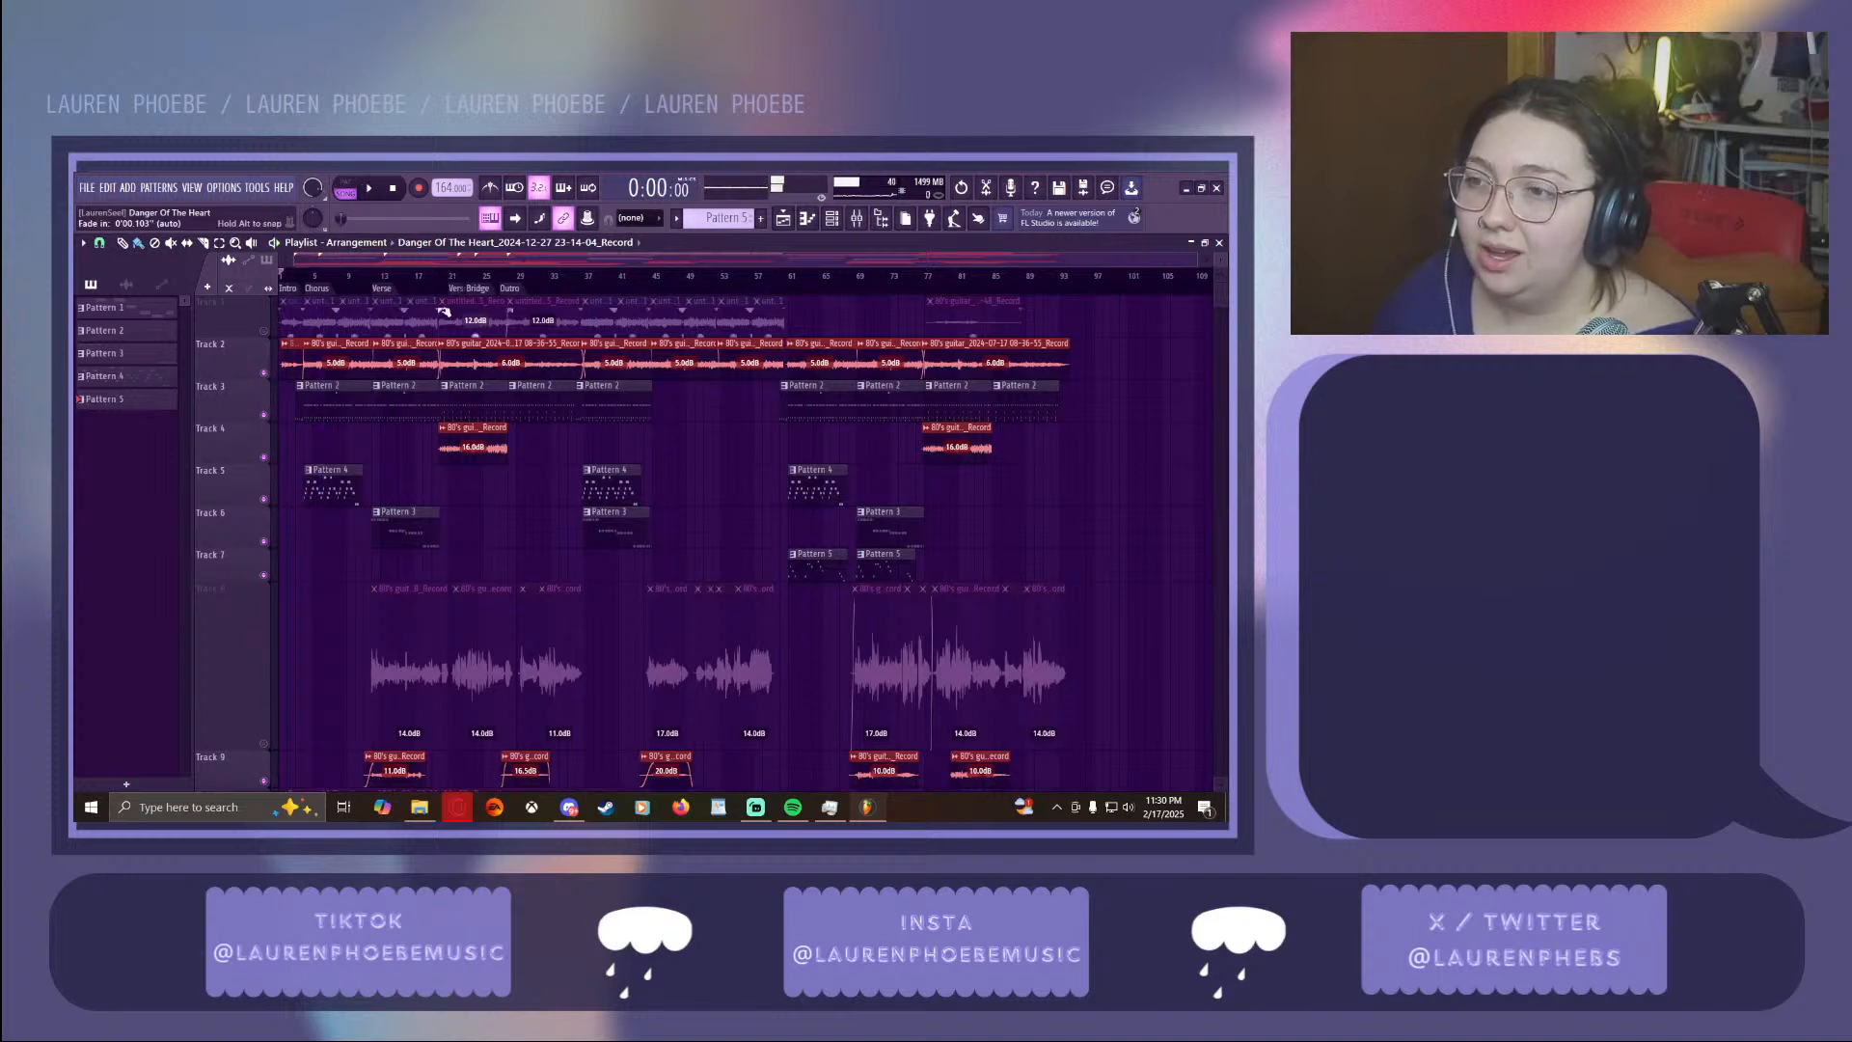
Unmute the vocal recordings on Track 8 in the playlist
{"action": "scroll", "coordinate": [444, 310], "scroll_direction": "down", "scroll_amount": 3}
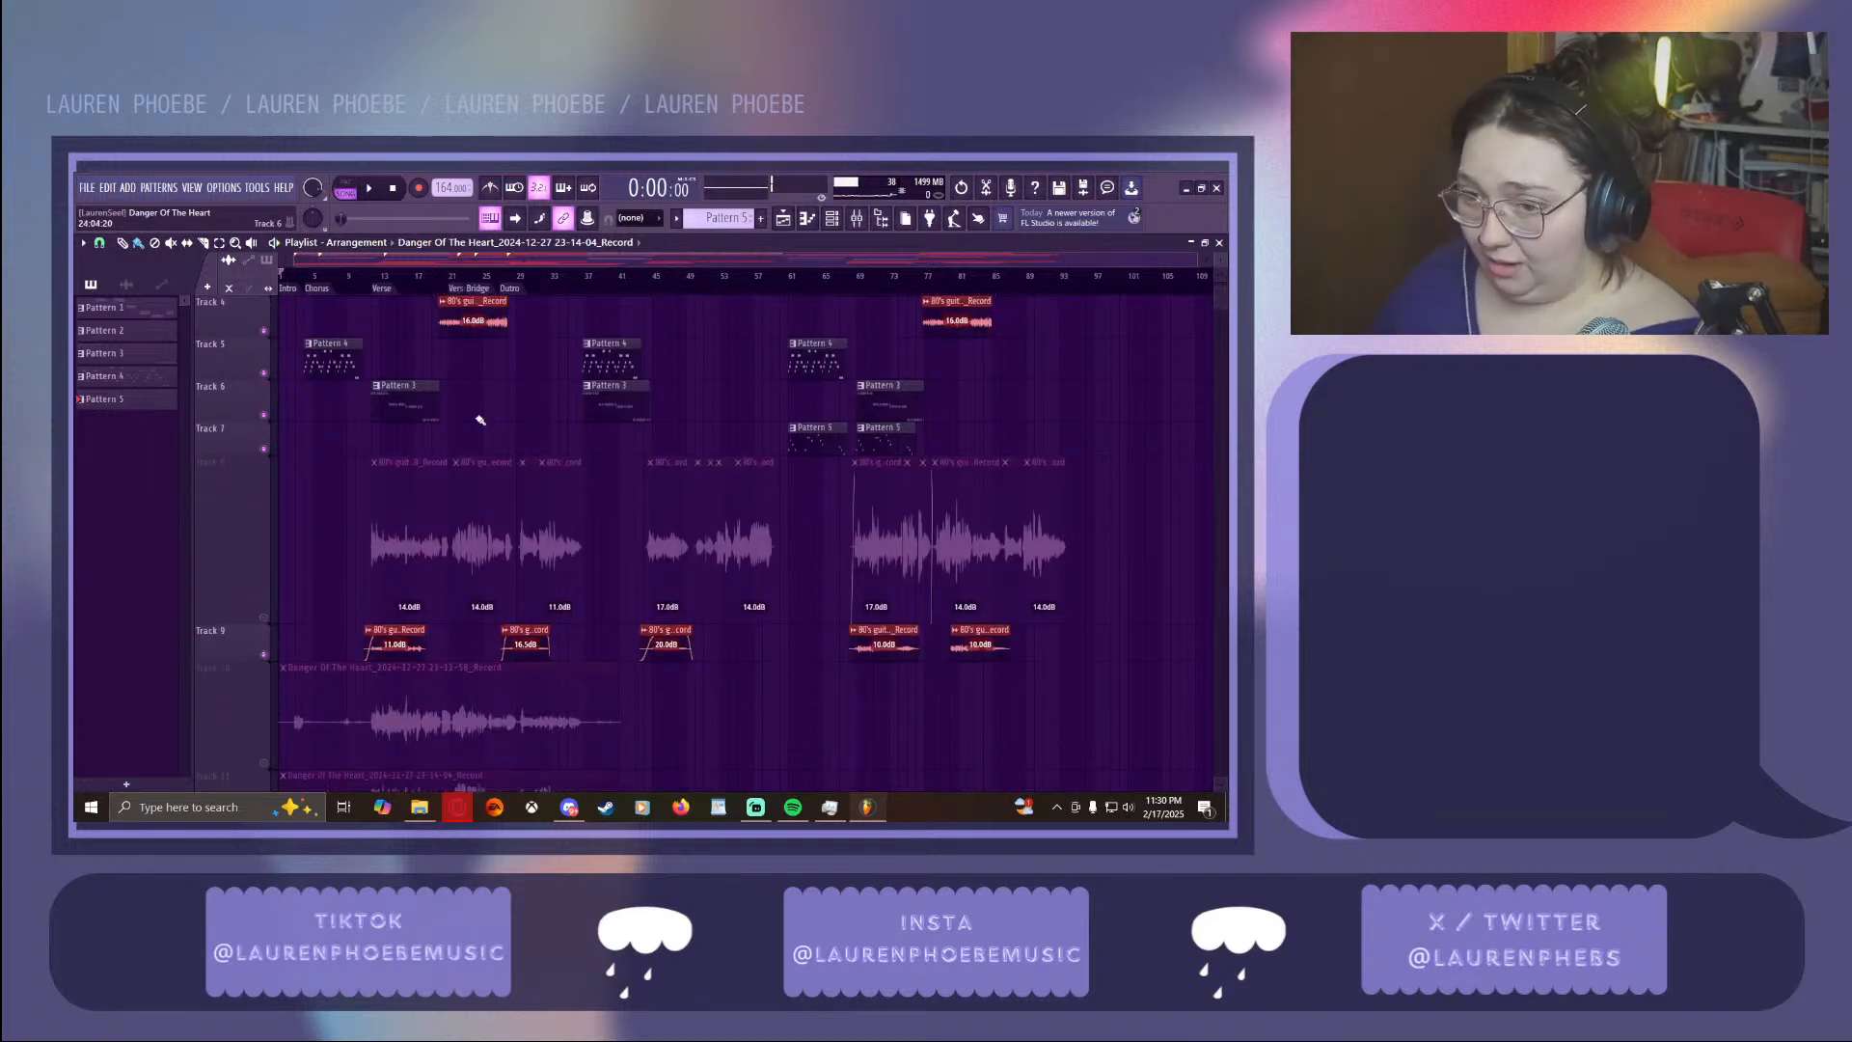
{"action": "scroll", "coordinate": [280, 502], "scroll_direction": "down", "scroll_amount": 3}
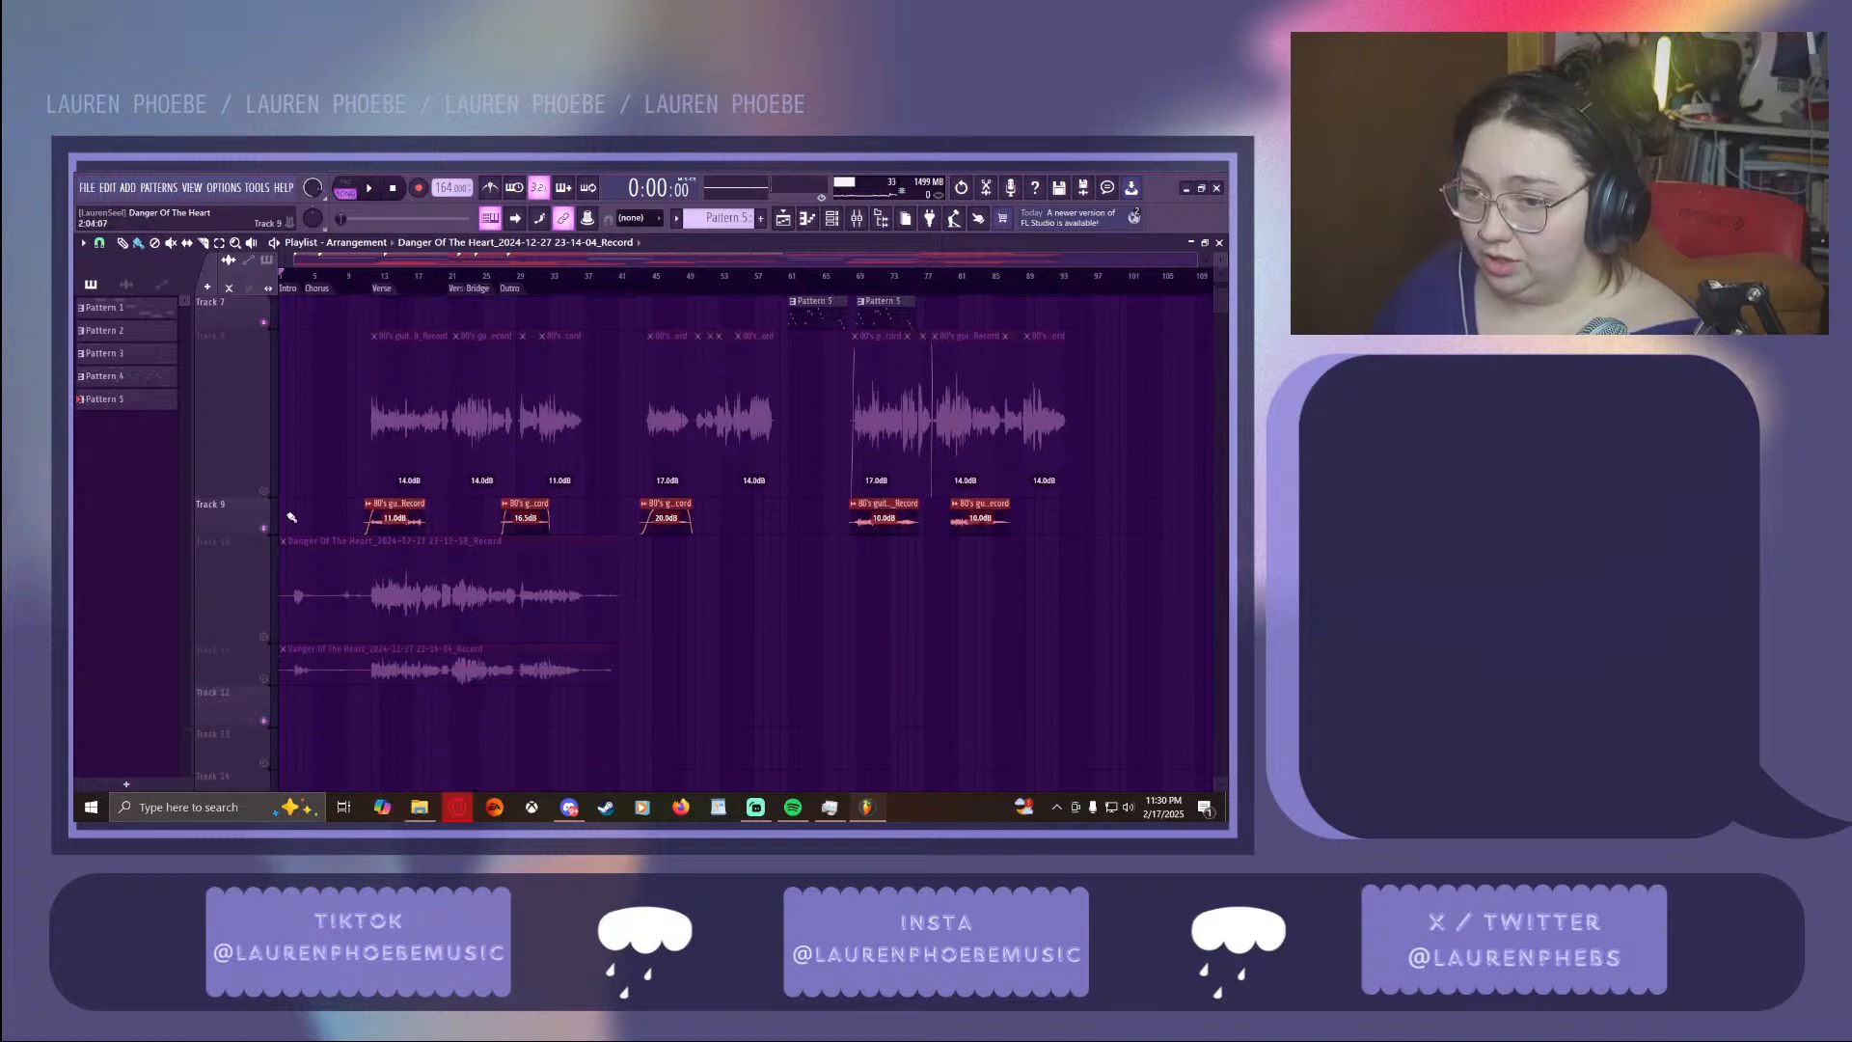
{"action": "left_click", "coordinate": [266, 492]}
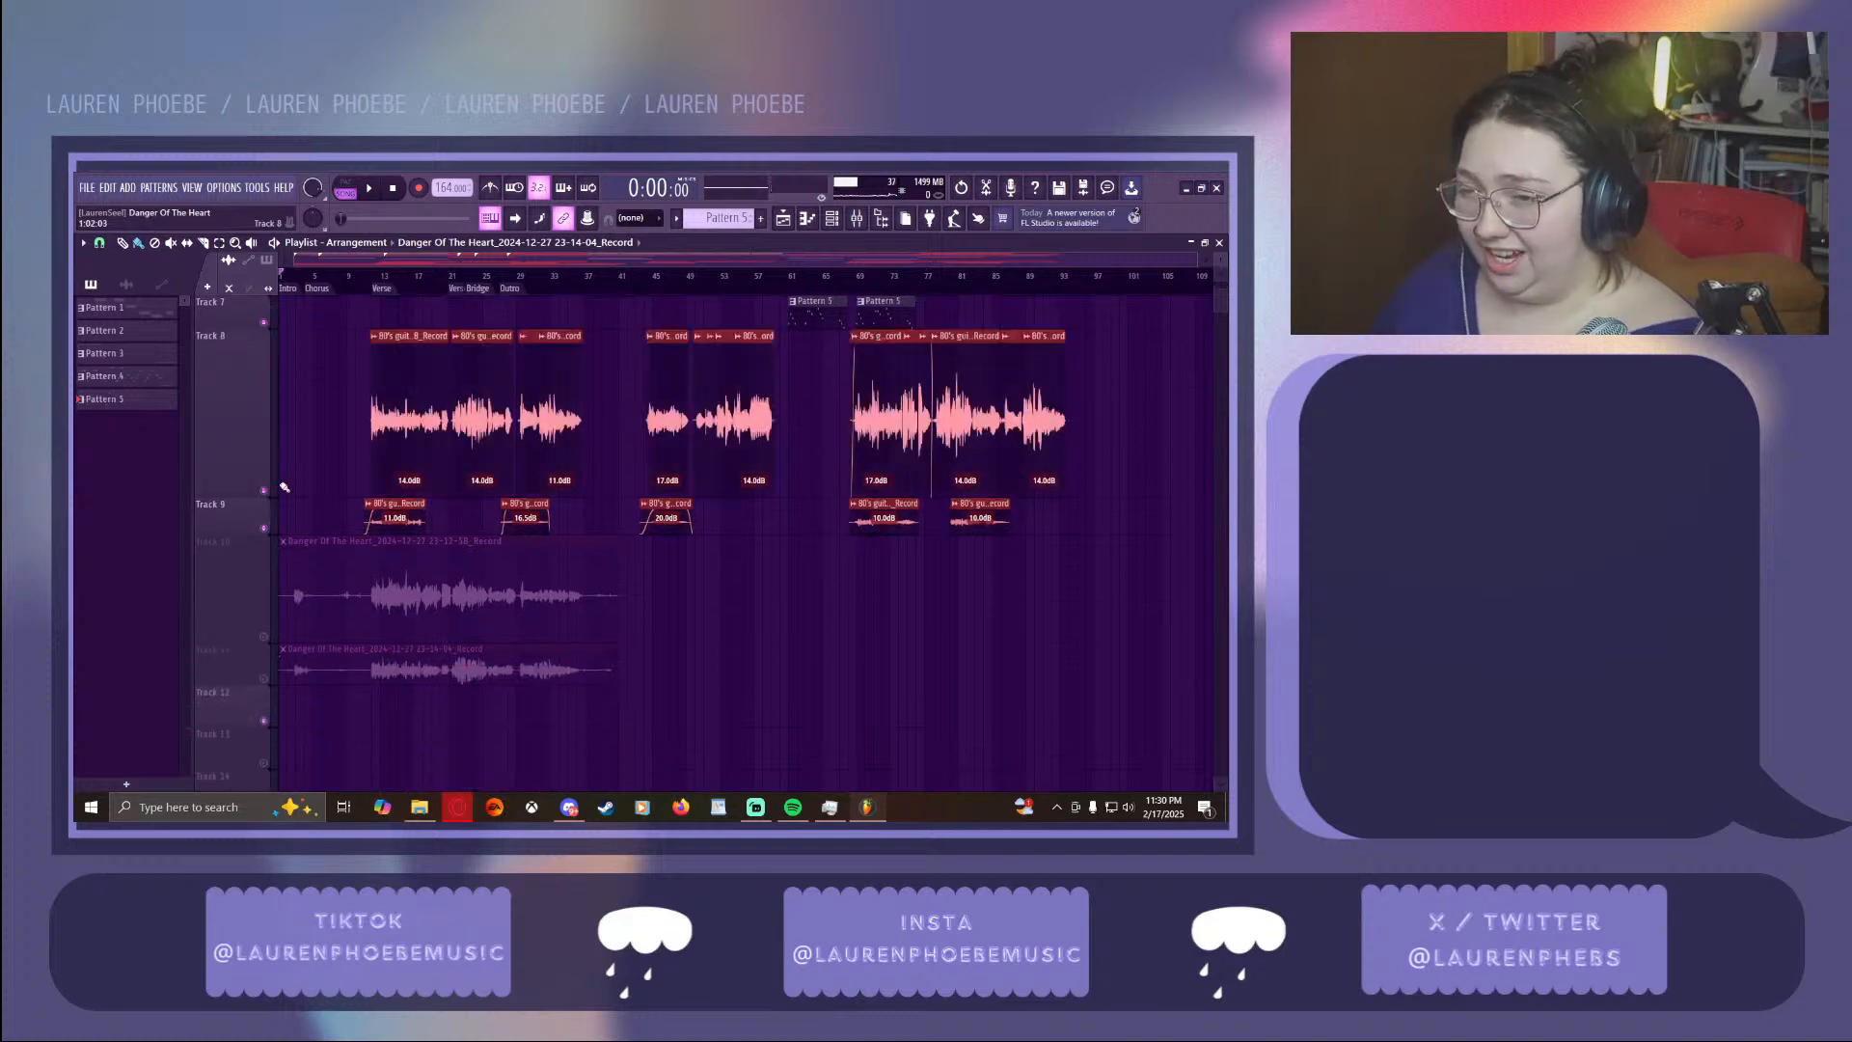
Play the song from the start while looking over the playlist tracks, and pause playback
{"action": "left_click", "coordinate": [372, 189]}
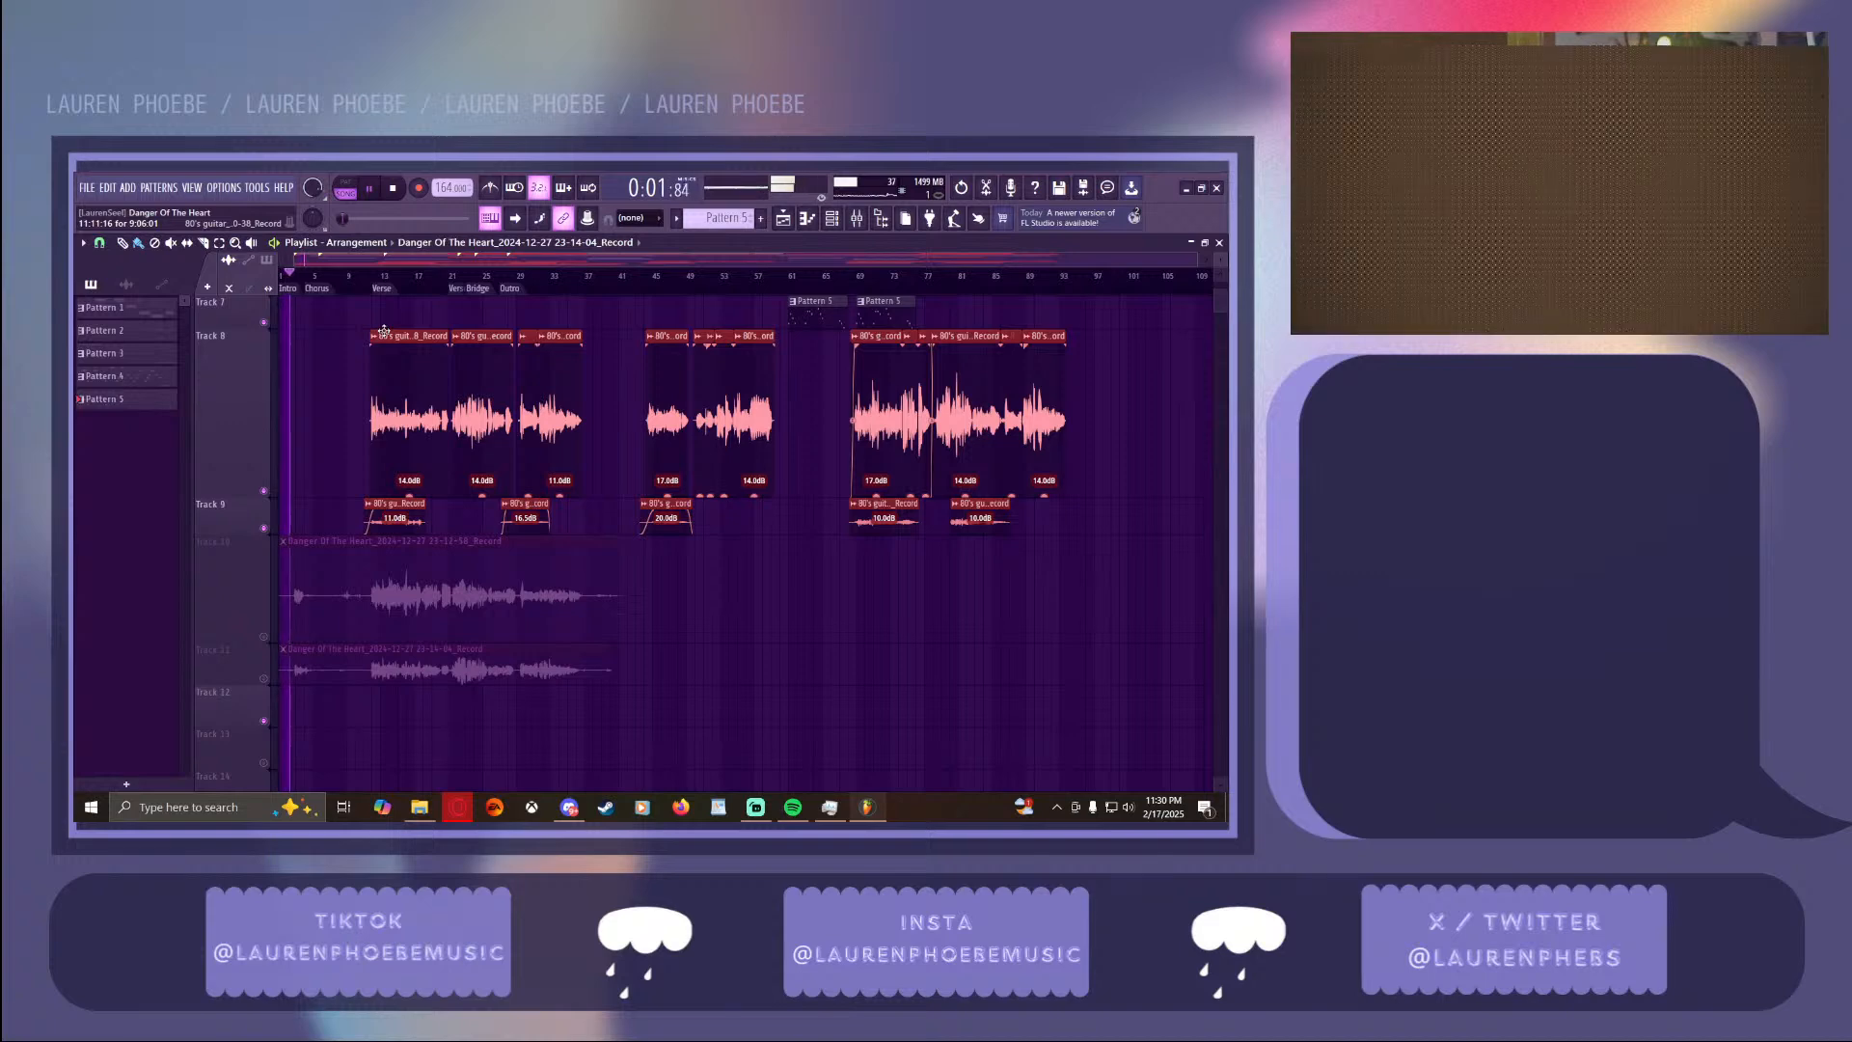
{"action": "scroll", "coordinate": [400, 342], "scroll_direction": "up", "scroll_amount": 6}
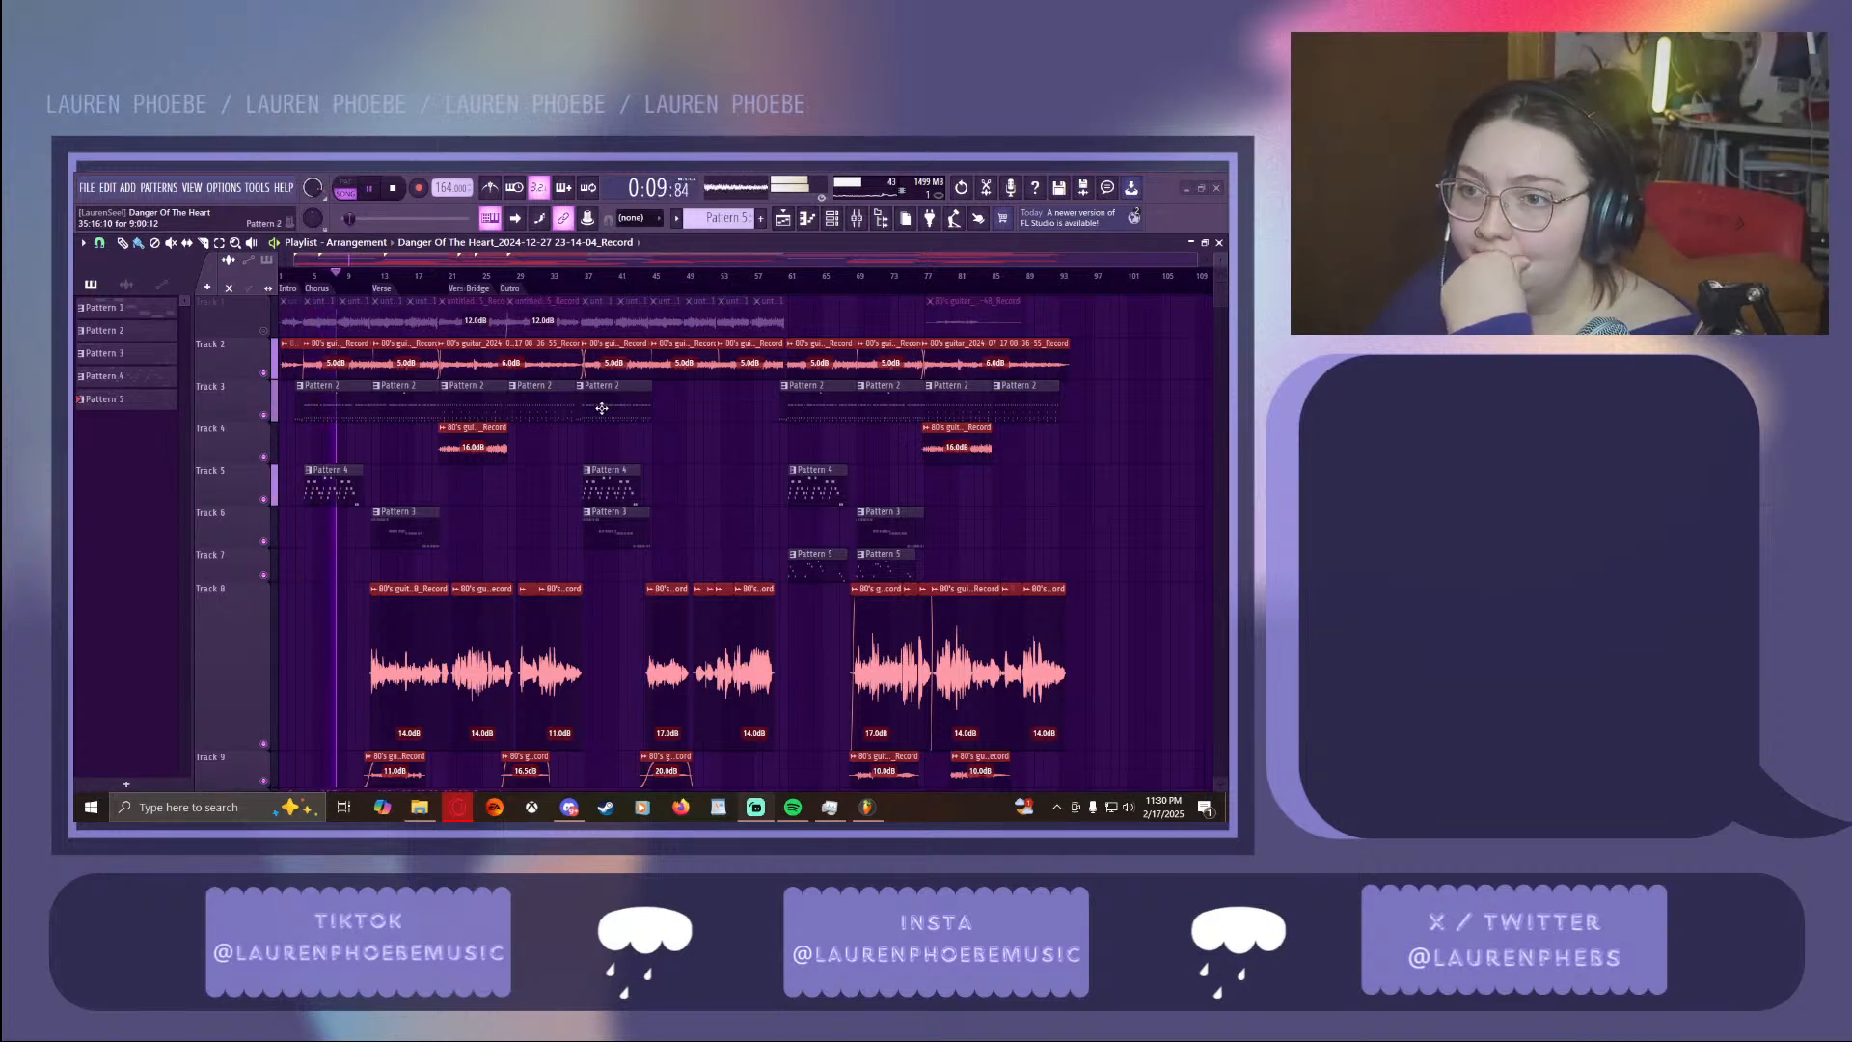
{"action": "scroll", "coordinate": [846, 378], "scroll_direction": "down", "scroll_amount": 4}
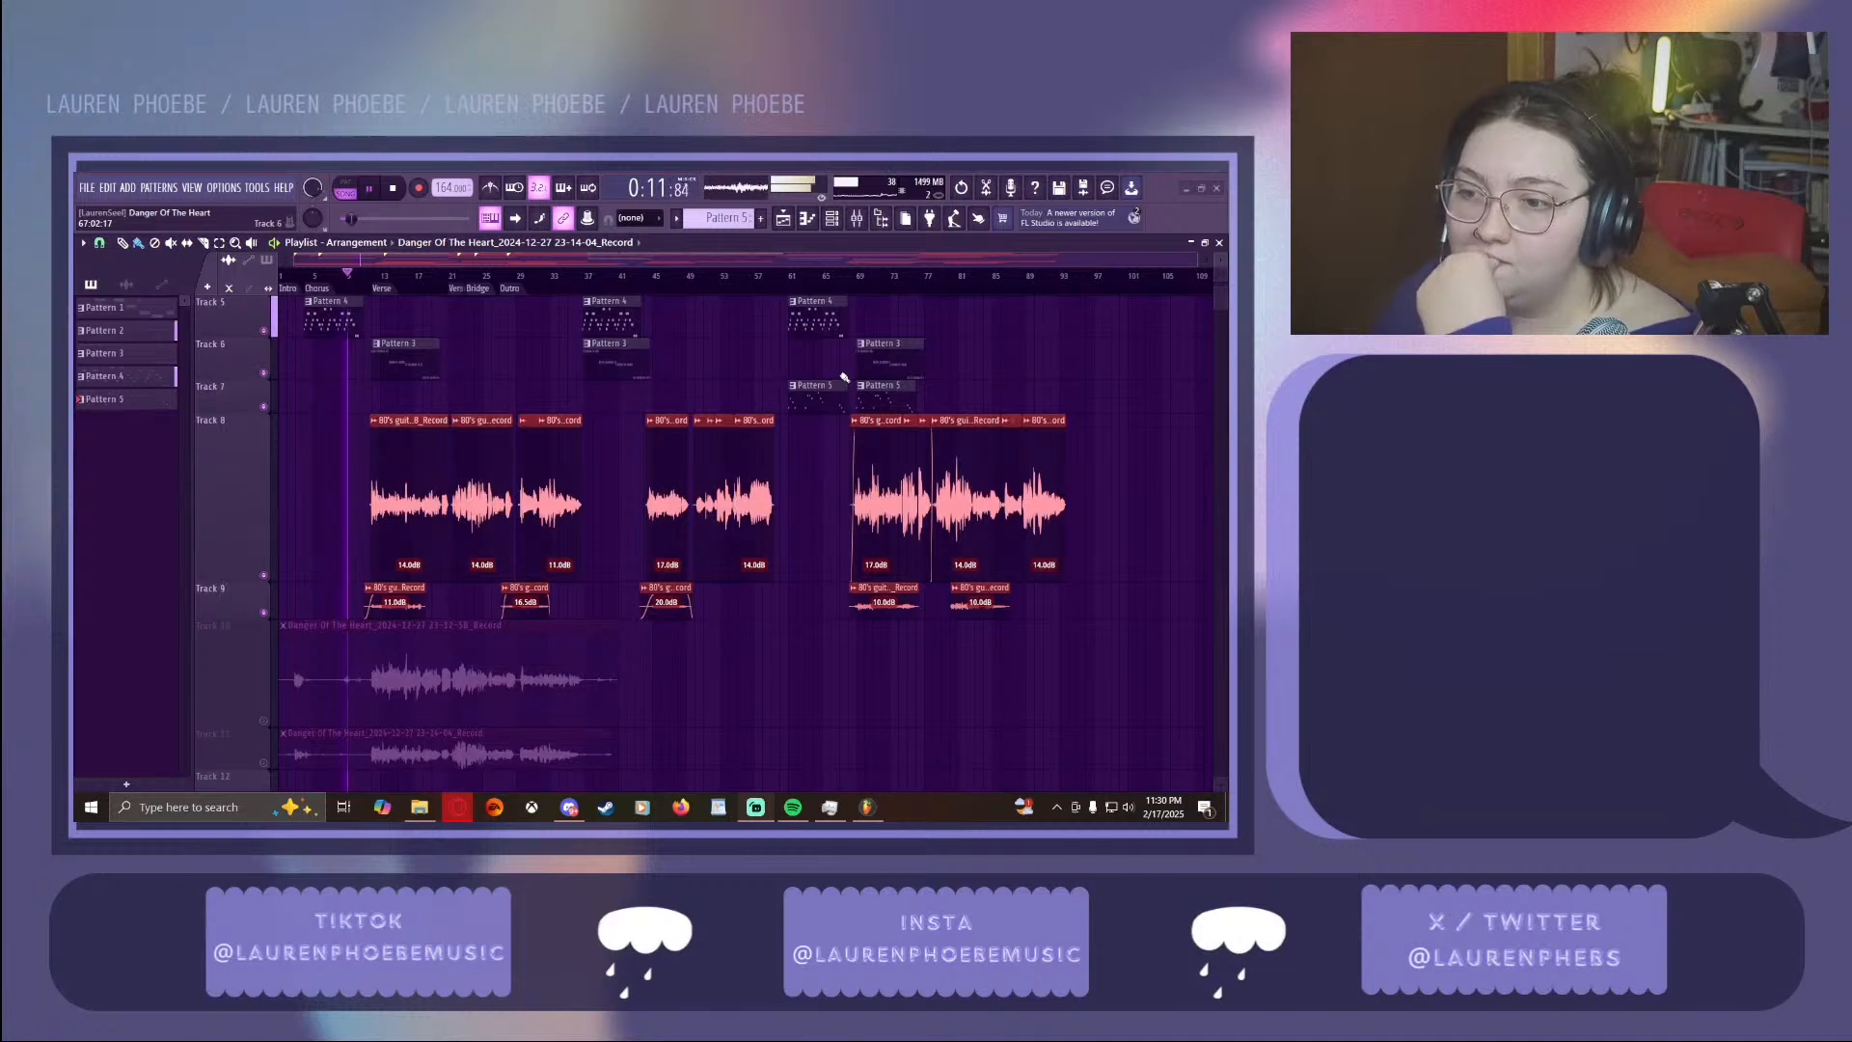
{"action": "scroll", "coordinate": [847, 379], "scroll_direction": "up", "scroll_amount": 6}
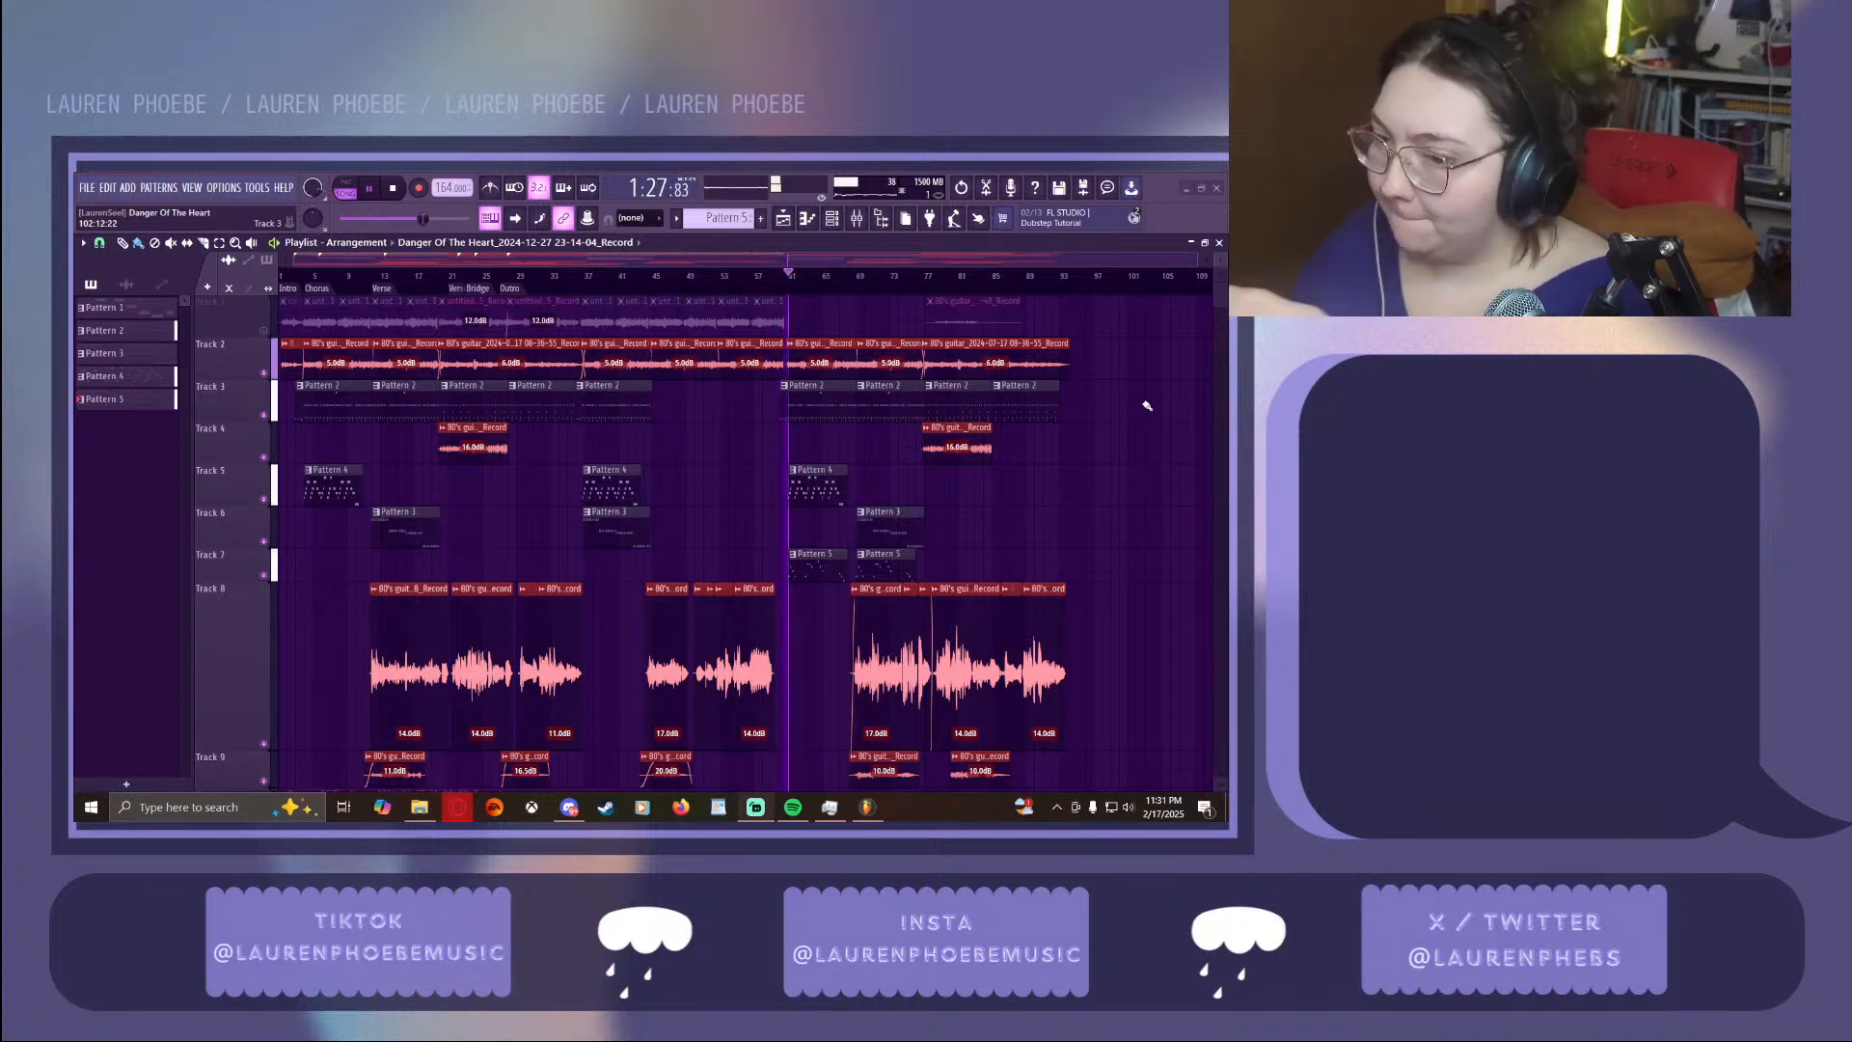
{"action": "left_click", "coordinate": [369, 189]}
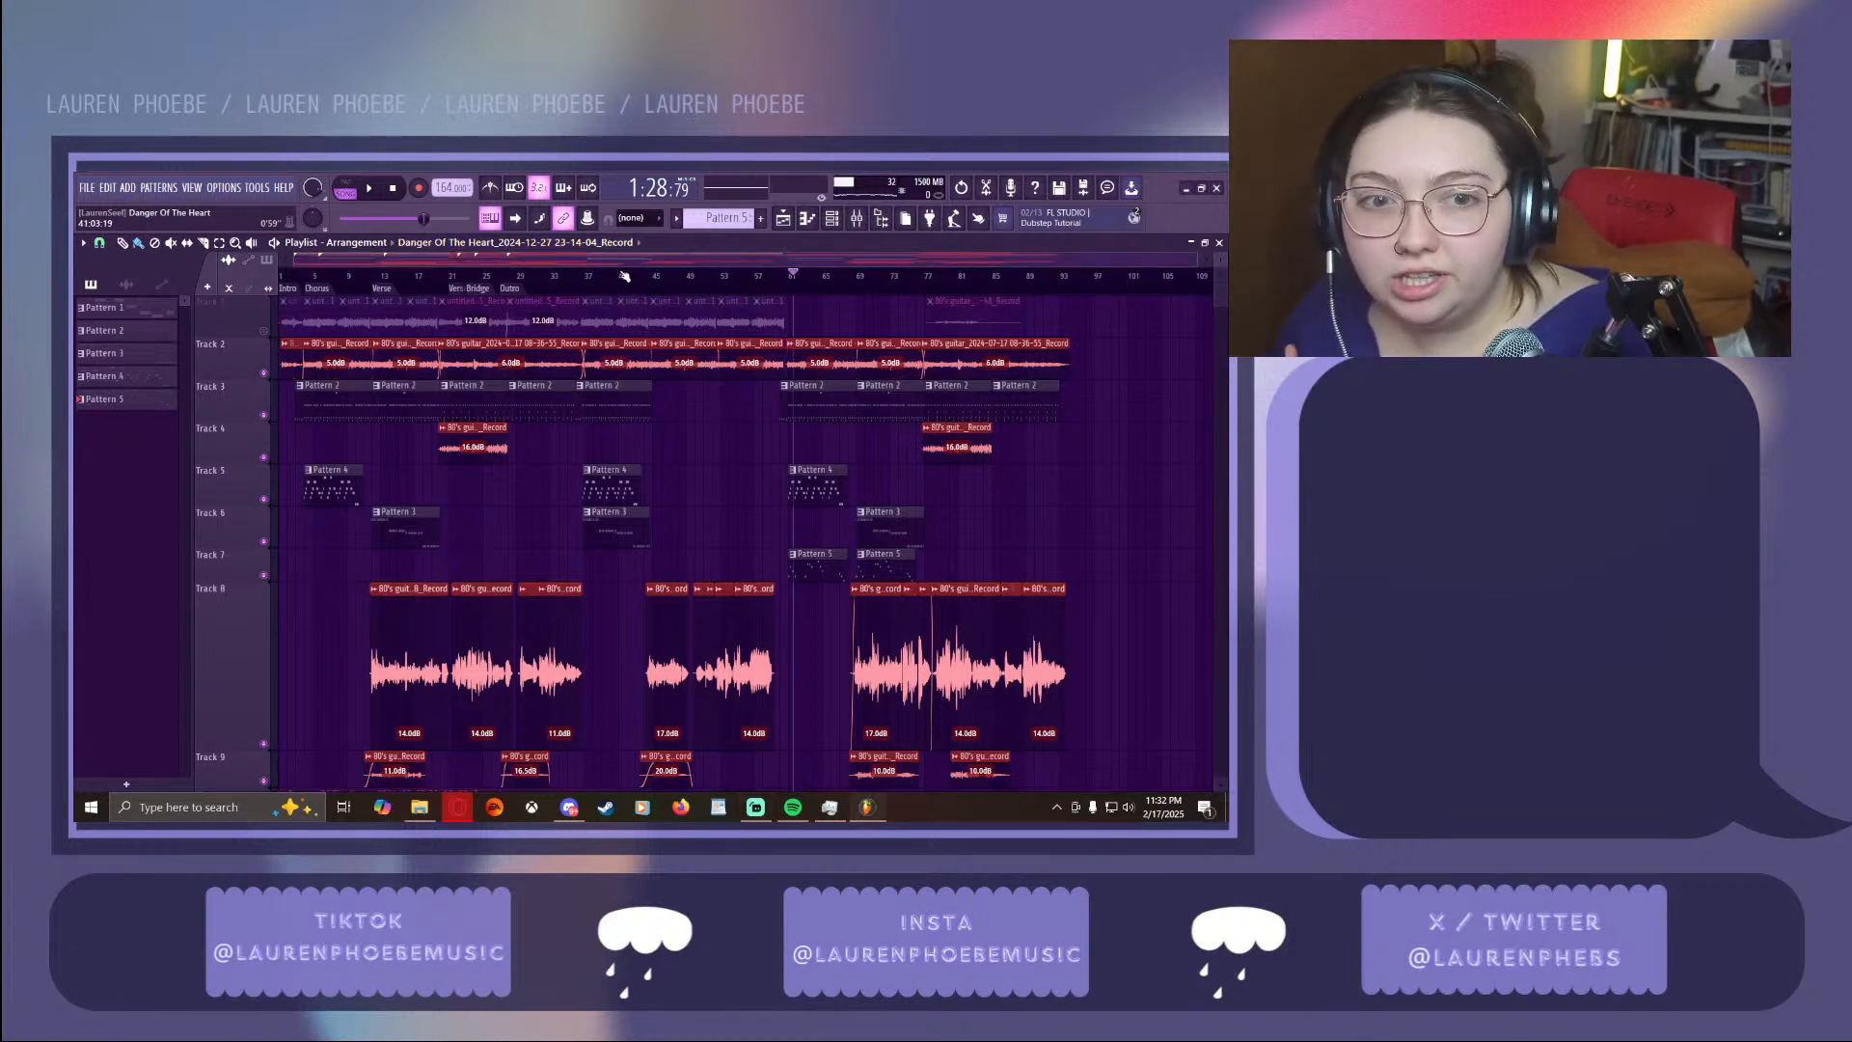
Solo the guitar recordings on Track 2 and play them from the song's start, with the timeline zoomed in on the opening sections
{"action": "left_click", "coordinate": [273, 282]}
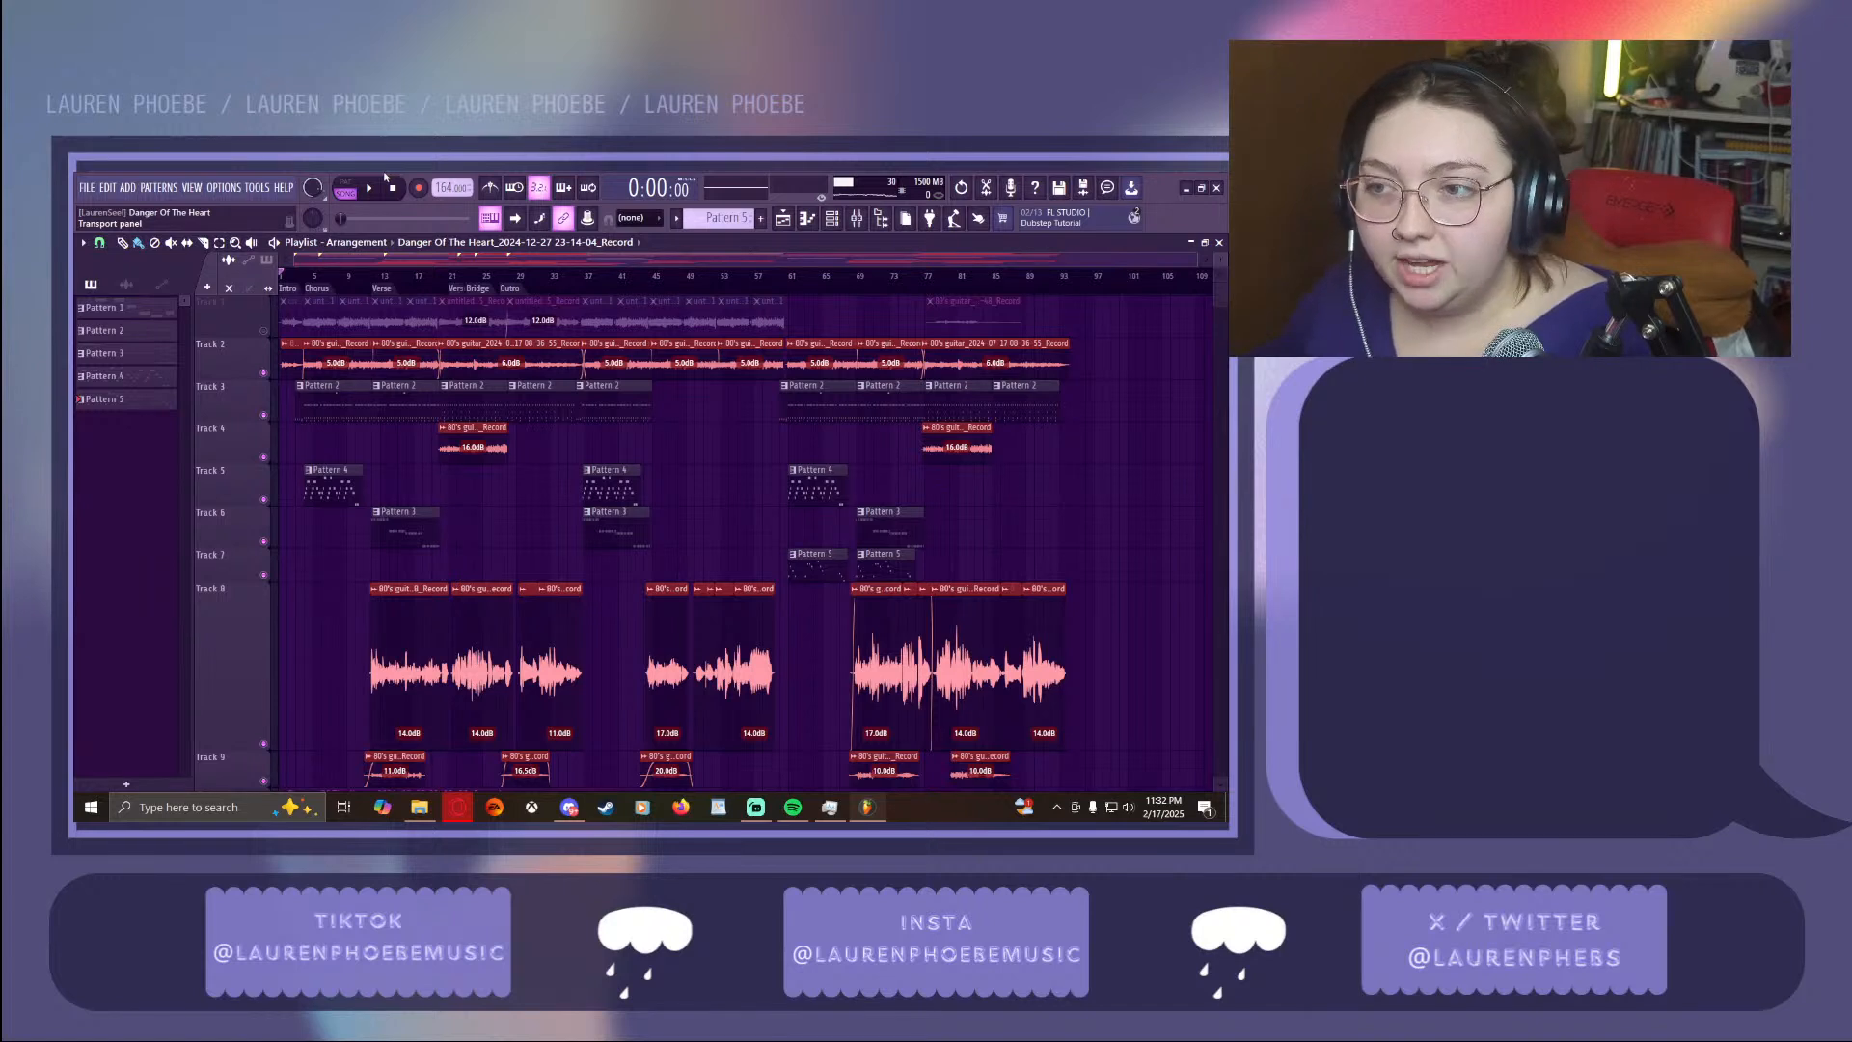
{"action": "right_click", "coordinate": [263, 373]}
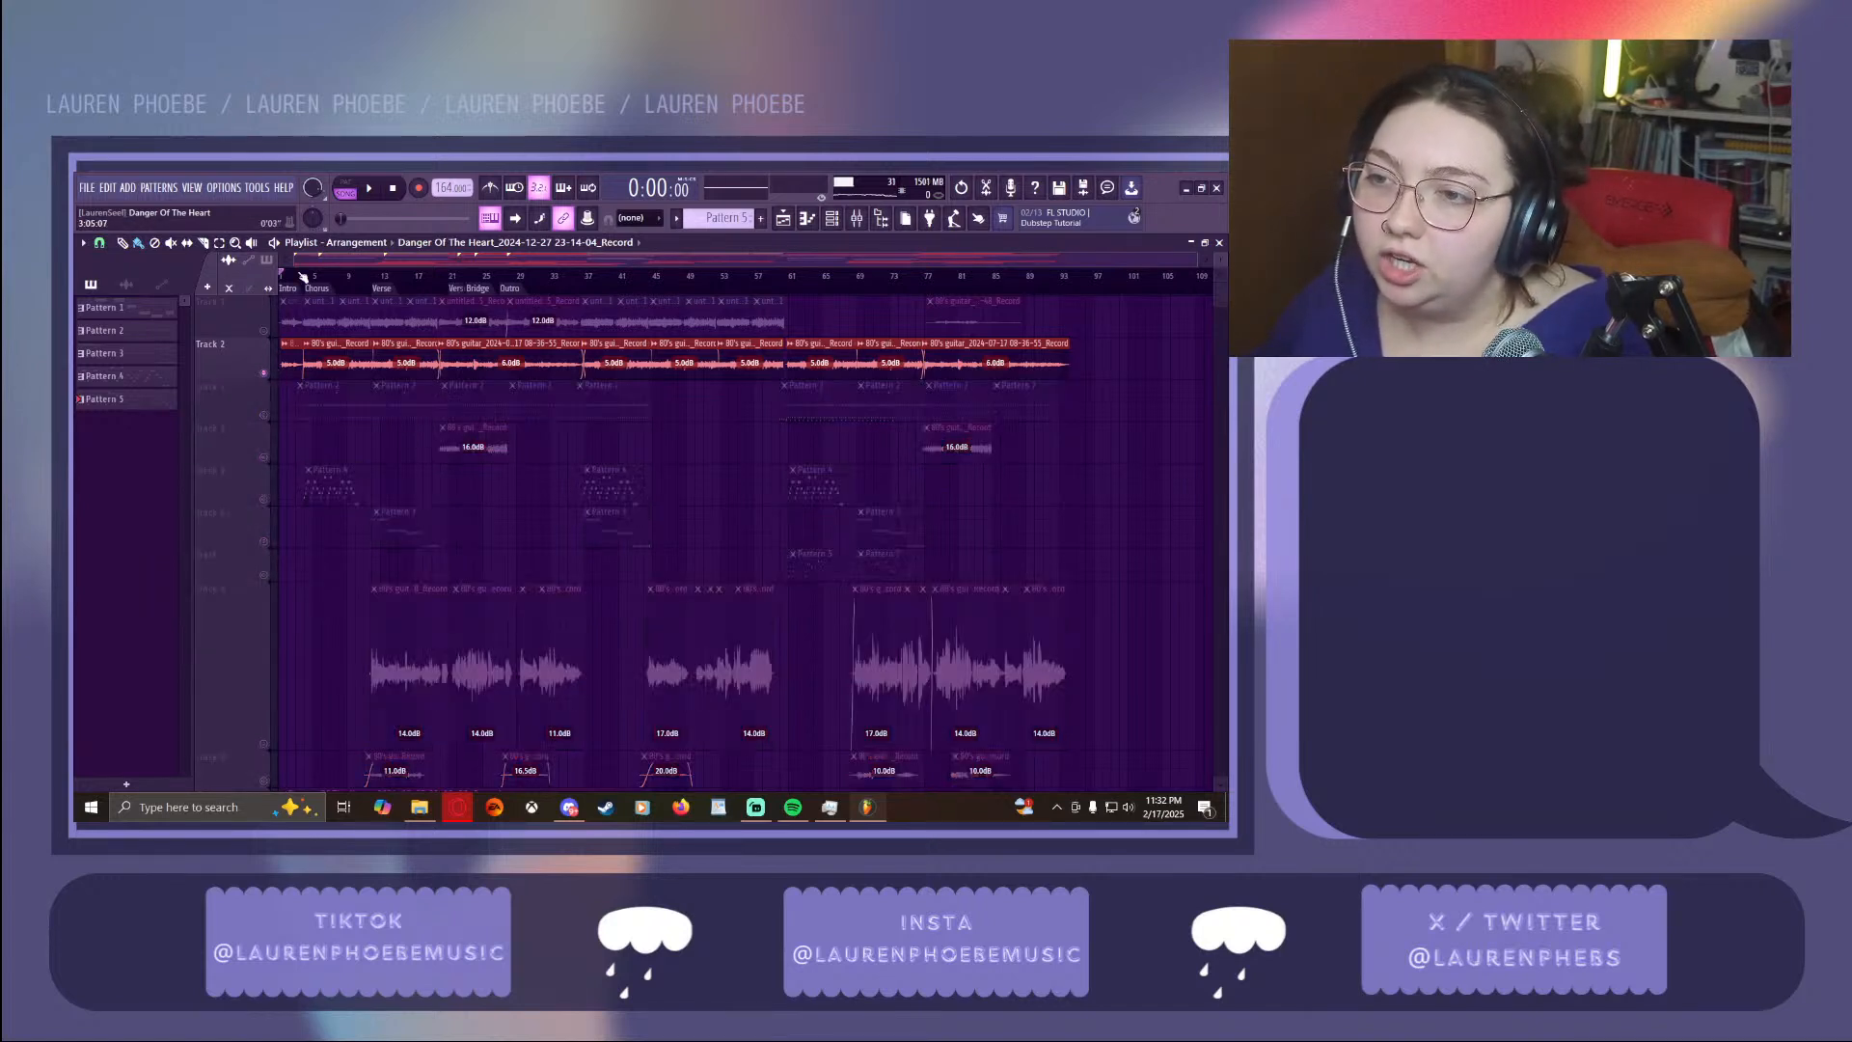
{"action": "left_click", "coordinate": [369, 189]}
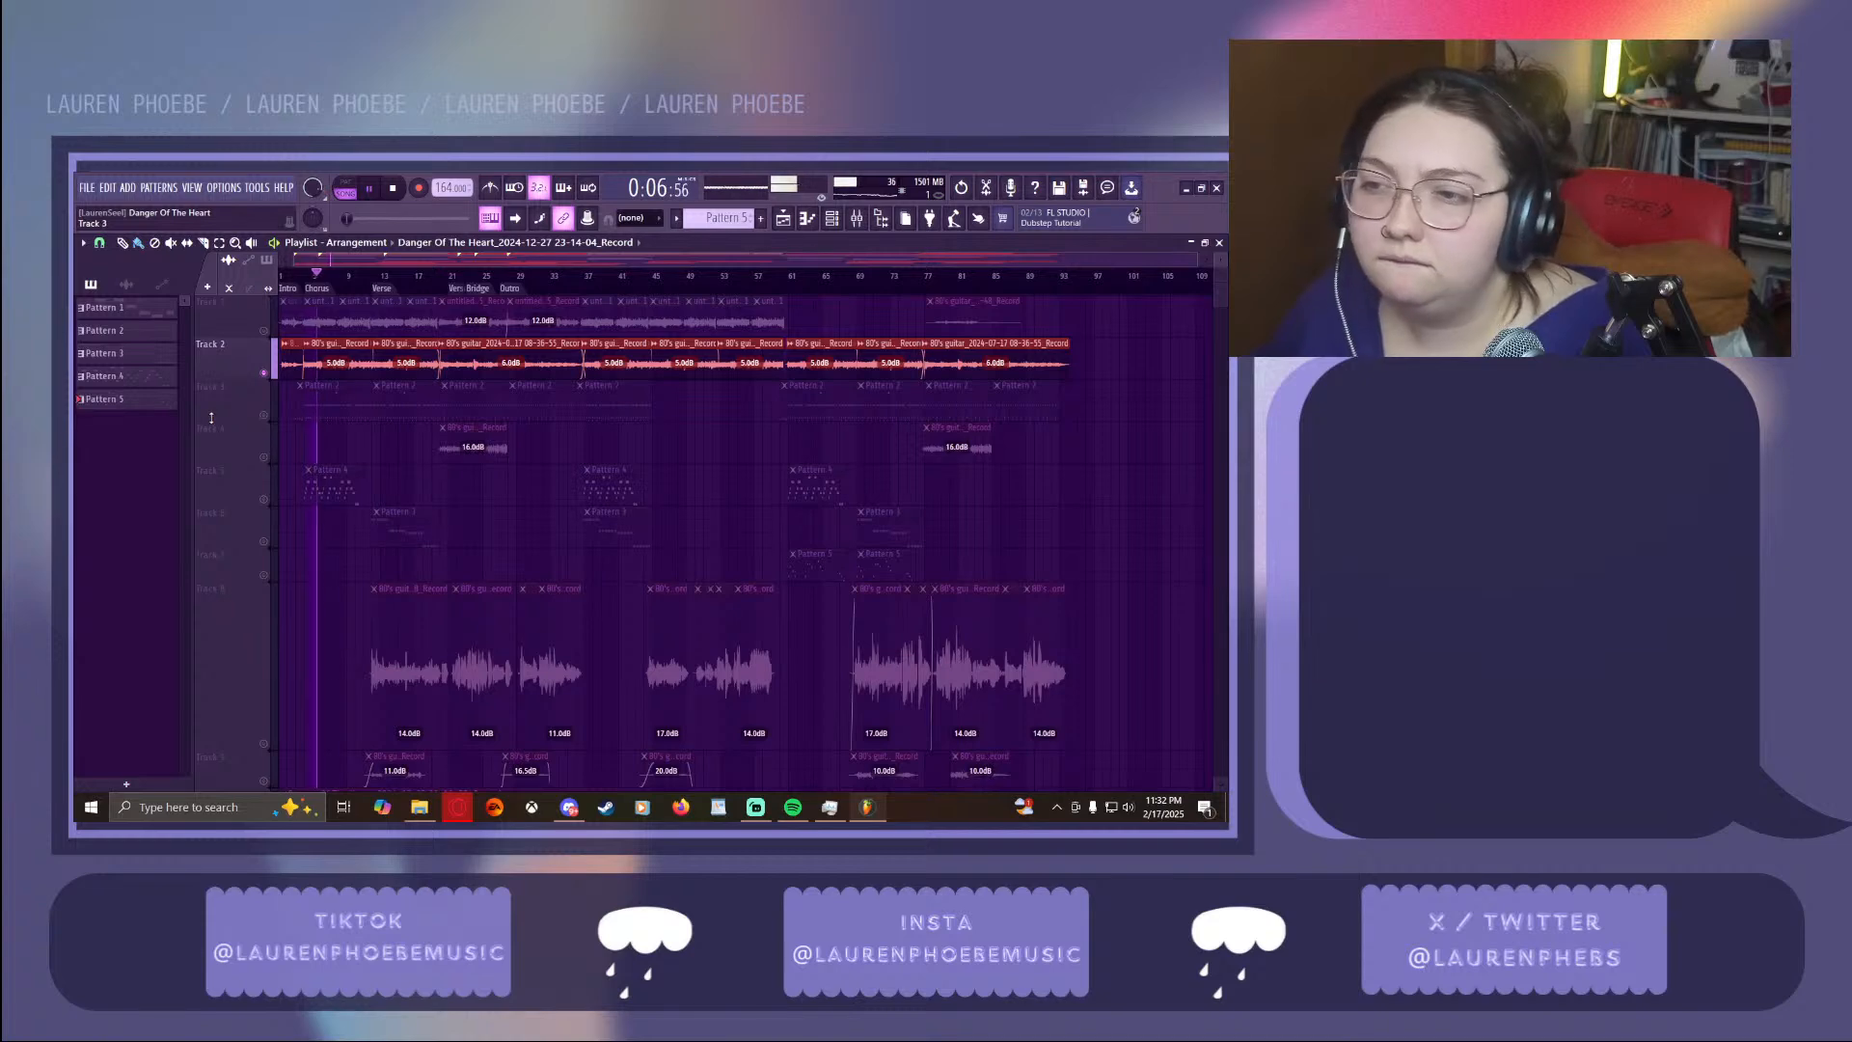
{"action": "left_click_drag", "start_coordinate": [1205, 262], "coordinate": [500, 265]}
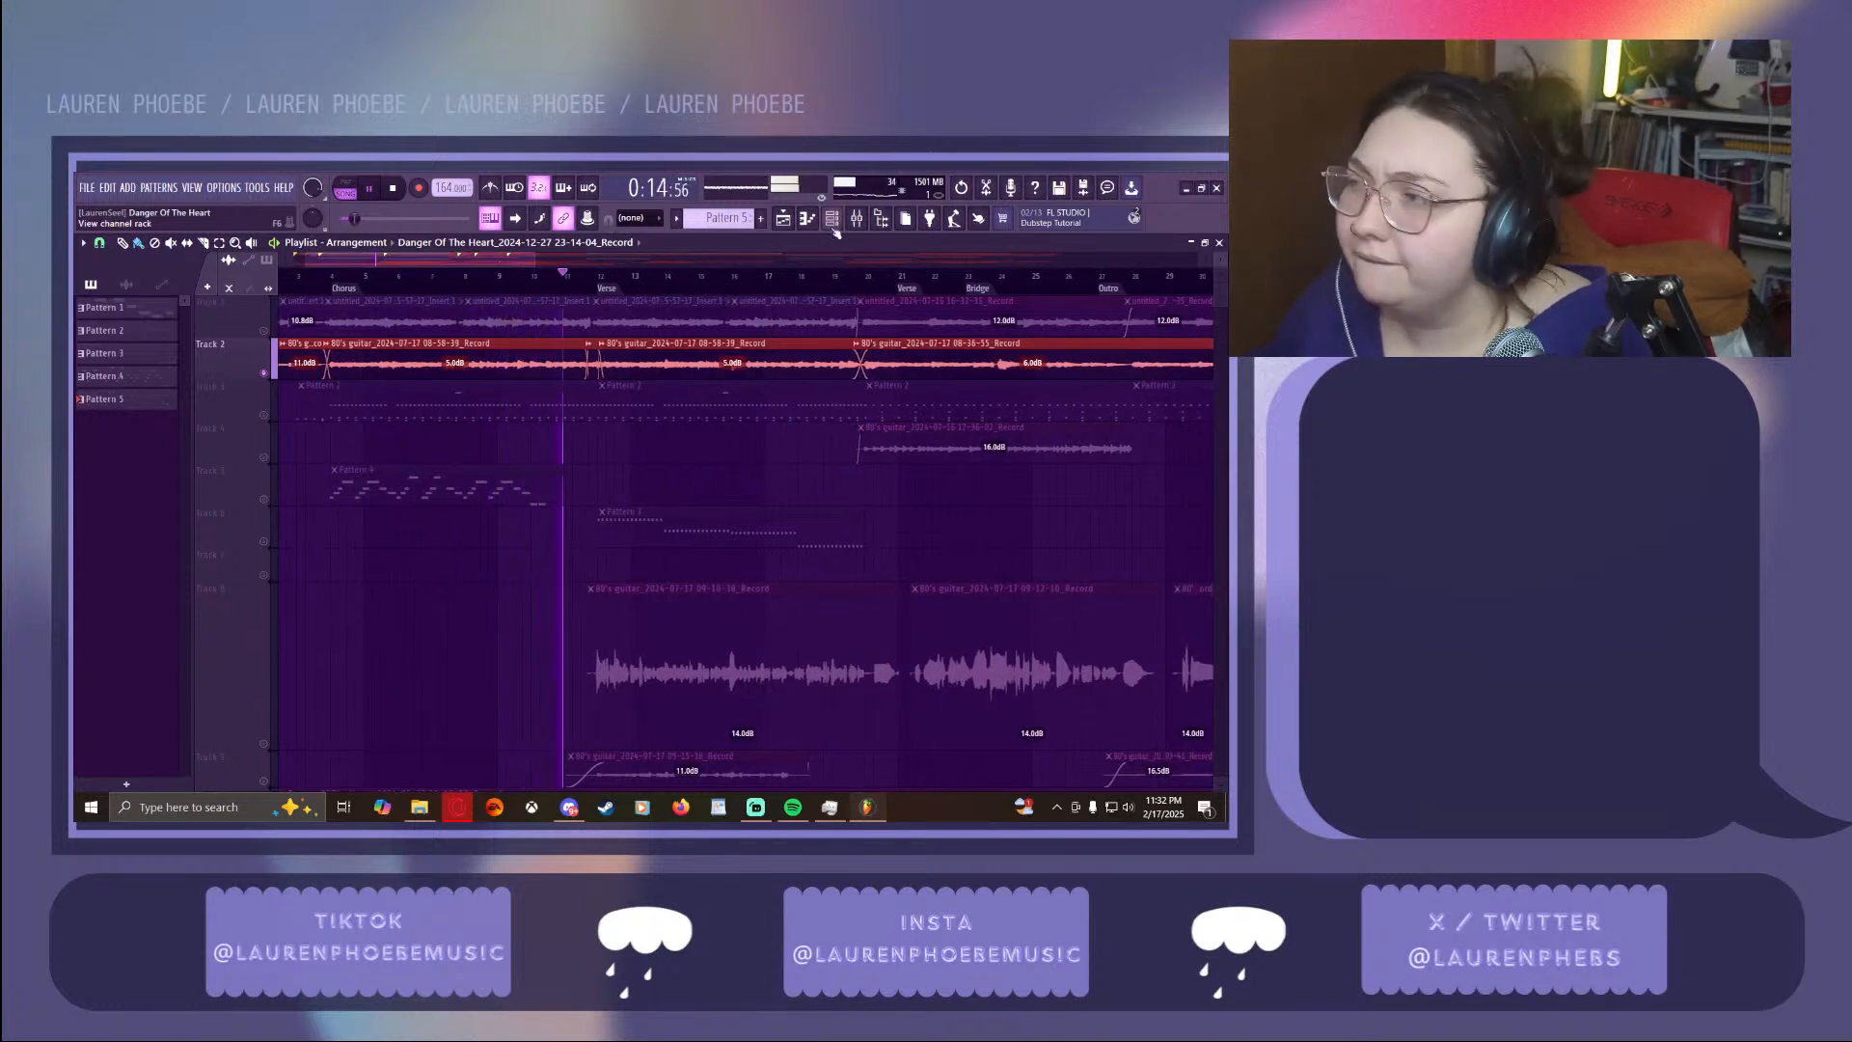
Open the mixer, maximize it and bring the Main Guitar channel and its effect sends into view
{"action": "left_click", "coordinate": [857, 218]}
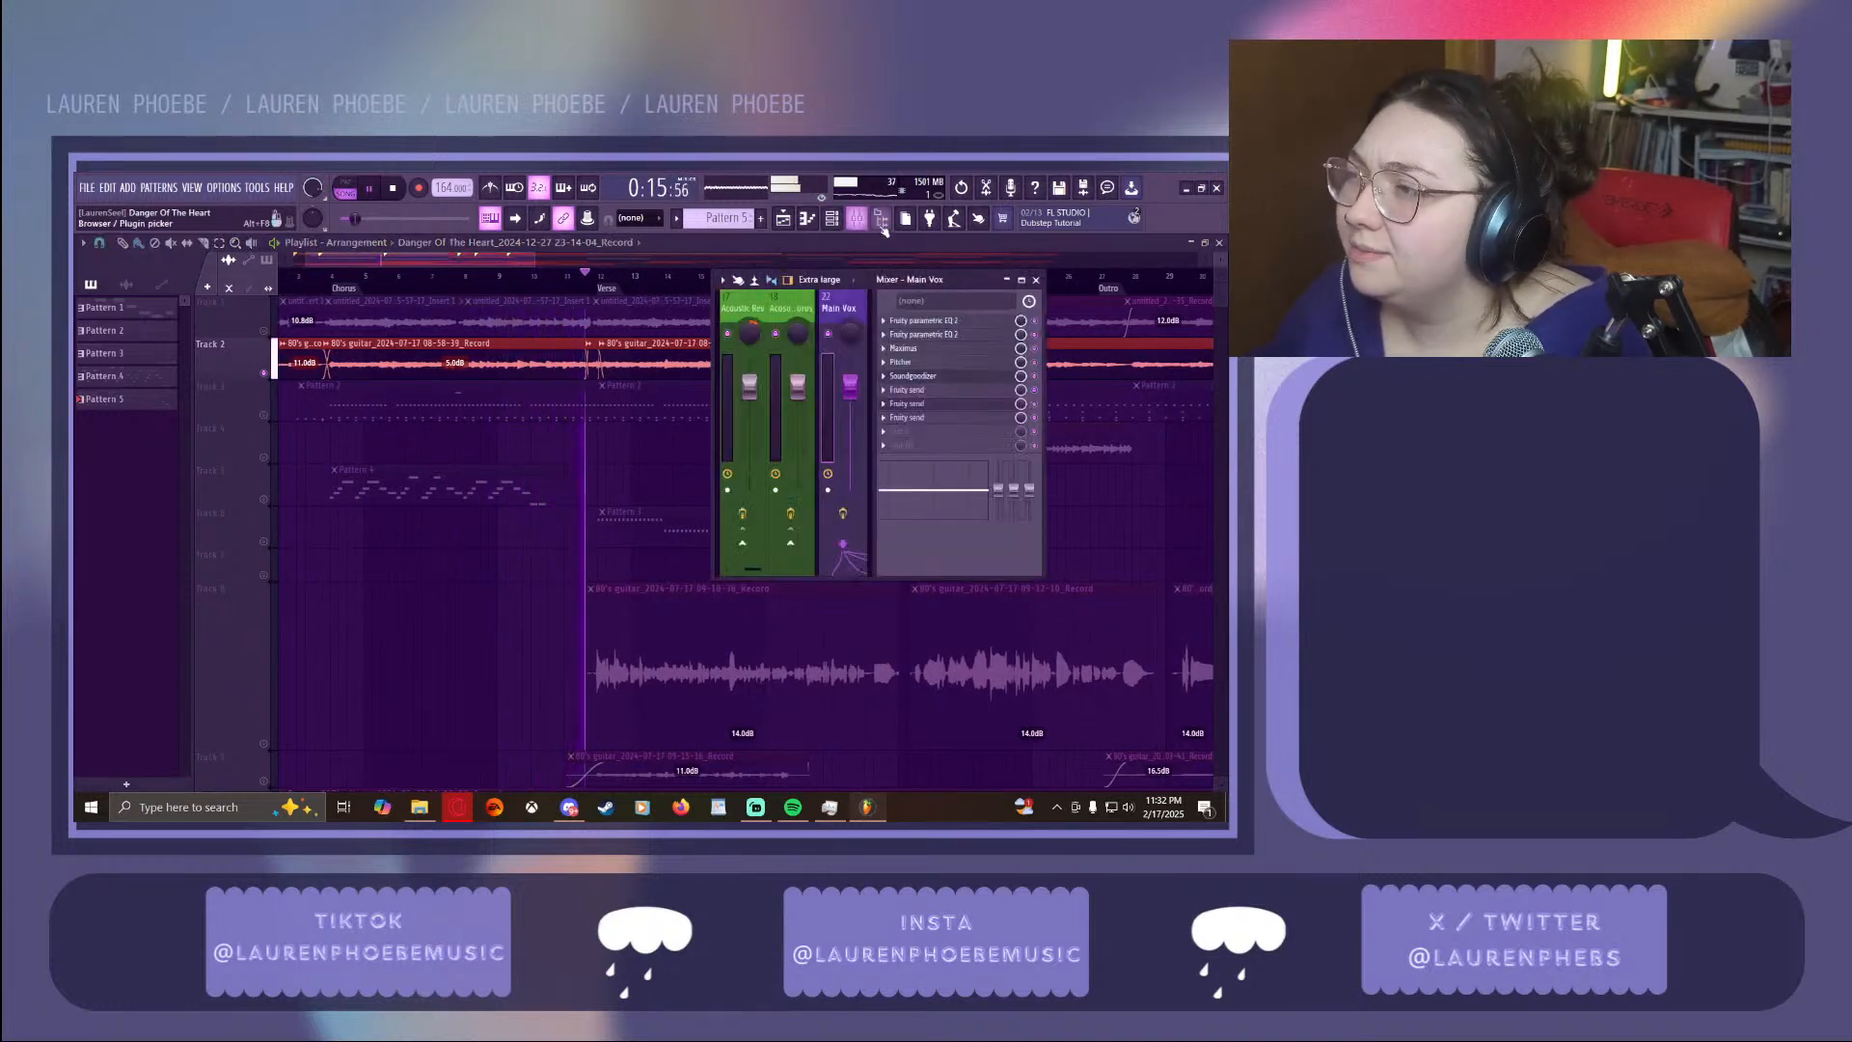
{"action": "left_click", "coordinate": [1022, 280]}
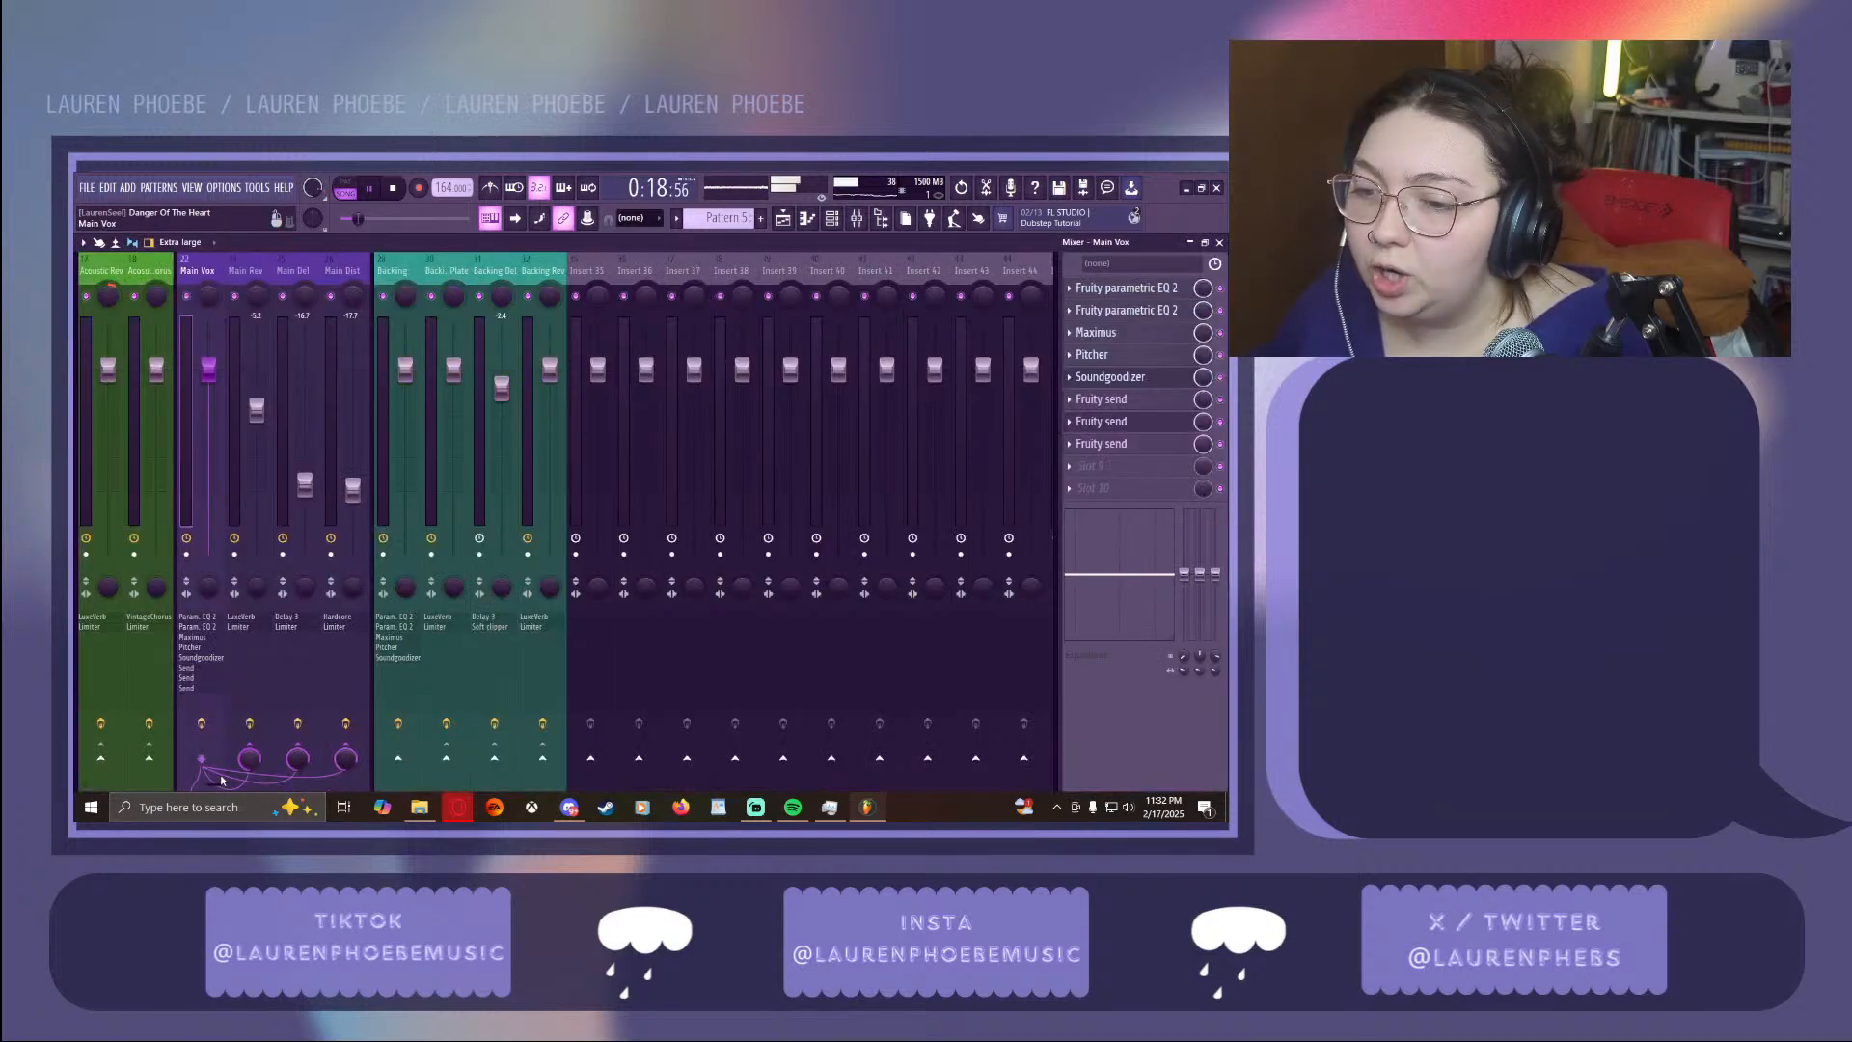
{"action": "scroll", "coordinate": [221, 780], "scroll_direction": "left", "scroll_amount": 6}
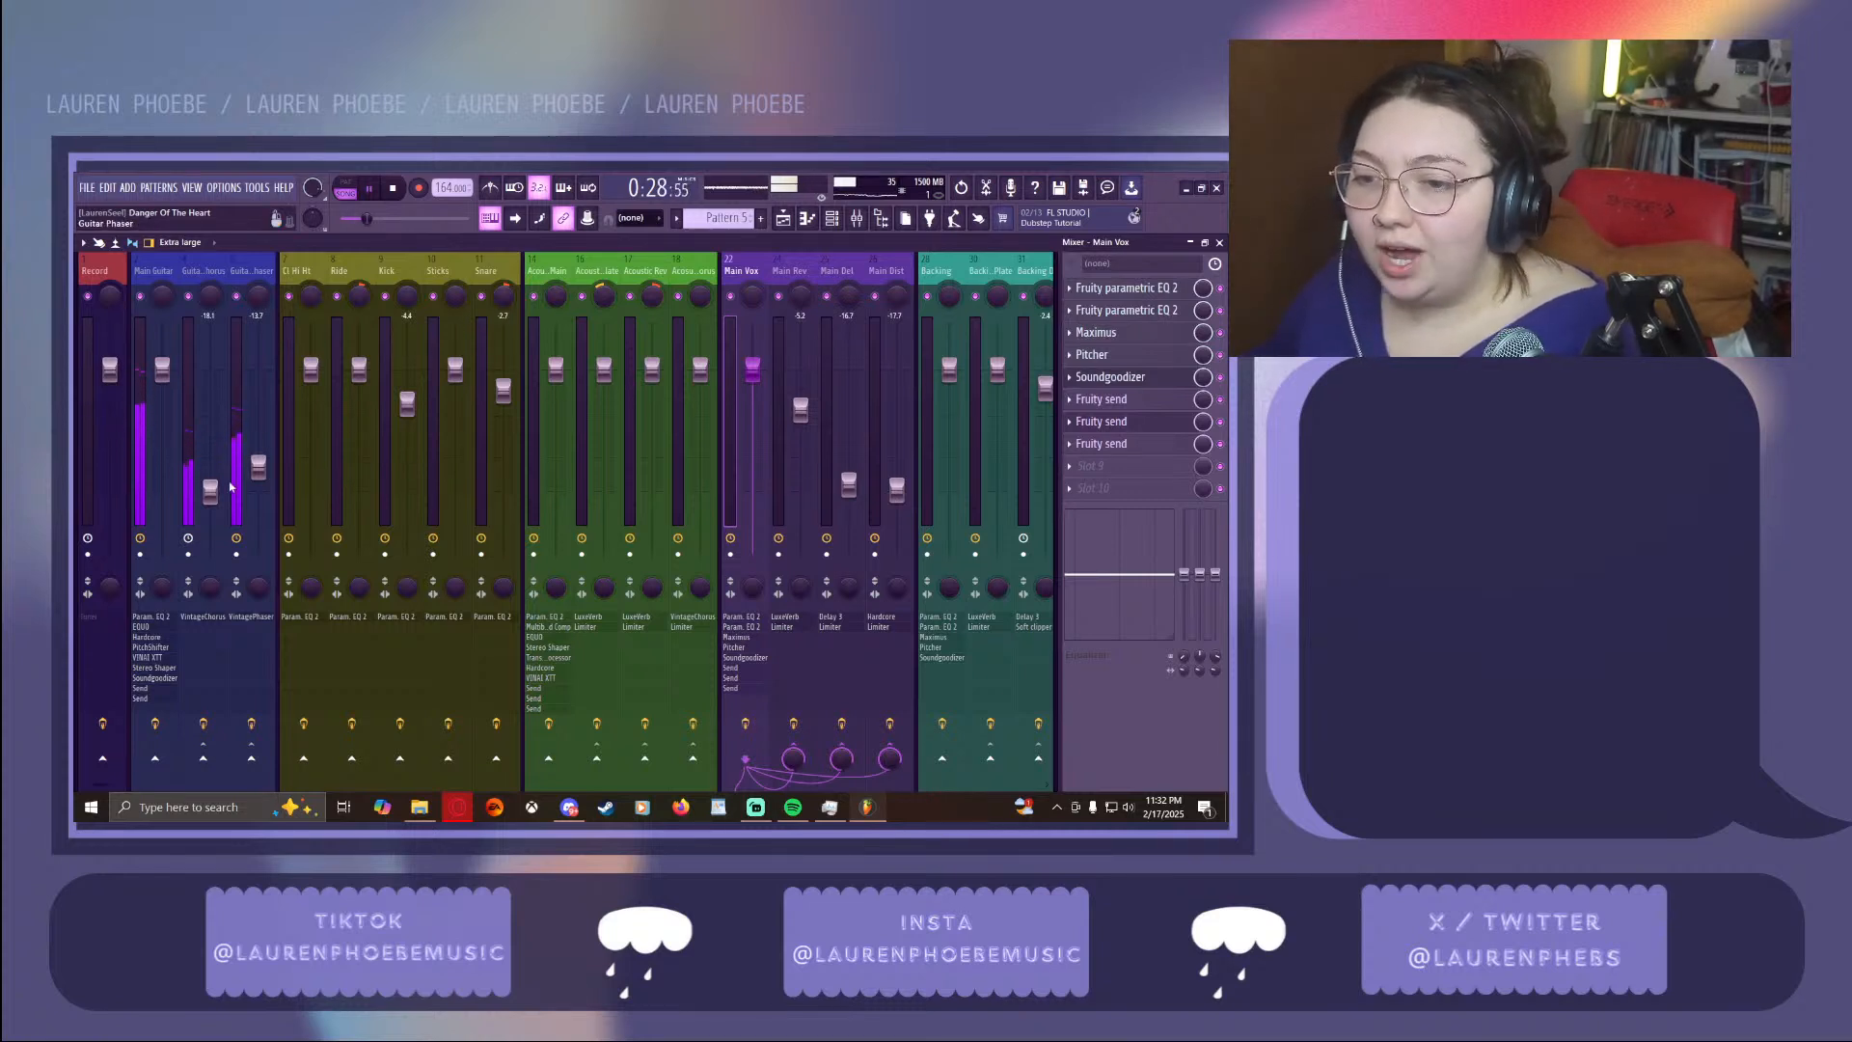
Inspect the Fruity Parametric EQ 2 and EQUO settings on the Main Guitar channel, closing each plugin
{"action": "left_click", "coordinate": [157, 618]}
{"action": "left_click", "coordinate": [156, 619]}
{"action": "left_click", "coordinate": [156, 618]}
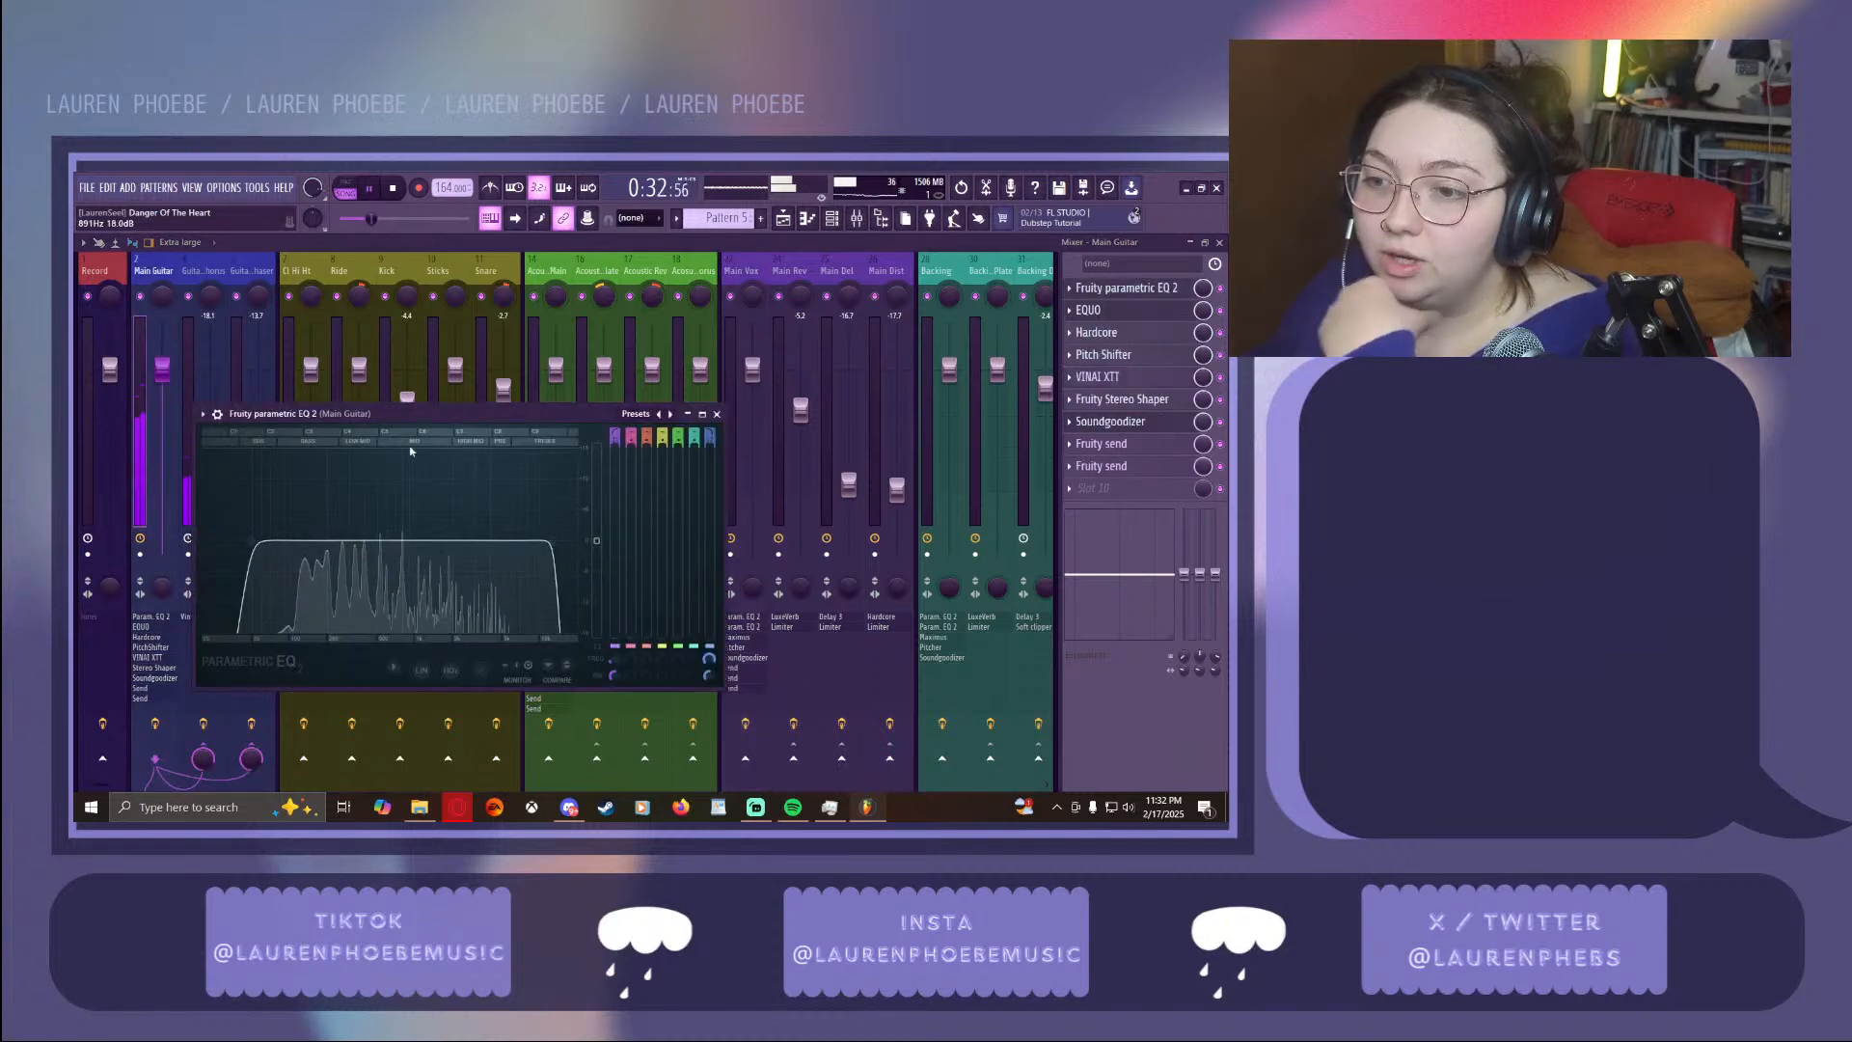
{"action": "left_click_drag", "start_coordinate": [449, 418], "coordinate": [463, 278]}
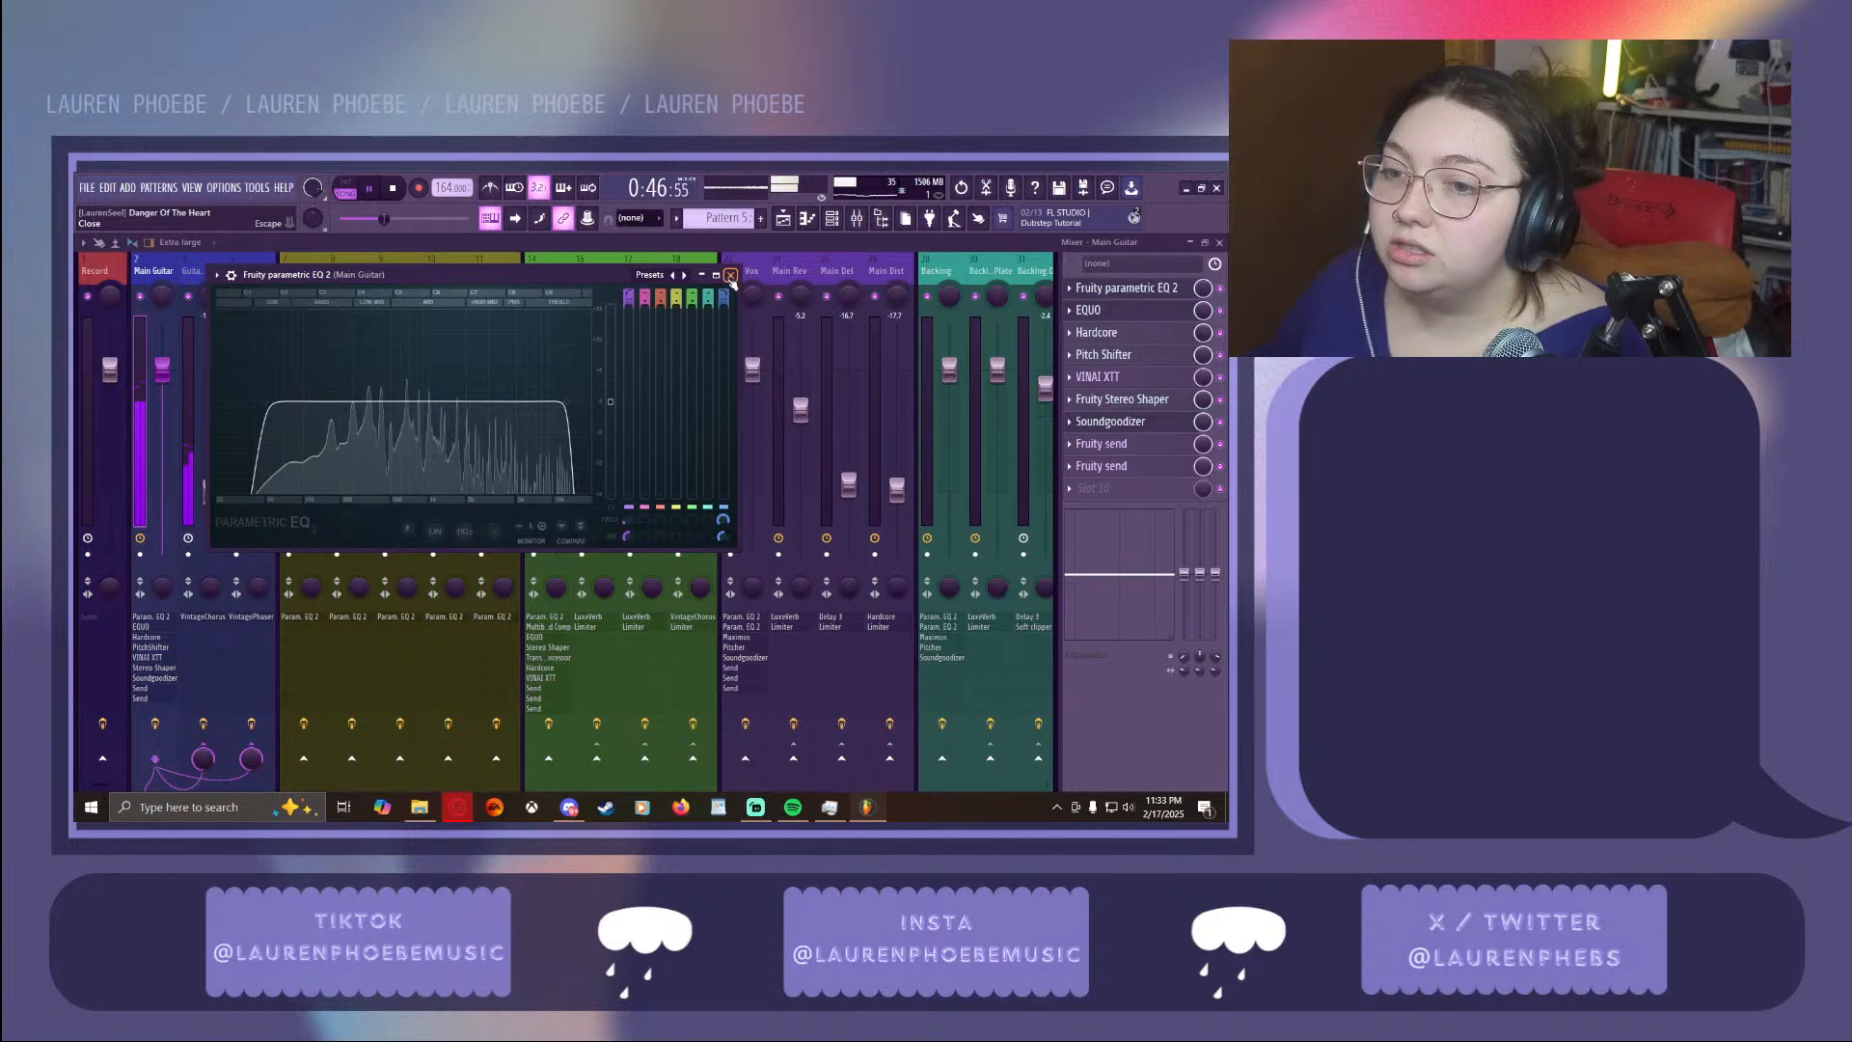
{"action": "left_click", "coordinate": [730, 275]}
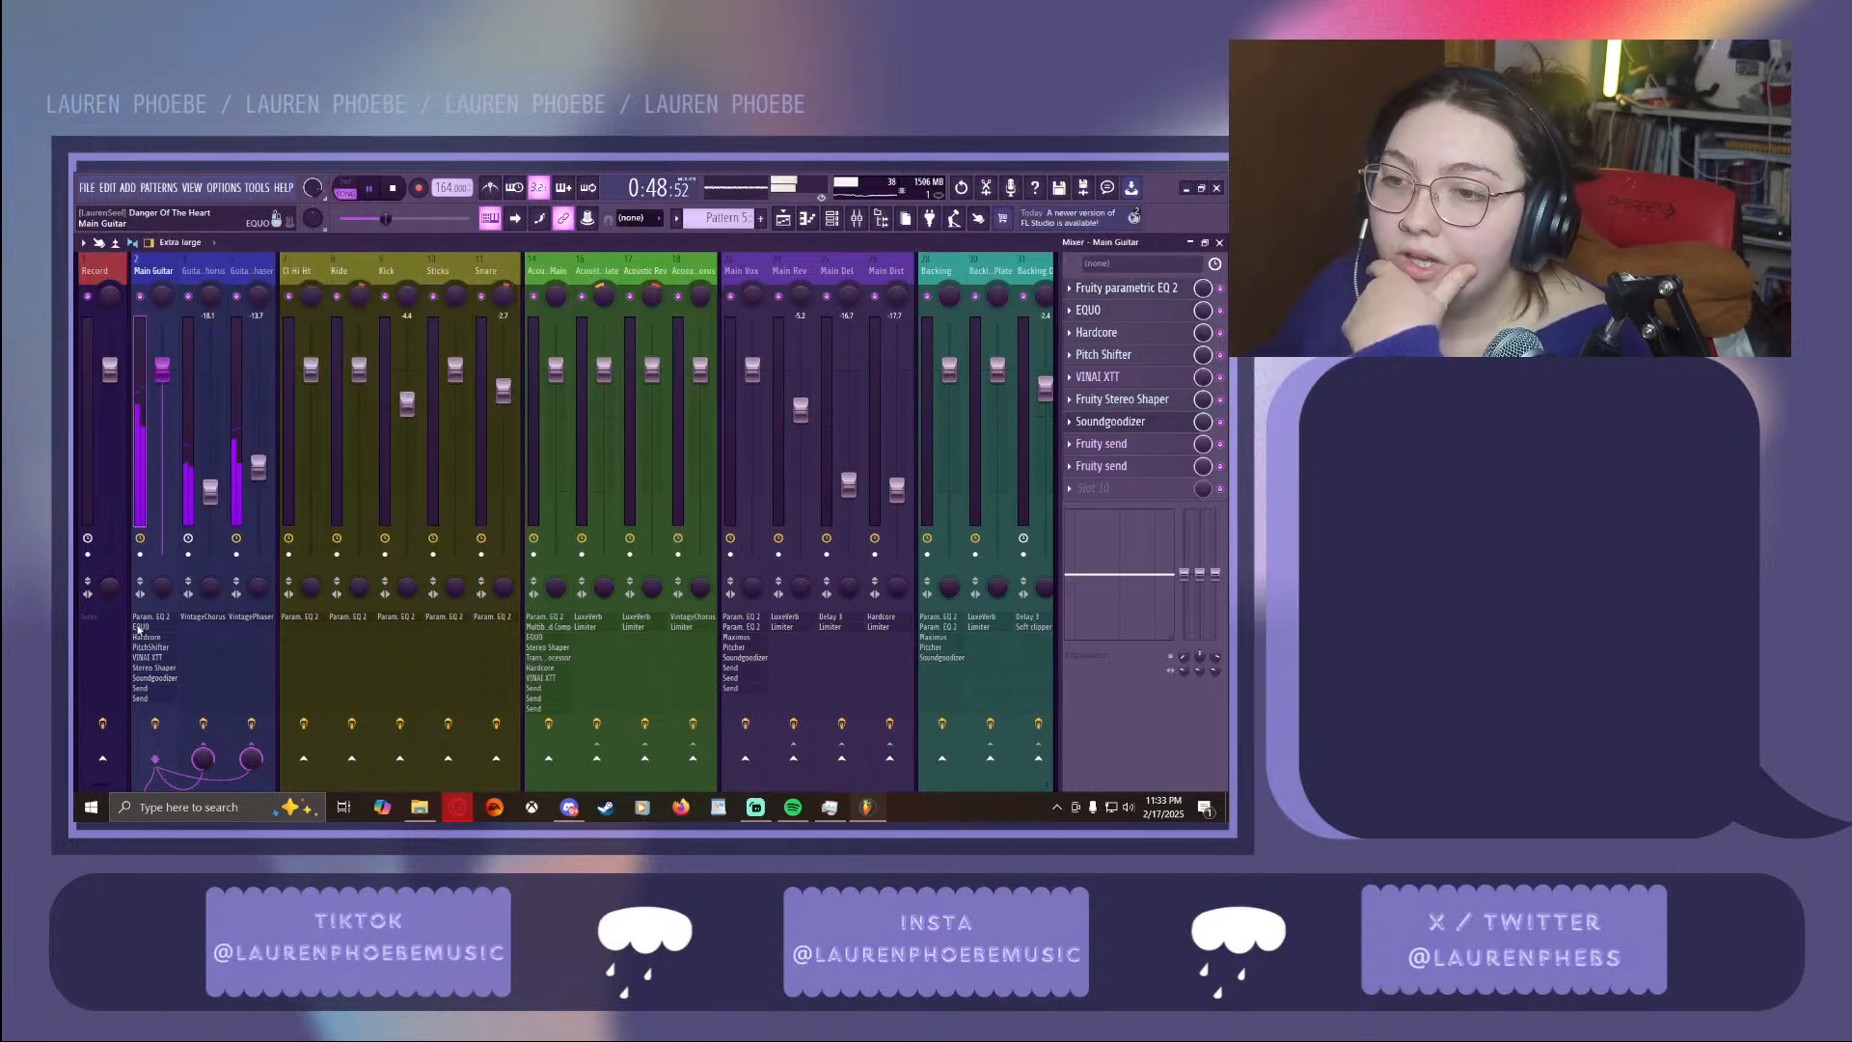
{"action": "left_click", "coordinate": [138, 628]}
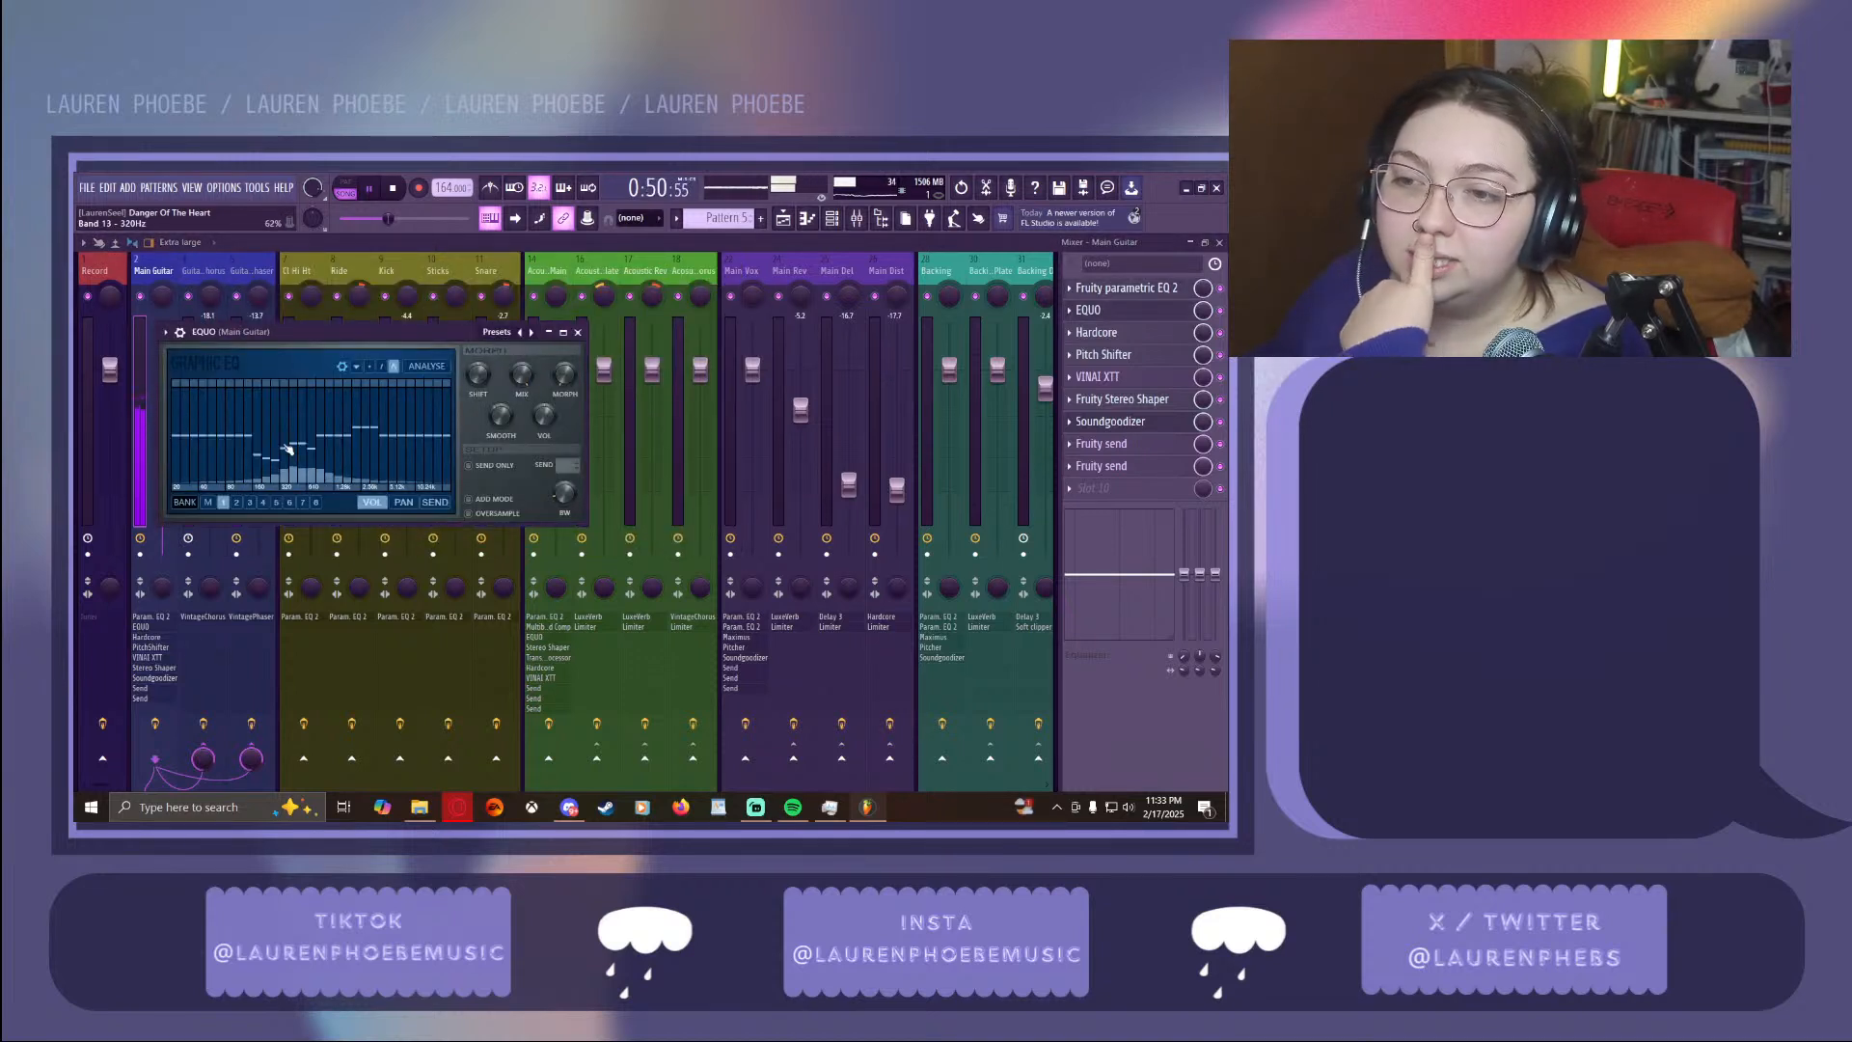
{"action": "left_click", "coordinate": [577, 332]}
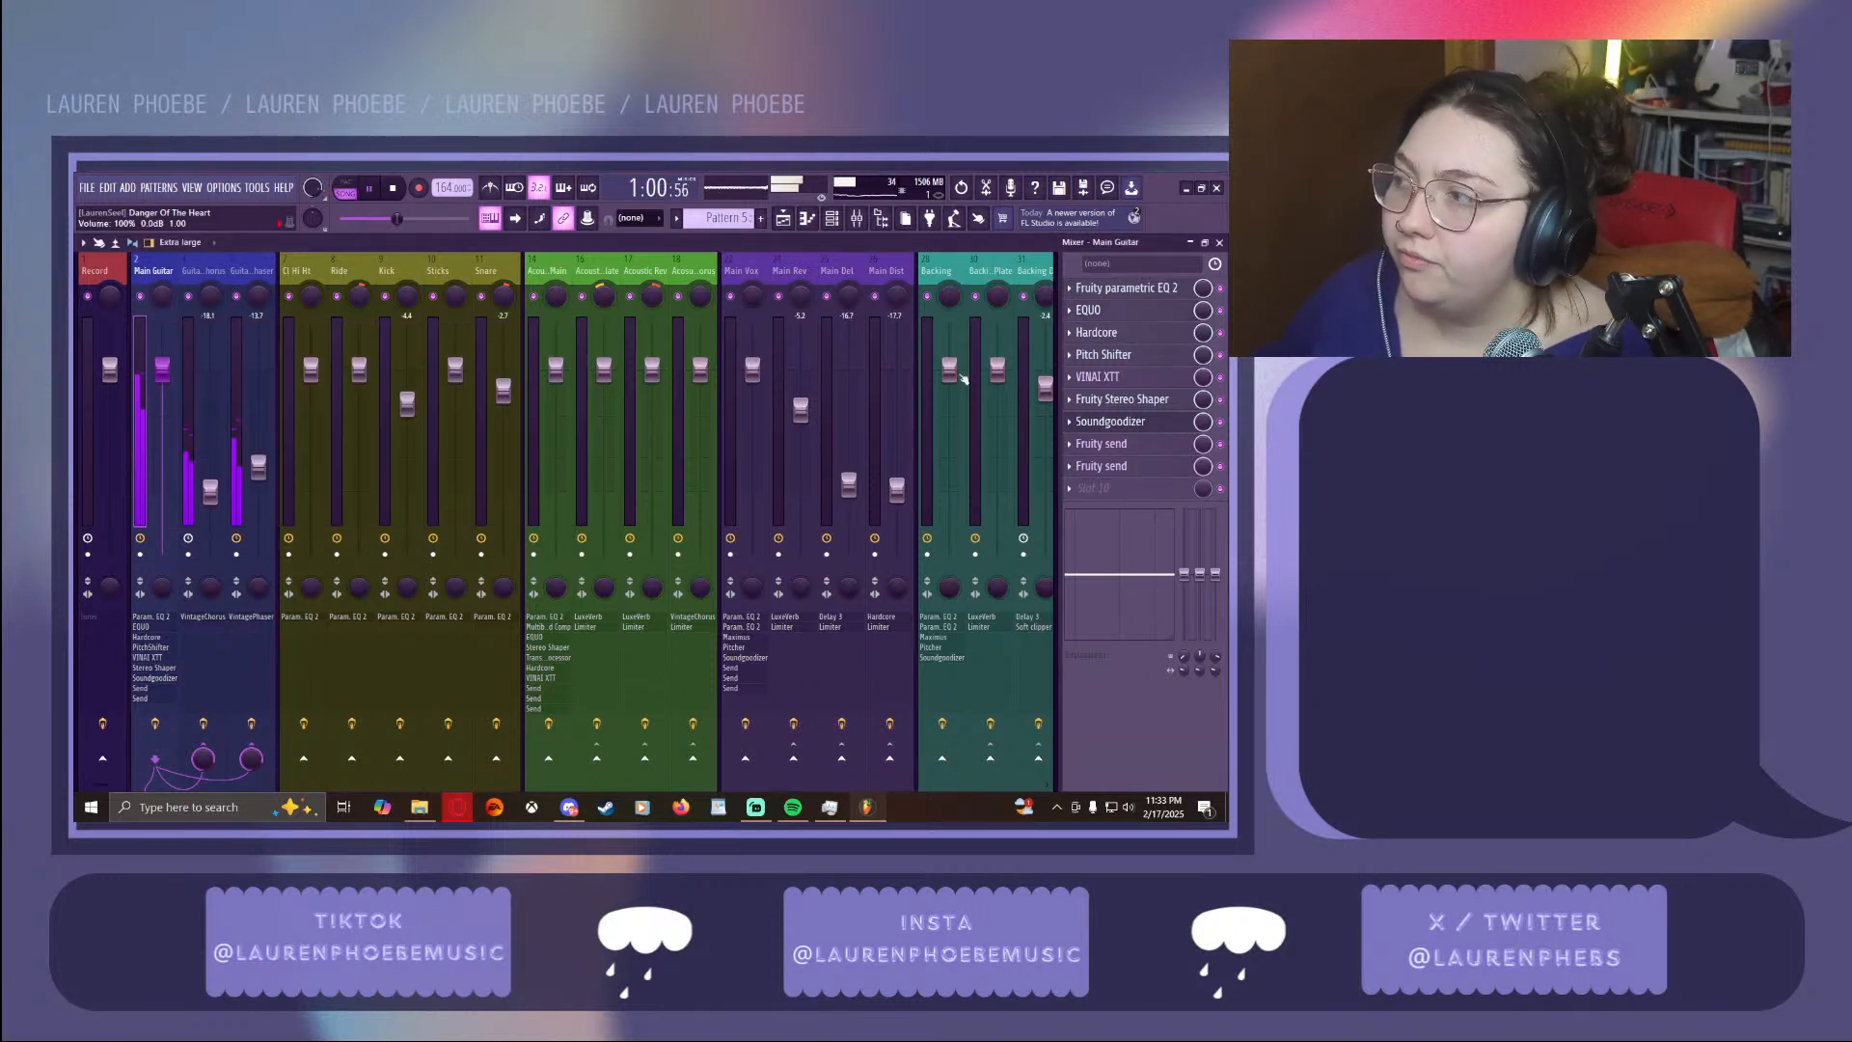
Inspect the Hardcore pedal effects and the Pitch Shifter settings on the Main Guitar channel, closing each plugin
{"action": "left_click", "coordinate": [1142, 339]}
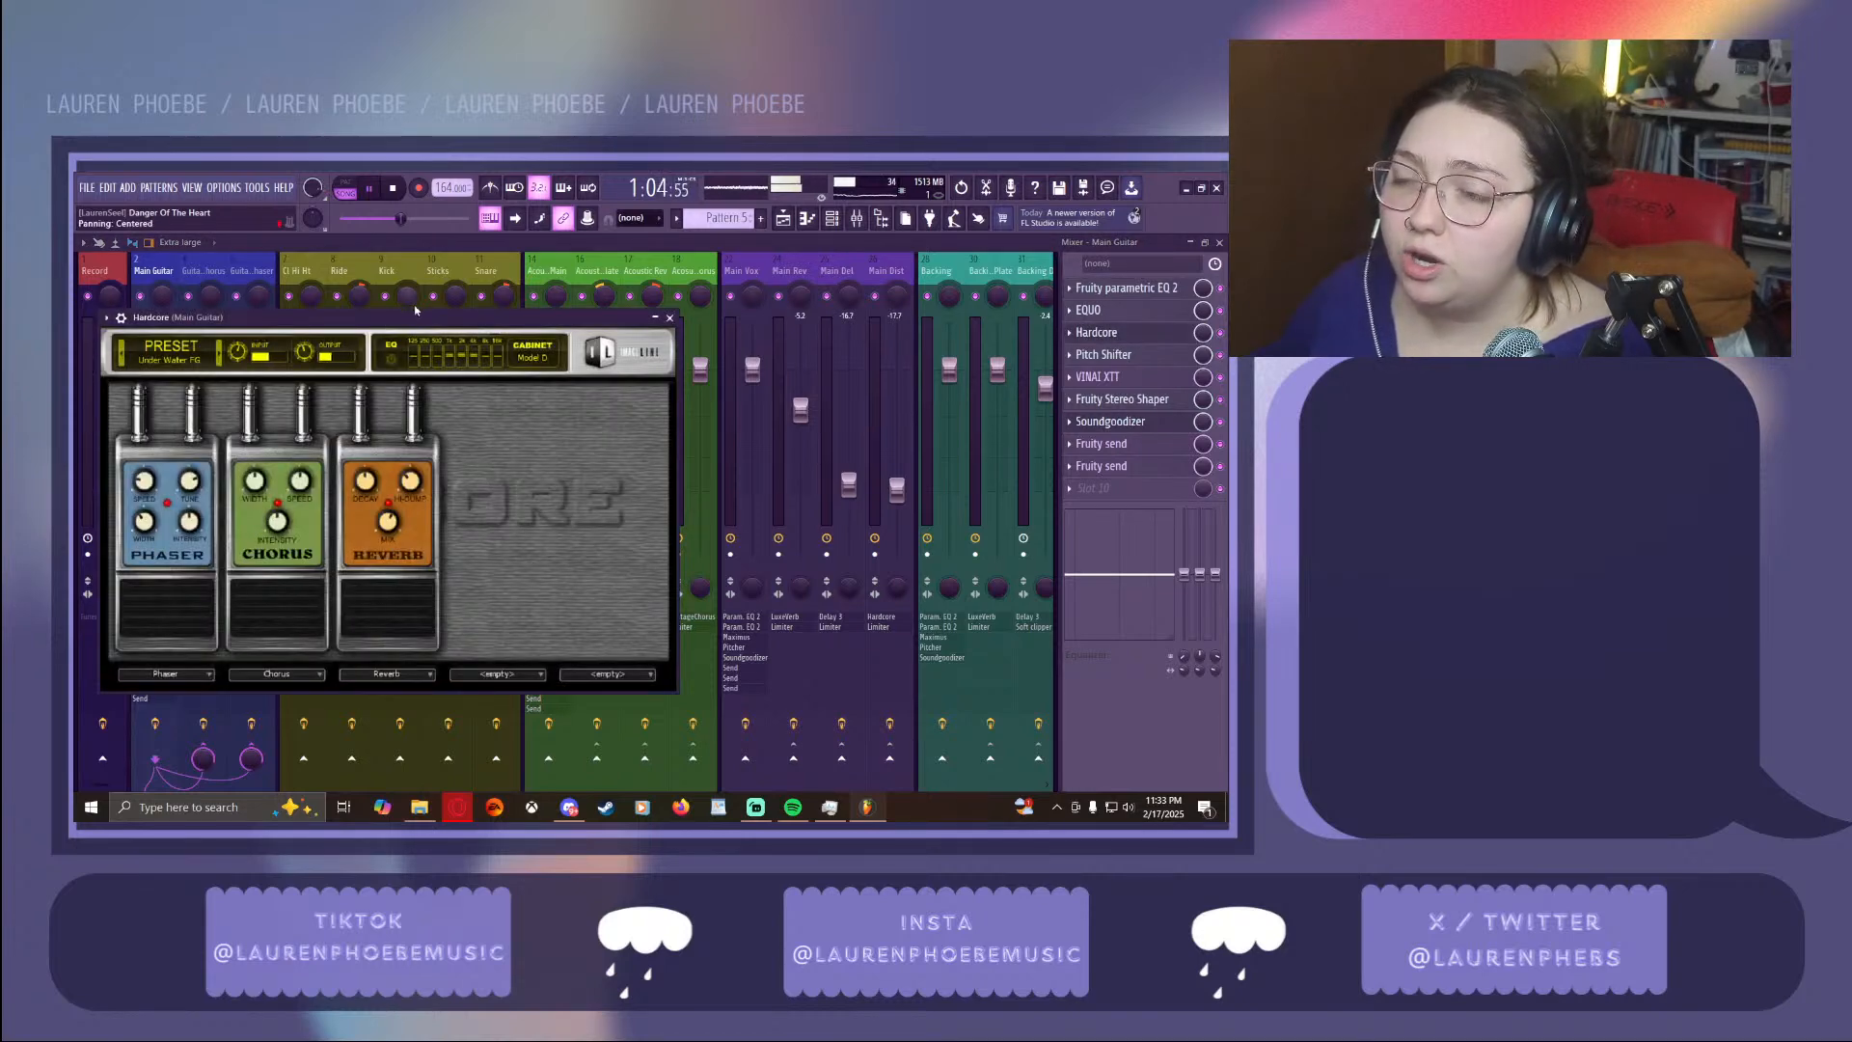
{"action": "left_click_drag", "start_coordinate": [422, 321], "coordinate": [569, 266]}
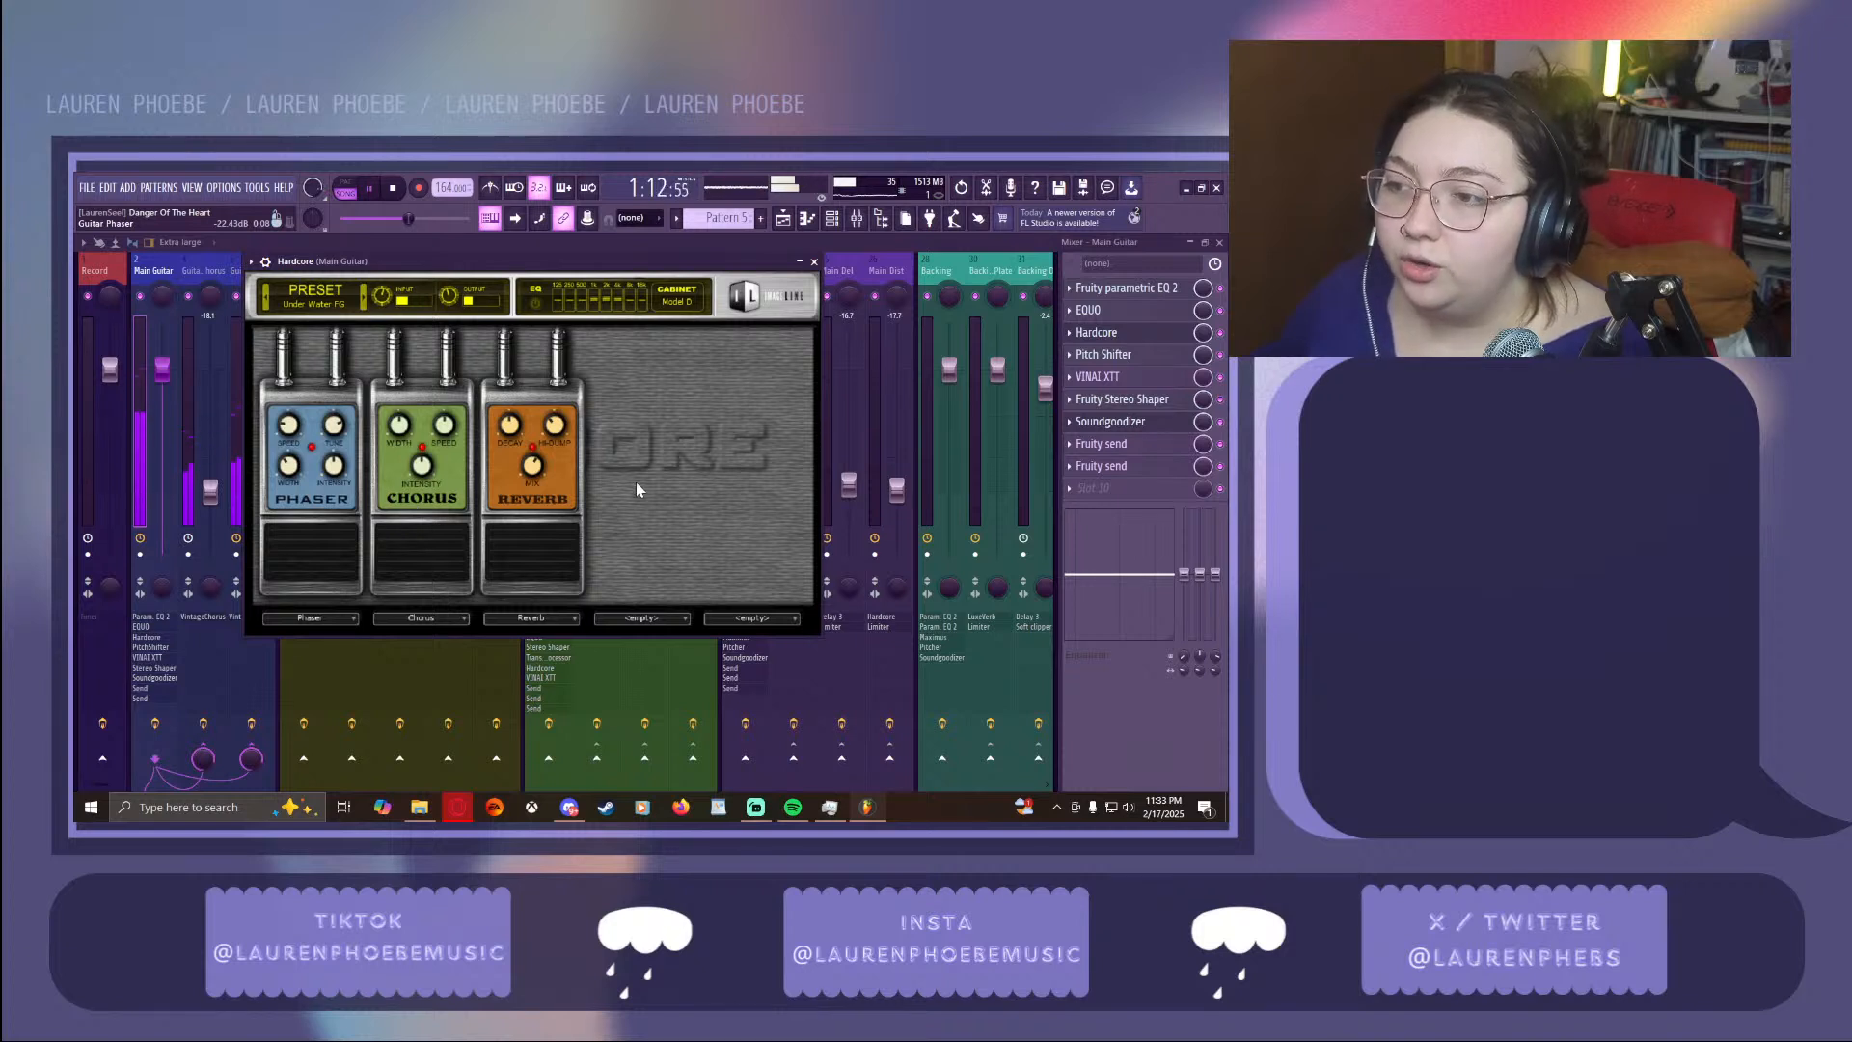
{"action": "left_click", "coordinate": [815, 261]}
{"action": "left_click", "coordinate": [1151, 357]}
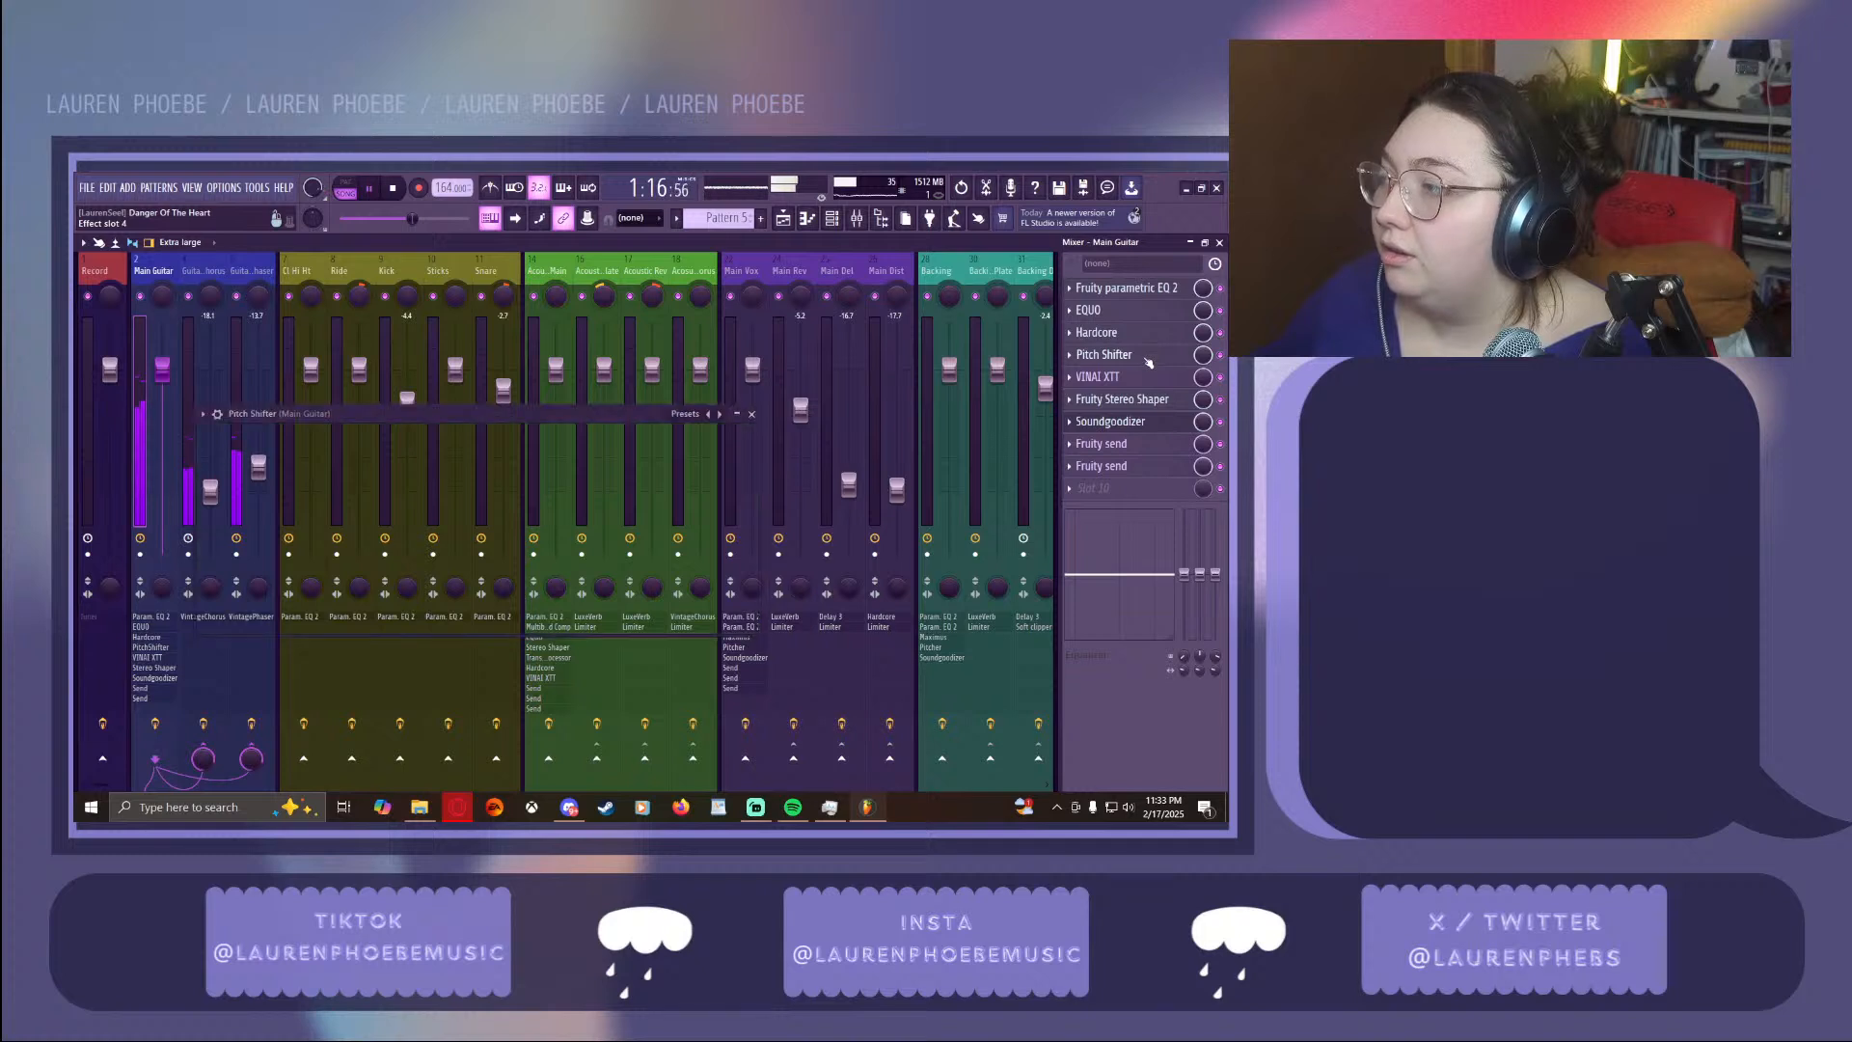
{"action": "left_click_drag", "start_coordinate": [470, 426], "coordinate": [541, 316]}
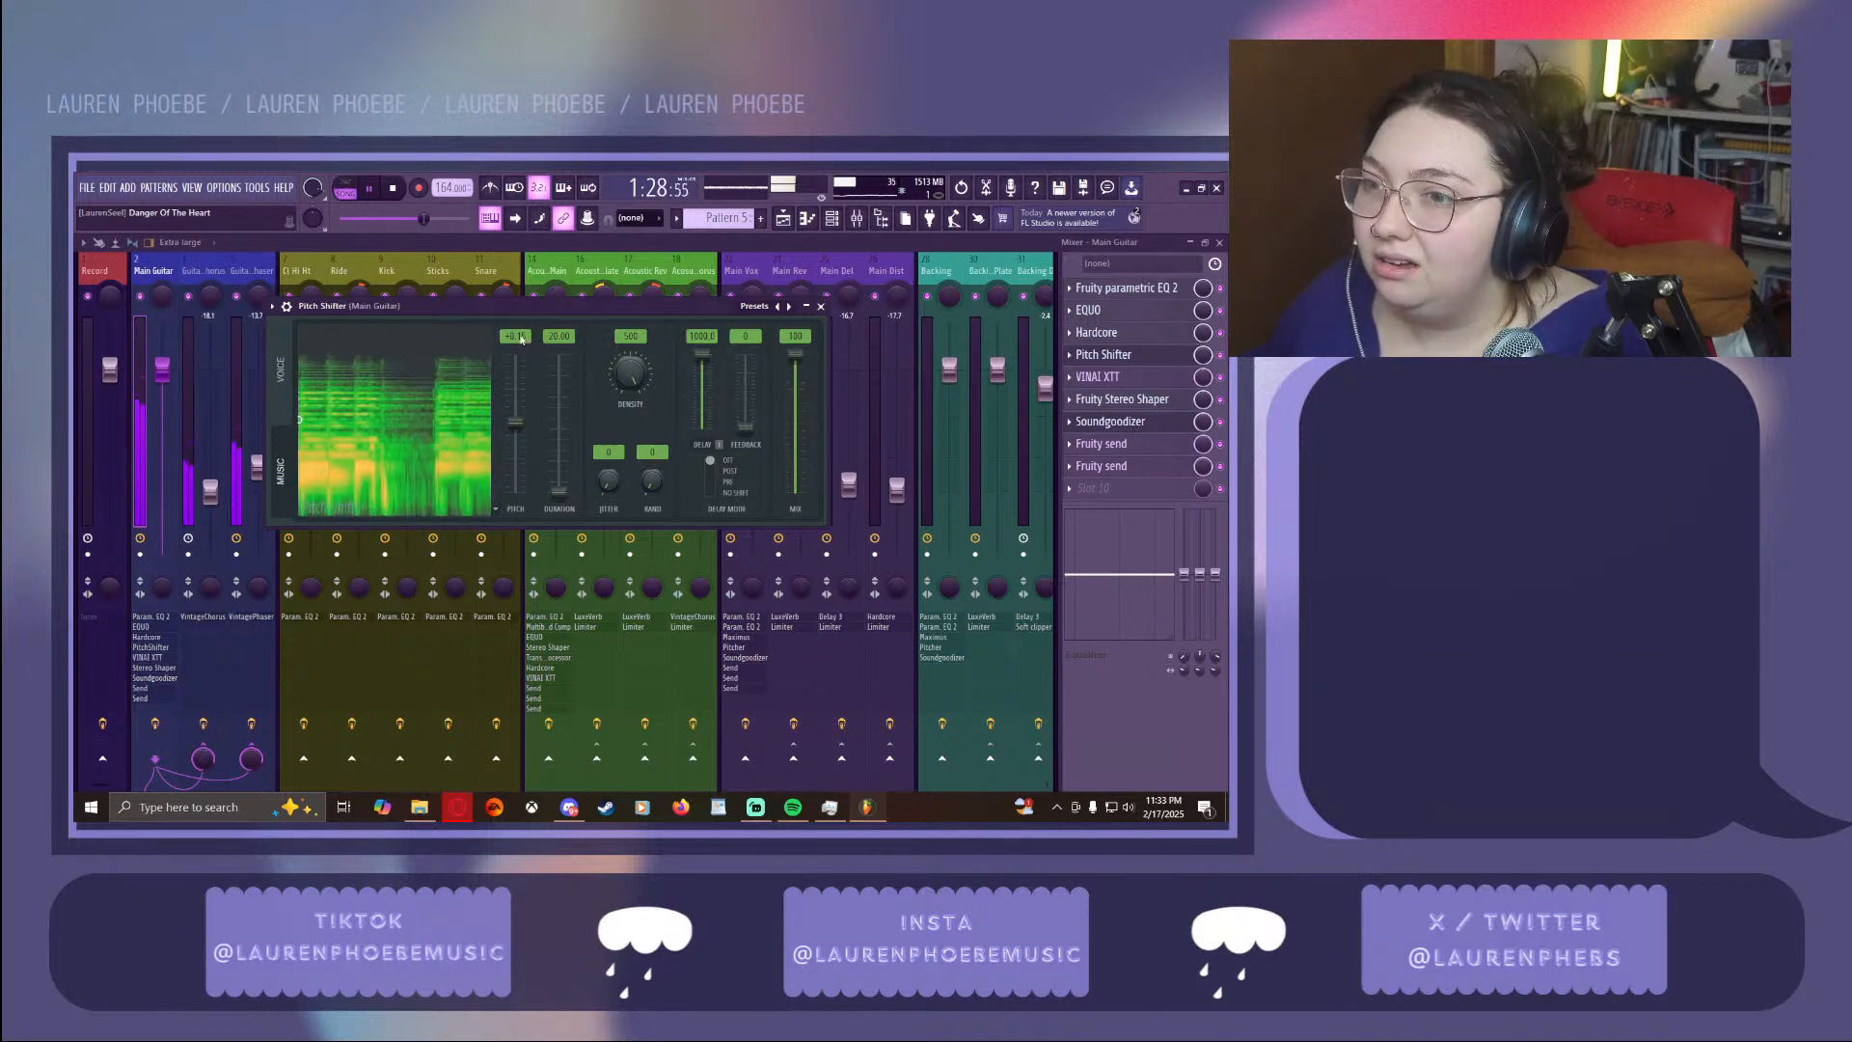
{"action": "left_click", "coordinate": [821, 307]}
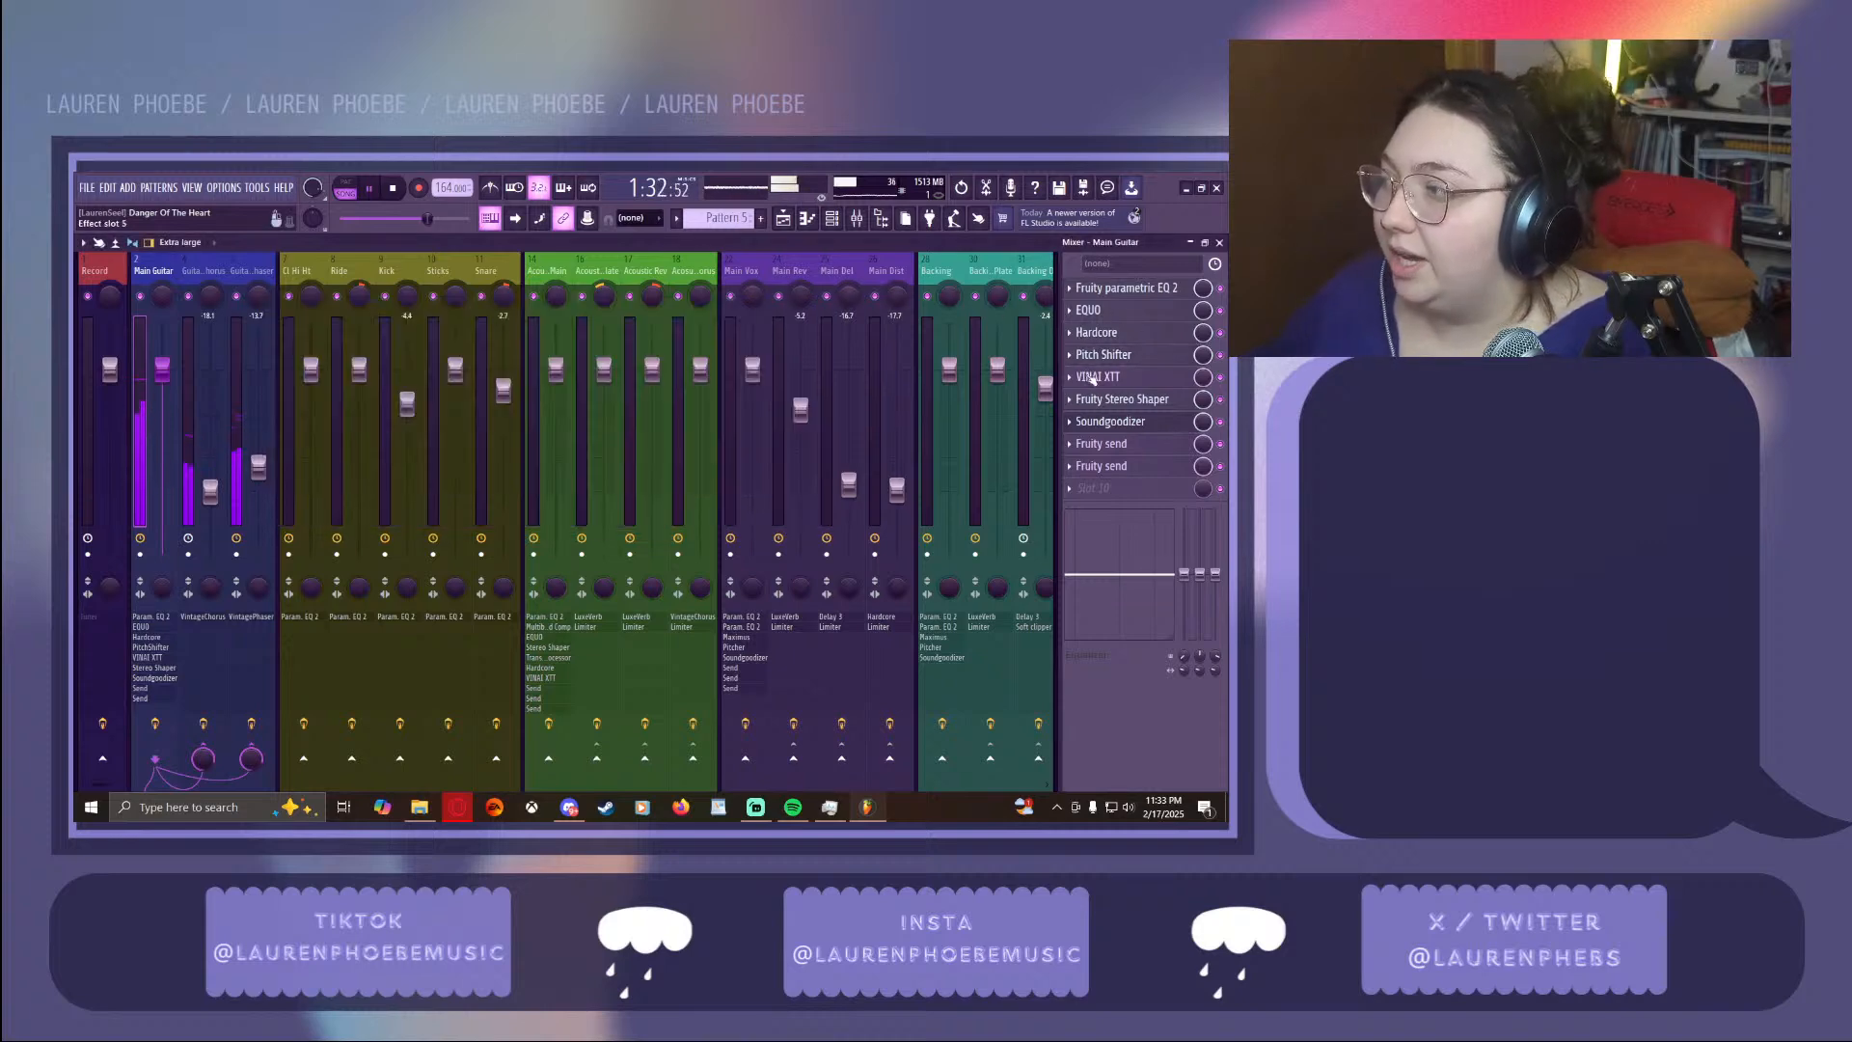
Examine the VINAI XTT compressor on the Main Guitar channel, shrinking its window to fit on screen, and close it
{"action": "left_click", "coordinate": [1095, 378]}
{"action": "left_click_drag", "start_coordinate": [383, 270], "coordinate": [750, 262]}
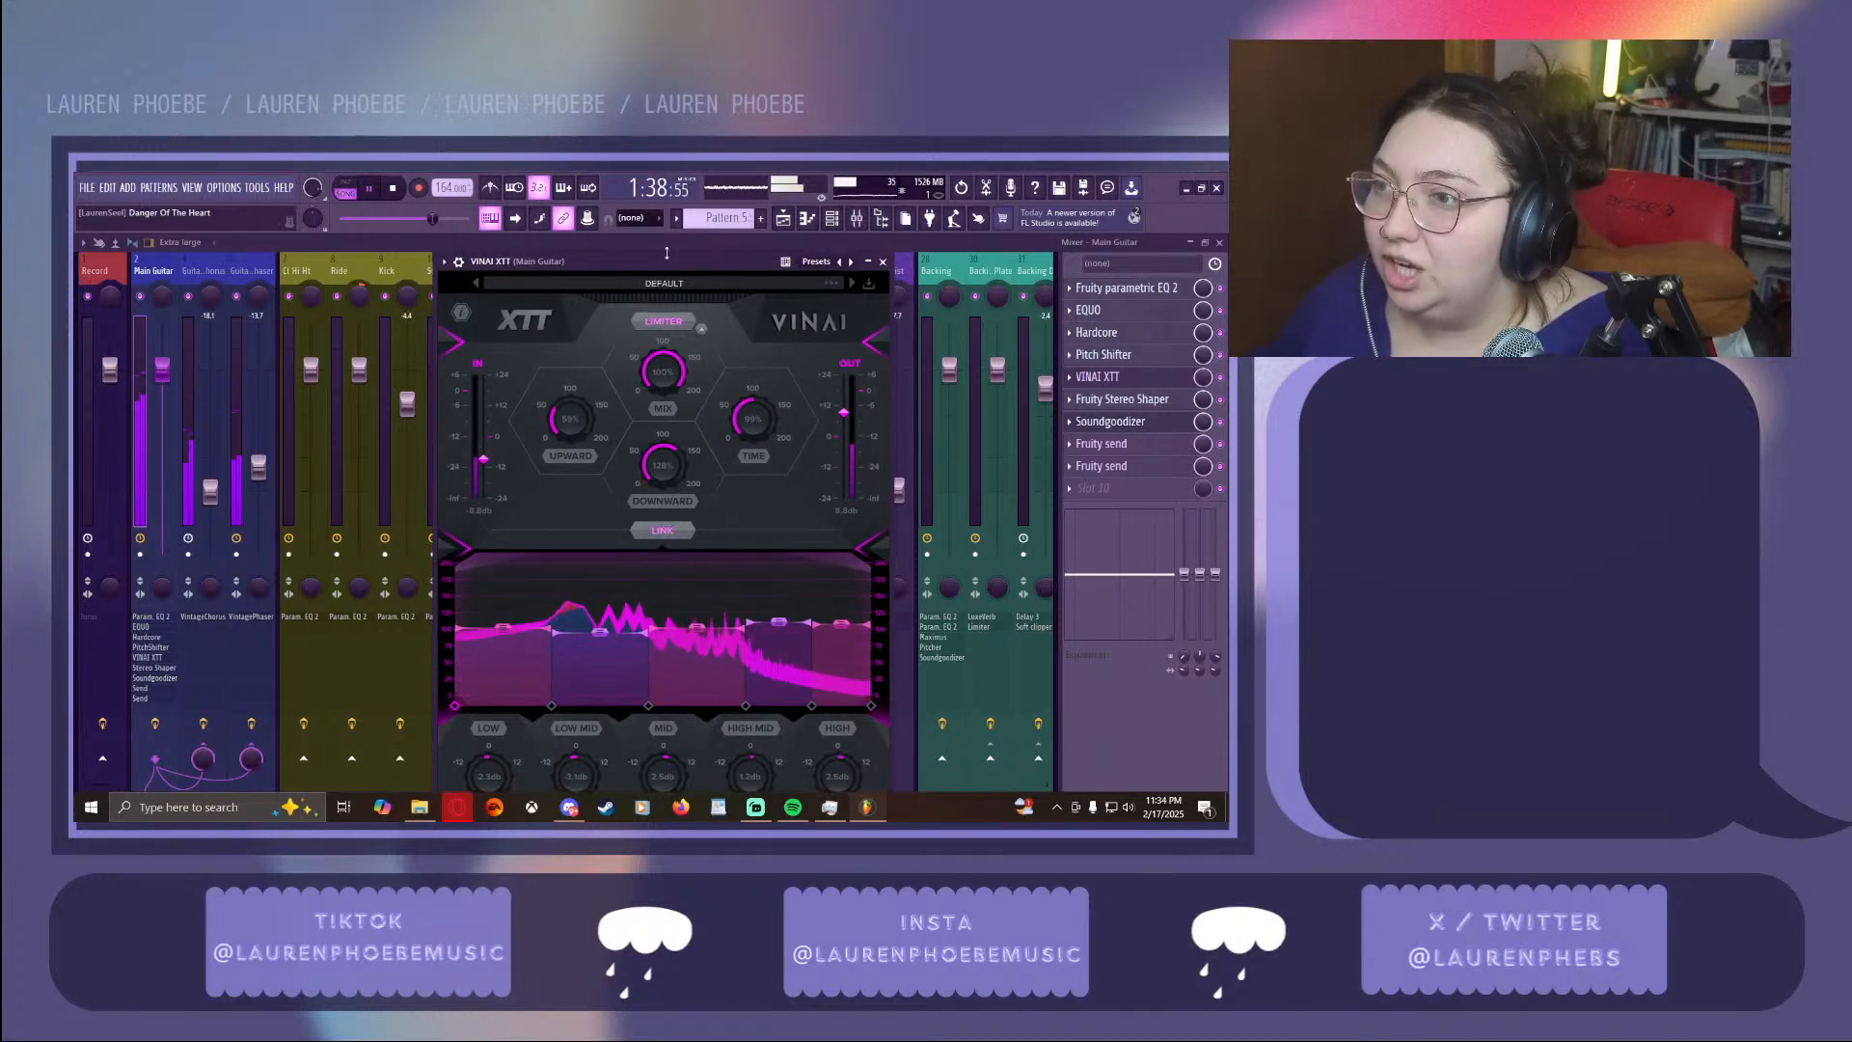
{"action": "left_click_drag", "start_coordinate": [666, 252], "coordinate": [720, 252]}
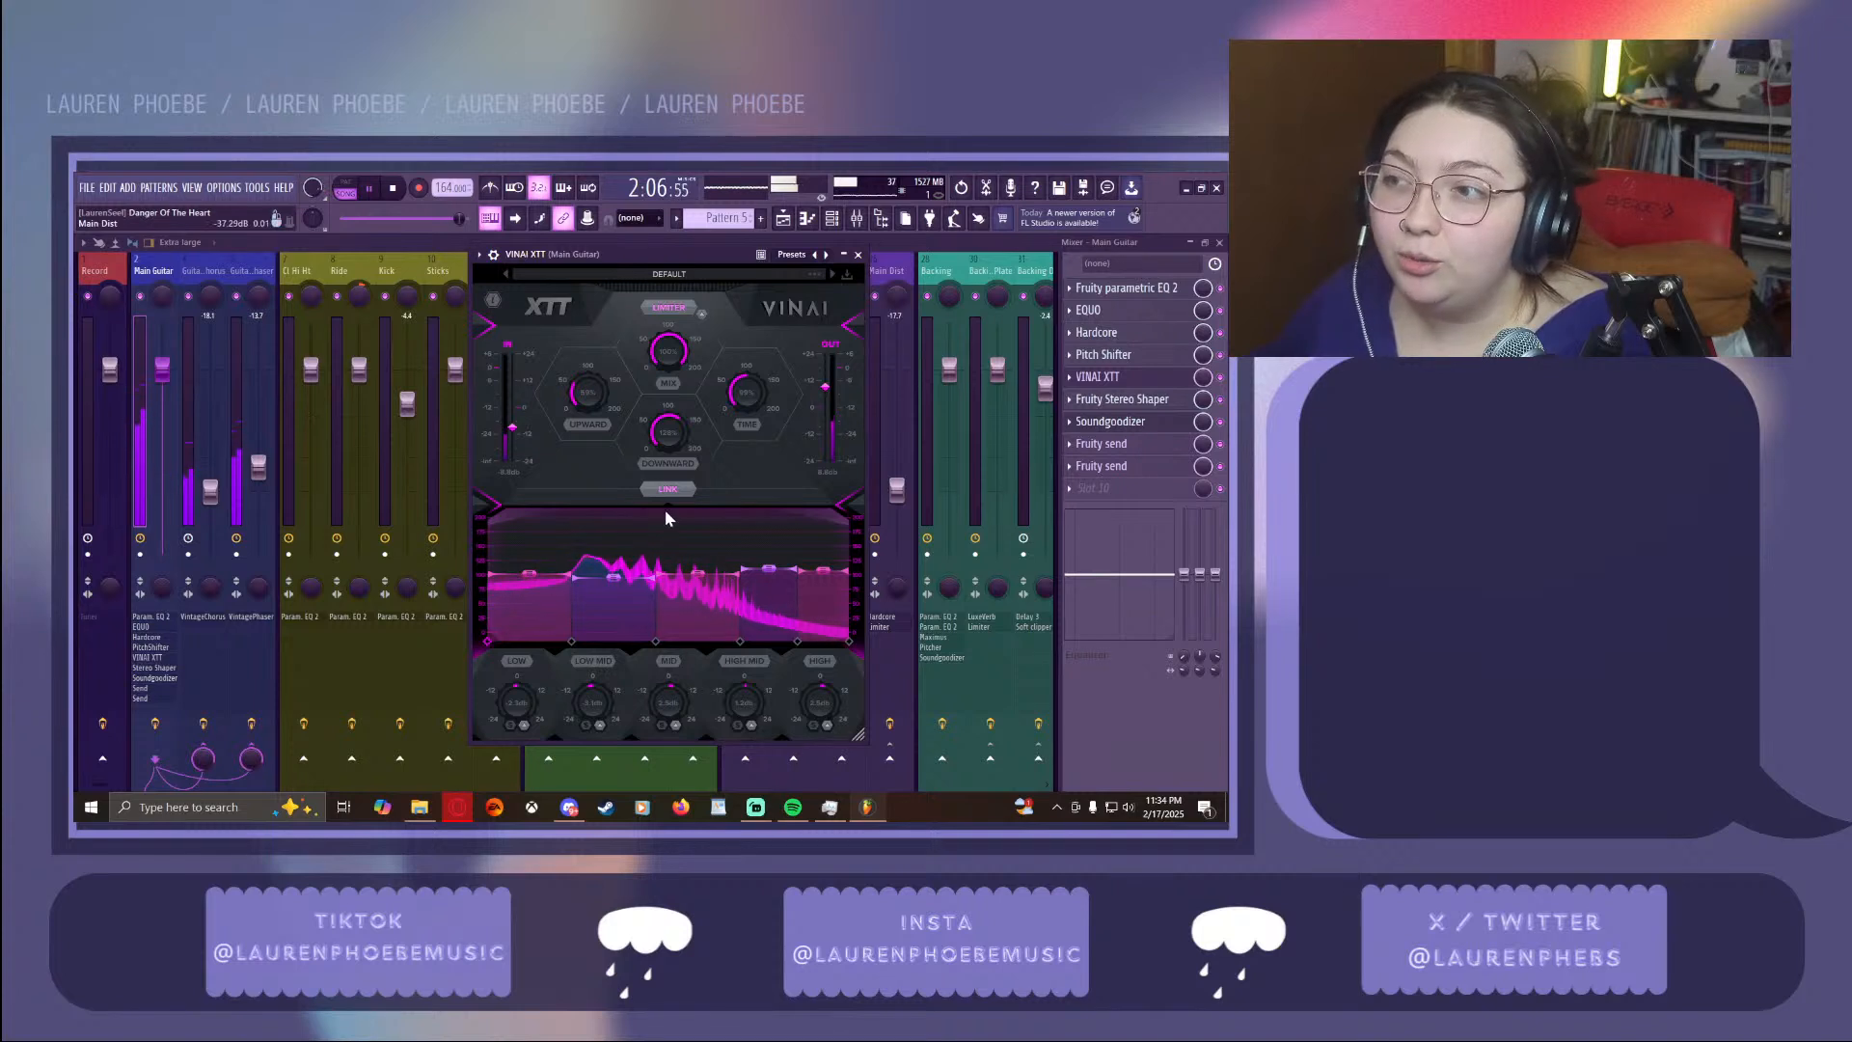
{"action": "left_click", "coordinate": [858, 256]}
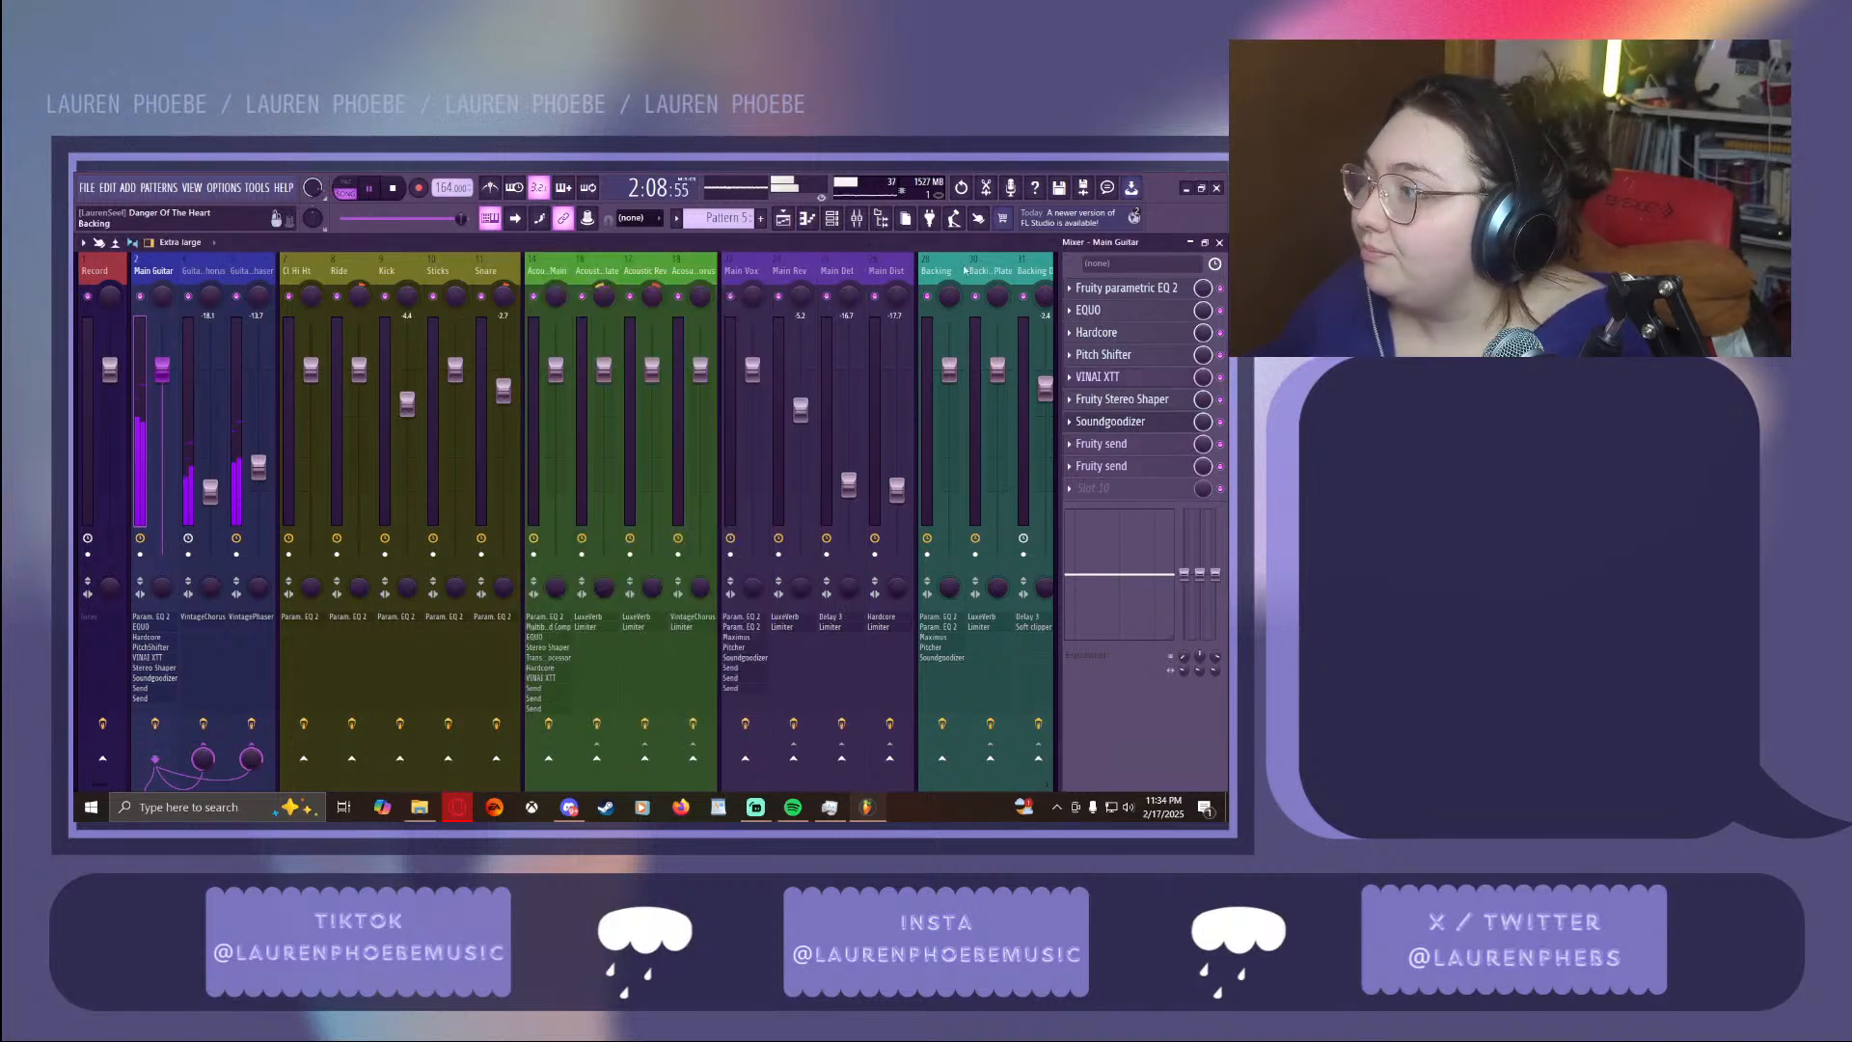
Examine the Fruity Stereo Shaper's mixer matrix and effects on the Main Guitar channel, and close it
{"action": "left_click", "coordinate": [1138, 402]}
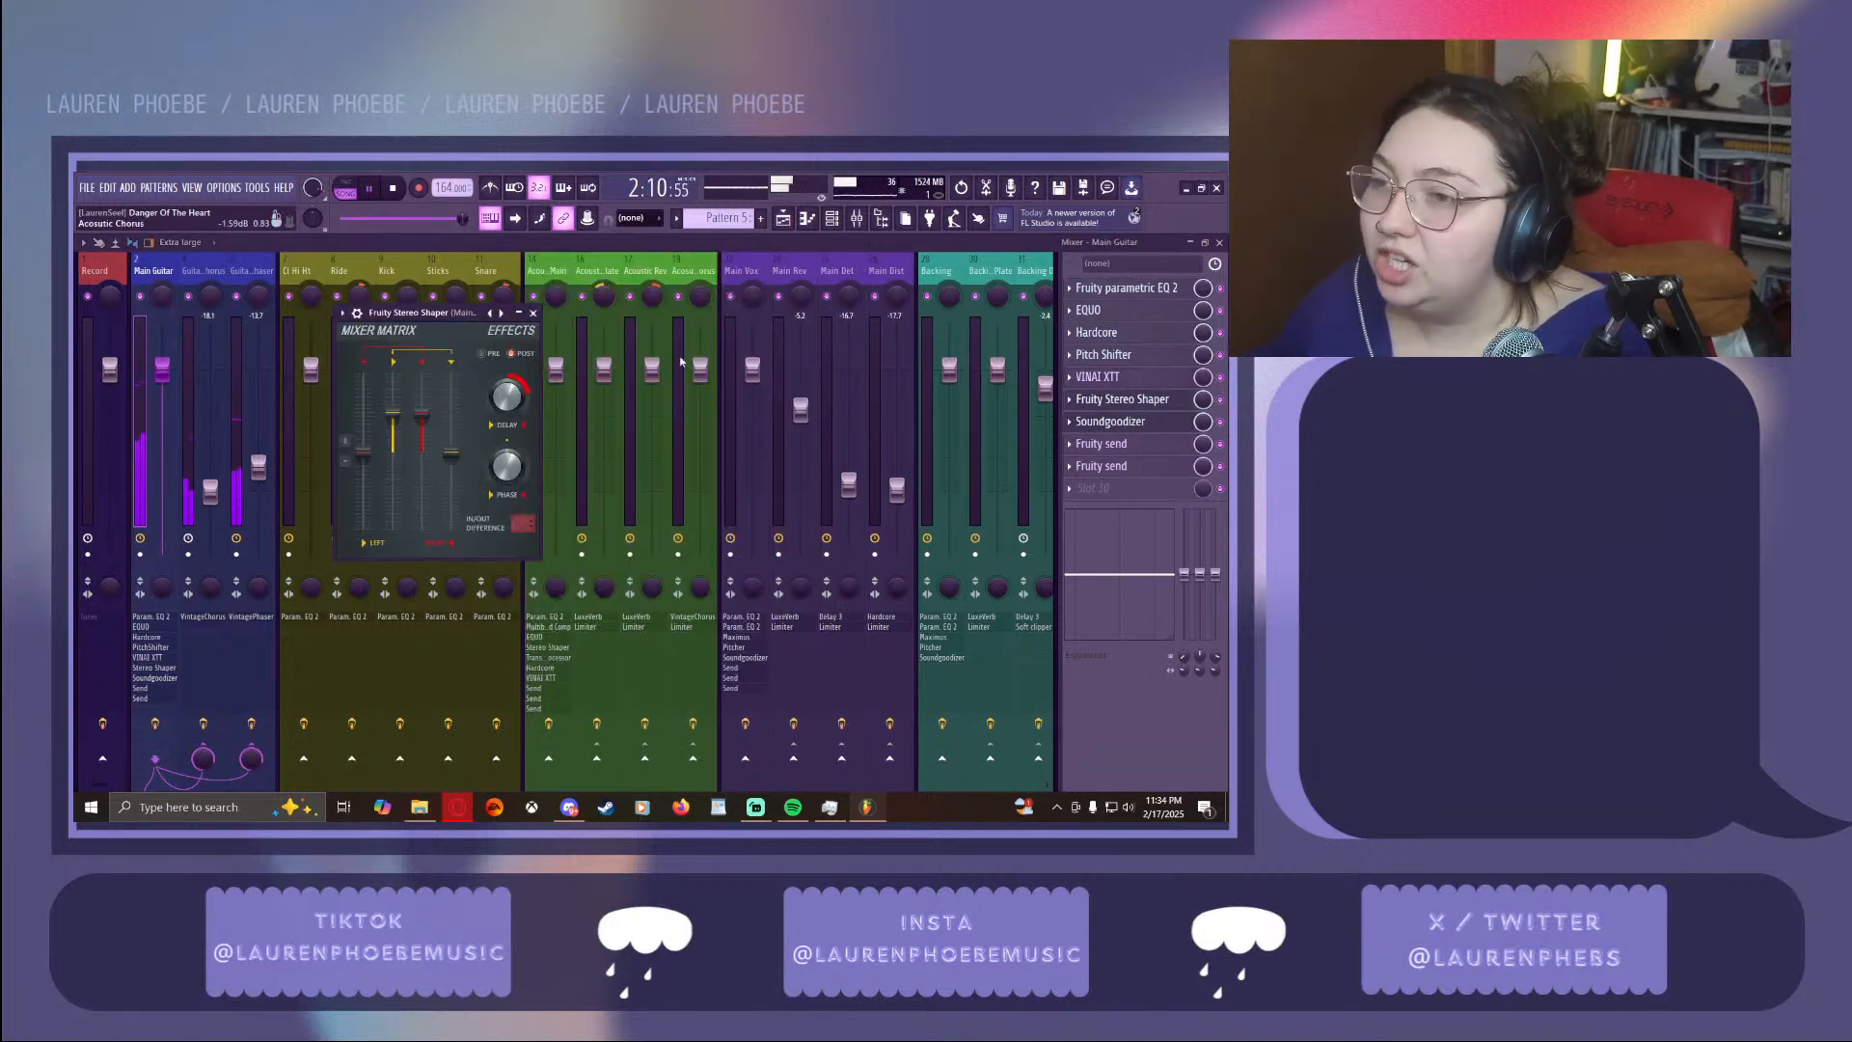
{"action": "left_click_drag", "start_coordinate": [427, 321], "coordinate": [451, 307]}
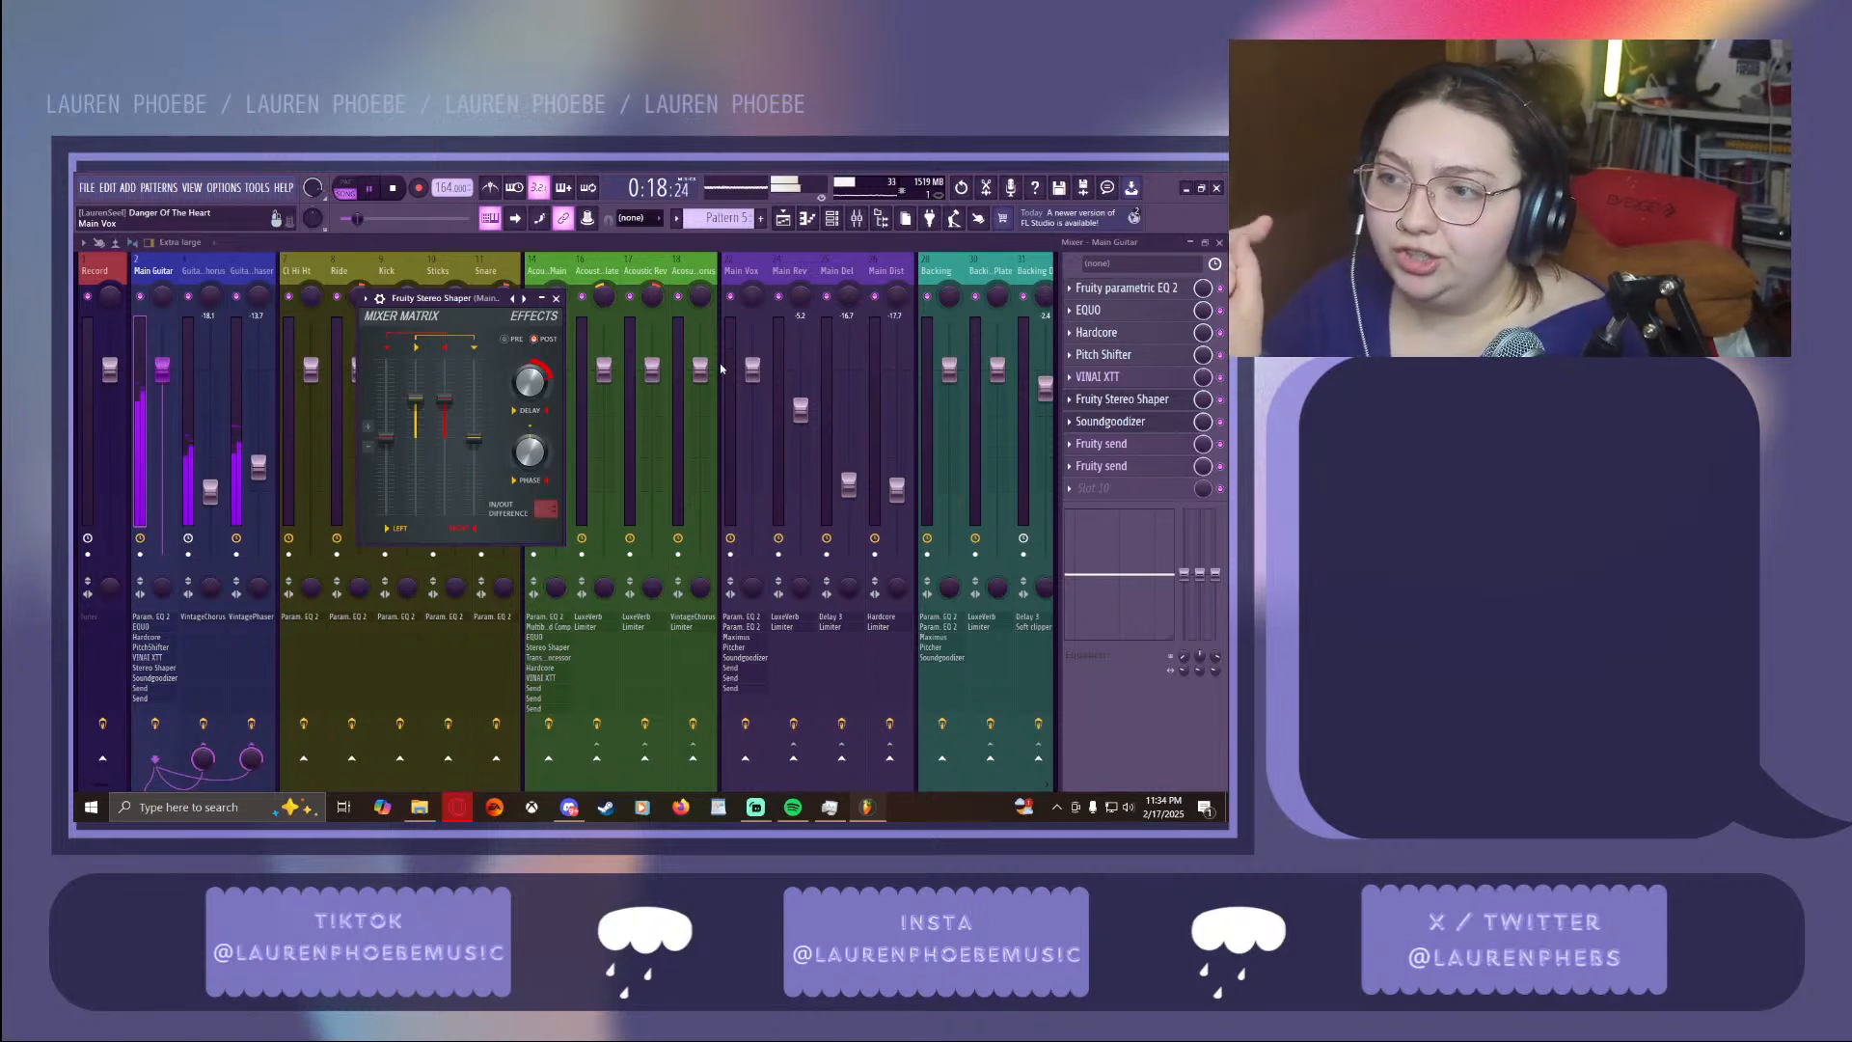
{"action": "left_click", "coordinate": [557, 299]}
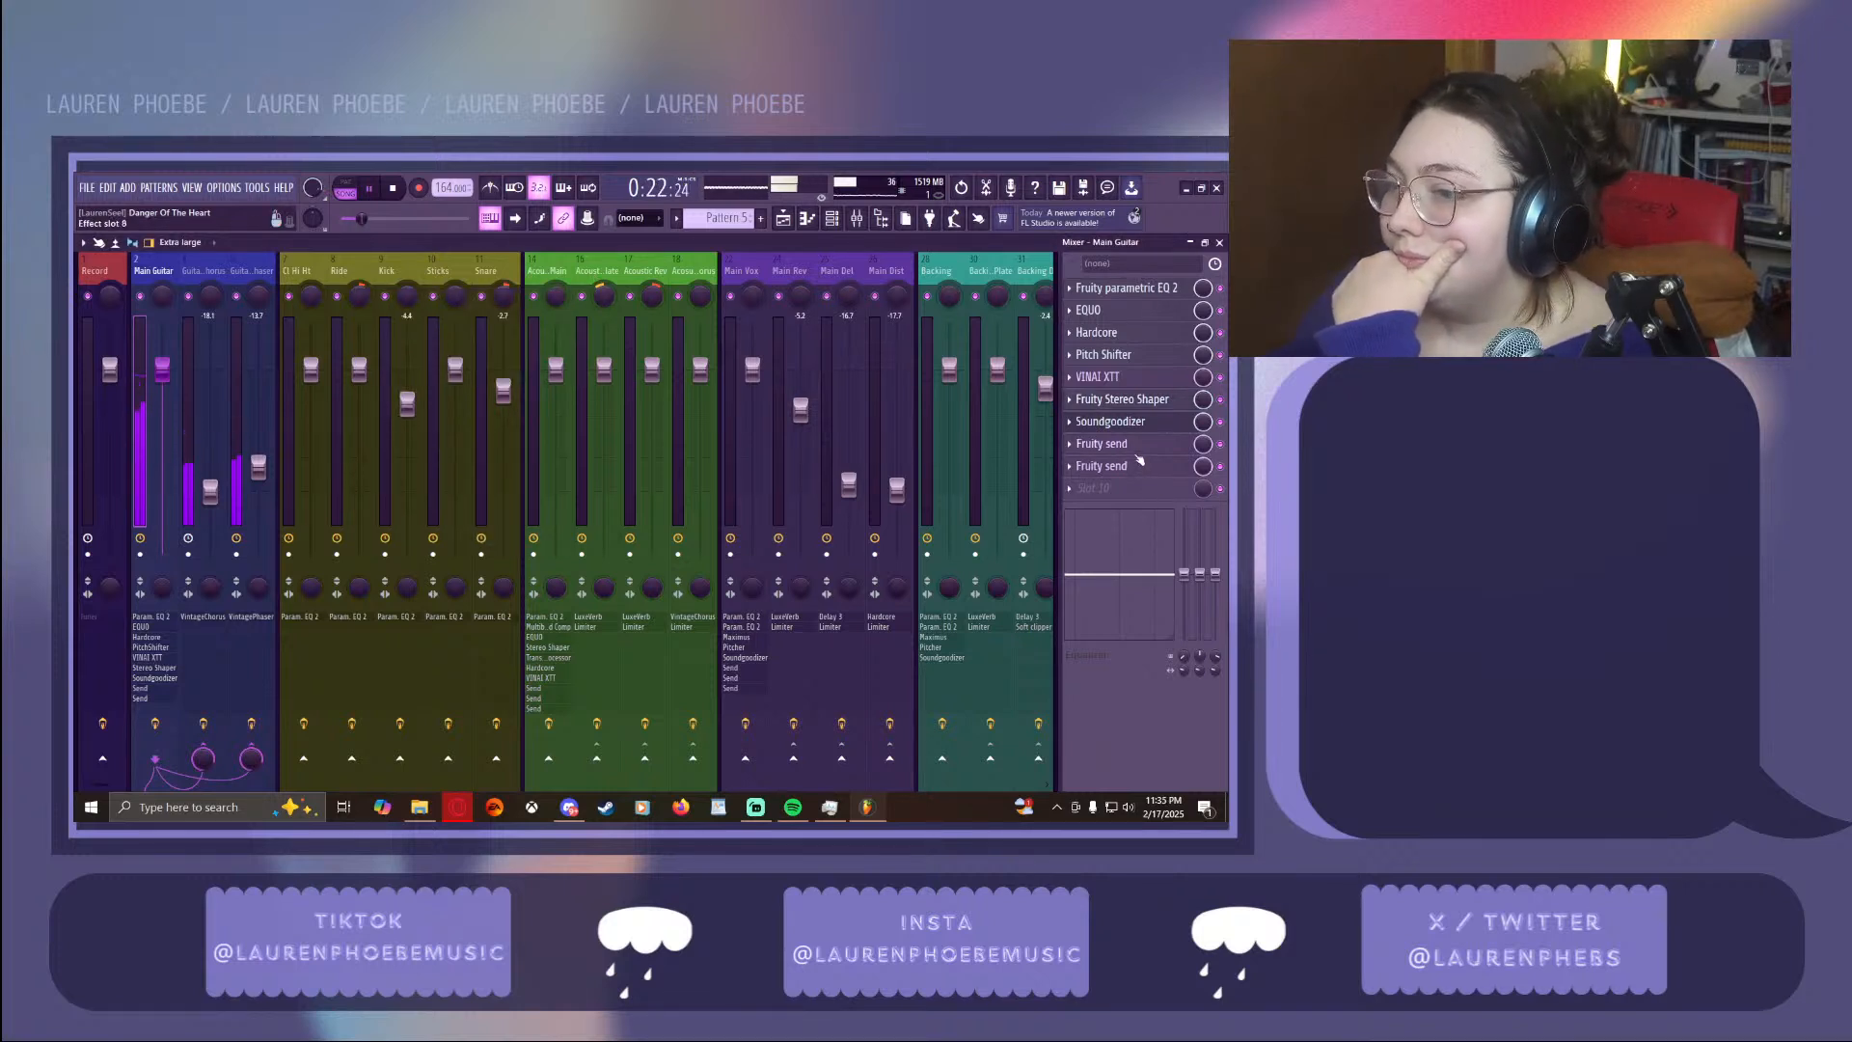
Review Vintage Chorus on Guitar Chorus and Vintage Phaser on Guitar Phaser, and get the mixer out of the playlist's way
{"action": "left_click", "coordinate": [211, 648]}
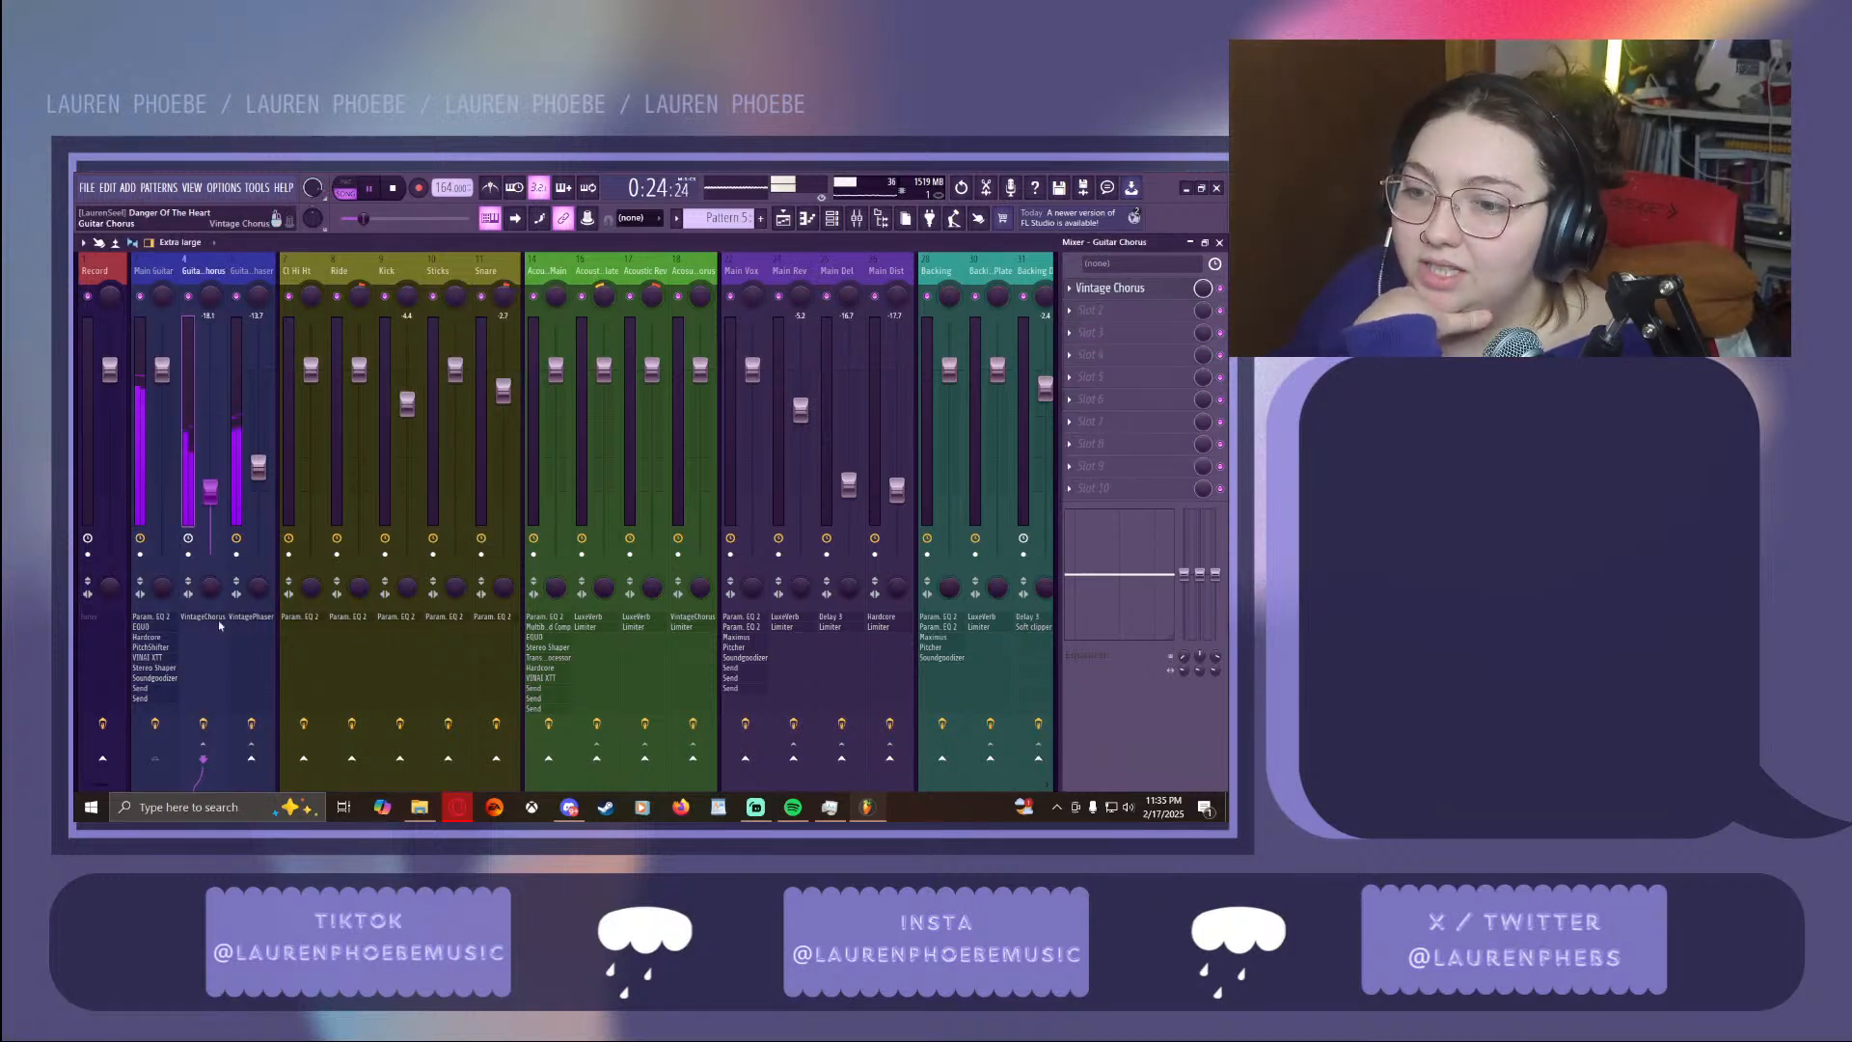
{"action": "left_click", "coordinate": [217, 617]}
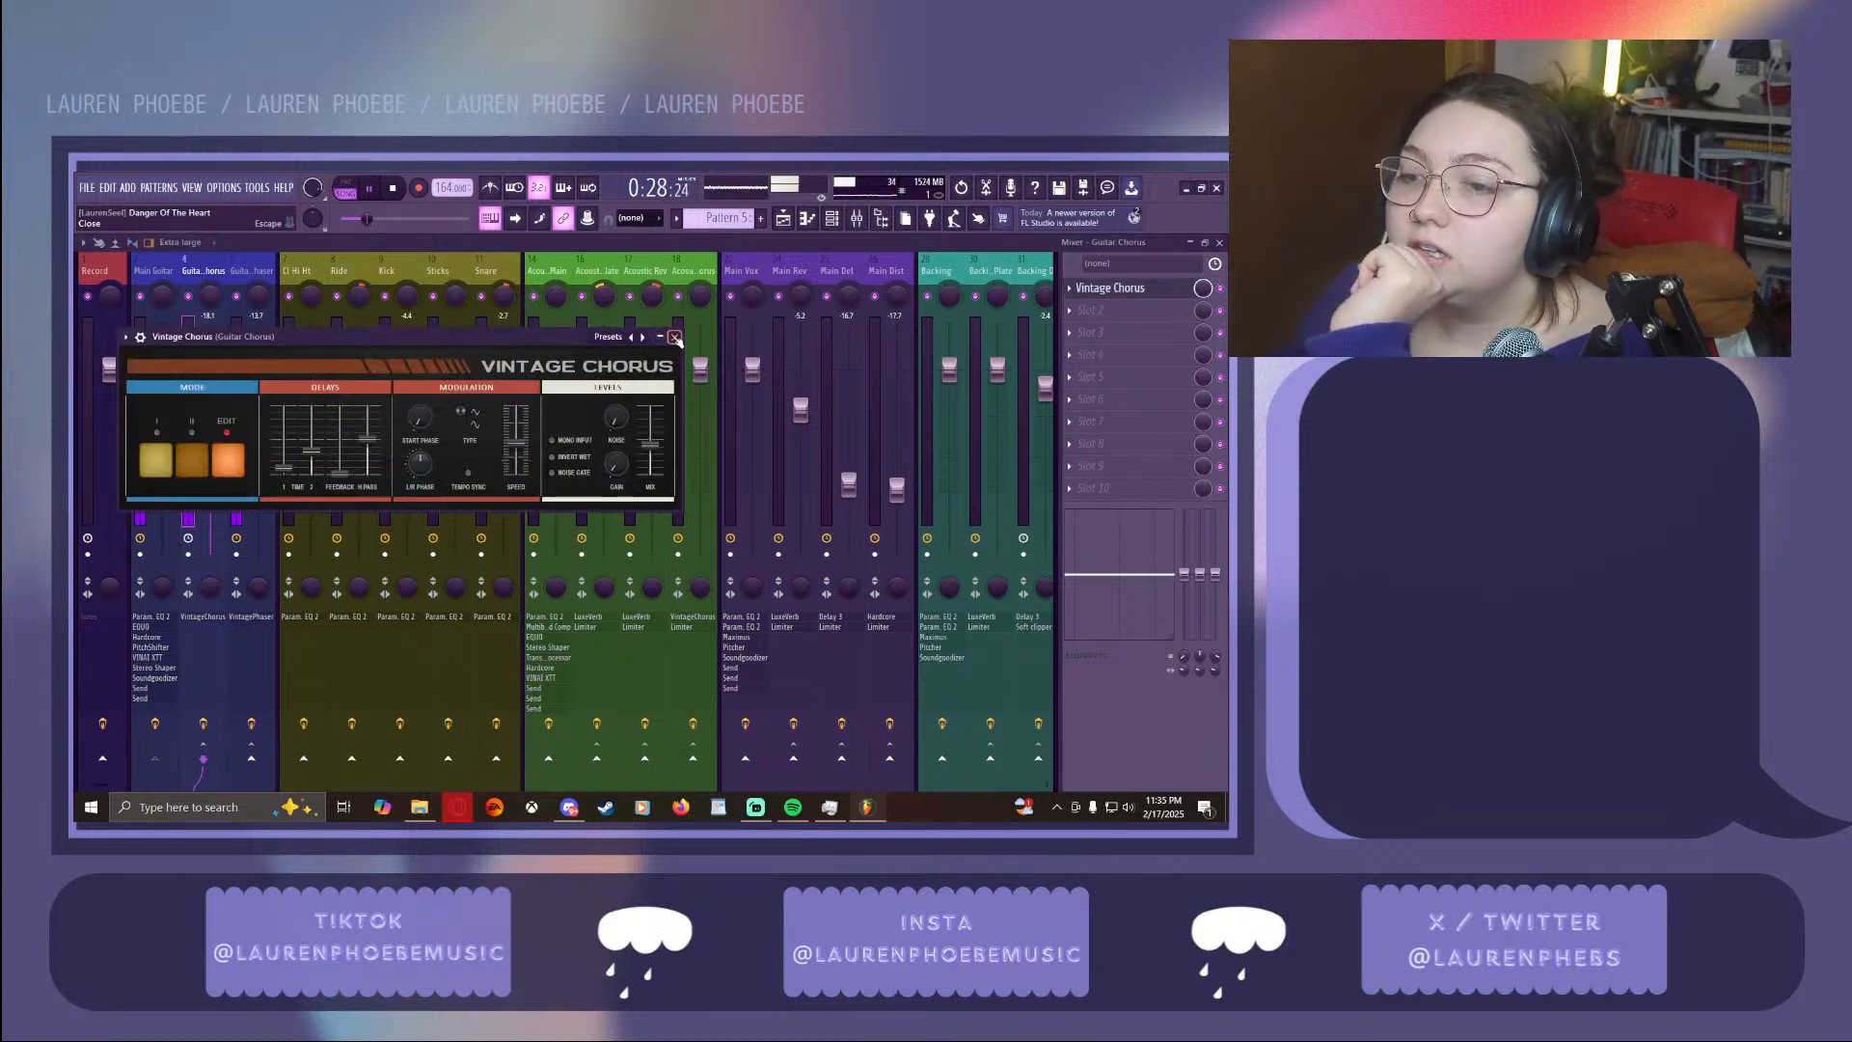
{"action": "left_click", "coordinate": [676, 338]}
{"action": "left_click", "coordinate": [251, 617]}
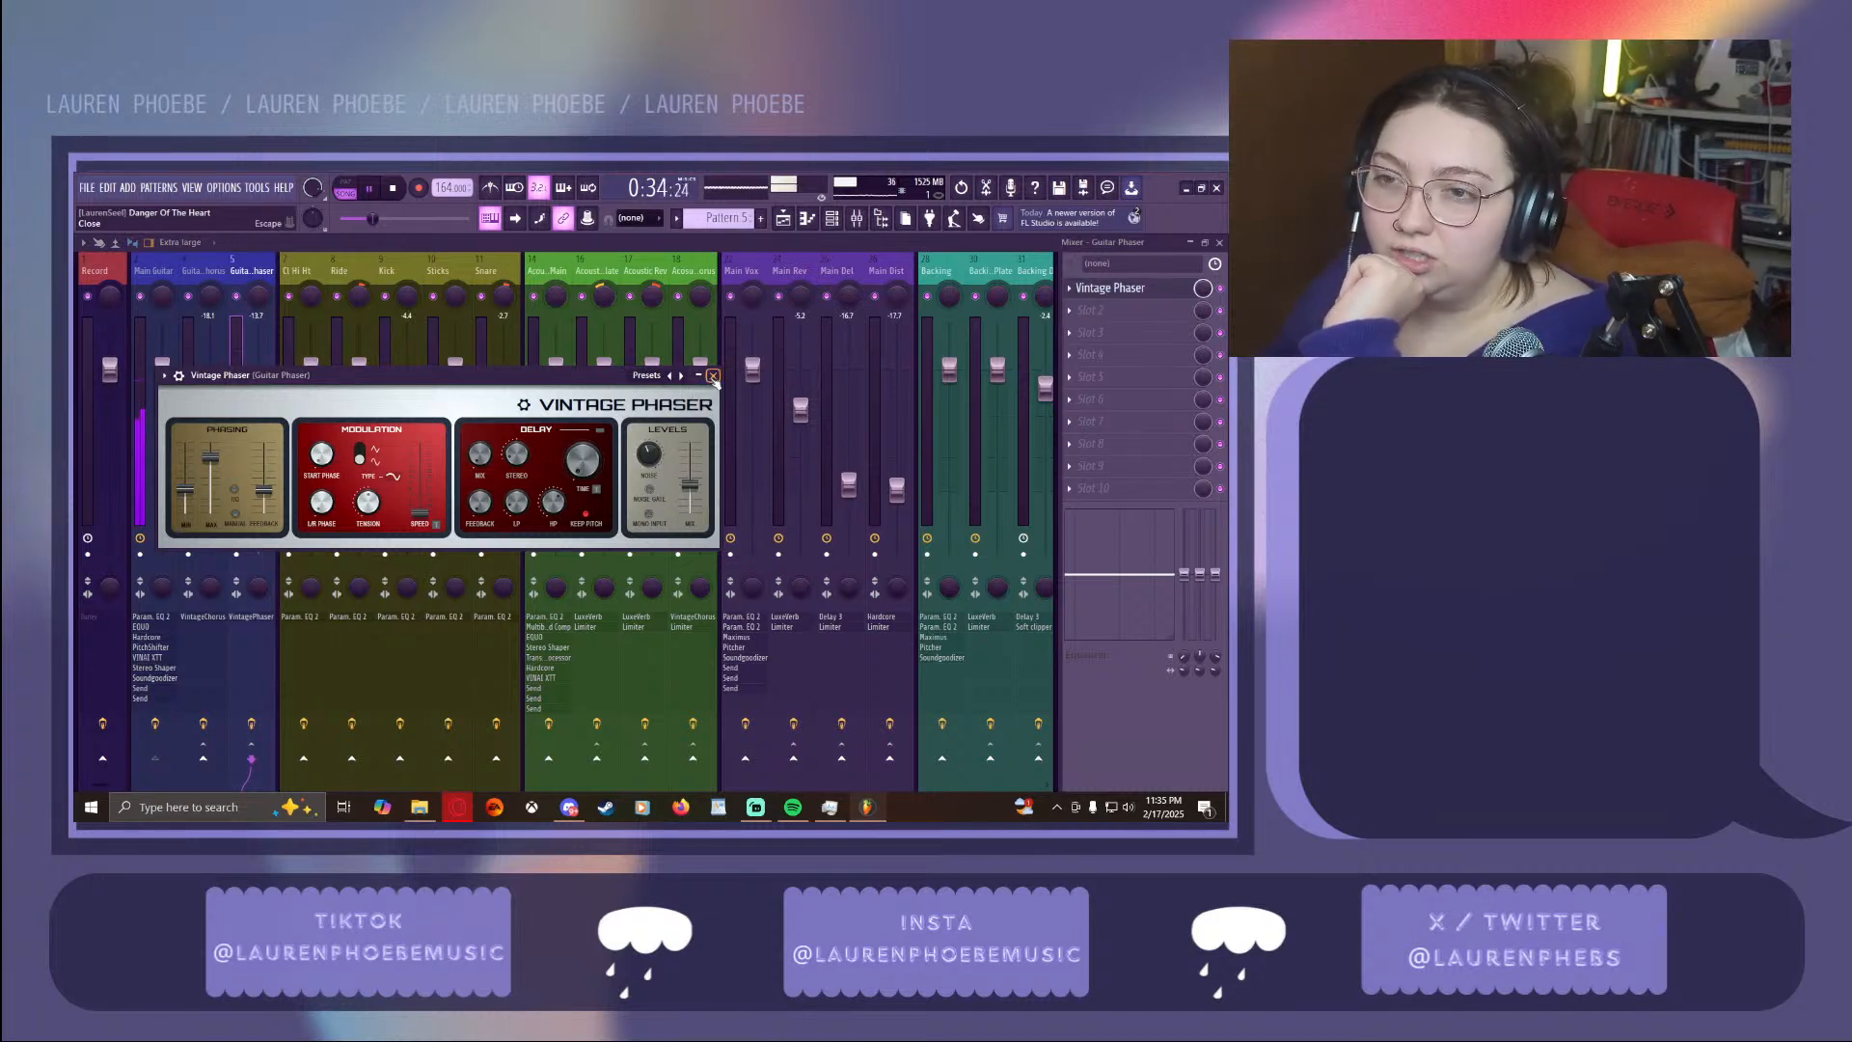
{"action": "left_click", "coordinate": [713, 376]}
{"action": "left_click", "coordinate": [1191, 242]}
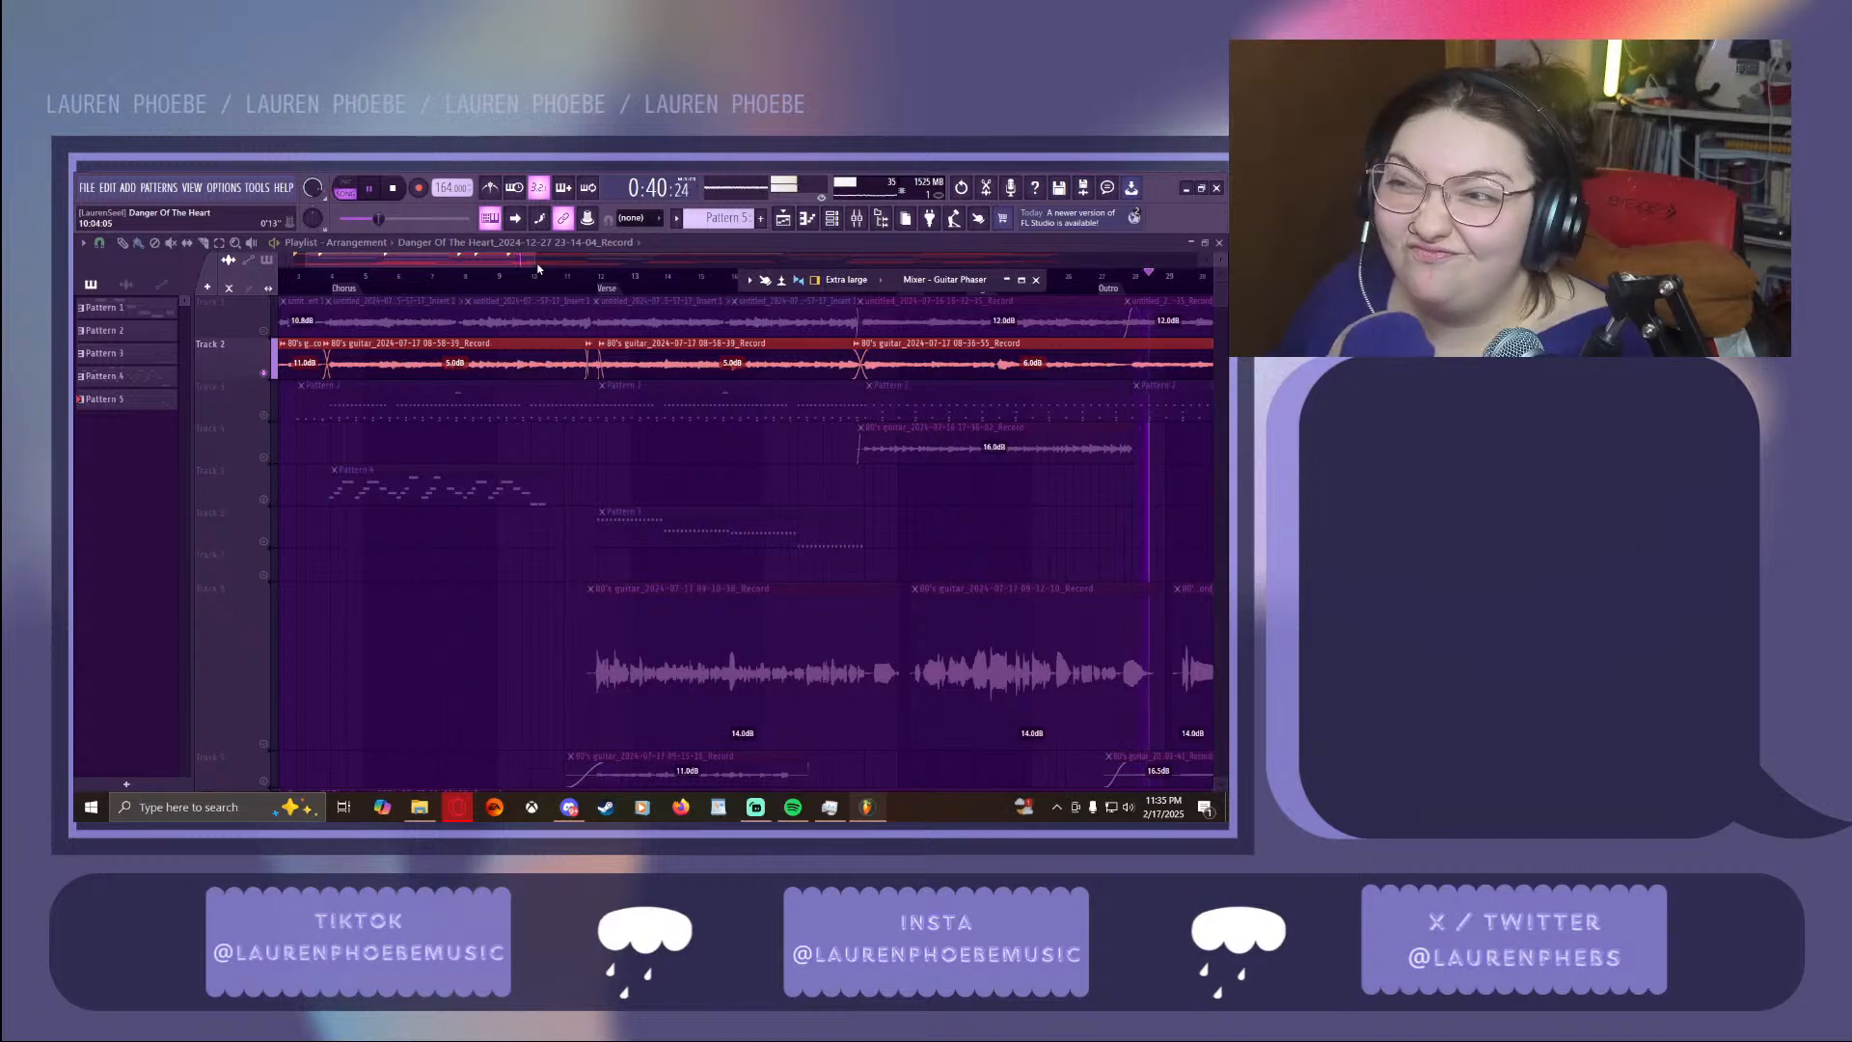
Mute Track 2 and unmute Track 3 to hear its Pattern 2 clips on their own
{"action": "left_click_drag", "start_coordinate": [537, 269], "coordinate": [1196, 319]}
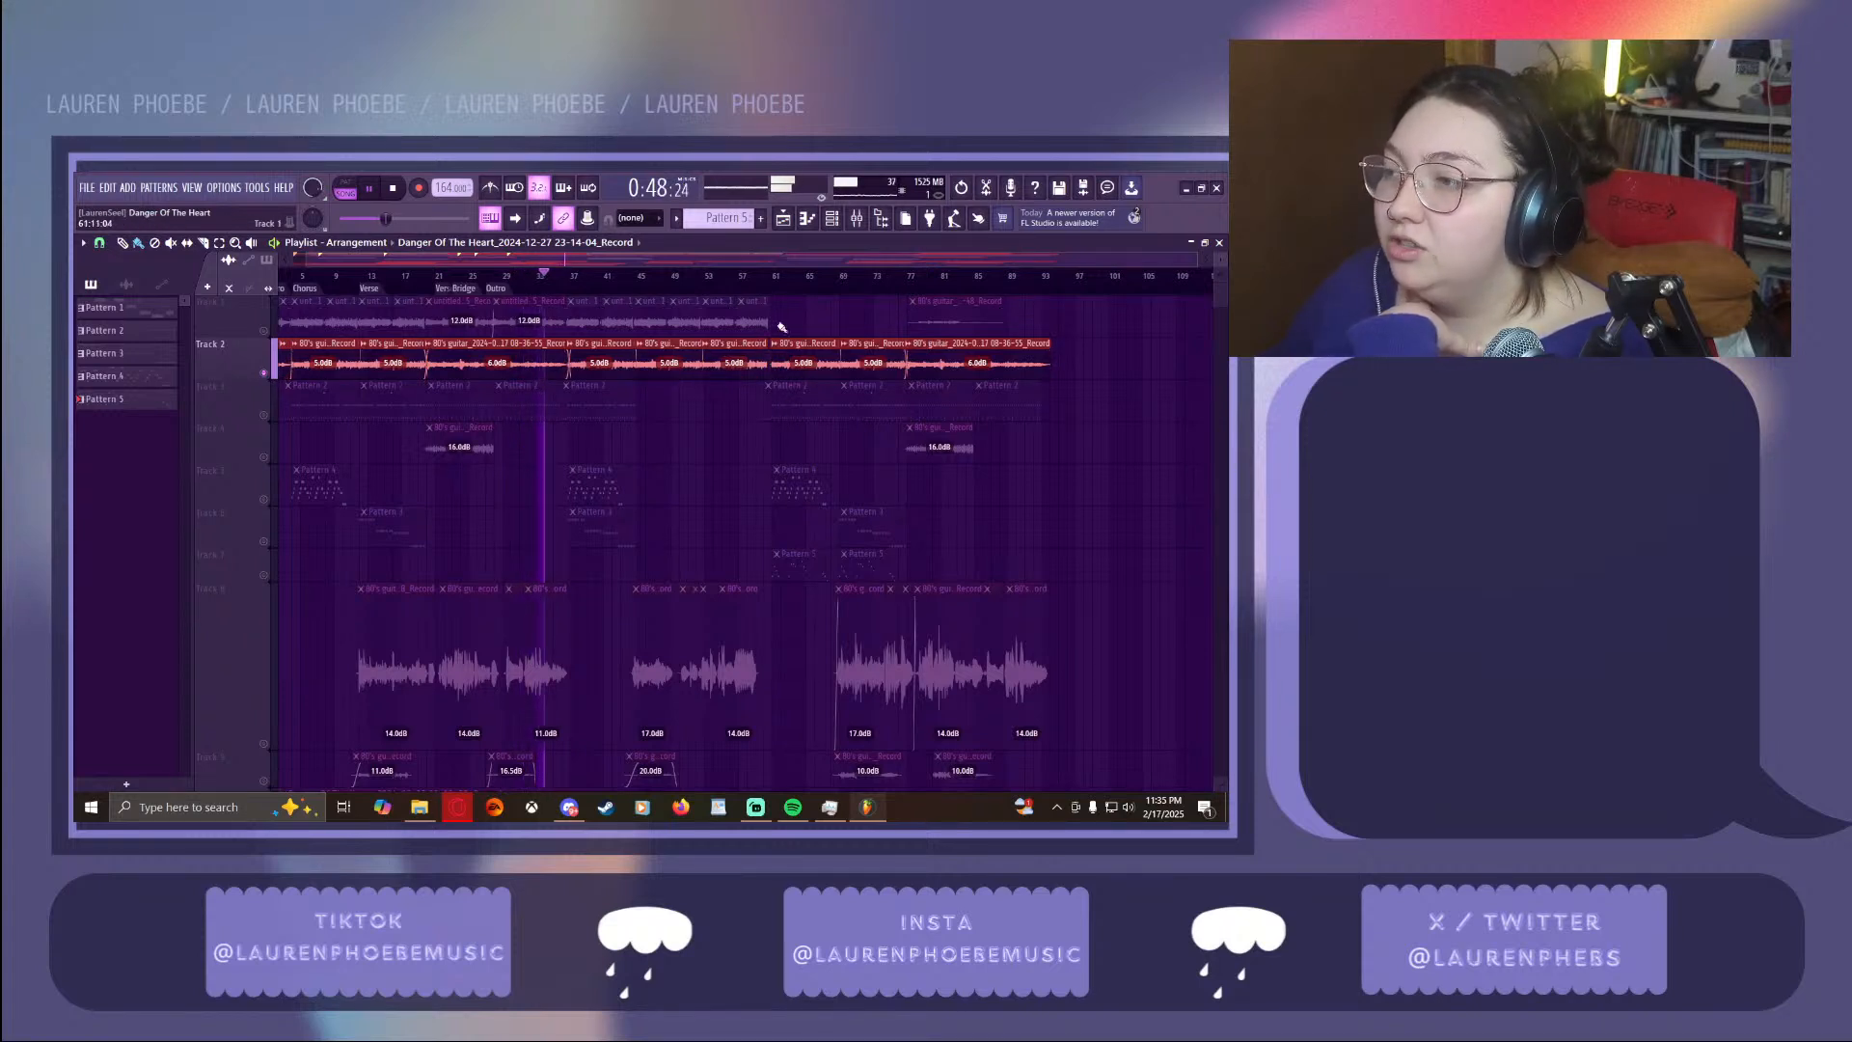
{"action": "left_click", "coordinate": [263, 376]}
{"action": "left_click", "coordinate": [265, 417]}
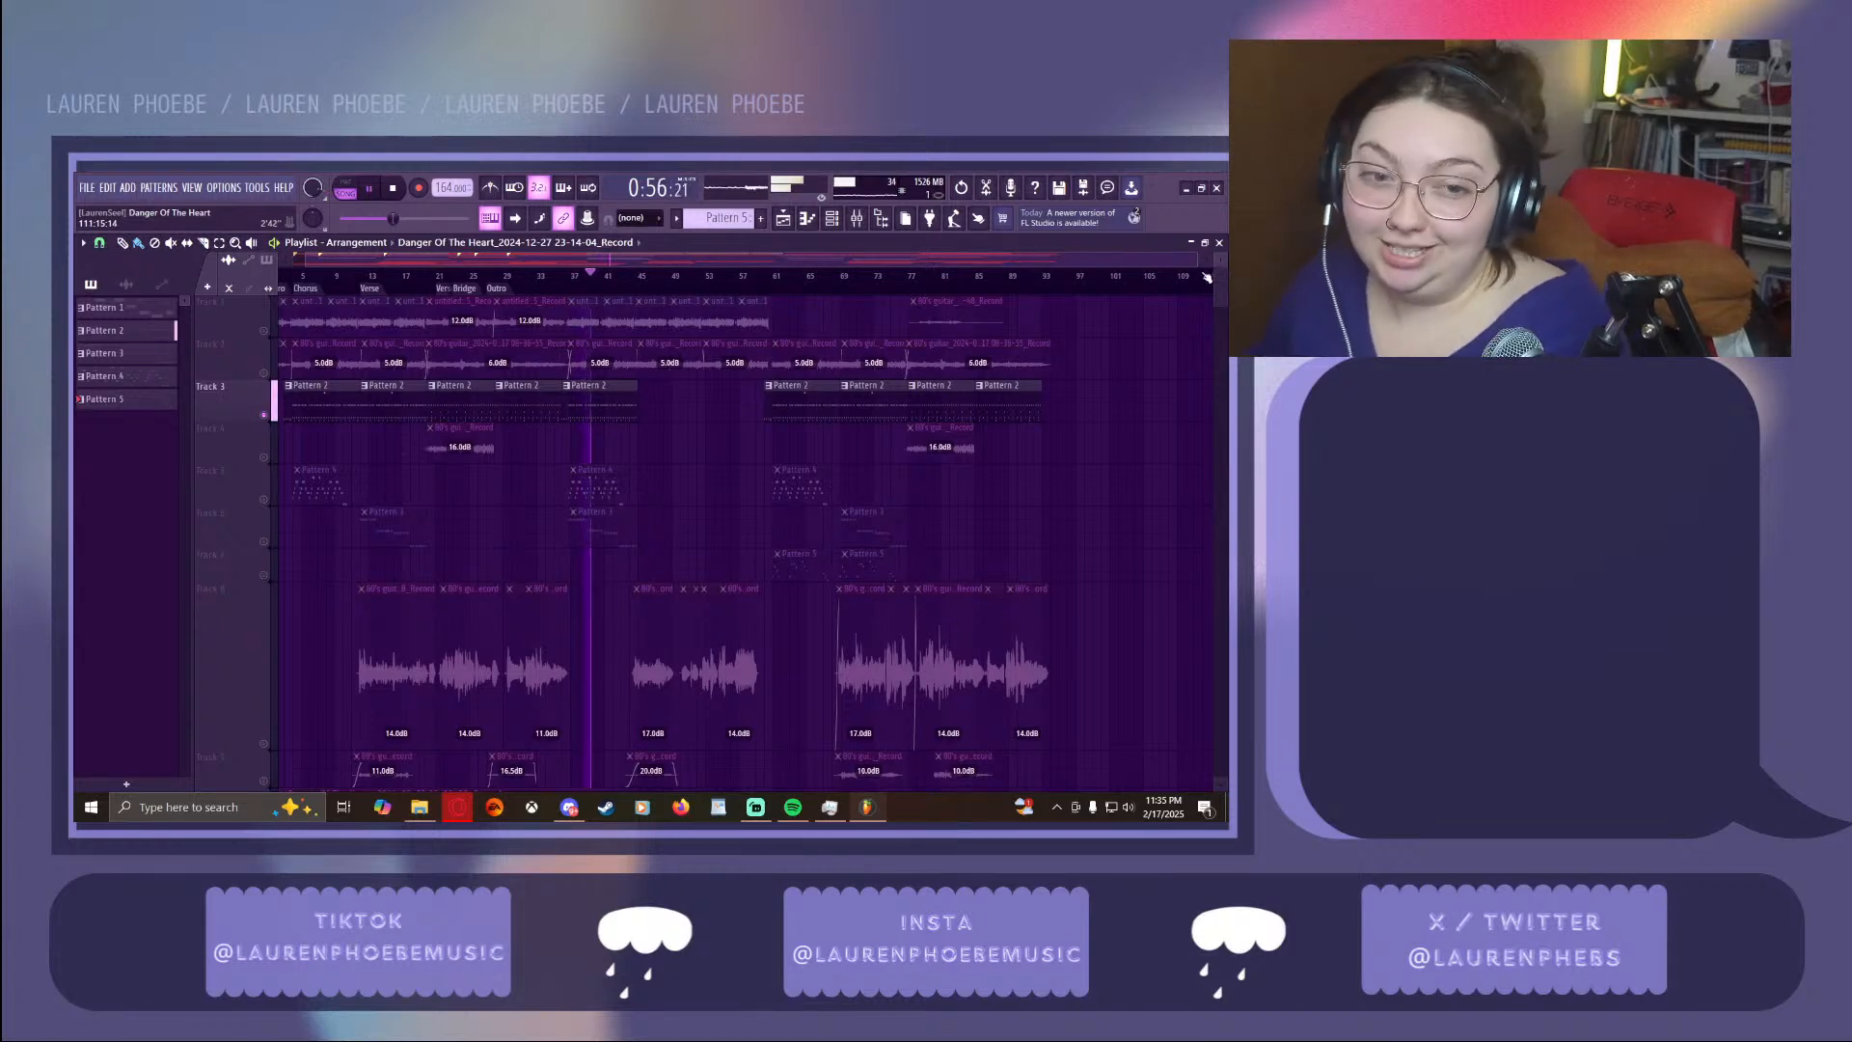
{"action": "left_click_drag", "start_coordinate": [1196, 258], "coordinate": [521, 278]}
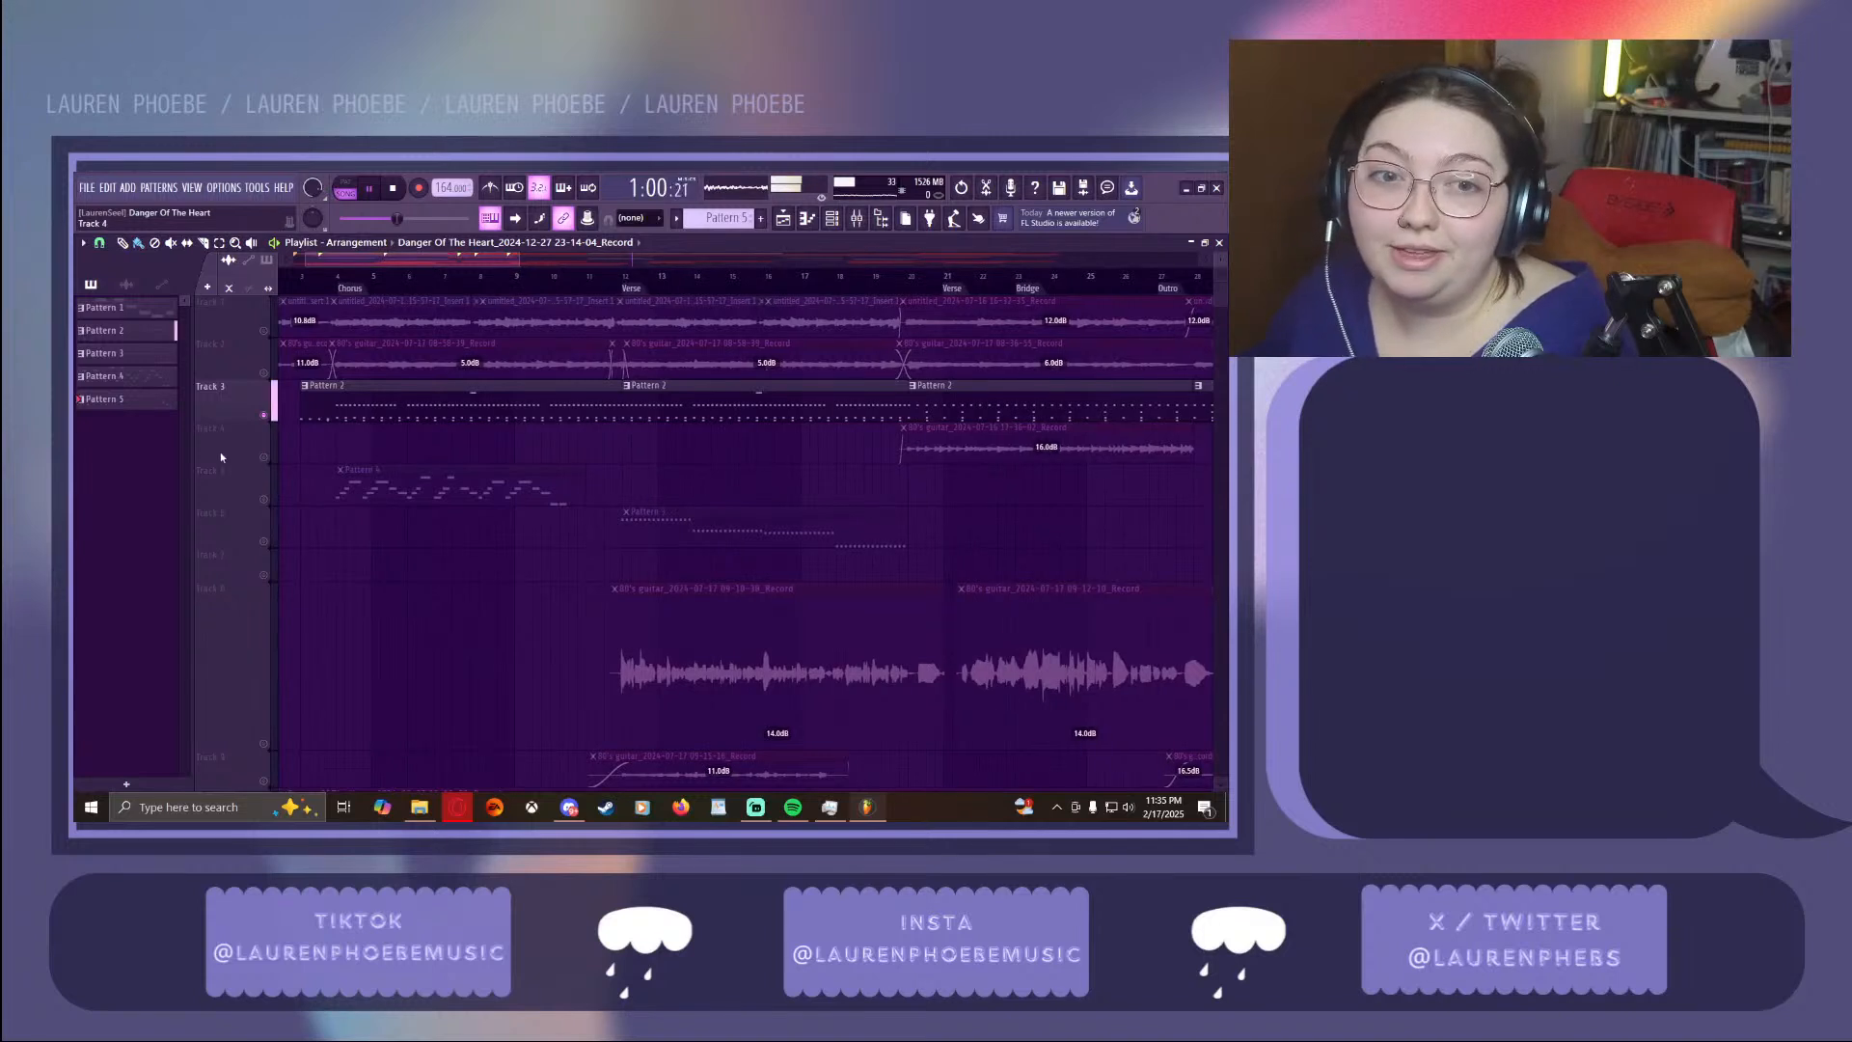
Examine the Cl Hi Hat notes of Pattern 2 in the piano roll across the whole pattern, and close it
{"action": "double_click", "coordinate": [463, 392]}
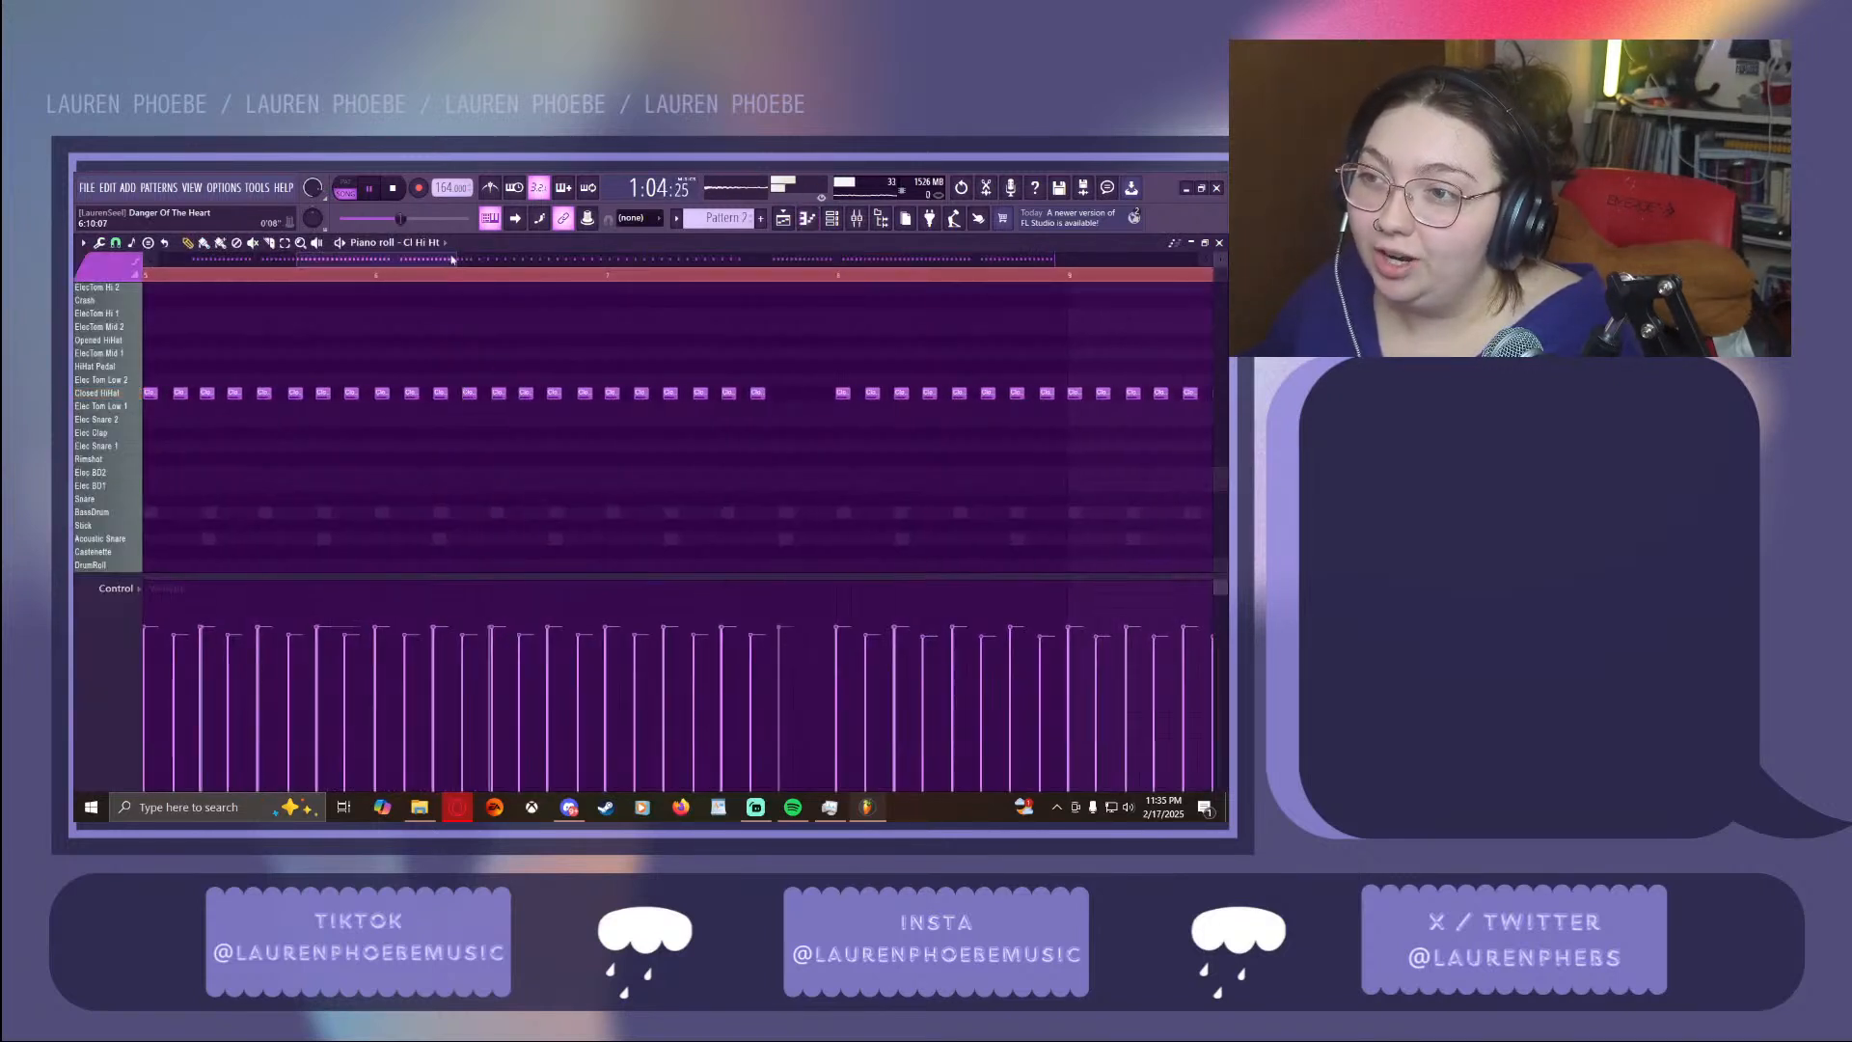
{"action": "left_click_drag", "start_coordinate": [454, 255], "coordinate": [579, 256]}
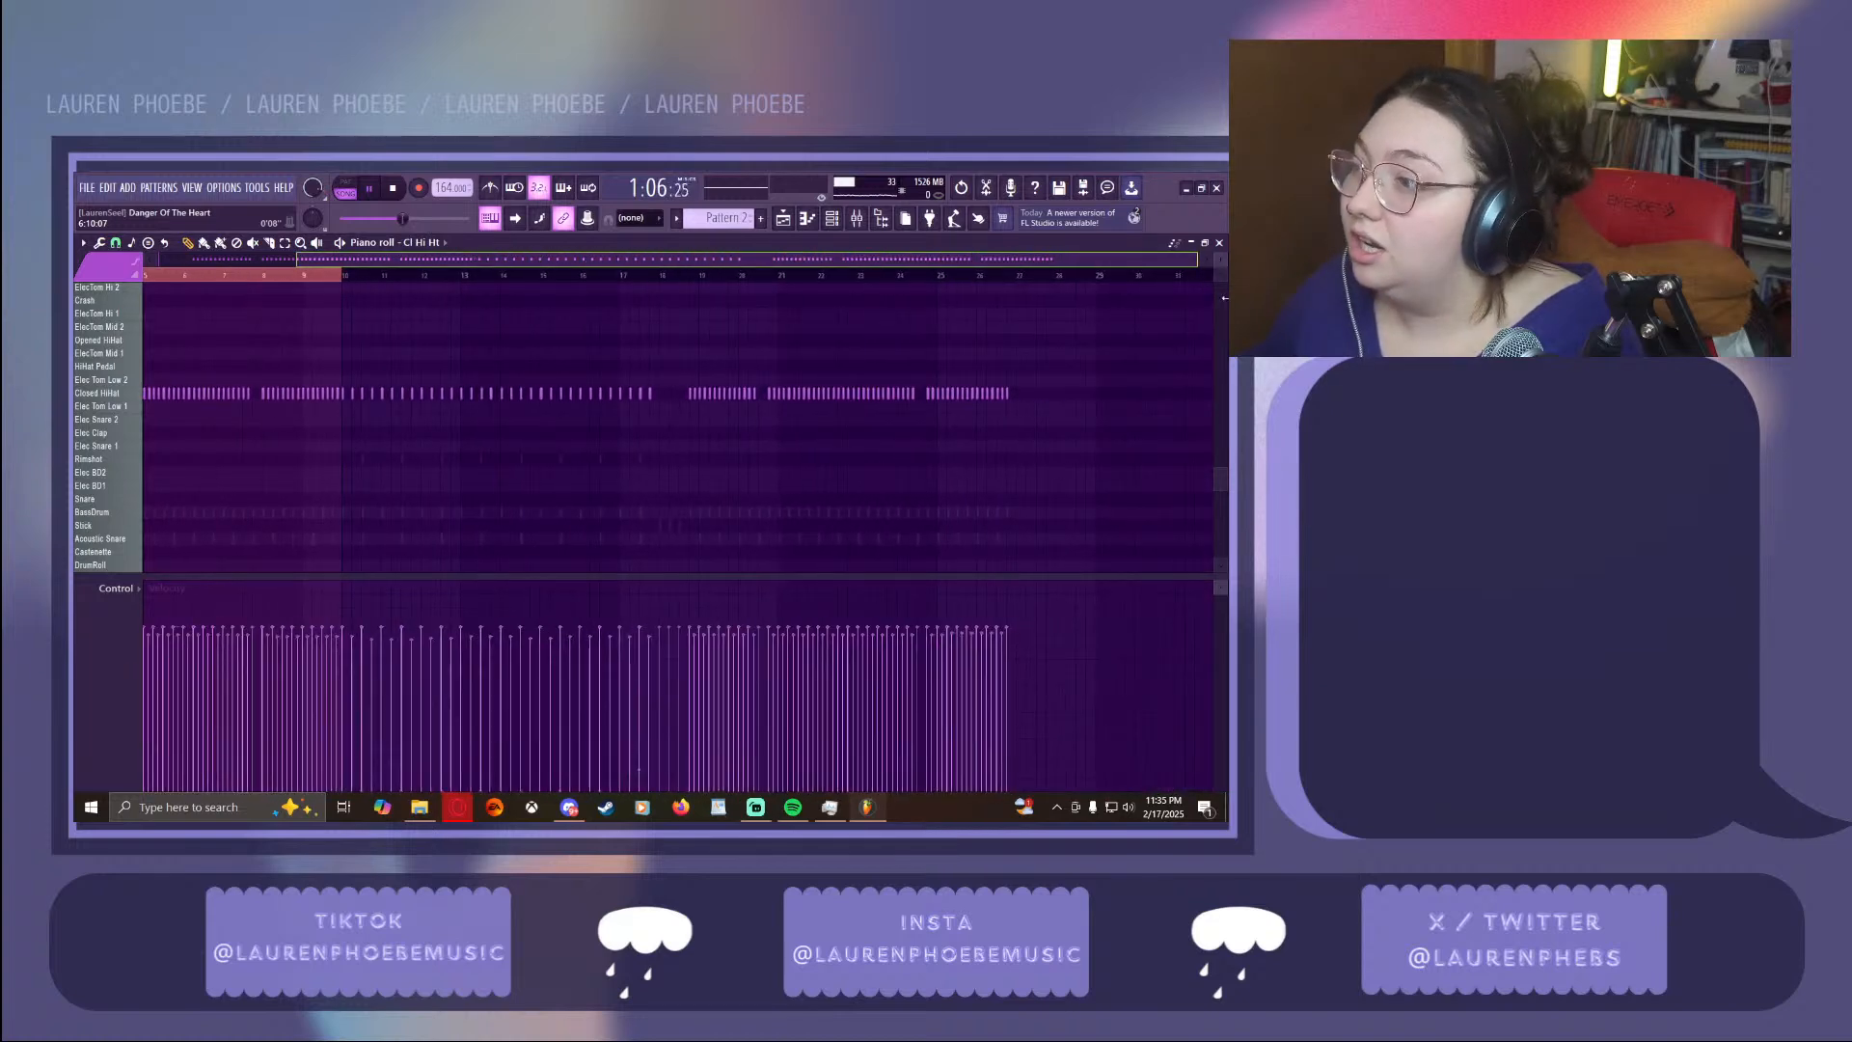
{"action": "scroll", "coordinate": [639, 339], "scroll_direction": "down", "scroll_amount": 5}
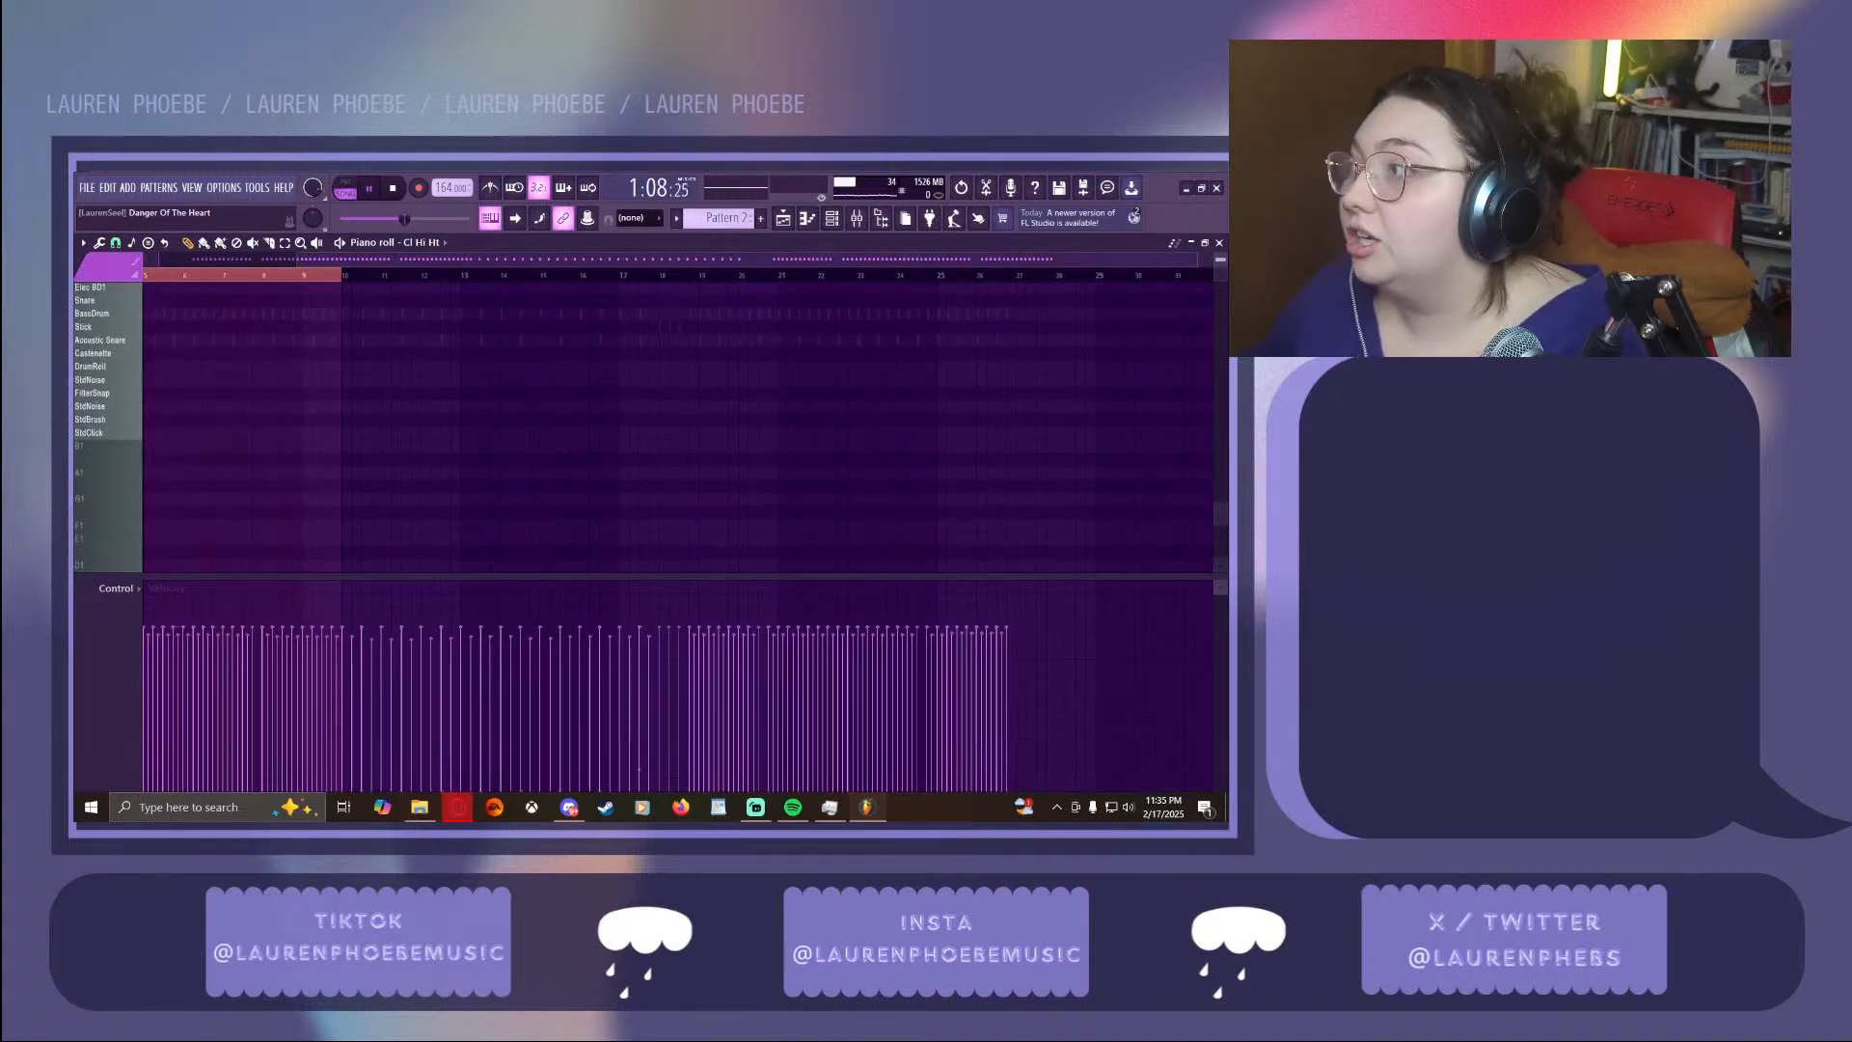
{"action": "left_click", "coordinate": [1221, 244]}
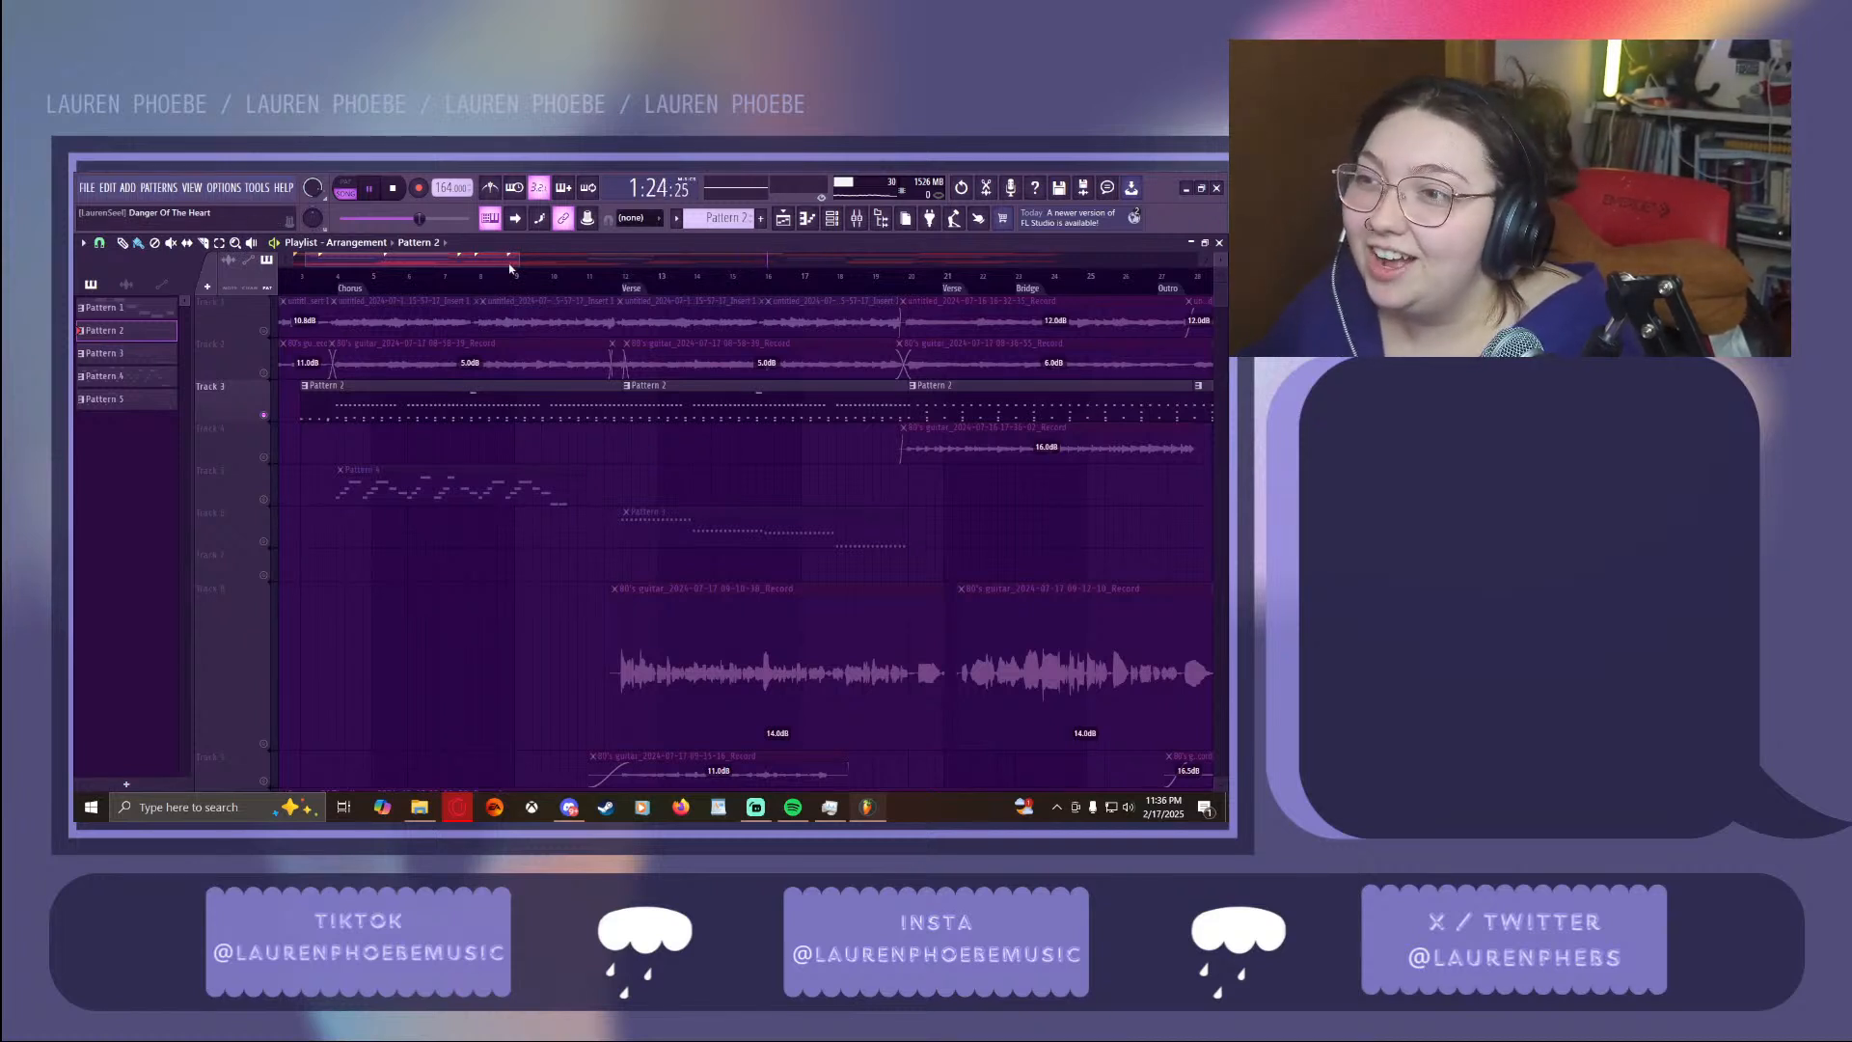
Finish listening to Track 3, mute it, and play Track 4 alone from its first guitar clip
{"action": "left_click_drag", "start_coordinate": [521, 254], "coordinate": [762, 255]}
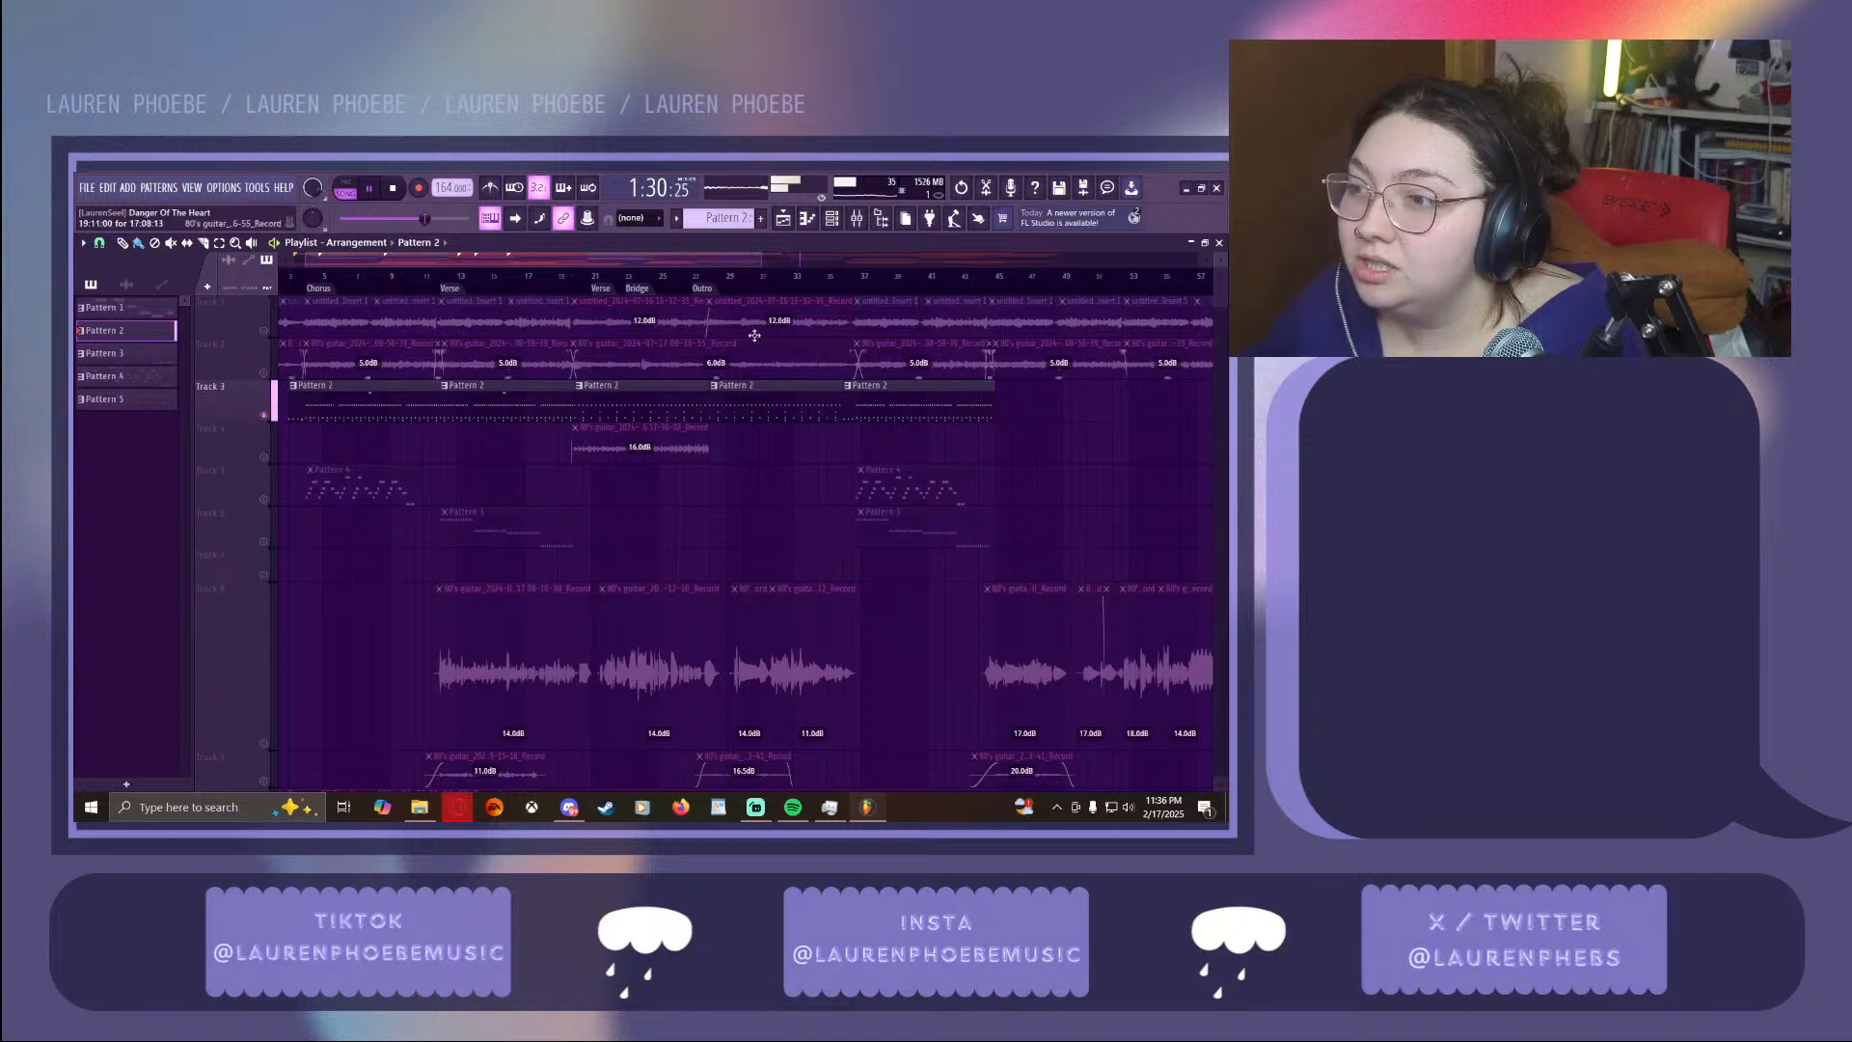
{"action": "left_click_drag", "start_coordinate": [764, 255], "coordinate": [1068, 279]}
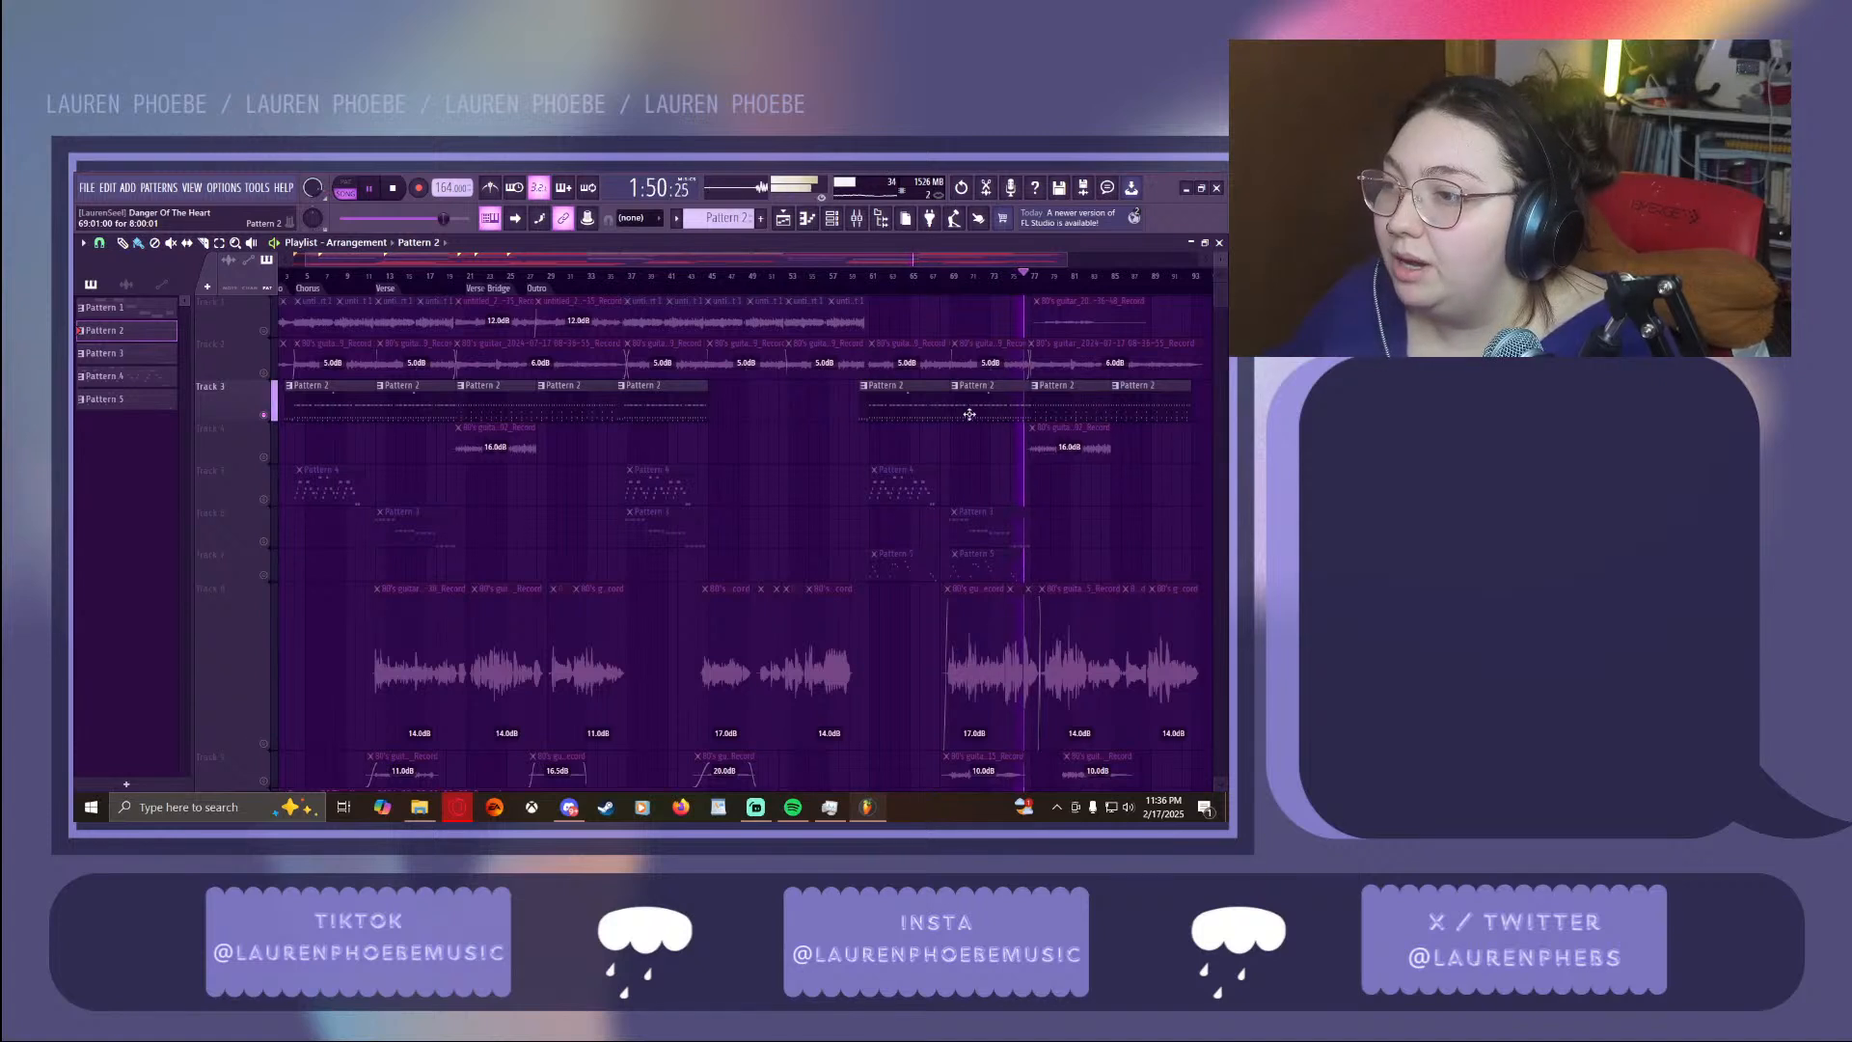
{"action": "left_click", "coordinate": [275, 436]}
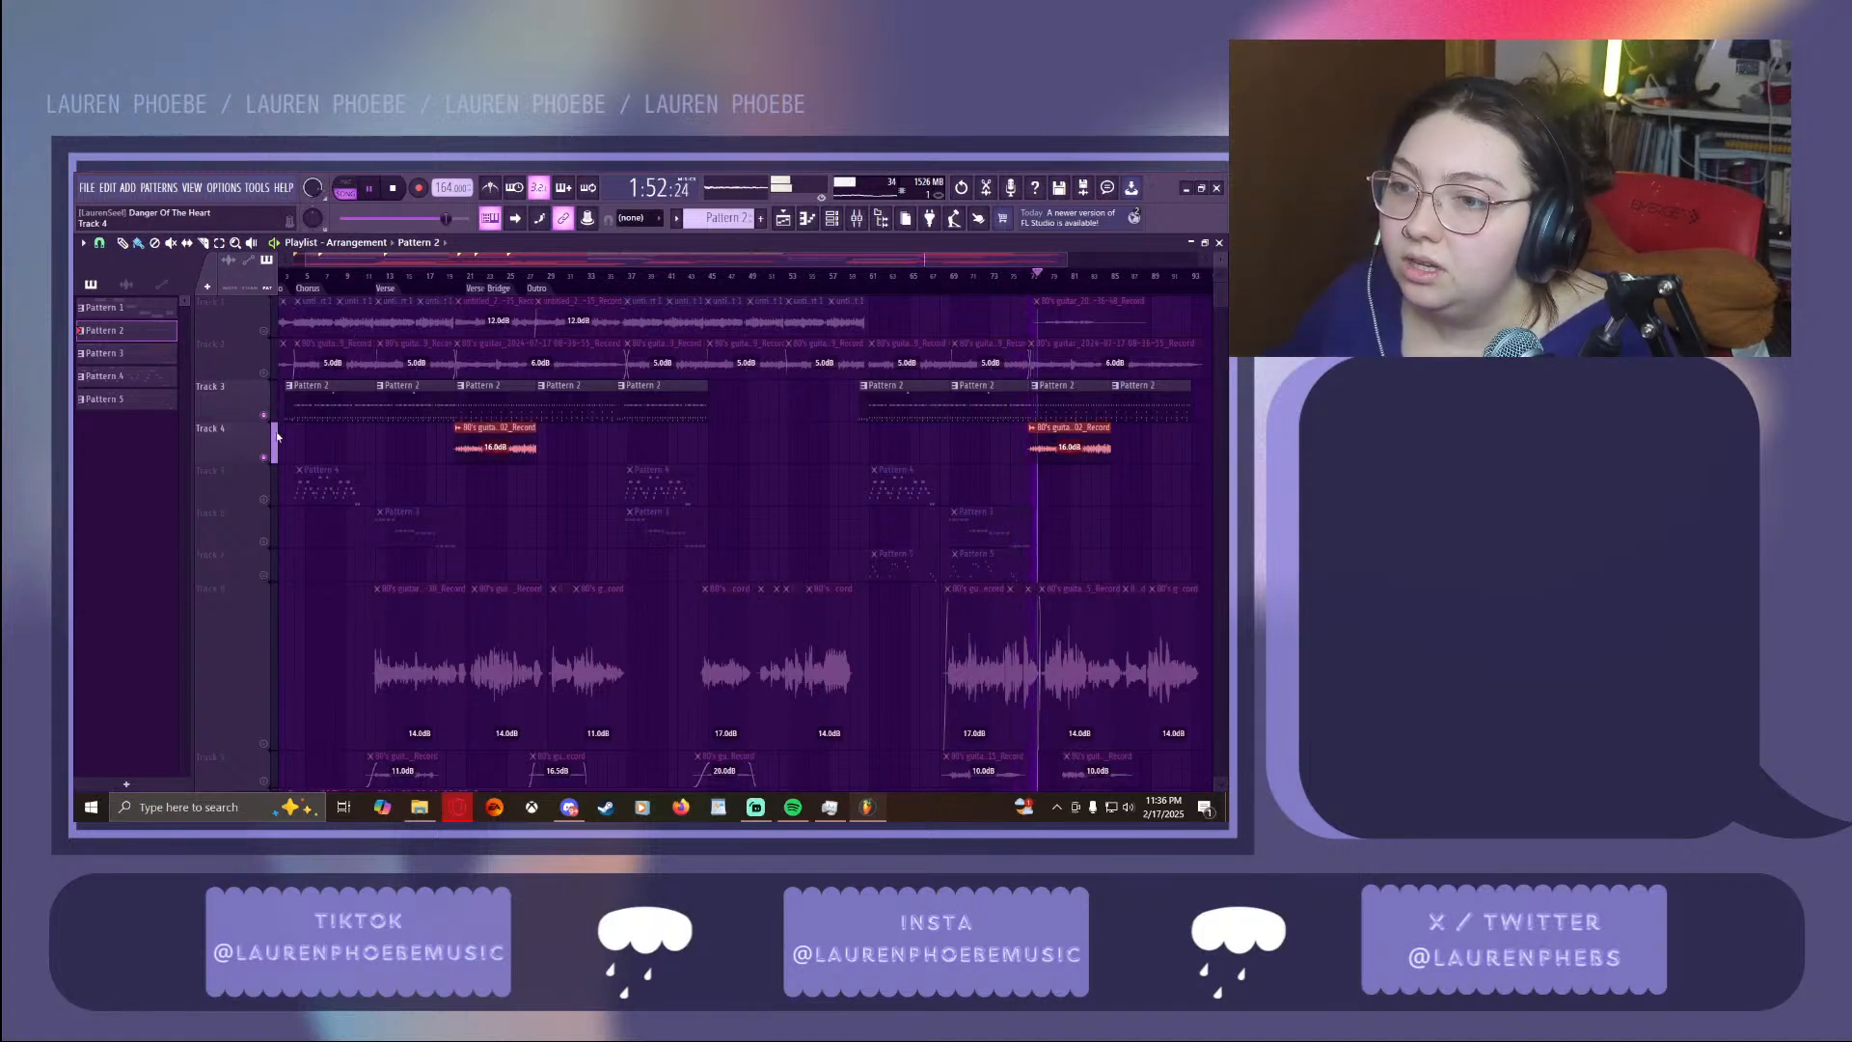
{"action": "left_click", "coordinate": [263, 415]}
{"action": "left_click", "coordinate": [453, 282]}
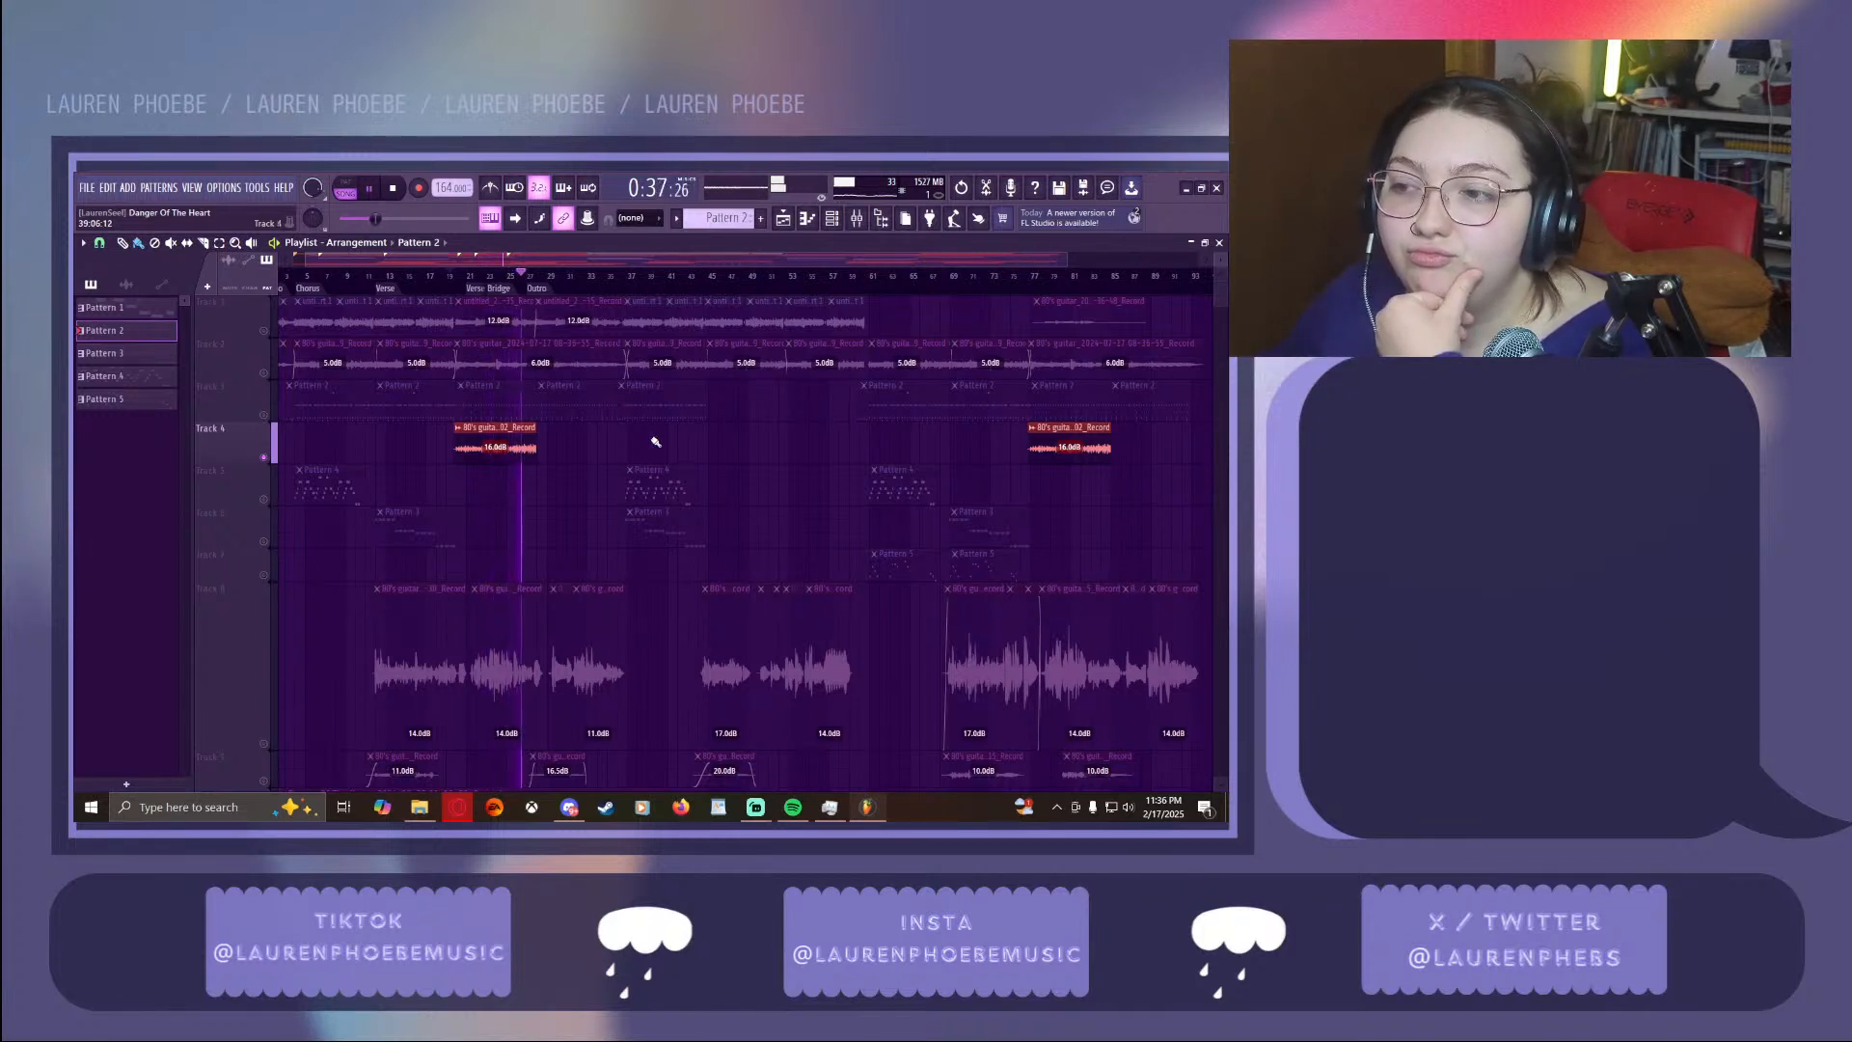
Bring up the full-size mixer, open the Fruity Multiband Compressor on the Acoustic Main channel, and get it out of the way
{"action": "left_click", "coordinate": [857, 218]}
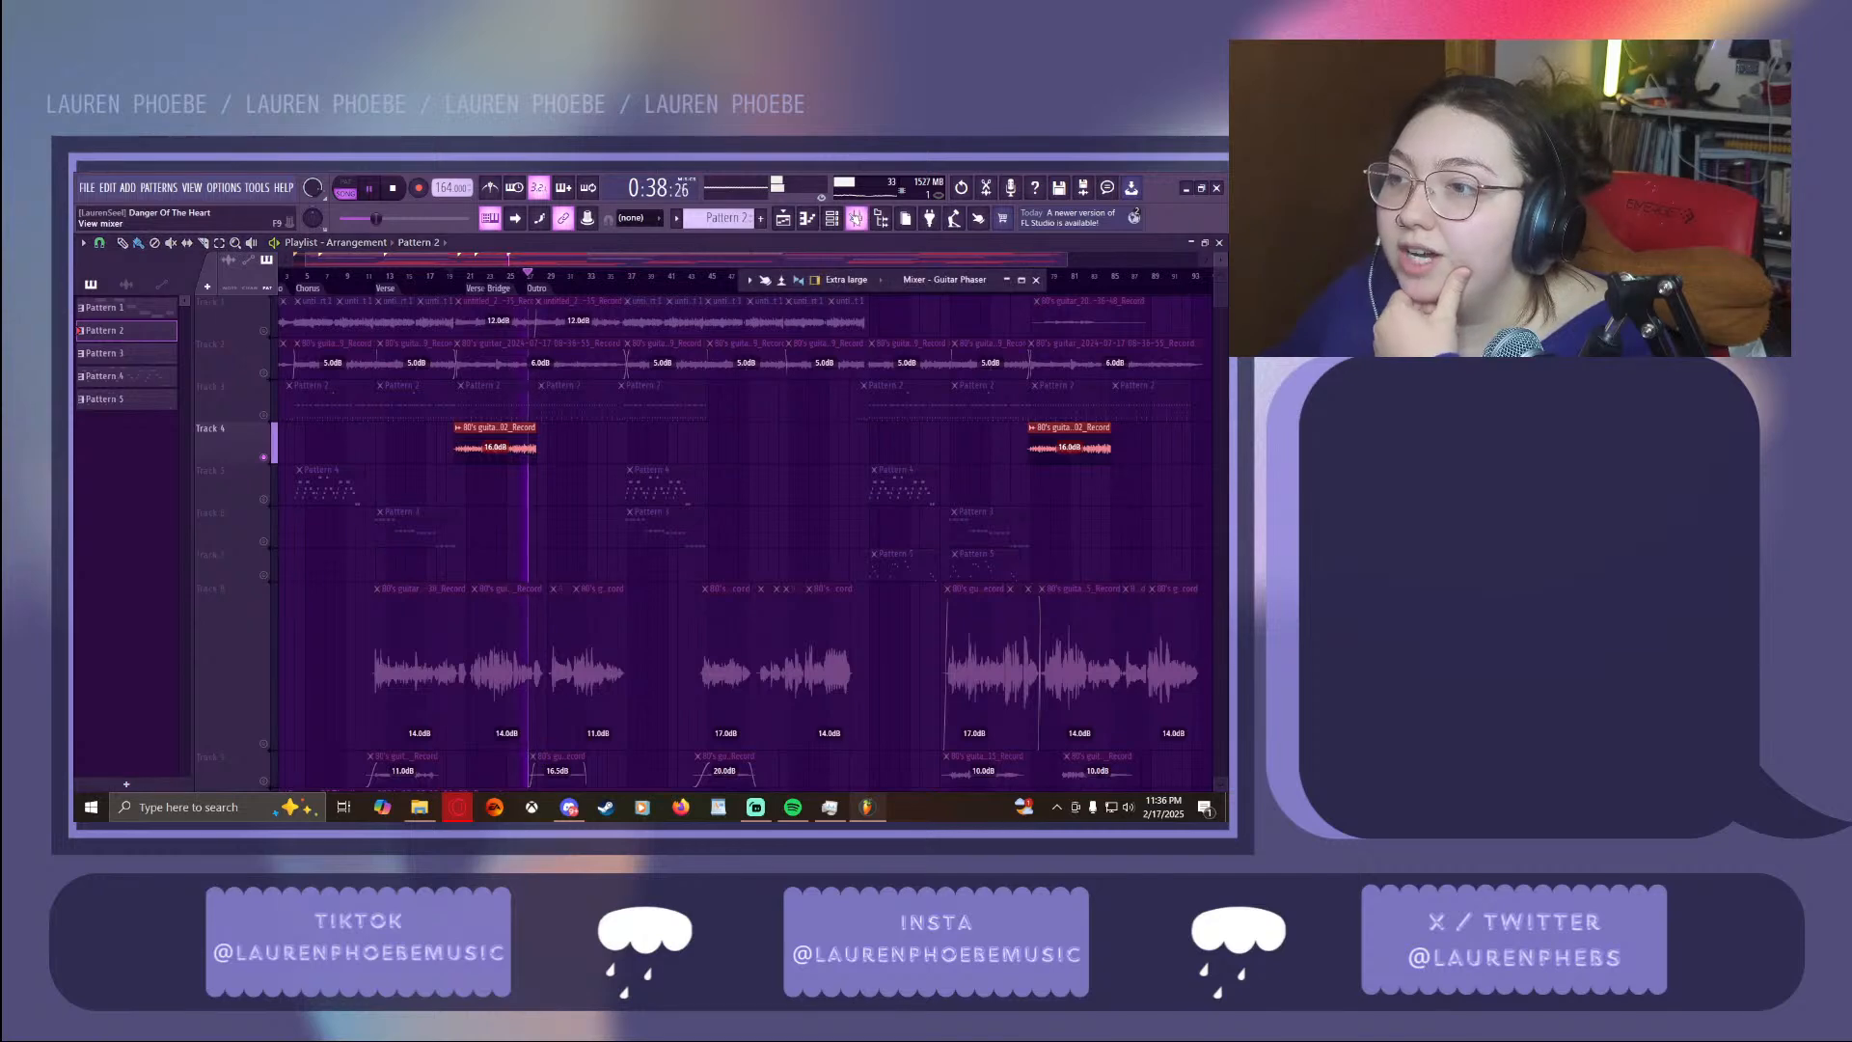
{"action": "left_click", "coordinate": [1024, 280]}
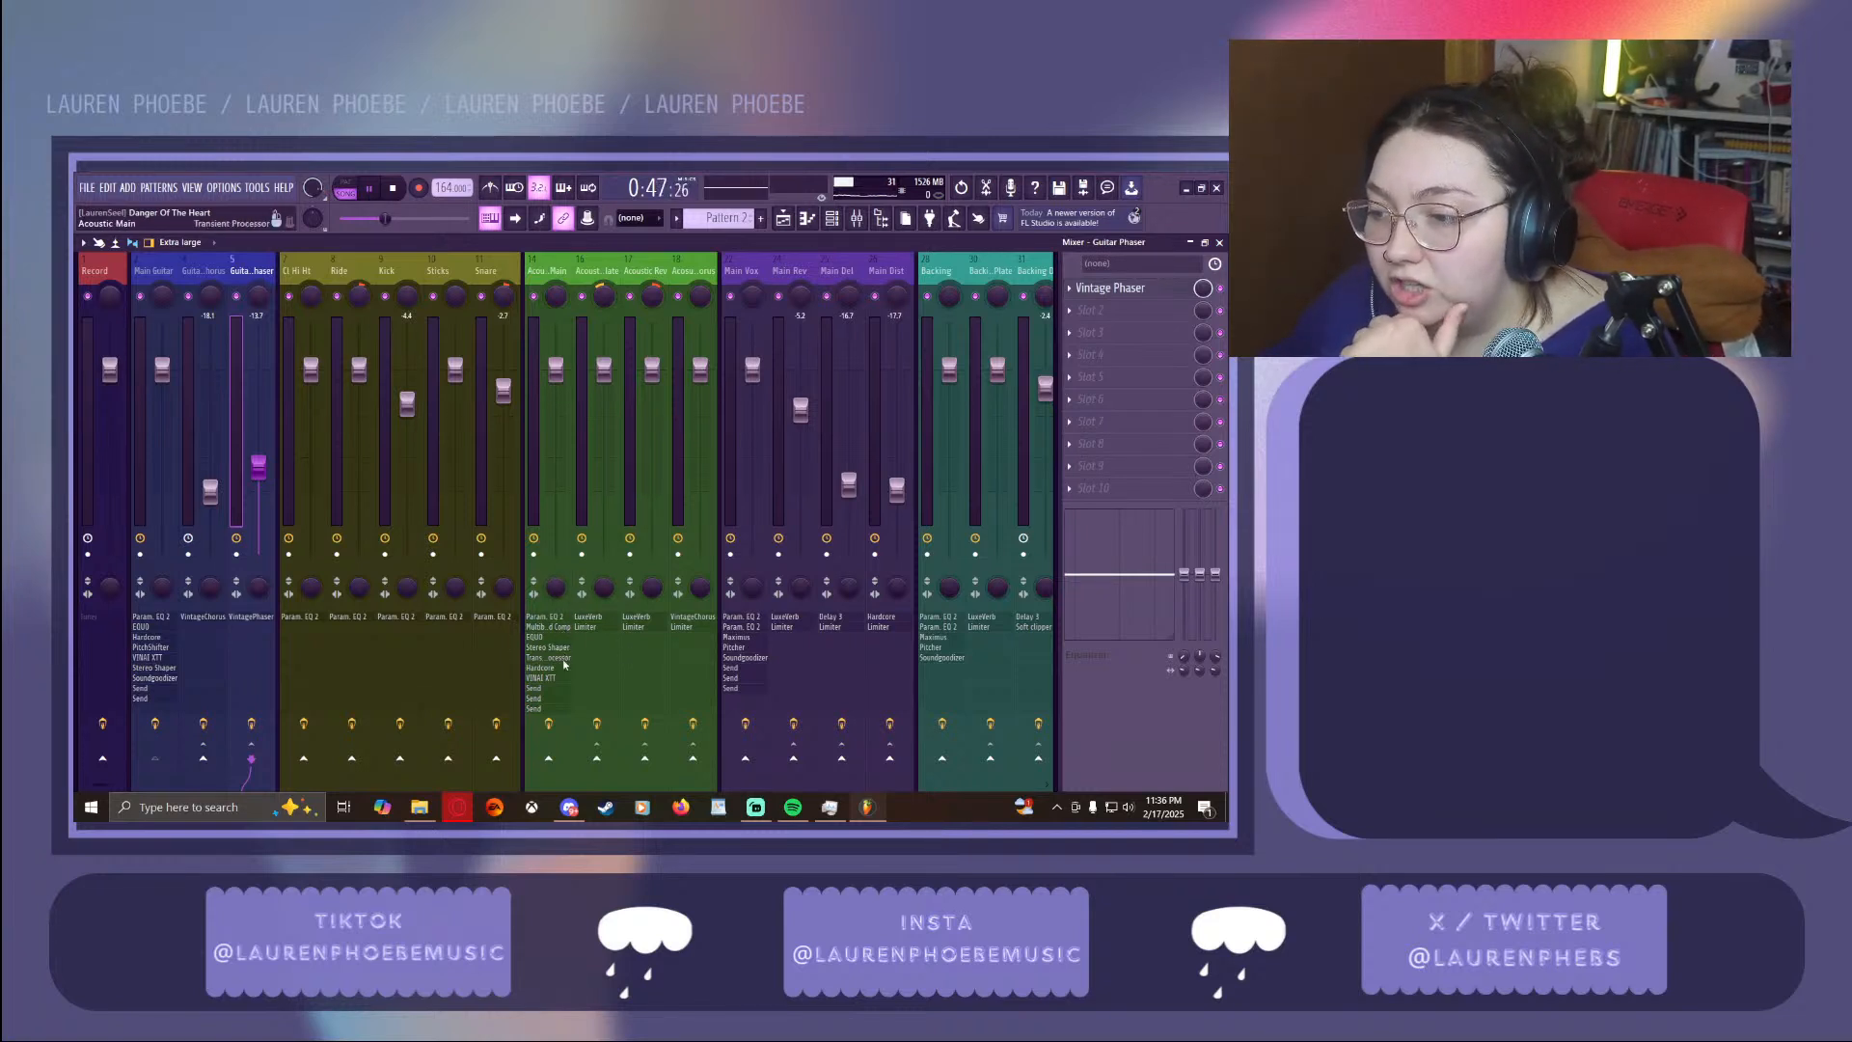
{"action": "left_click", "coordinate": [564, 628]}
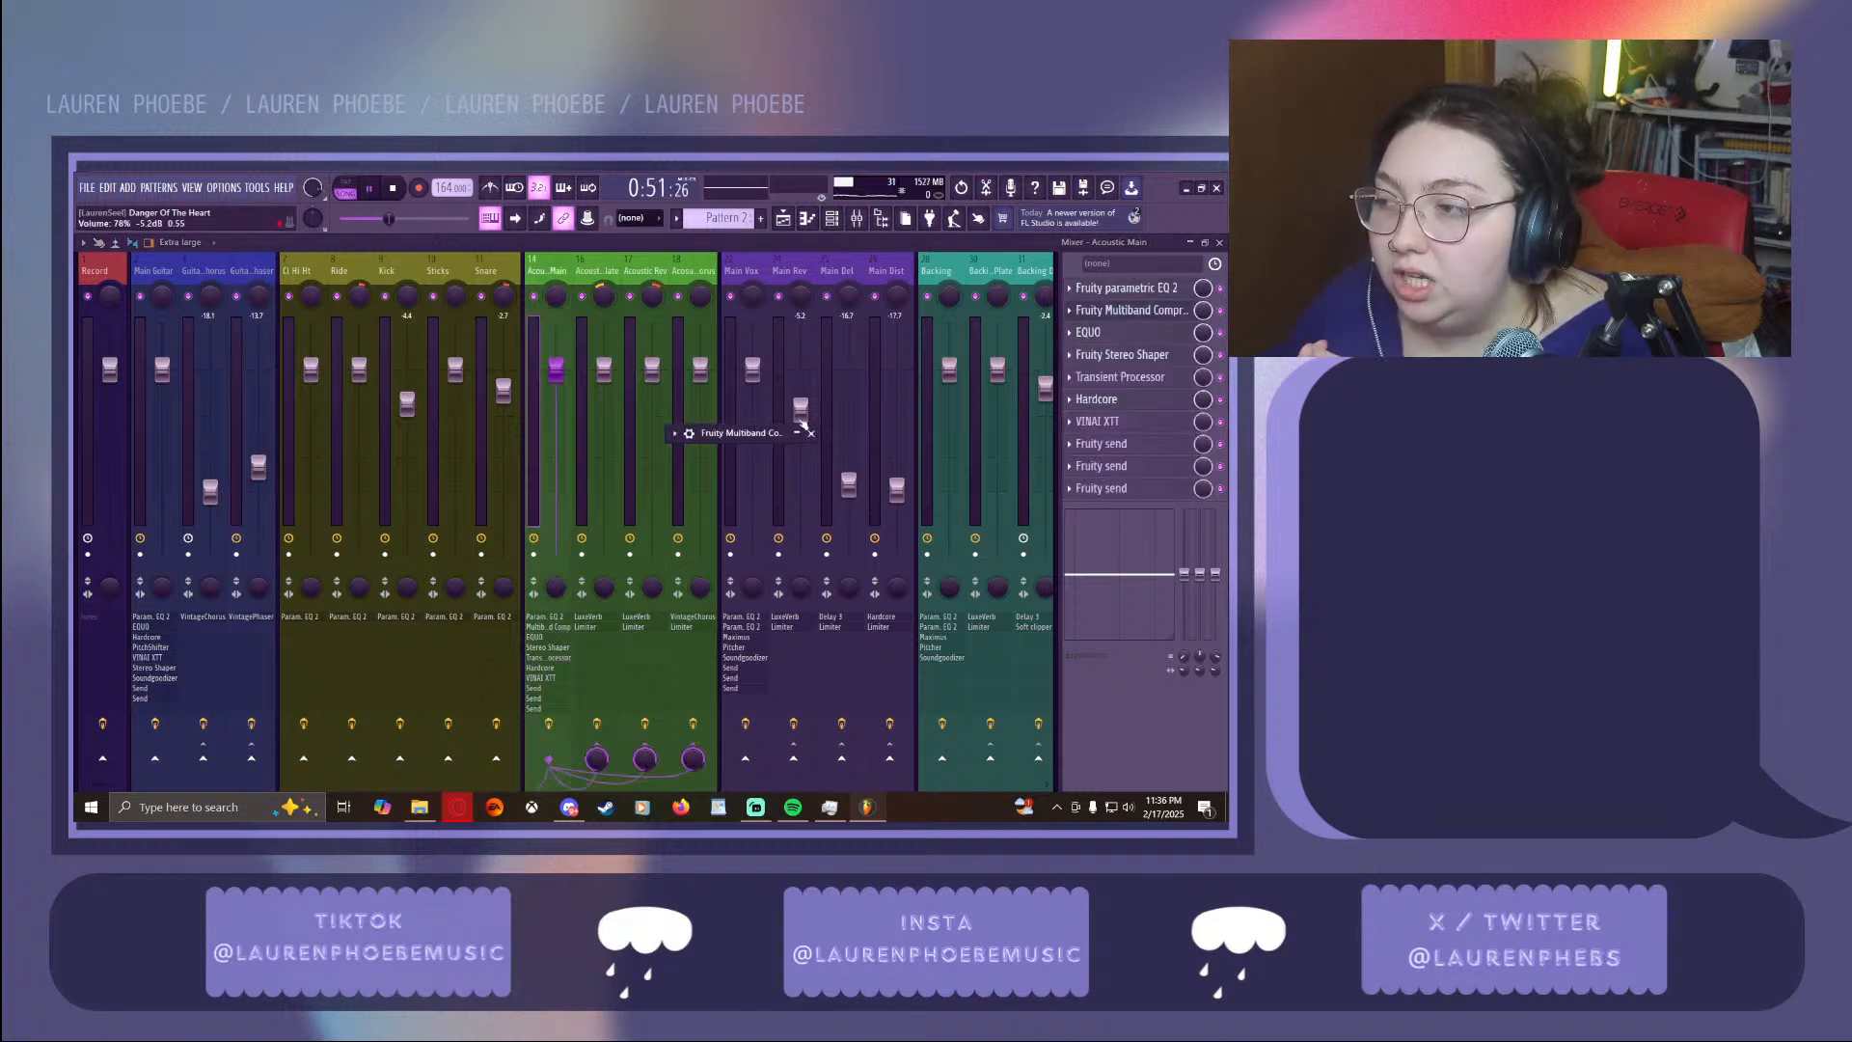
{"action": "left_click", "coordinate": [797, 432]}
{"action": "left_click", "coordinate": [810, 432]}
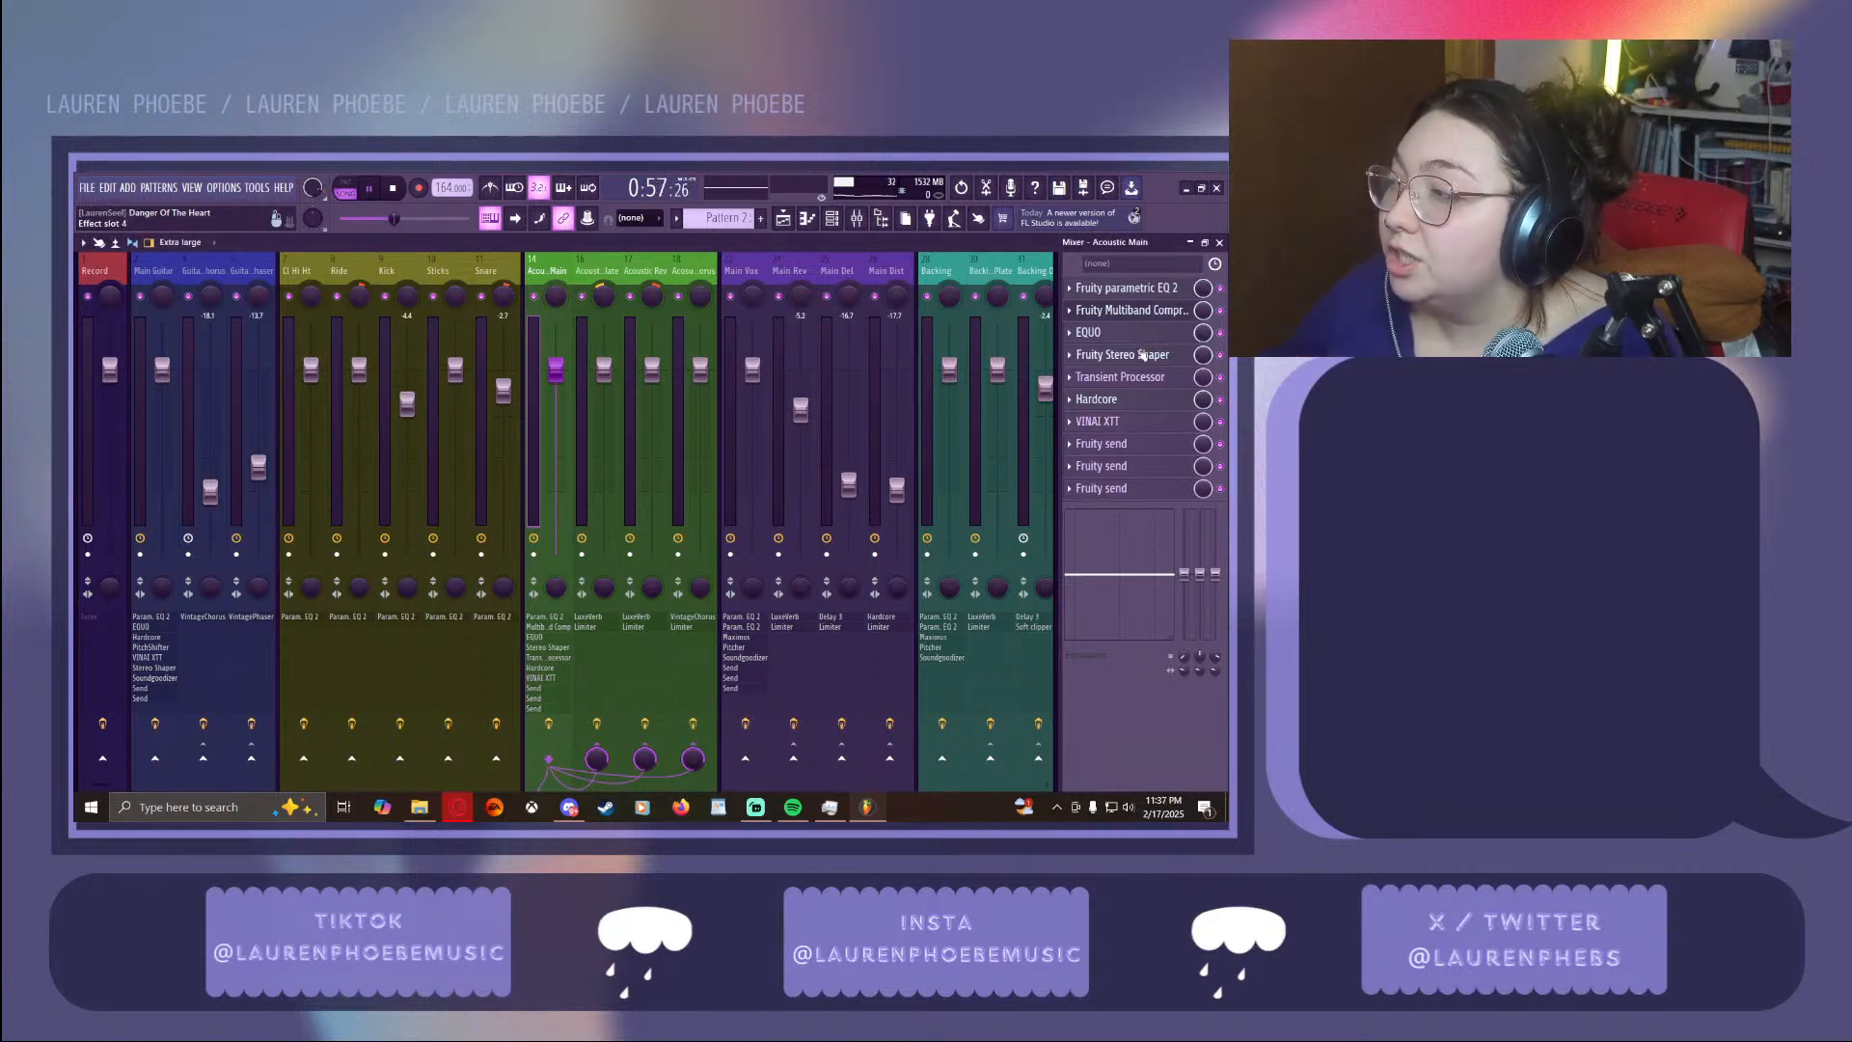
Examine the Transient Processor settings on the Acoustic Main channel, and close the plugin
{"action": "left_click", "coordinate": [1129, 378]}
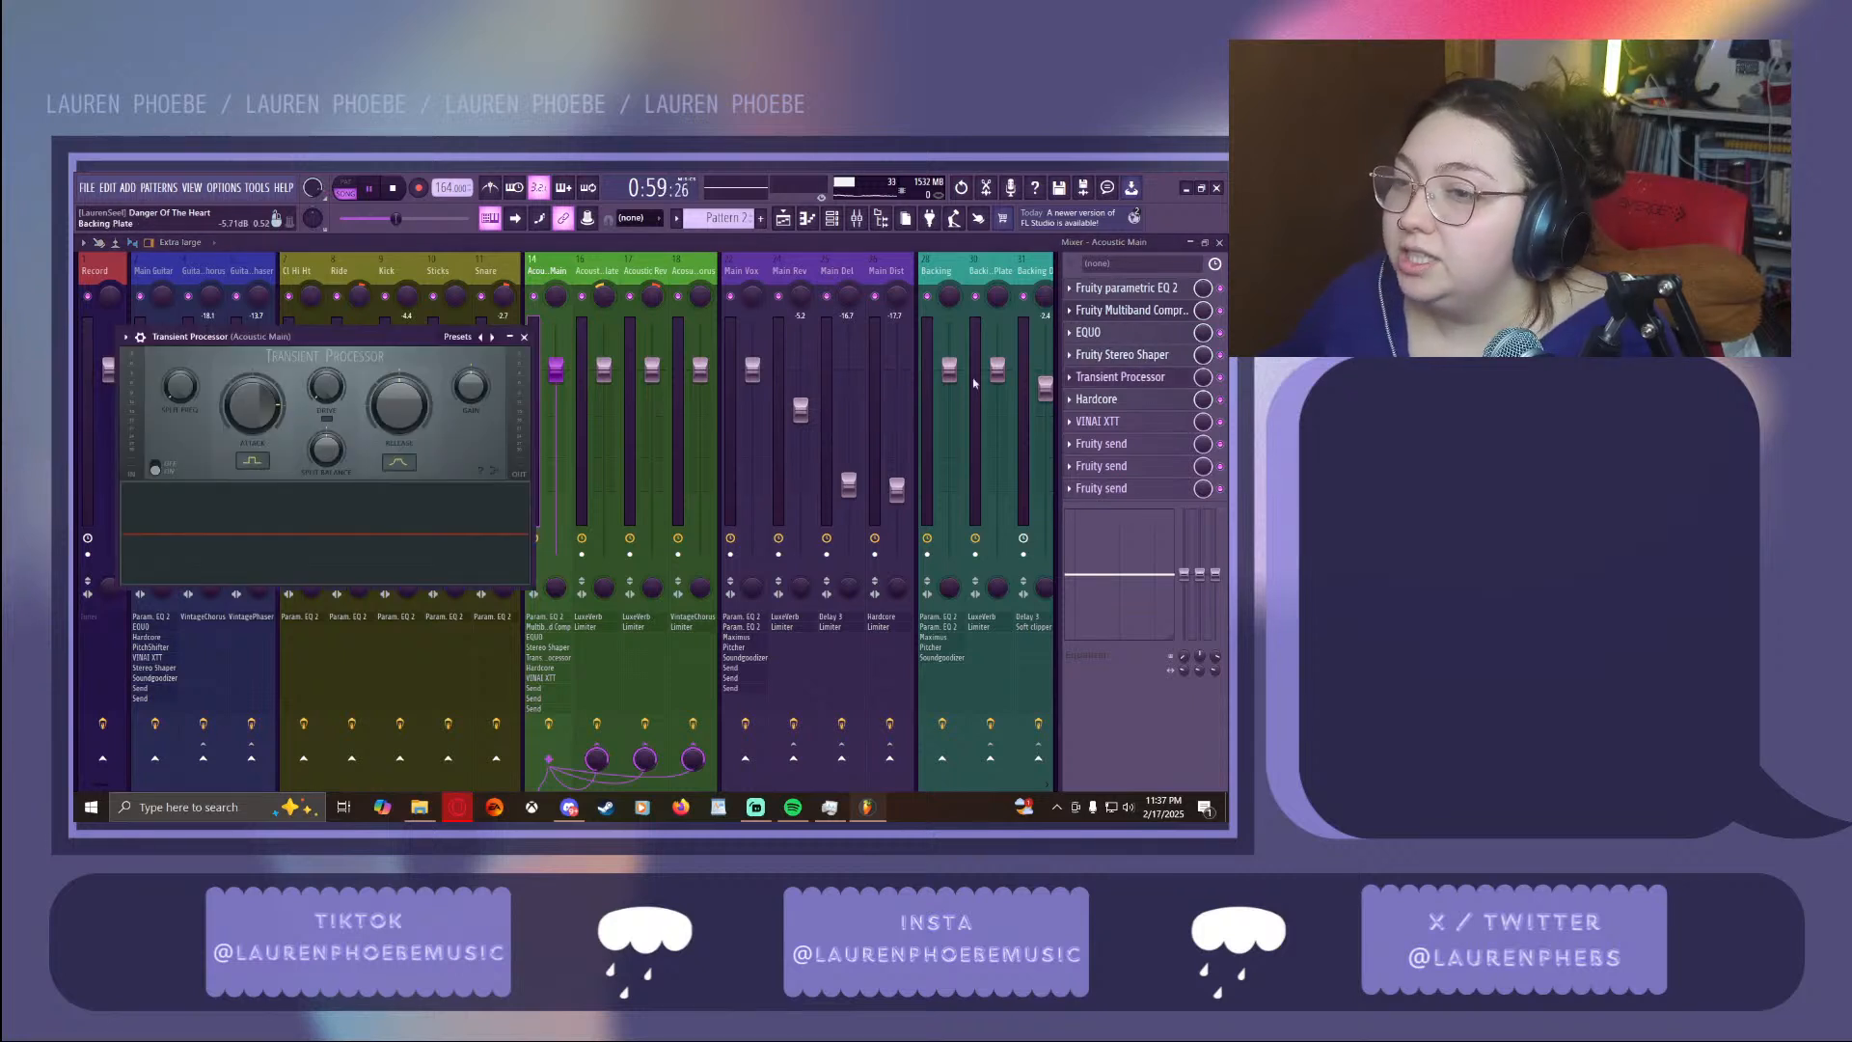
{"action": "left_click_drag", "start_coordinate": [338, 334], "coordinate": [469, 327]}
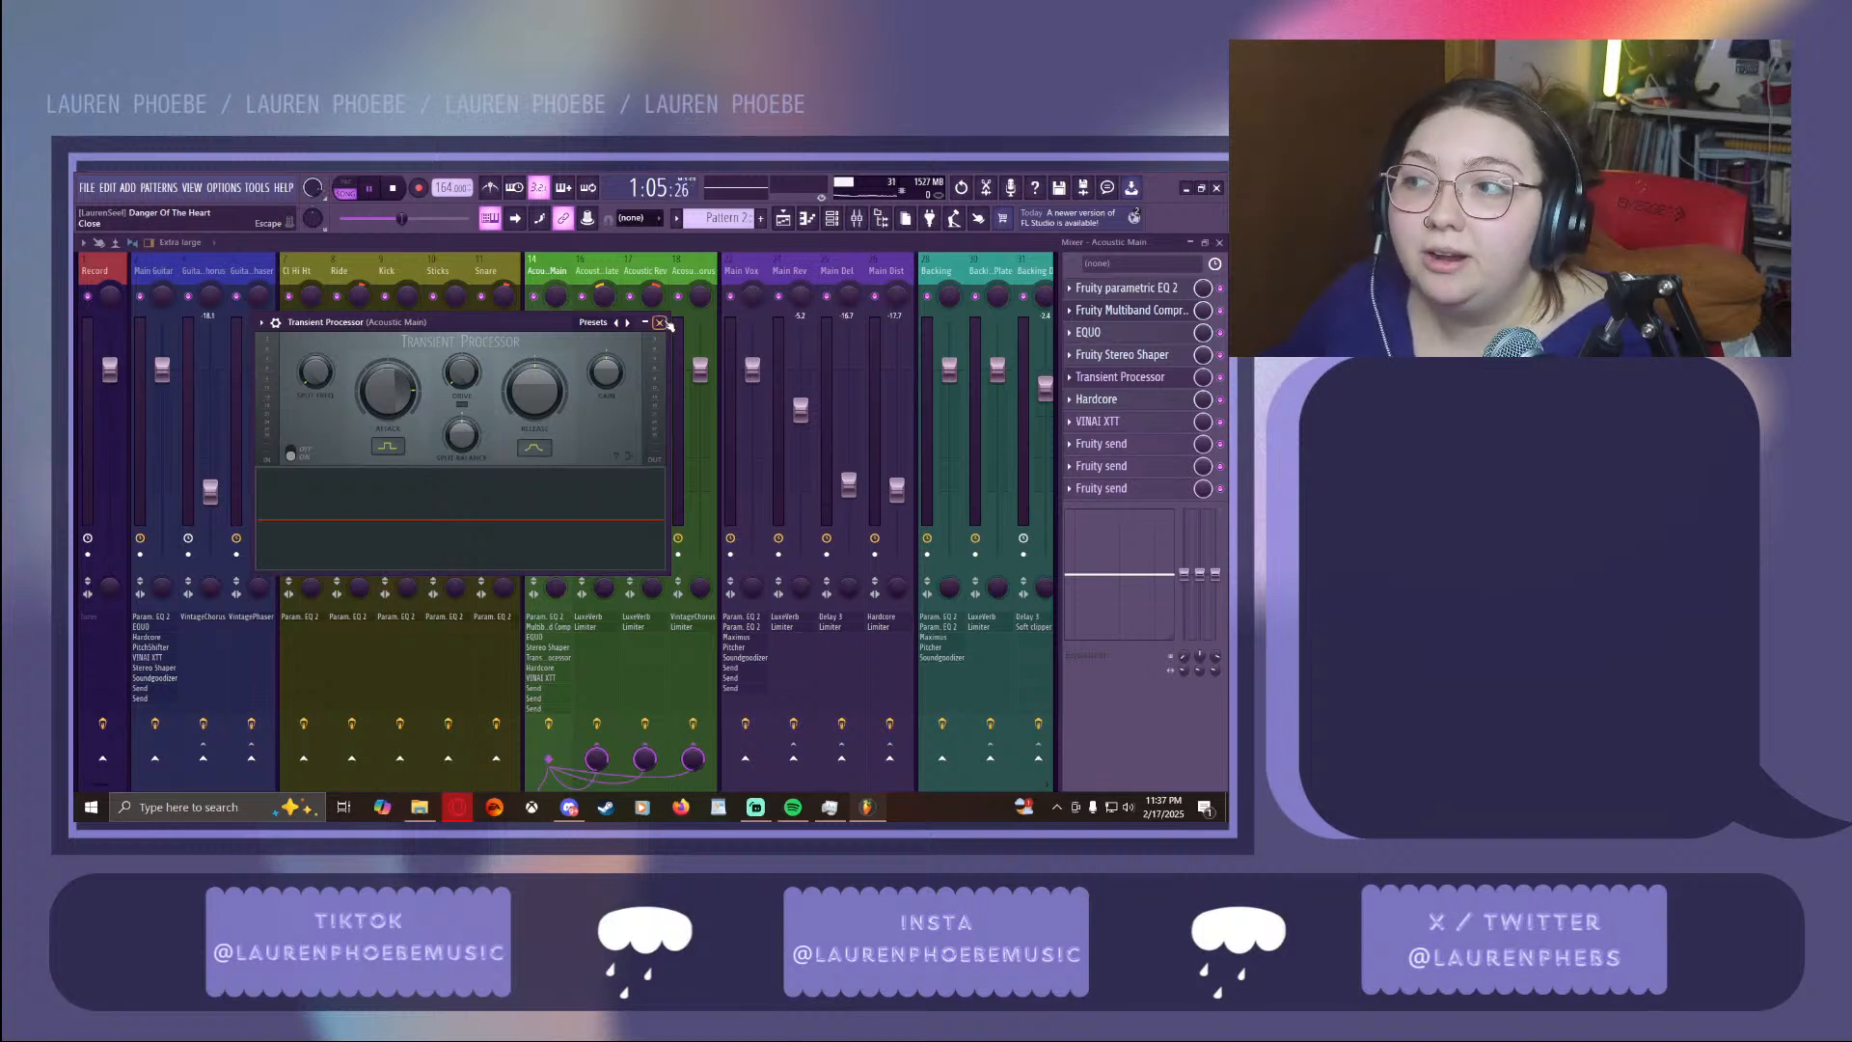
{"action": "left_click", "coordinate": [661, 321]}
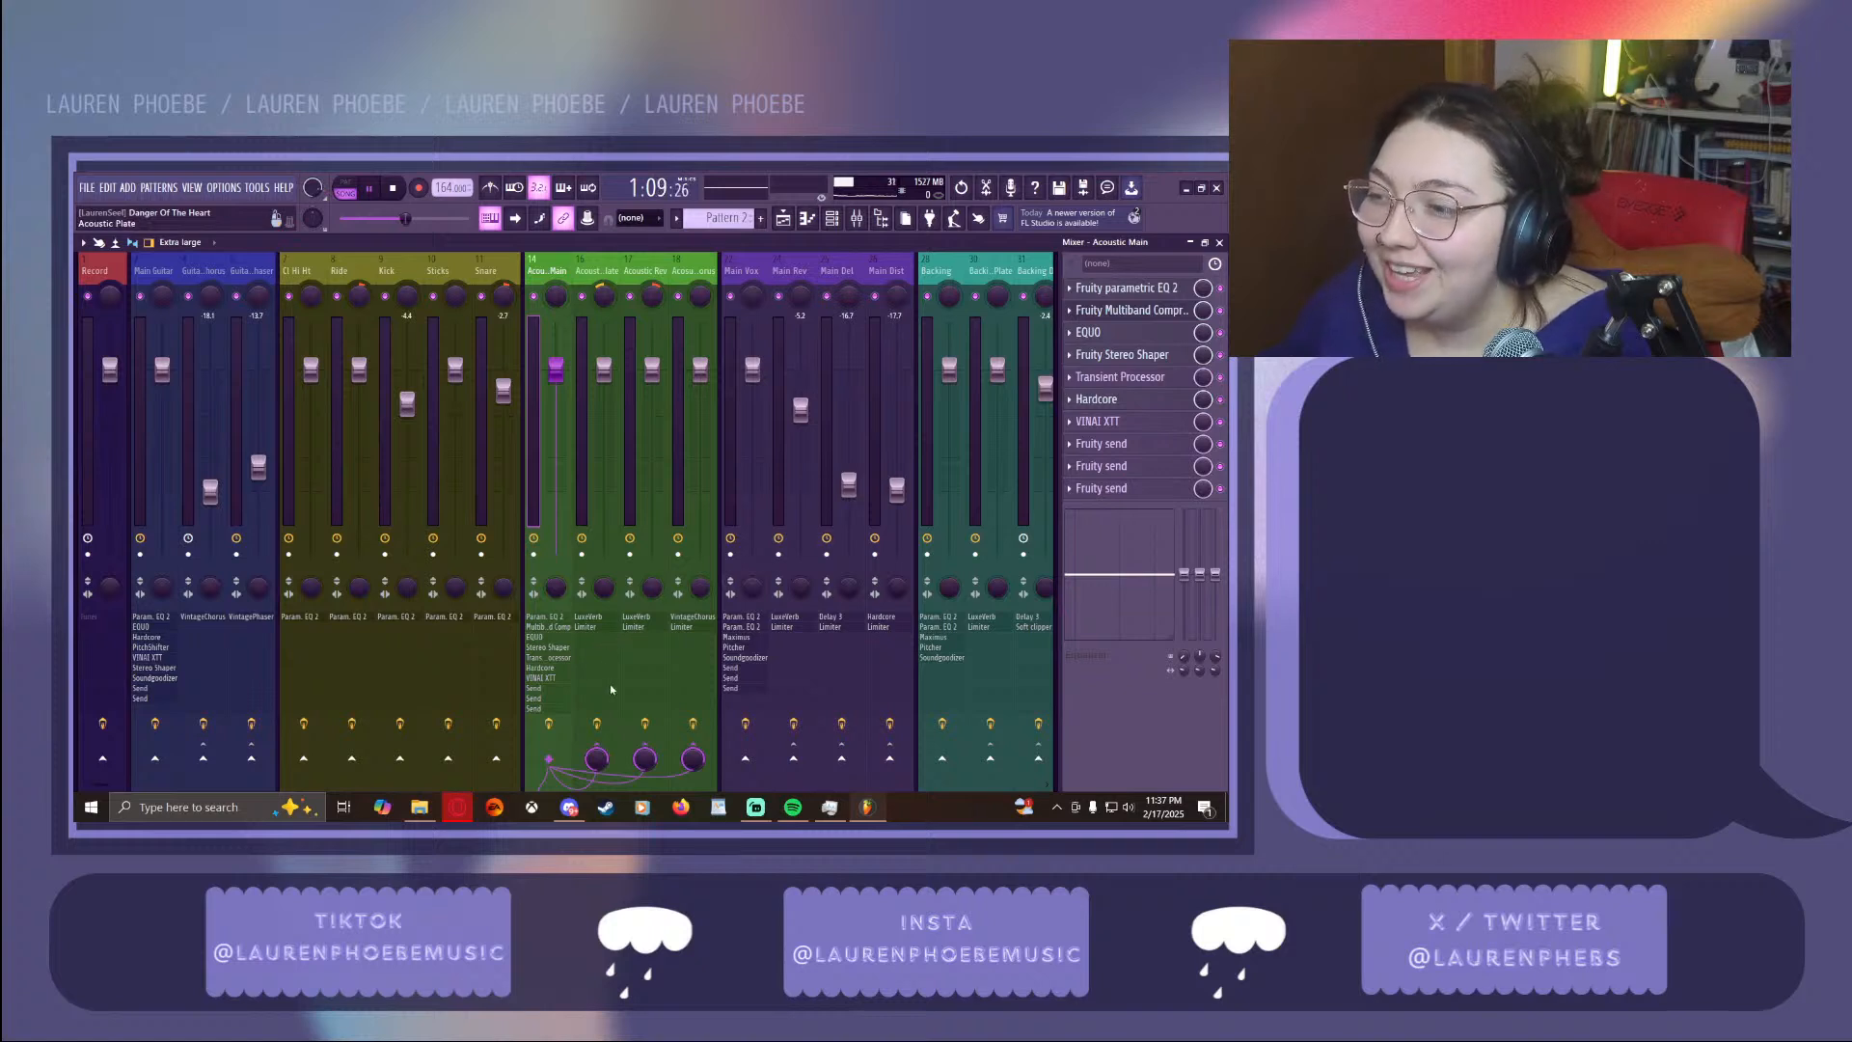
Review the LuxeVerb effect on the Acoustic Plate channel, and close both the plugin and the mixer
{"action": "left_click", "coordinate": [589, 618]}
{"action": "left_click", "coordinate": [821, 336]}
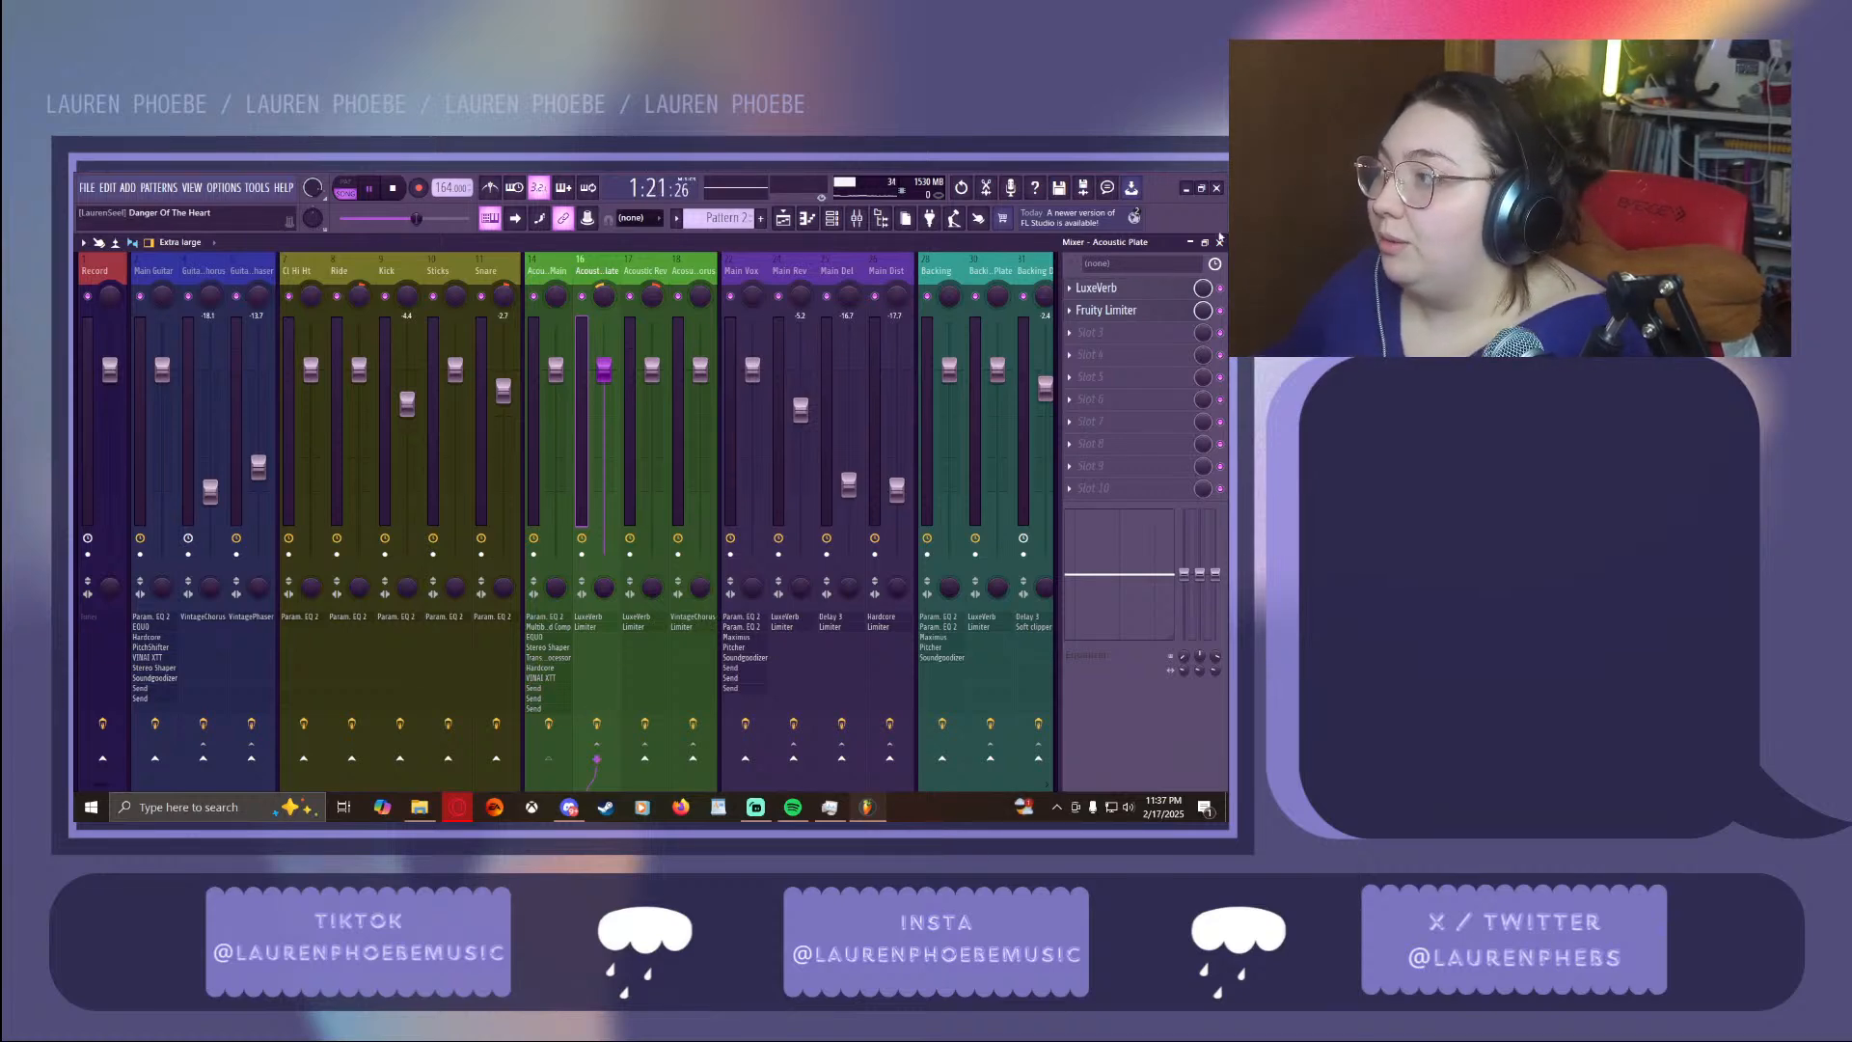
{"action": "left_click", "coordinate": [1221, 243]}
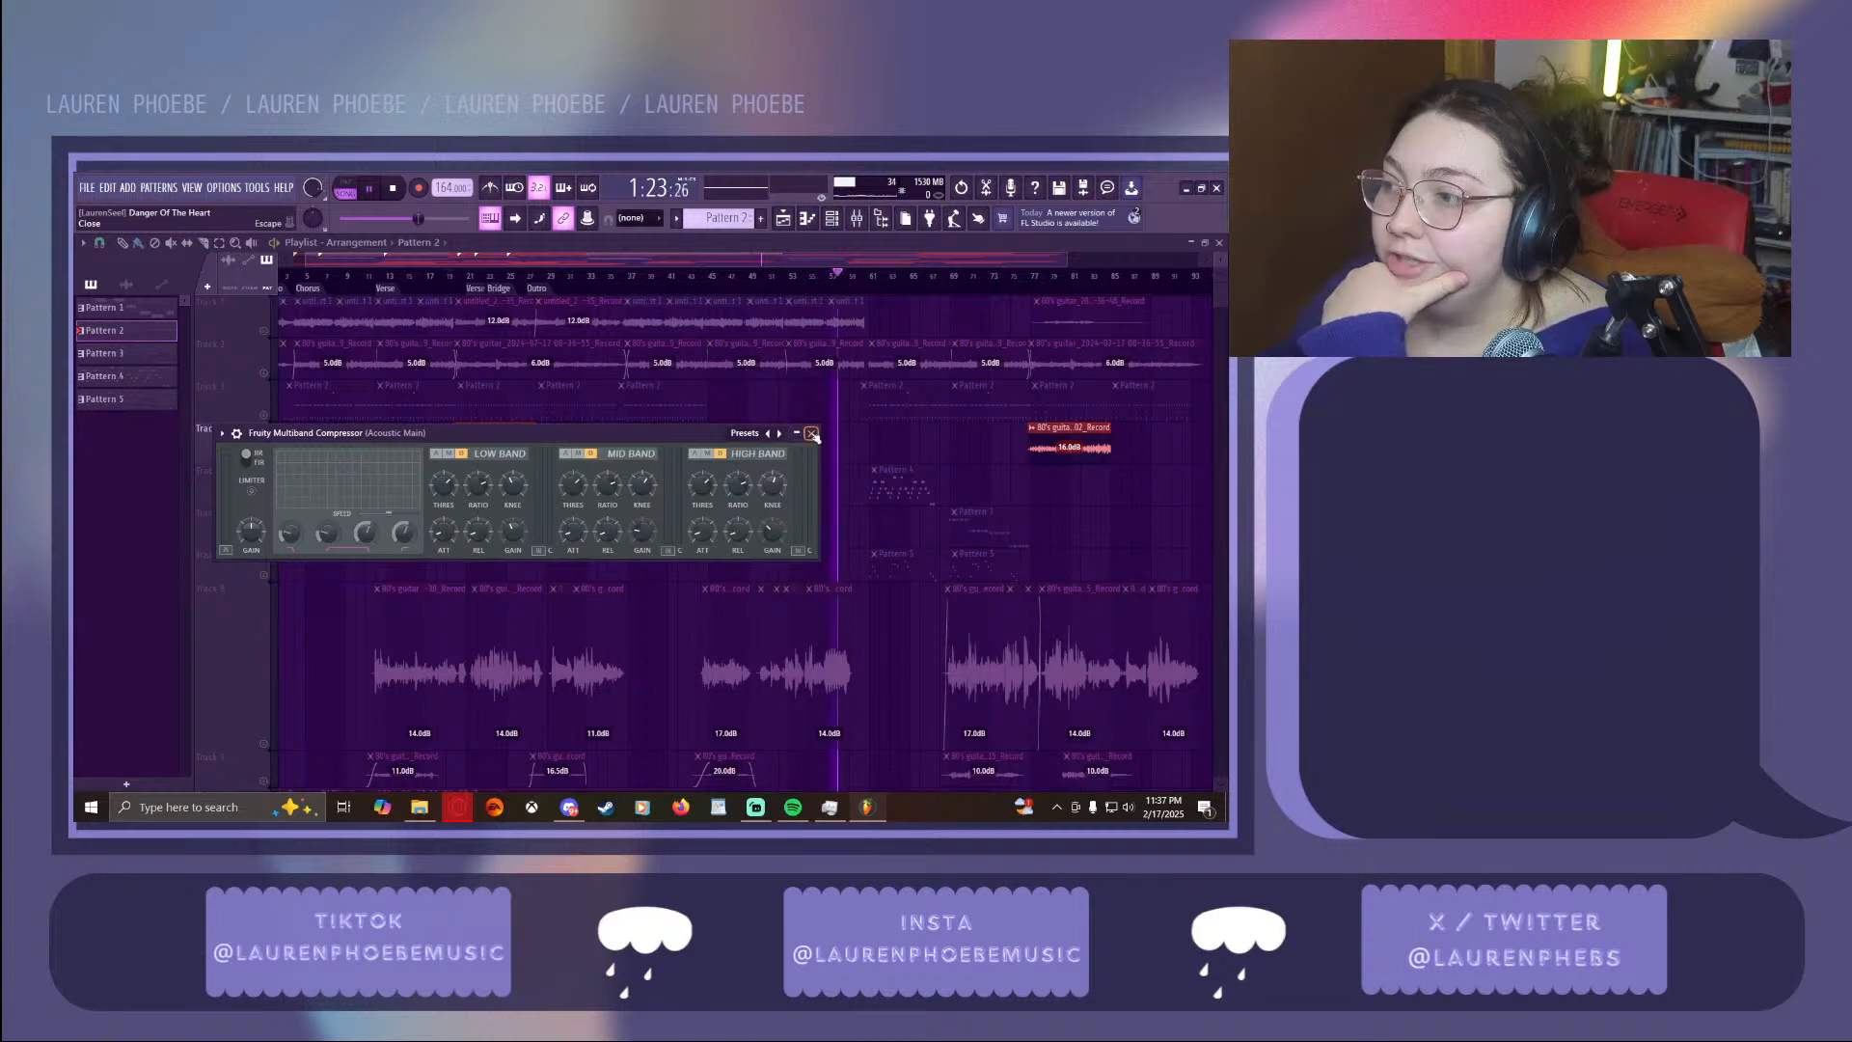
Mute Track 4 and play Track 5's Pattern 4 clip on its own from the Chorus marker
{"action": "left_click", "coordinate": [264, 458]}
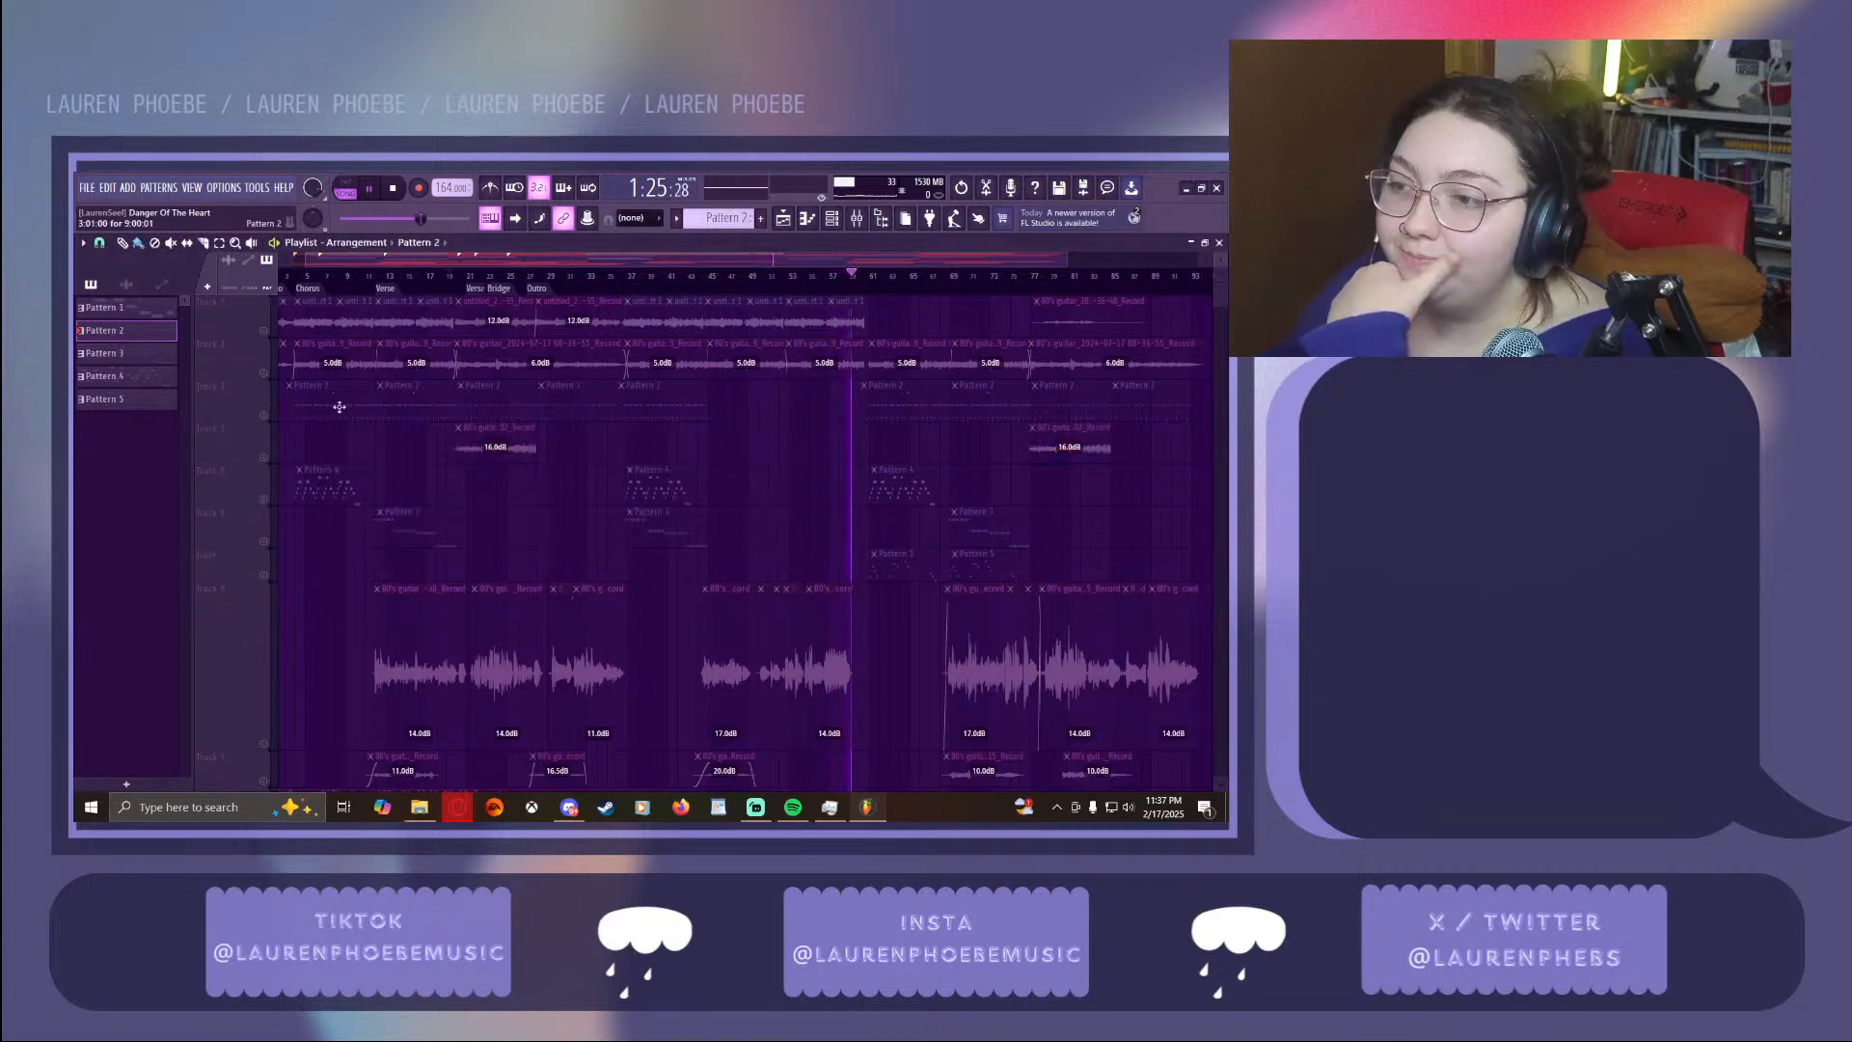
{"action": "left_click", "coordinate": [329, 288]}
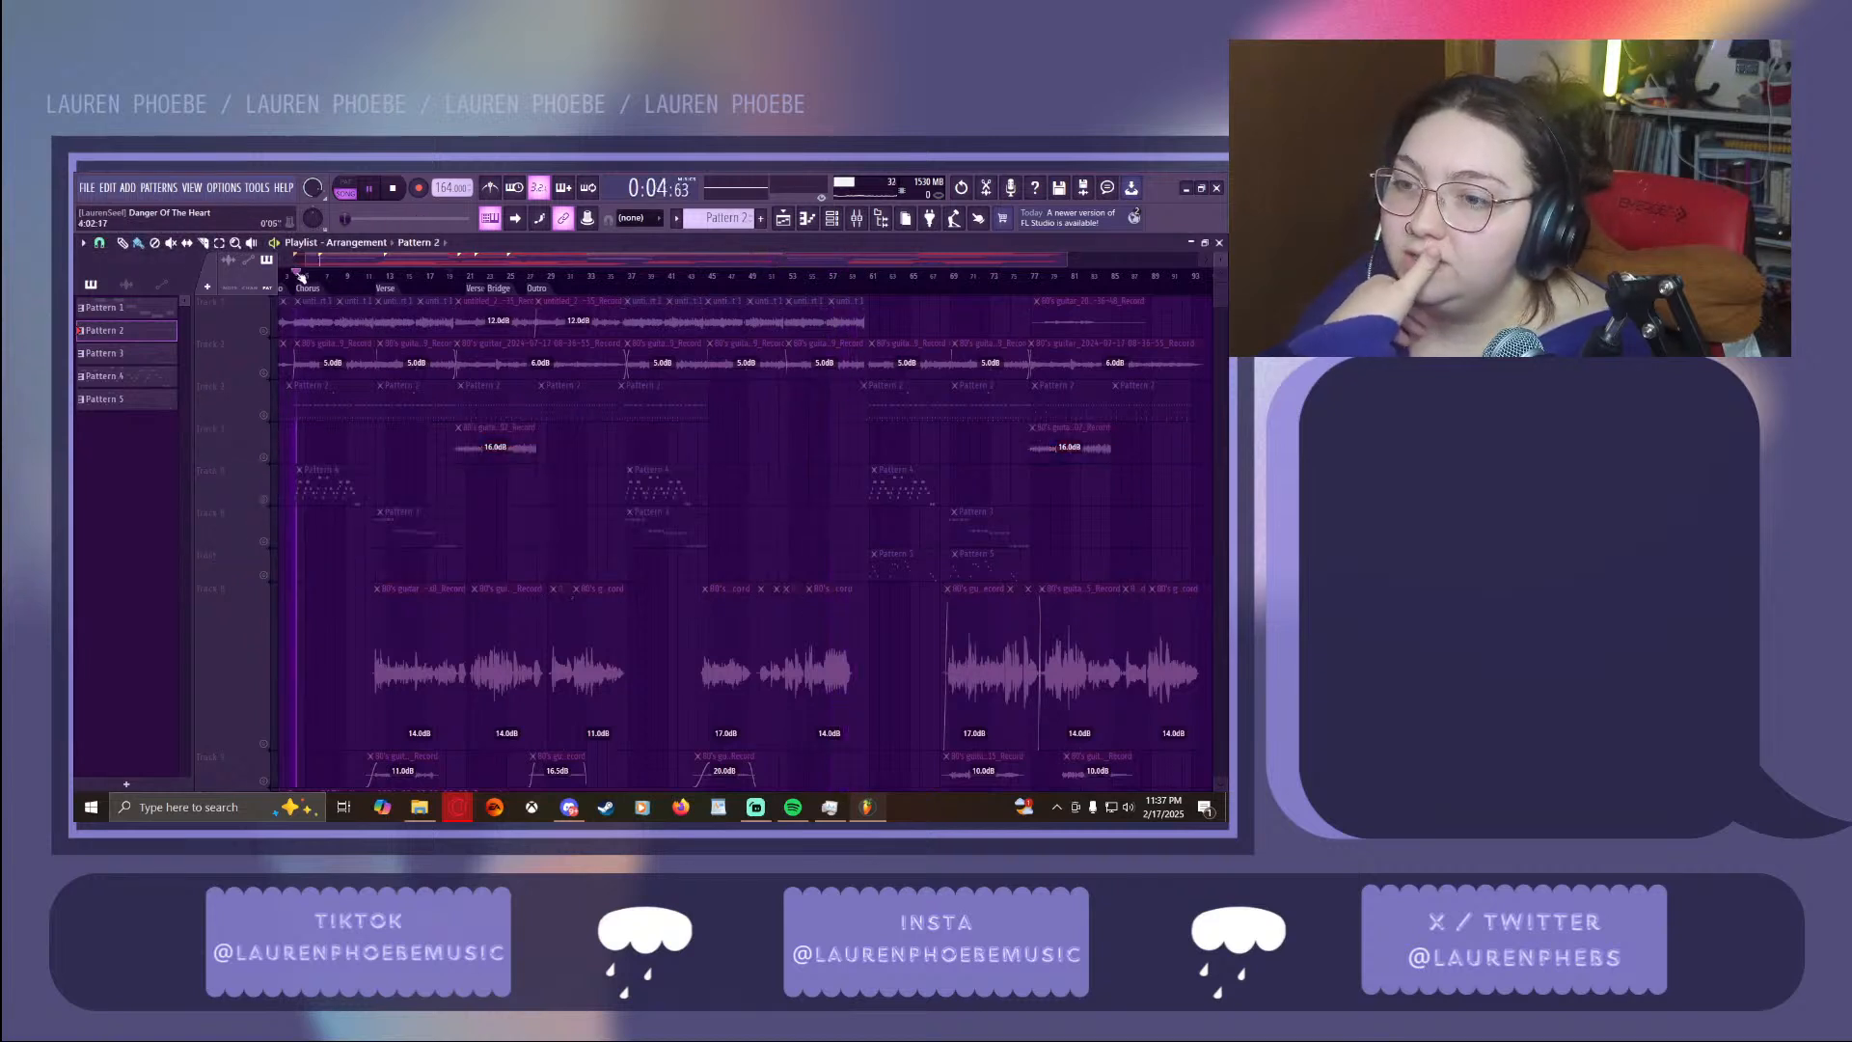
{"action": "left_click", "coordinate": [263, 499]}
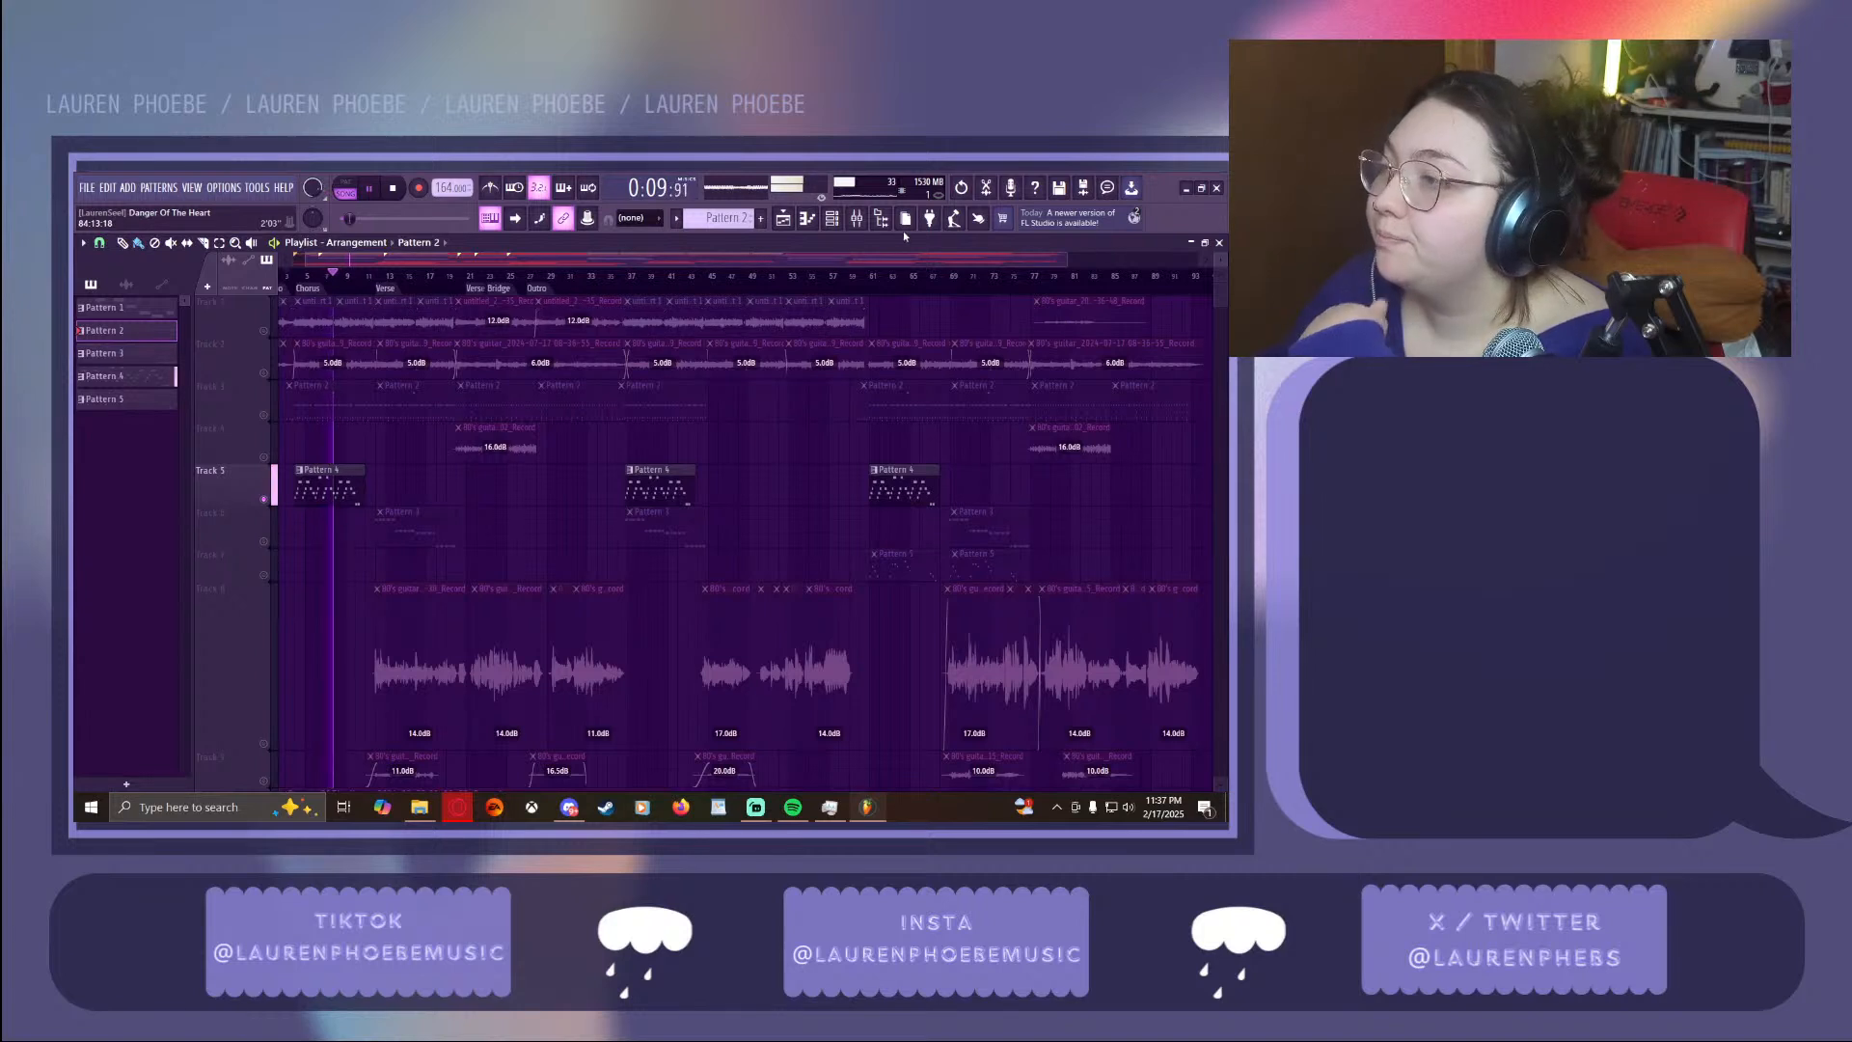
Open the channel rack and set its channel filter to All
{"action": "left_click", "coordinate": [831, 219]}
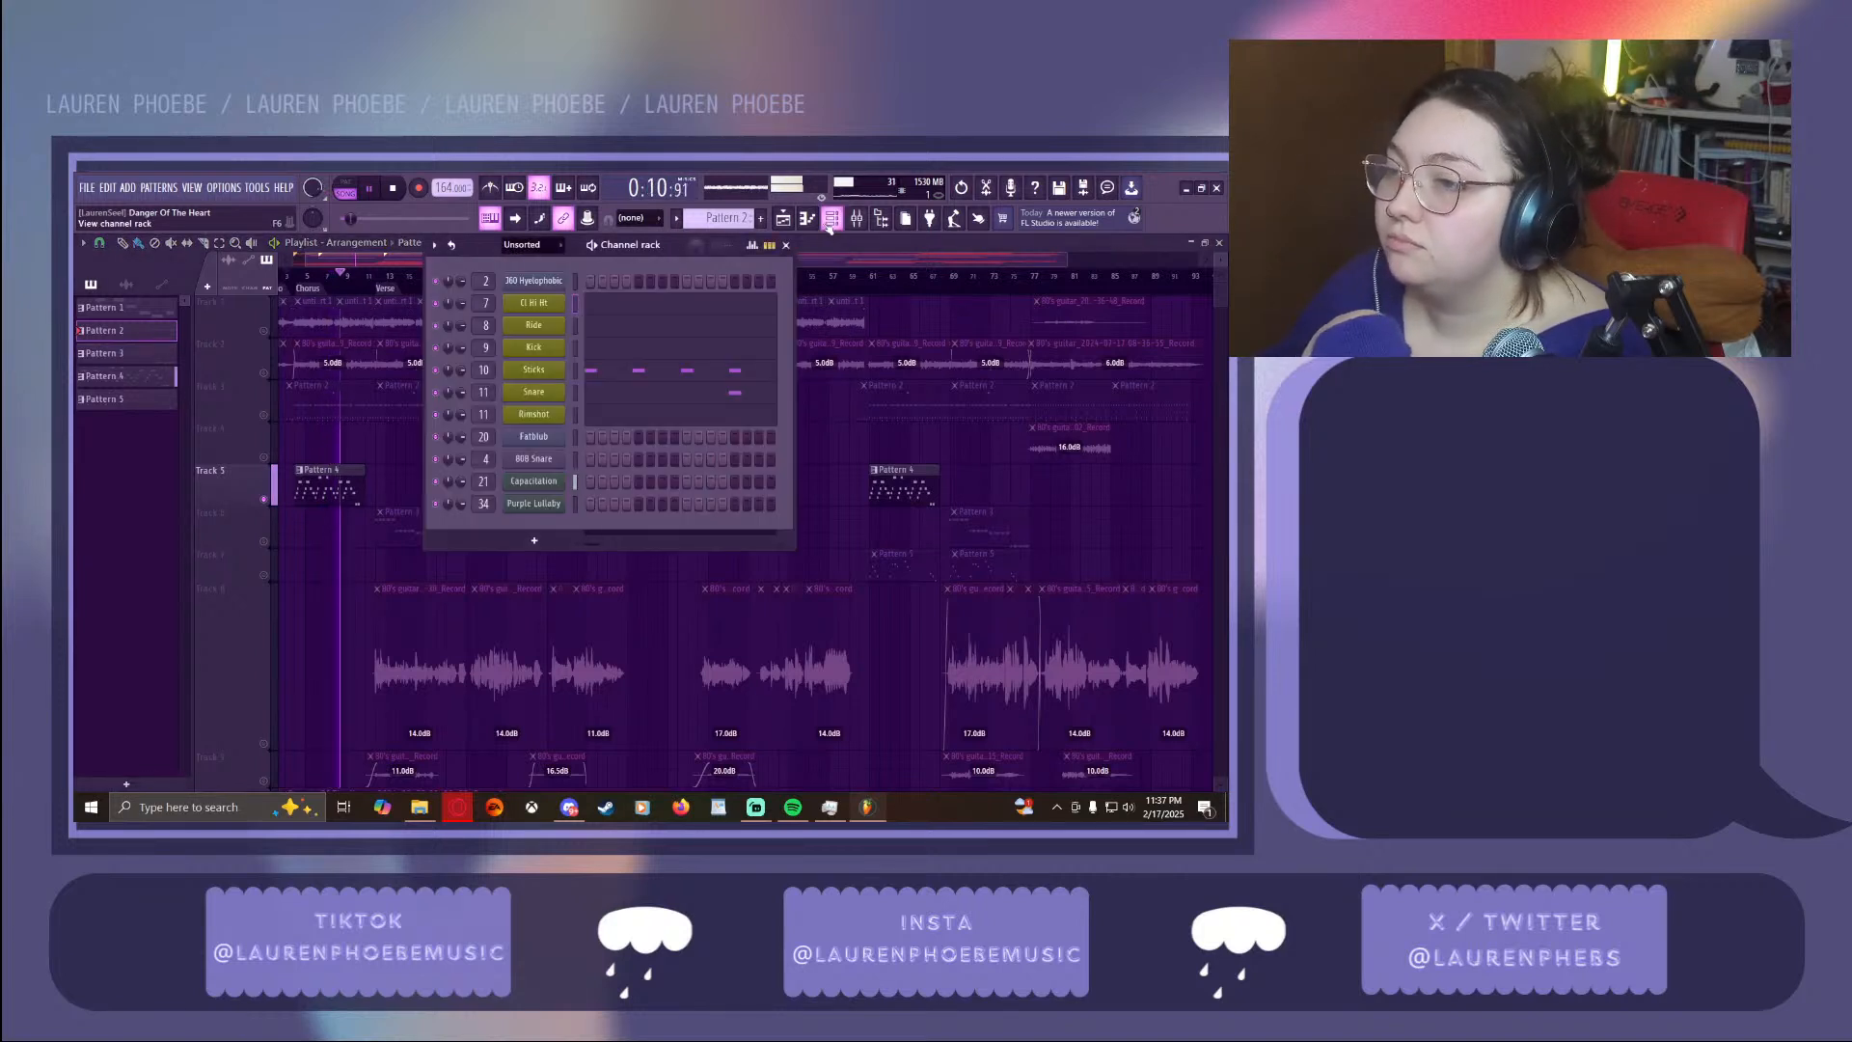
{"action": "left_click", "coordinate": [531, 244]}
{"action": "left_click", "coordinate": [536, 264]}
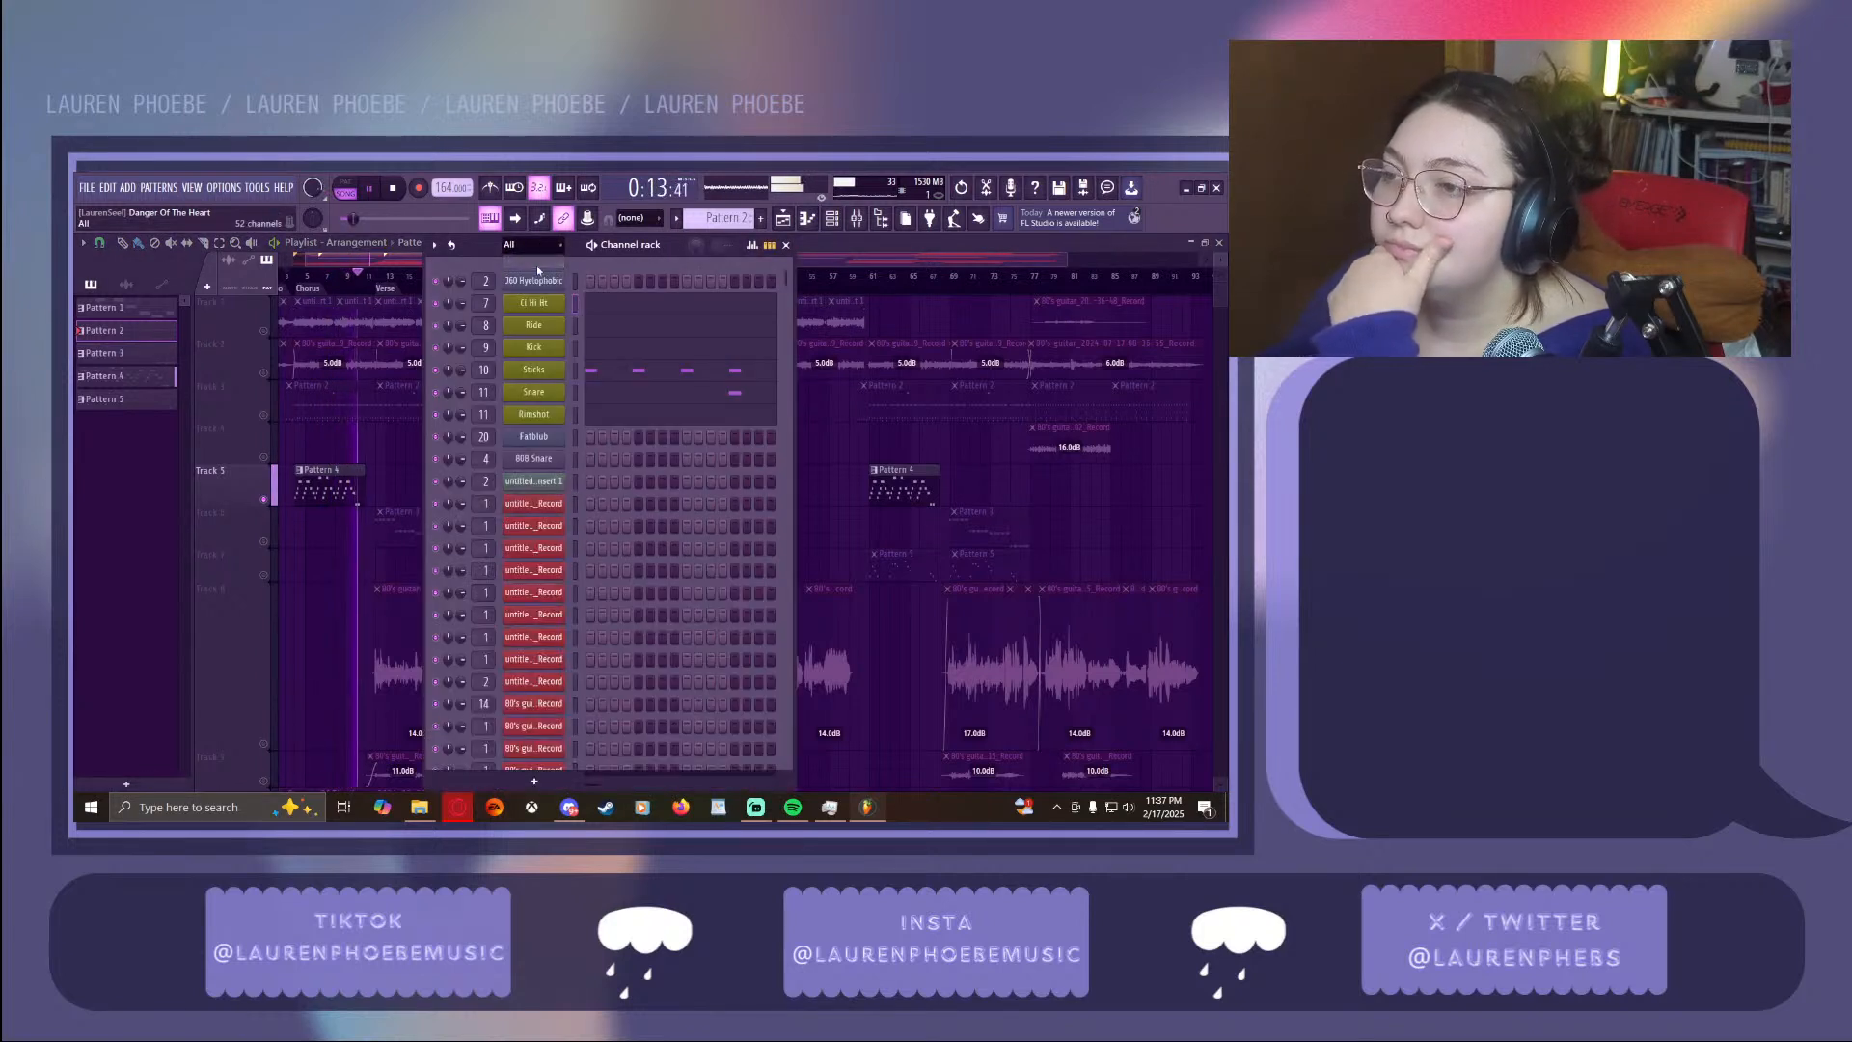
Look through the channel rack contents of Patterns 1, 3, 4 and 5 by making each the active pattern
{"action": "left_click", "coordinate": [697, 218]}
{"action": "left_click", "coordinate": [685, 245]}
{"action": "left_click", "coordinate": [696, 218]}
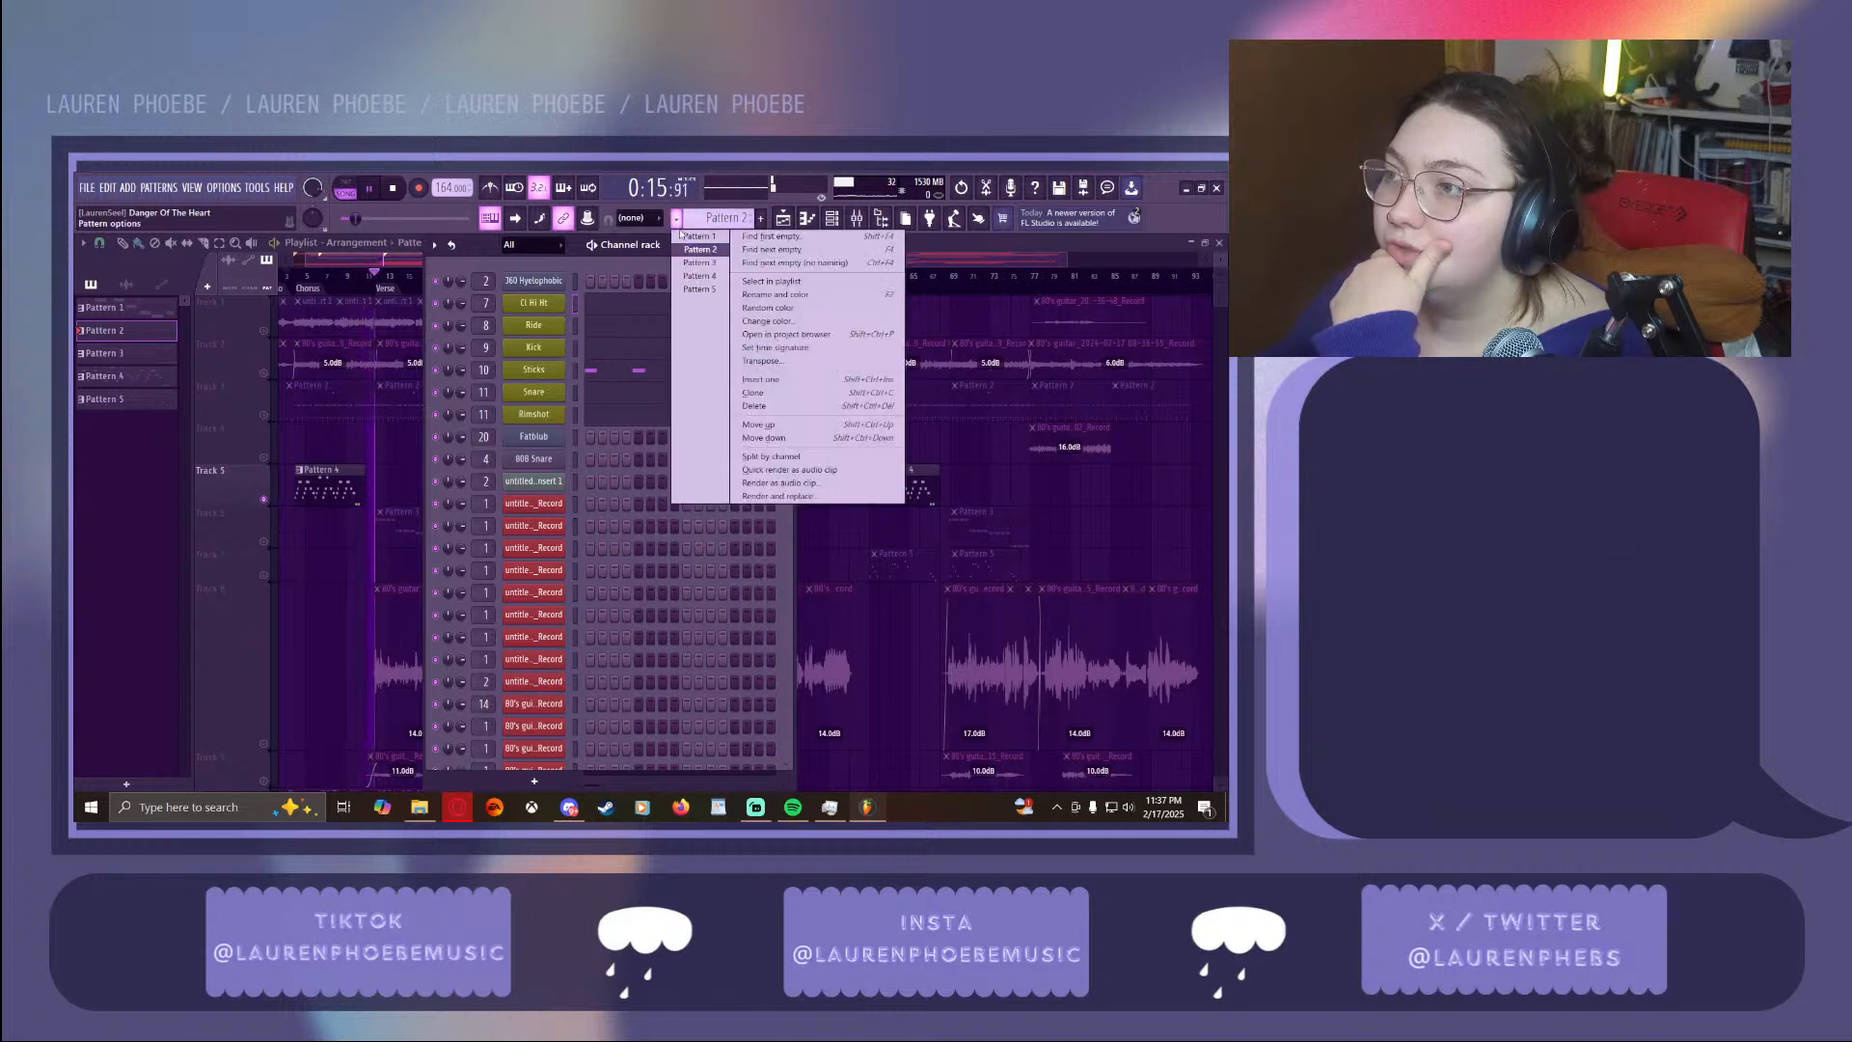
{"action": "left_click", "coordinate": [699, 231]}
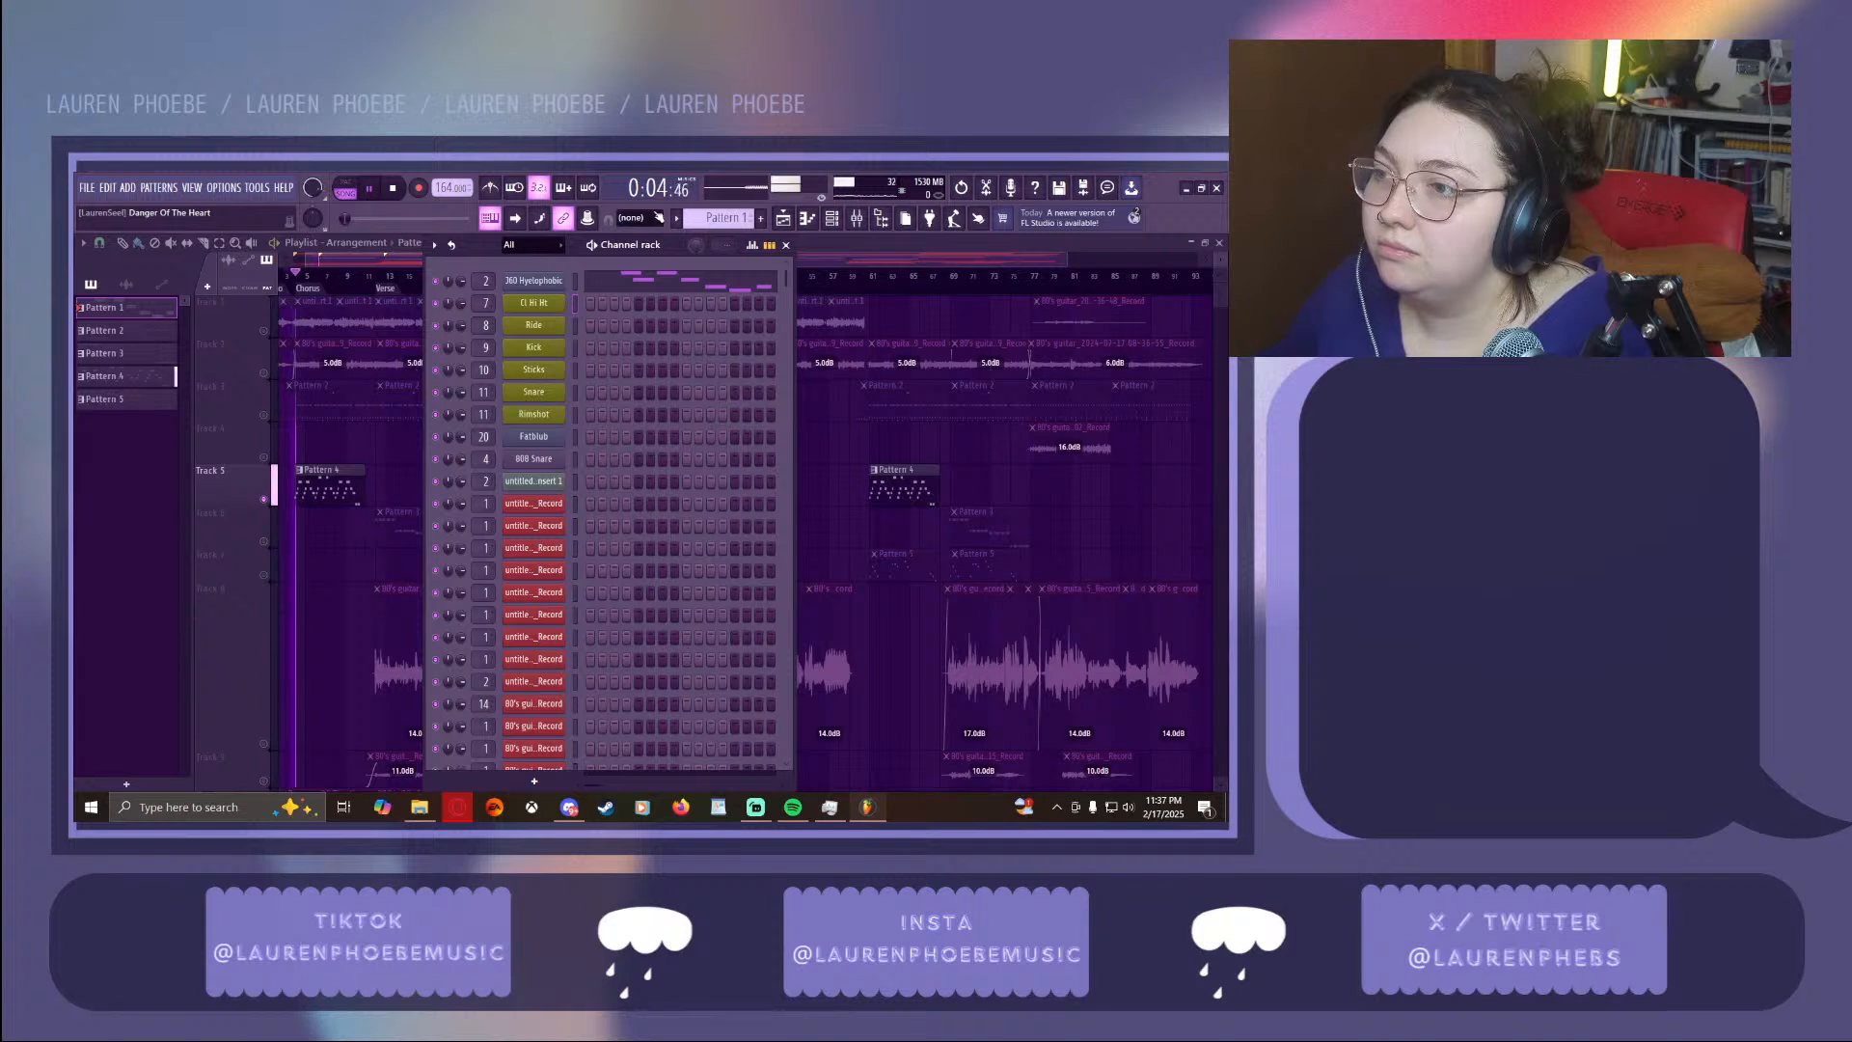
{"action": "left_click", "coordinate": [677, 218]}
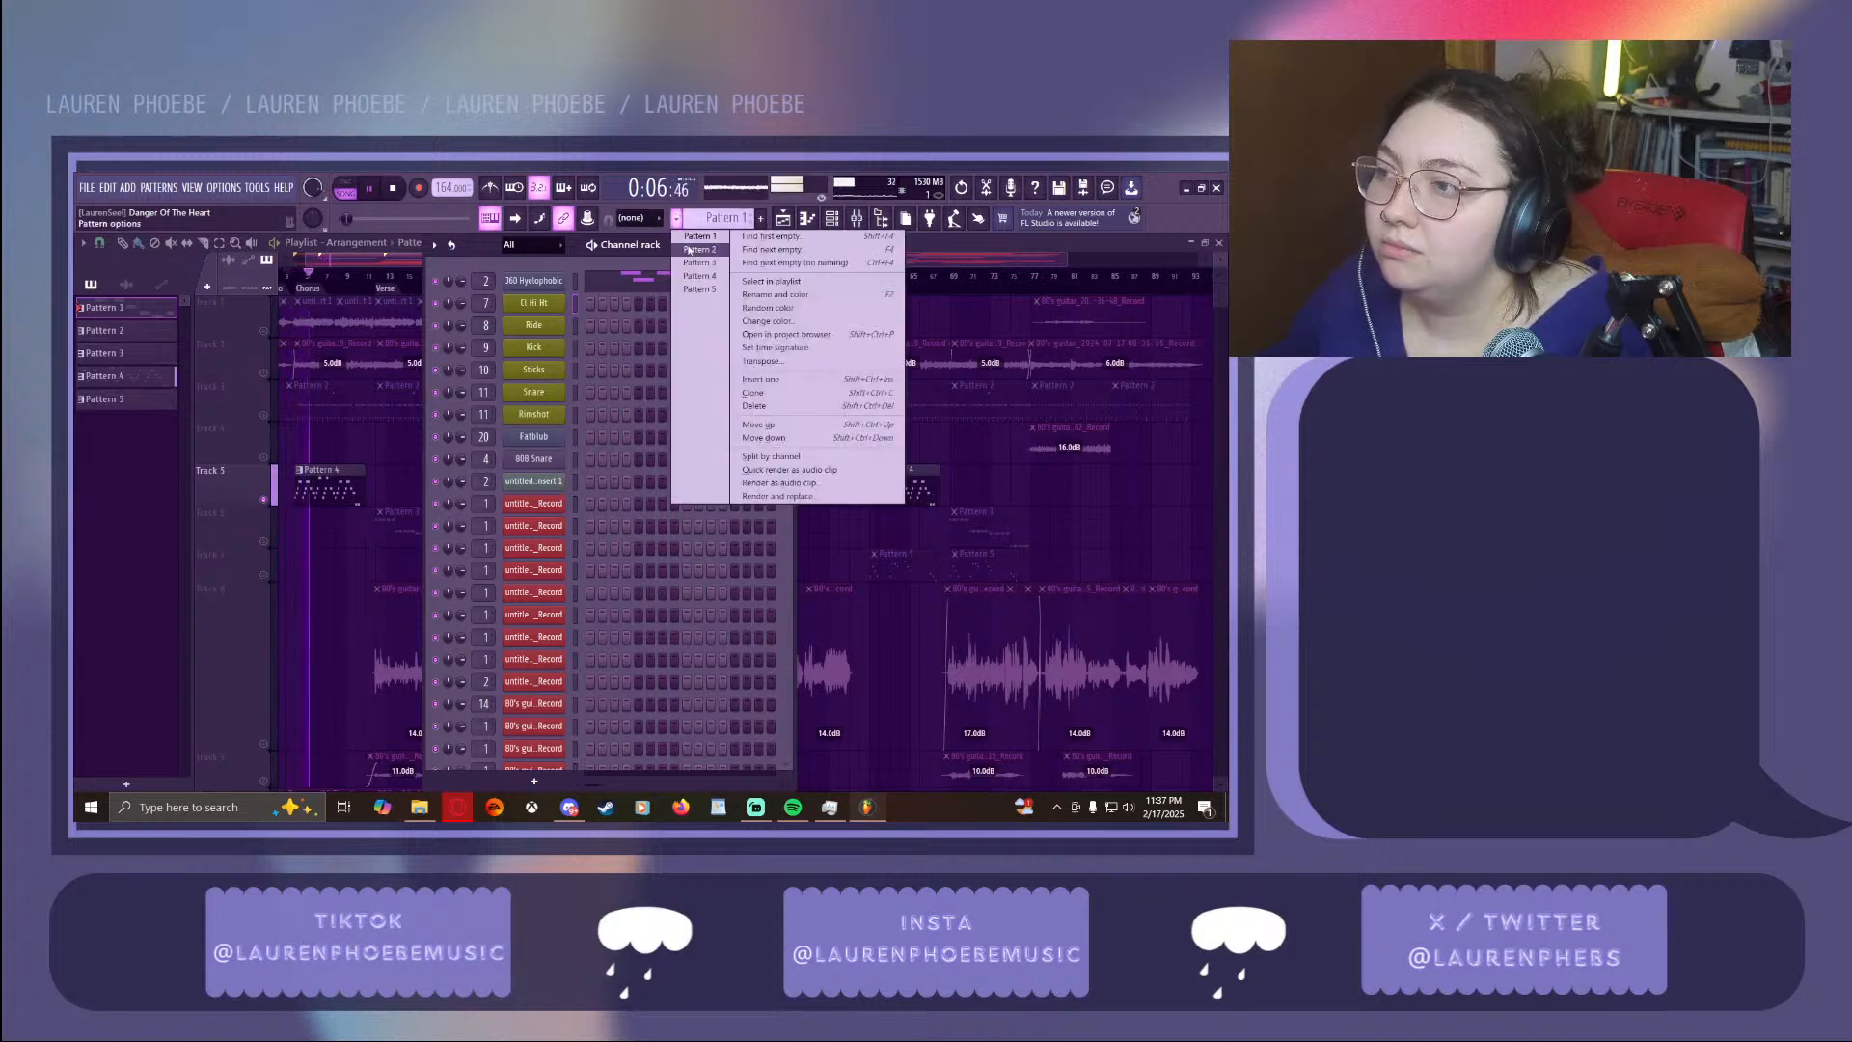
{"action": "left_click", "coordinate": [700, 263]}
{"action": "left_click", "coordinate": [677, 218]}
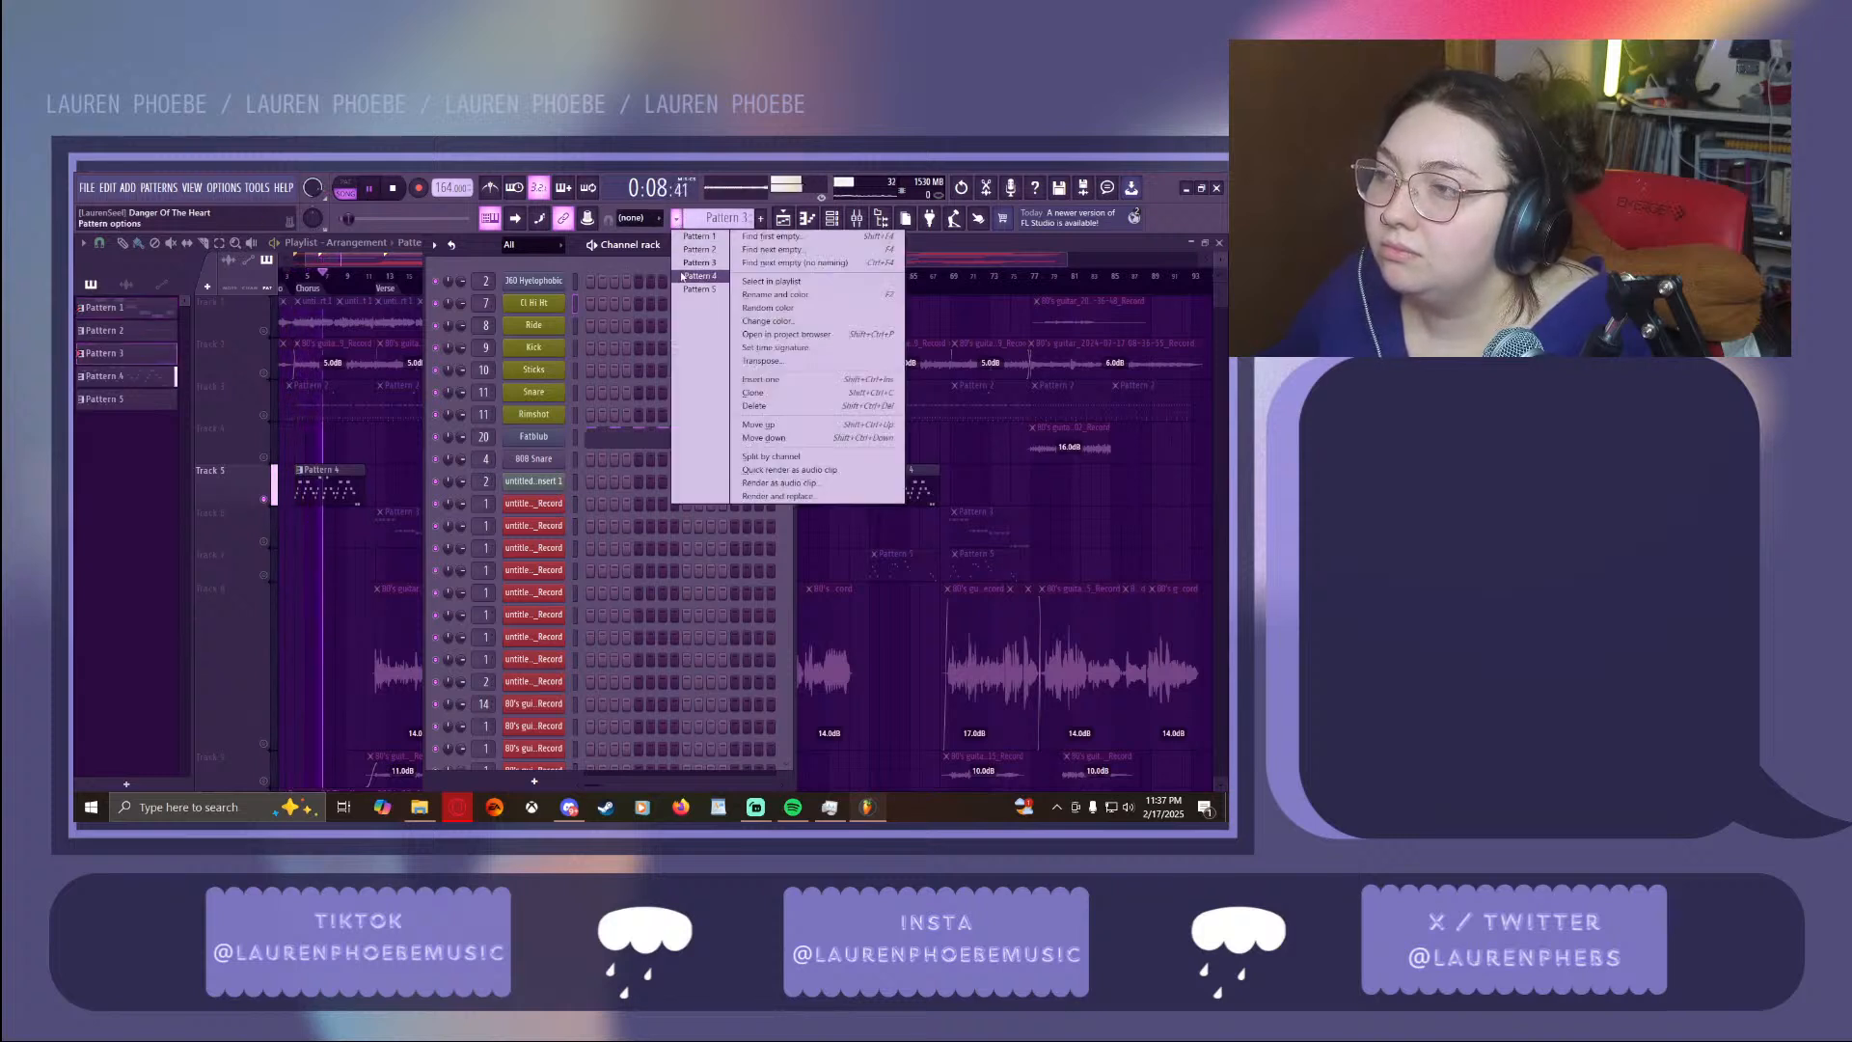
{"action": "left_click", "coordinate": [700, 276]}
{"action": "left_click", "coordinate": [677, 218]}
{"action": "left_click", "coordinate": [702, 290]}
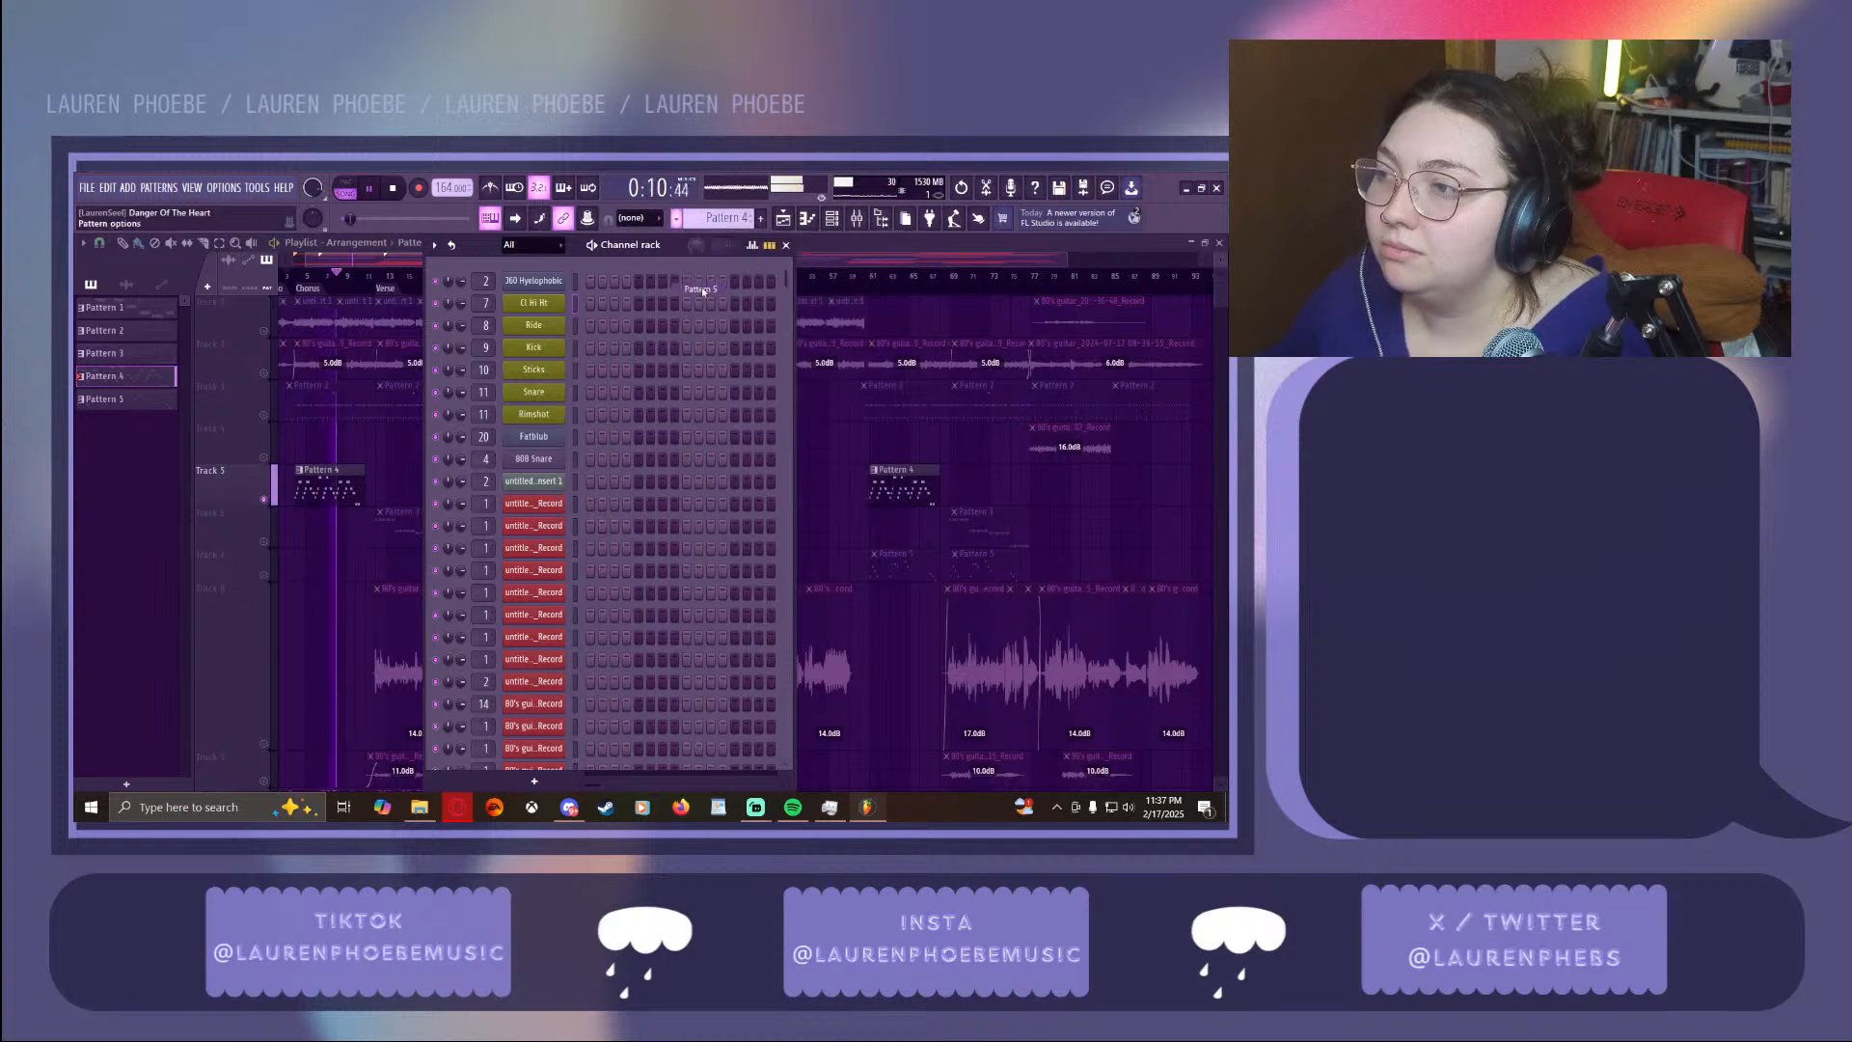
Find the Capacitation channel in the rack, examine its FLEX preset and macro settings, and close the plugin
{"action": "scroll", "coordinate": [579, 680], "scroll_direction": "down", "scroll_amount": 4}
{"action": "scroll", "coordinate": [579, 680], "scroll_direction": "down", "scroll_amount": 3}
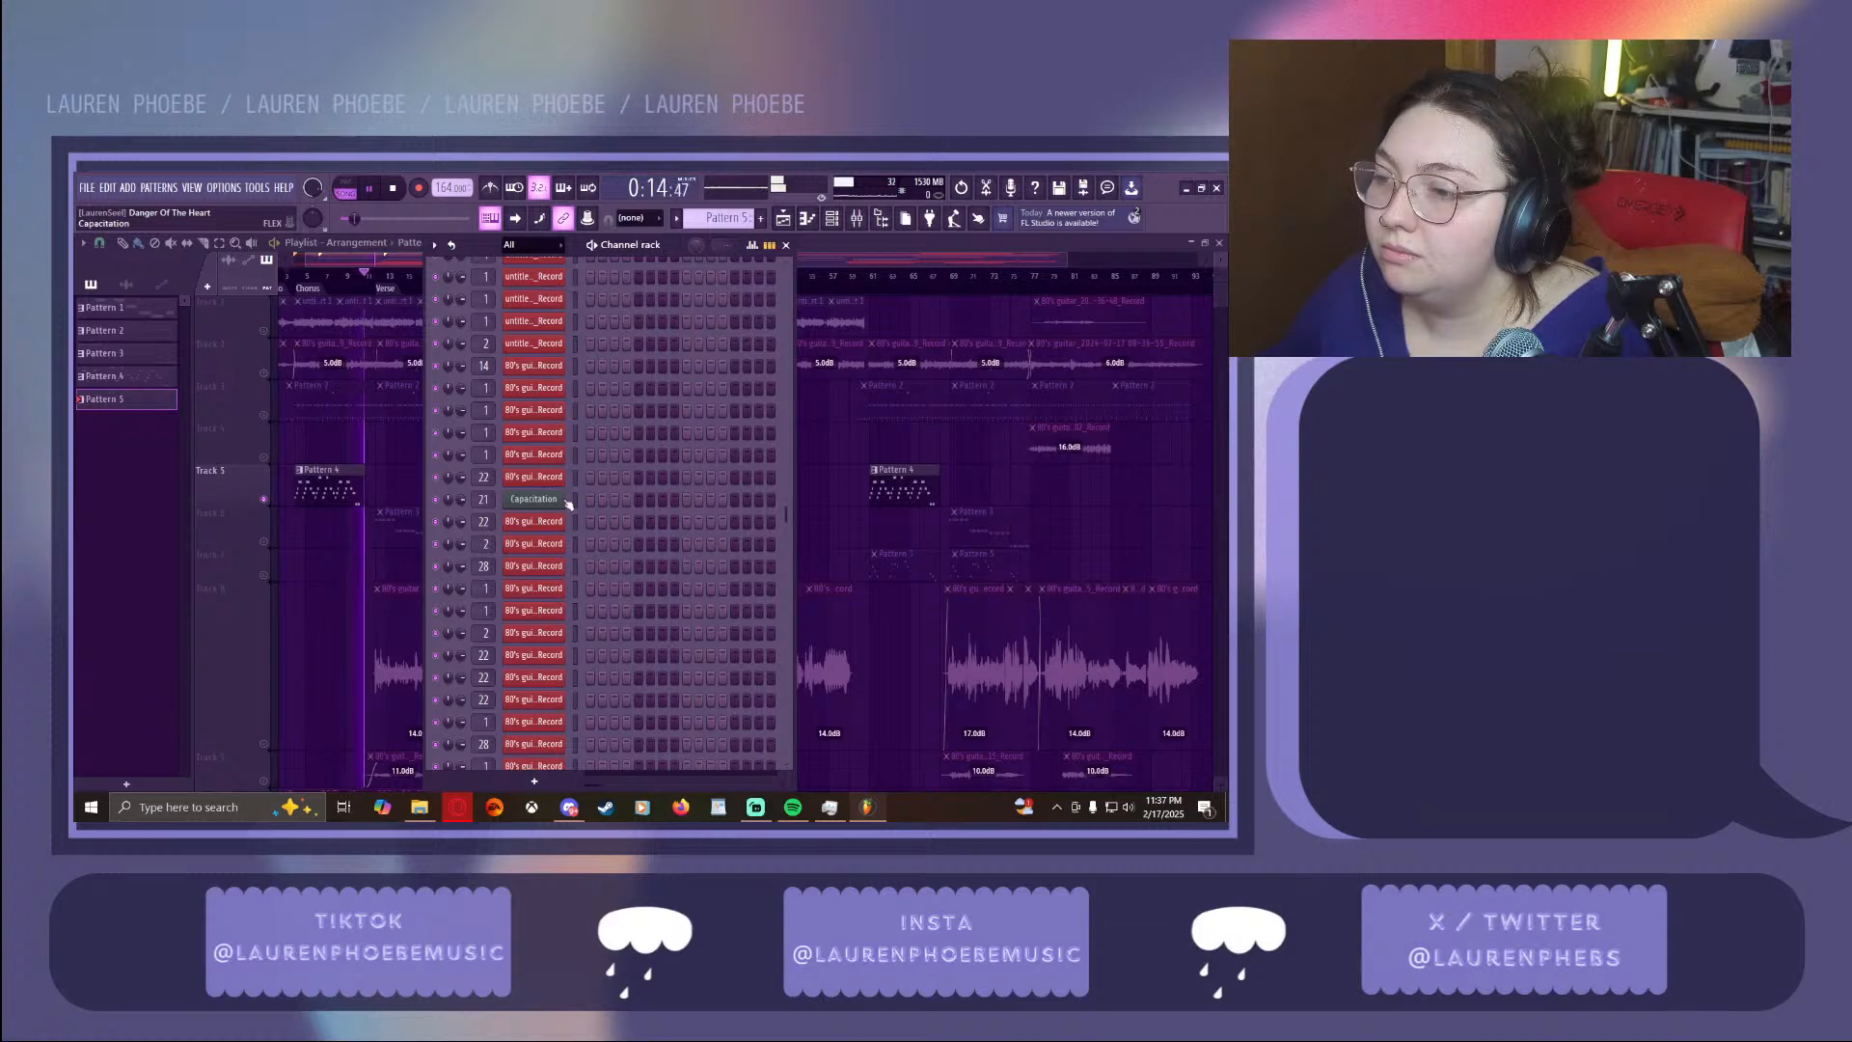
{"action": "left_click", "coordinate": [534, 499]}
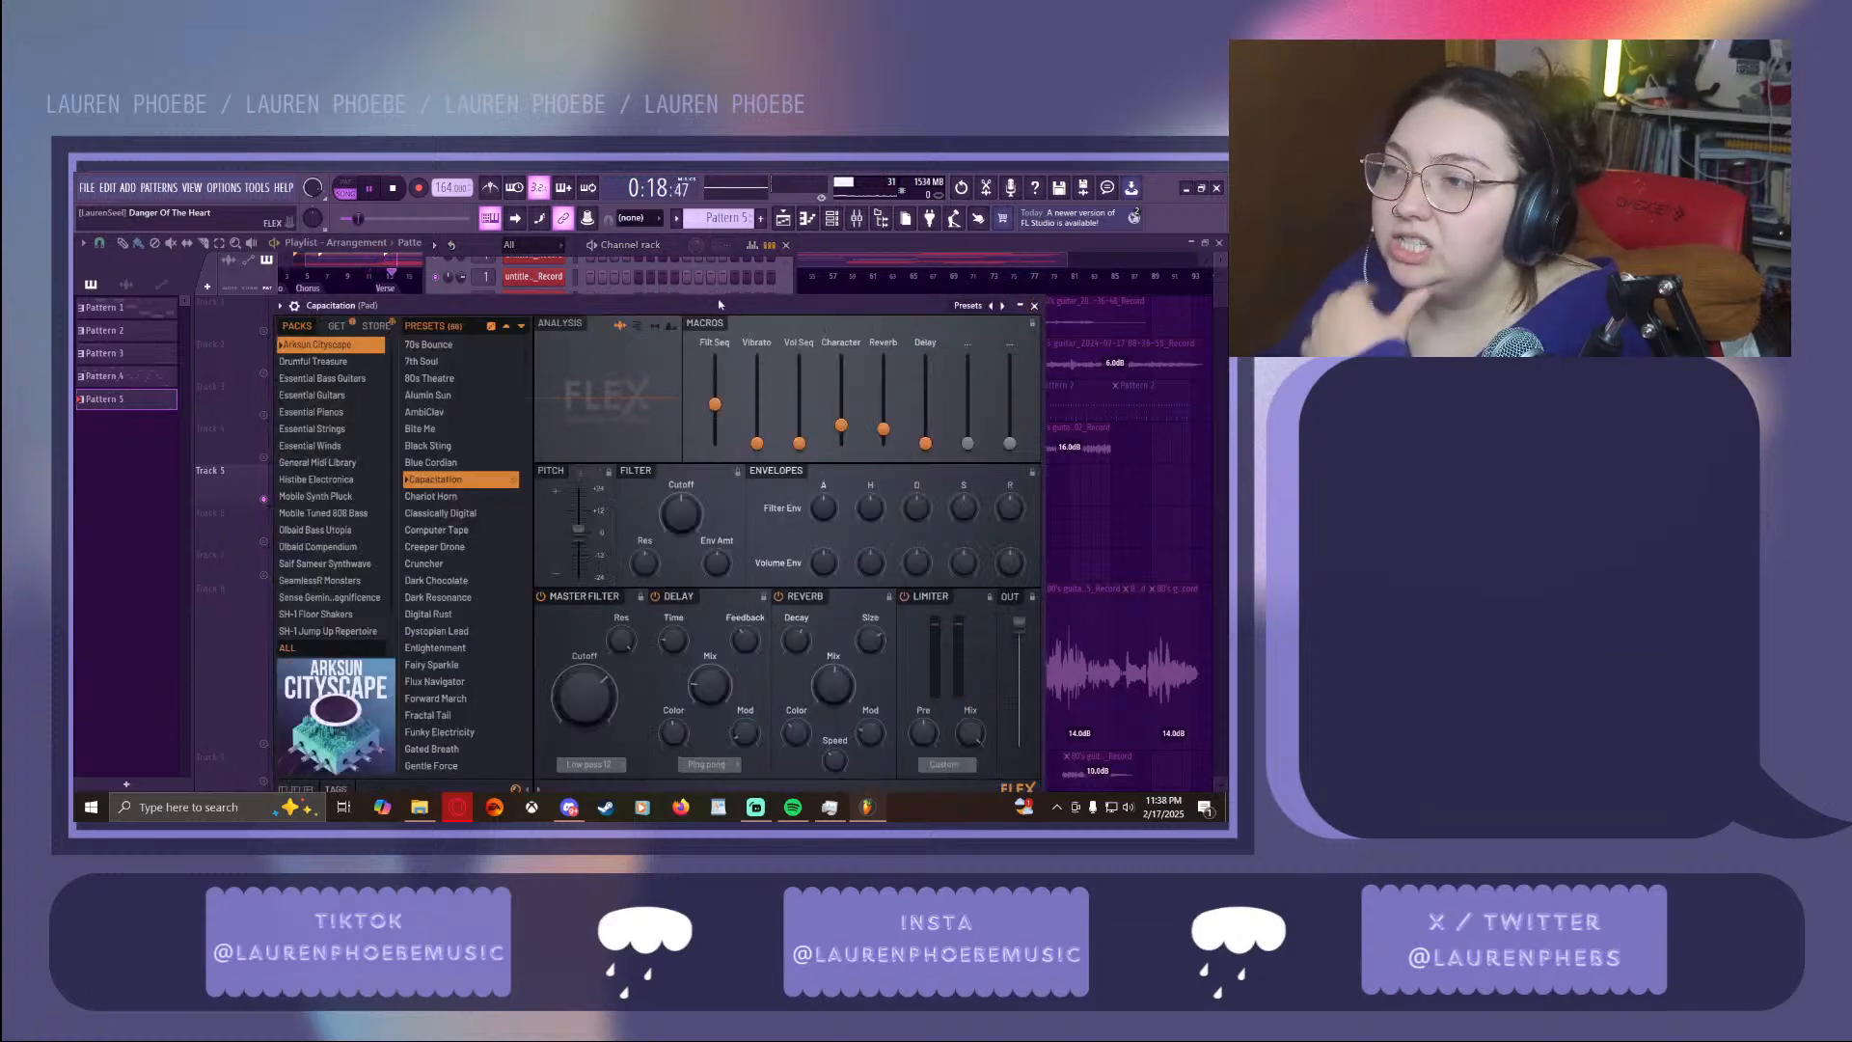
{"action": "left_click_drag", "start_coordinate": [851, 303], "coordinate": [755, 253]}
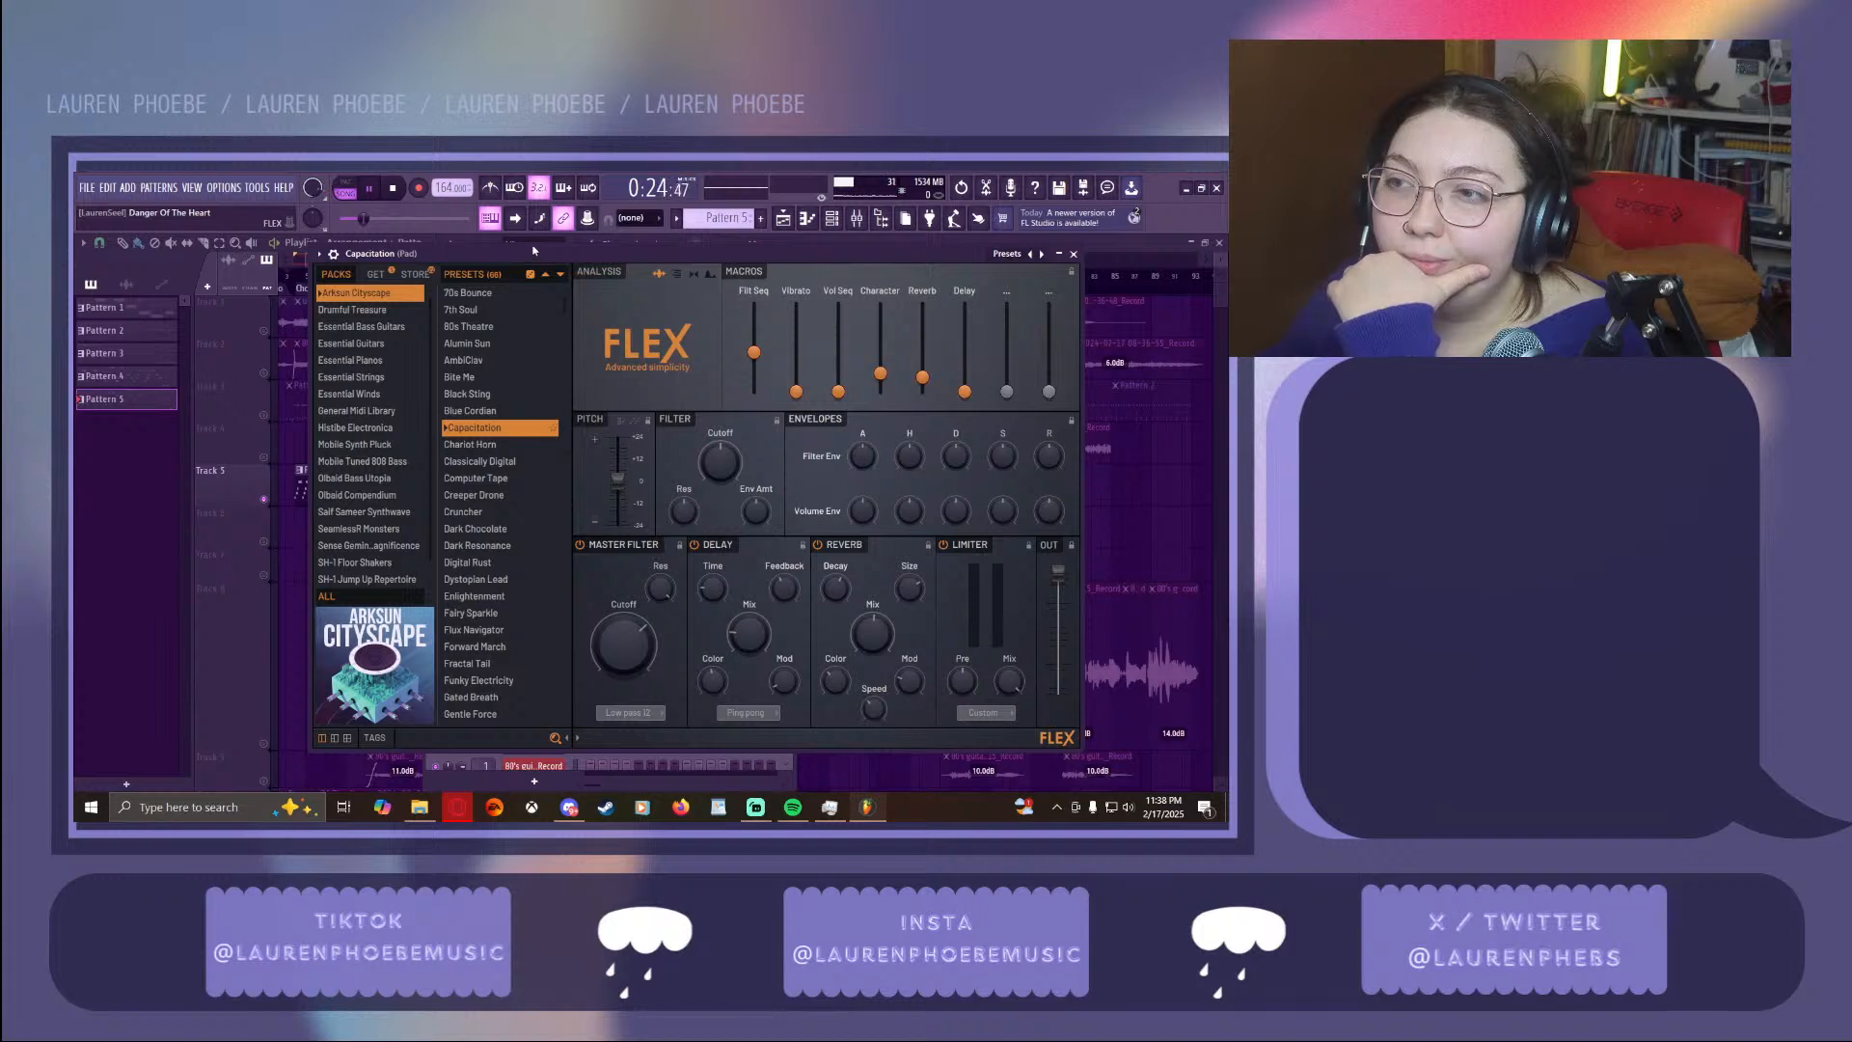
{"action": "left_click_drag", "start_coordinate": [526, 249], "coordinate": [532, 241]}
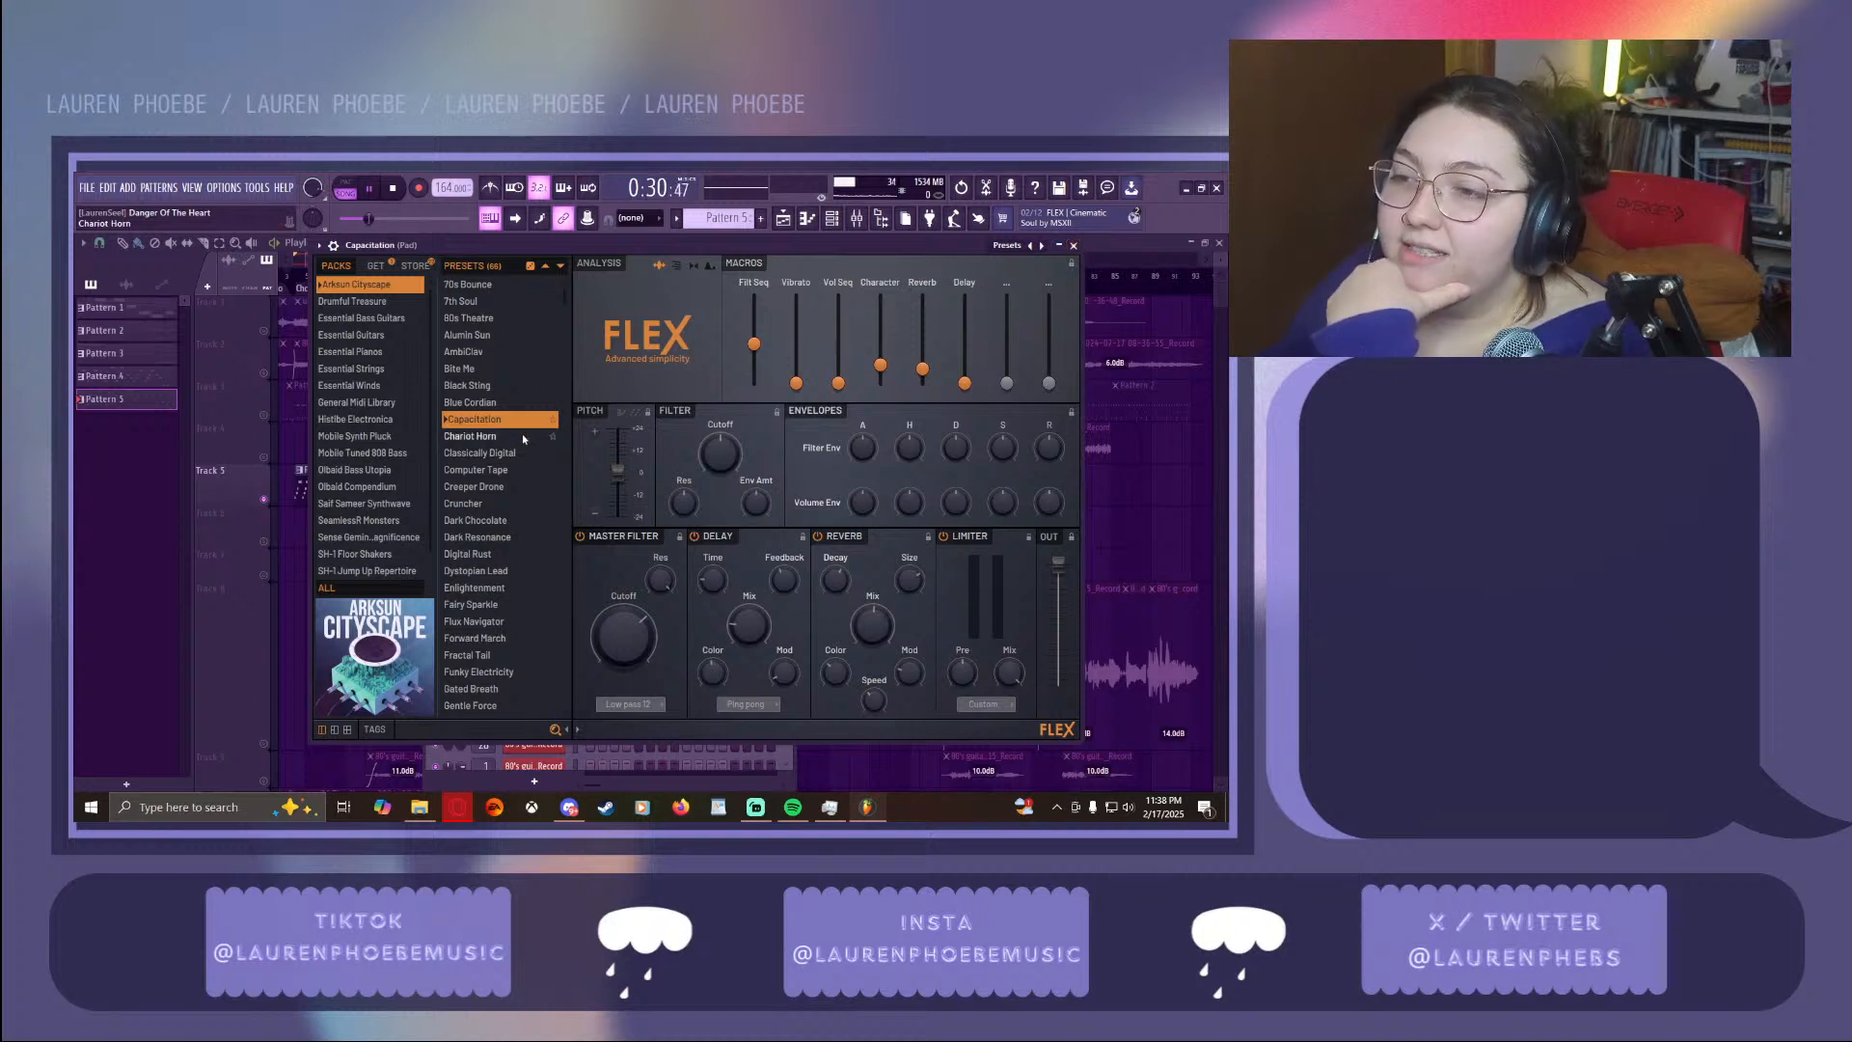
{"action": "left_click", "coordinate": [1074, 246]}
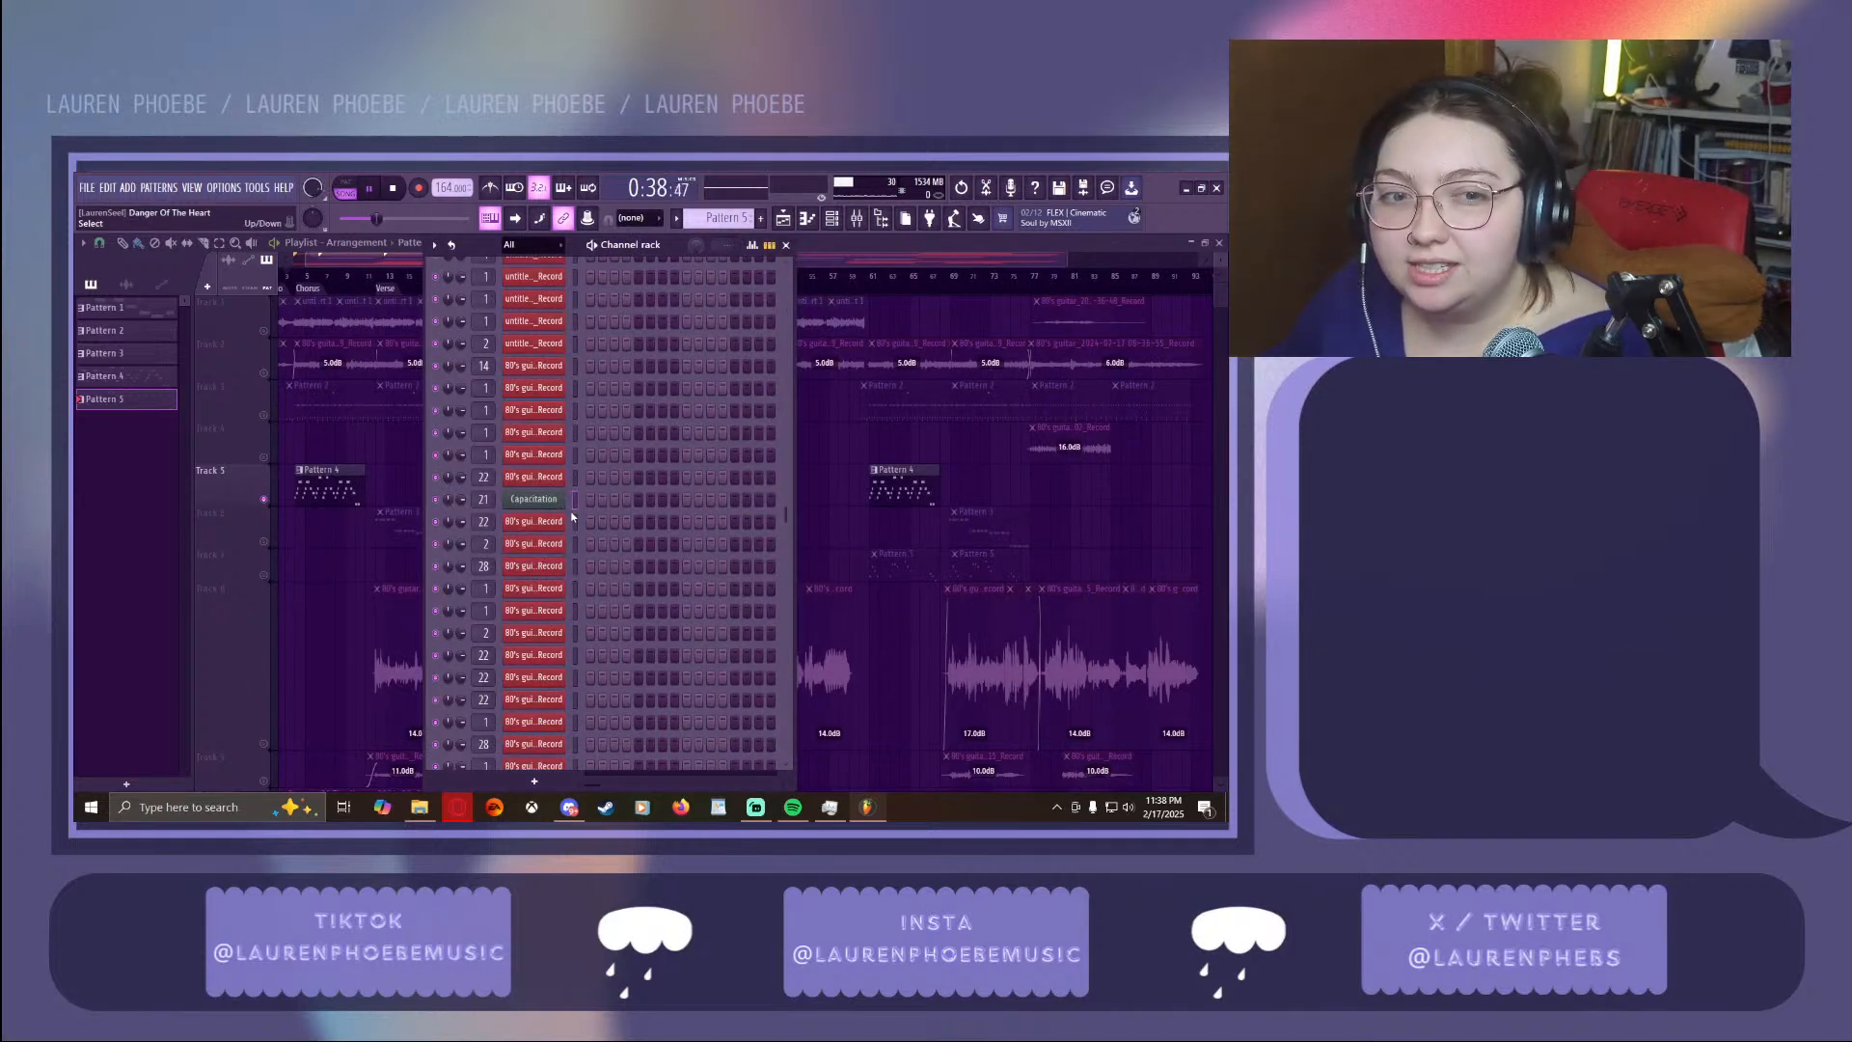
Play Track 5's Pattern 4 clip from the Chorus marker again and check the mixer tracks for its signal
{"action": "left_click", "coordinate": [301, 278]}
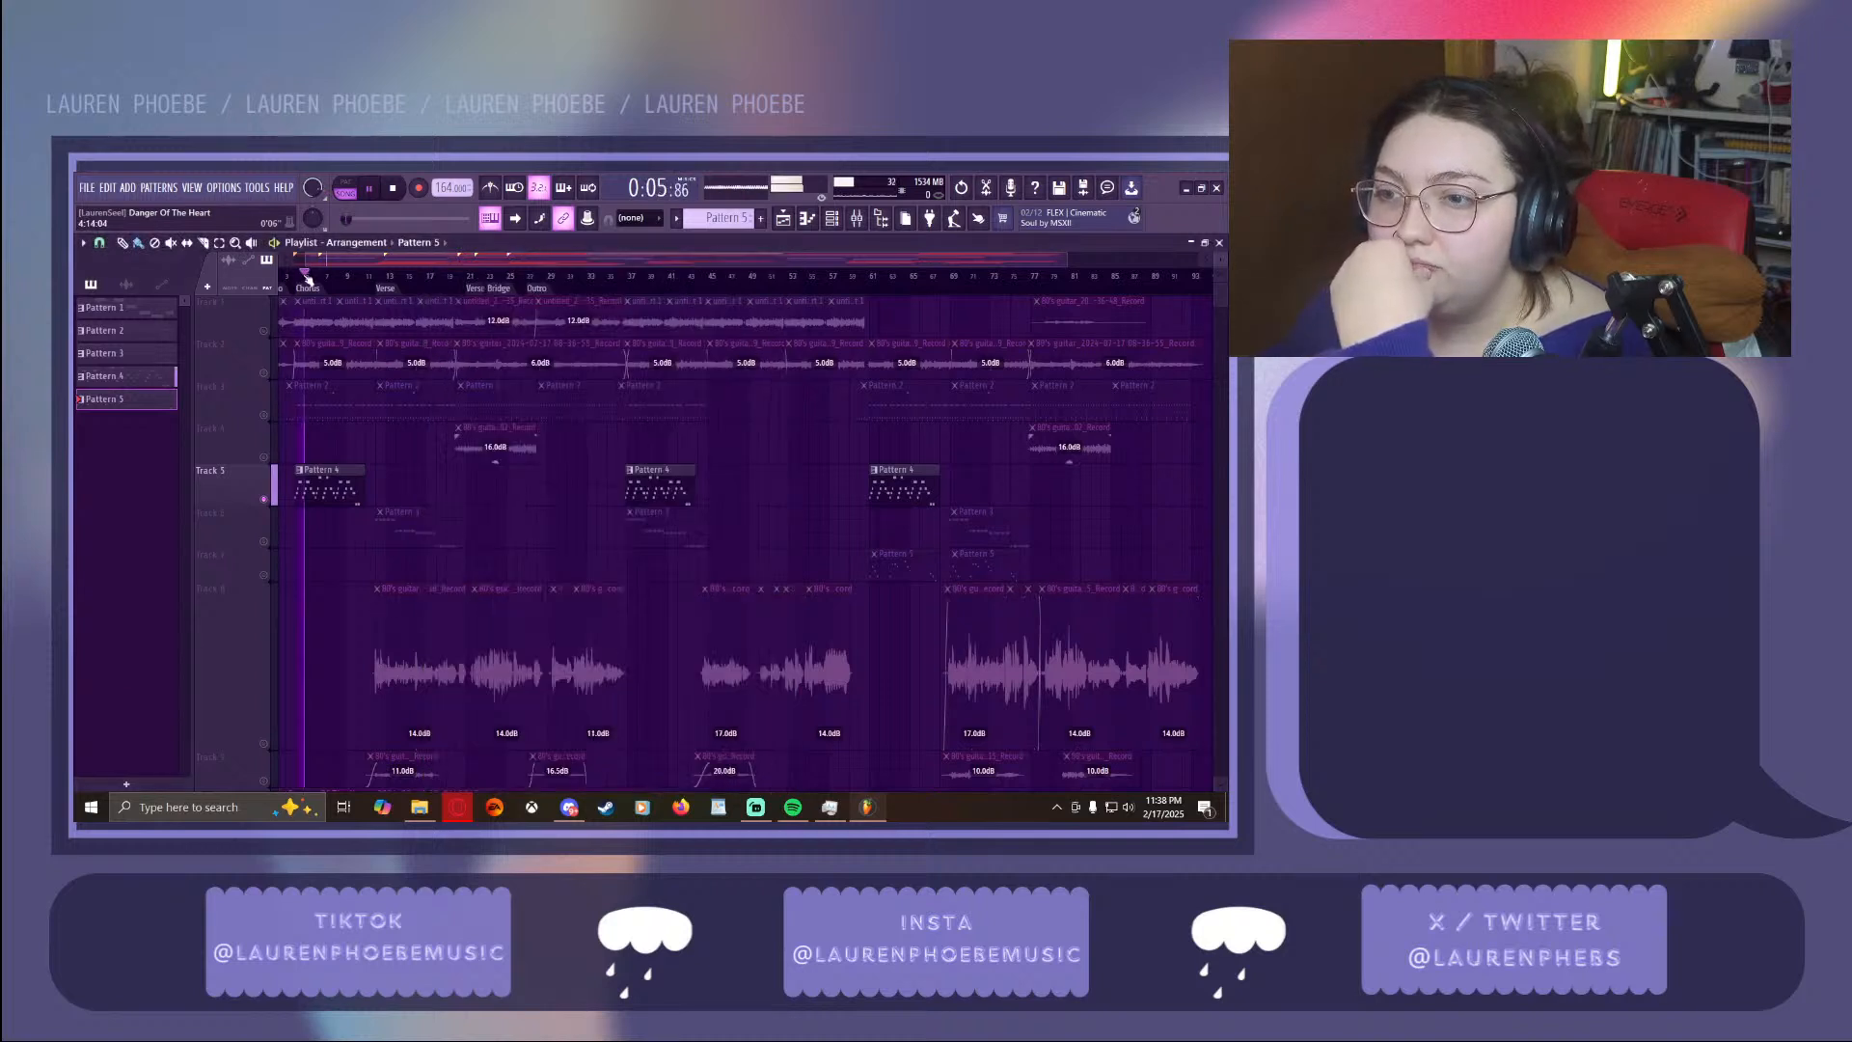
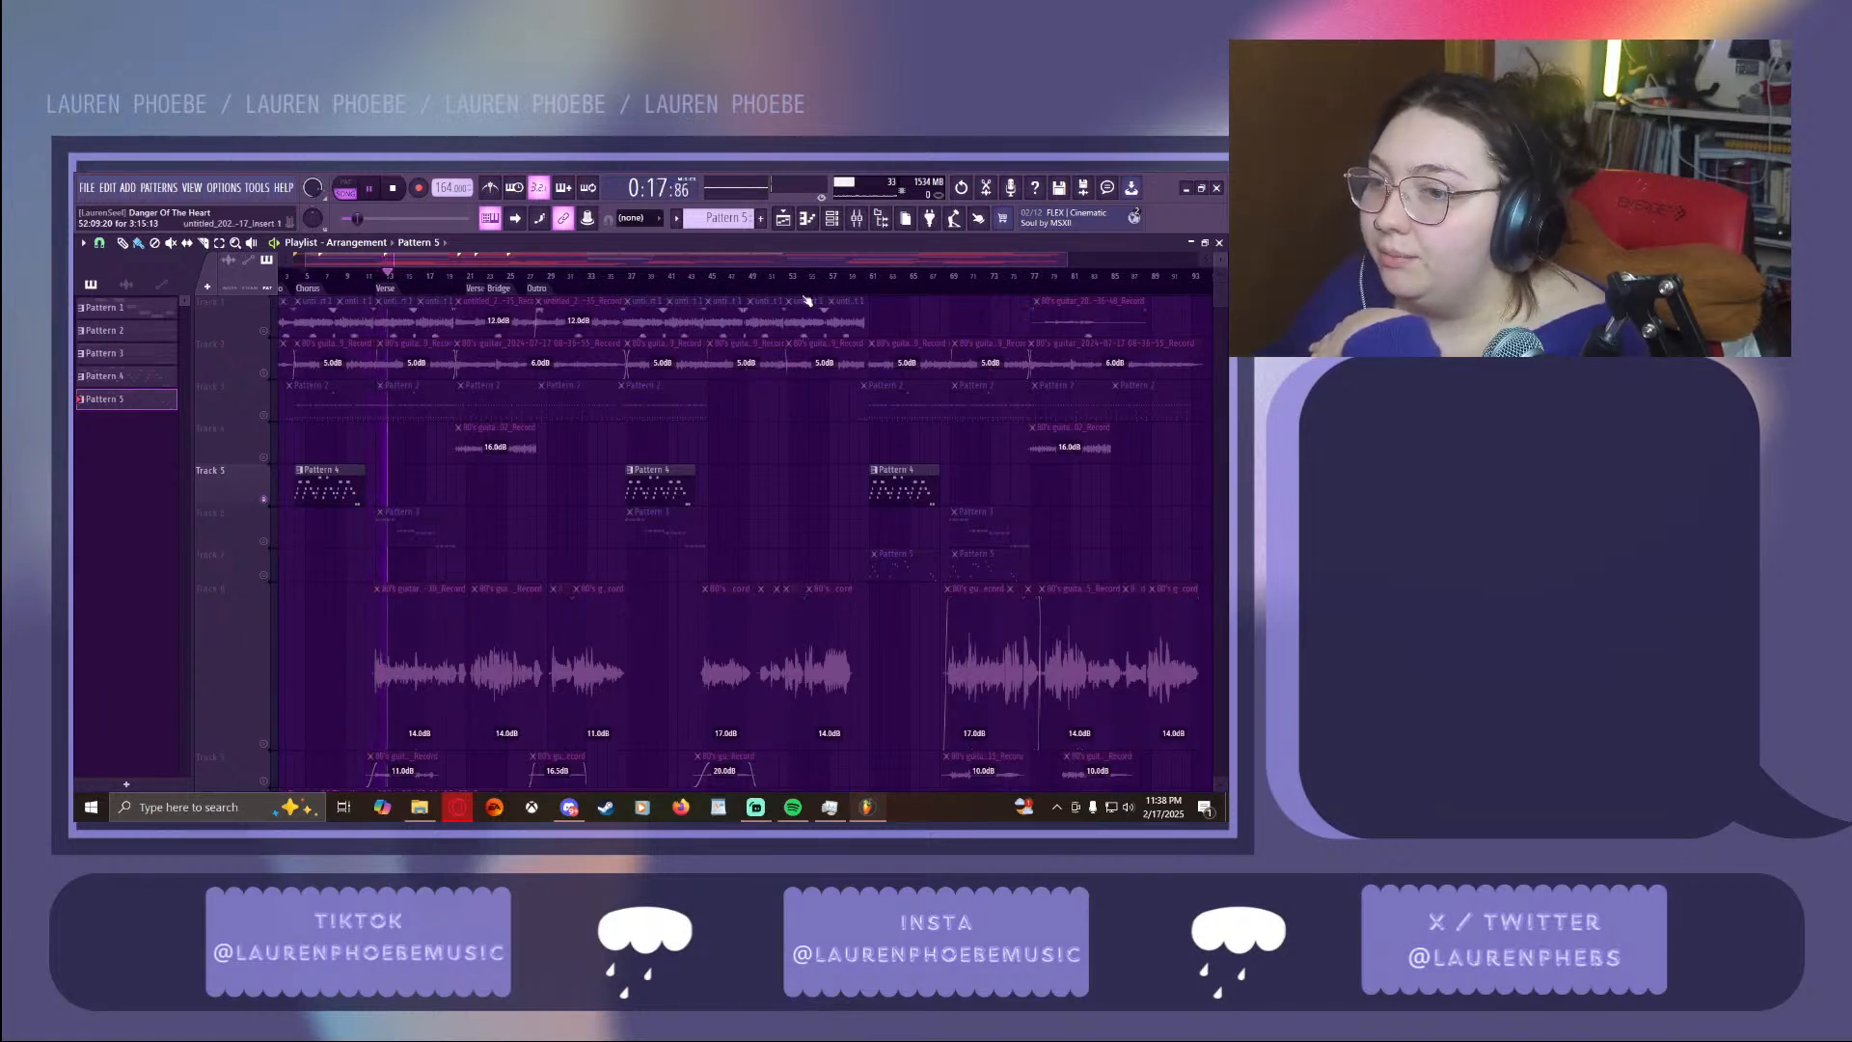
{"action": "left_click", "coordinate": [857, 218]}
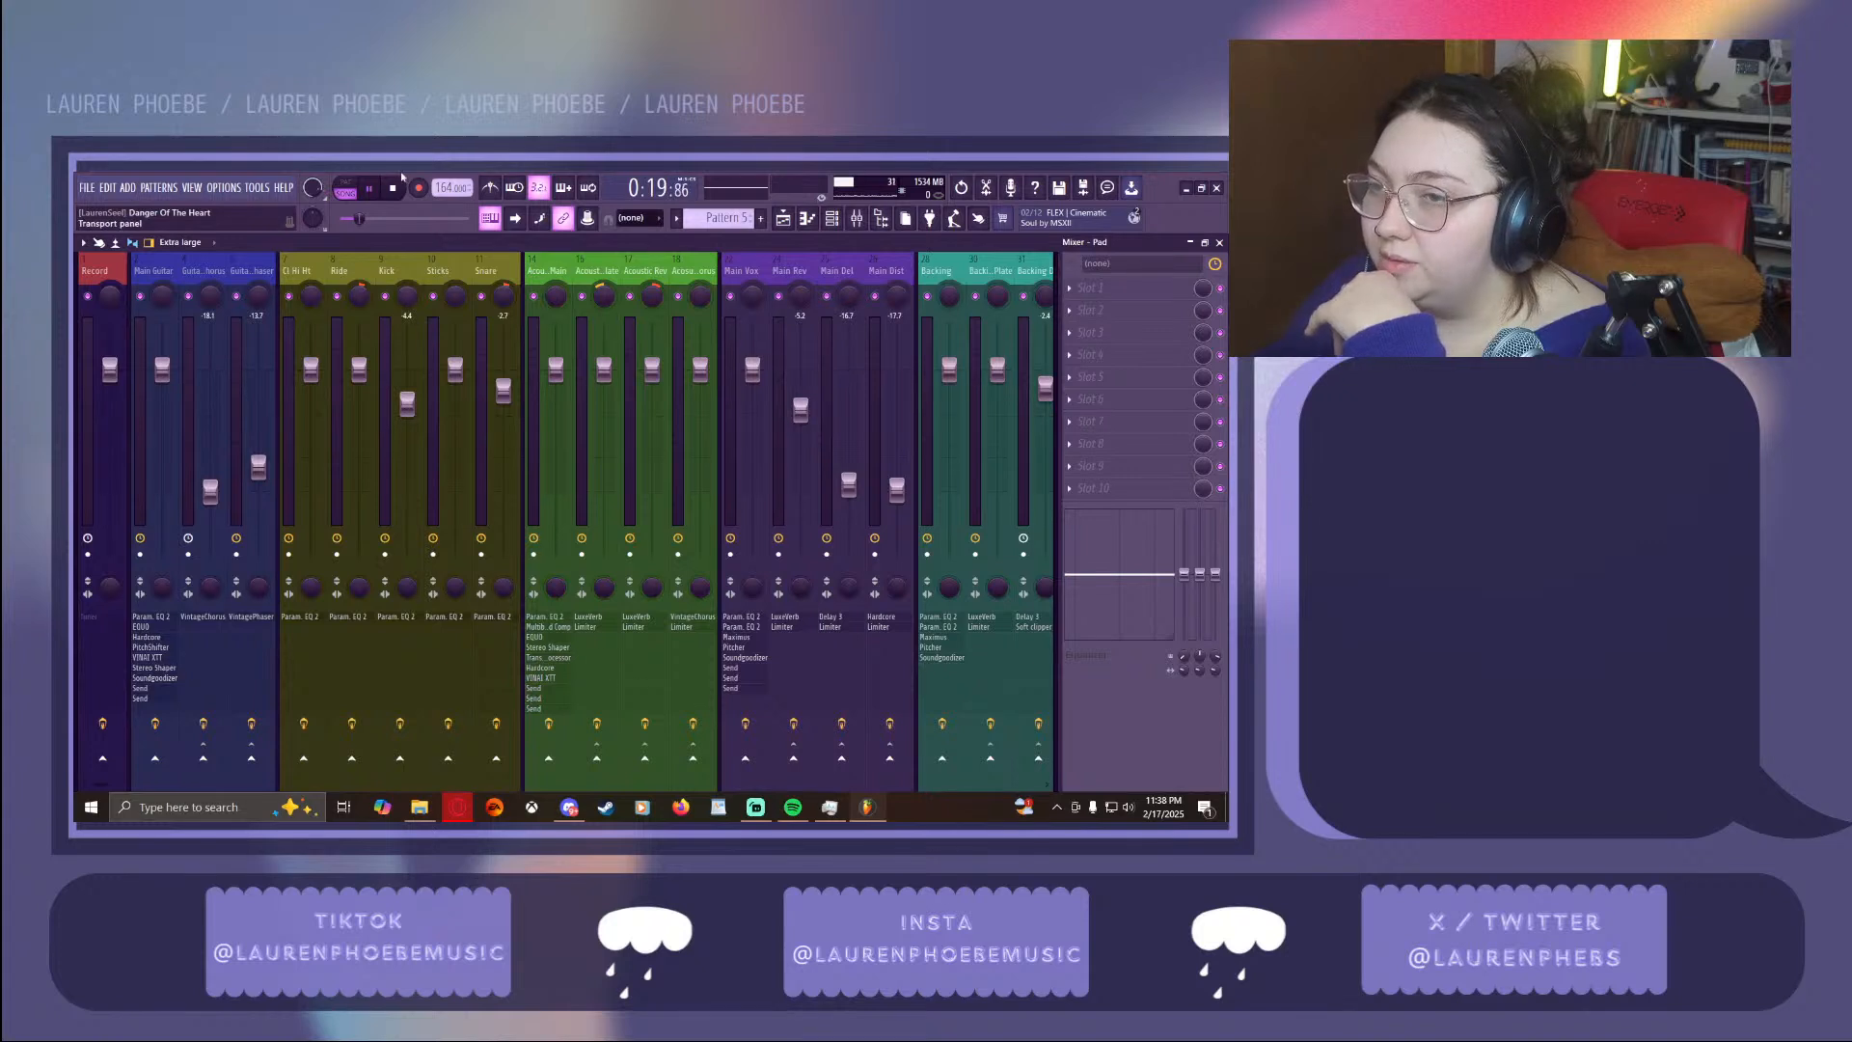
{"action": "left_click", "coordinate": [385, 191]}
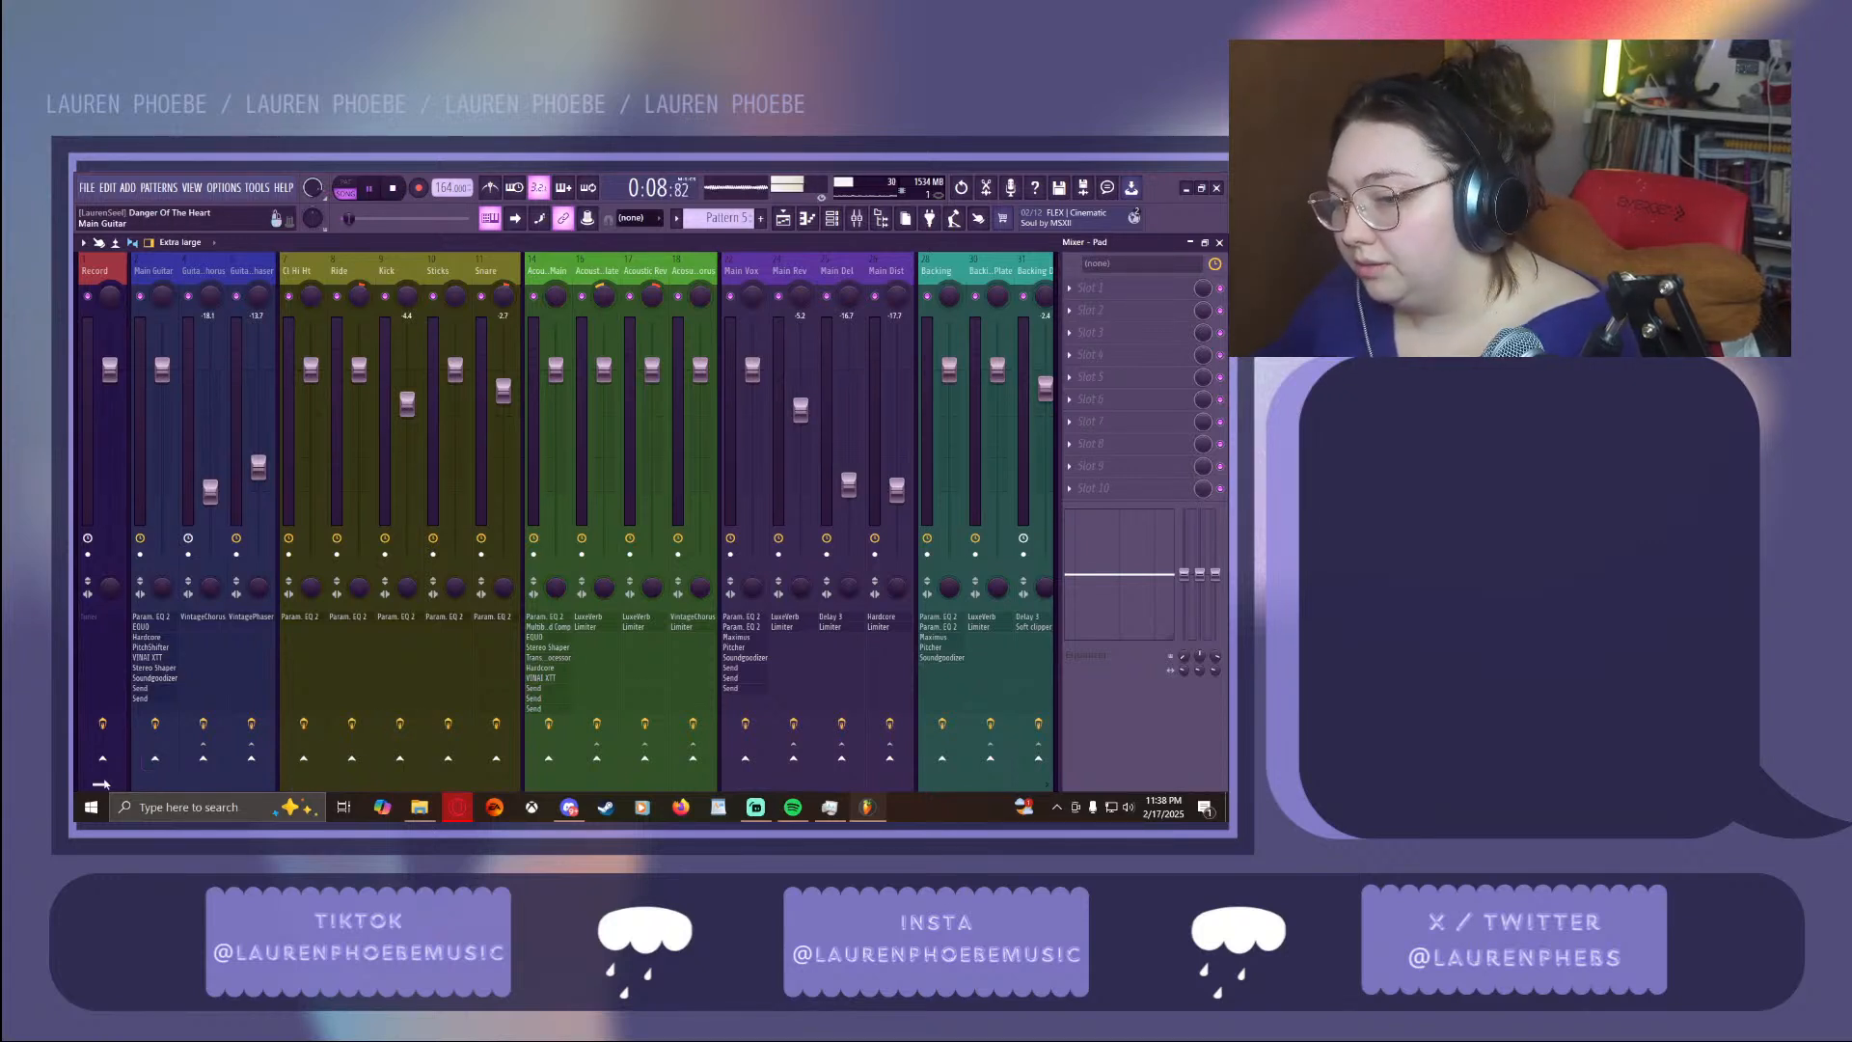
{"action": "mouse_move", "coordinate": [104, 786]}
{"action": "left_mouse_down"}
{"action": "mouse_move", "coordinate": [249, 783]}
{"action": "mouse_move", "coordinate": [75, 777]}
{"action": "mouse_move", "coordinate": [246, 782]}
{"action": "mouse_move", "coordinate": [82, 799]}
{"action": "left_mouse_up"}
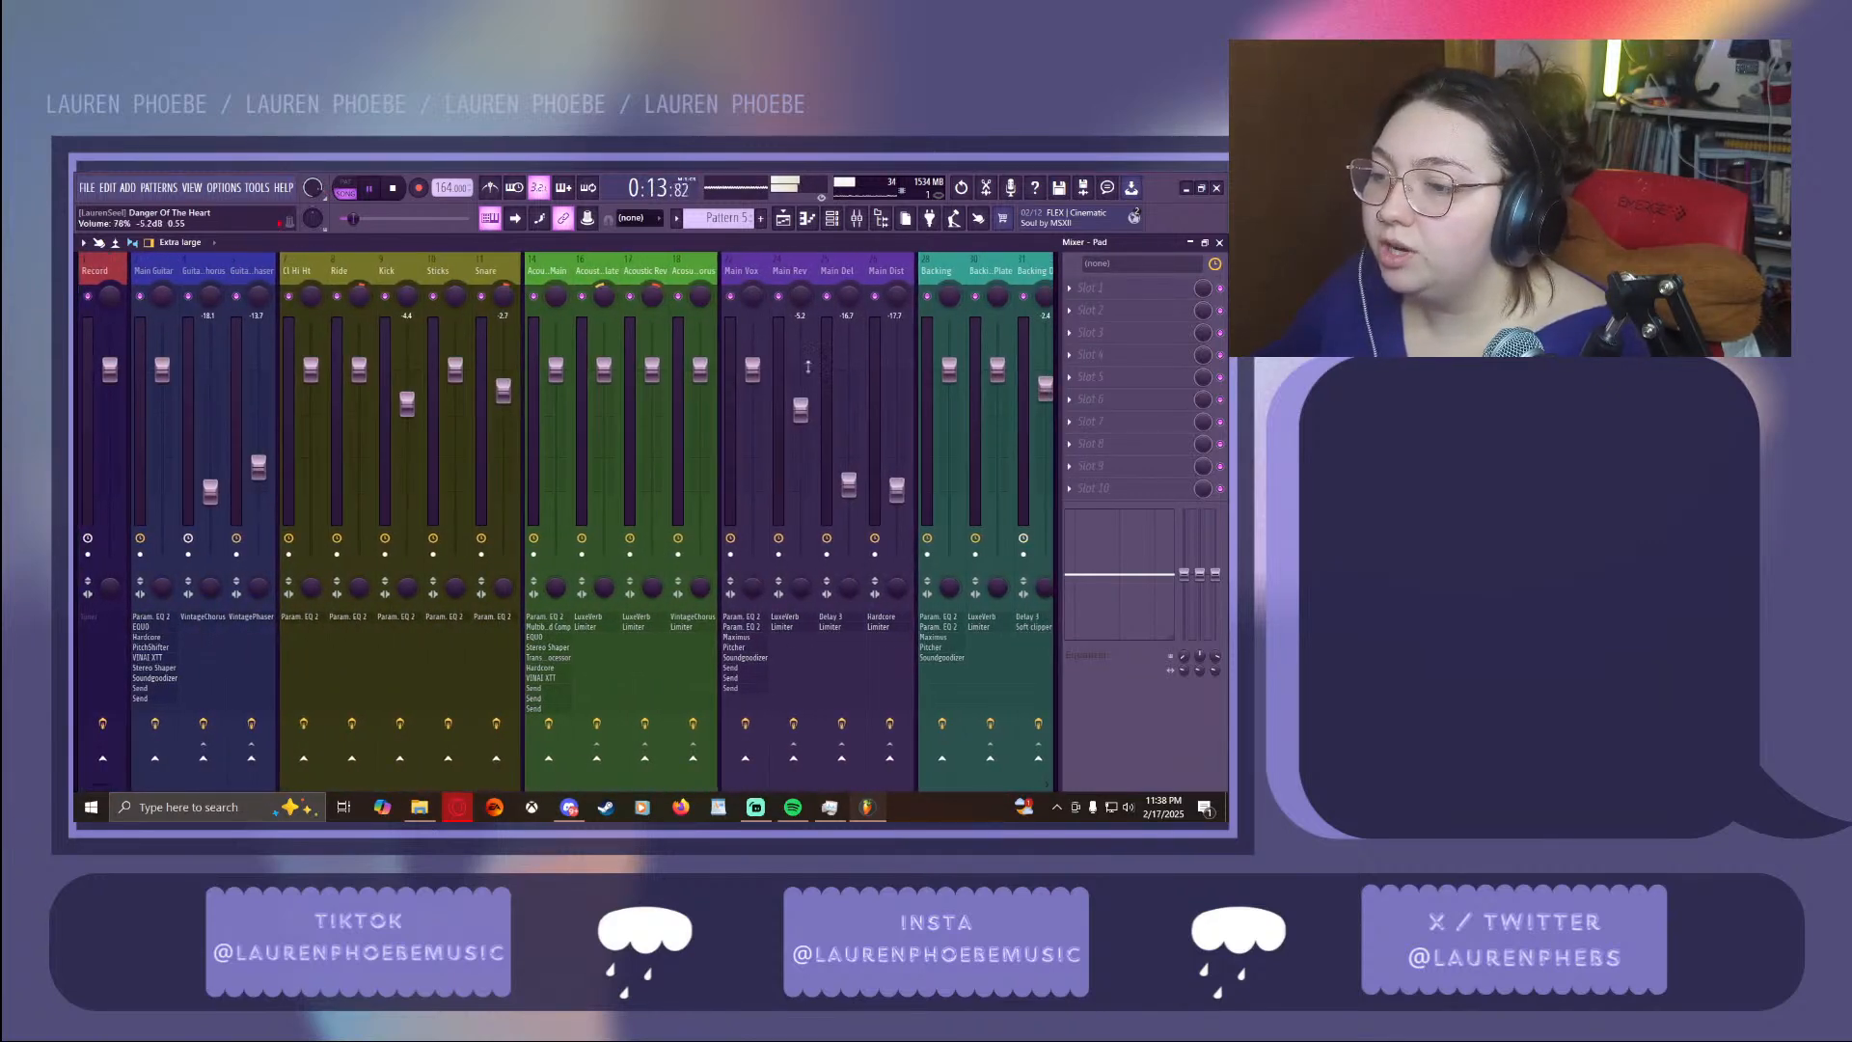
{"action": "left_click", "coordinate": [1190, 244]}
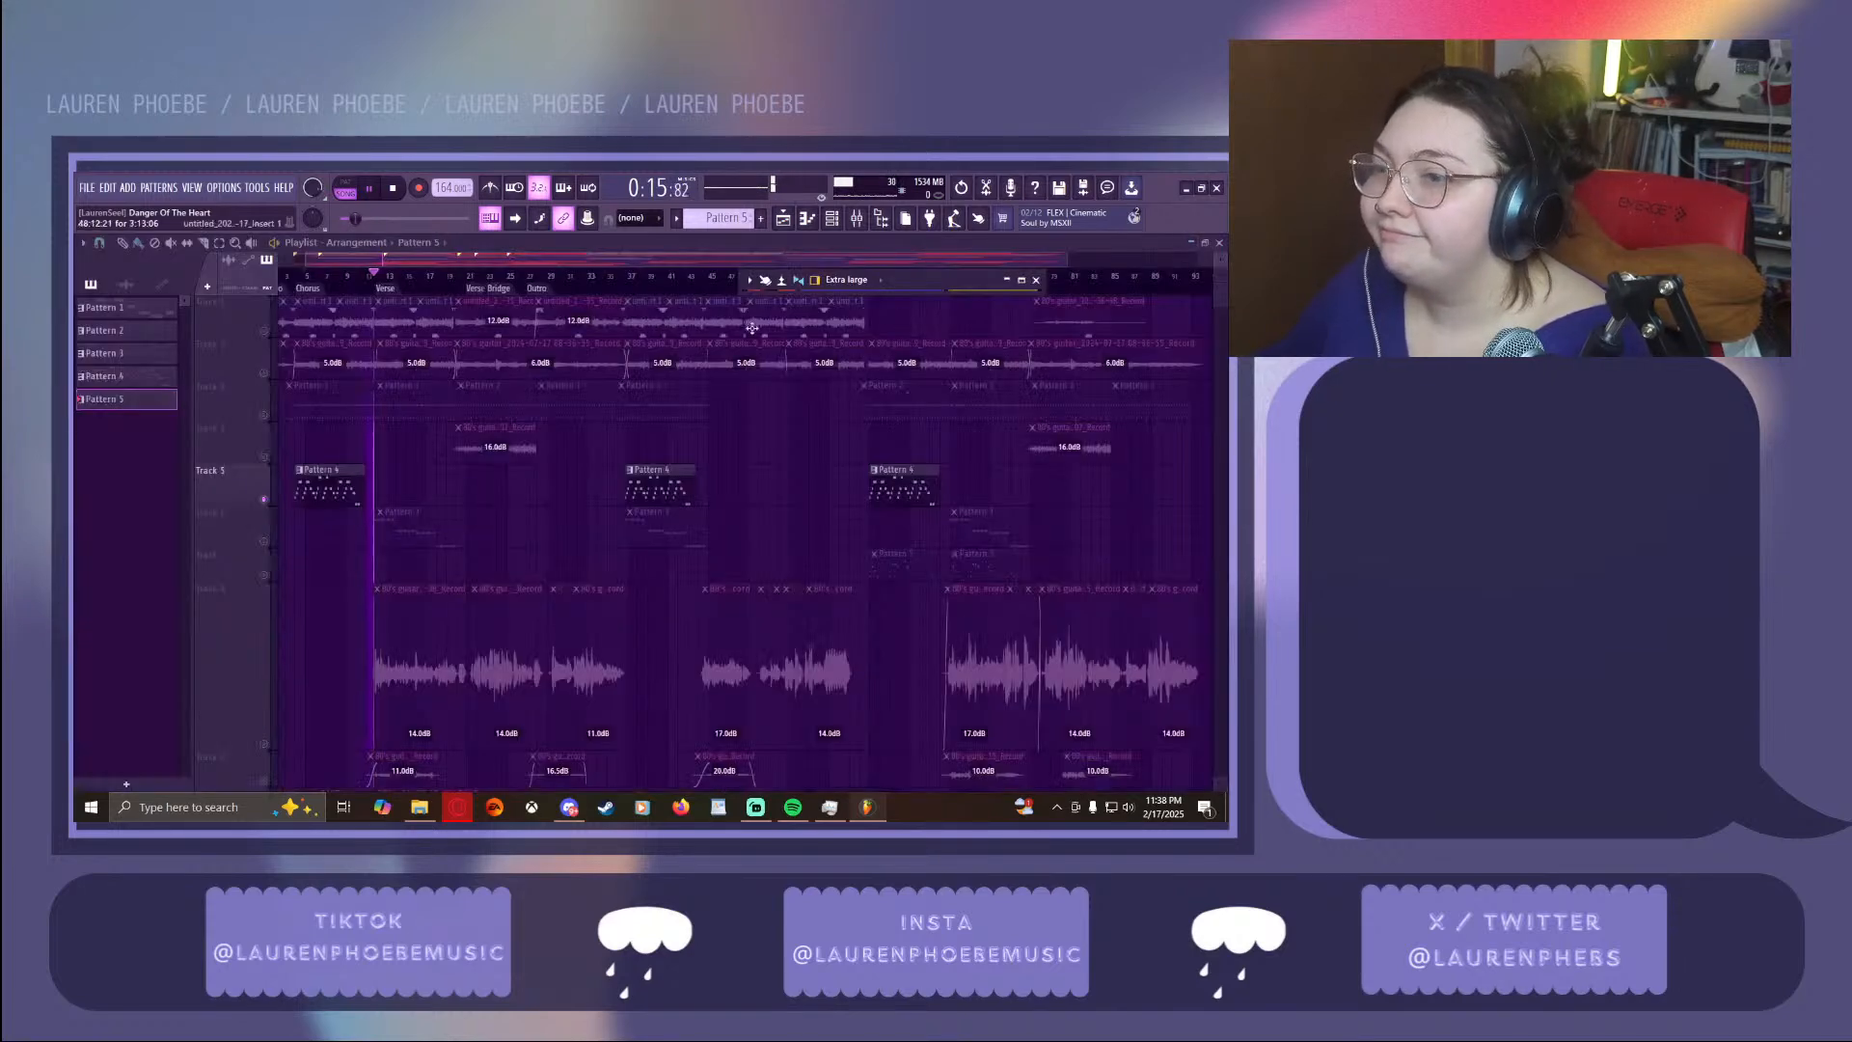
Unmute Track 6 and listen to its Pattern 3 clip from the Verse marker
{"action": "left_click", "coordinate": [264, 544]}
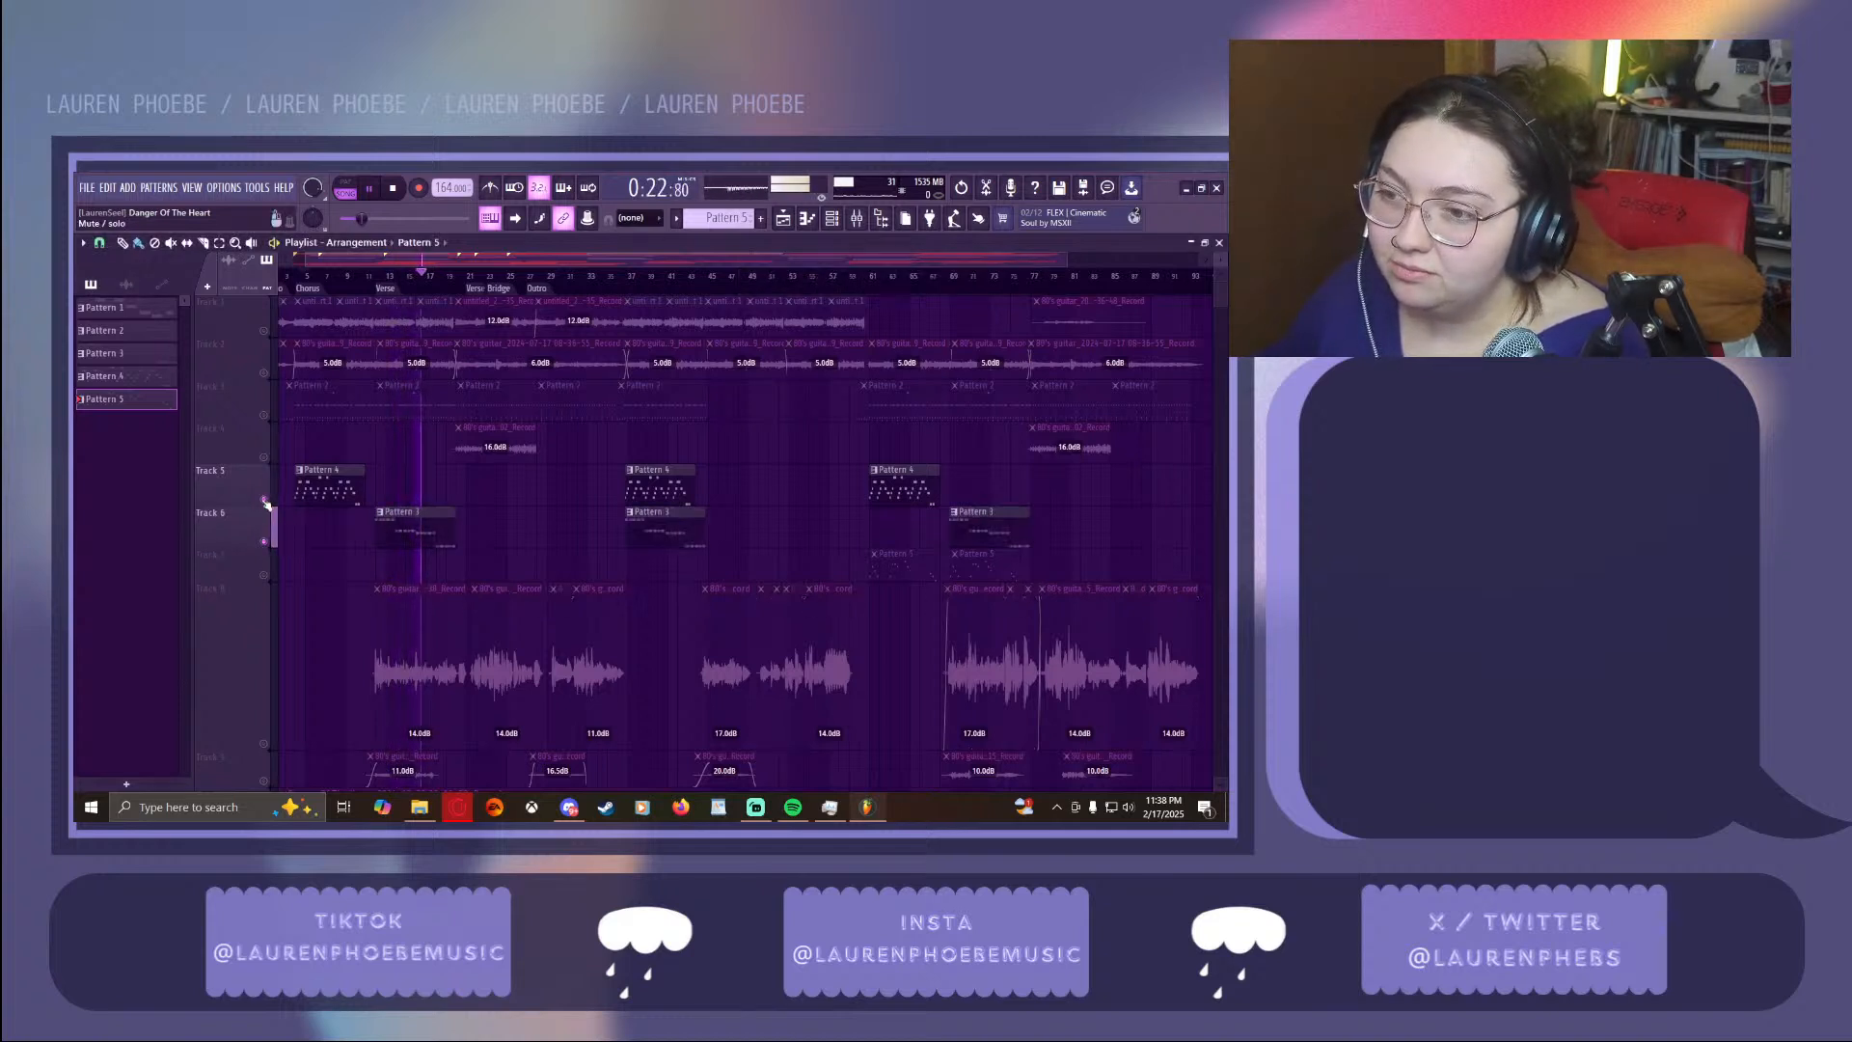
{"action": "left_click", "coordinate": [381, 276]}
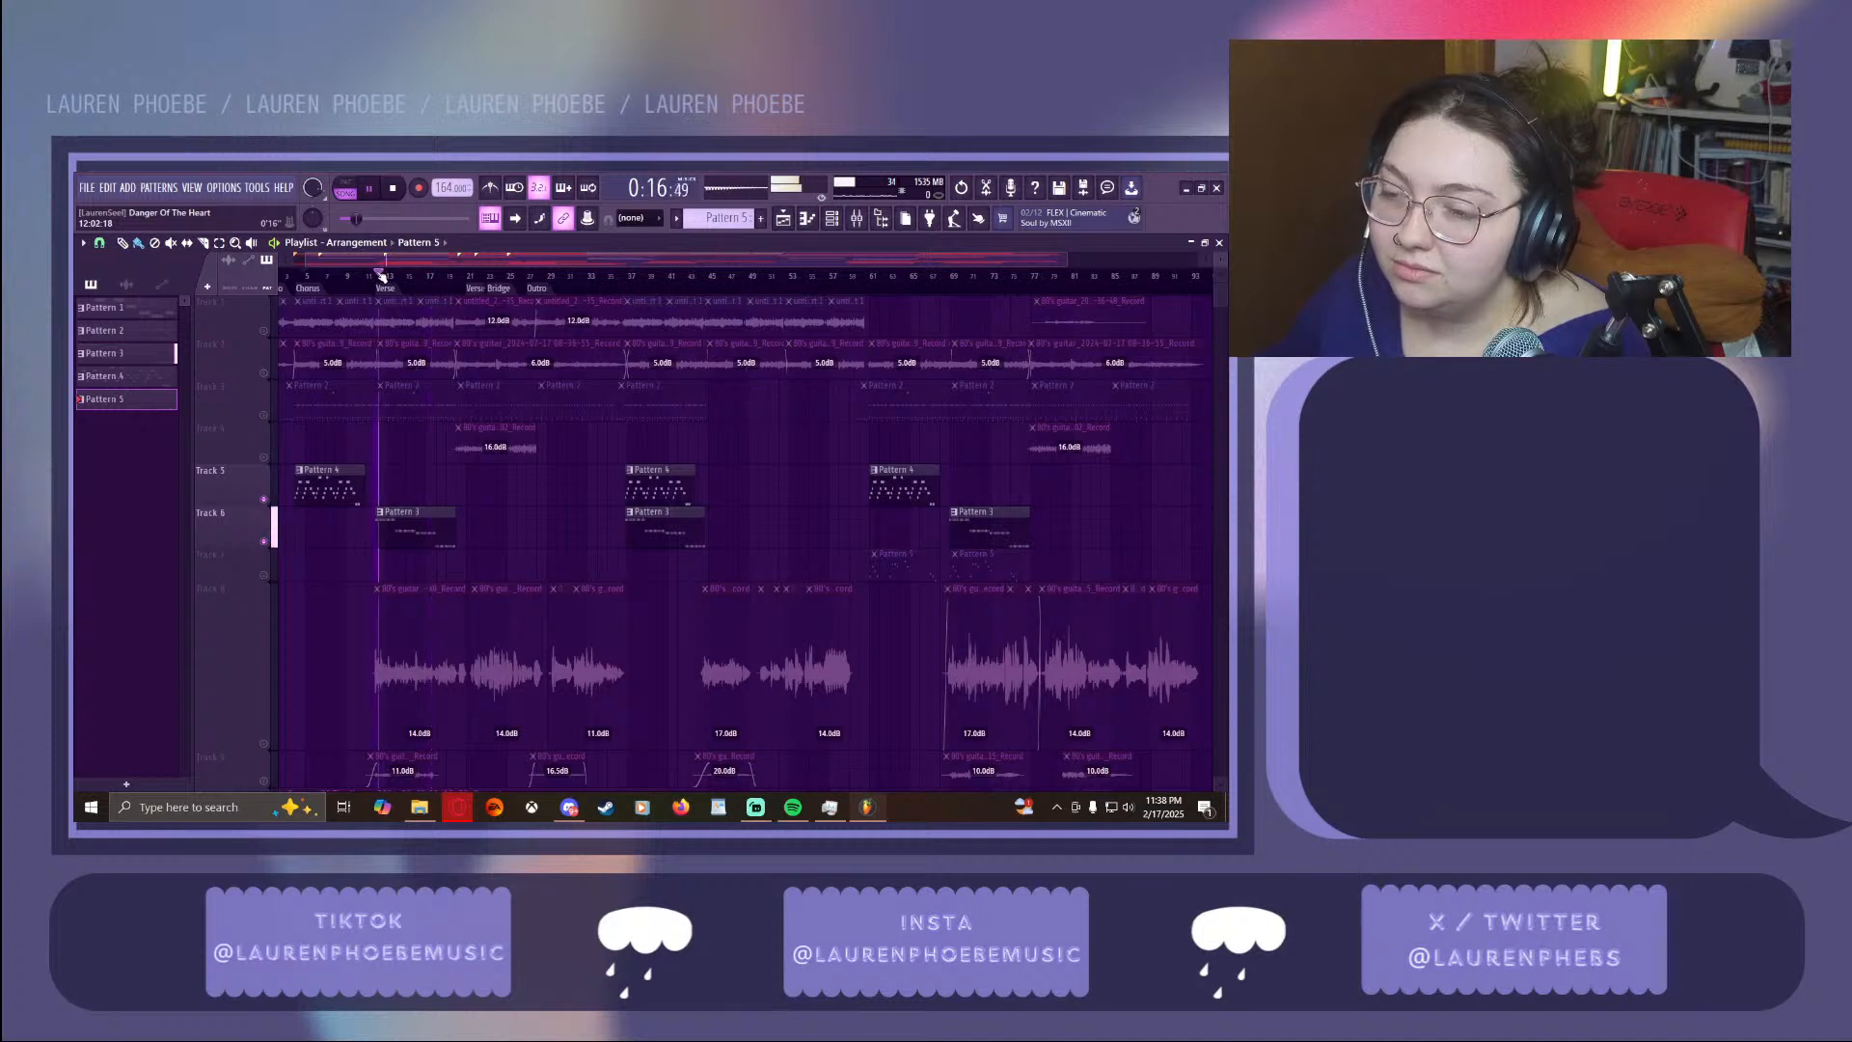
{"action": "left_click", "coordinate": [370, 189]}
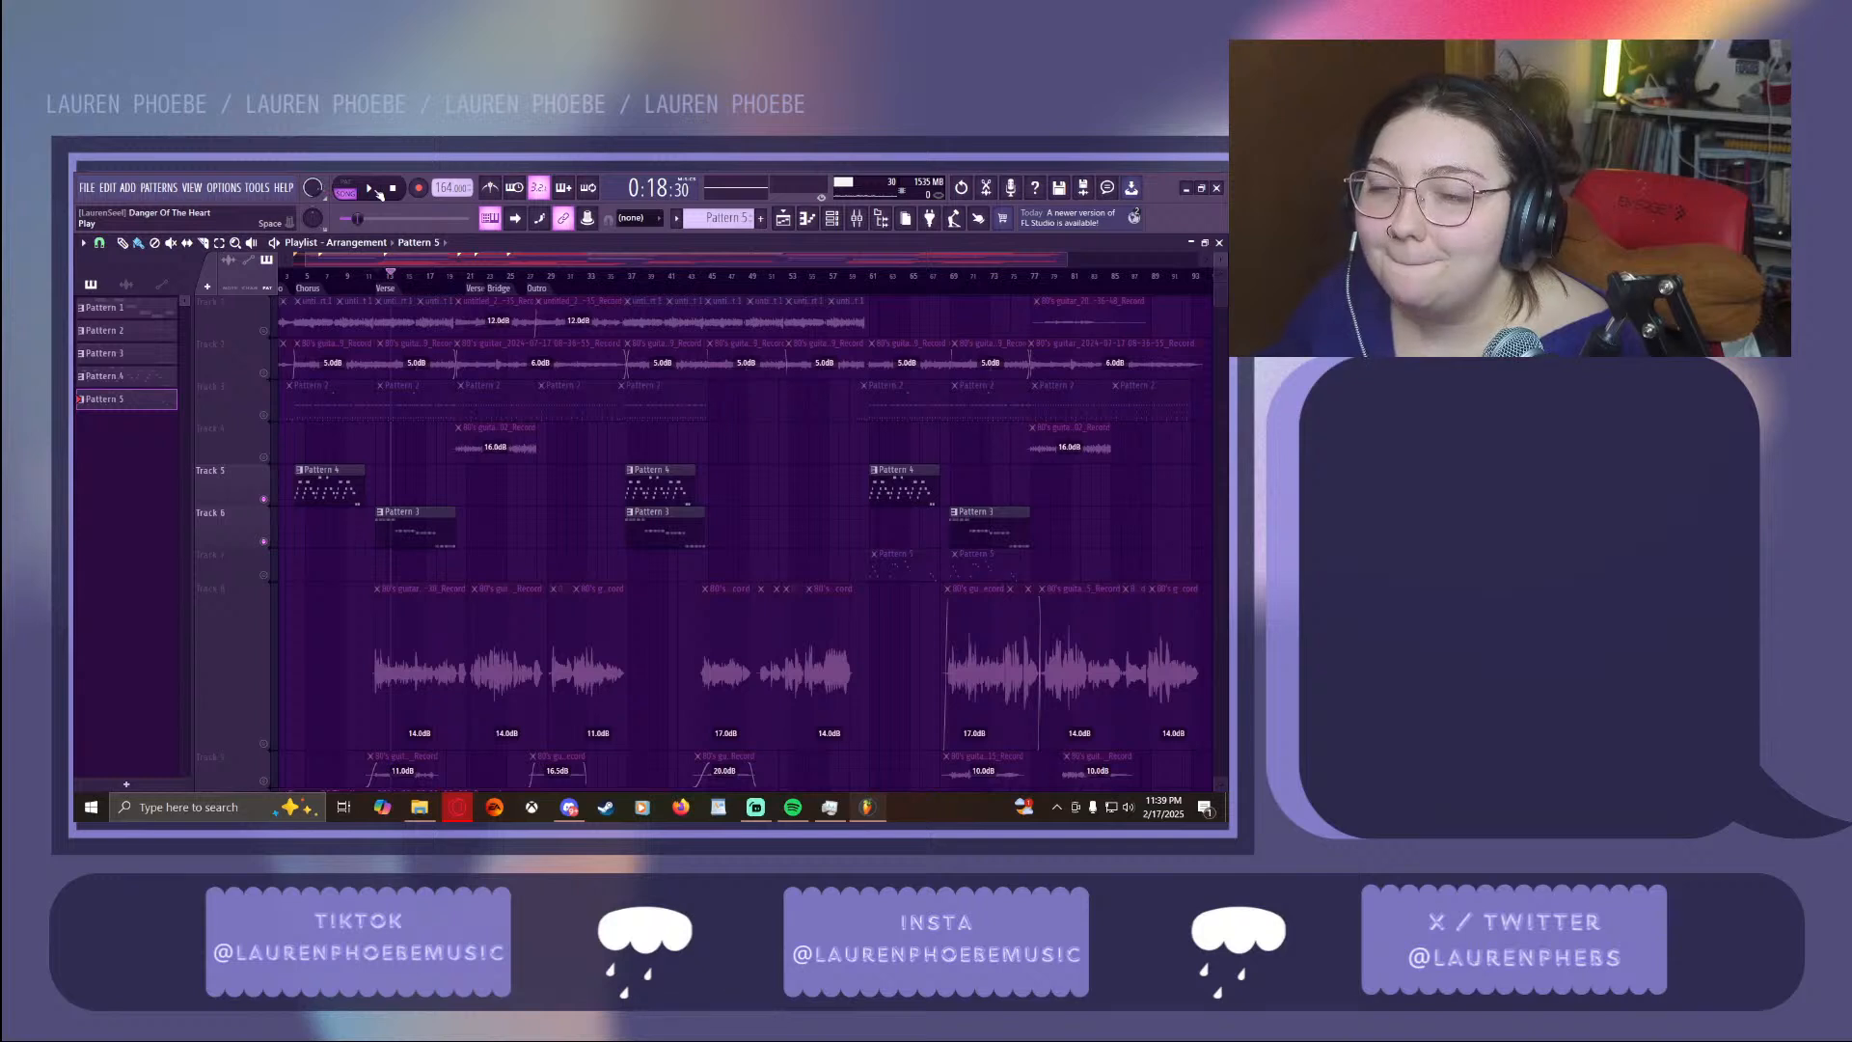
{"action": "left_click", "coordinate": [378, 193]}
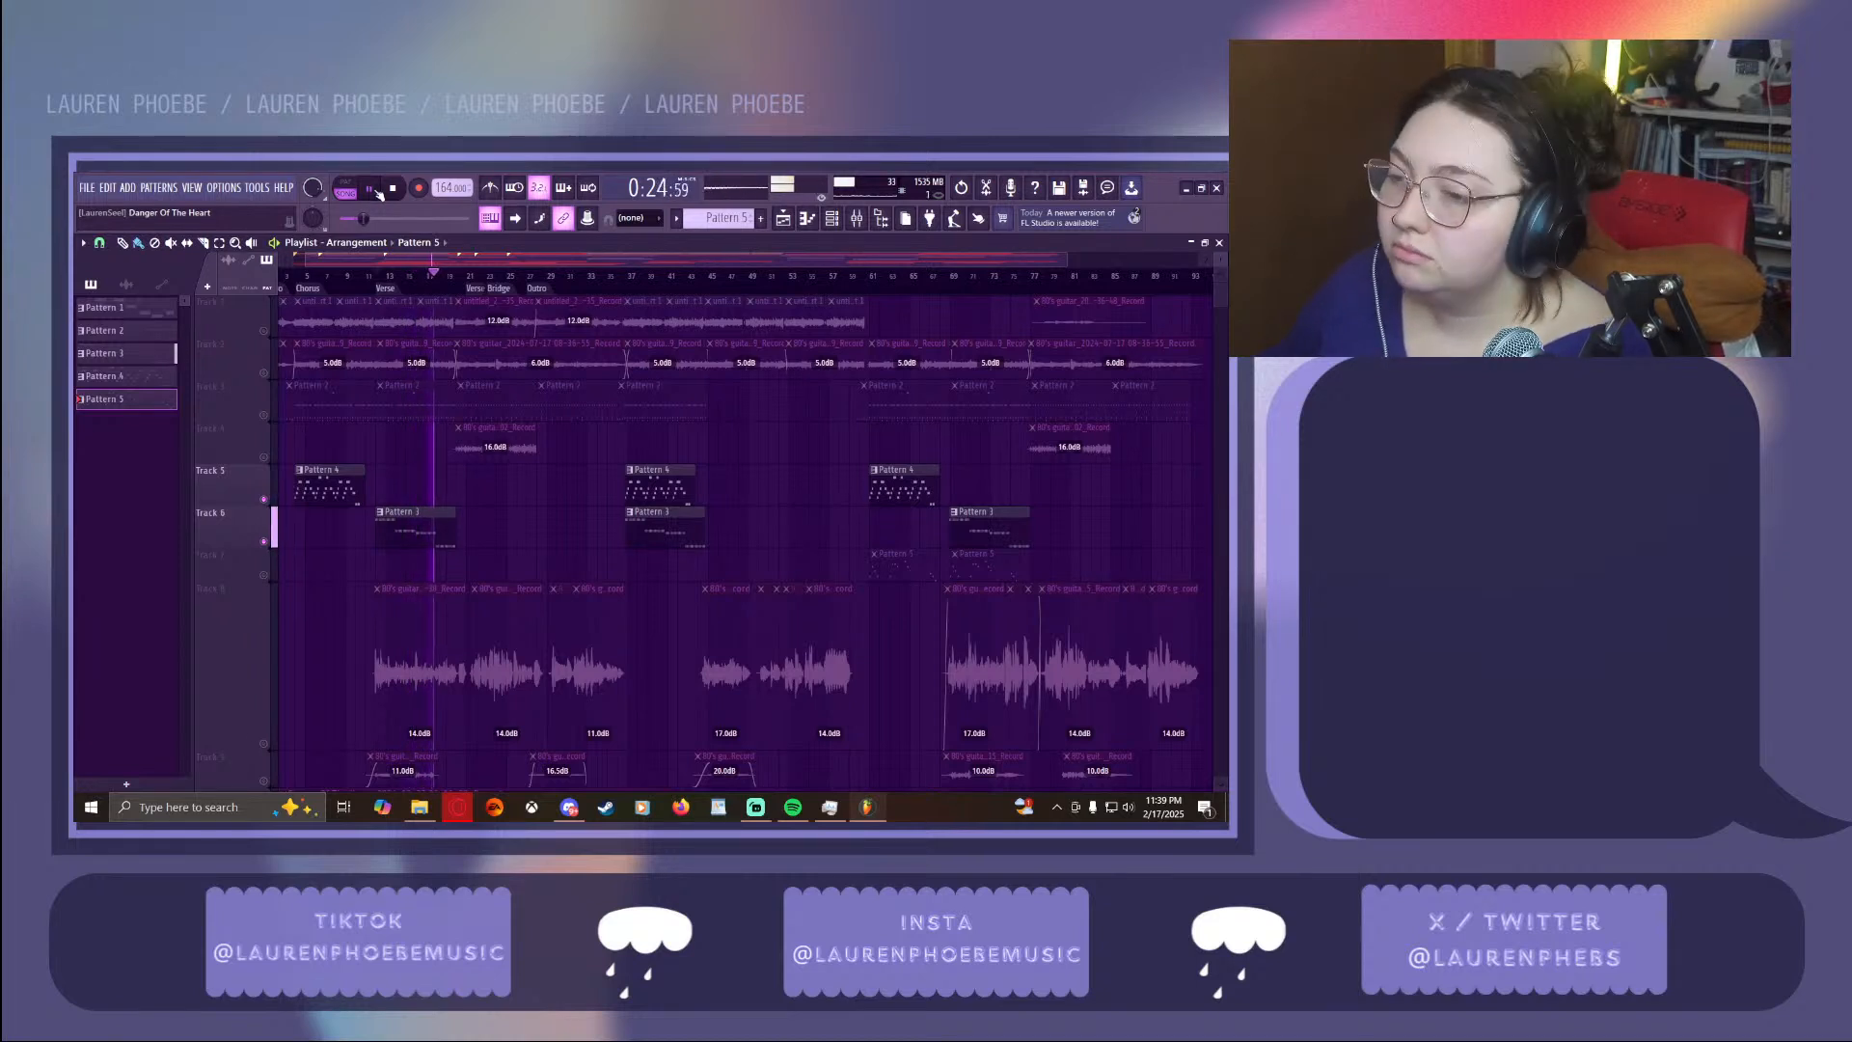
{"action": "key", "text": "space"}
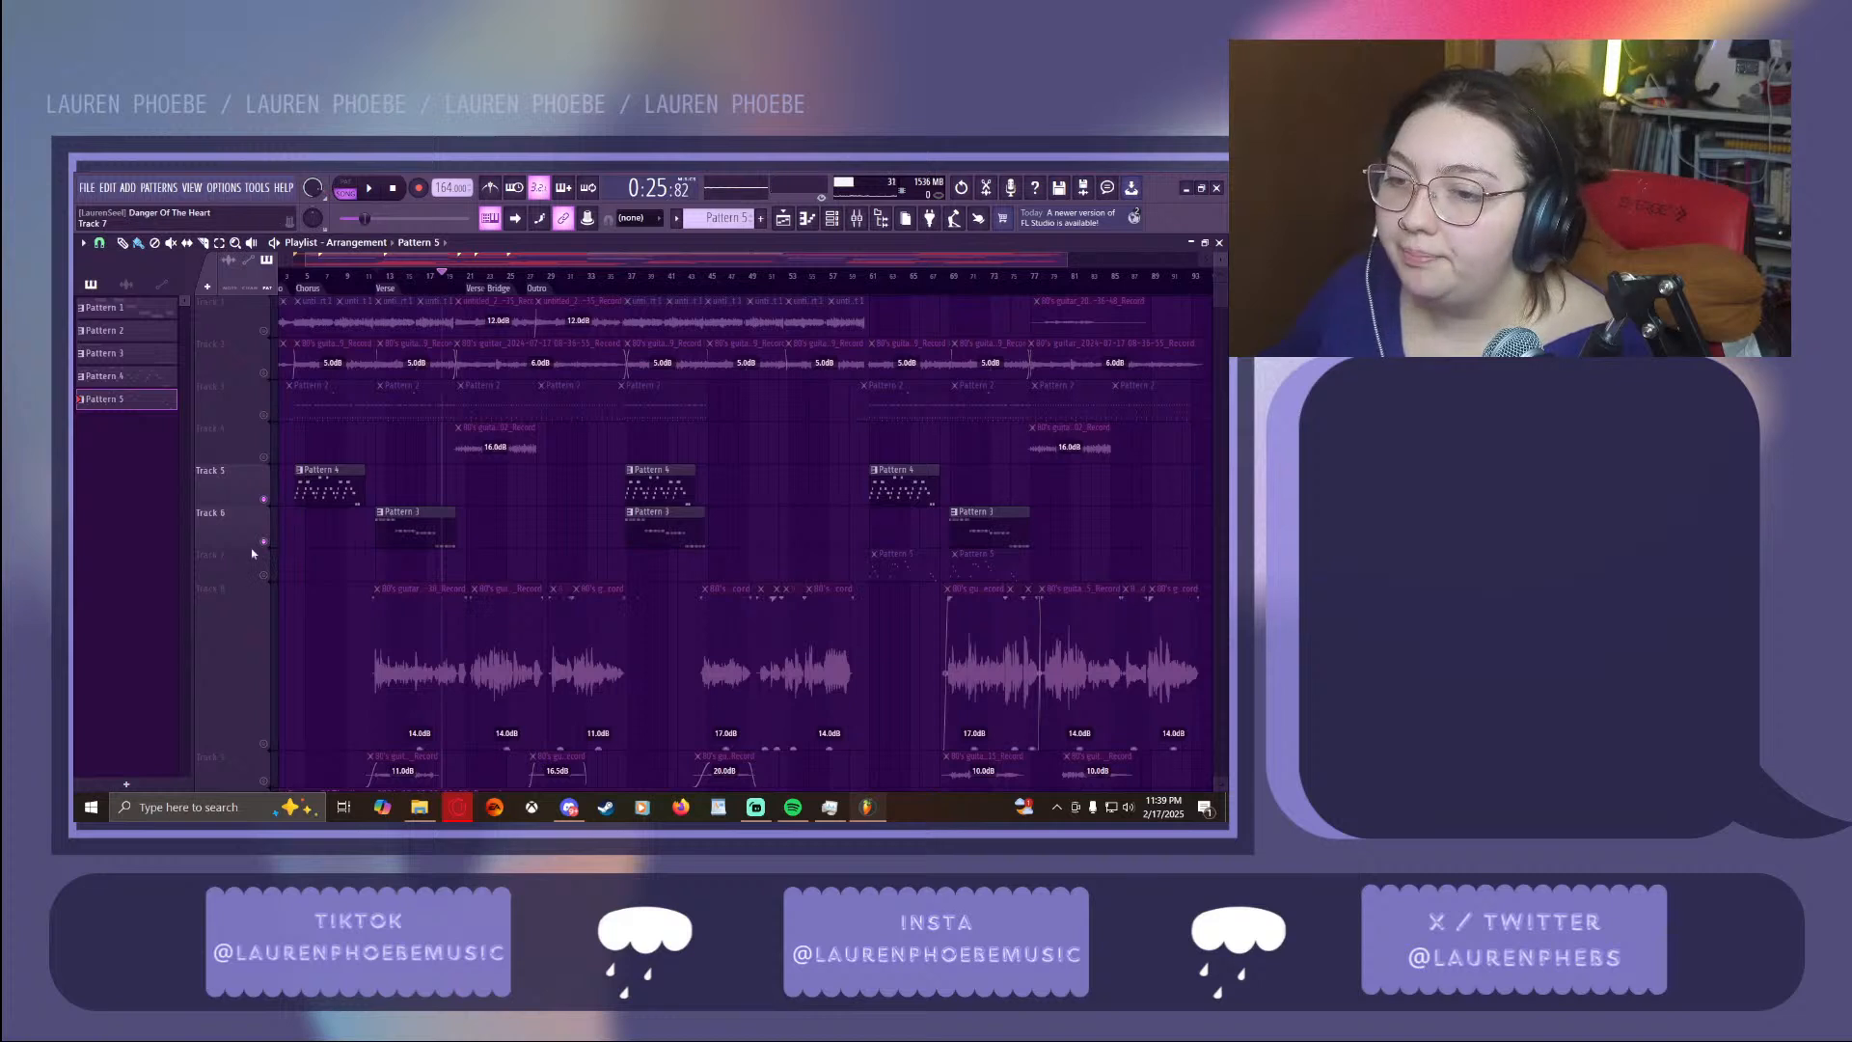
Mute Tracks 5 and 6, unmute the vocal recordings on Track 8, and play them from the Verse marker
{"action": "scroll", "coordinate": [319, 502], "scroll_direction": "down", "scroll_amount": 3}
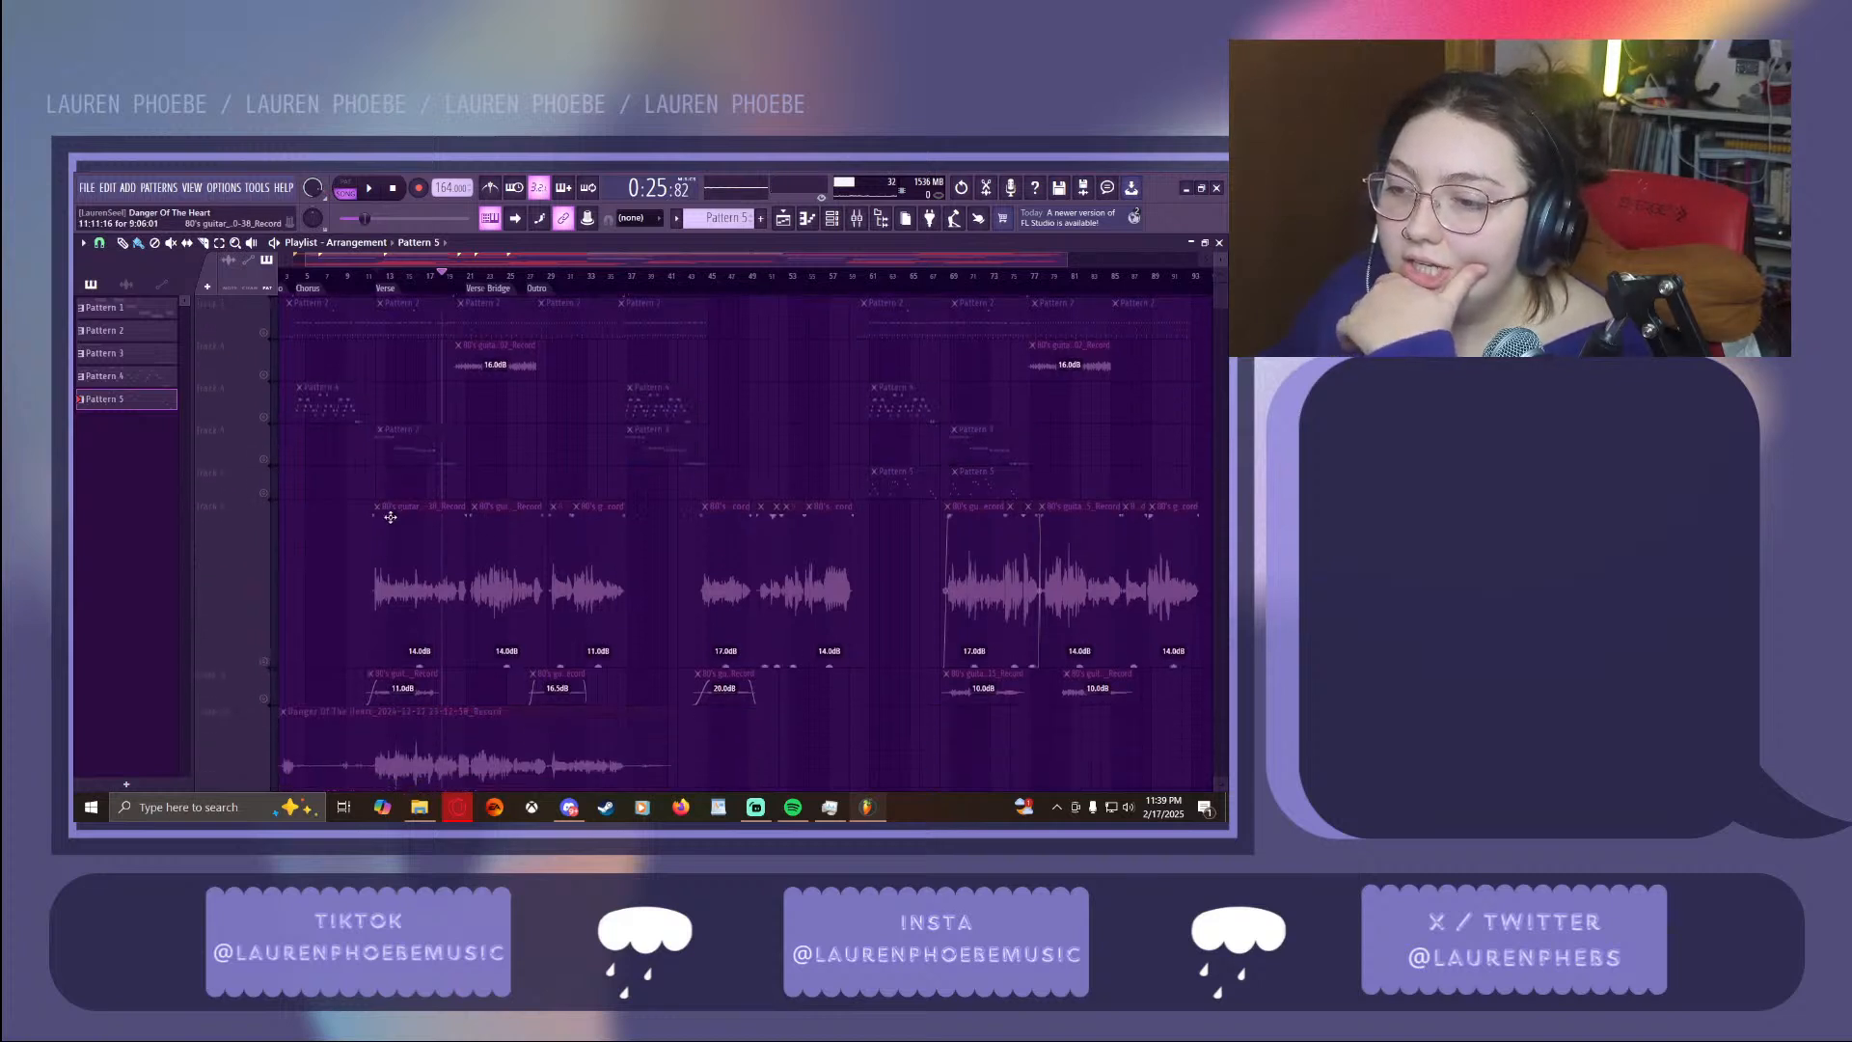
{"action": "left_click", "coordinate": [387, 277]}
{"action": "left_click", "coordinate": [258, 618]}
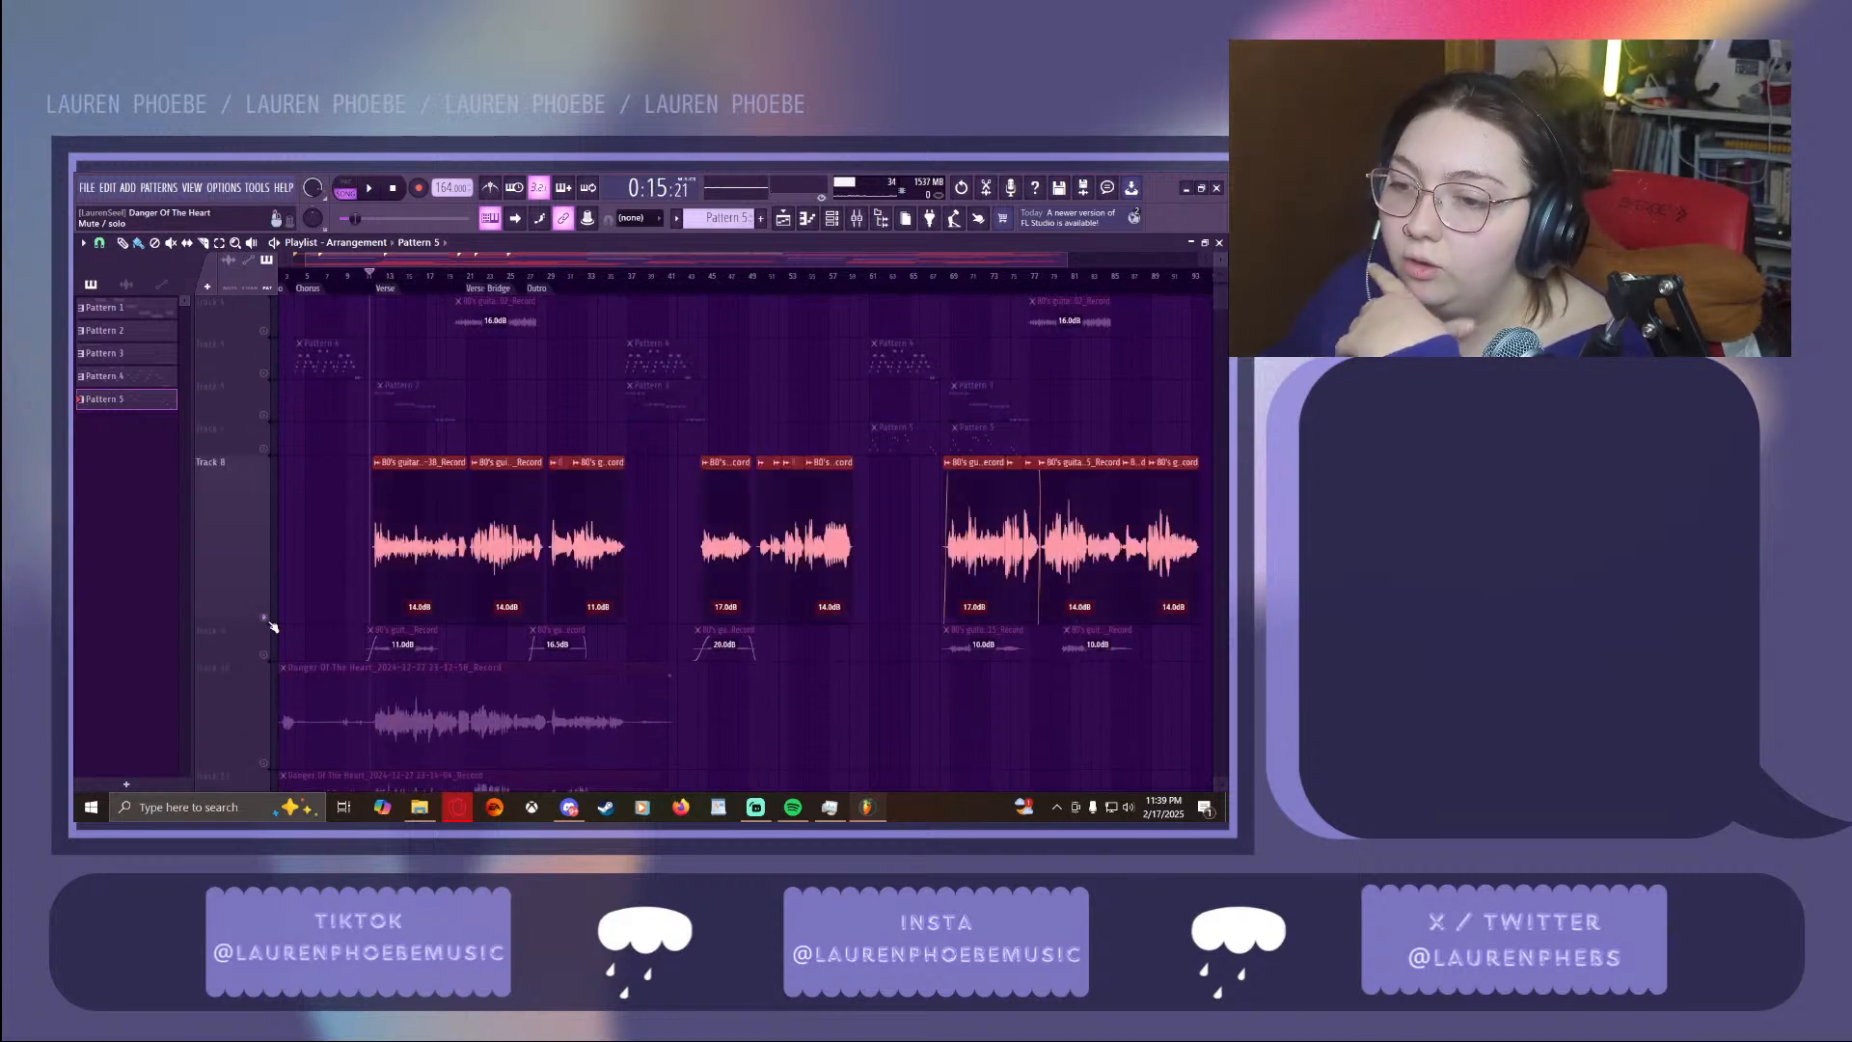
{"action": "left_click", "coordinate": [380, 198]}
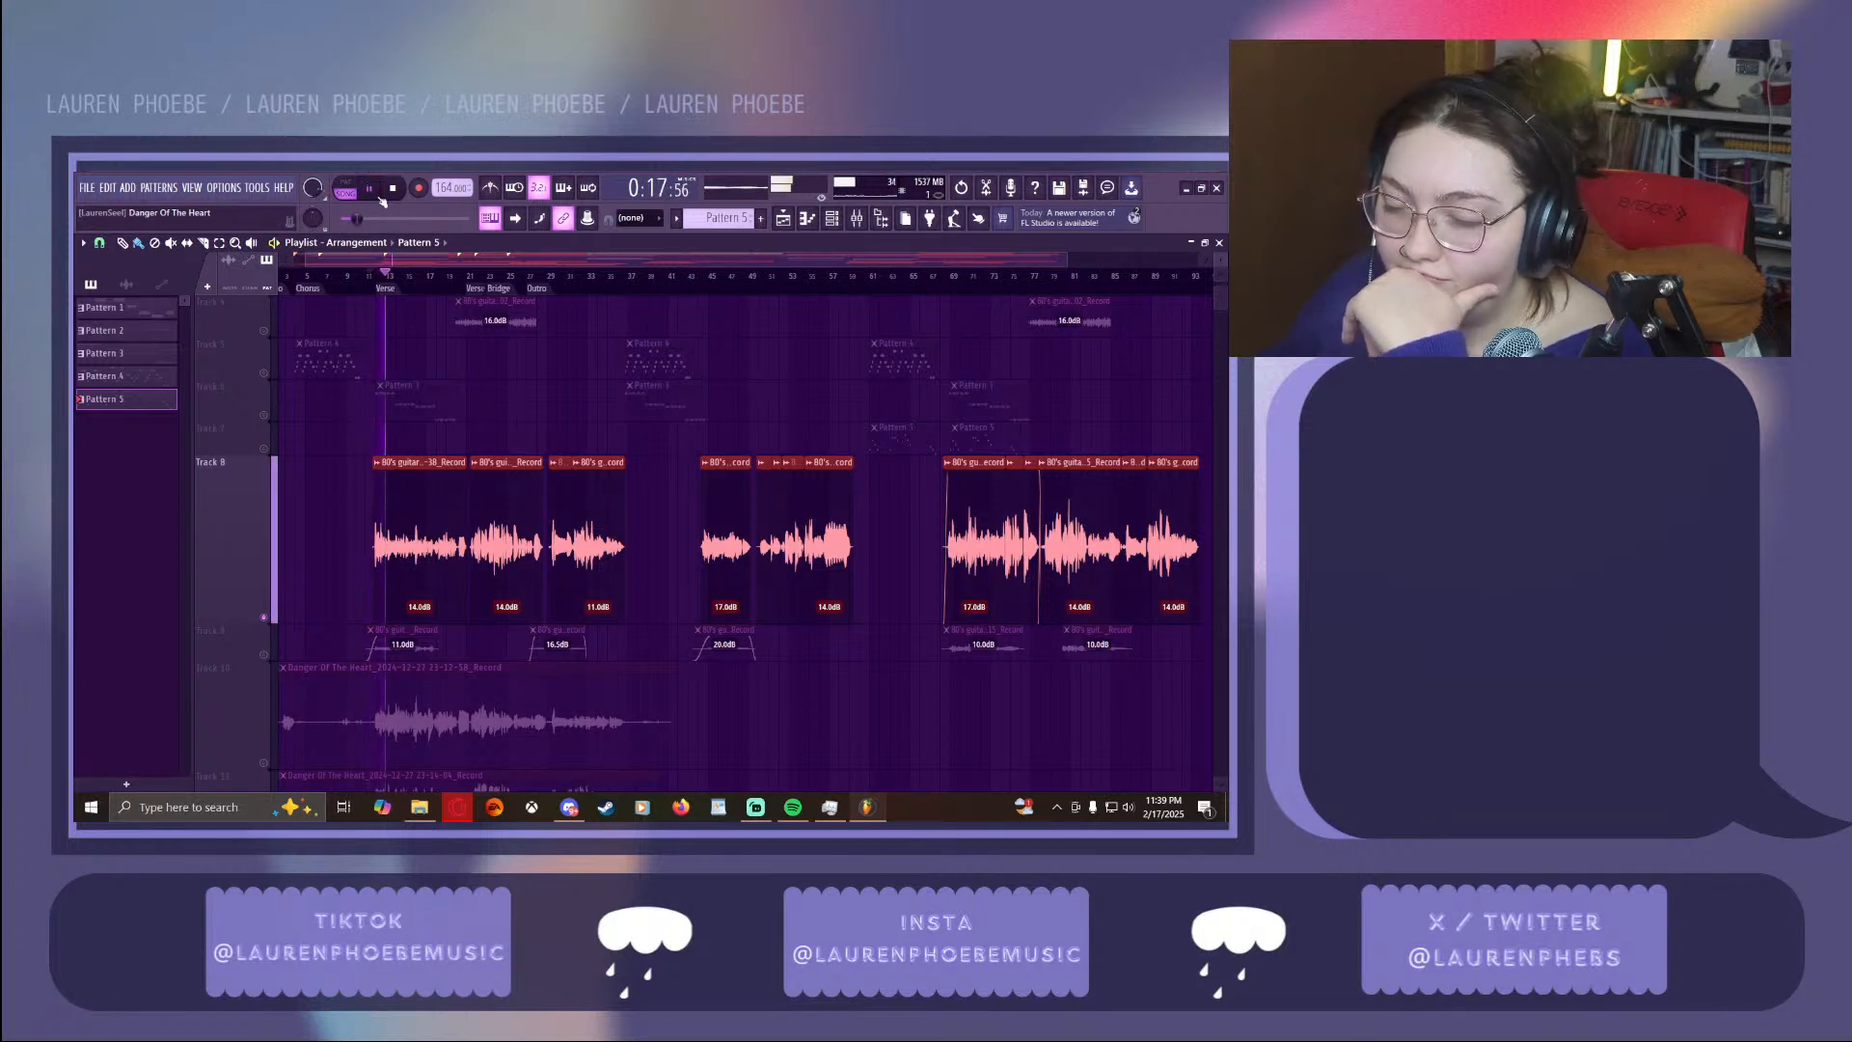
Find the Main Vox track in the mixer, examine its first Fruity parametric EQ 2, and stop playback
{"action": "left_click", "coordinate": [882, 220]}
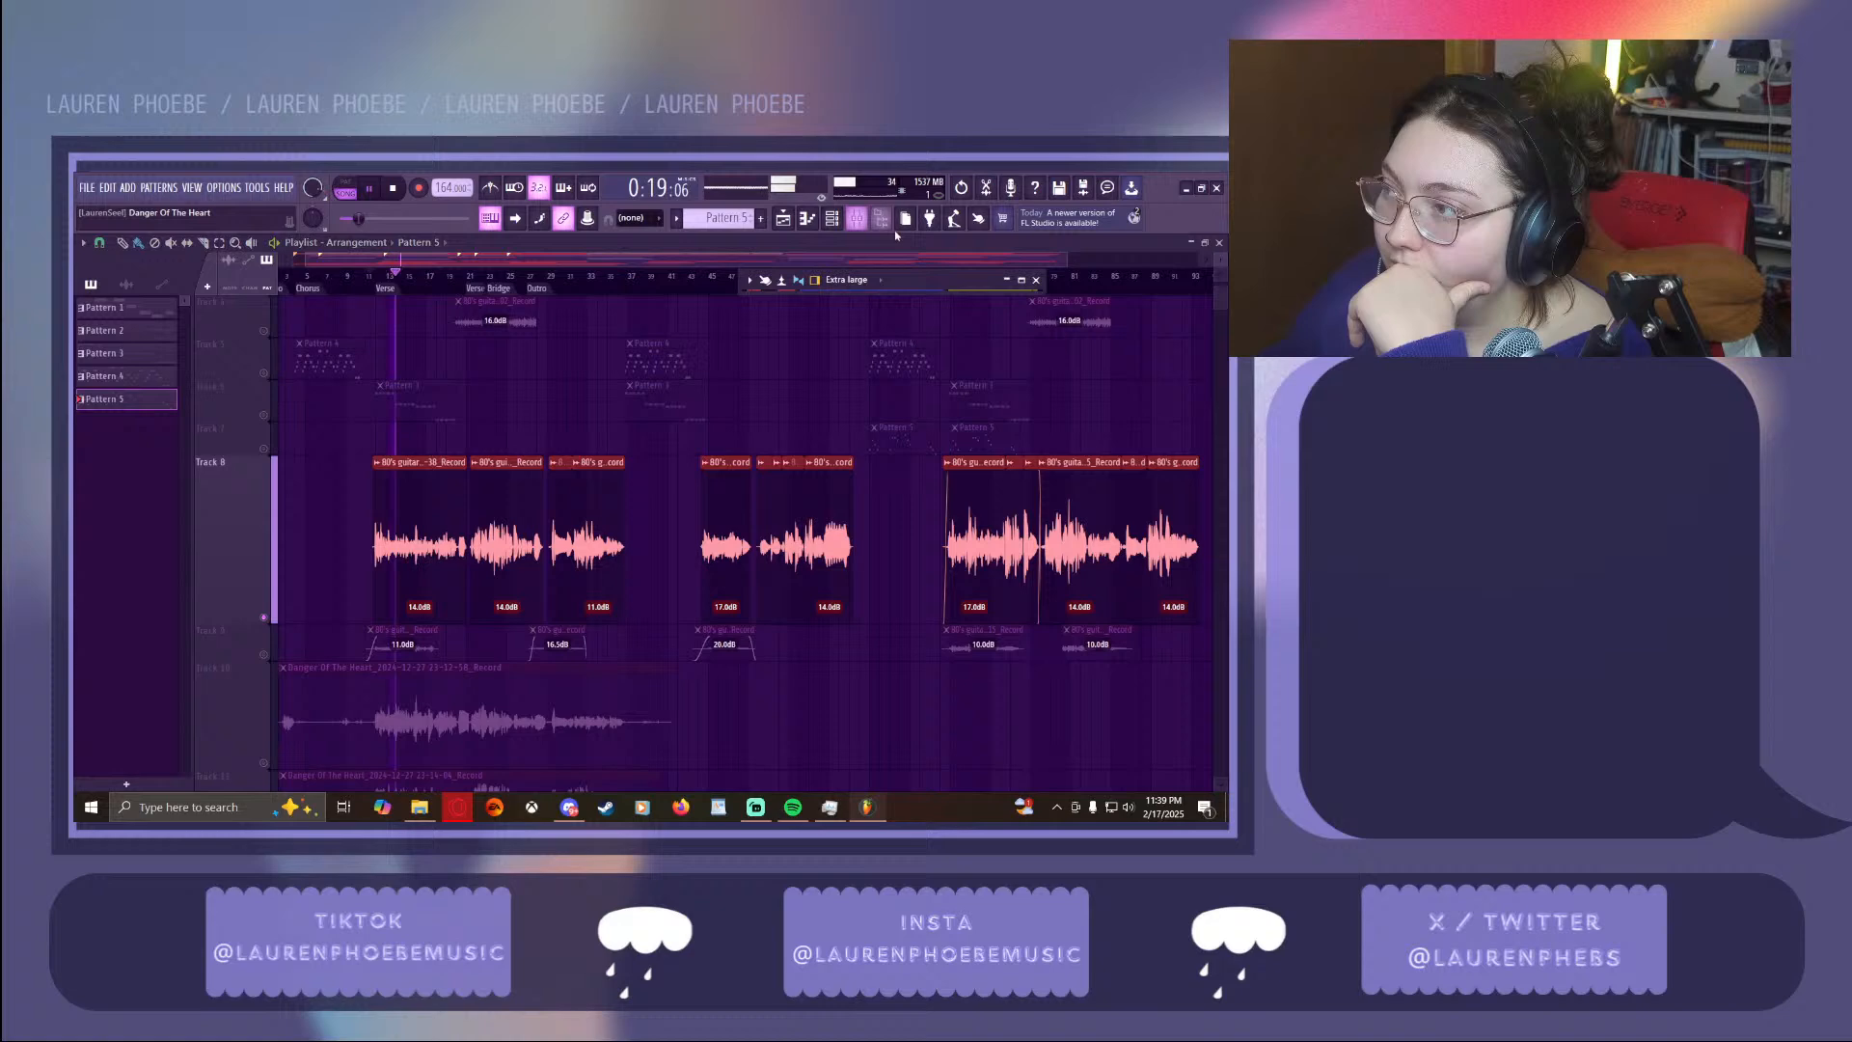
{"action": "left_click", "coordinate": [1022, 280]}
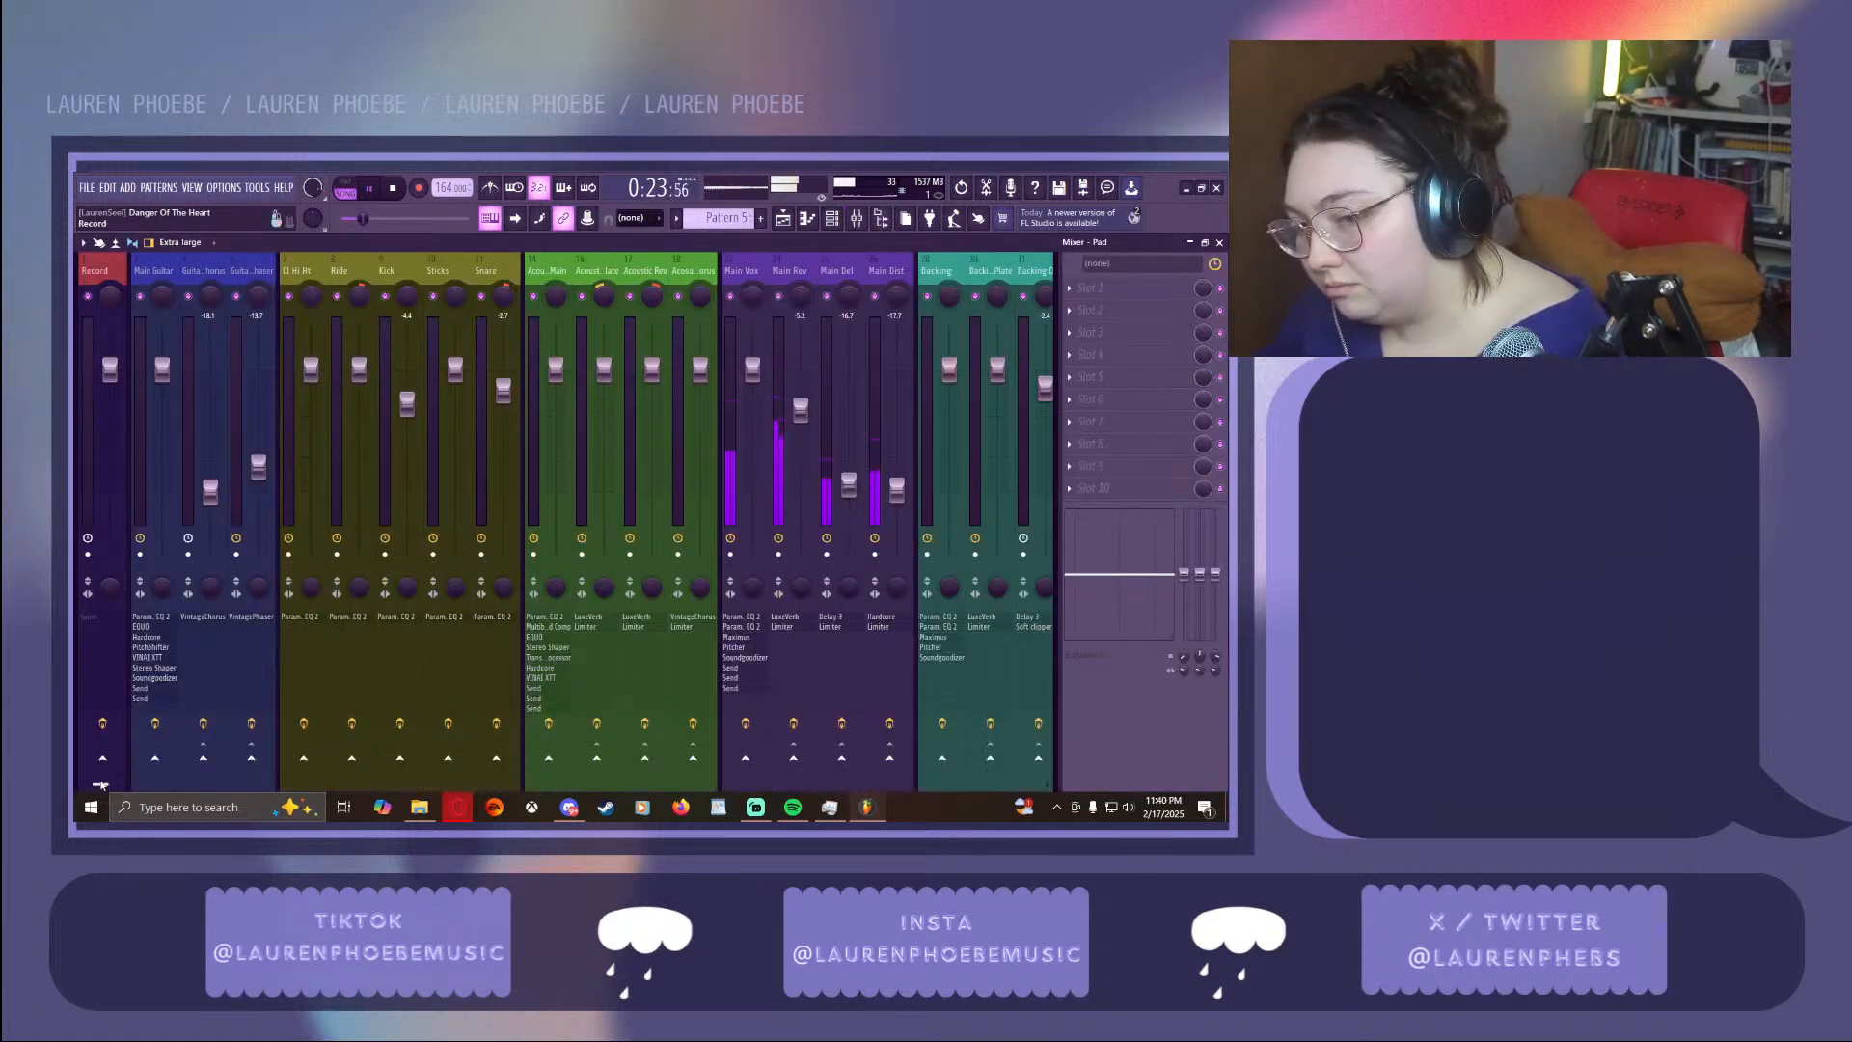
{"action": "left_click_drag", "start_coordinate": [112, 781], "coordinate": [183, 787]}
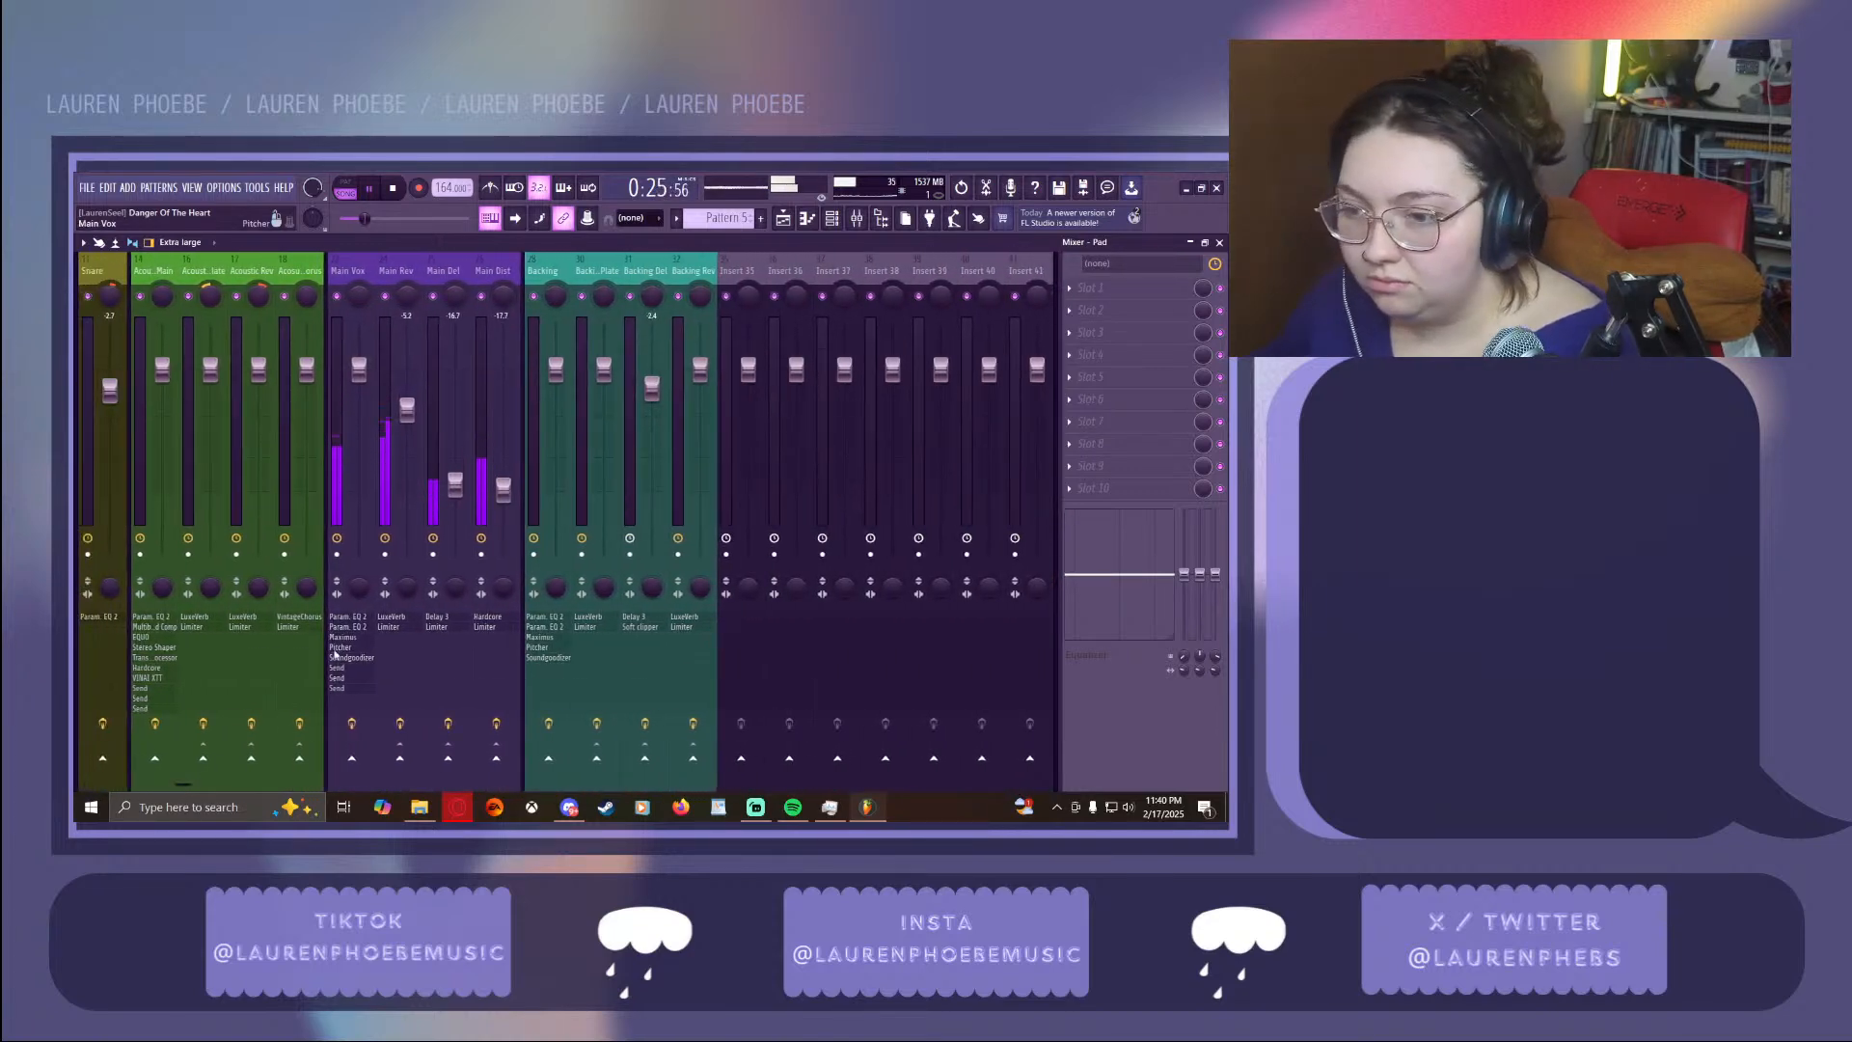
{"action": "left_click", "coordinate": [365, 618]}
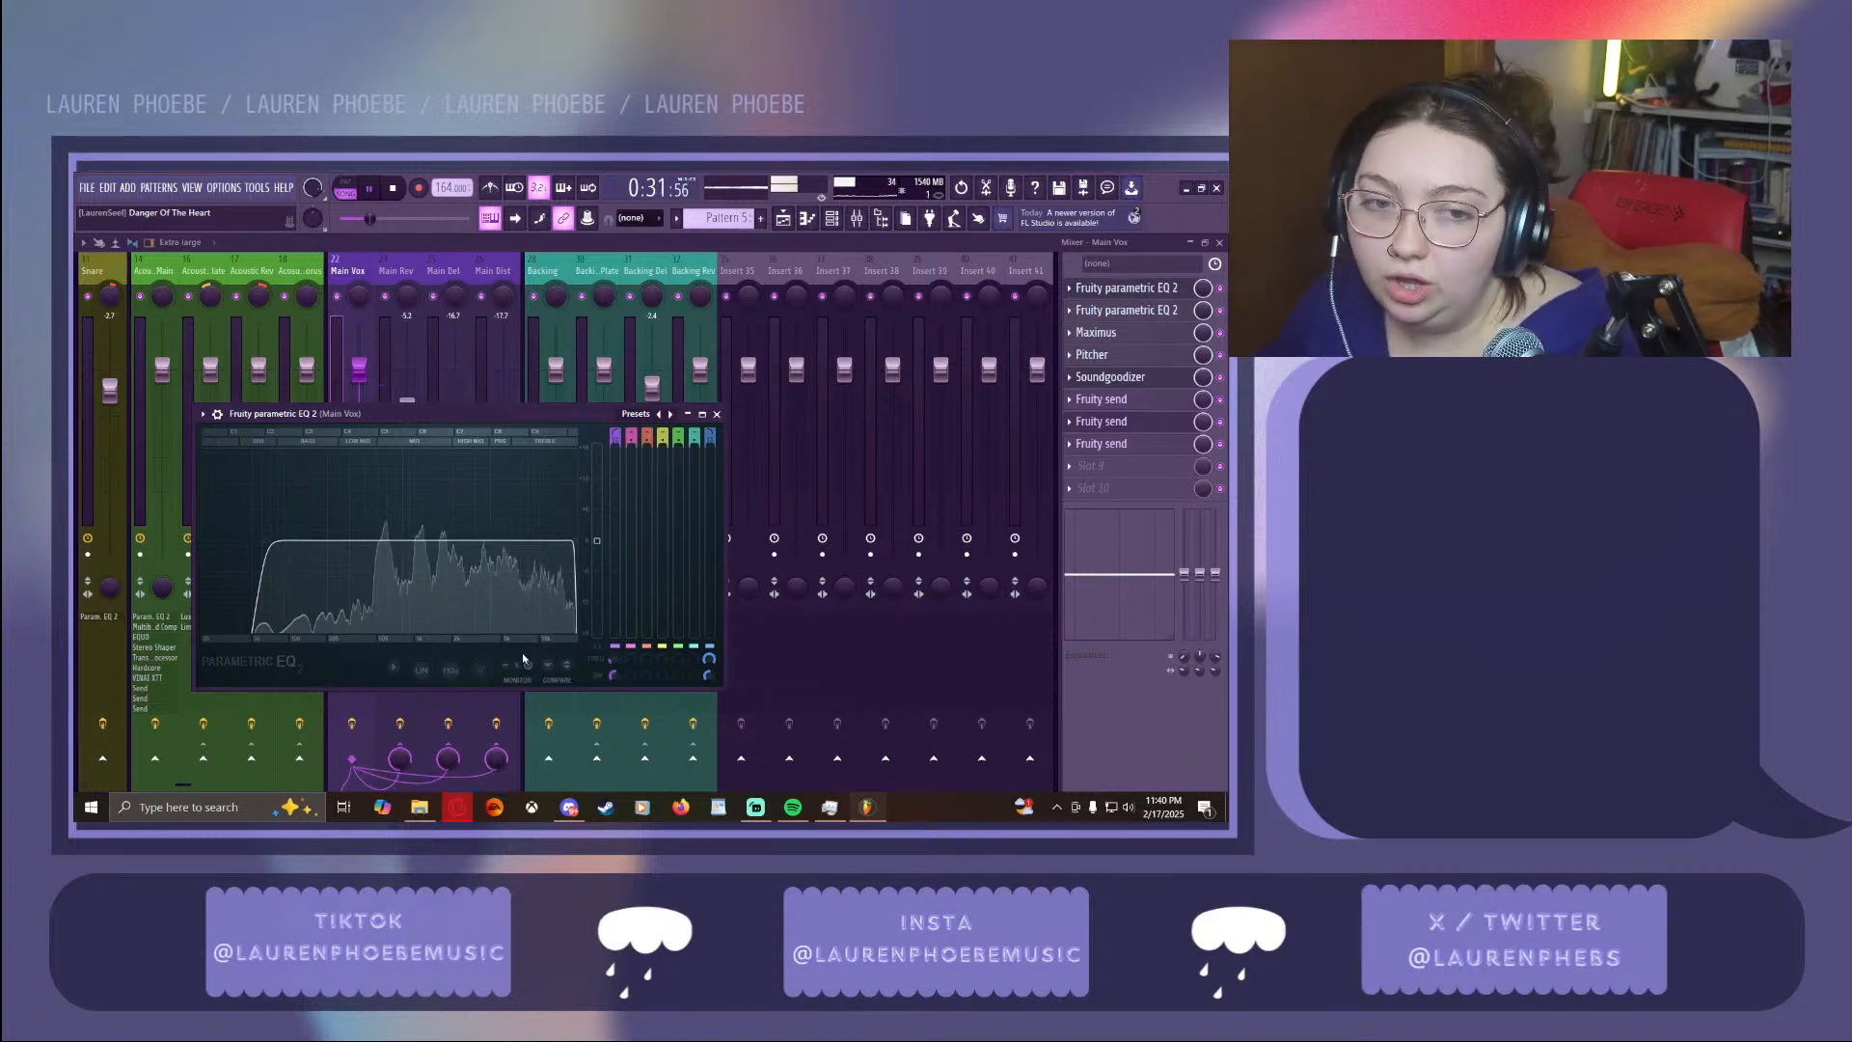
{"action": "key", "text": "space"}
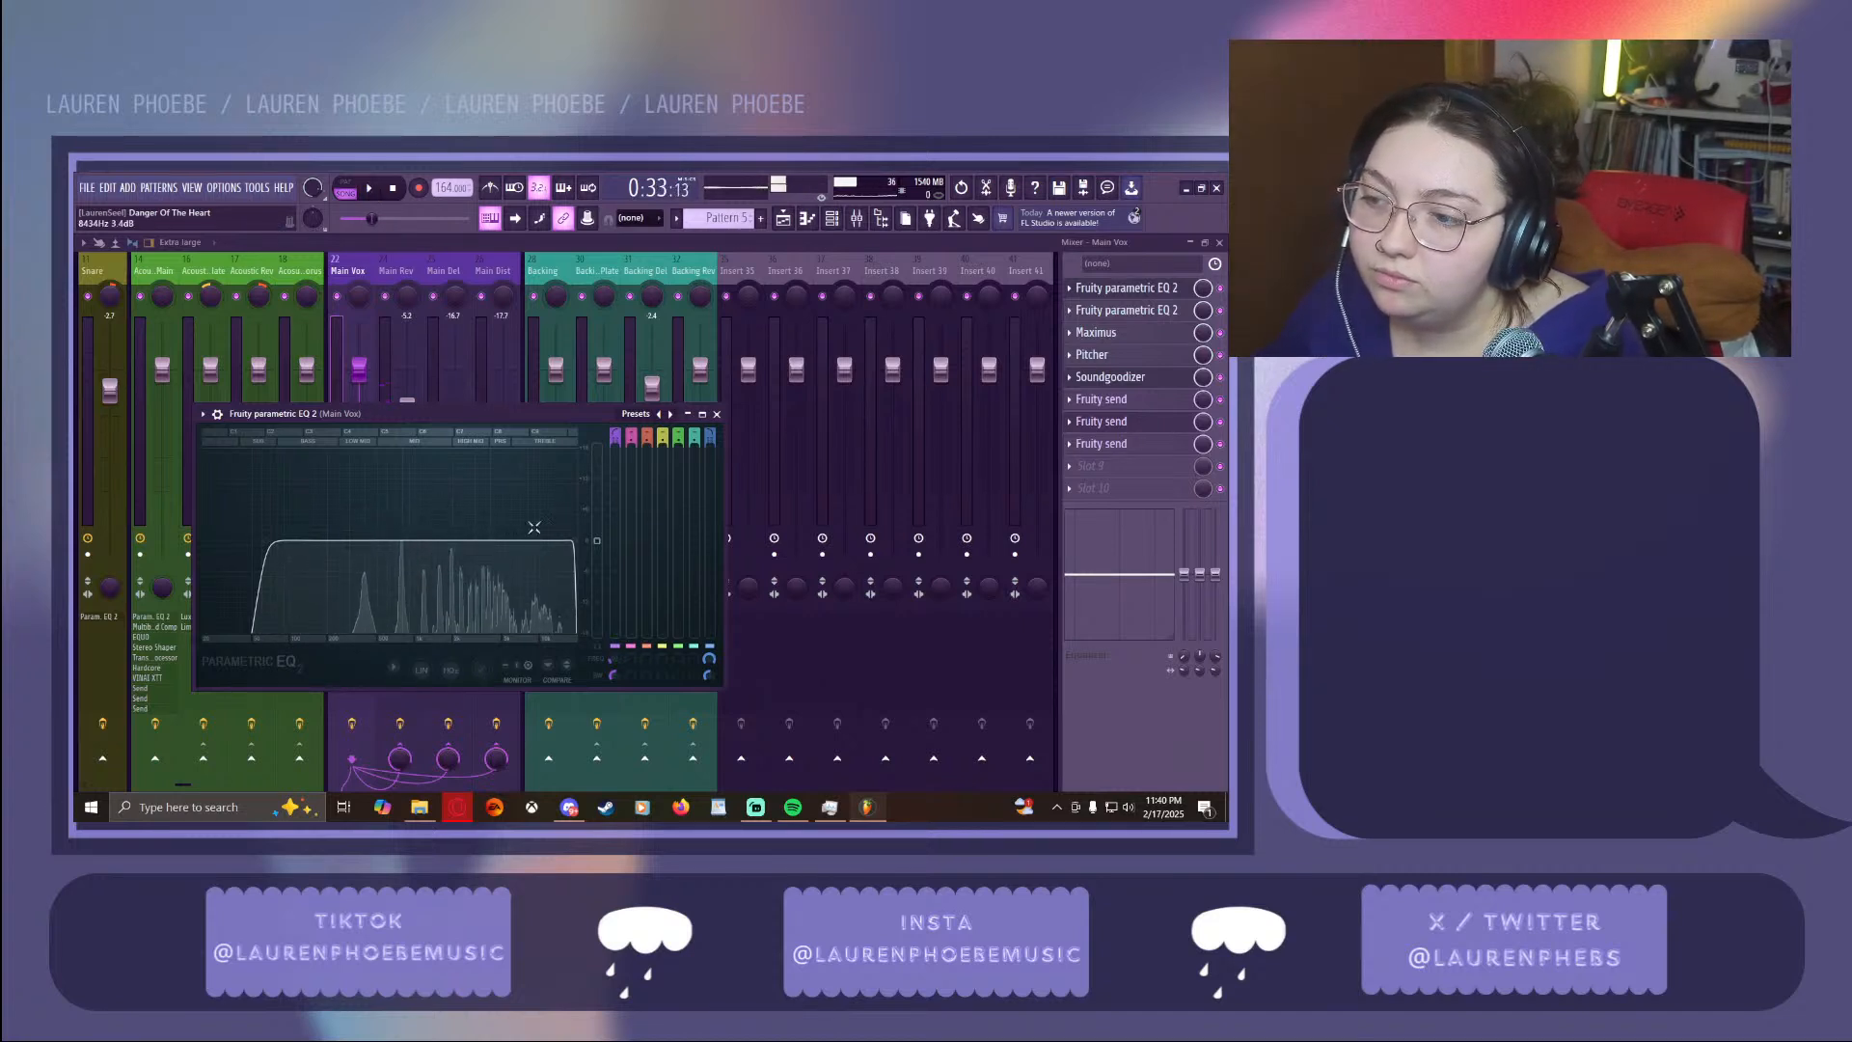
Examine Main Vox's second Fruity parametric EQ 2 and its Maximus settings, closing each plugin
{"action": "left_click", "coordinate": [1171, 309]}
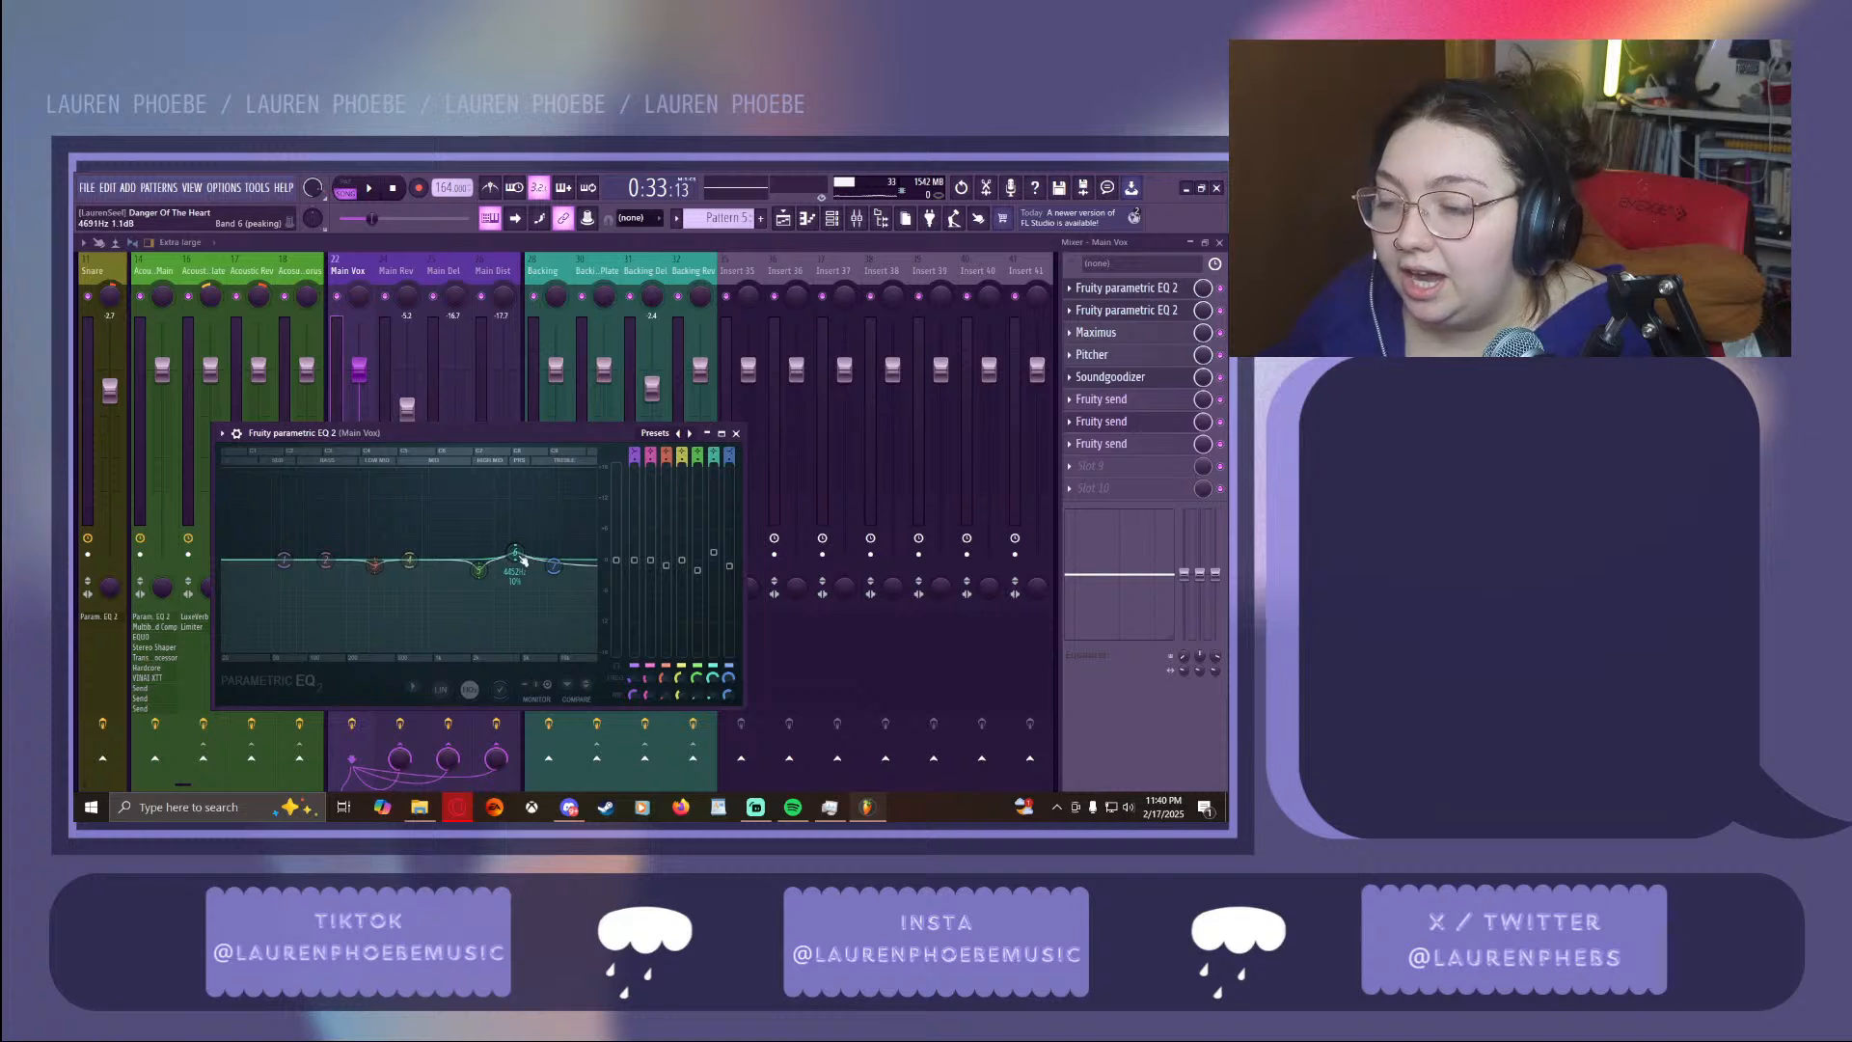
{"action": "left_click", "coordinate": [736, 434]}
{"action": "left_click", "coordinate": [1144, 338]}
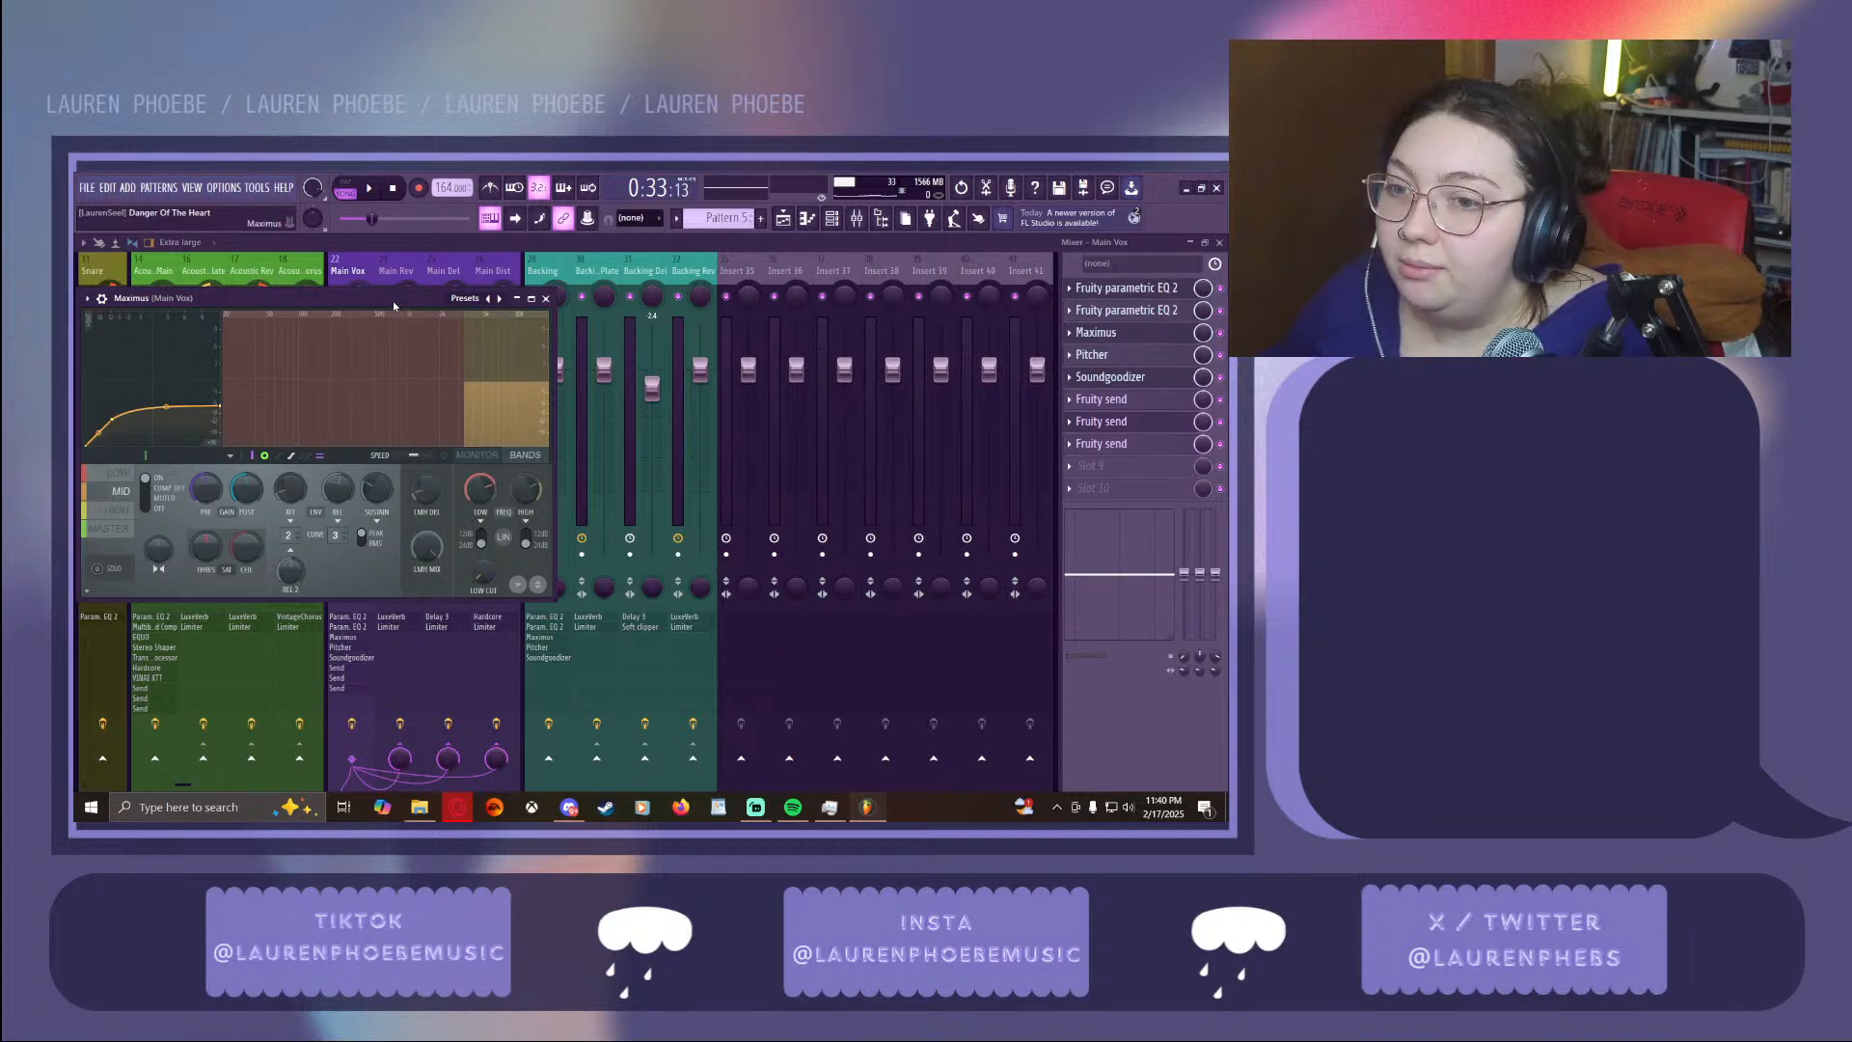
{"action": "left_click_drag", "start_coordinate": [394, 307], "coordinate": [527, 297]}
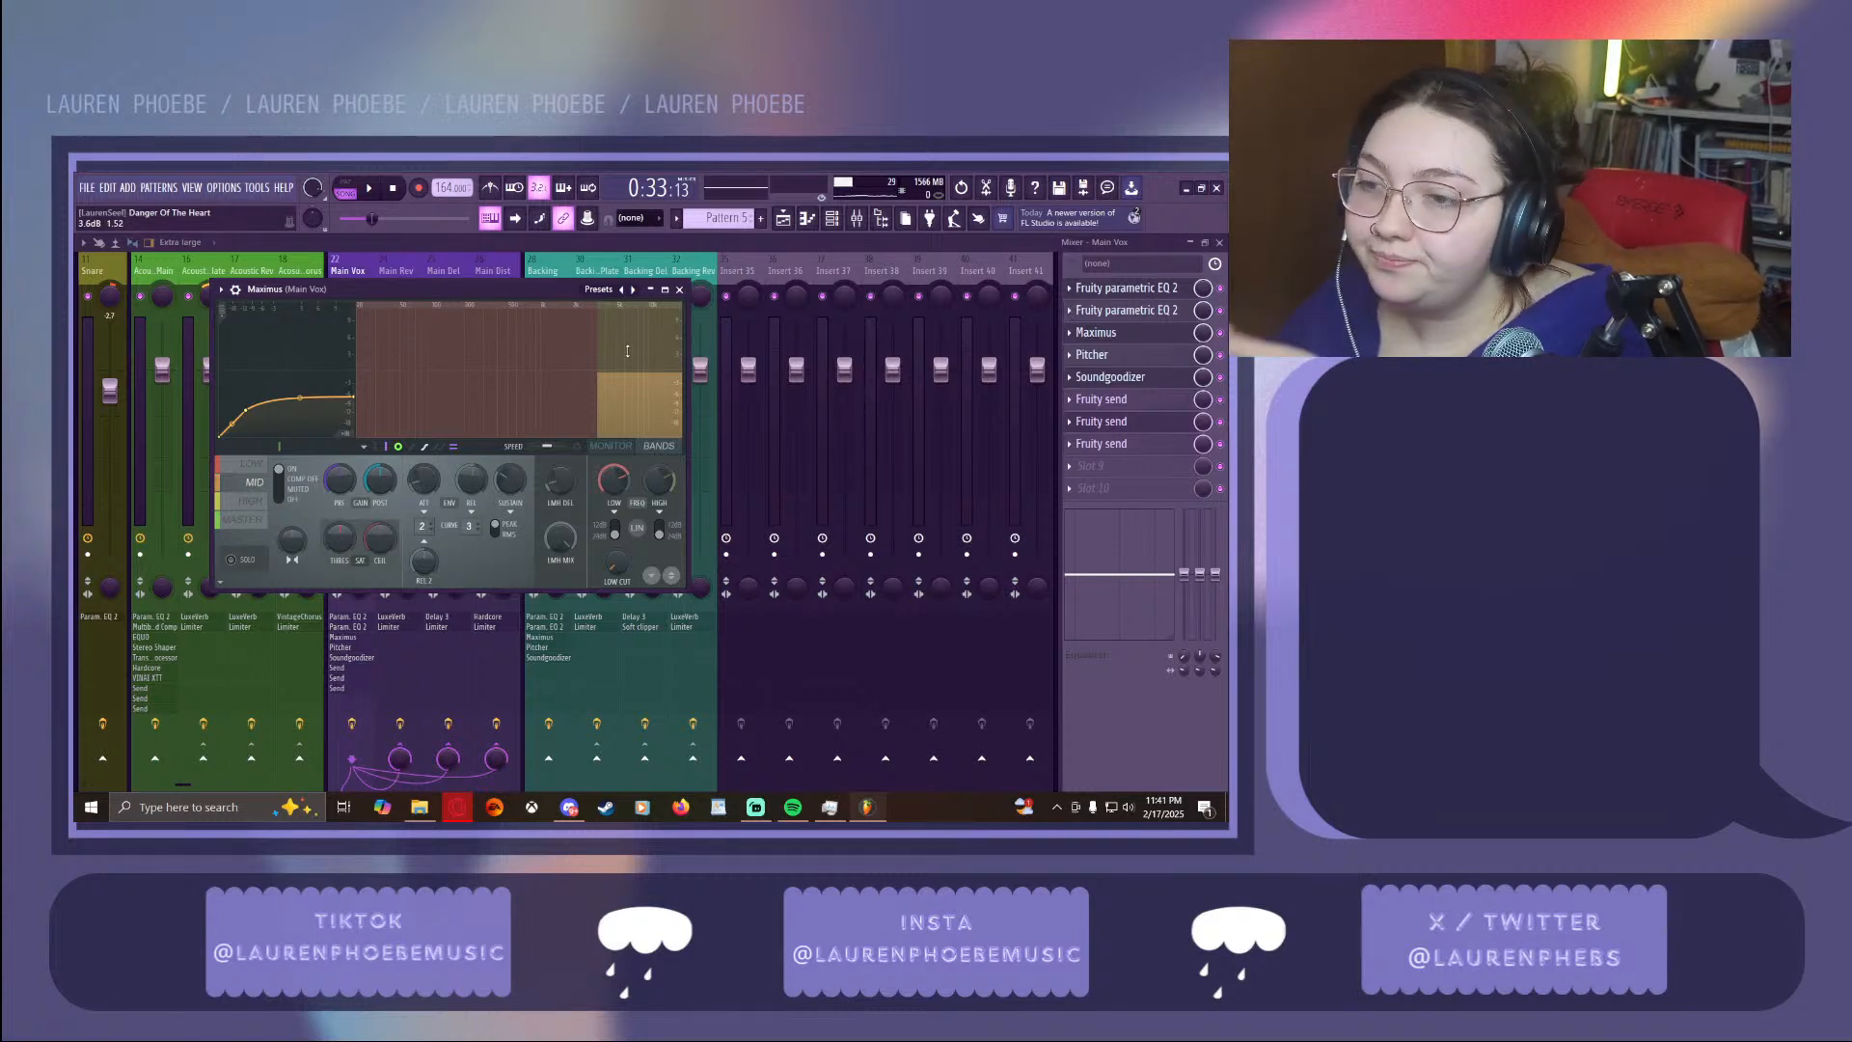
{"action": "left_click", "coordinate": [680, 290]}
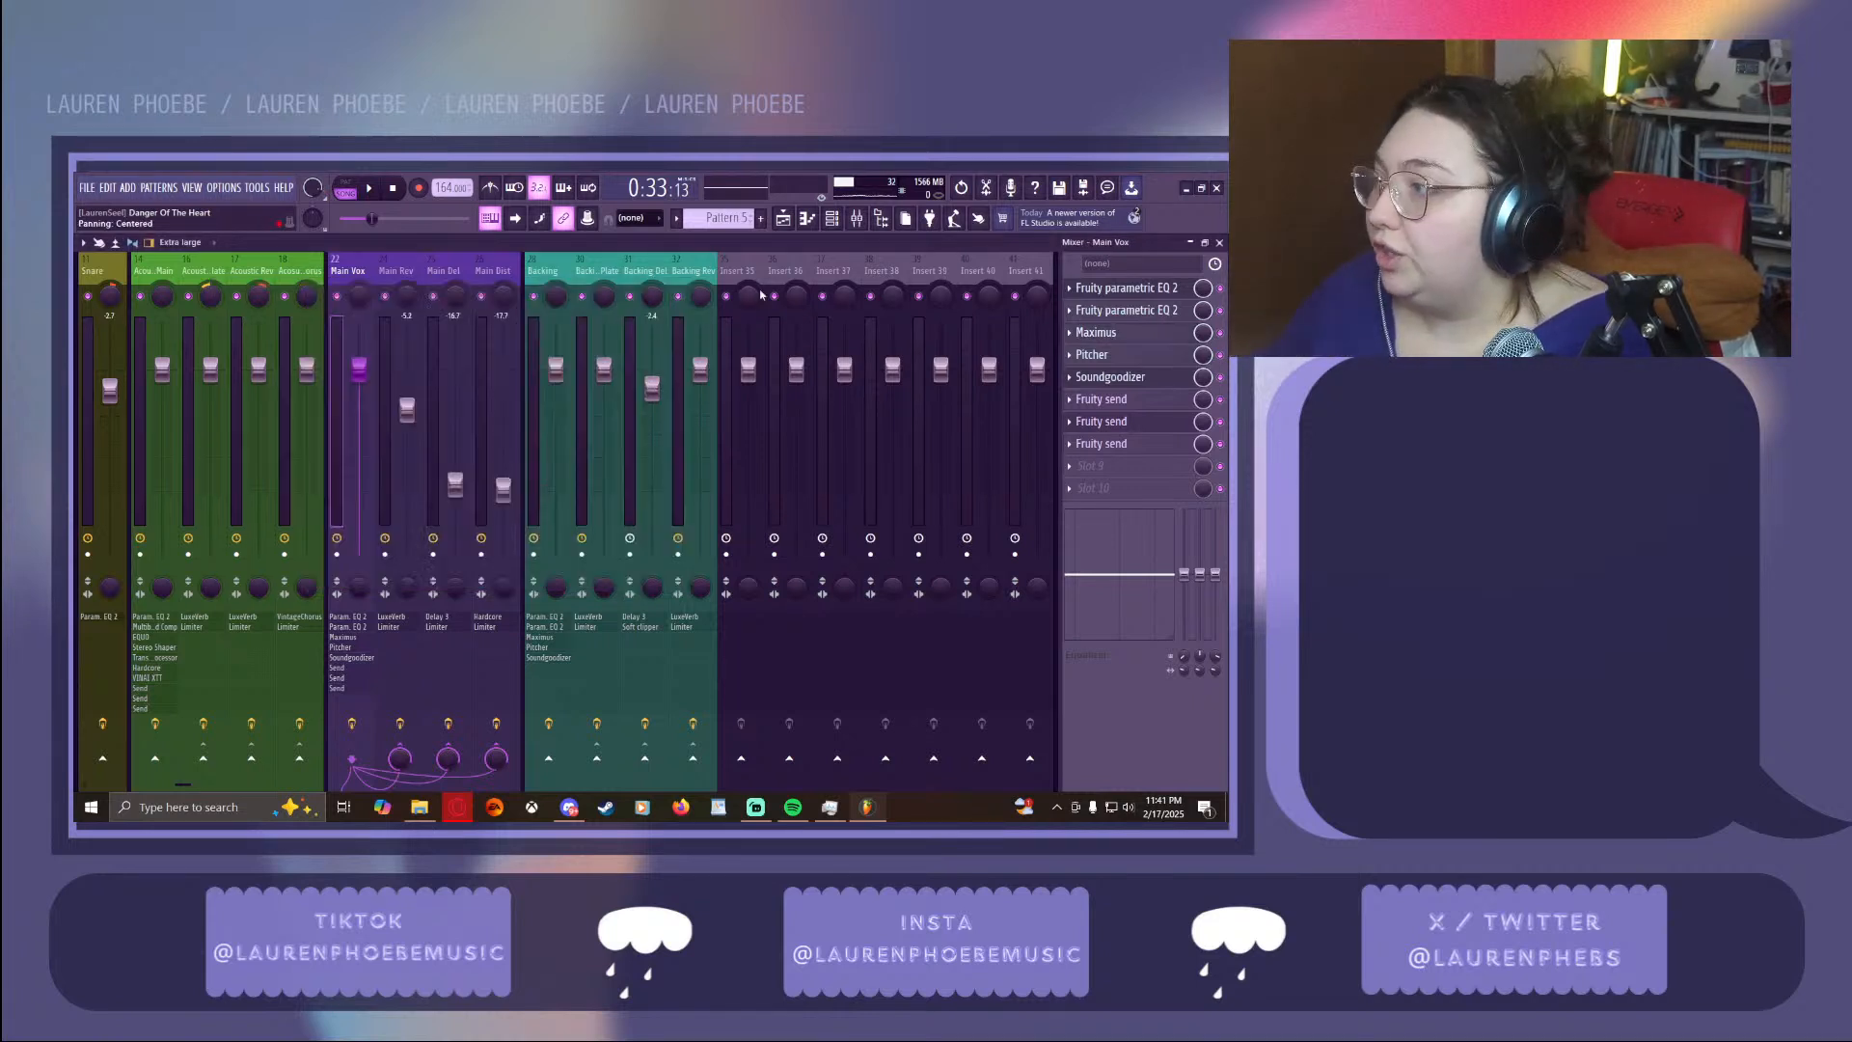
Examine the Pitcher and Soundgoodizer settings on the Main Vox track
{"action": "left_click", "coordinate": [1149, 359]}
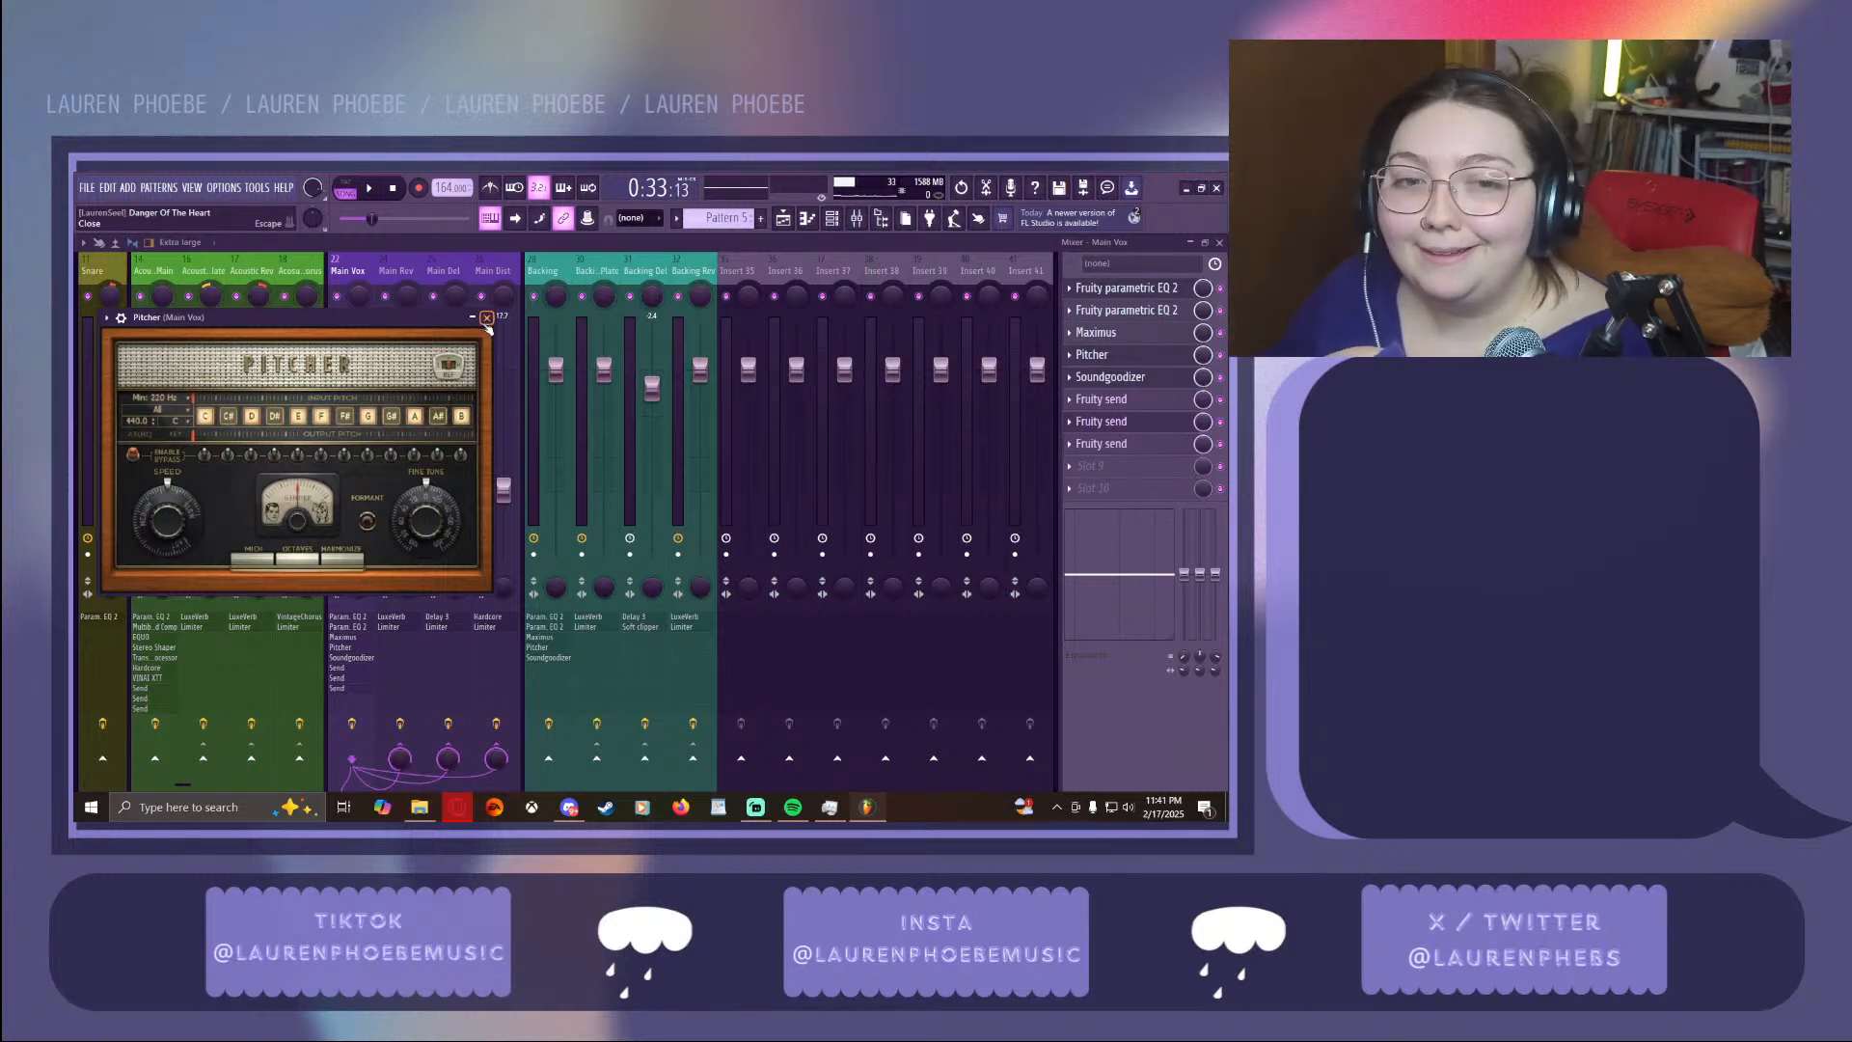
{"action": "left_click", "coordinate": [487, 317]}
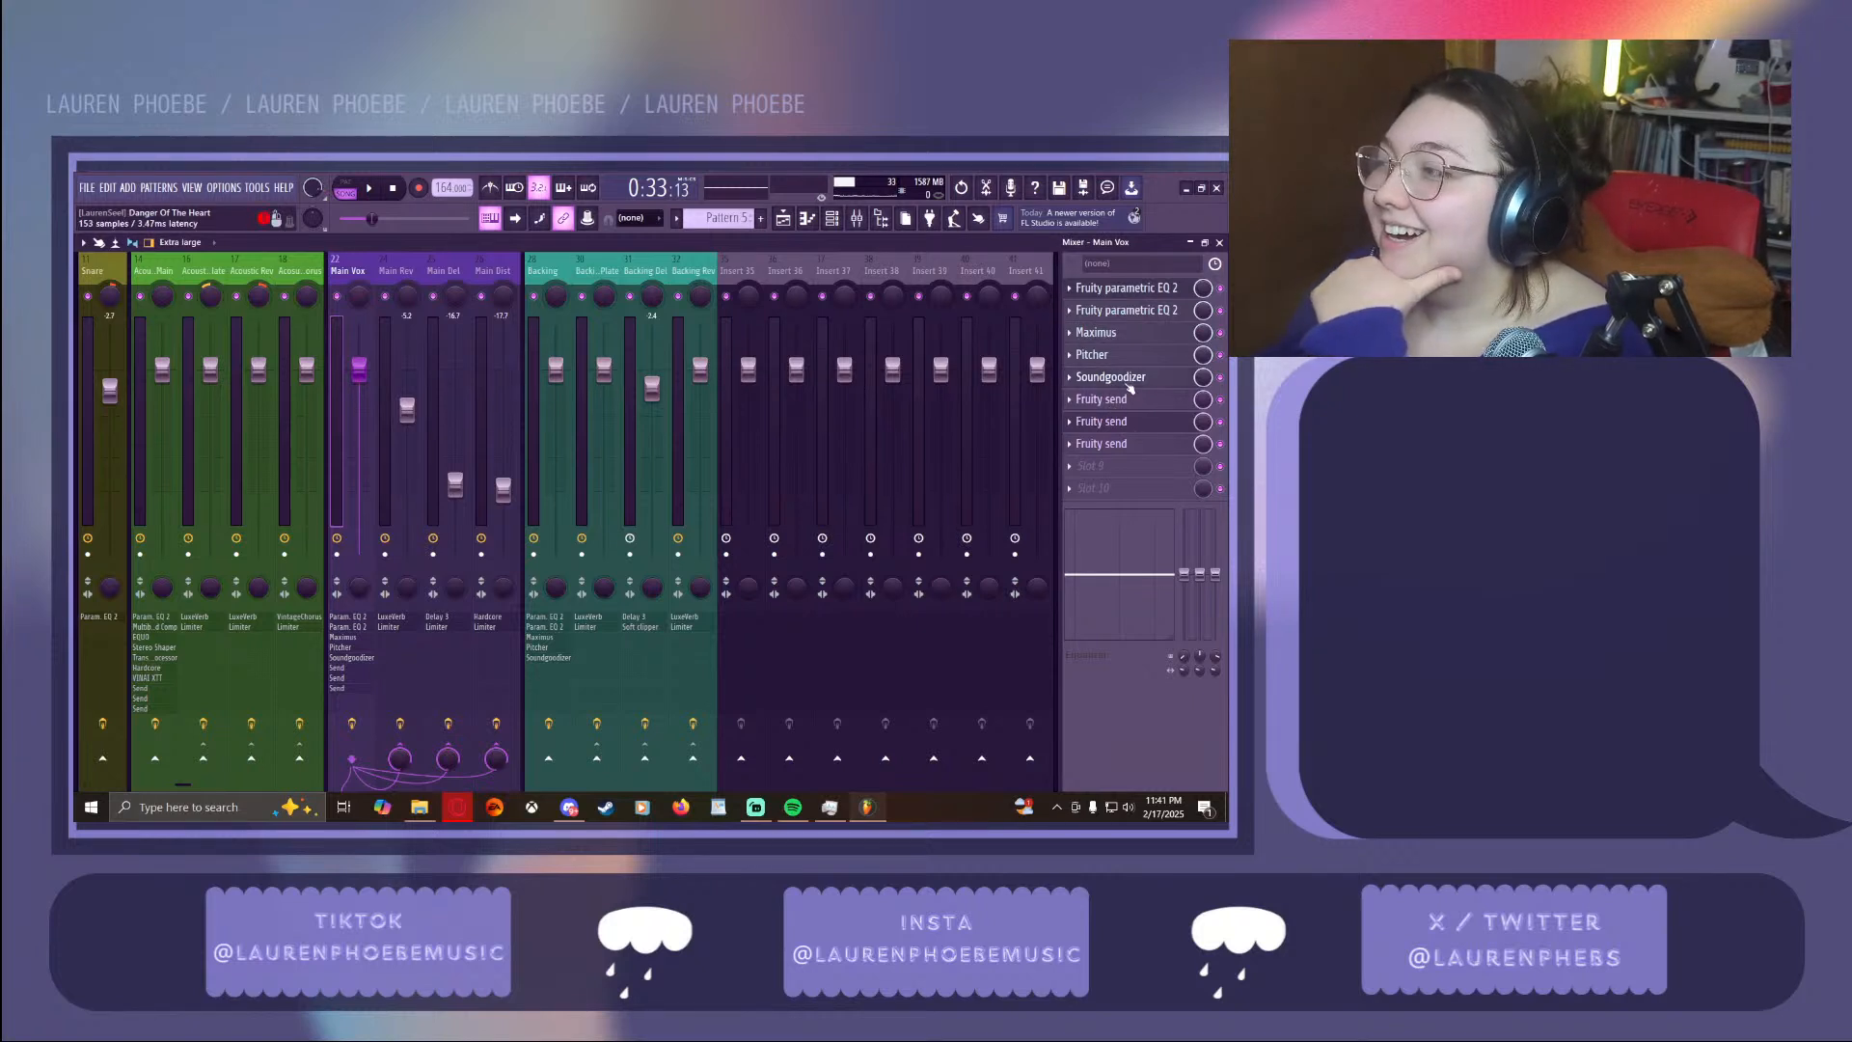
{"action": "left_click", "coordinate": [1127, 382]}
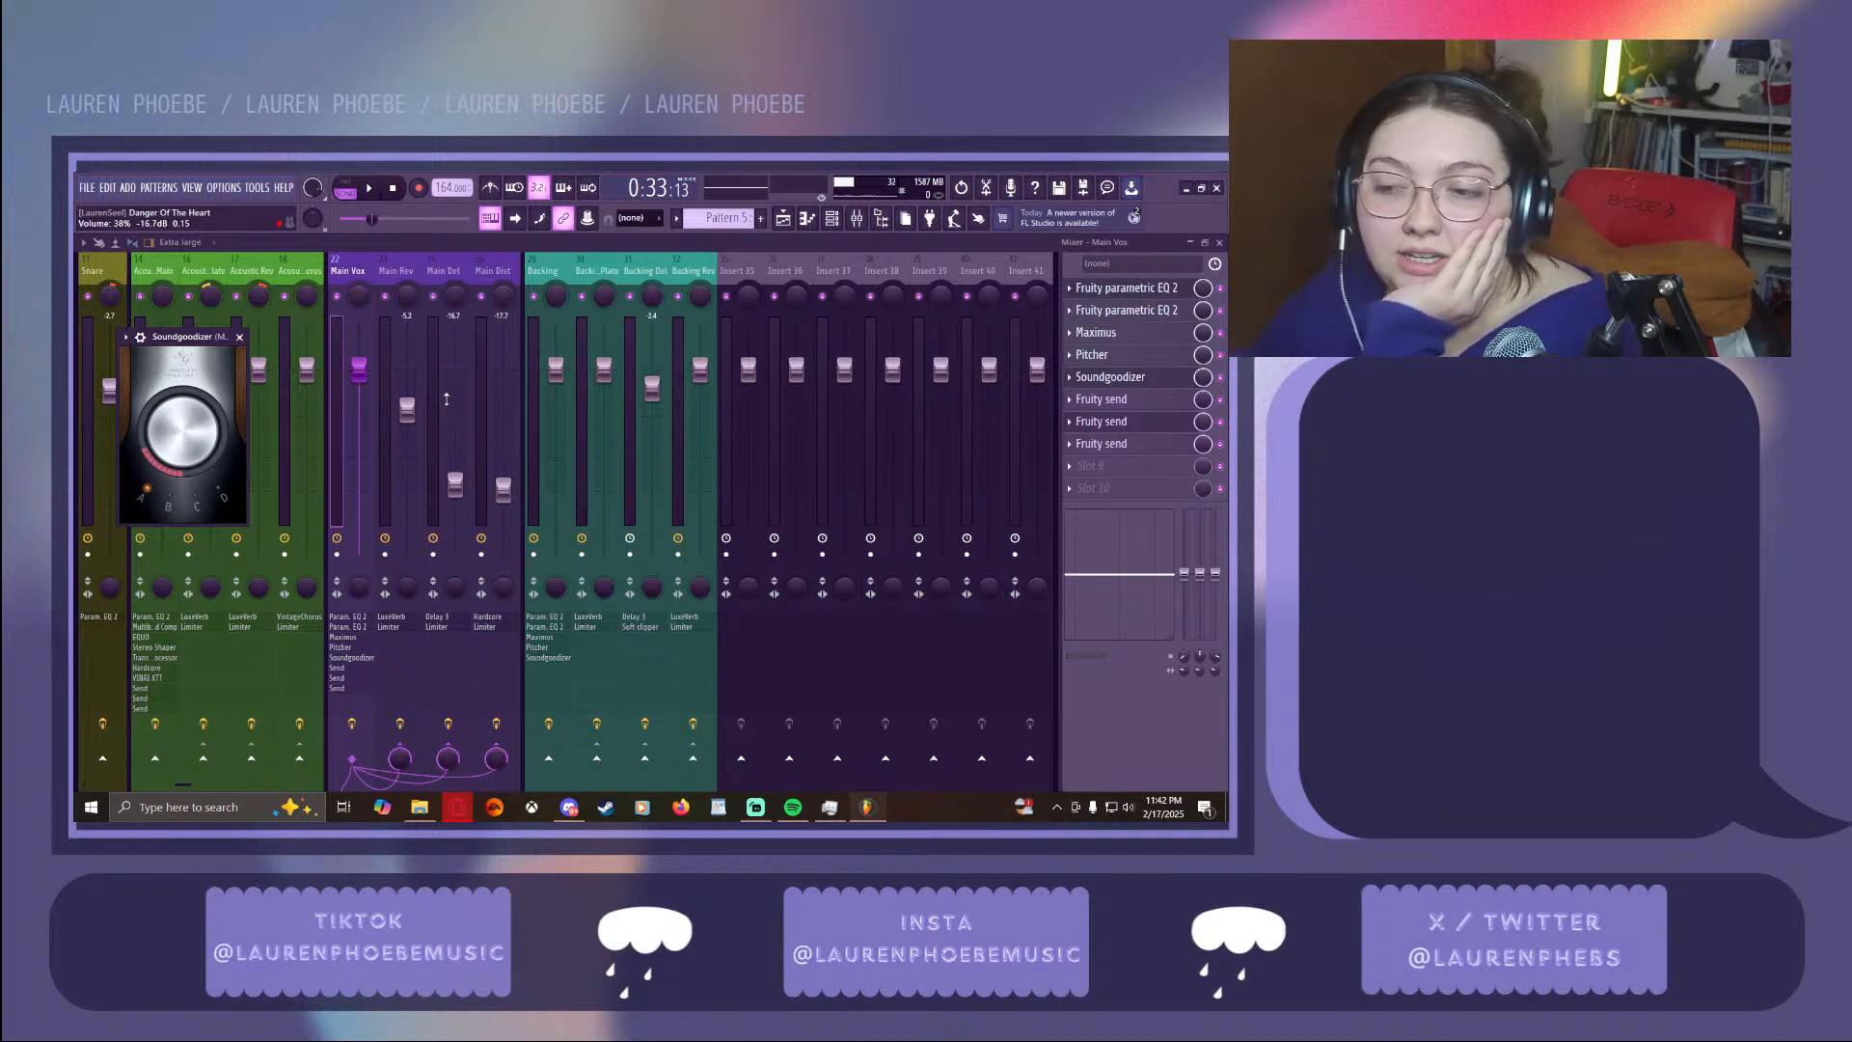
Look through the effects on Main Rev, Main Del and Main Dist, examining the Hardcore pedal settings on Main Dist
{"action": "left_click", "coordinate": [381, 653]}
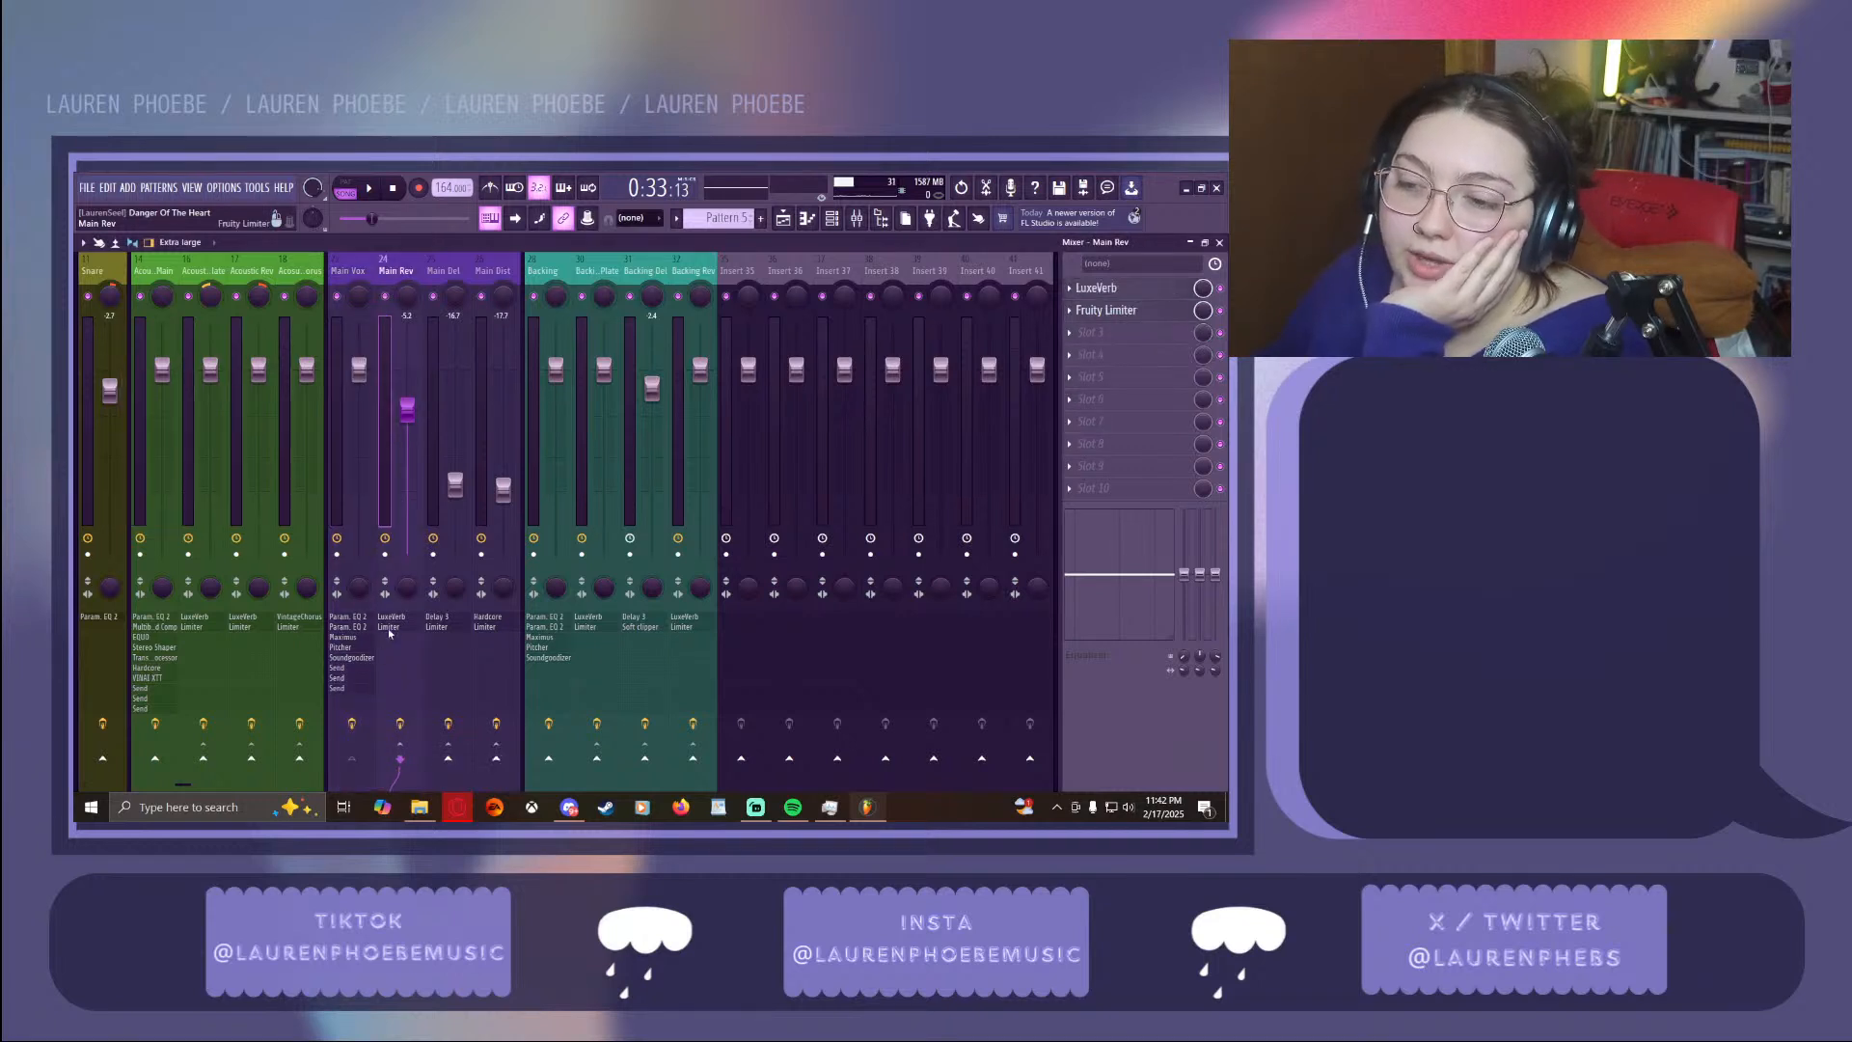
{"action": "left_click", "coordinate": [437, 603]}
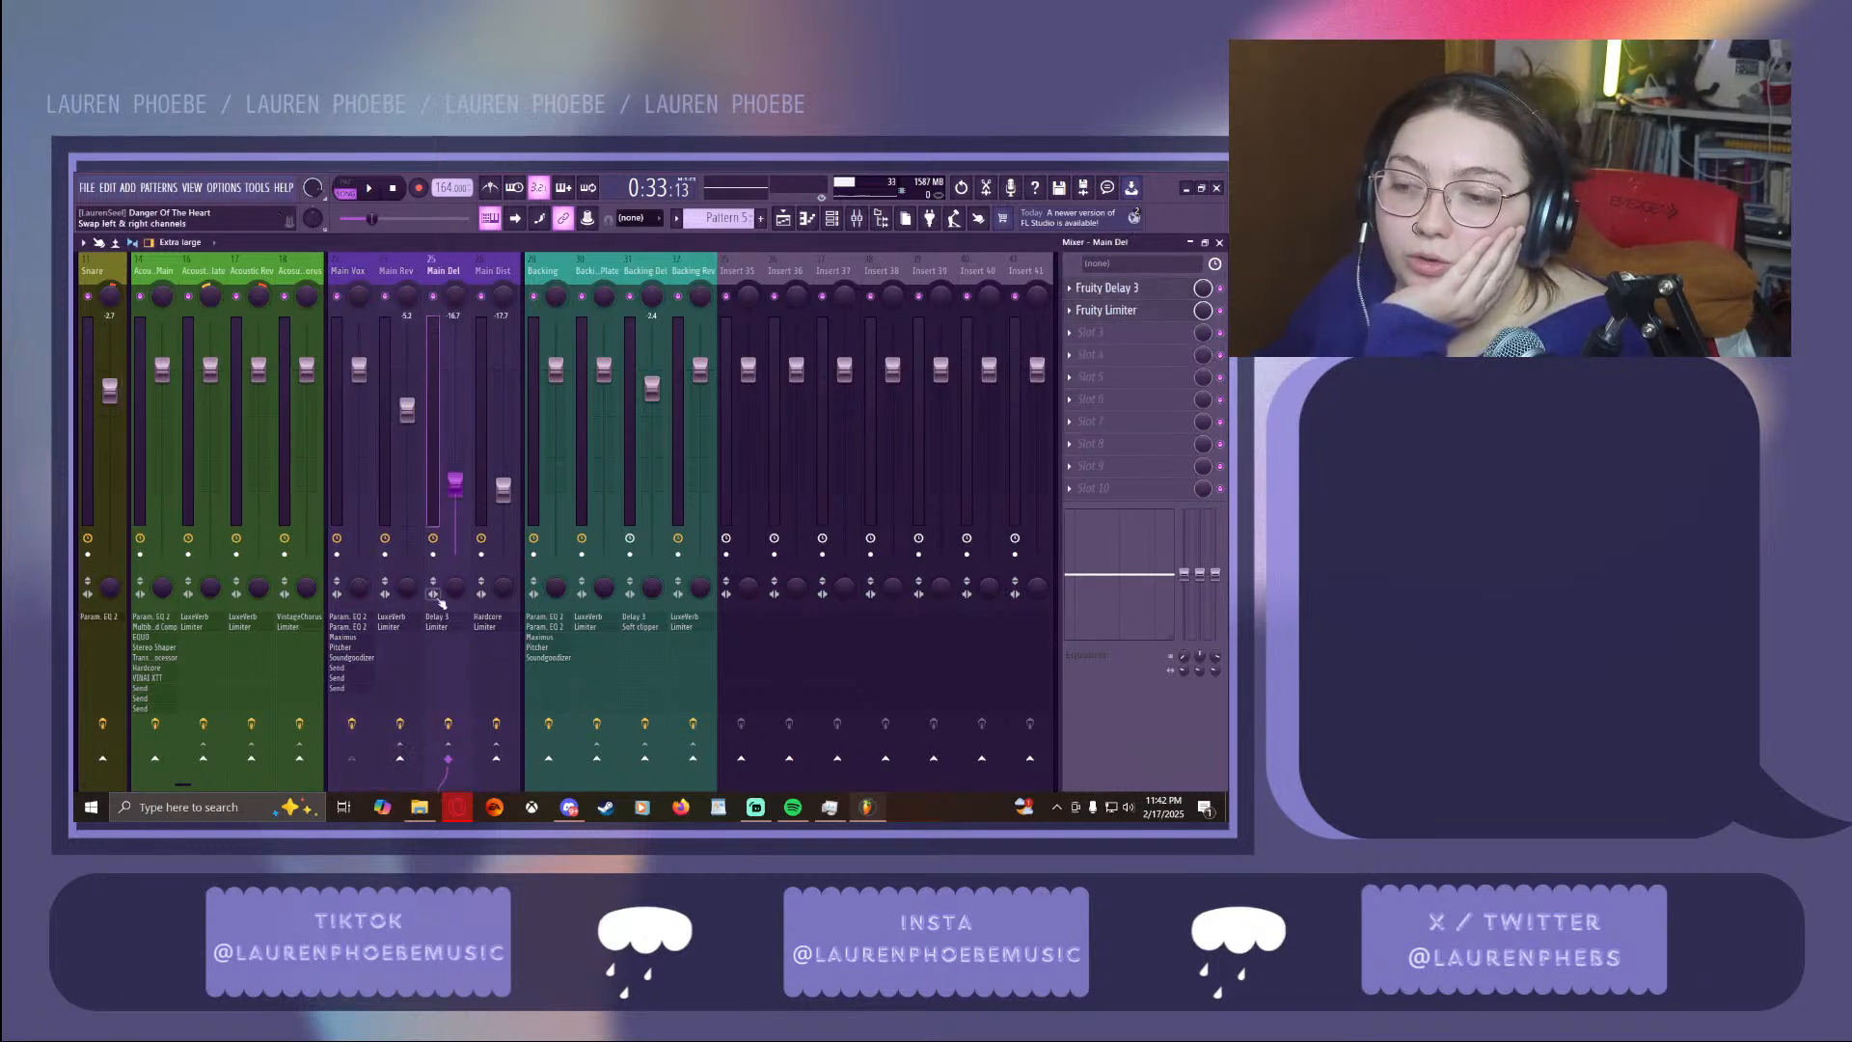
{"action": "left_click", "coordinate": [491, 617]}
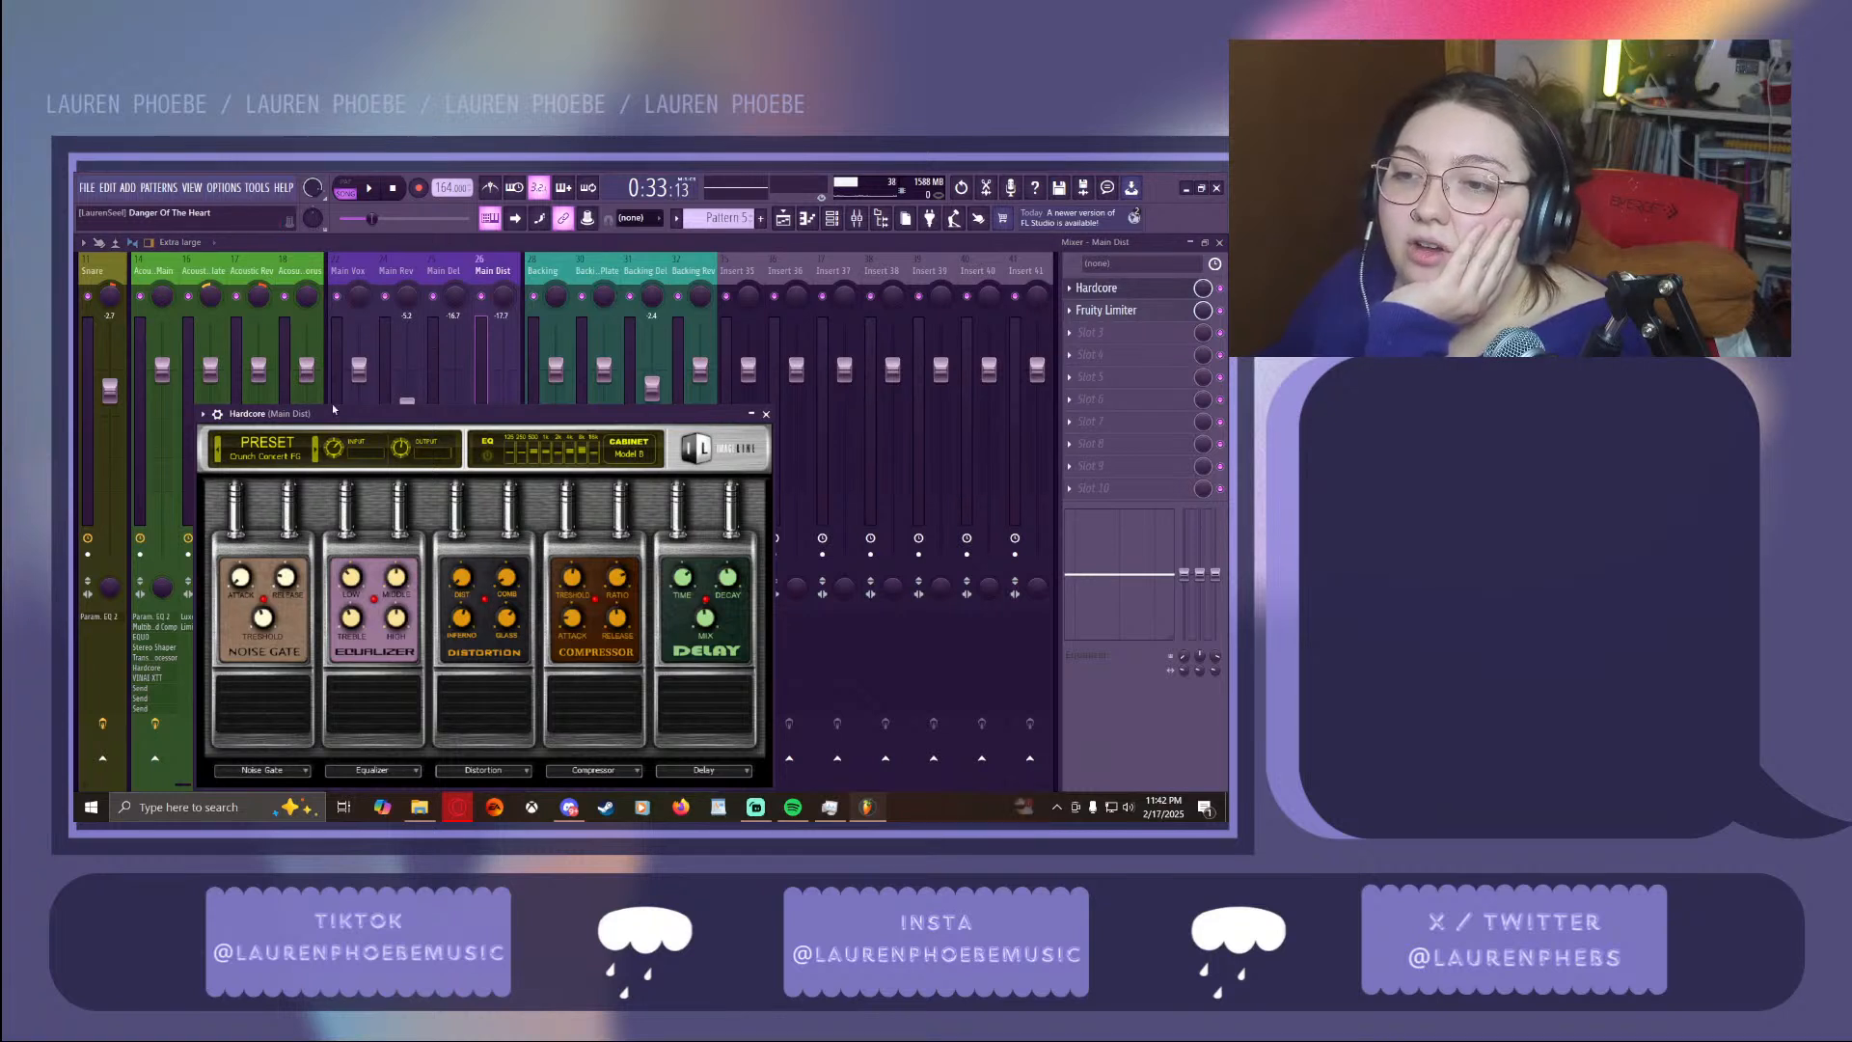
{"action": "left_click_drag", "start_coordinate": [333, 409], "coordinate": [337, 262]}
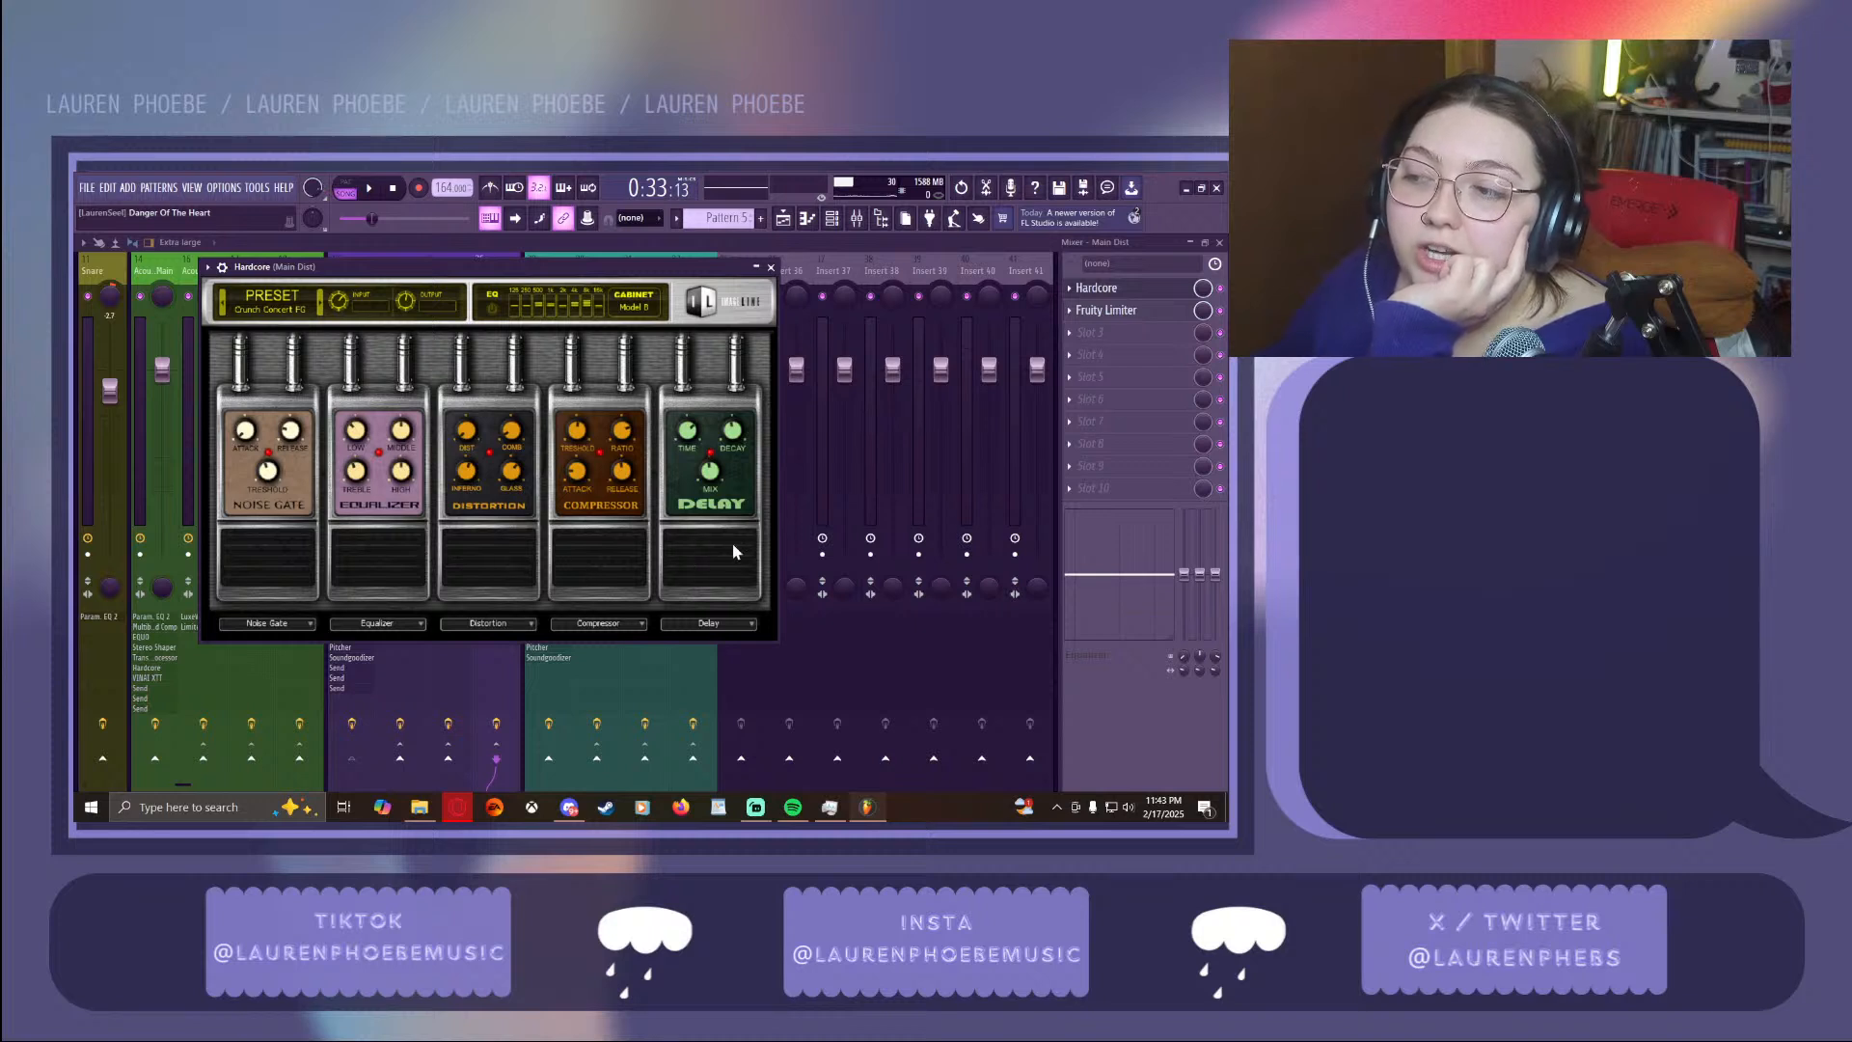
{"action": "left_click", "coordinate": [771, 267]}
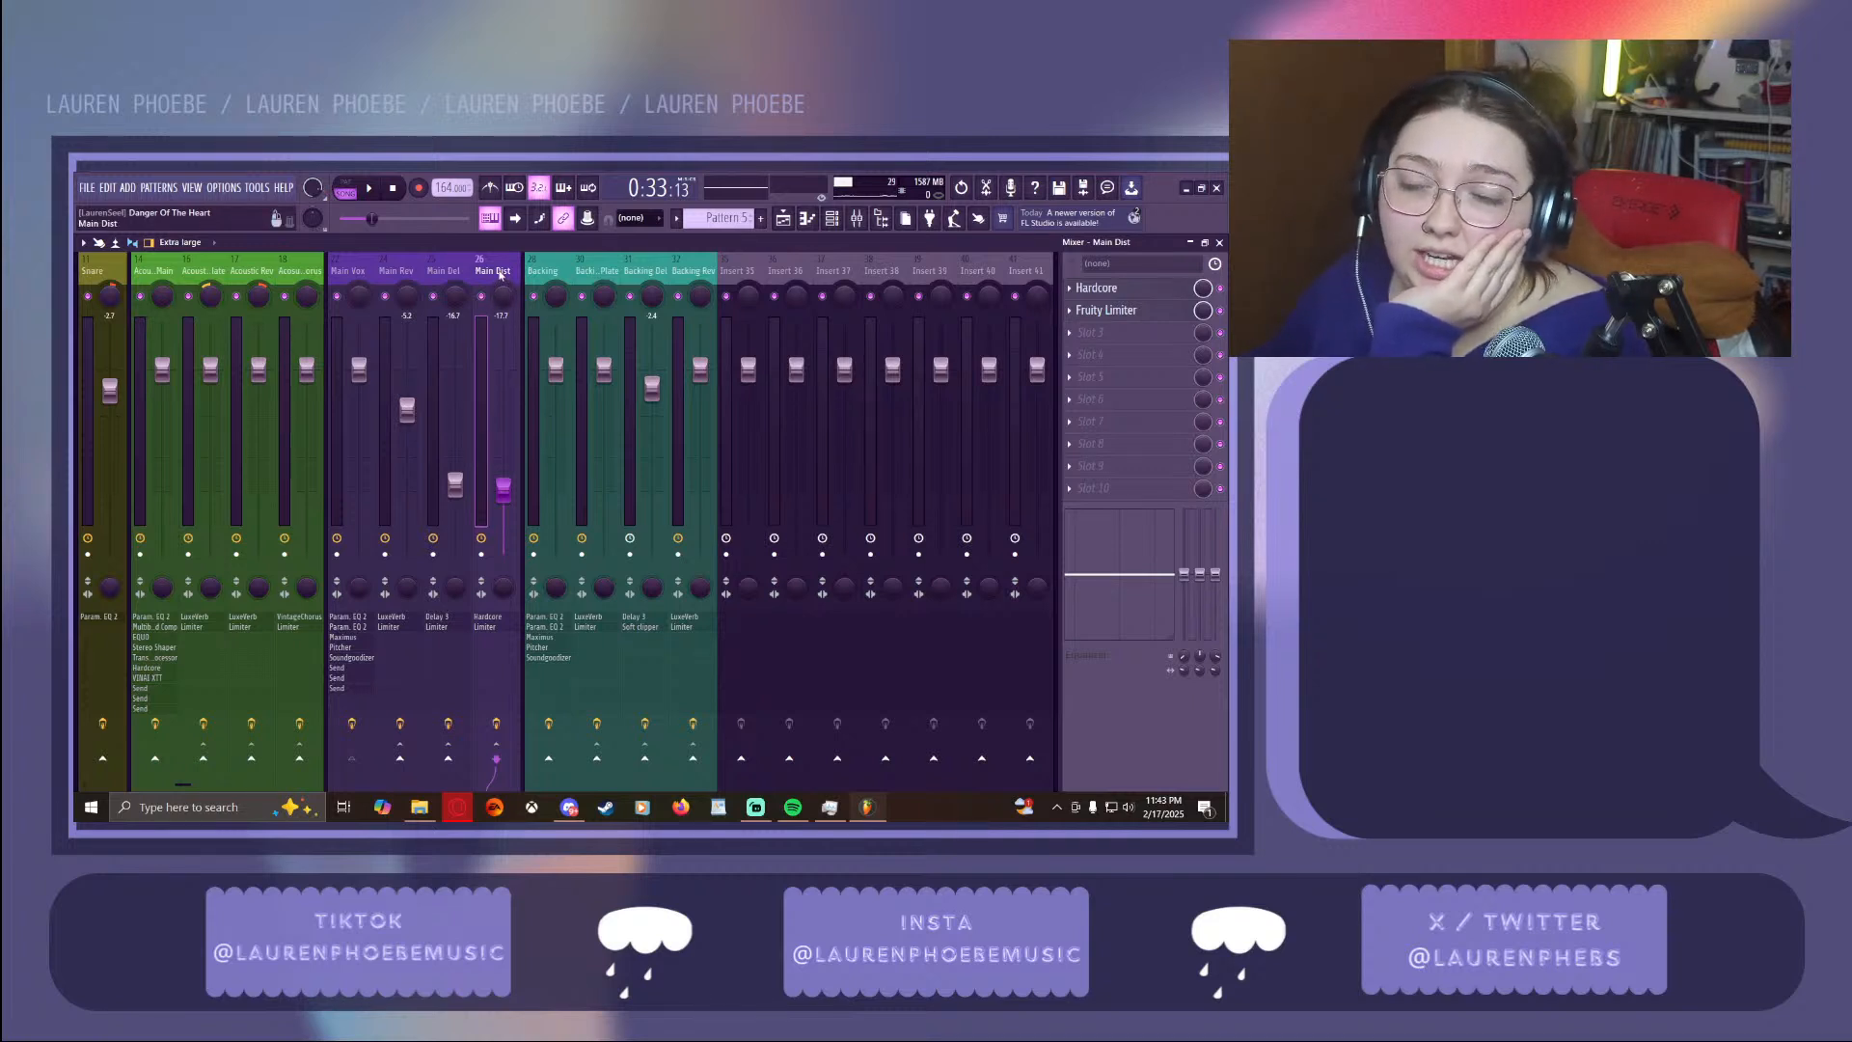
Play the vocal dry with its reverb, delay and distortion tracks muted and all Main Vox effects disabled, resetting Main Del's panning
{"action": "key", "text": "space"}
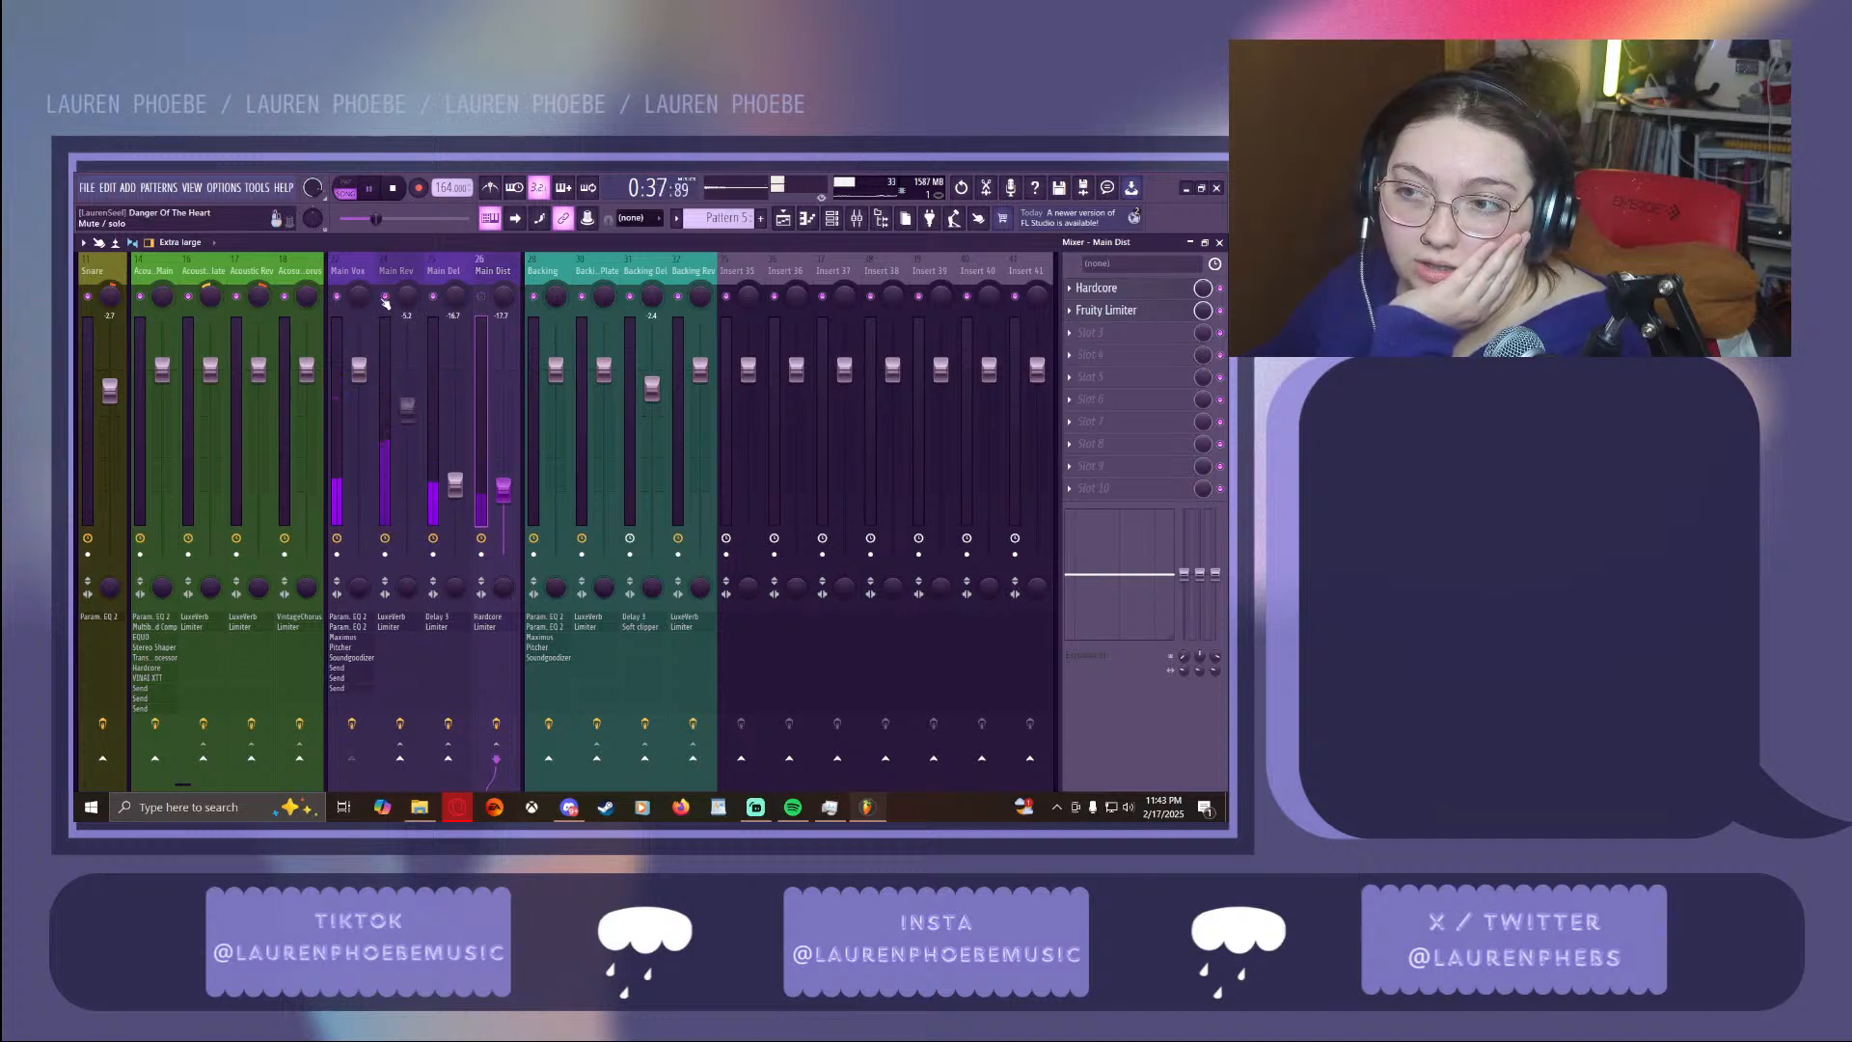
{"action": "left_click", "coordinate": [455, 296]}
{"action": "right_click", "coordinate": [455, 296]}
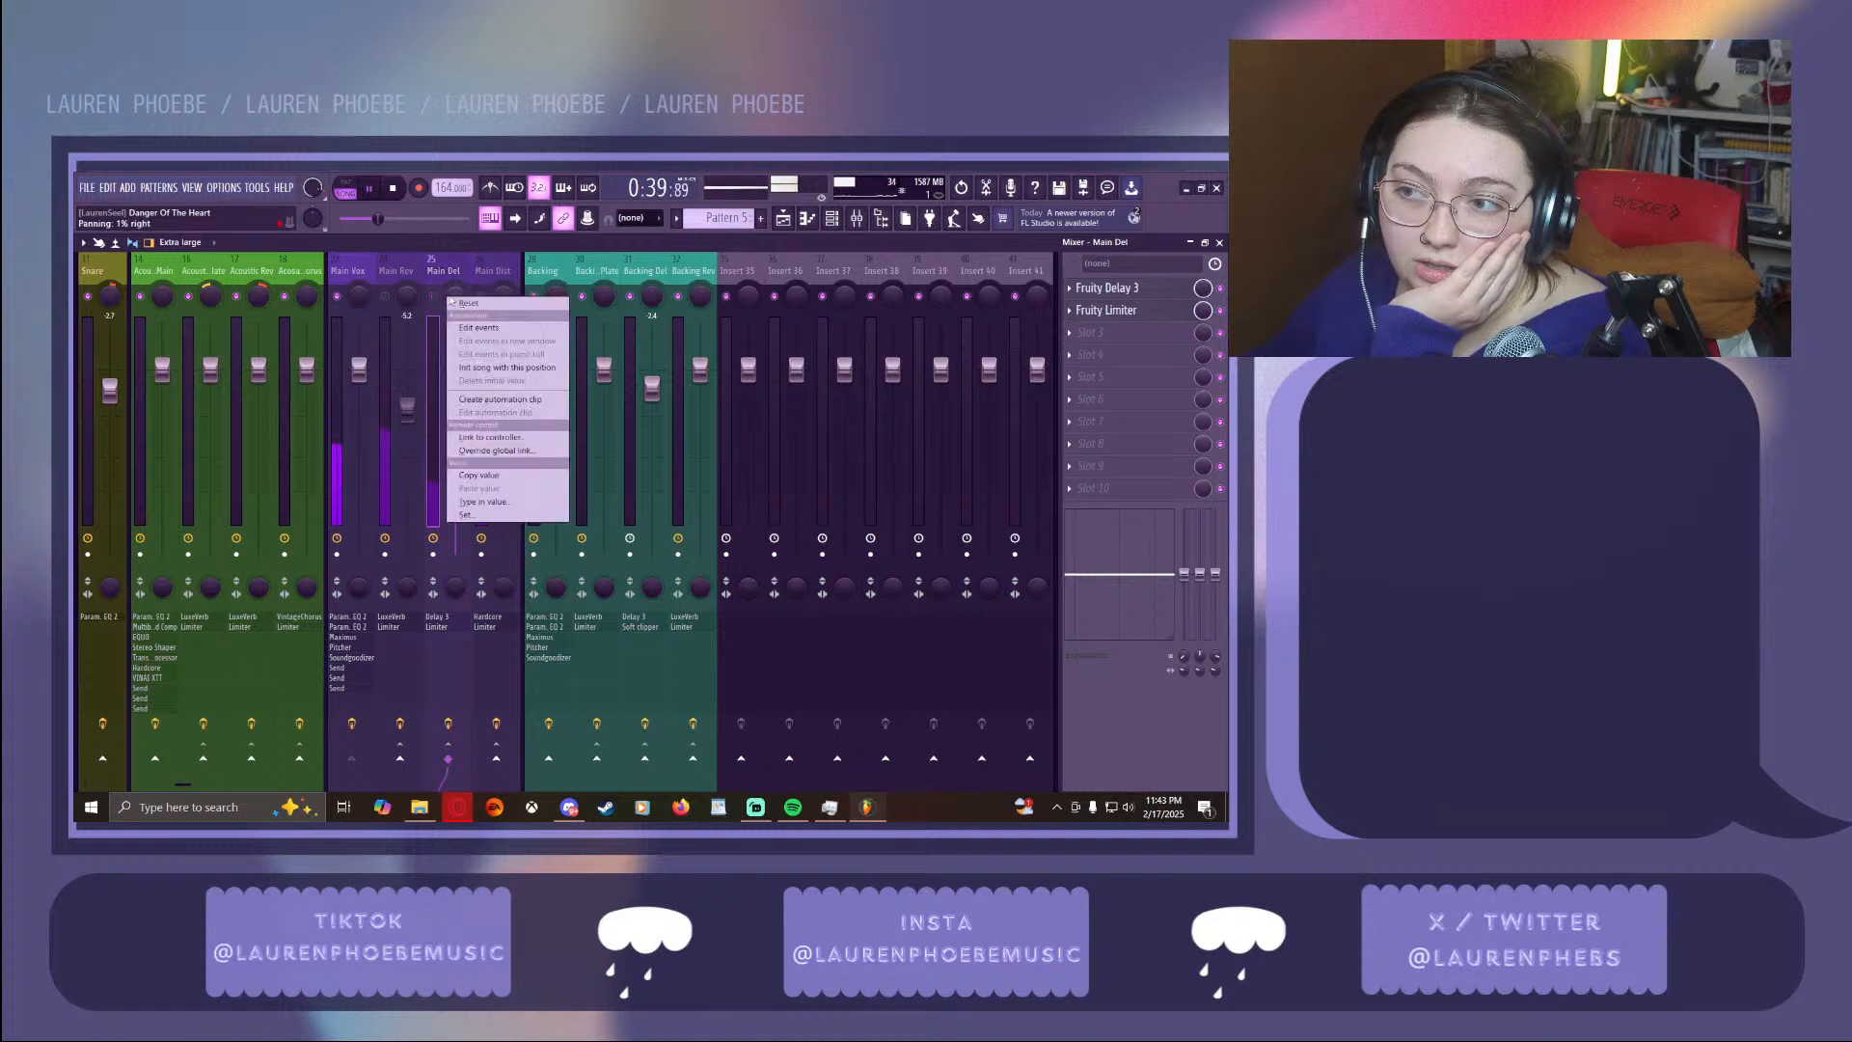
{"action": "left_click", "coordinate": [466, 305]}
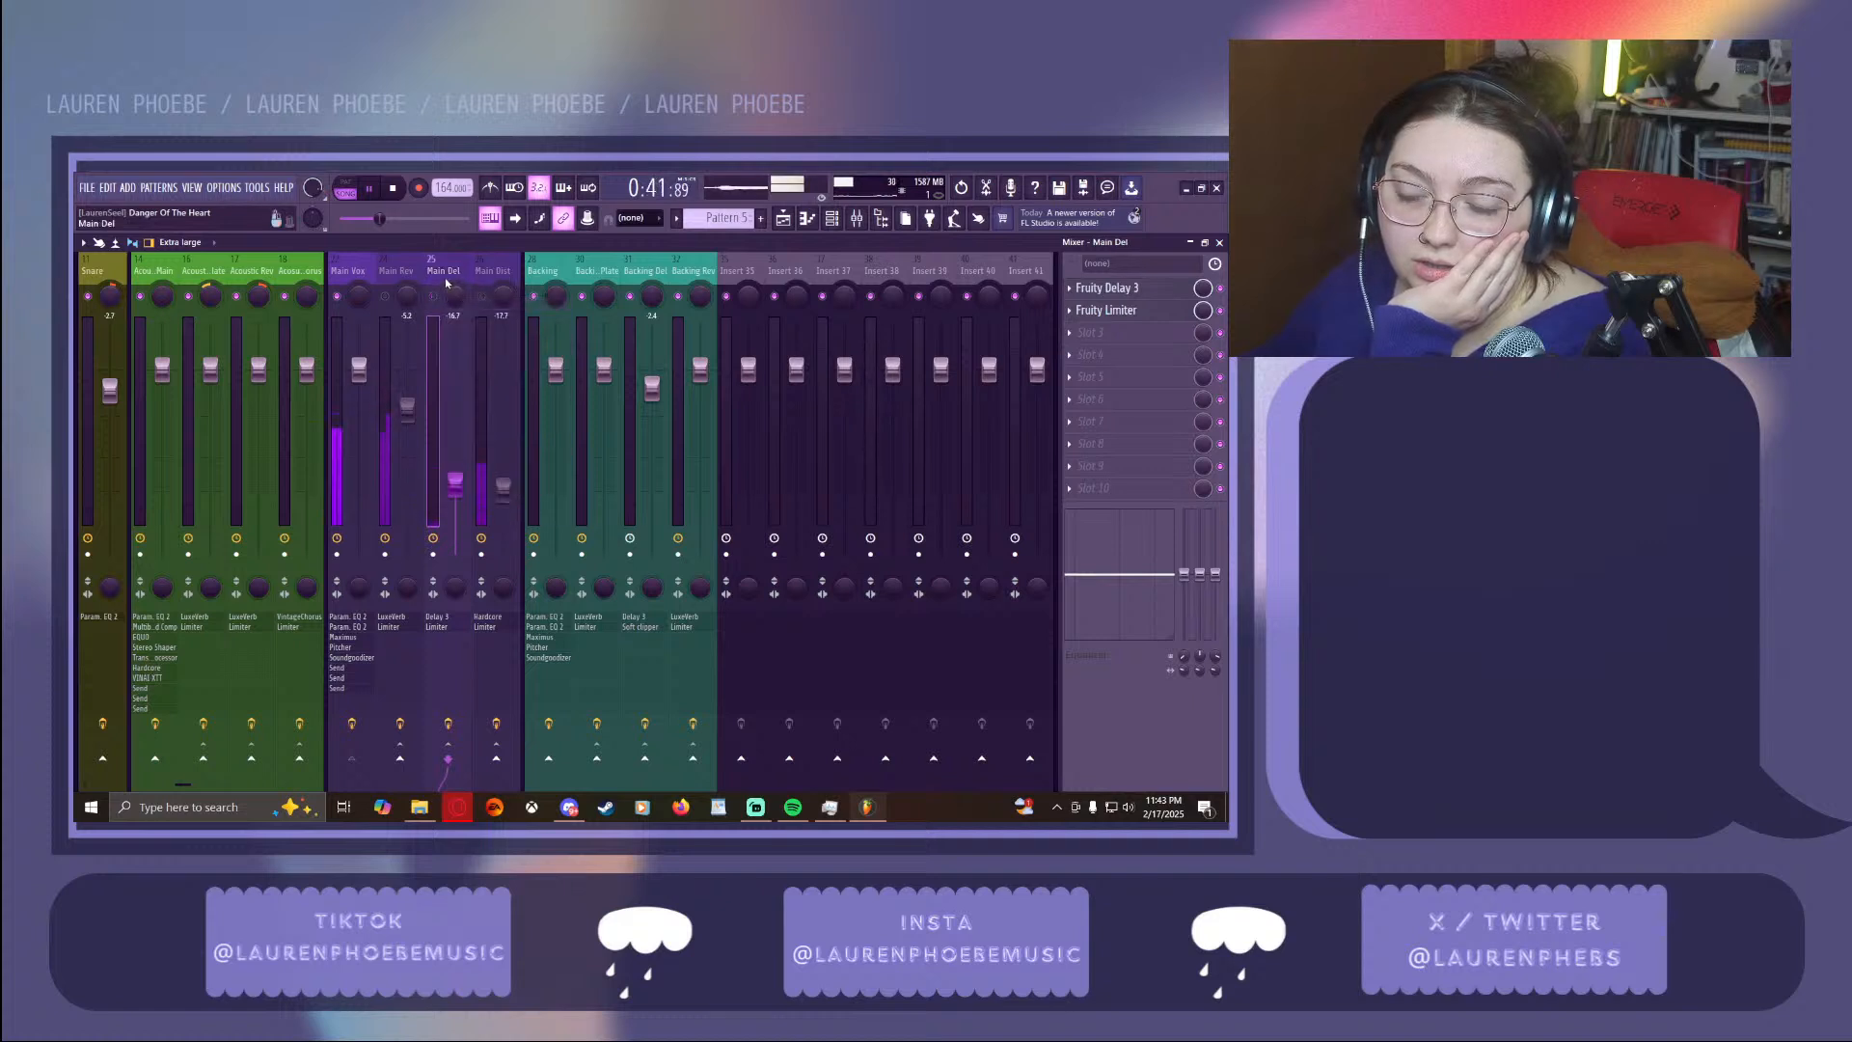
{"action": "left_click", "coordinate": [352, 724]}
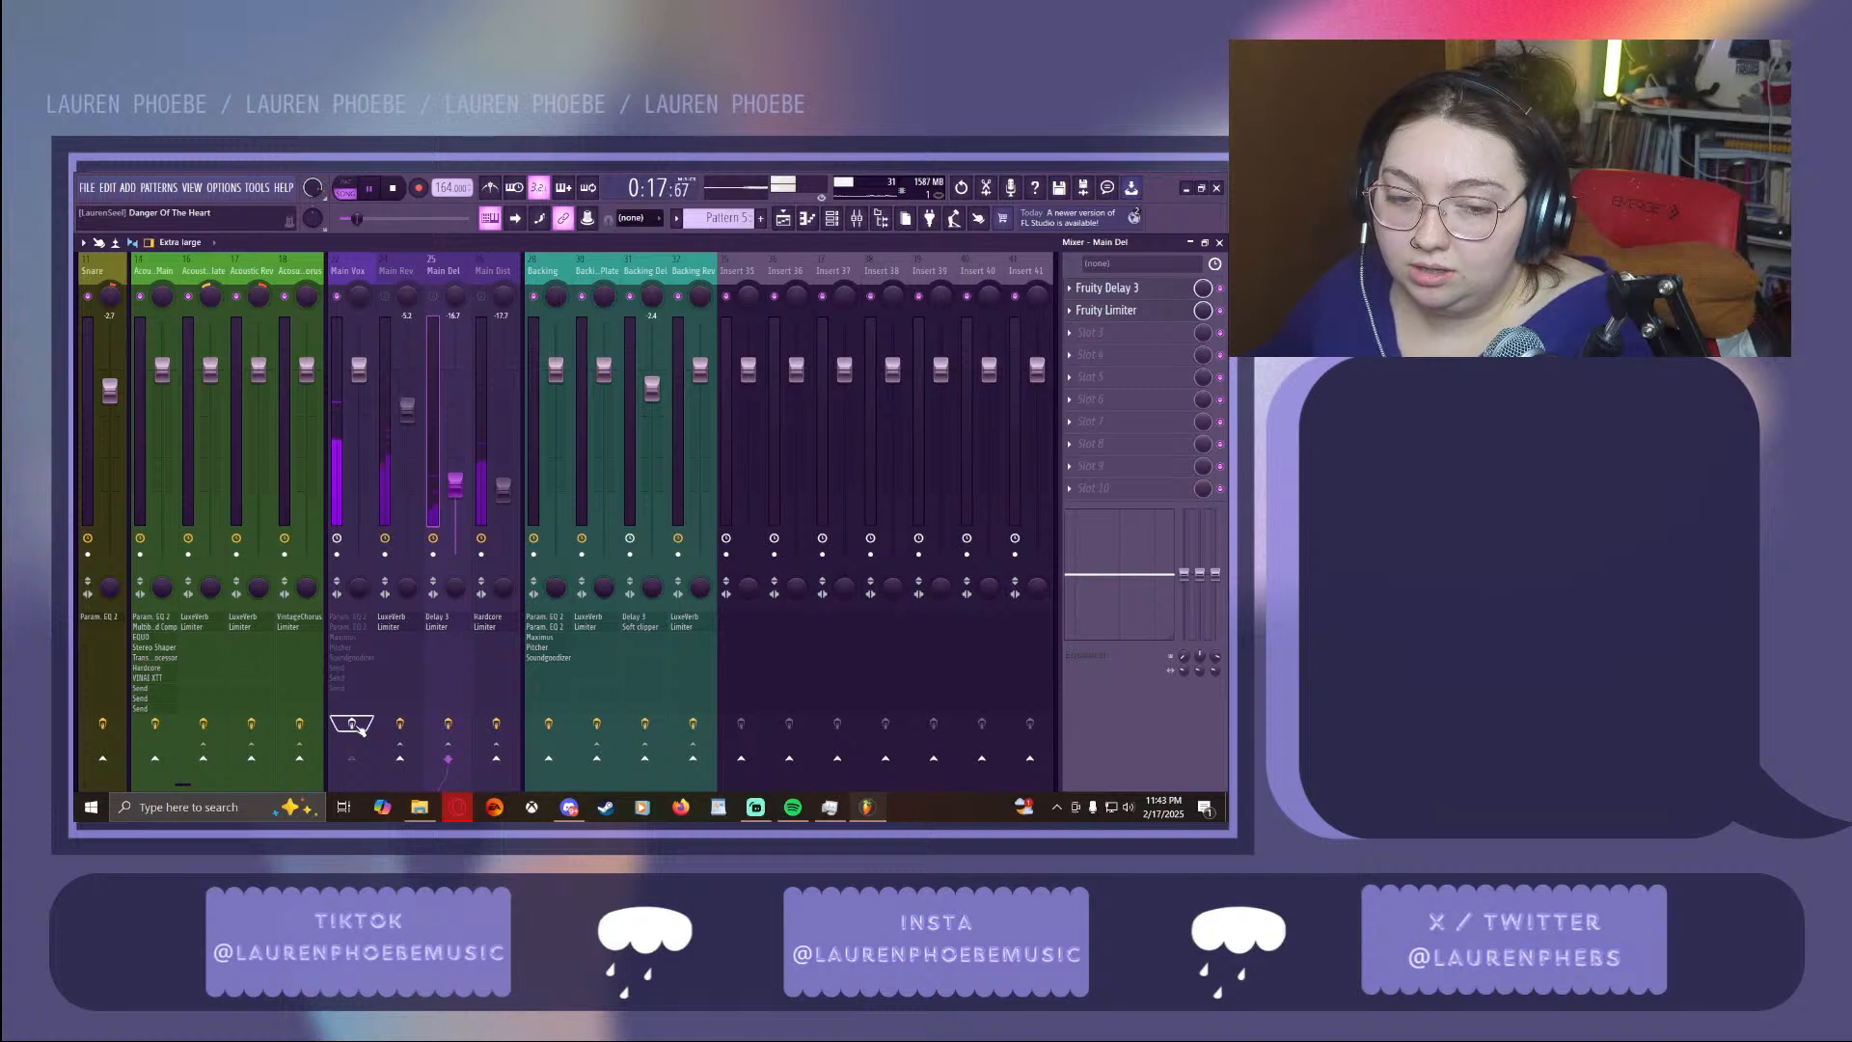
Re-enable the Main Vox effects and play the processed vocal with its sends, closing the mixer, Fruity parametric EQ 2 and Soundgoodizer
{"action": "left_click", "coordinate": [358, 728]}
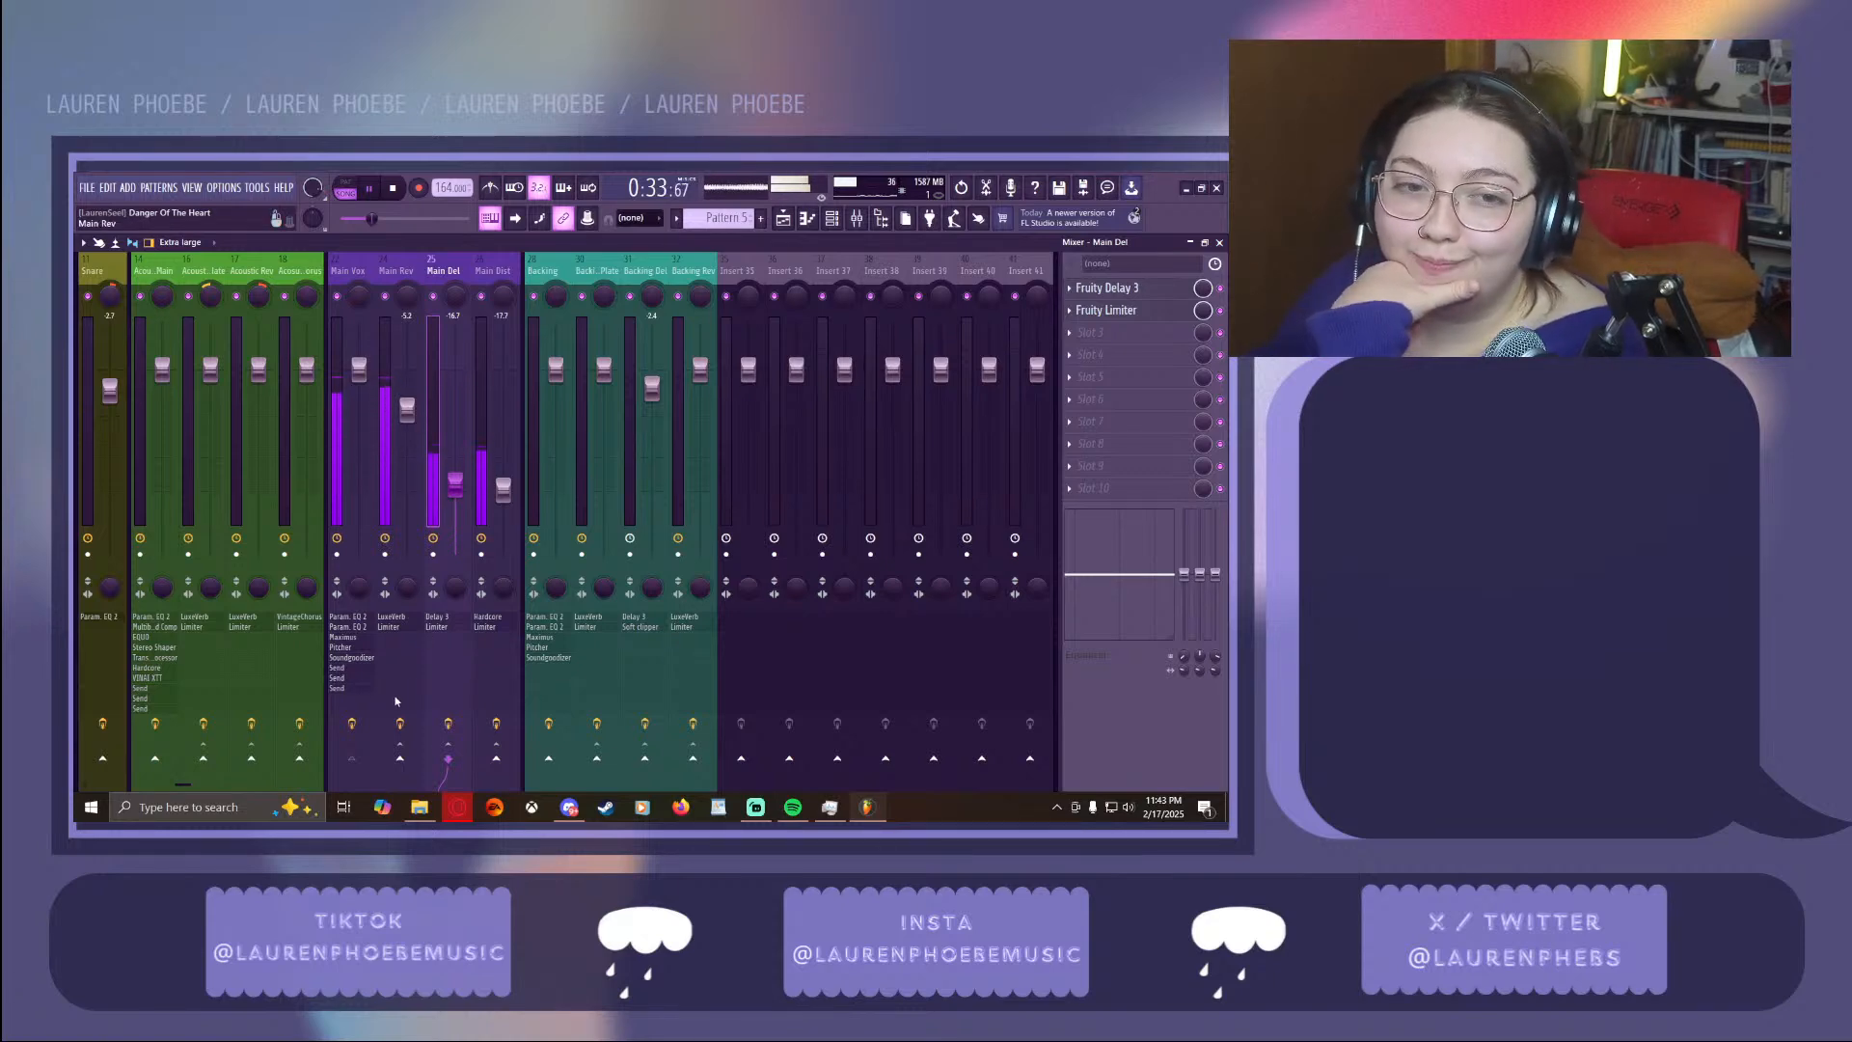
{"action": "left_click", "coordinate": [1219, 243]}
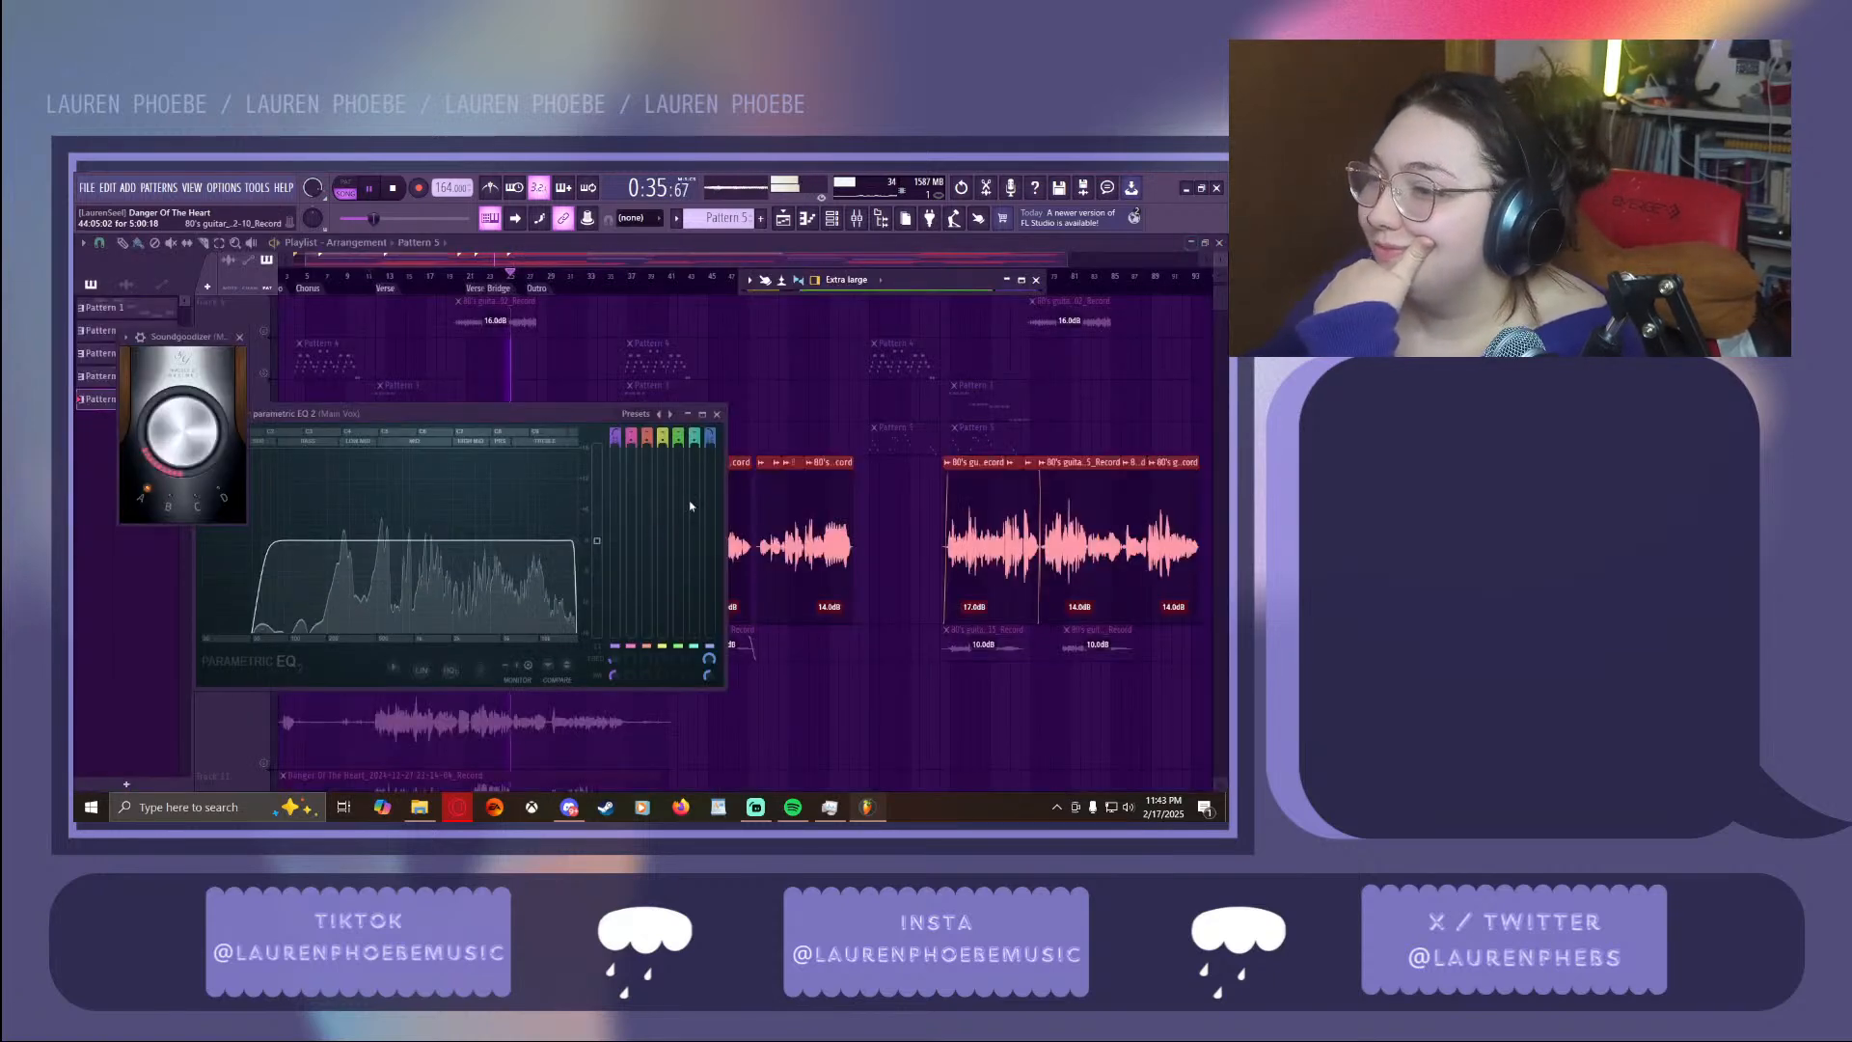
{"action": "left_click", "coordinate": [717, 414]}
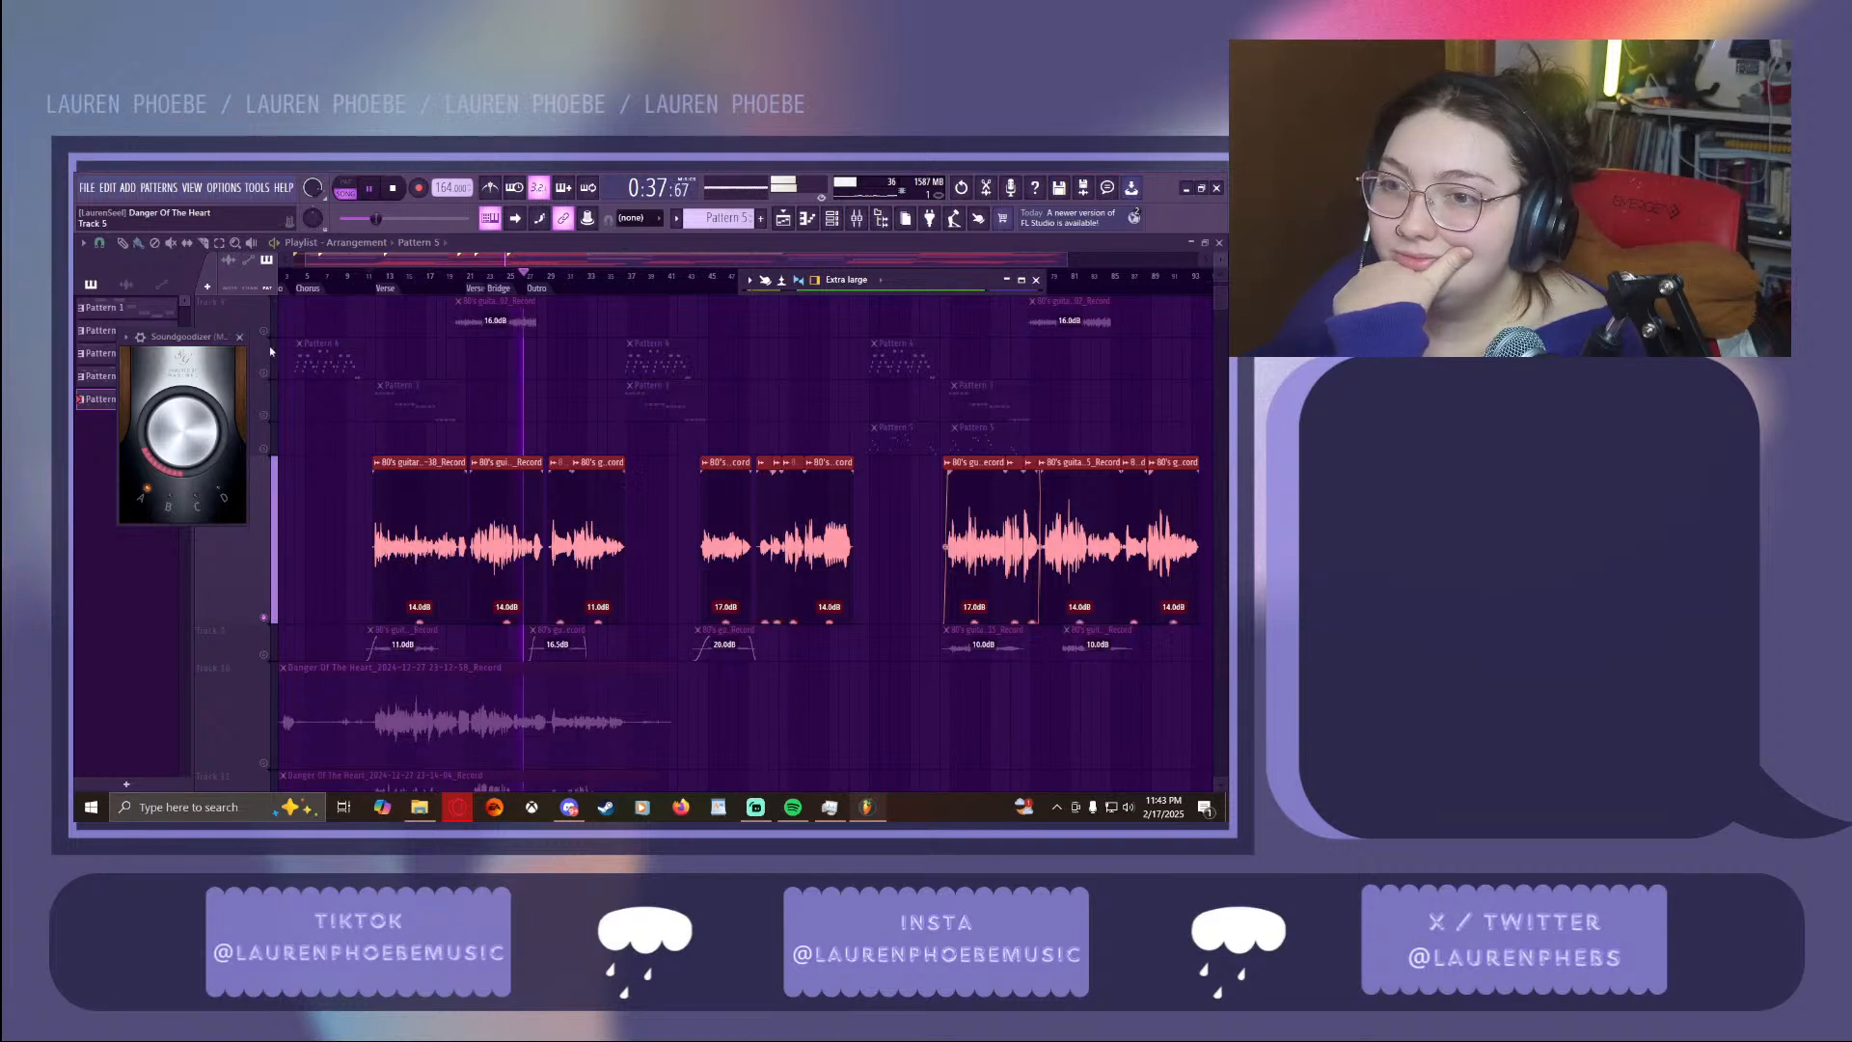
{"action": "left_click", "coordinate": [239, 337]}
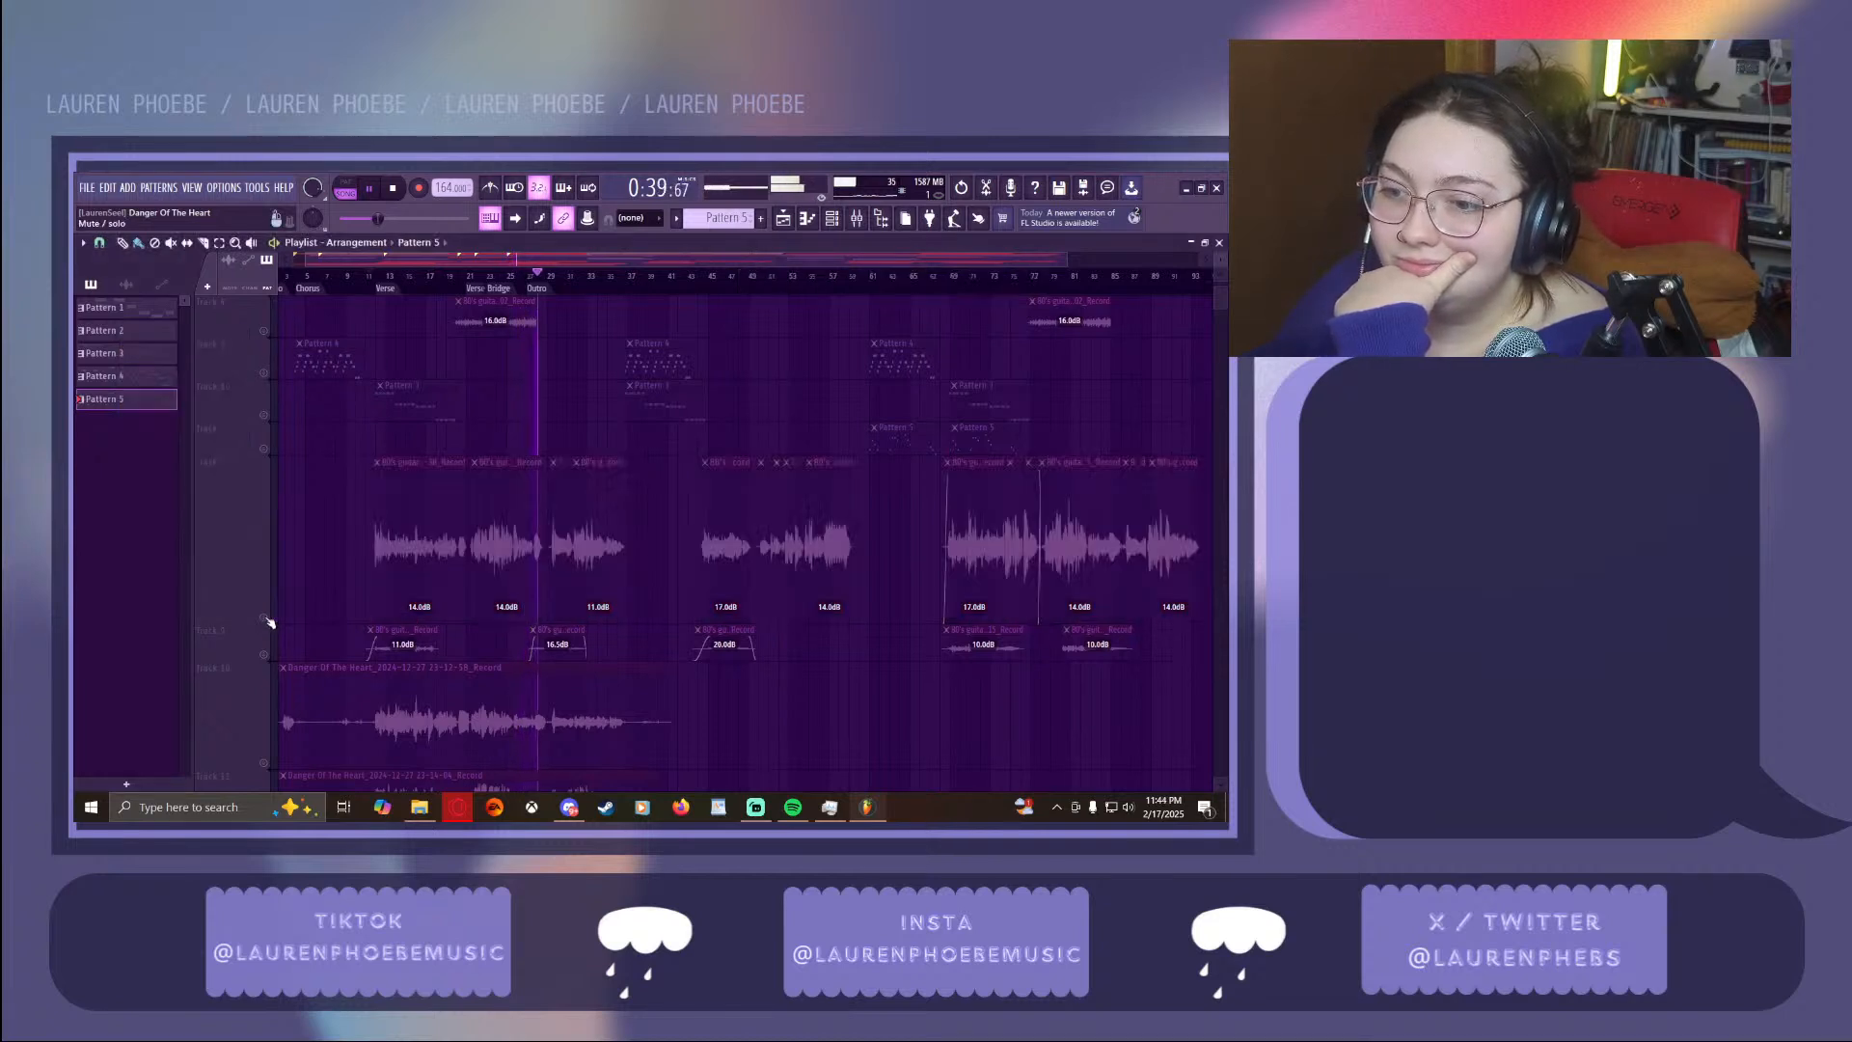
Mute the main vocals on Track 8, unmute Track 9 and play its backing vocals from the verse
{"action": "left_click", "coordinate": [269, 618]}
{"action": "scroll", "coordinate": [703, 608], "scroll_direction": "down", "scroll_amount": 4}
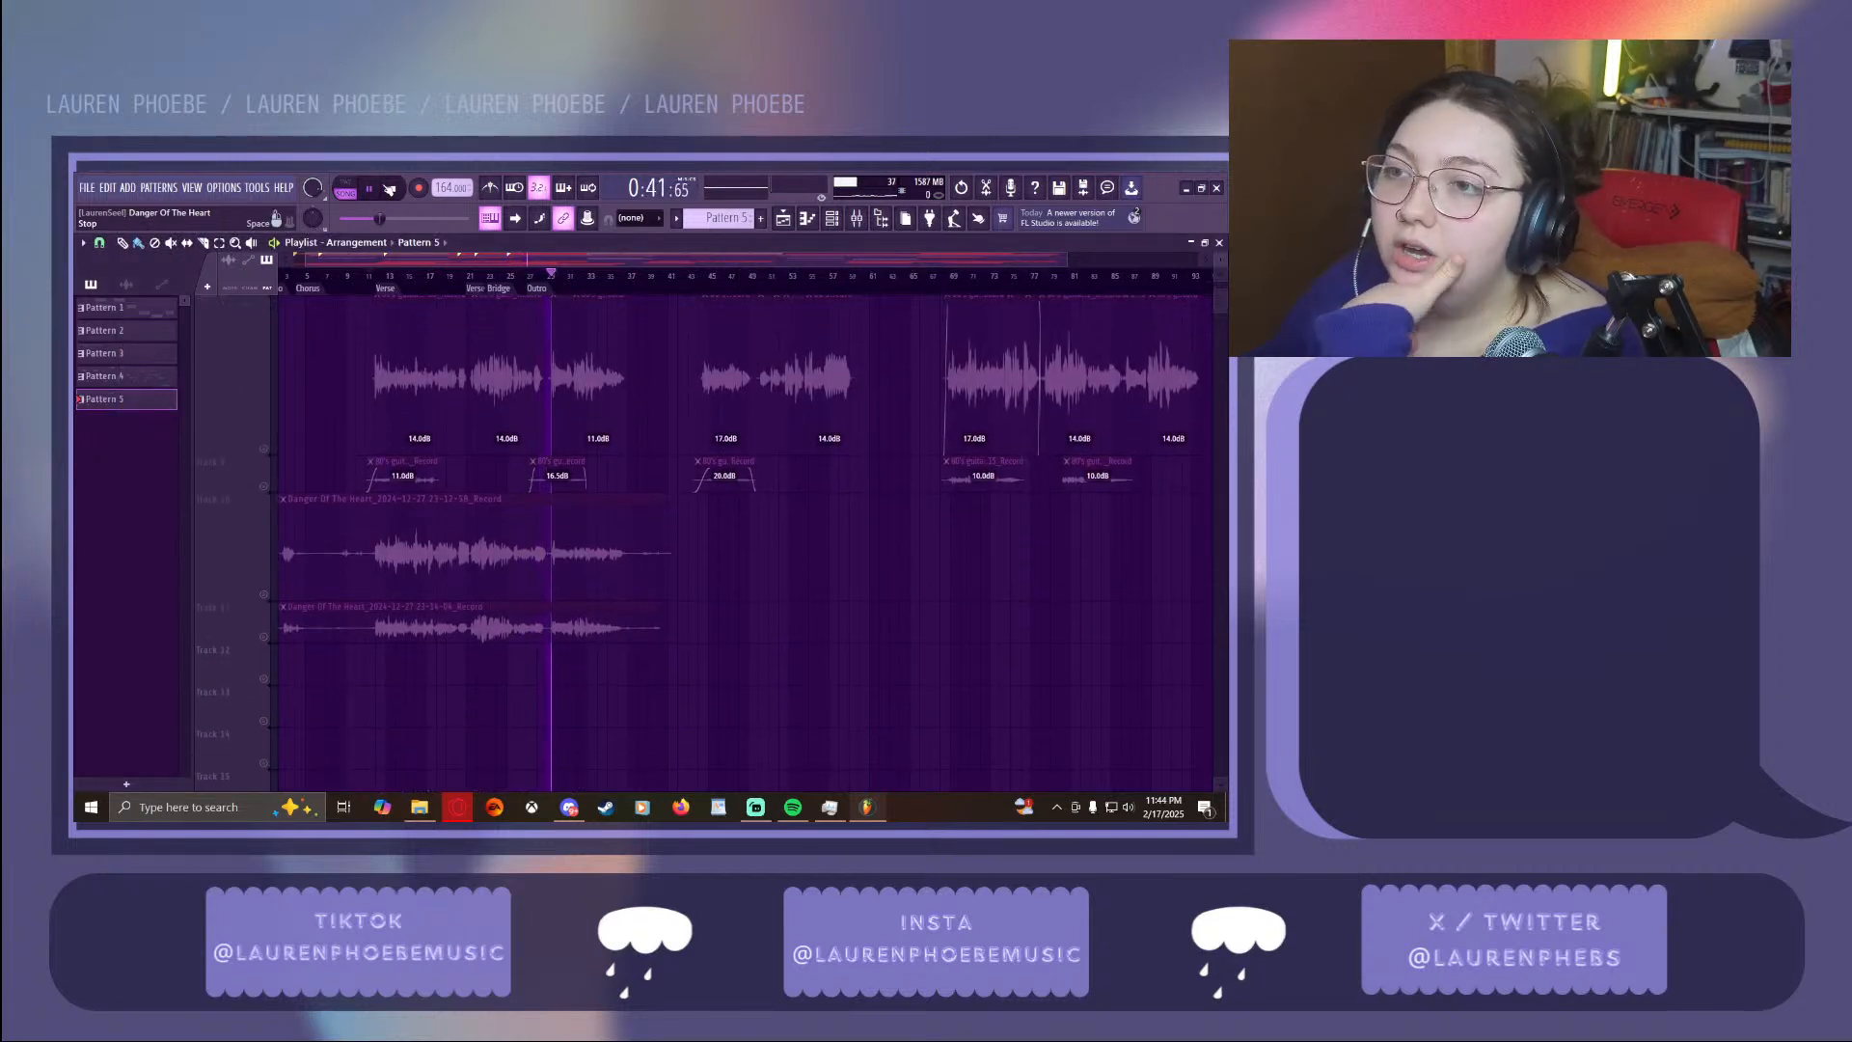
{"action": "left_click", "coordinate": [379, 189]}
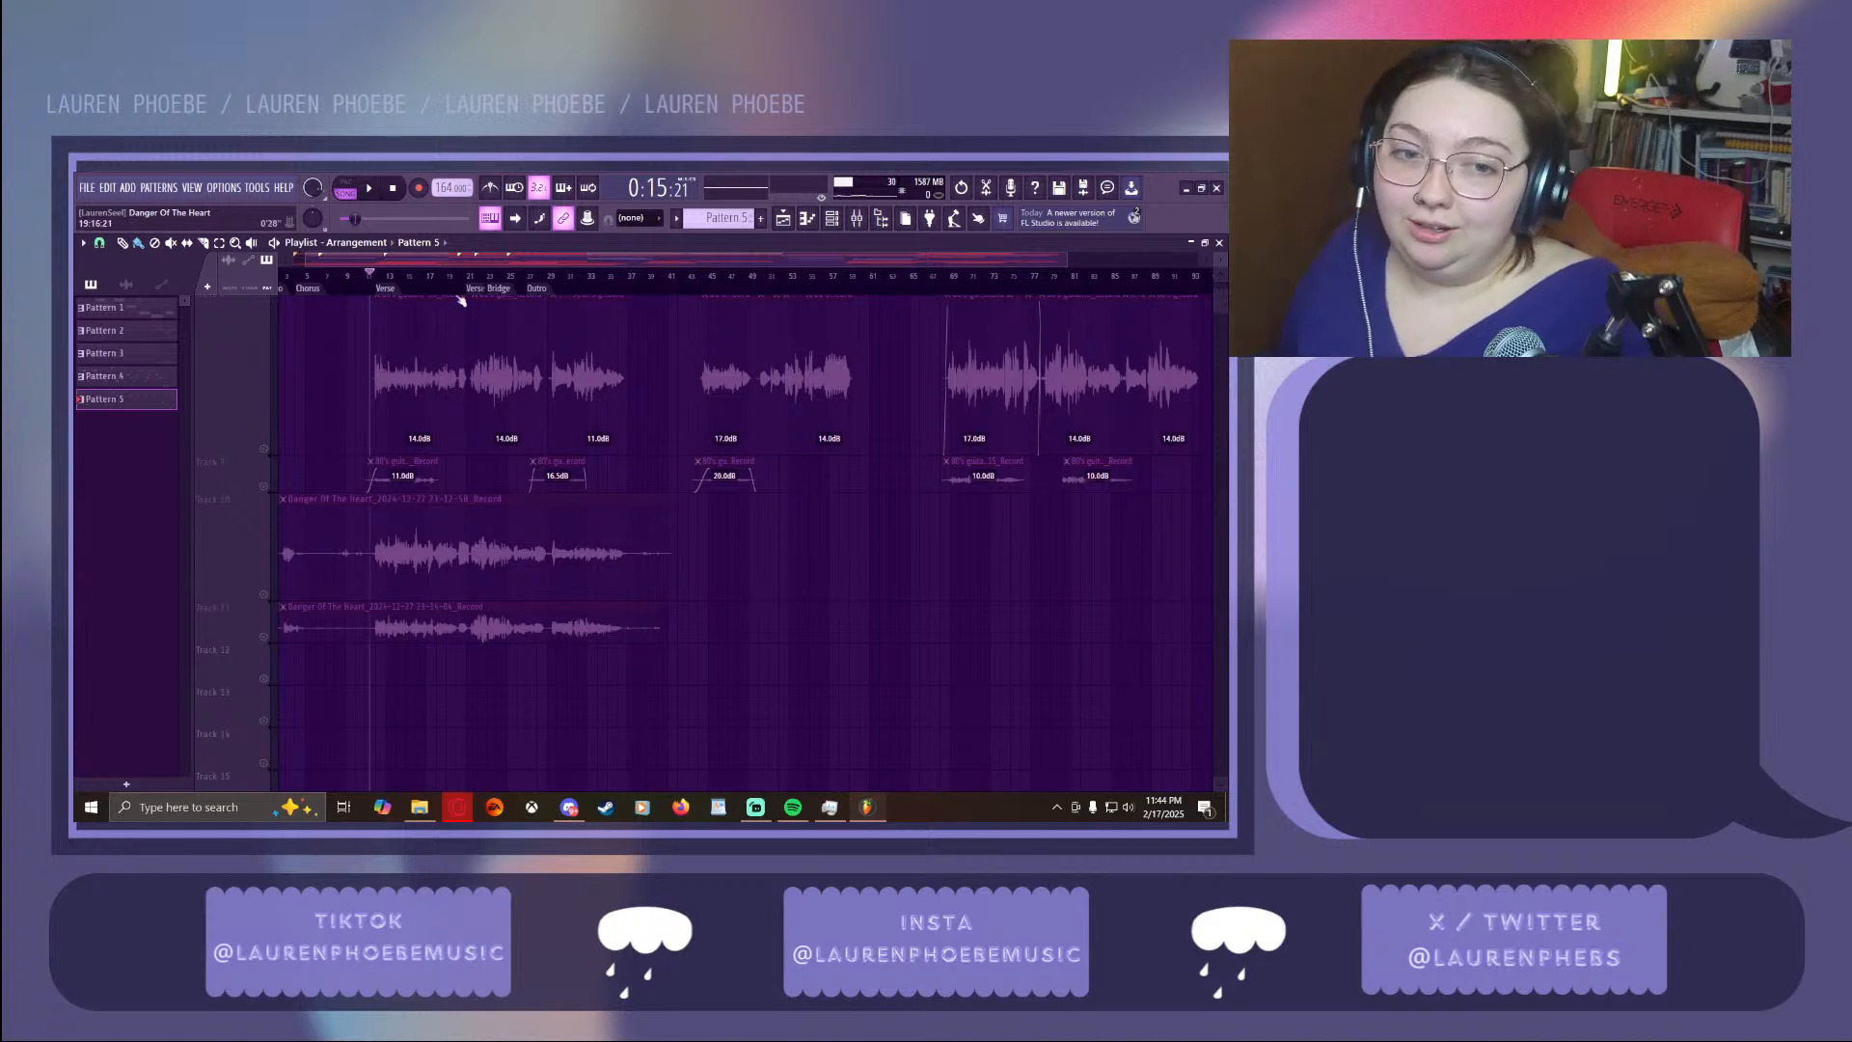
{"action": "left_click", "coordinate": [266, 488]}
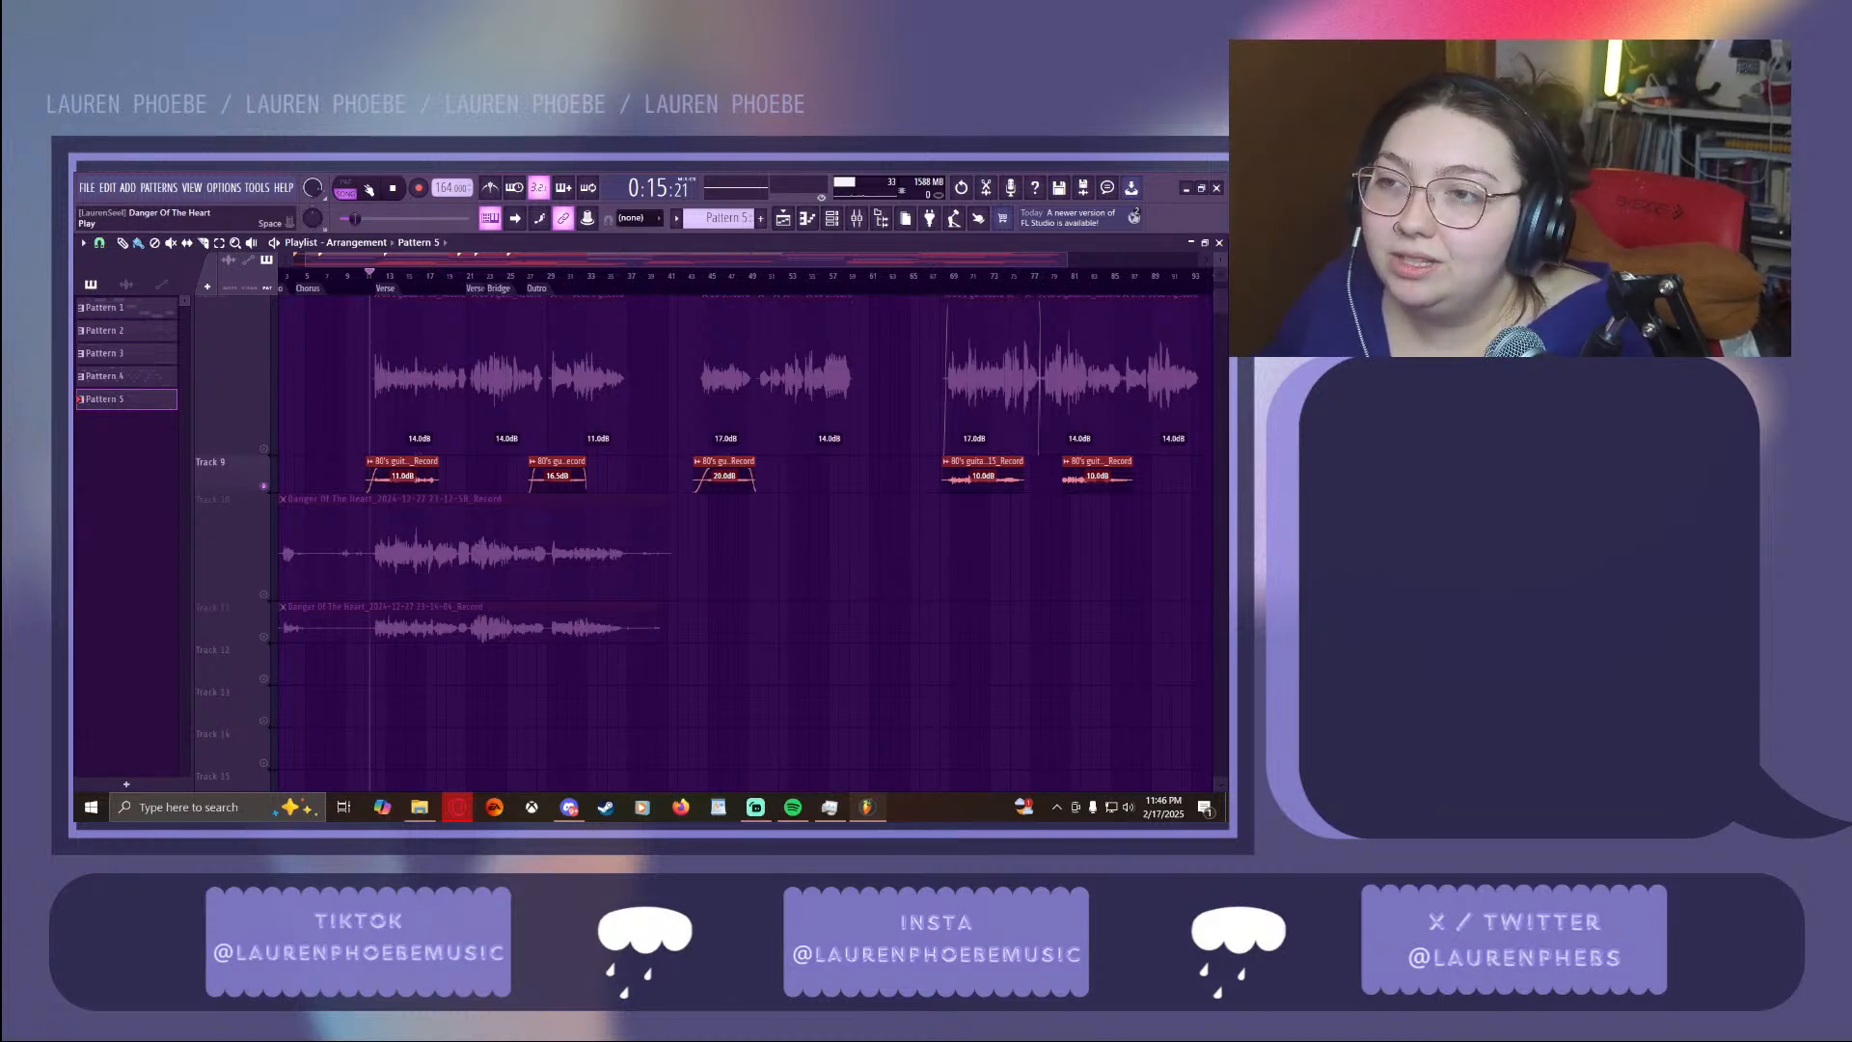
{"action": "left_click", "coordinate": [372, 190]}
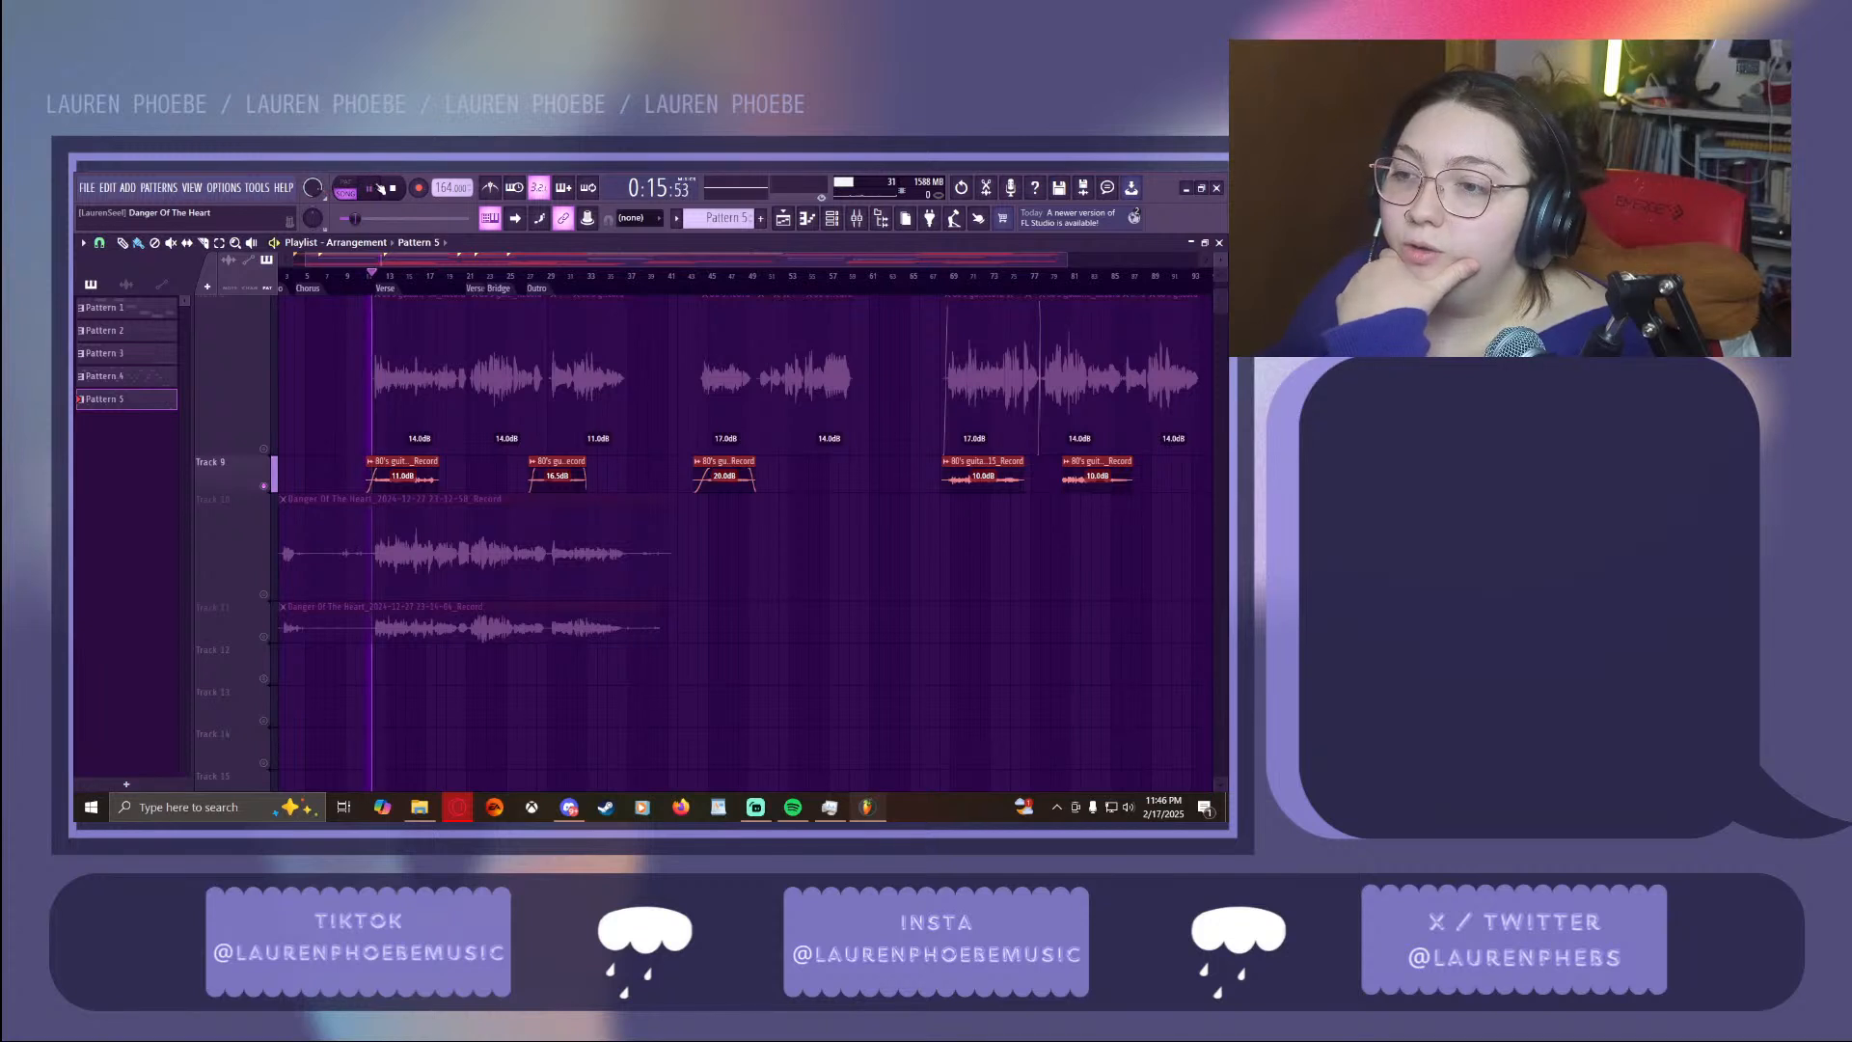
{"action": "left_click", "coordinate": [861, 220]}
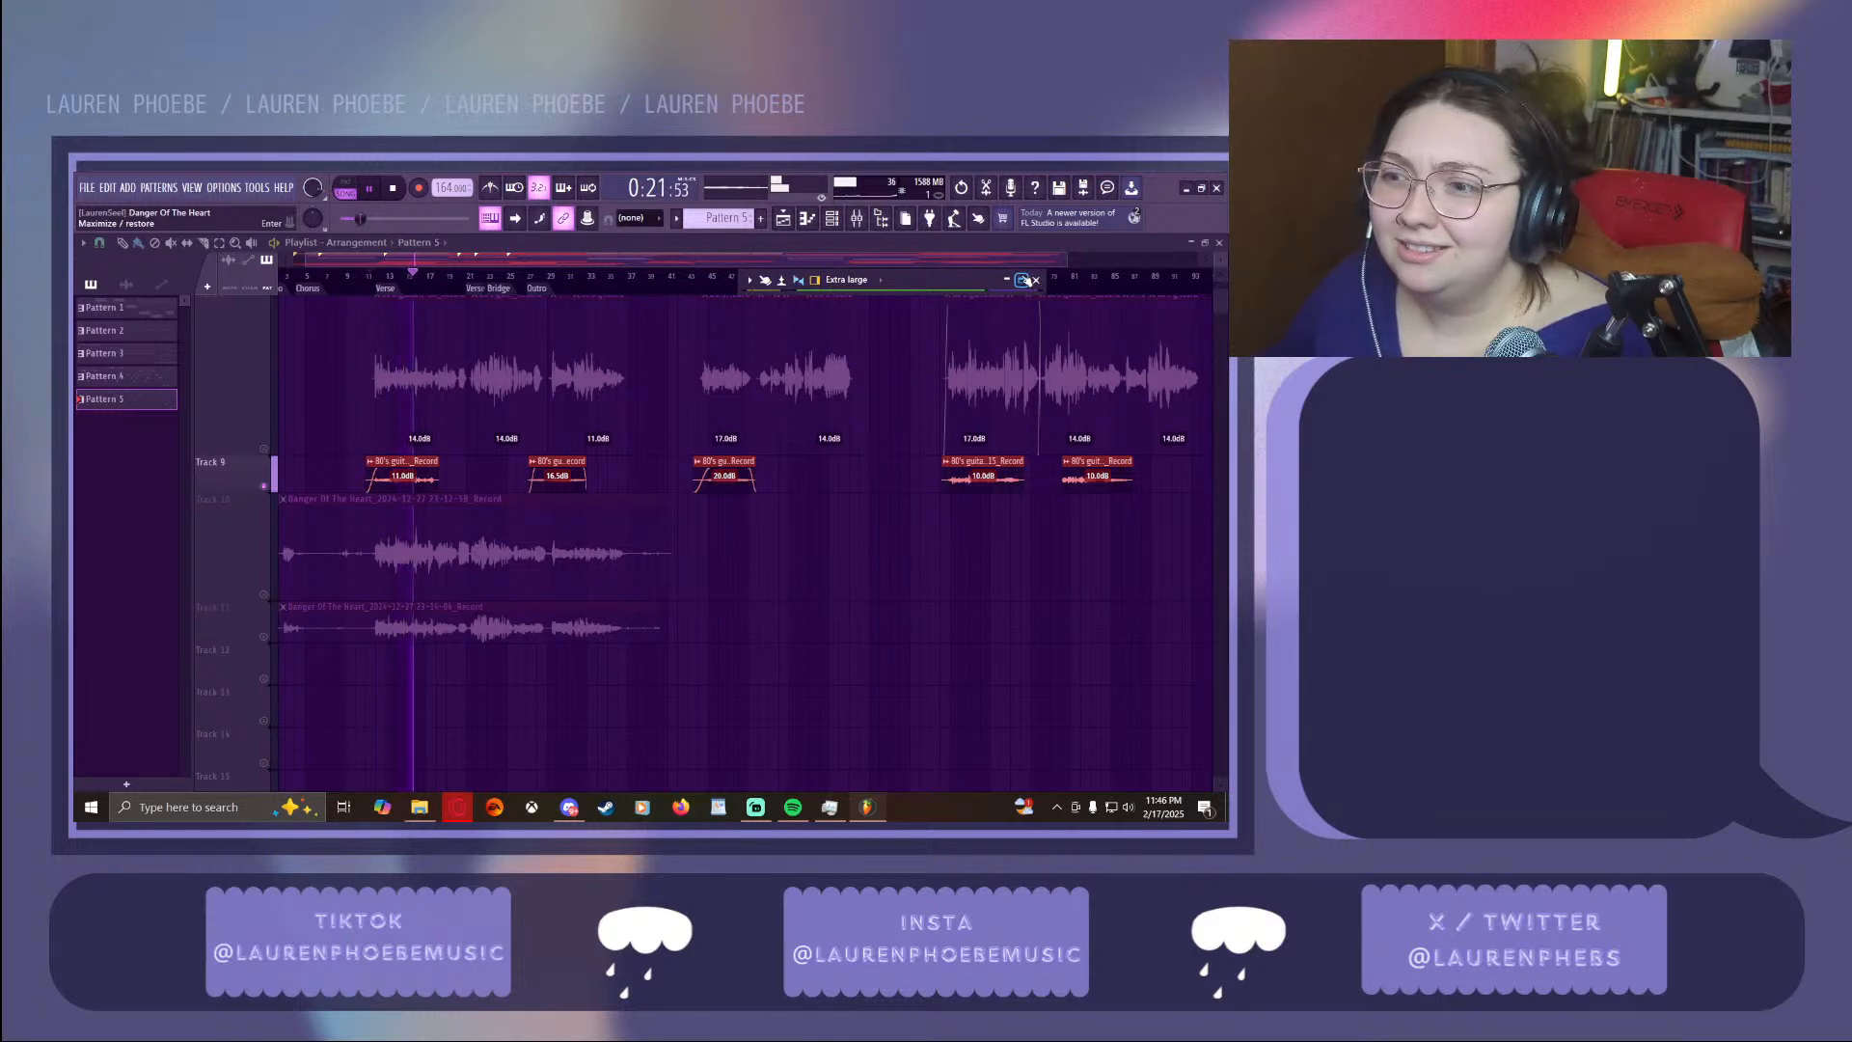
{"action": "left_click", "coordinate": [373, 190]}
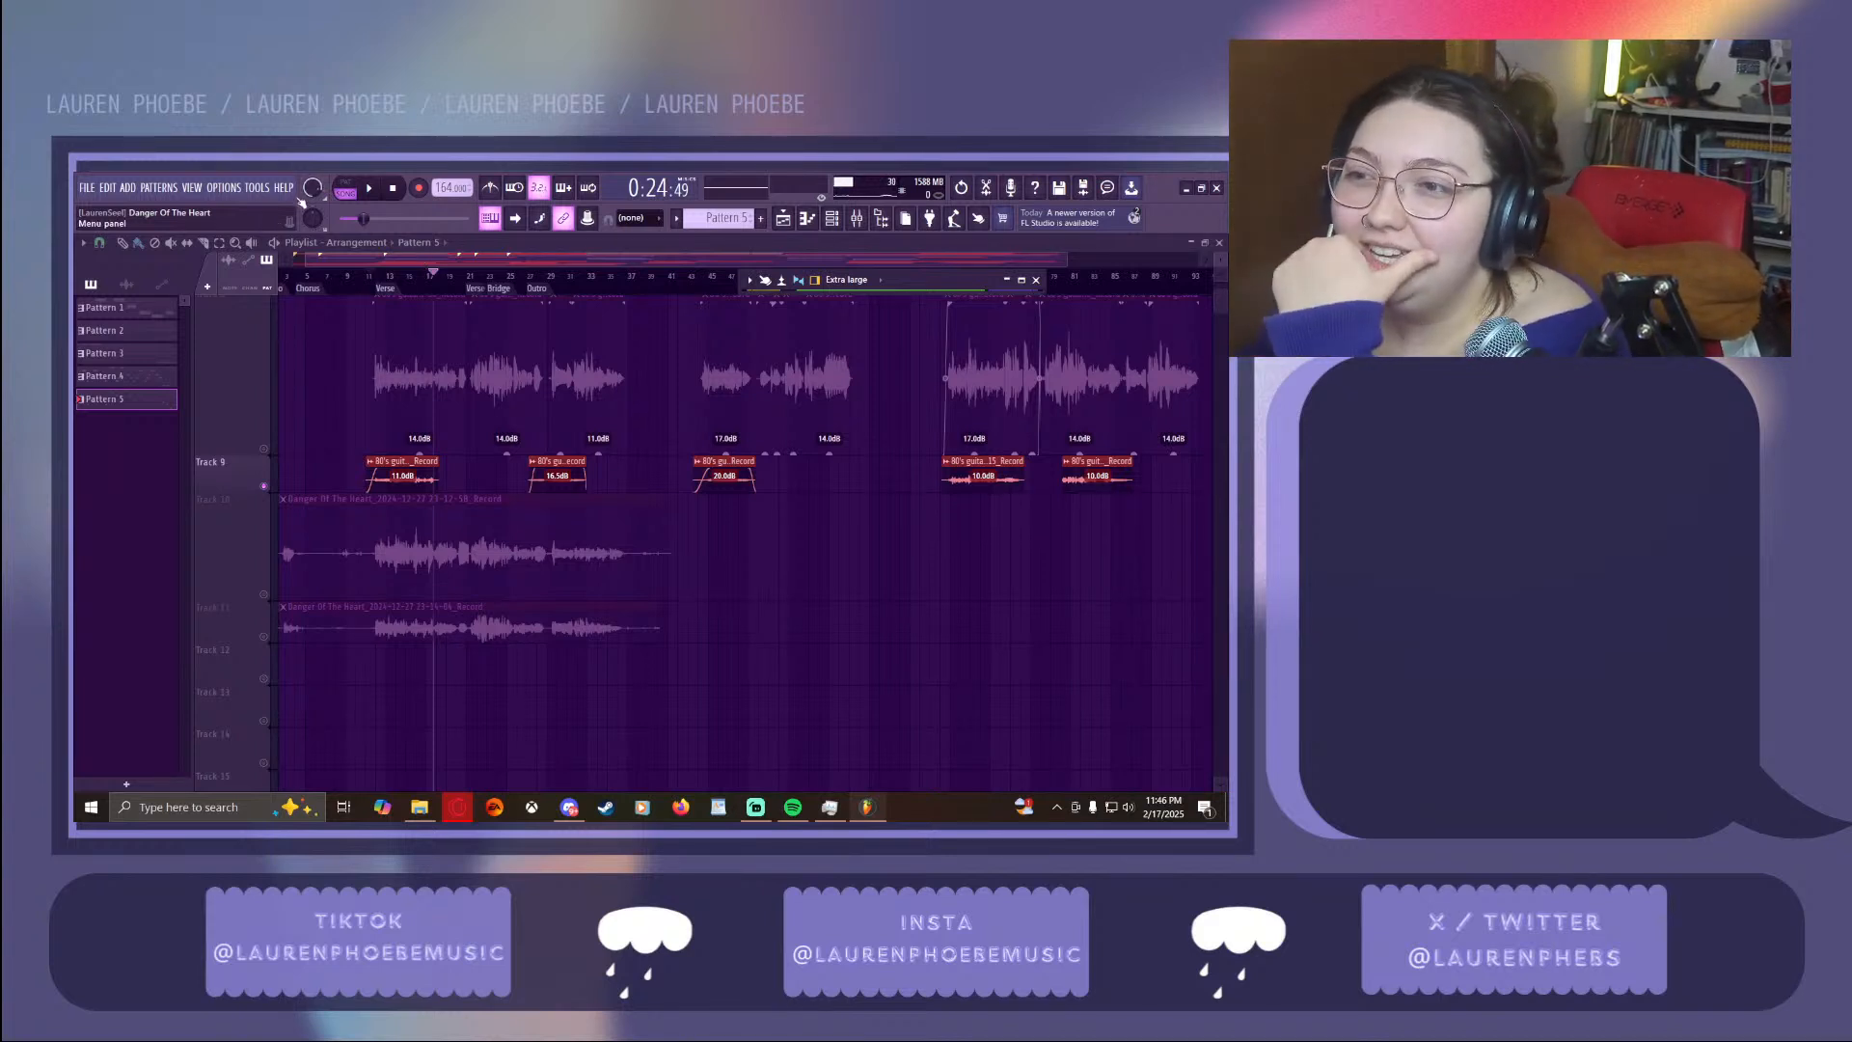
Replay the Track 9 backing vocals from just before the verse while watching the Backing tracks in the mixer
{"action": "left_click", "coordinate": [368, 279]}
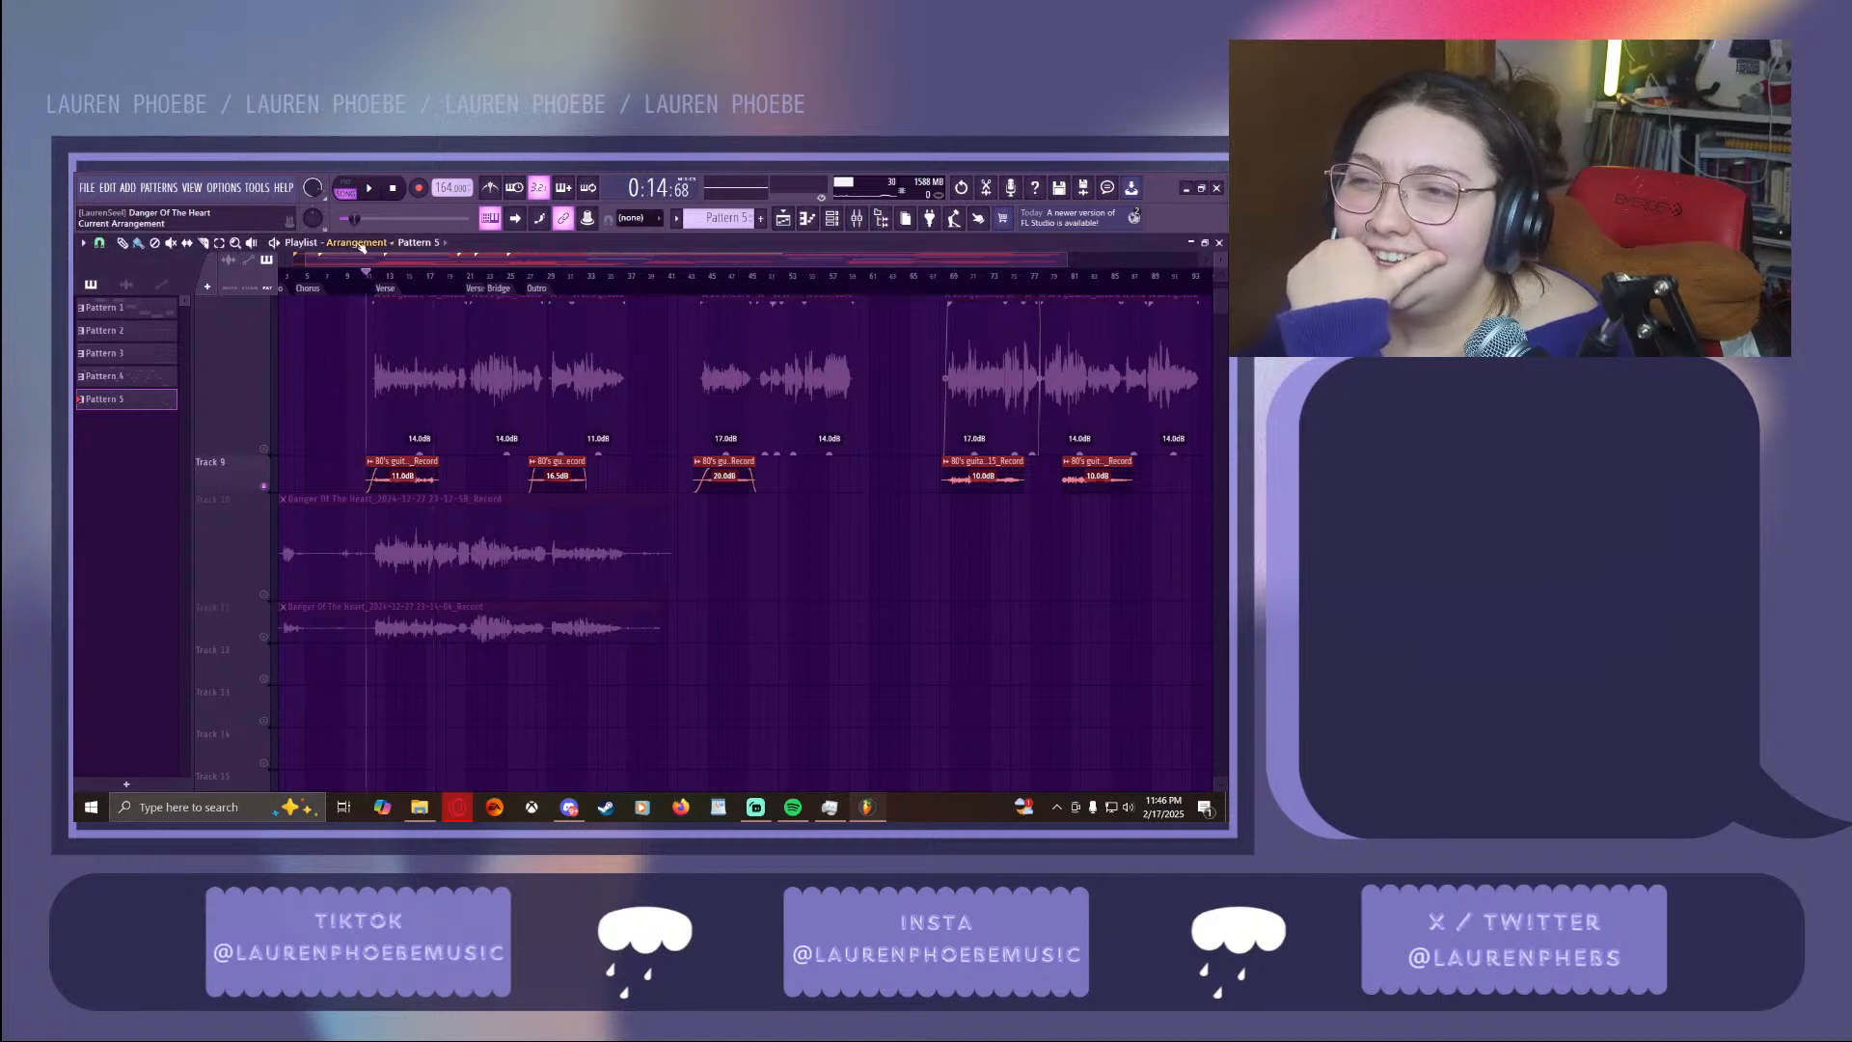
{"action": "left_click", "coordinate": [856, 218]}
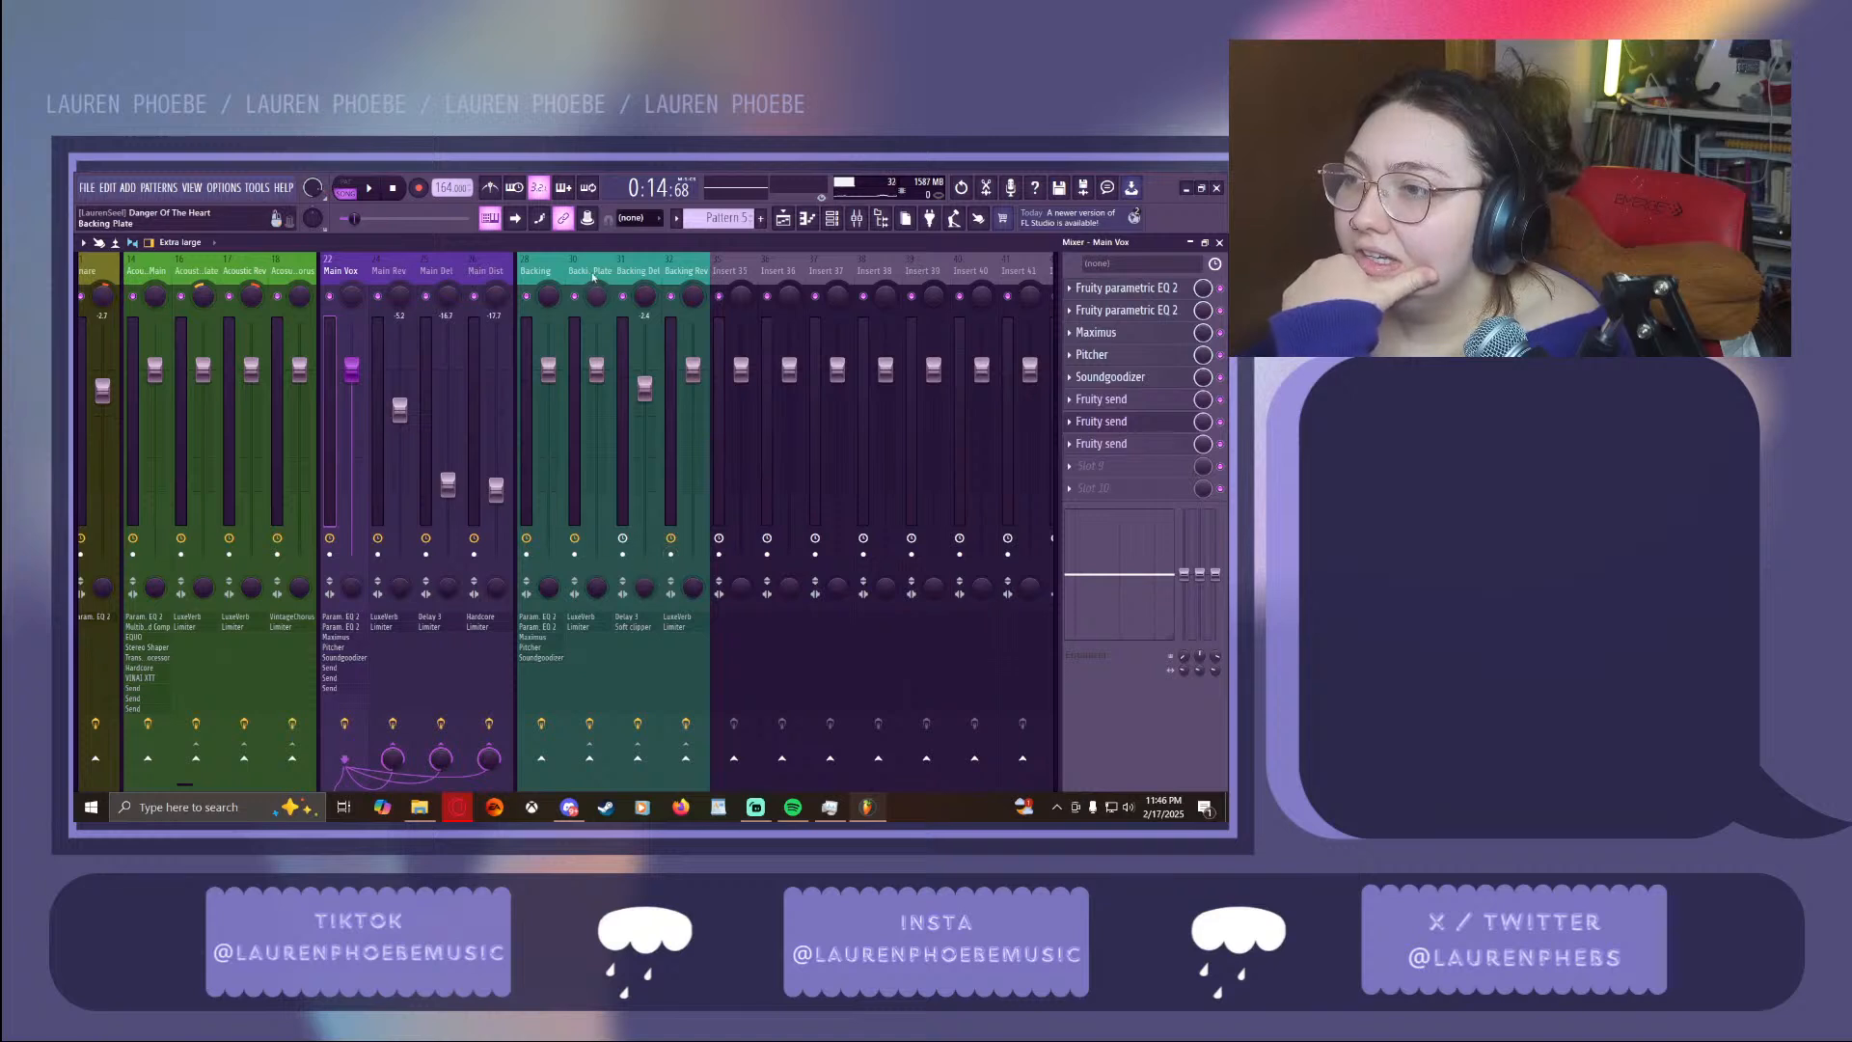
{"action": "left_click", "coordinate": [373, 188]}
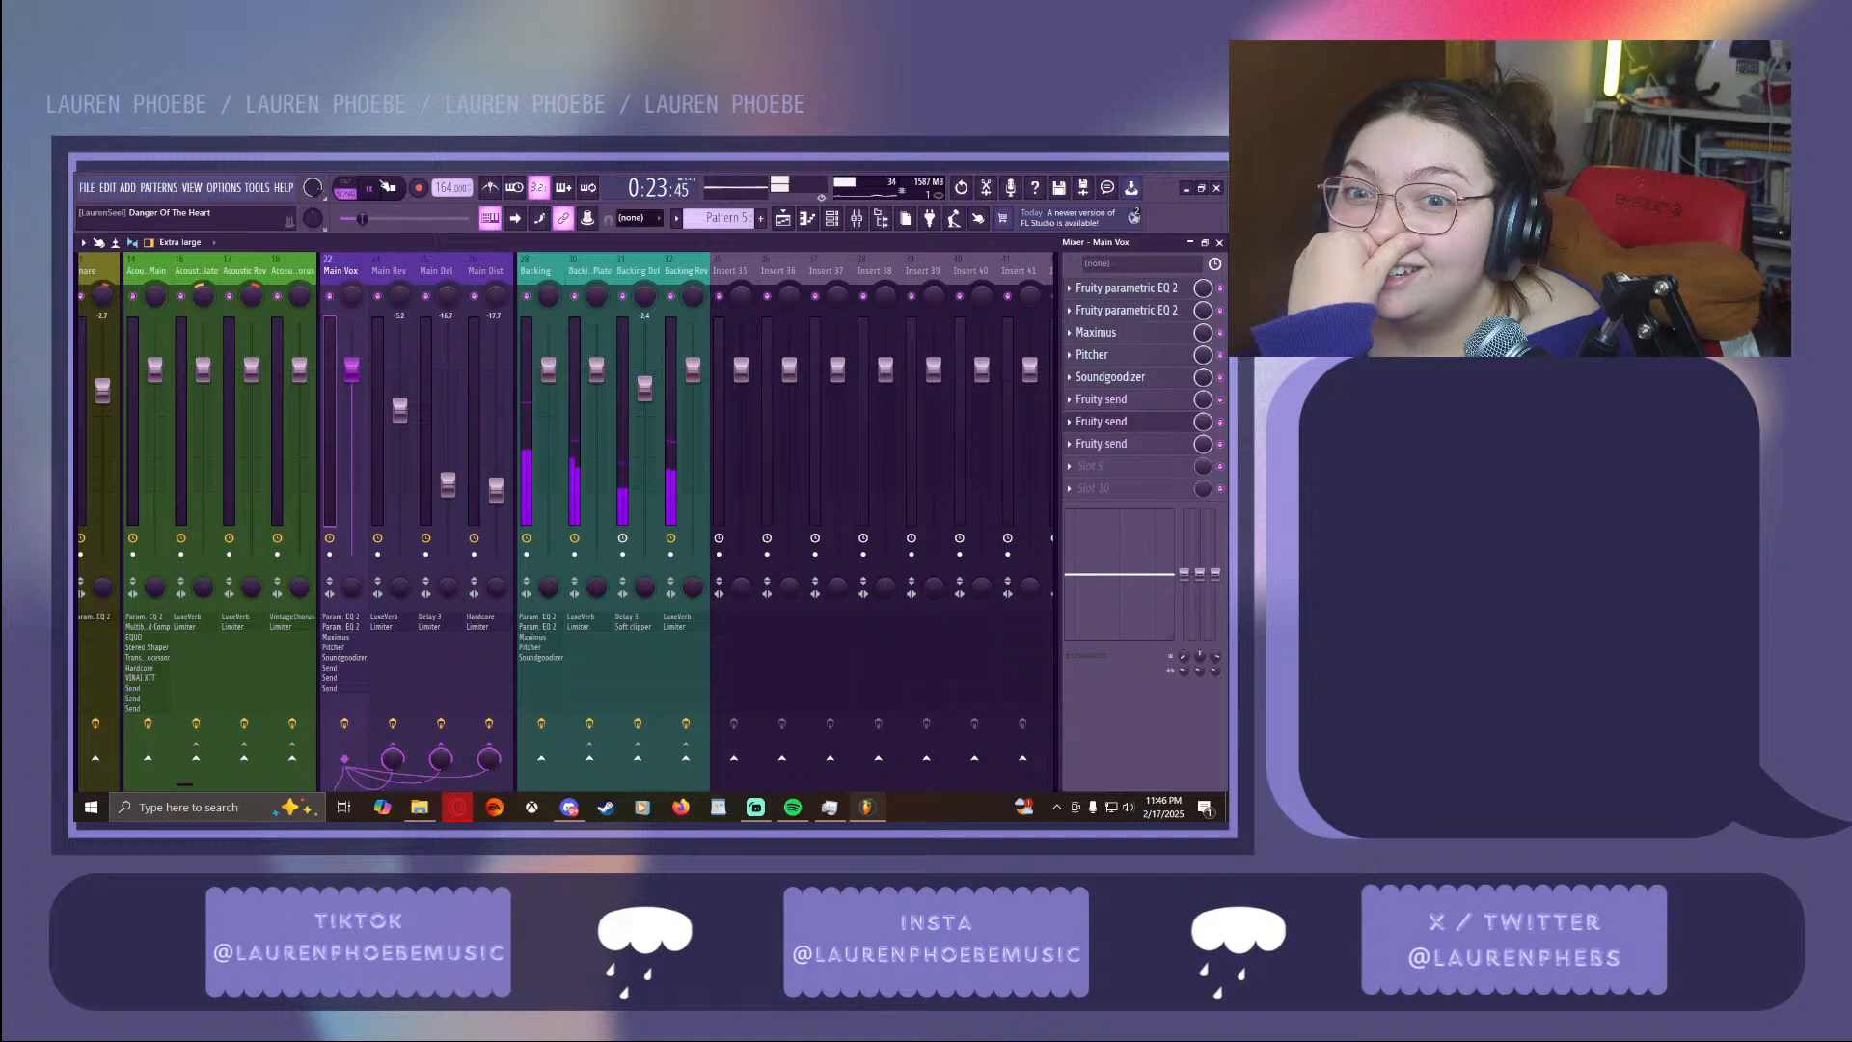
{"action": "key", "text": "space"}
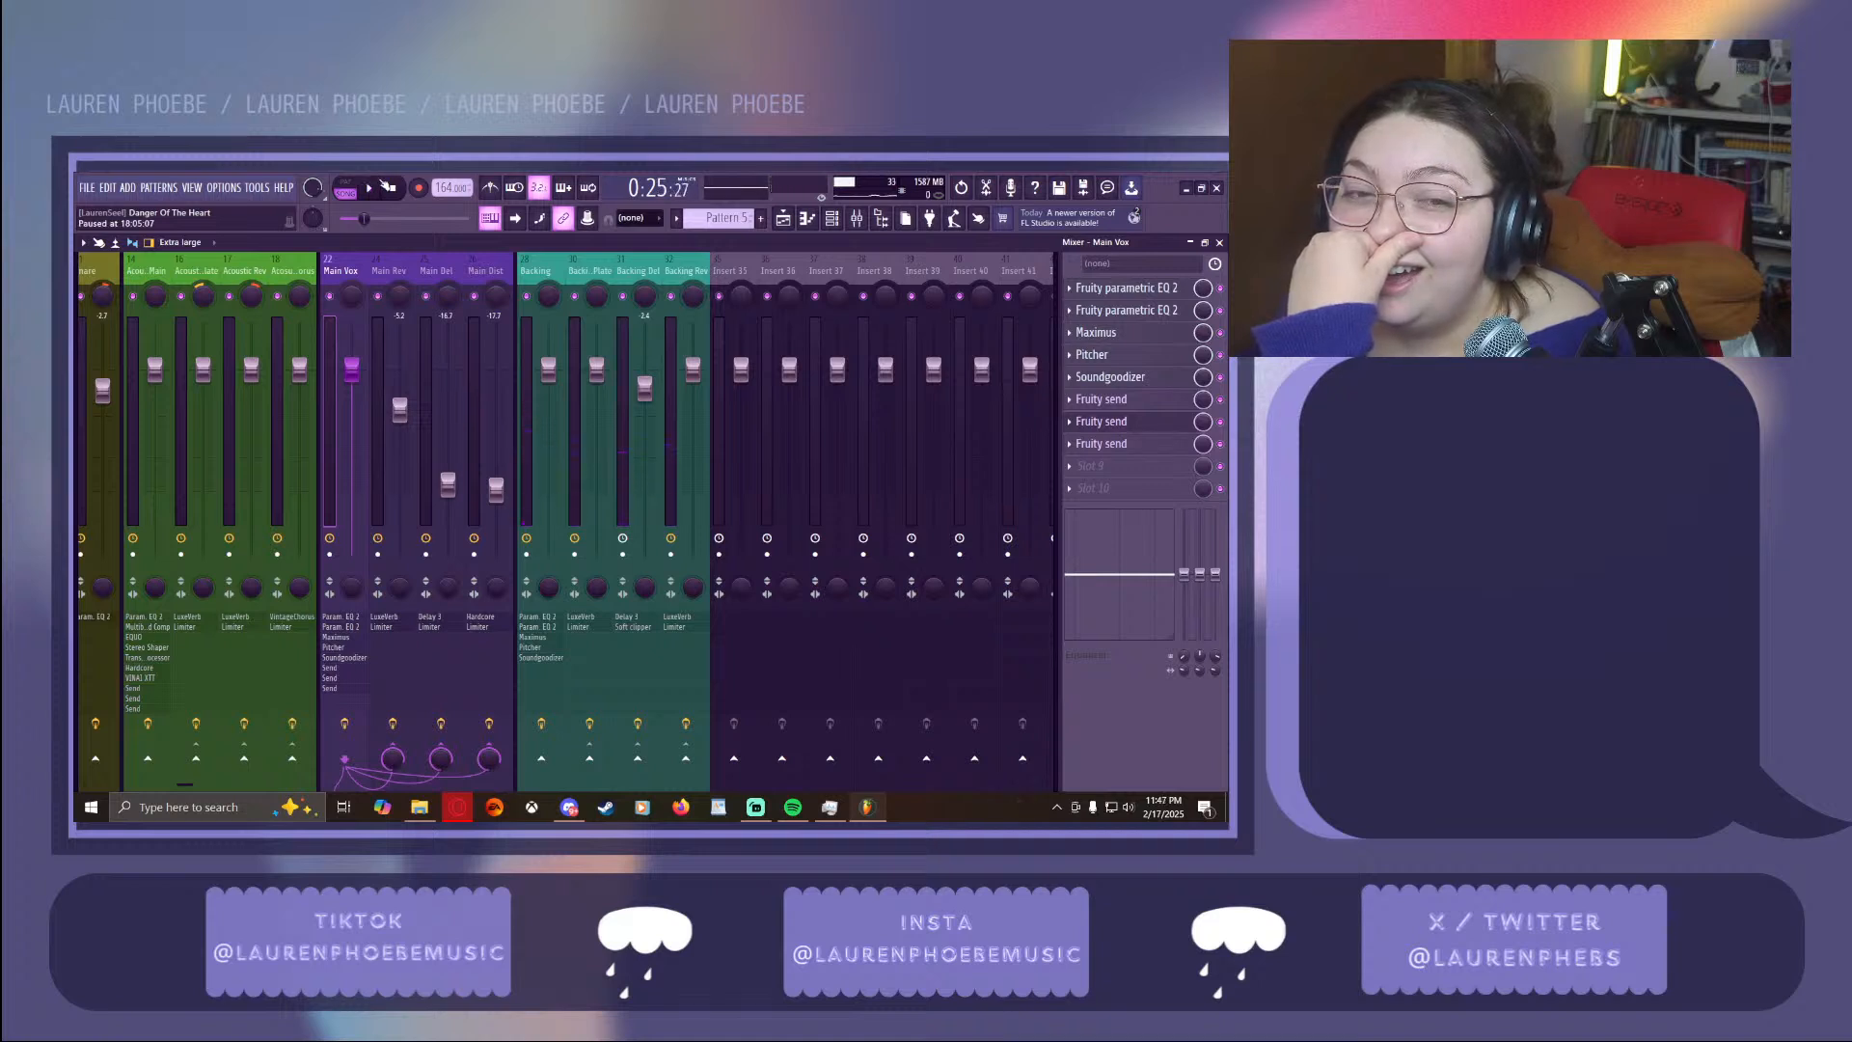
Play the backing vocals dry from before the verse, with the Backing effects disabled and Backing Plate, Backing Del and Backing Rev muted
{"action": "left_click", "coordinate": [542, 695]}
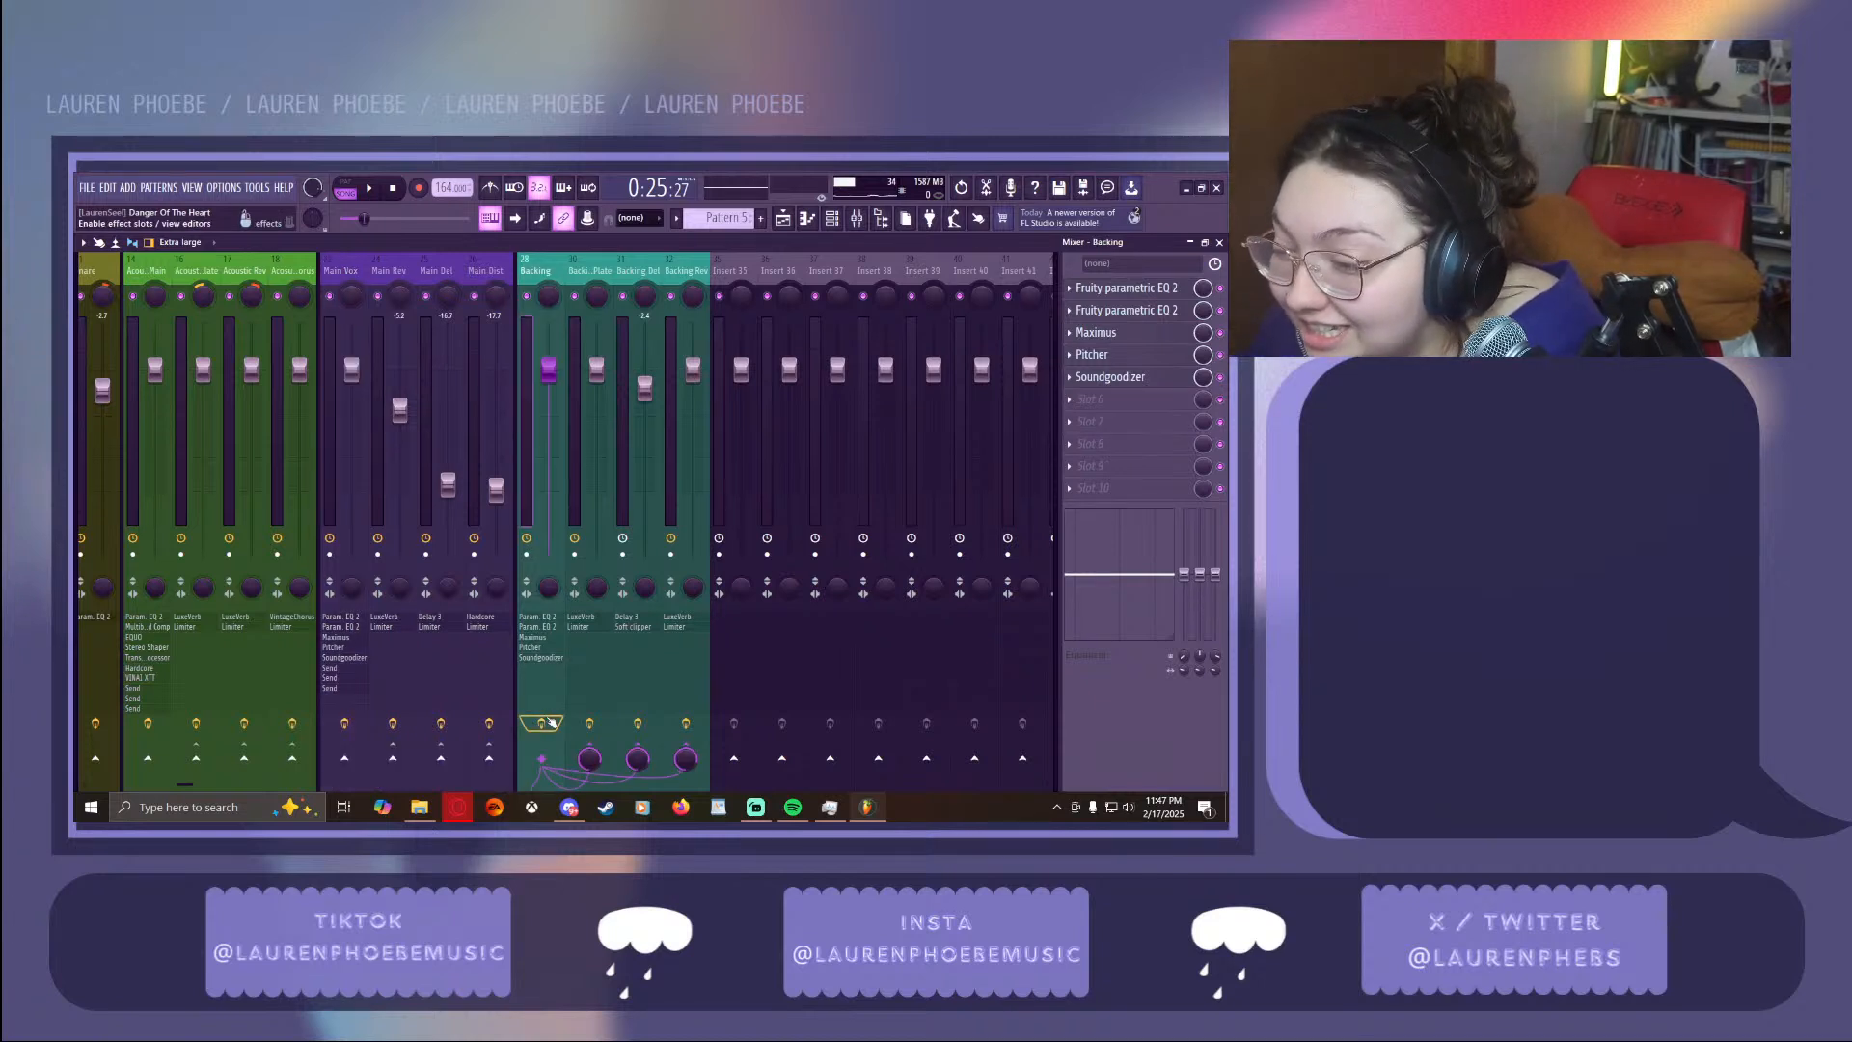
{"action": "left_click", "coordinate": [575, 296]}
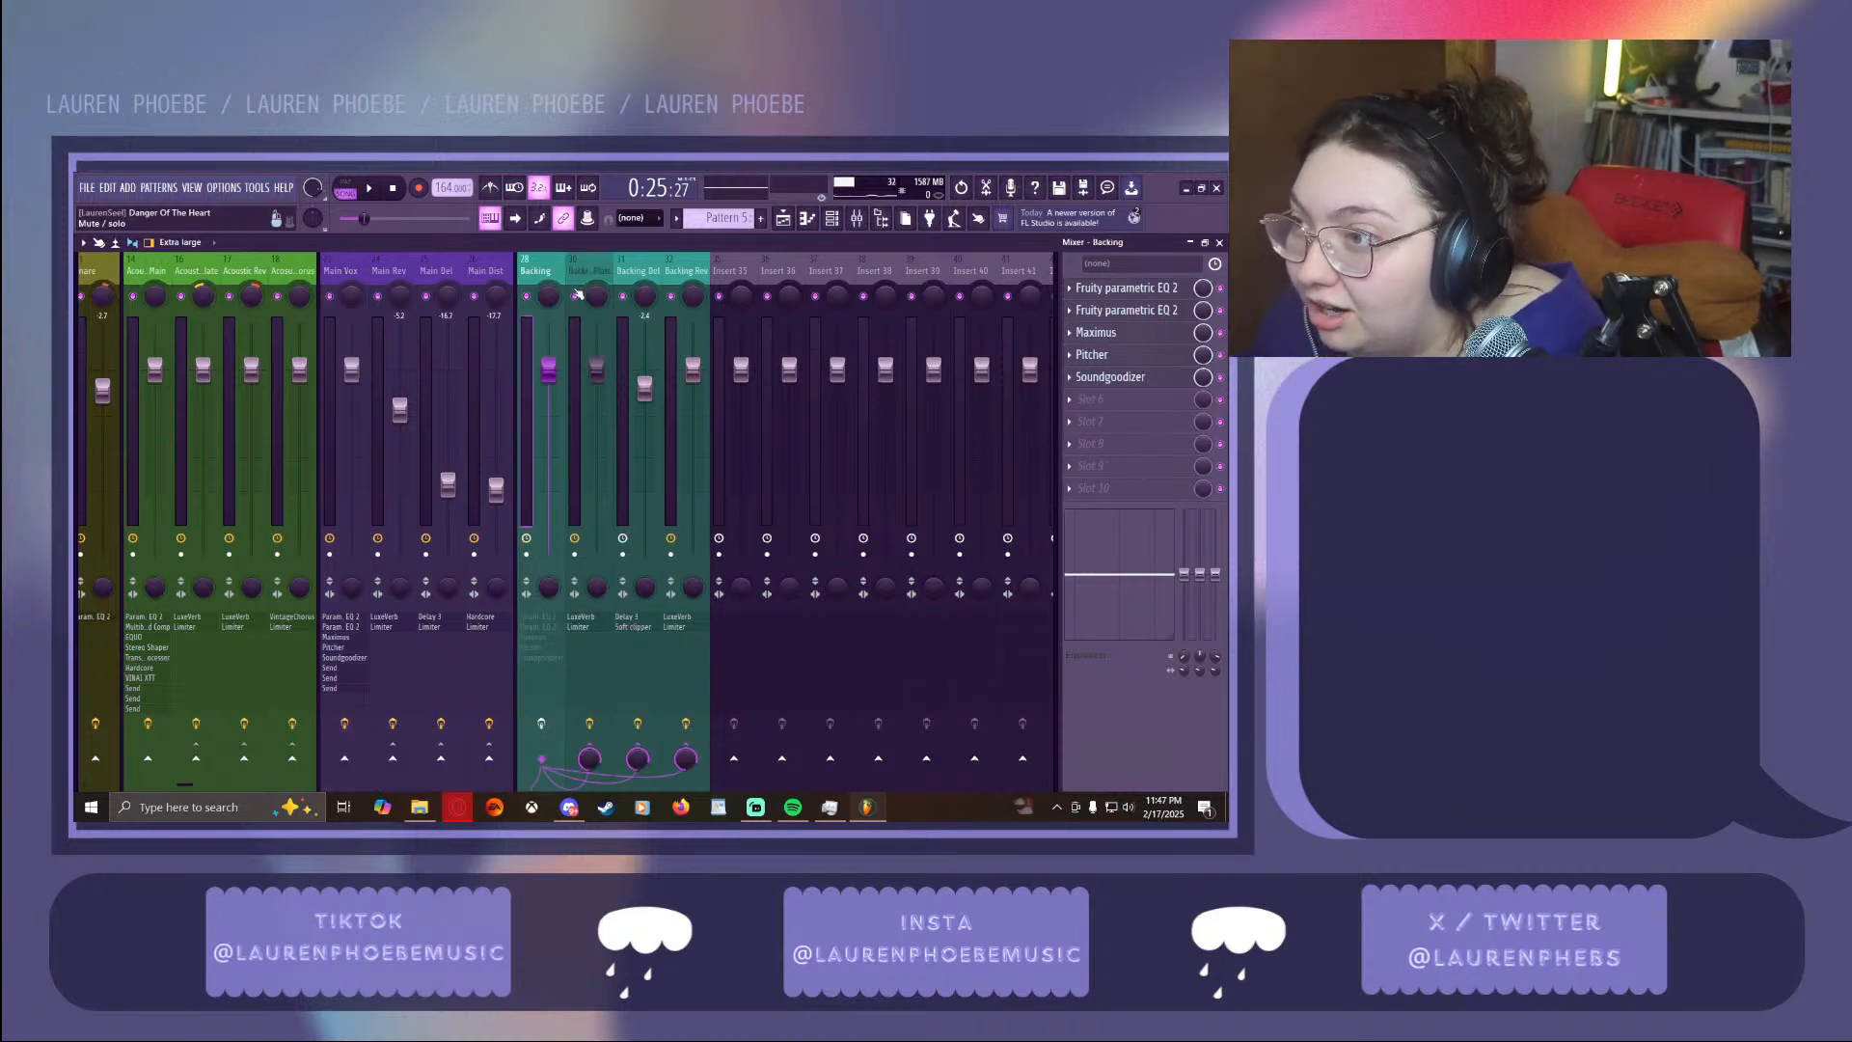
{"action": "left_click", "coordinate": [623, 297]}
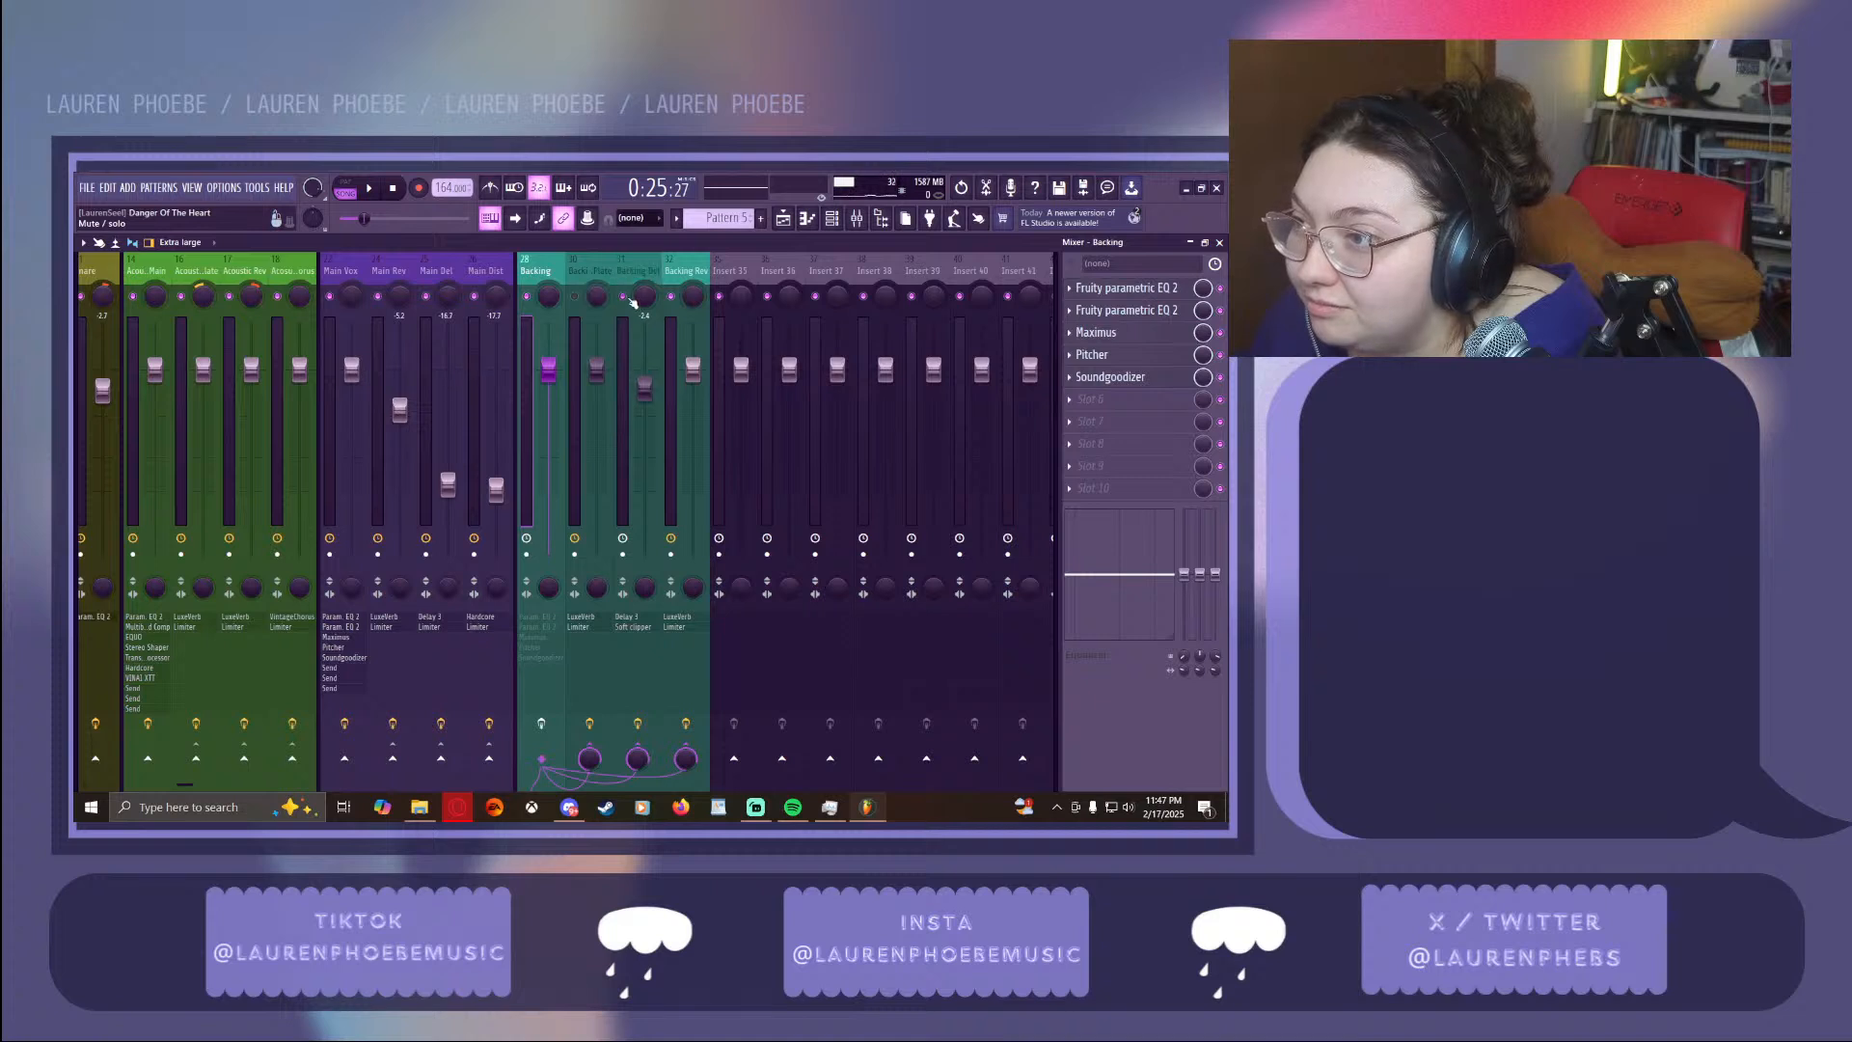
{"action": "left_click", "coordinate": [672, 296]}
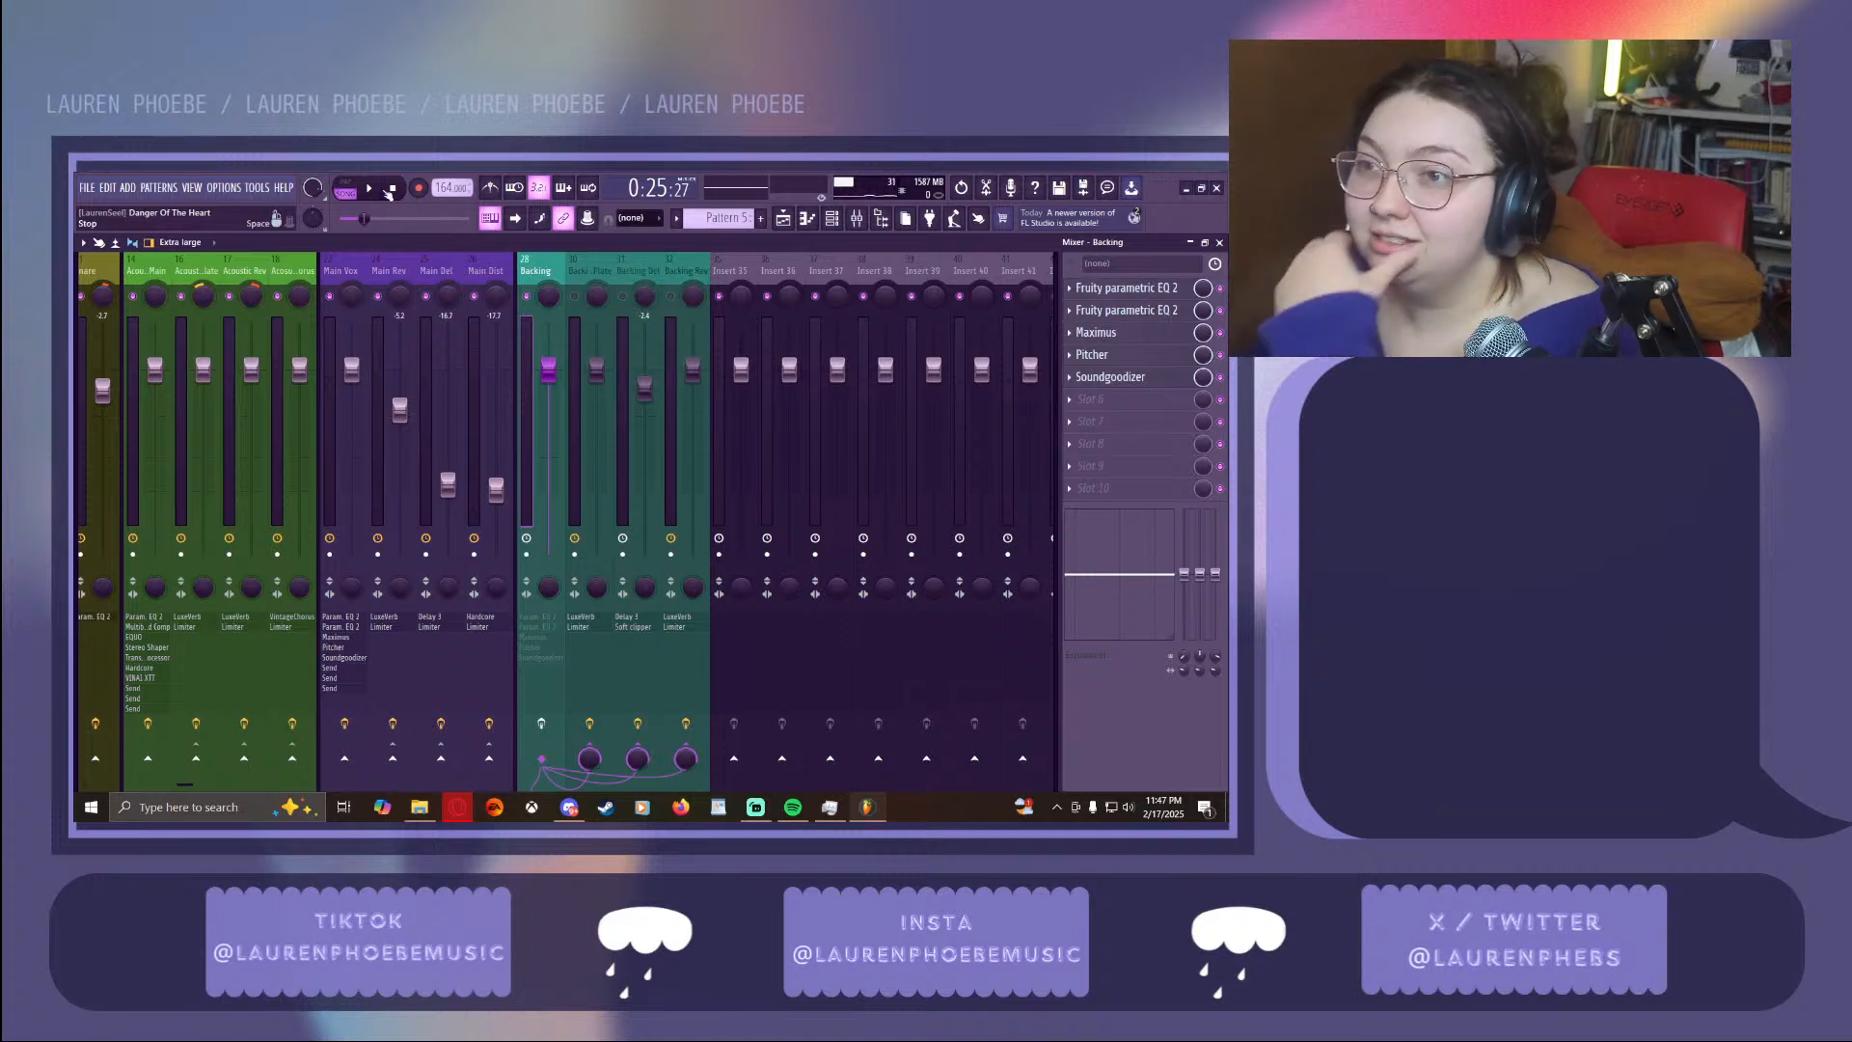
{"action": "key", "text": "space"}
{"action": "left_click", "coordinate": [1220, 242]}
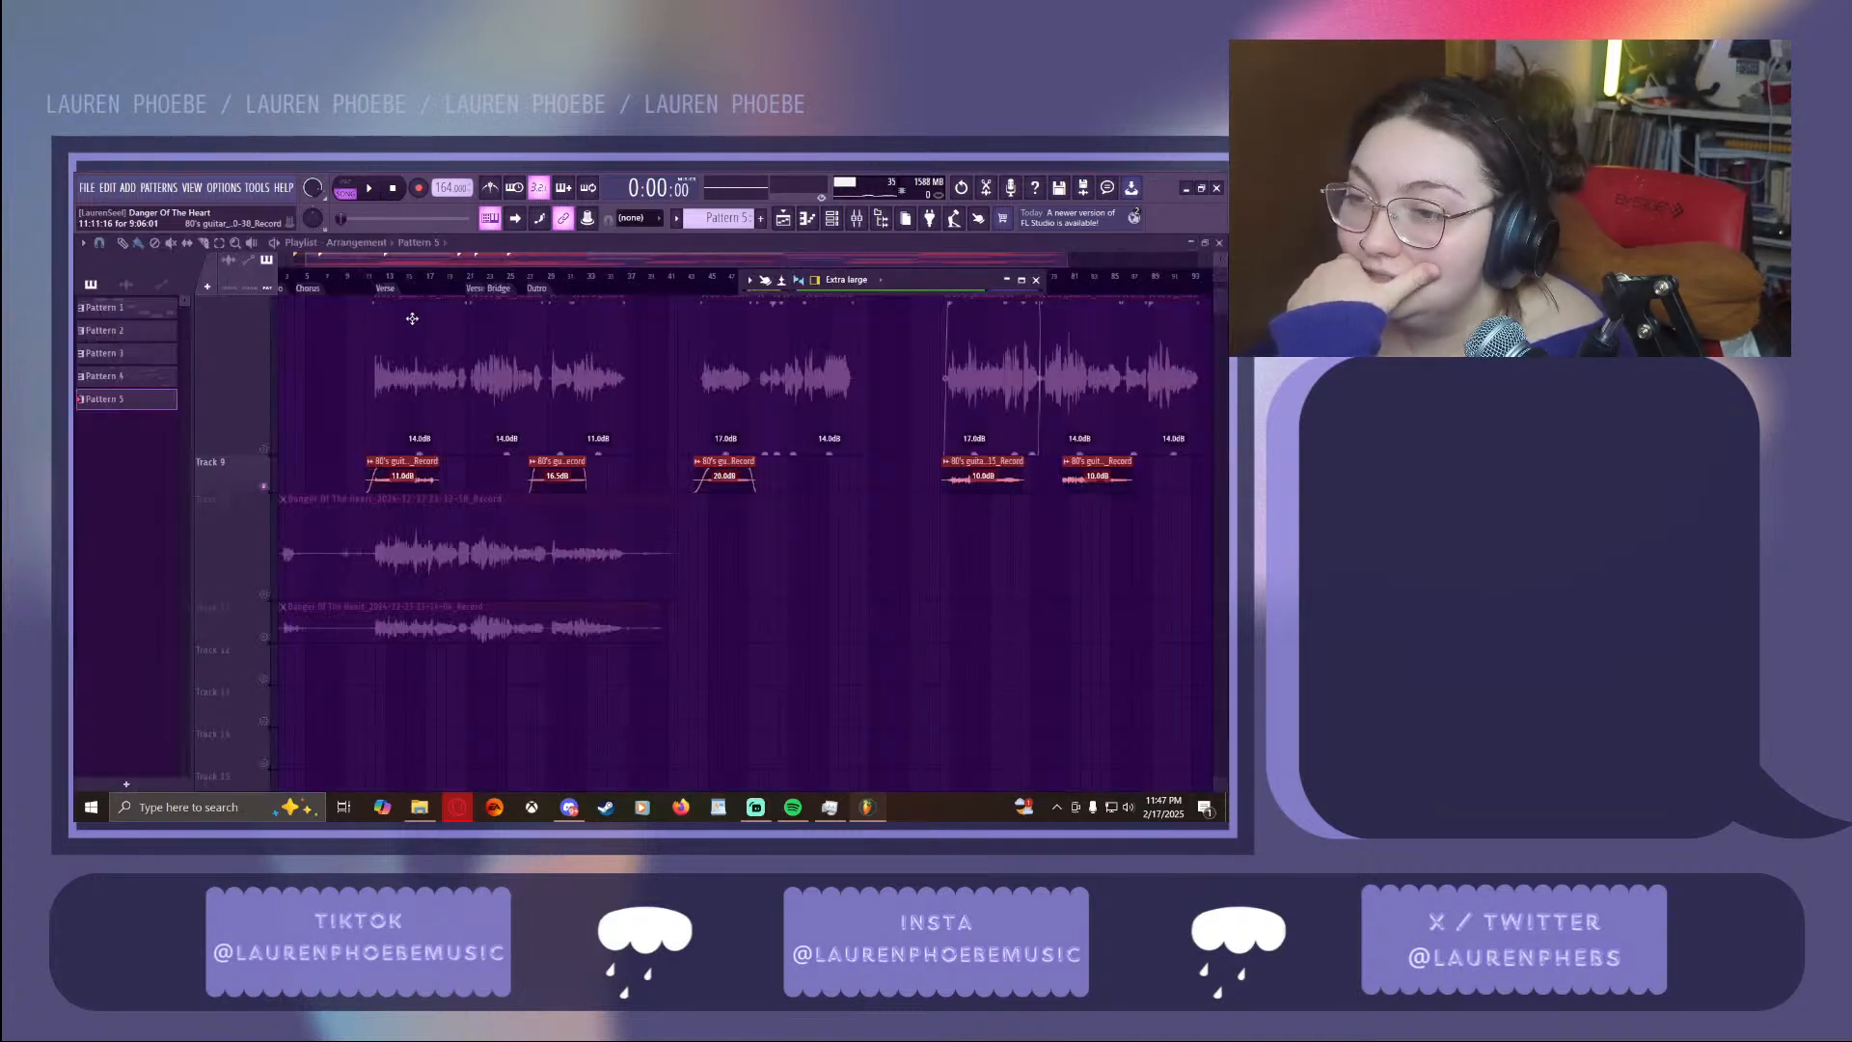
{"action": "left_click", "coordinate": [362, 275]}
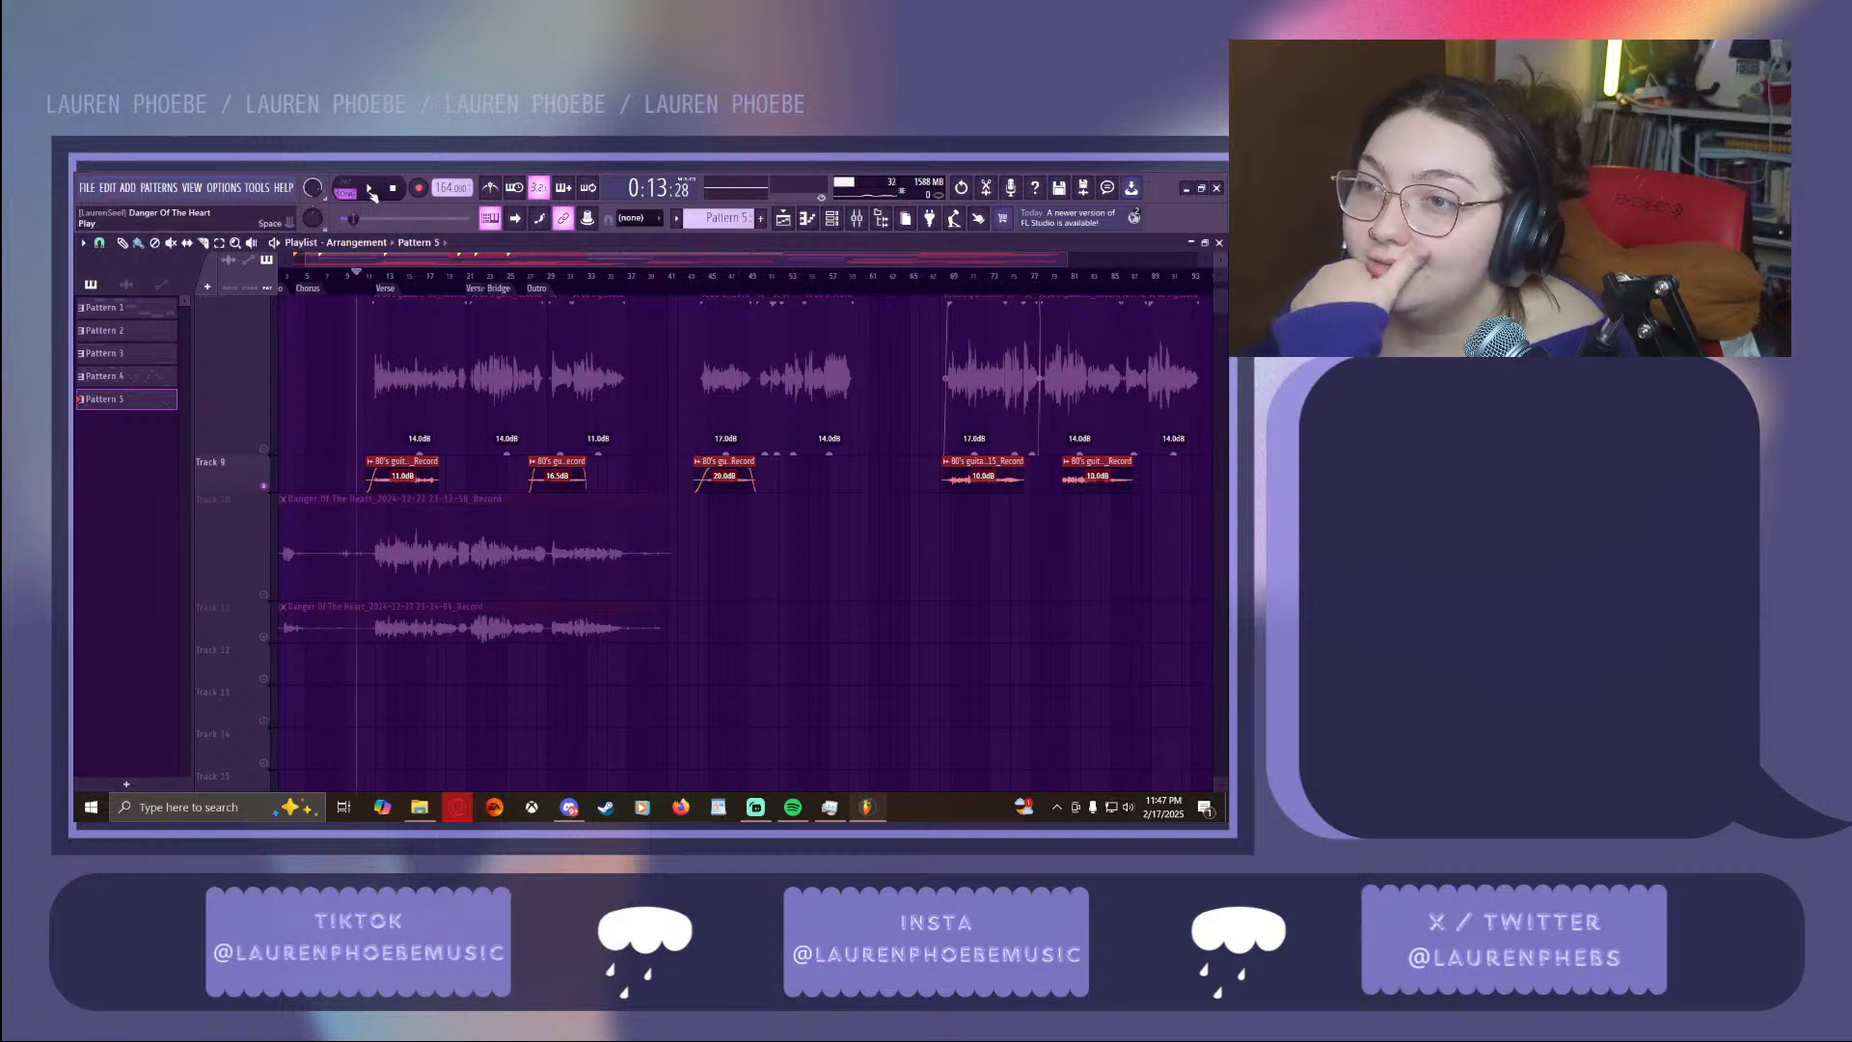
{"action": "key", "text": "space"}
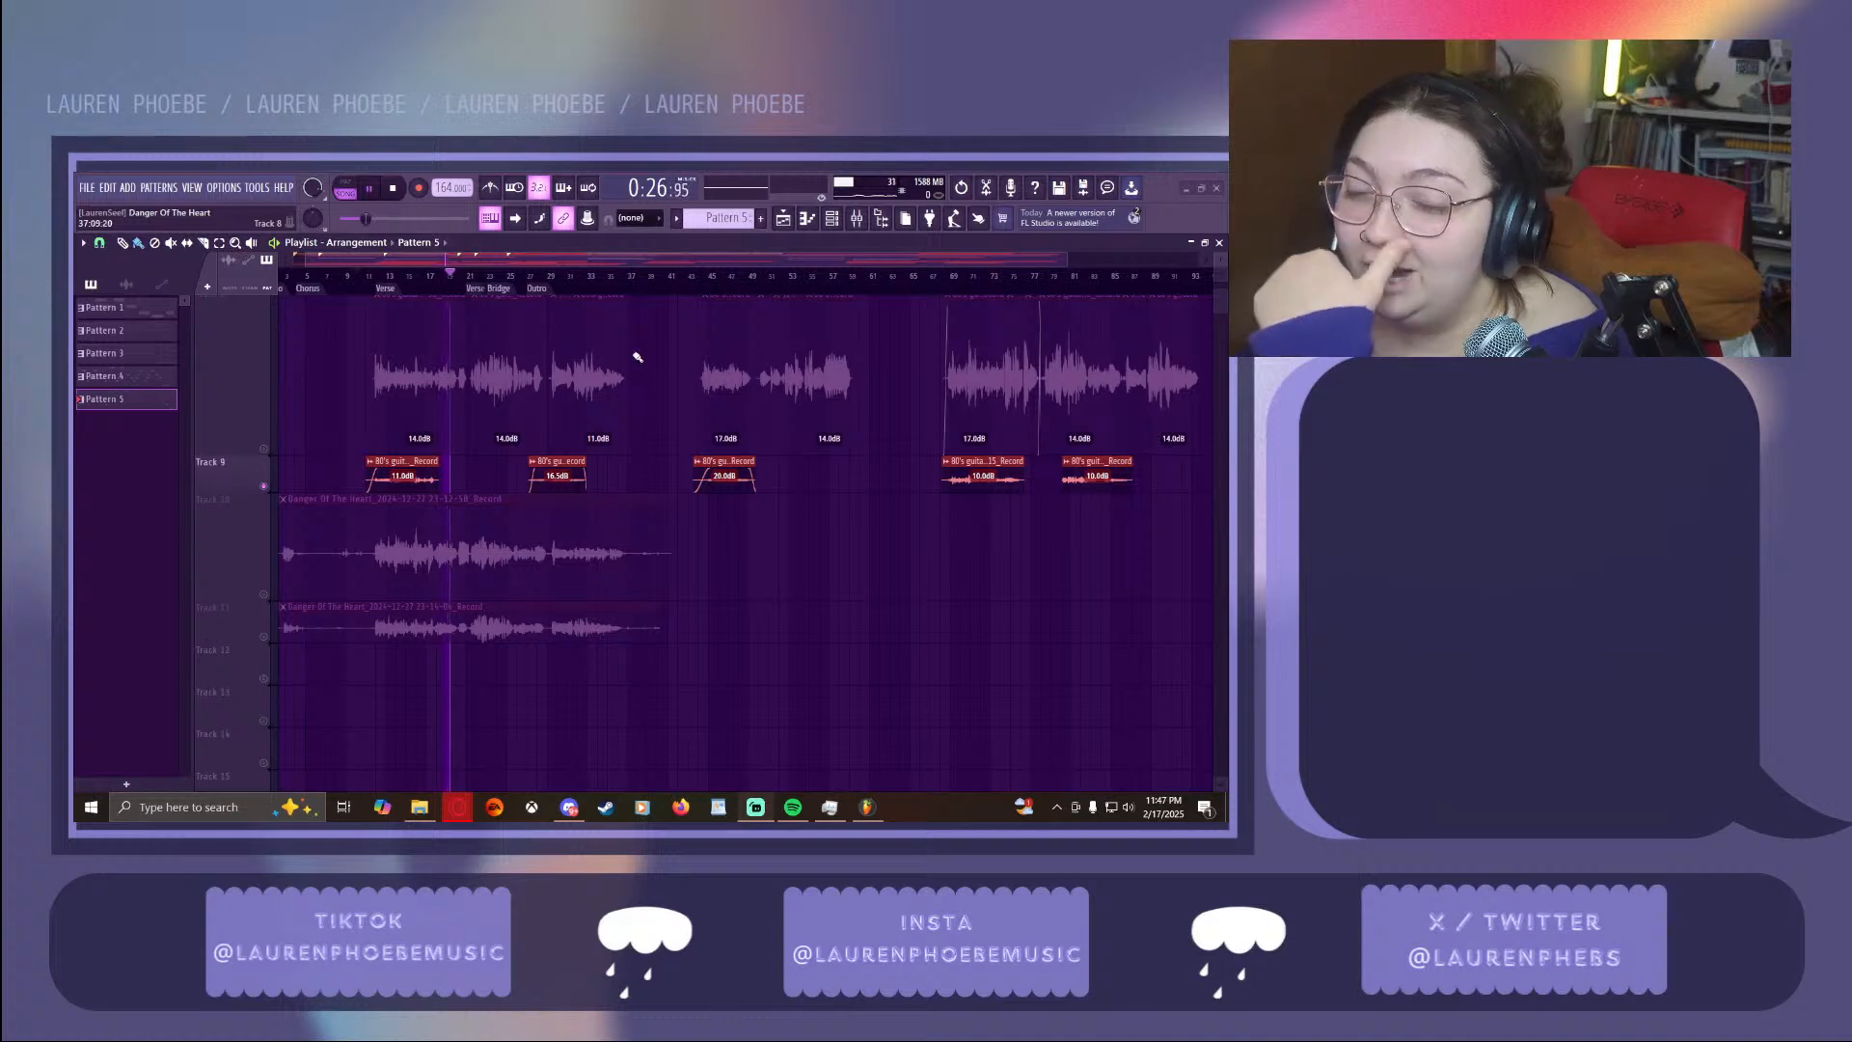
Unmute Backing Plate, Backing Del and Backing Rev, re-enable the Backing effects and return to the playlist
{"action": "left_click", "coordinate": [857, 218]}
{"action": "left_click", "coordinate": [1022, 279]}
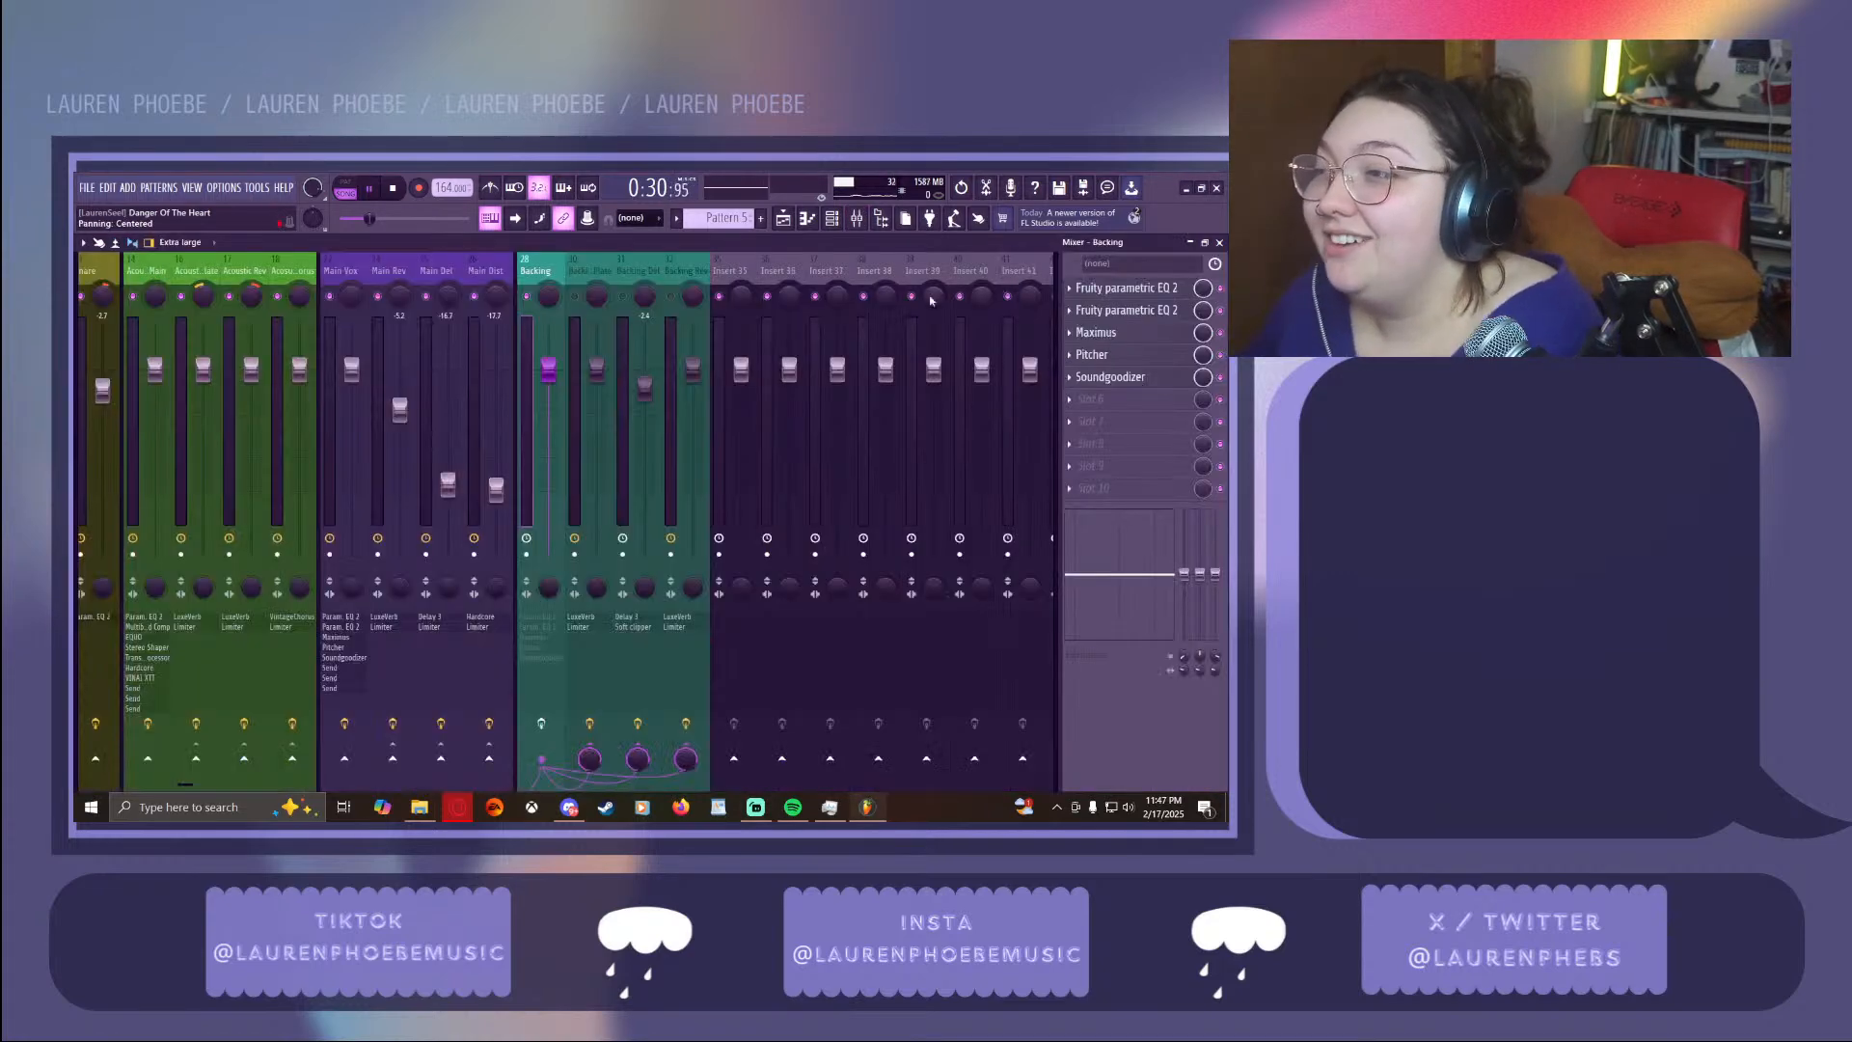
{"action": "left_click", "coordinate": [582, 305]}
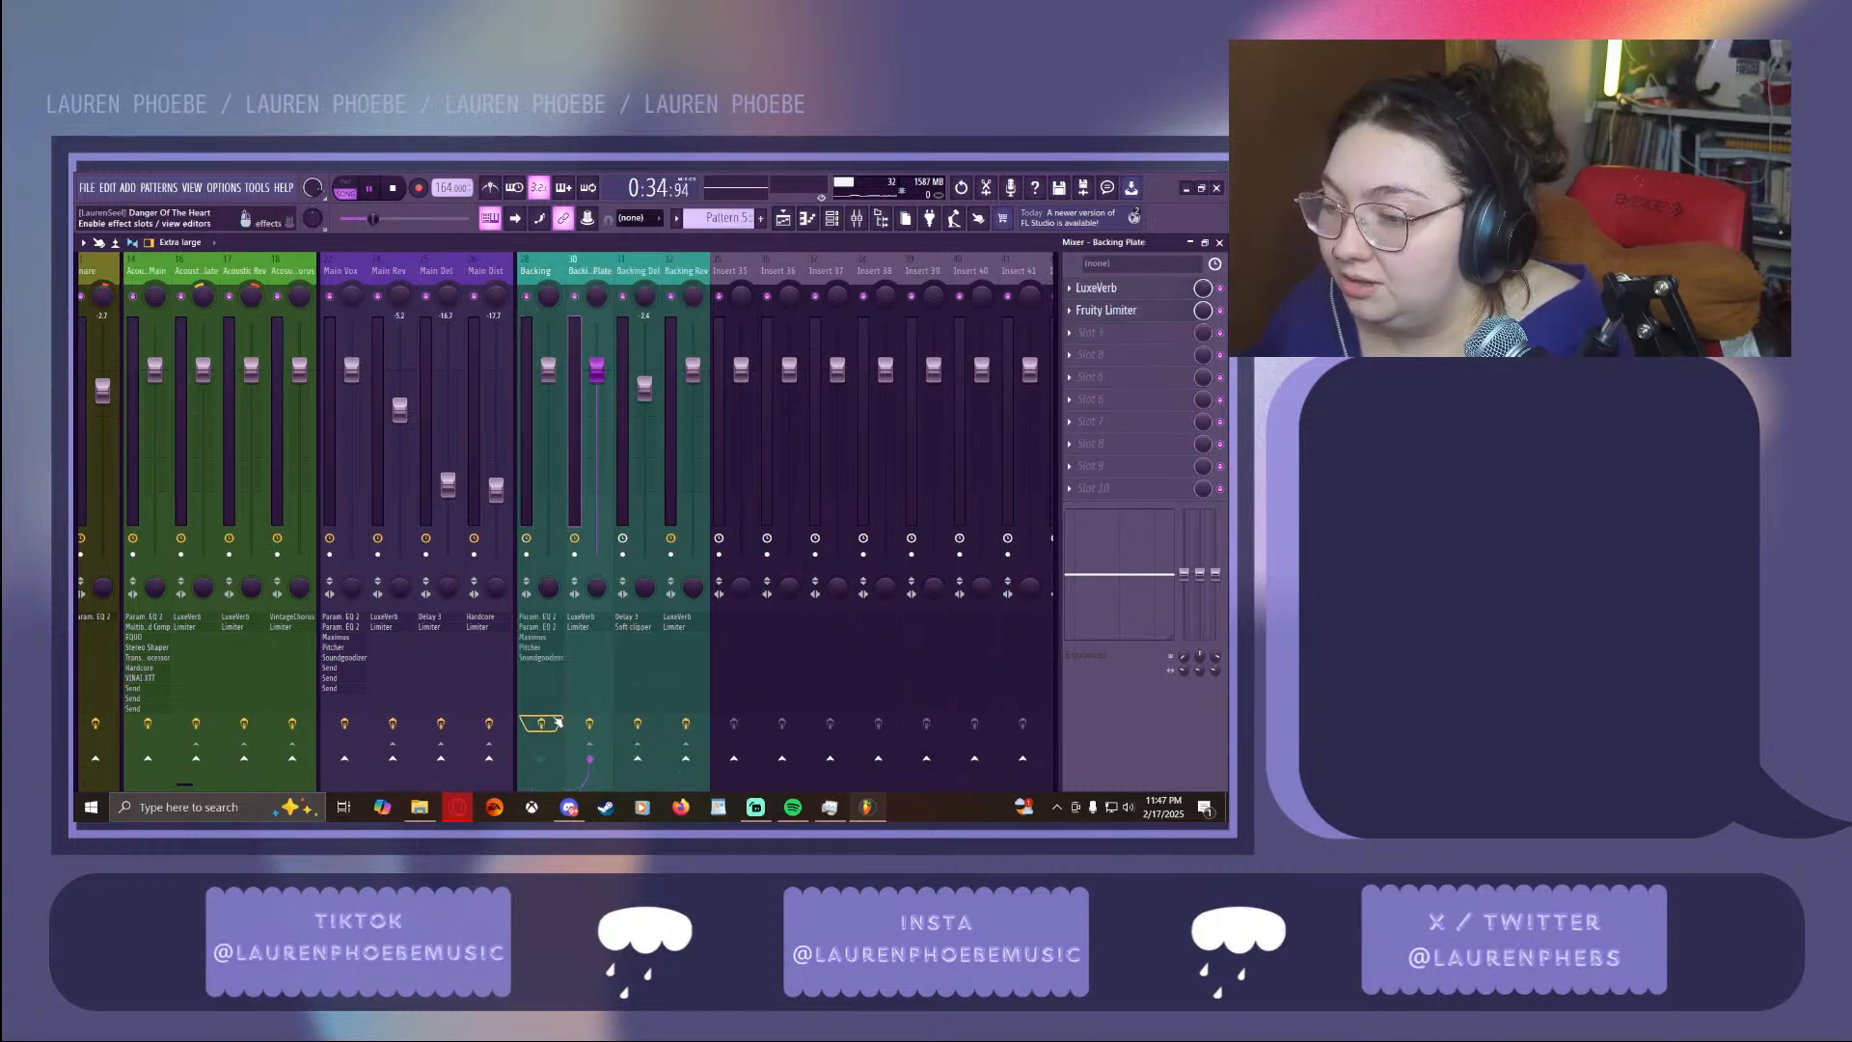
{"action": "left_click", "coordinate": [1205, 244]}
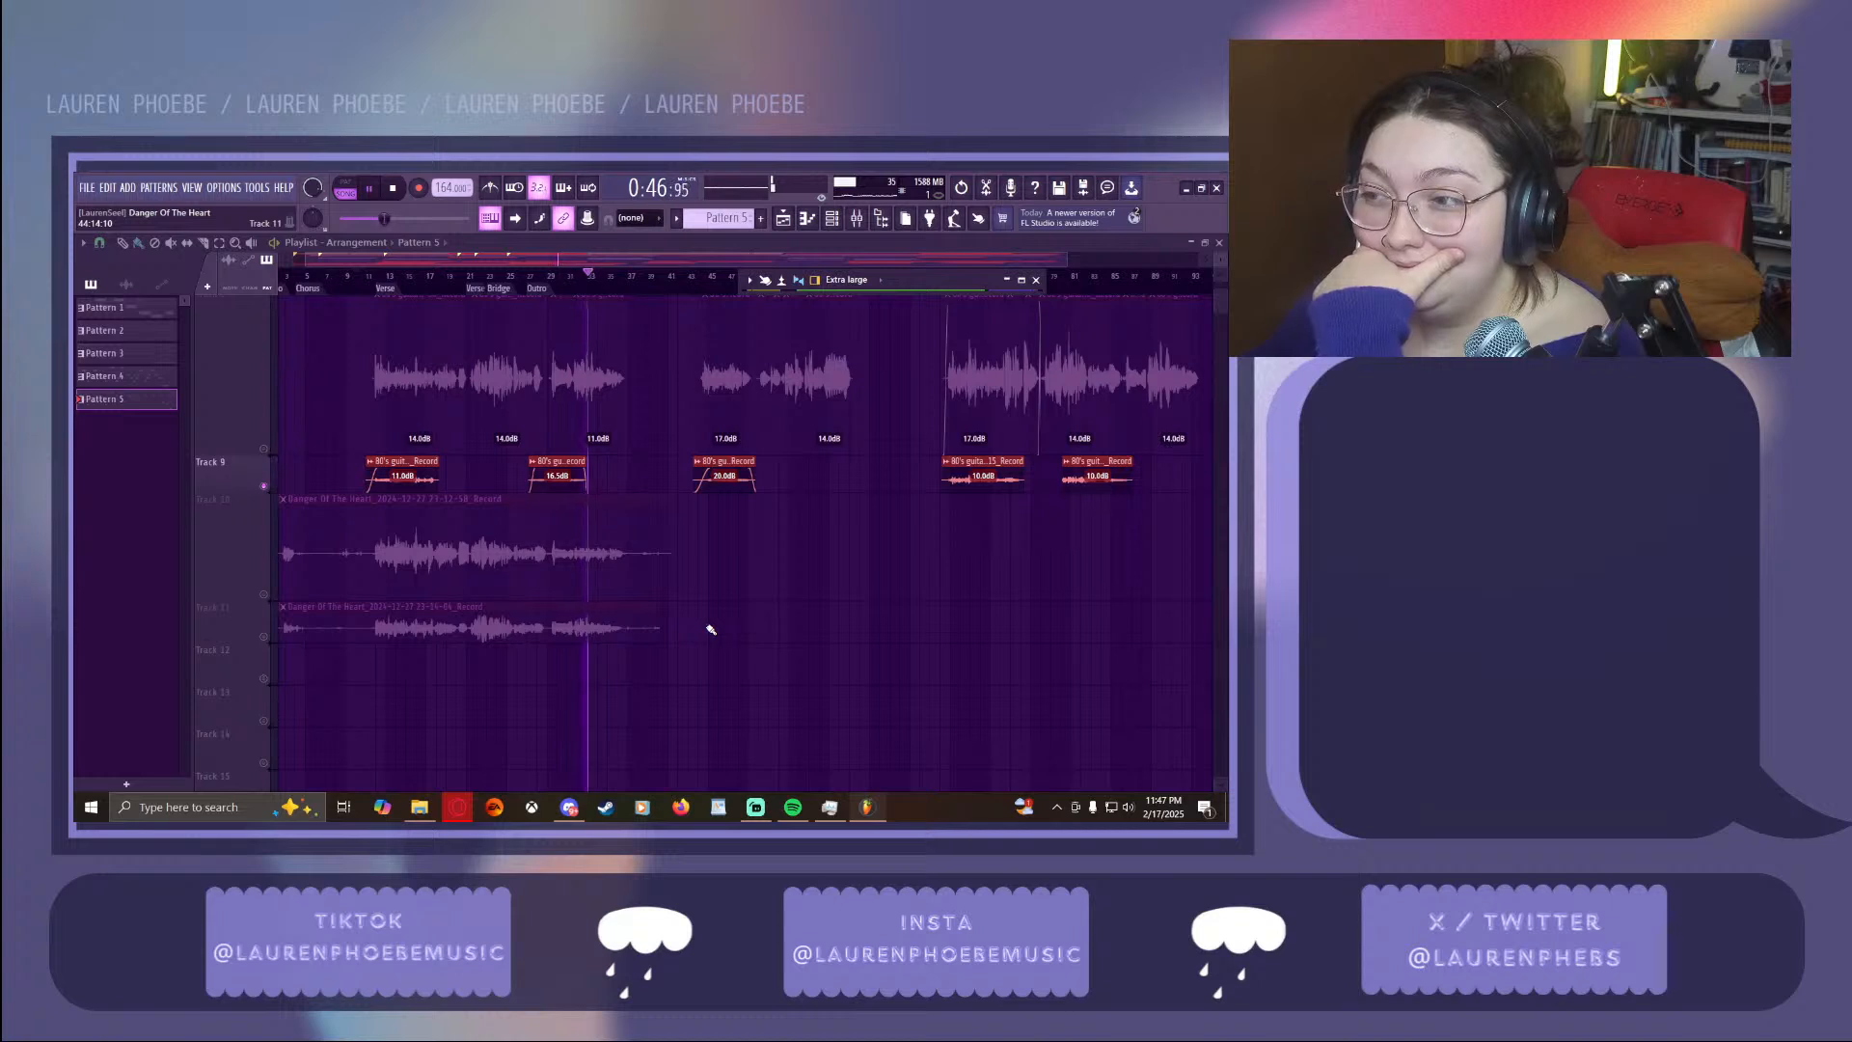
Listen to the remaining backing vocal clips on Track 9, jumping to the start of each one
{"action": "left_click", "coordinate": [695, 279]}
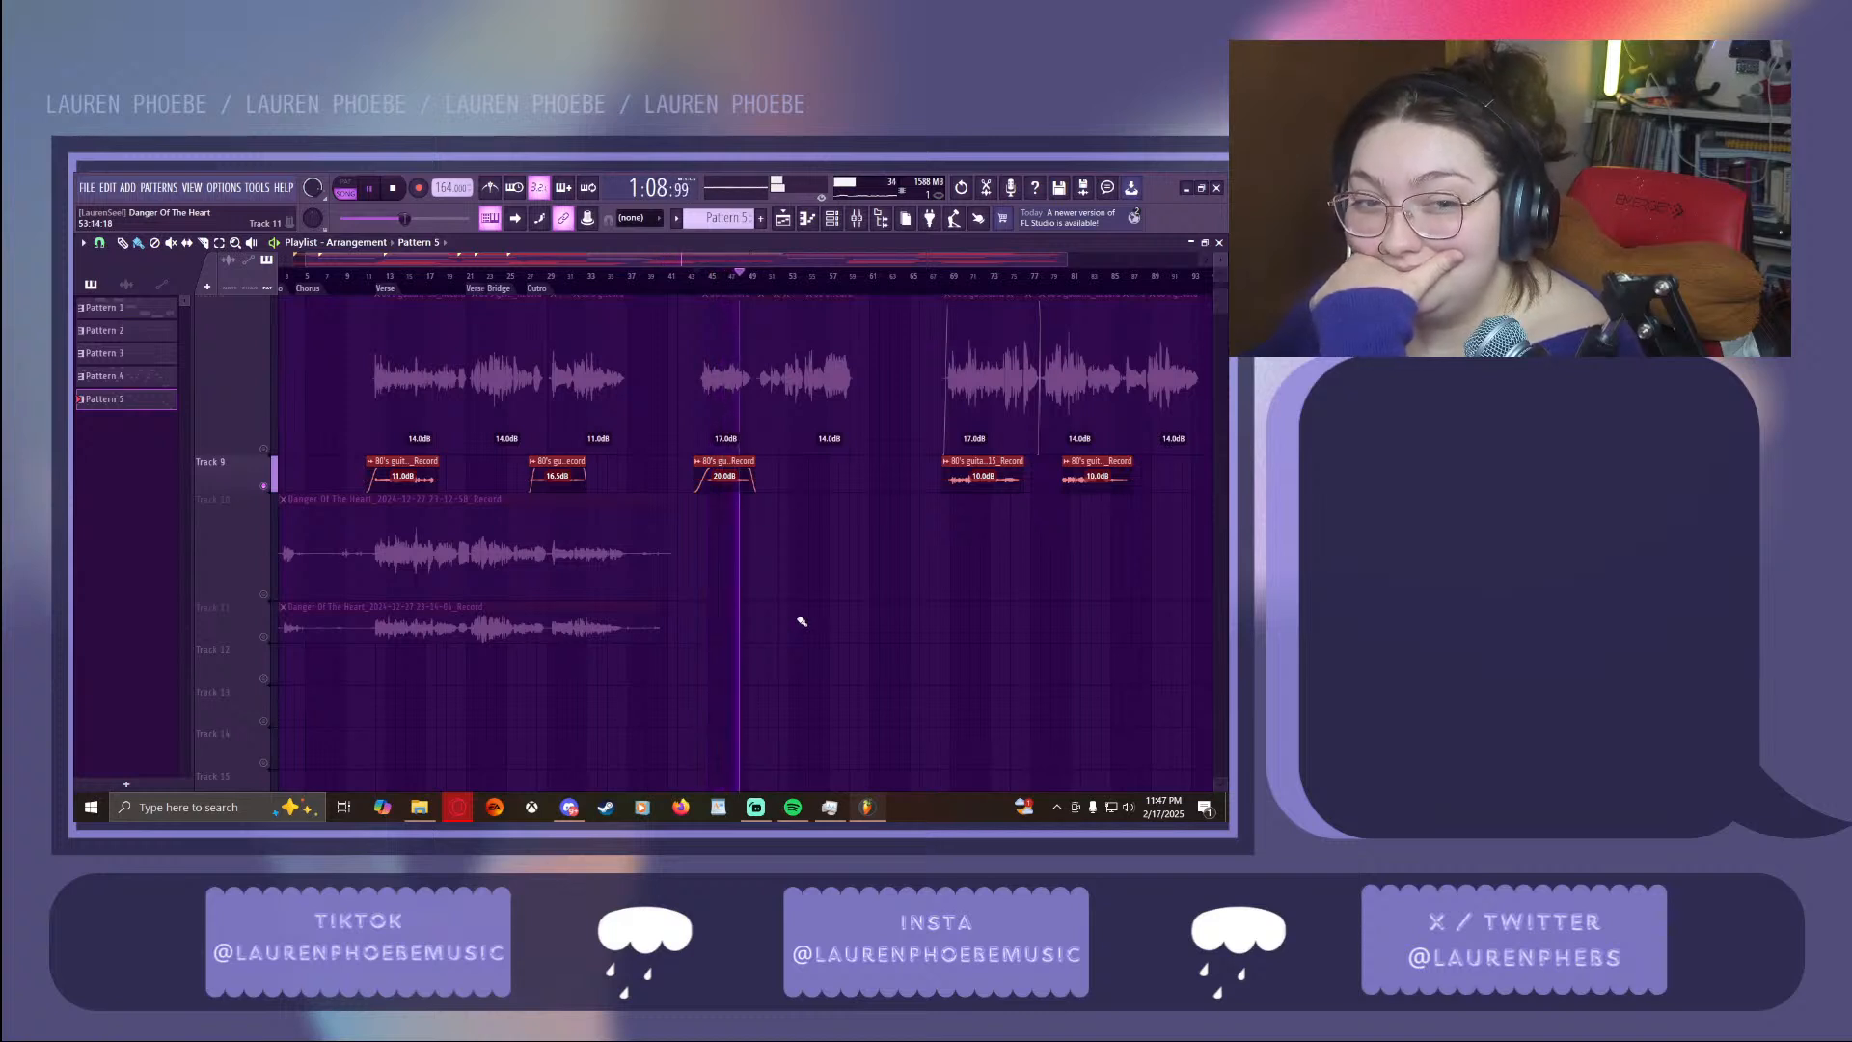
{"action": "left_click_drag", "start_coordinate": [777, 265], "coordinate": [913, 267]}
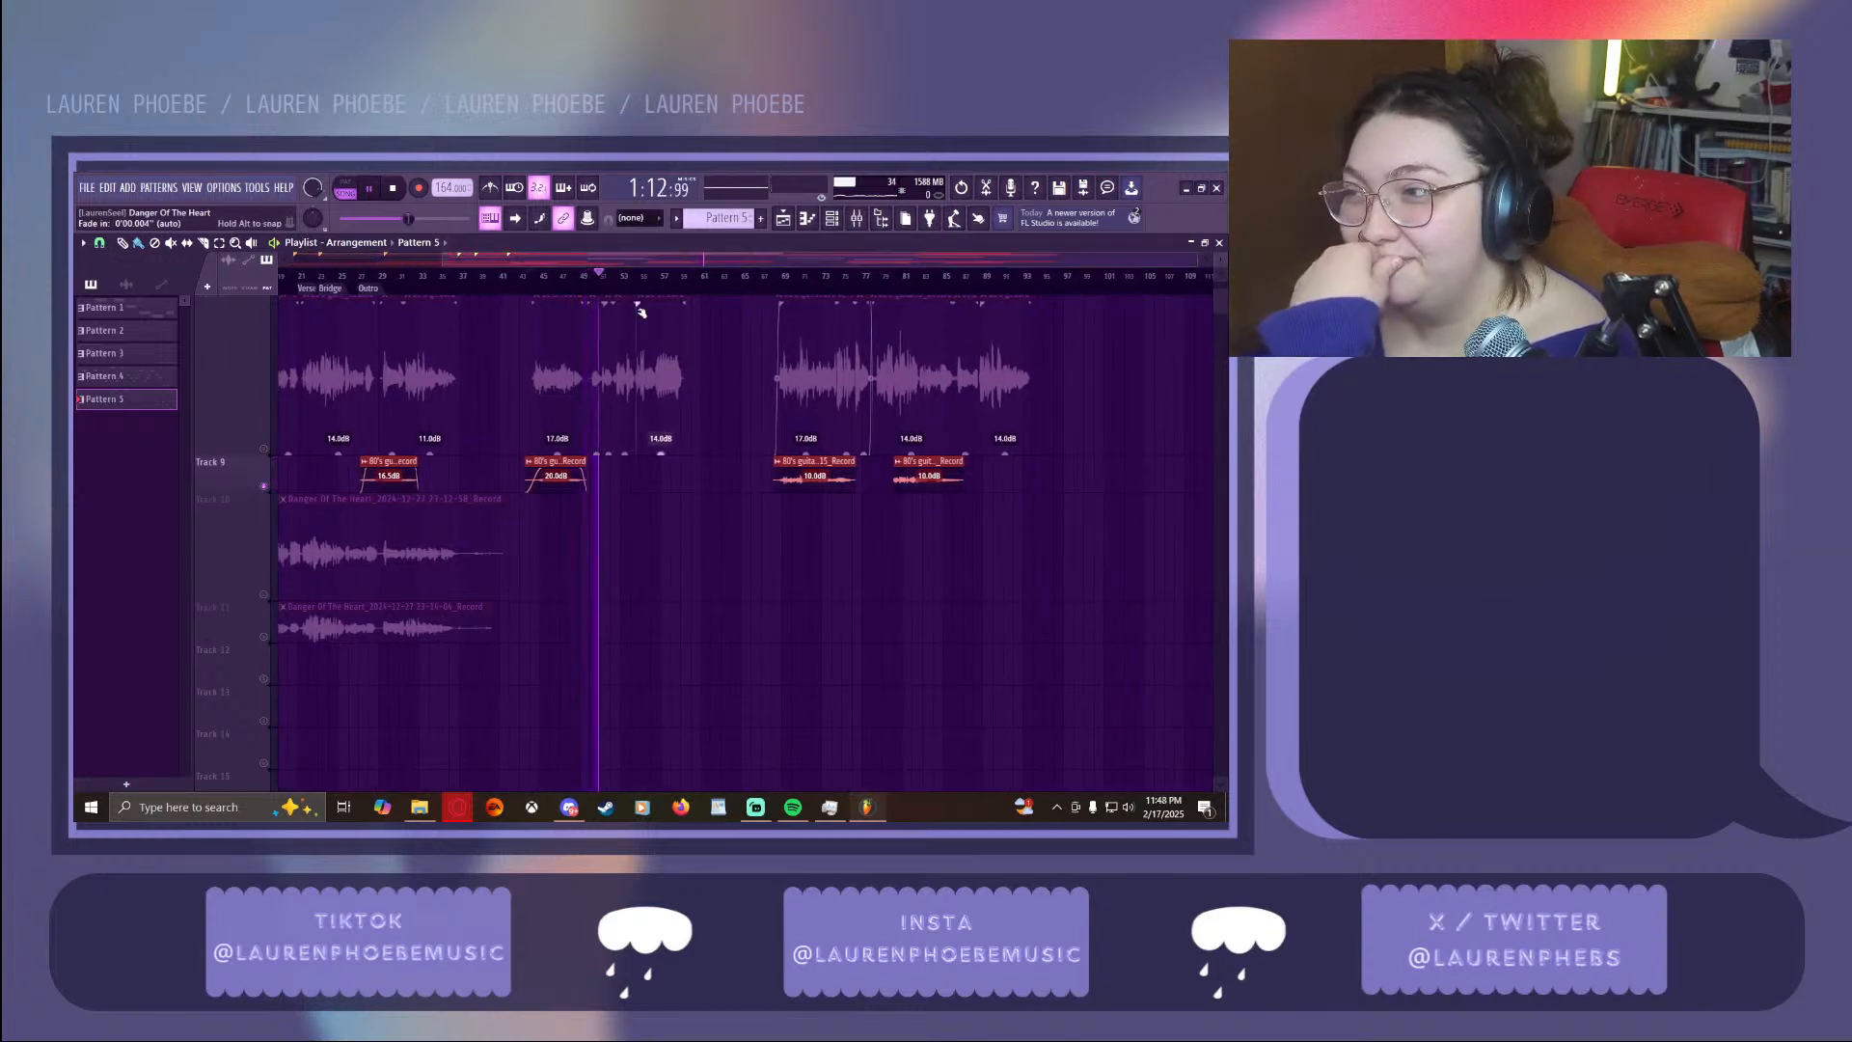
{"action": "left_click", "coordinate": [788, 279]}
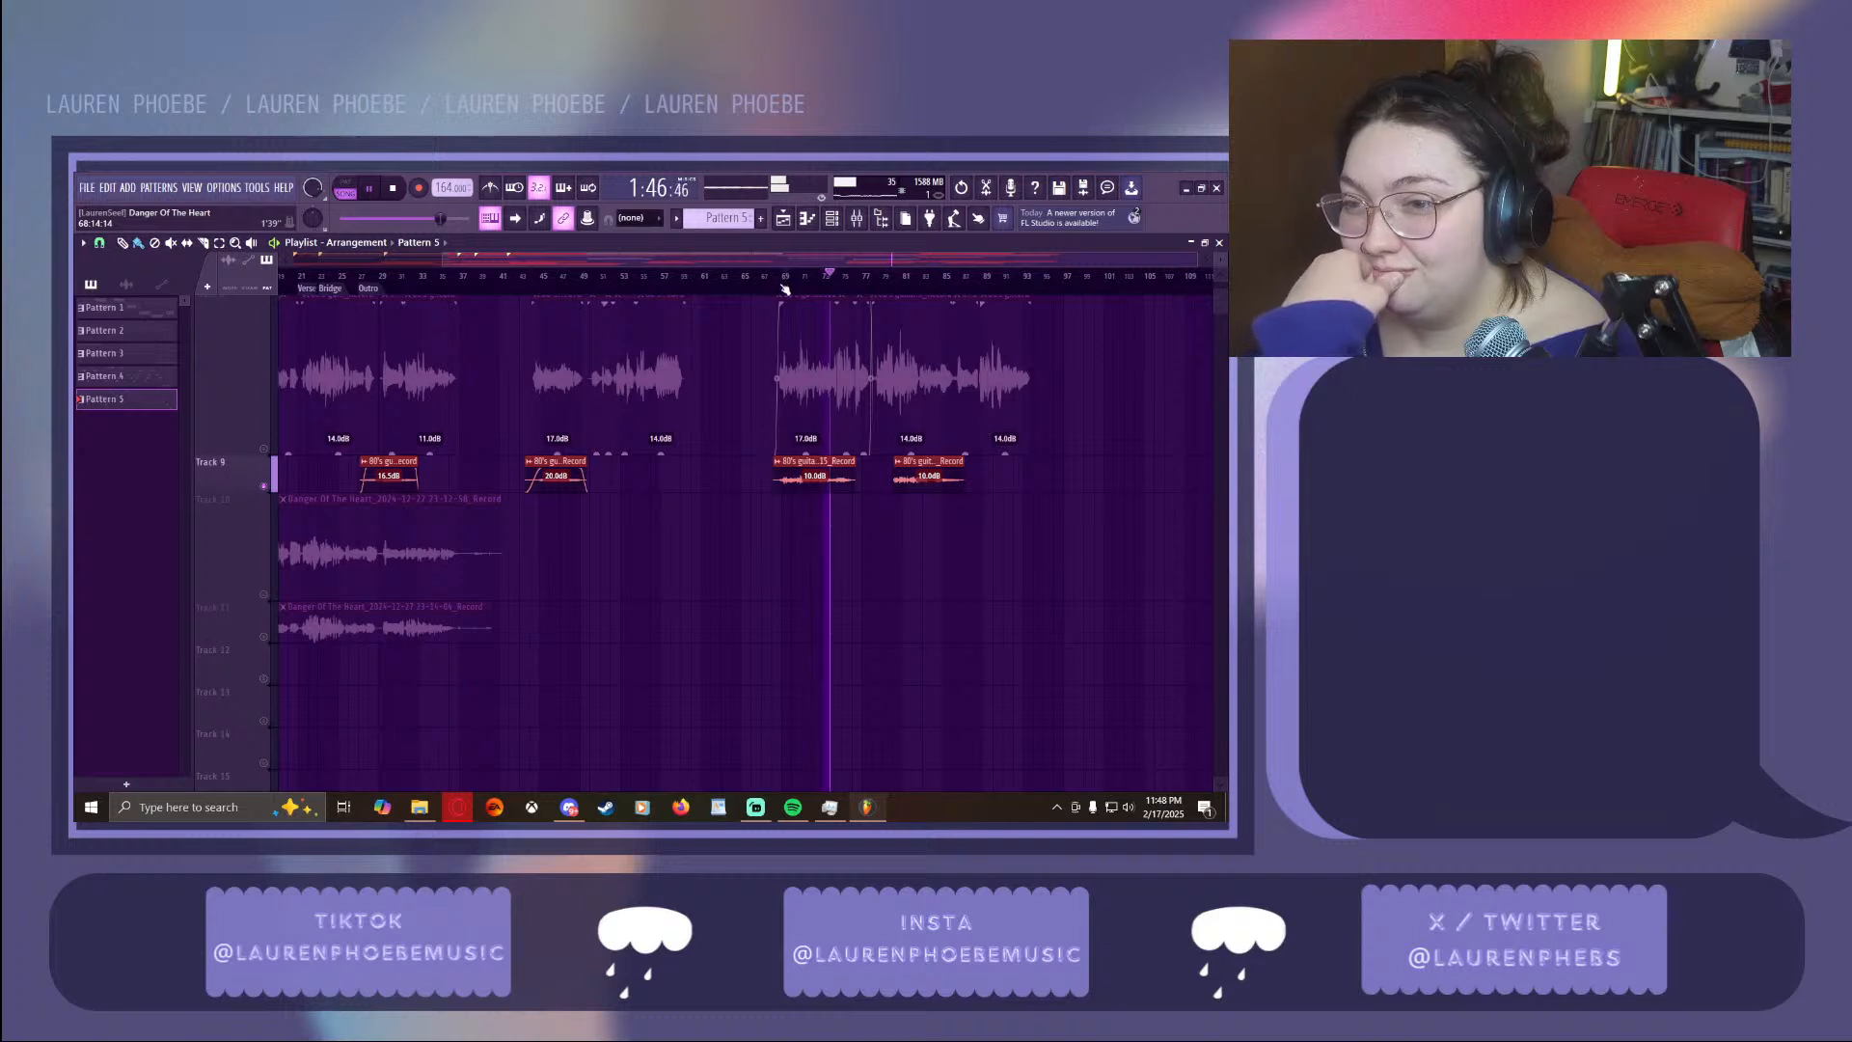
{"action": "left_click", "coordinate": [900, 279]}
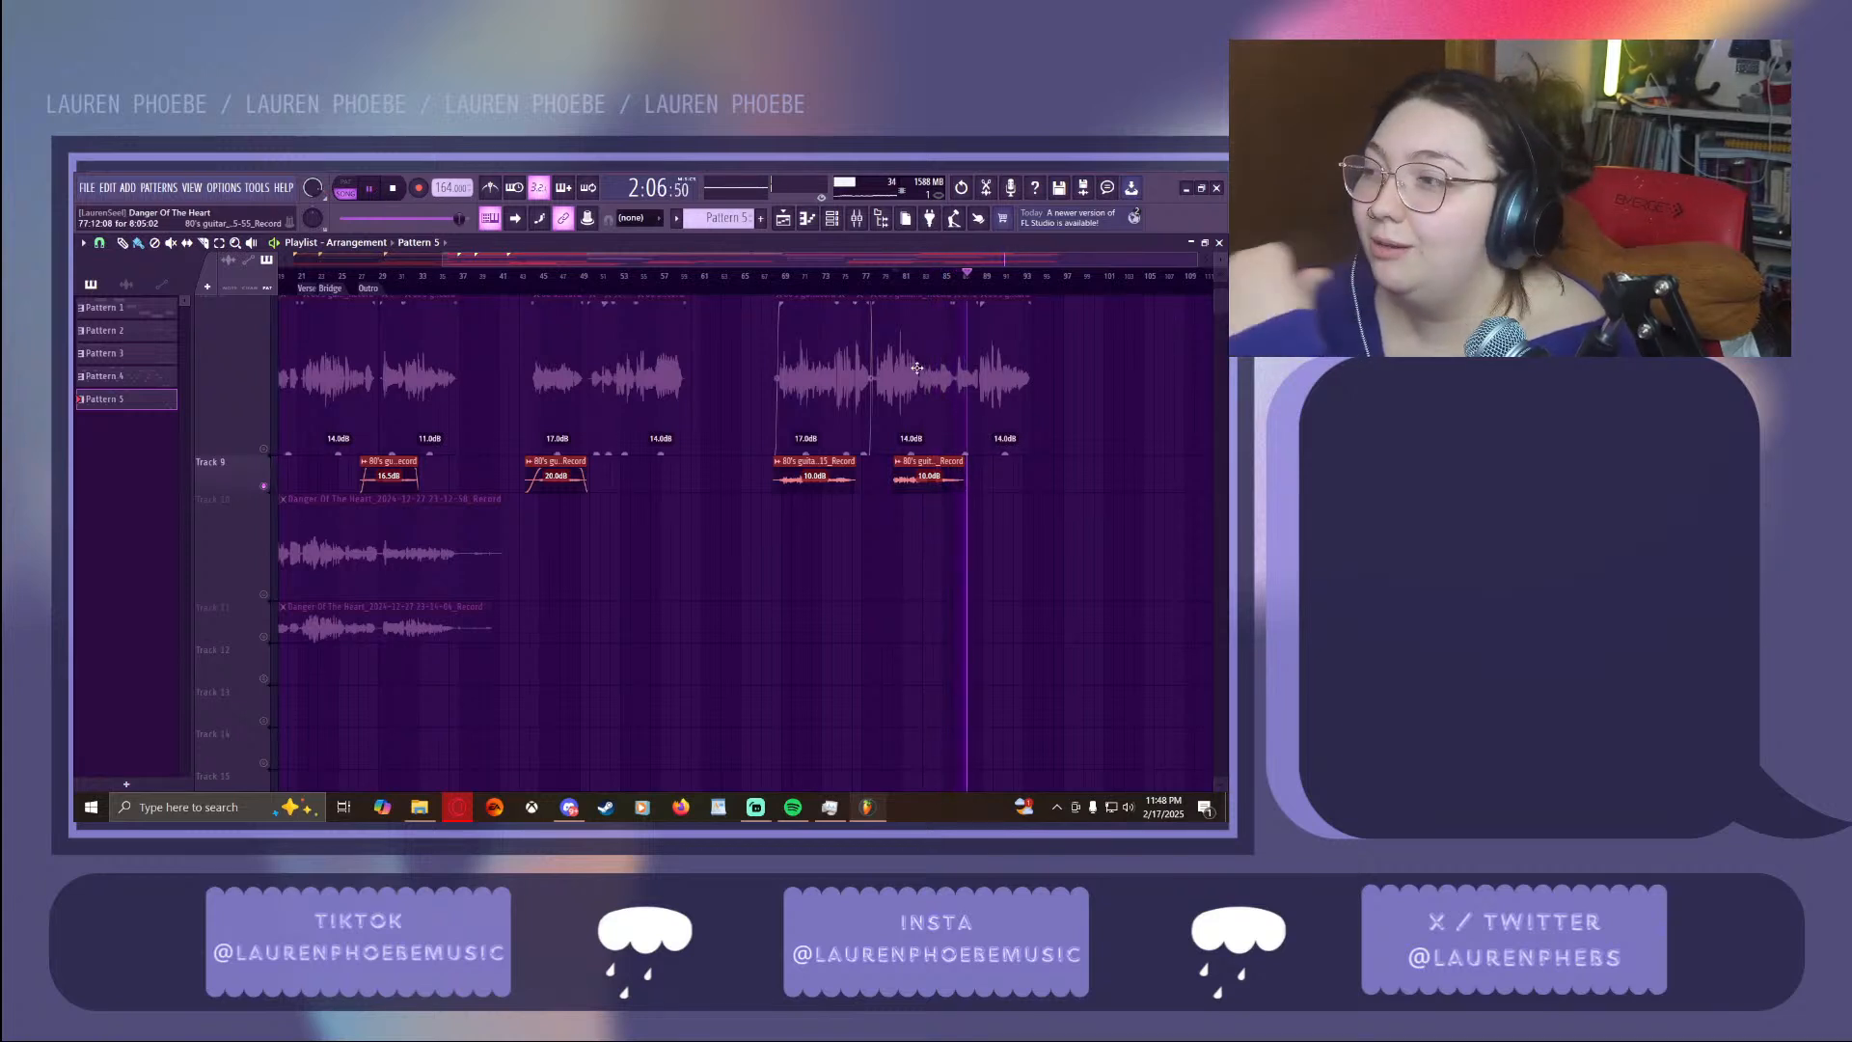
Unmute the main vocals on Track 8 and play them with the backing vocals near the end of the song
{"action": "left_click", "coordinate": [270, 448]}
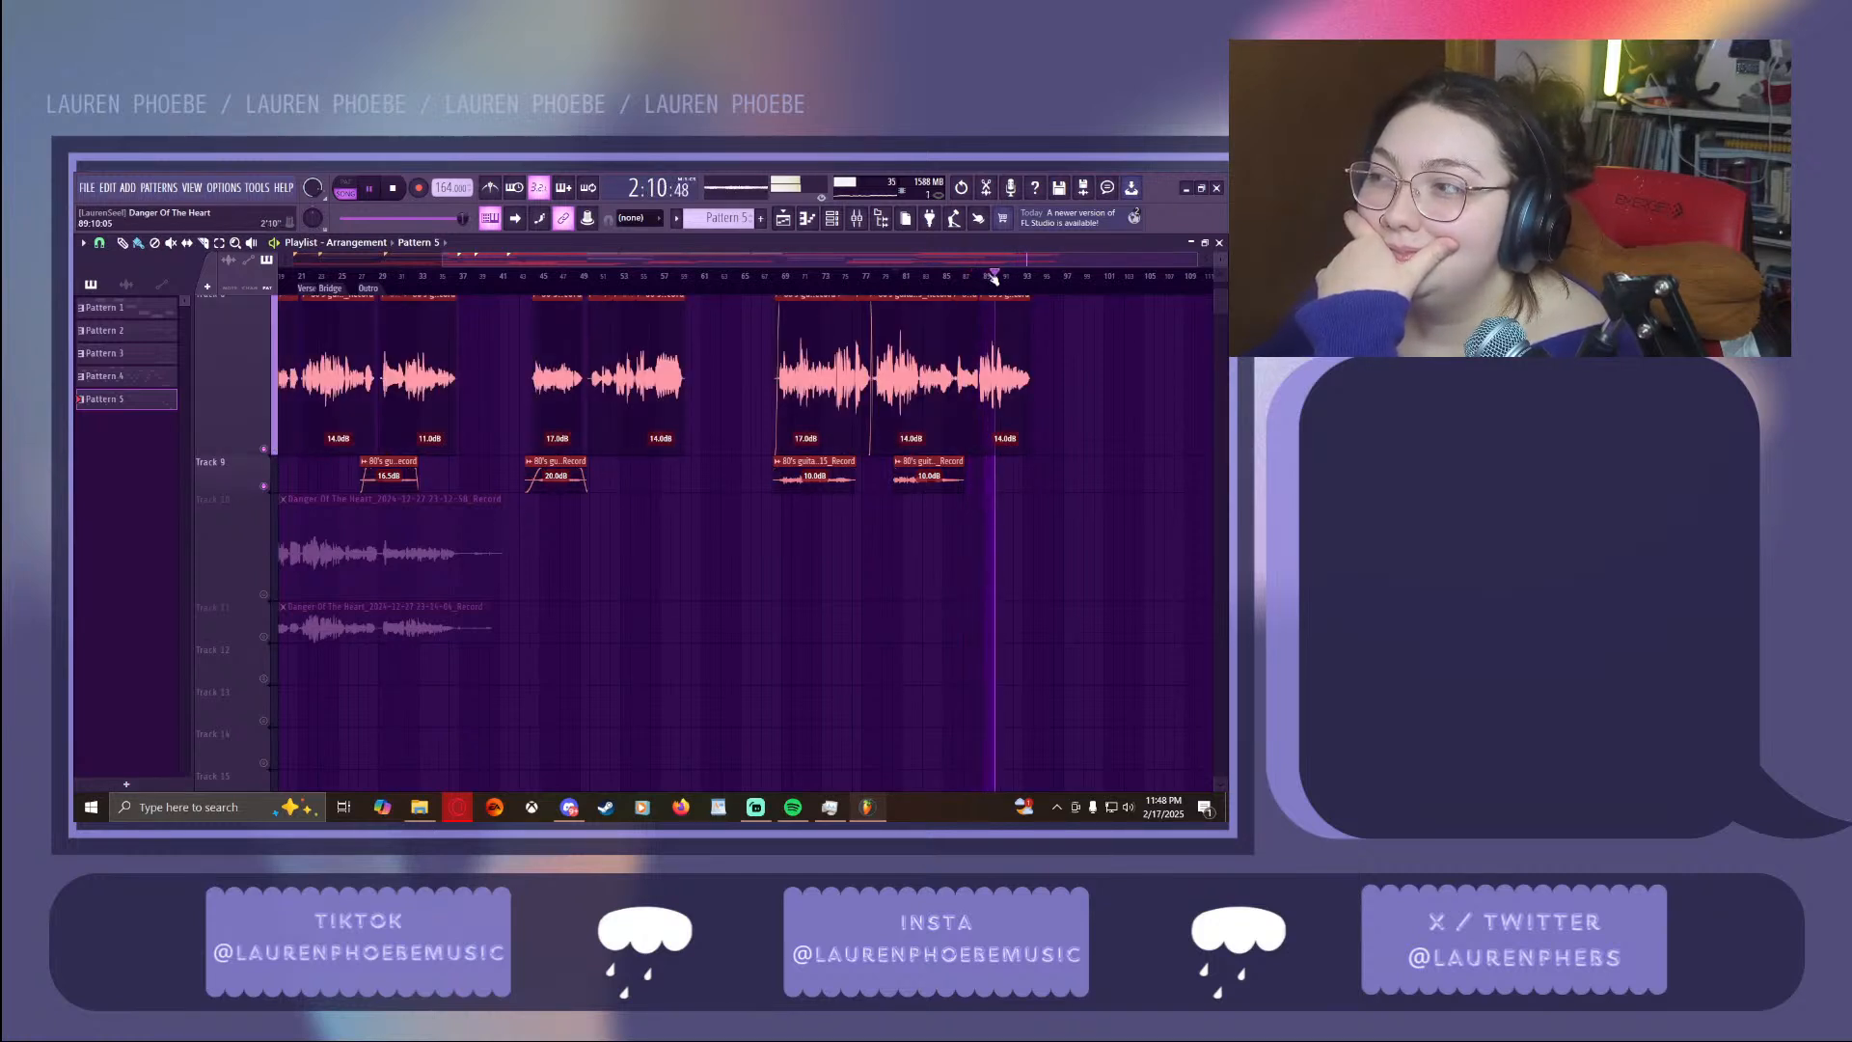
{"action": "key", "text": "space"}
{"action": "key", "text": "space"}
Unmute Tracks 2 to 7 in the playlist during playback
{"action": "scroll", "coordinate": [554, 480], "scroll_direction": "up", "scroll_amount": 3}
{"action": "scroll", "coordinate": [554, 481], "scroll_direction": "up", "scroll_amount": 3}
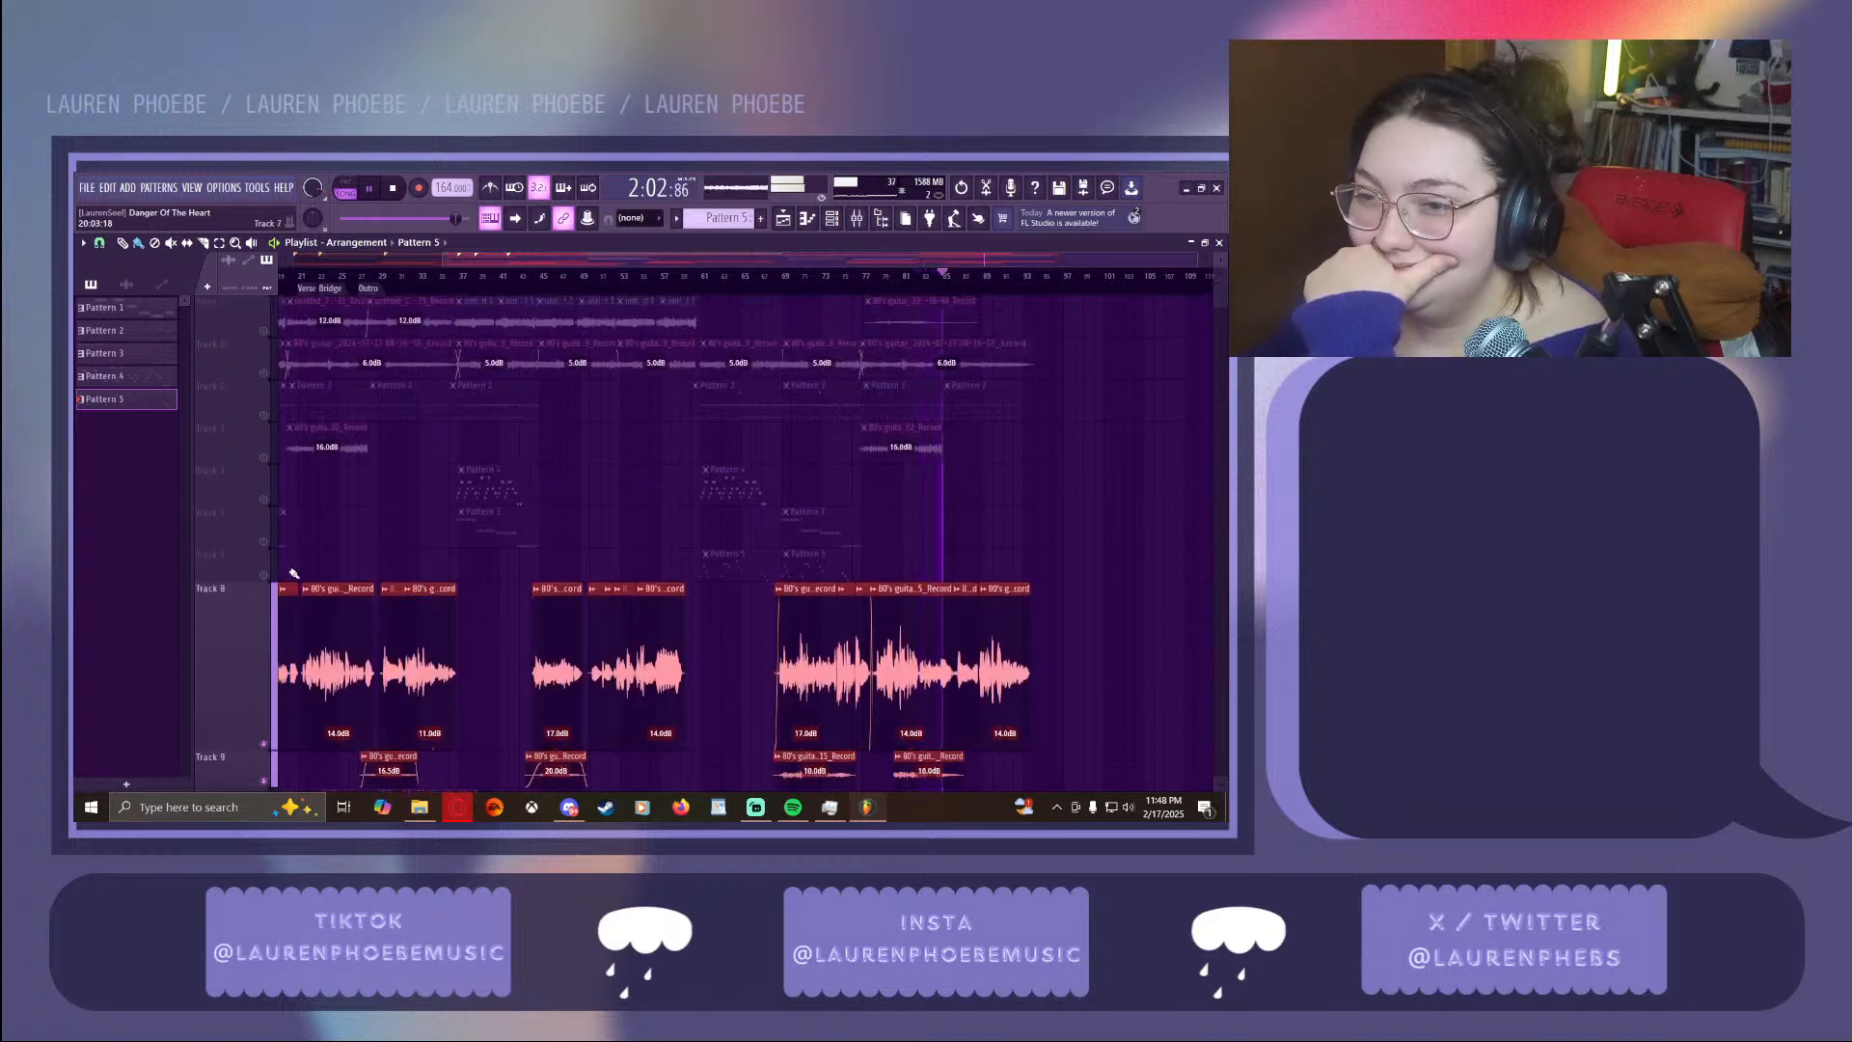
{"action": "left_click", "coordinate": [266, 543]}
{"action": "left_click", "coordinate": [266, 542]}
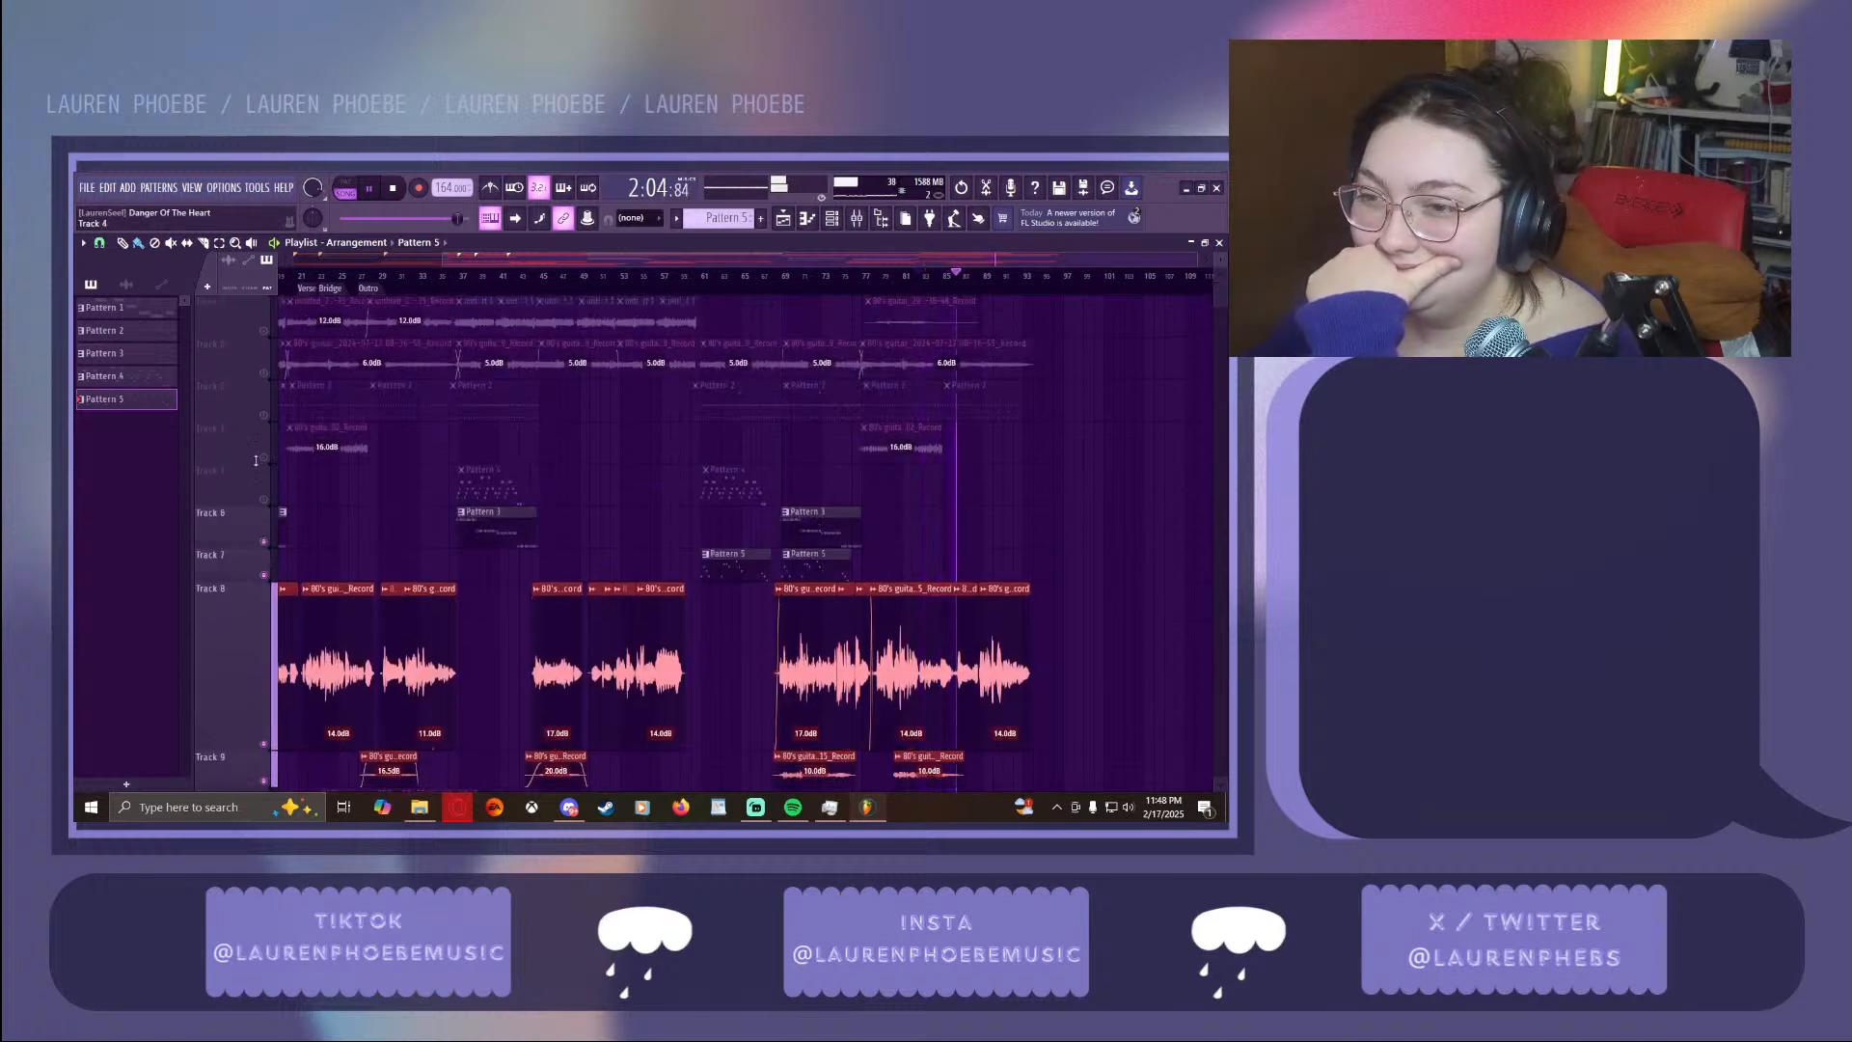
{"action": "left_click", "coordinate": [265, 499]}
{"action": "left_click", "coordinate": [266, 458]}
{"action": "left_click", "coordinate": [264, 415]}
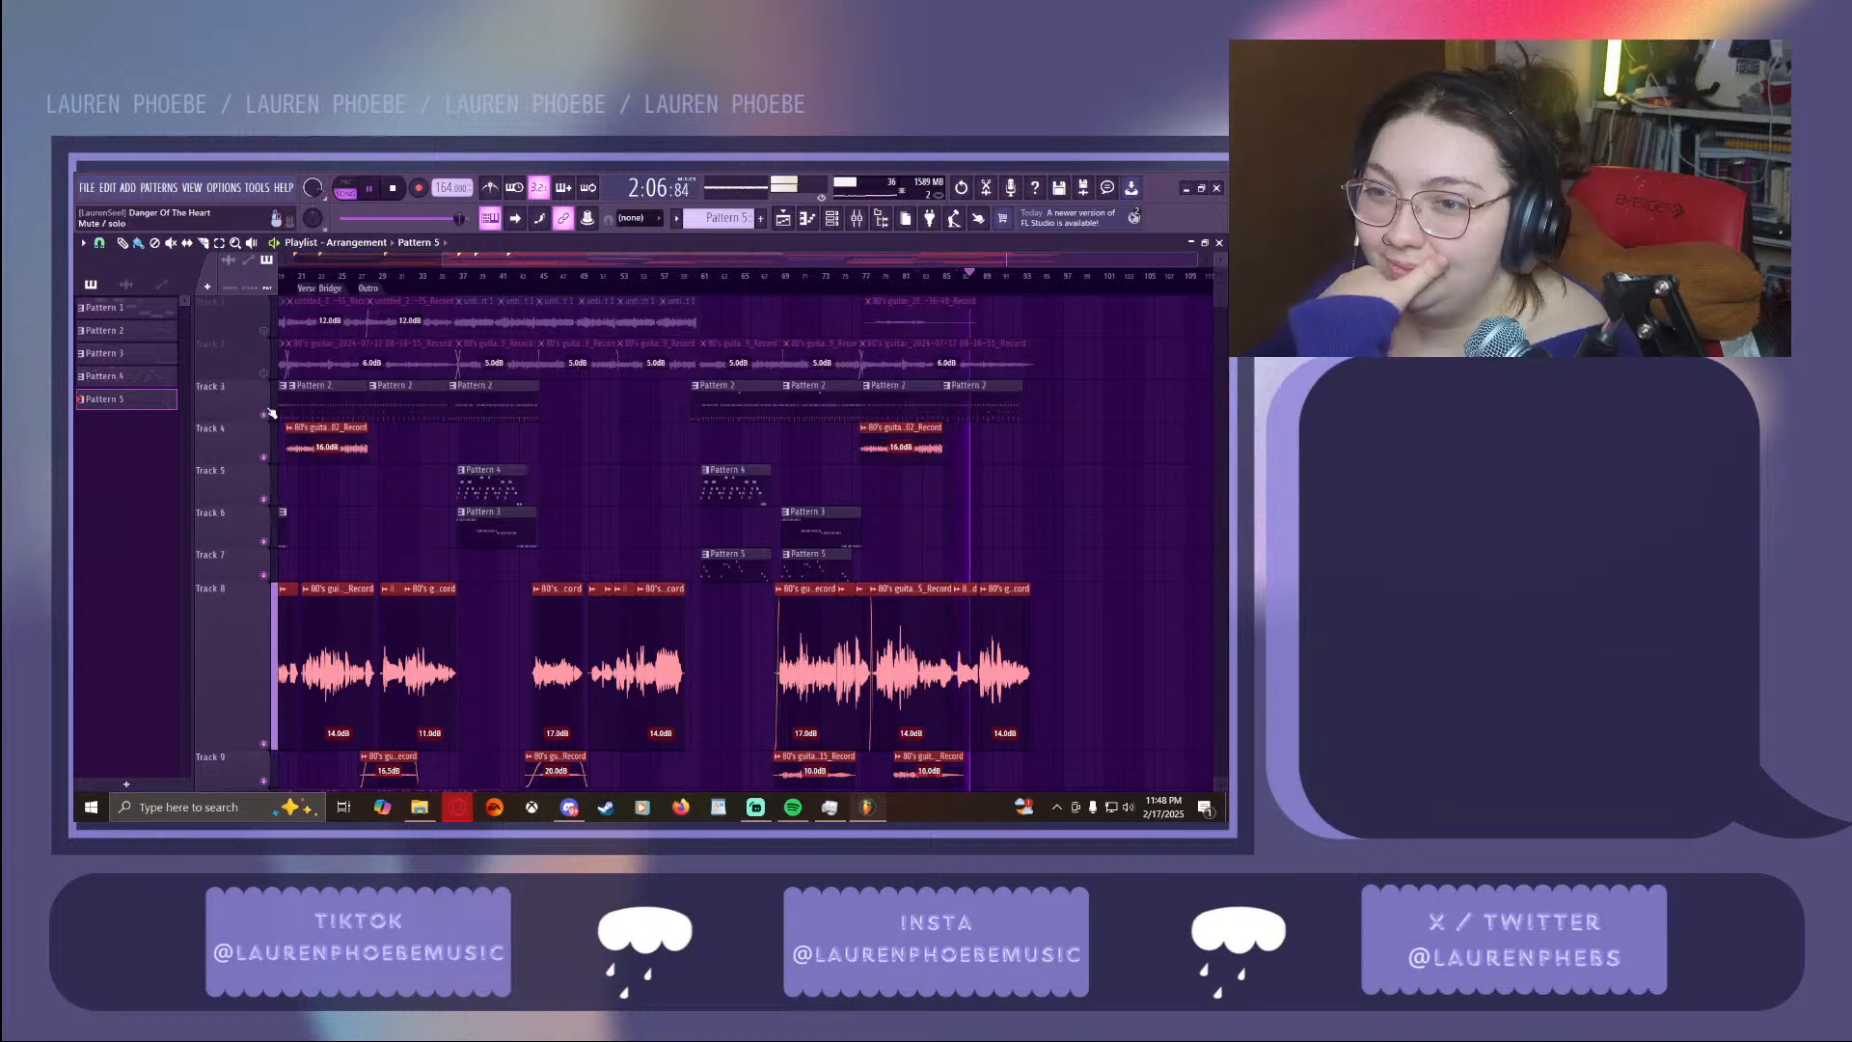
{"action": "left_click", "coordinate": [264, 374]}
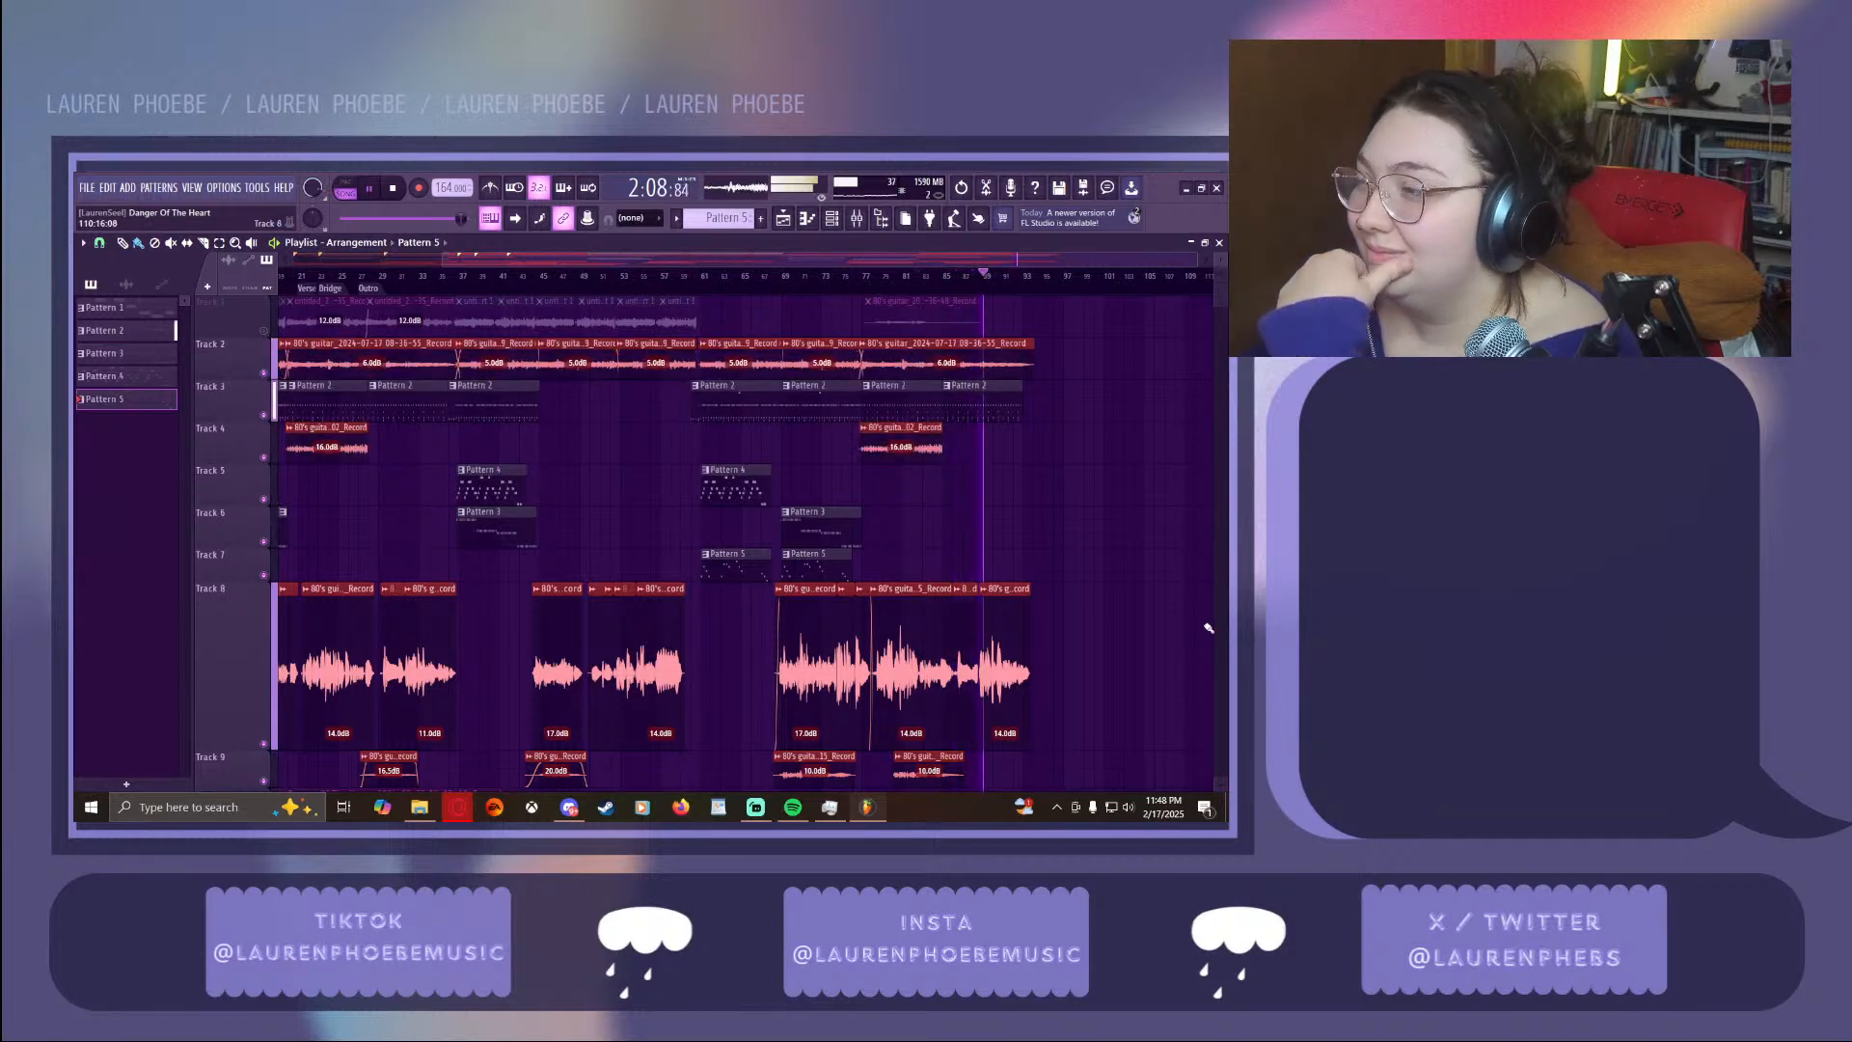
Fit the whole arrangement in the playlist view and play the song from the beginning
{"action": "scroll", "coordinate": [1196, 618], "scroll_direction": "down", "scroll_amount": 10}
{"action": "left_click_drag", "start_coordinate": [719, 262], "coordinate": [290, 289]}
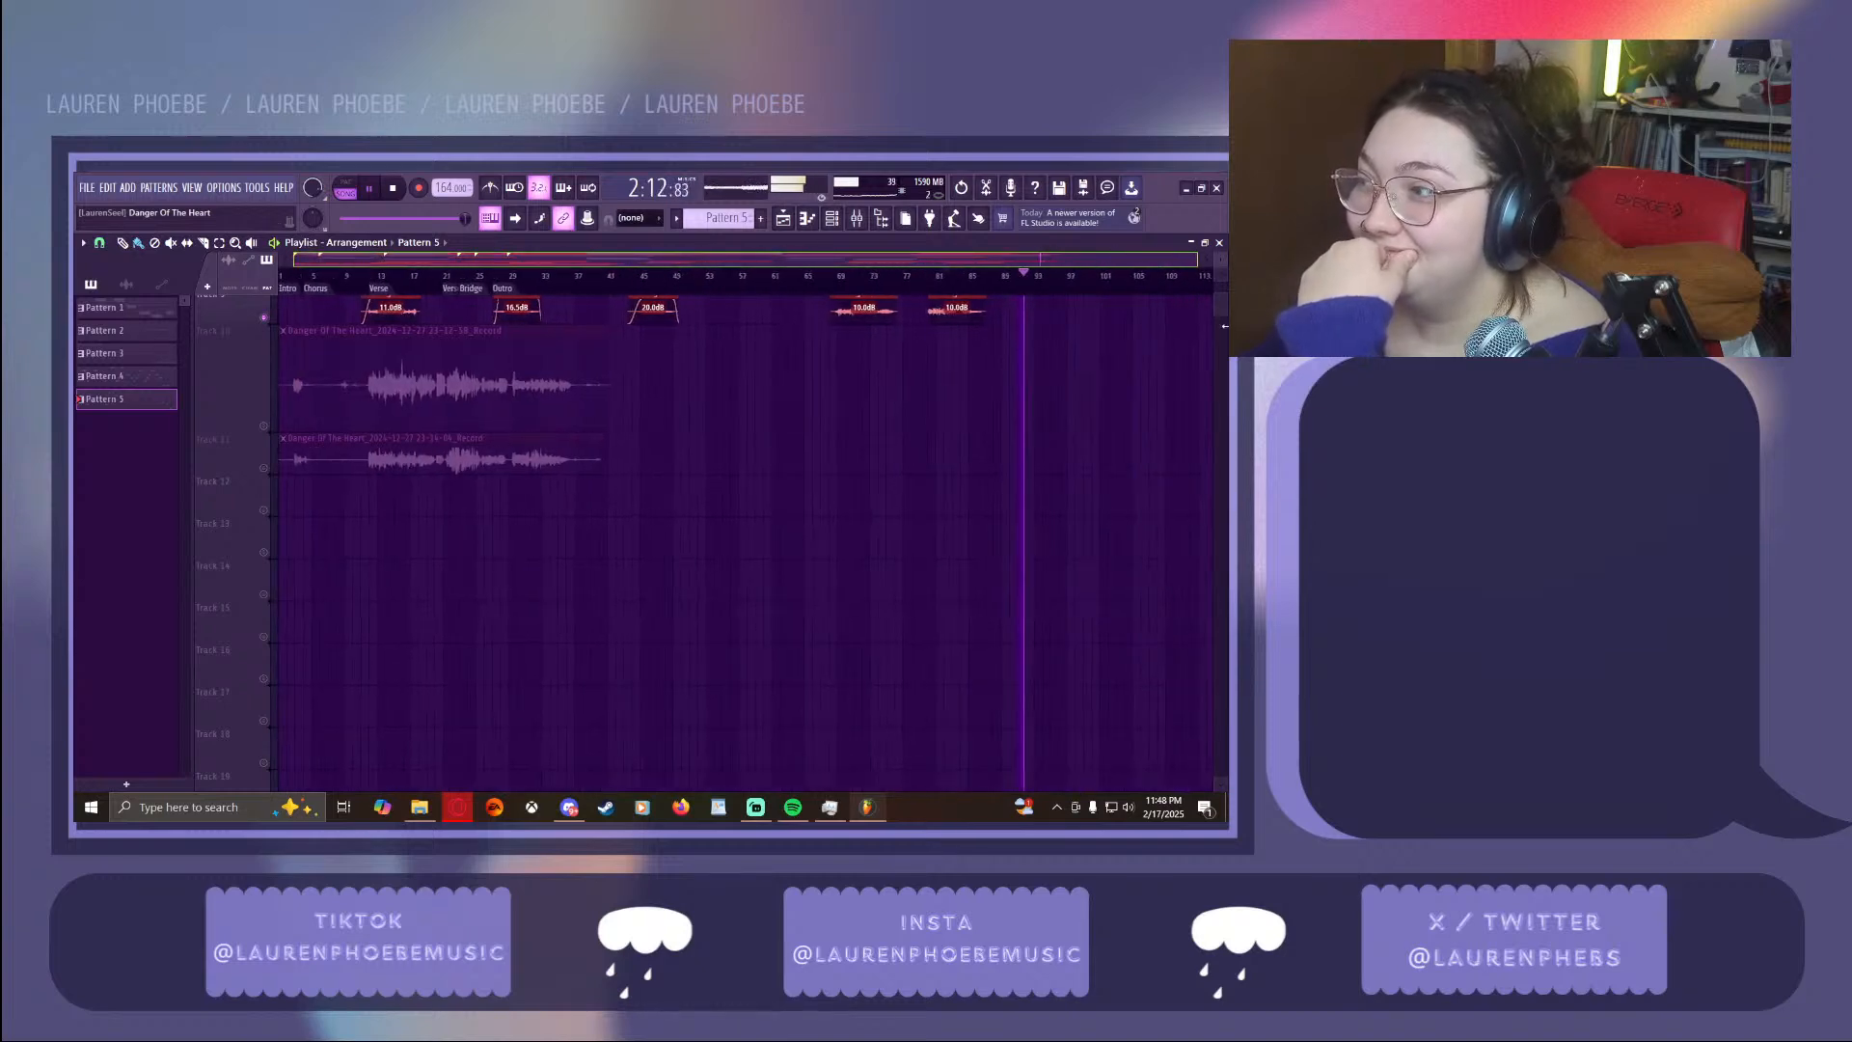
{"action": "left_click_drag", "start_coordinate": [1054, 261], "coordinate": [1072, 261]}
{"action": "scroll", "coordinate": [1129, 565], "scroll_direction": "up", "scroll_amount": 8}
{"action": "scroll", "coordinate": [1129, 555], "scroll_direction": "up", "scroll_amount": 1}
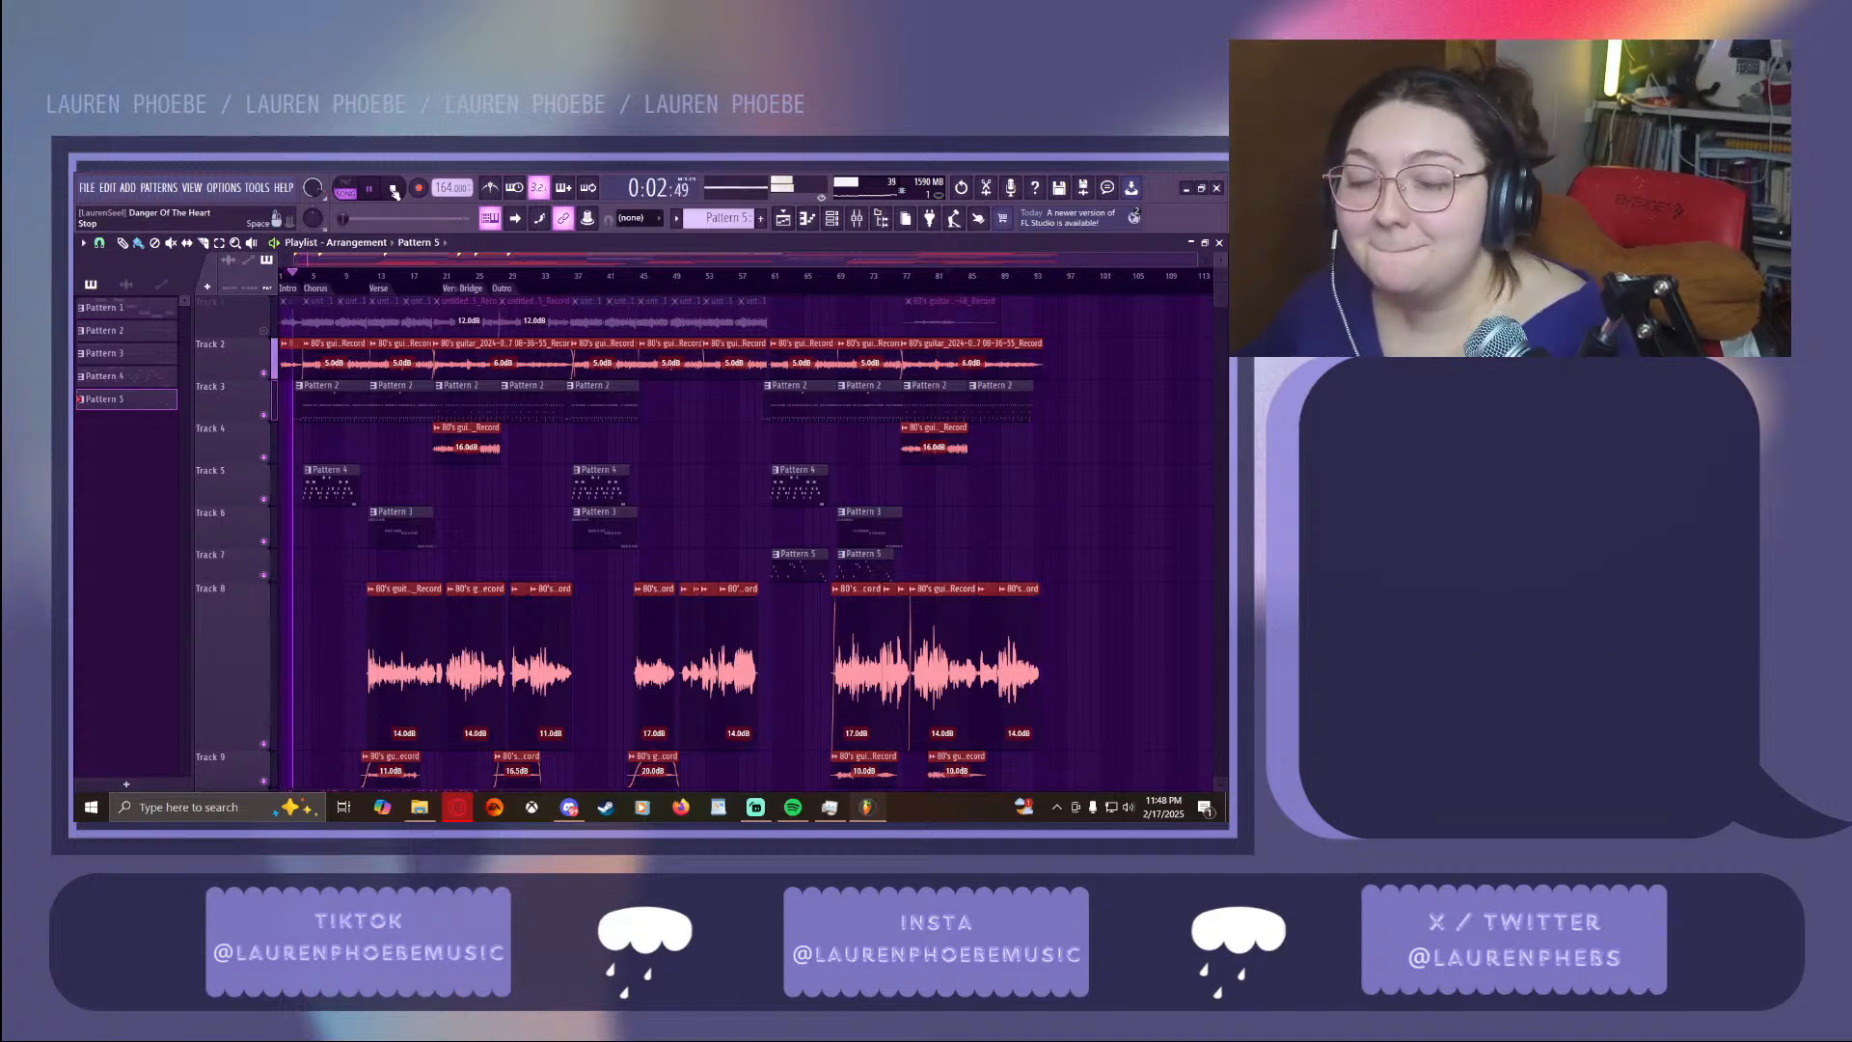
Stop playback and close the Danger Of The Heart project and FL Studio without saving changes
{"action": "left_click", "coordinate": [393, 191]}
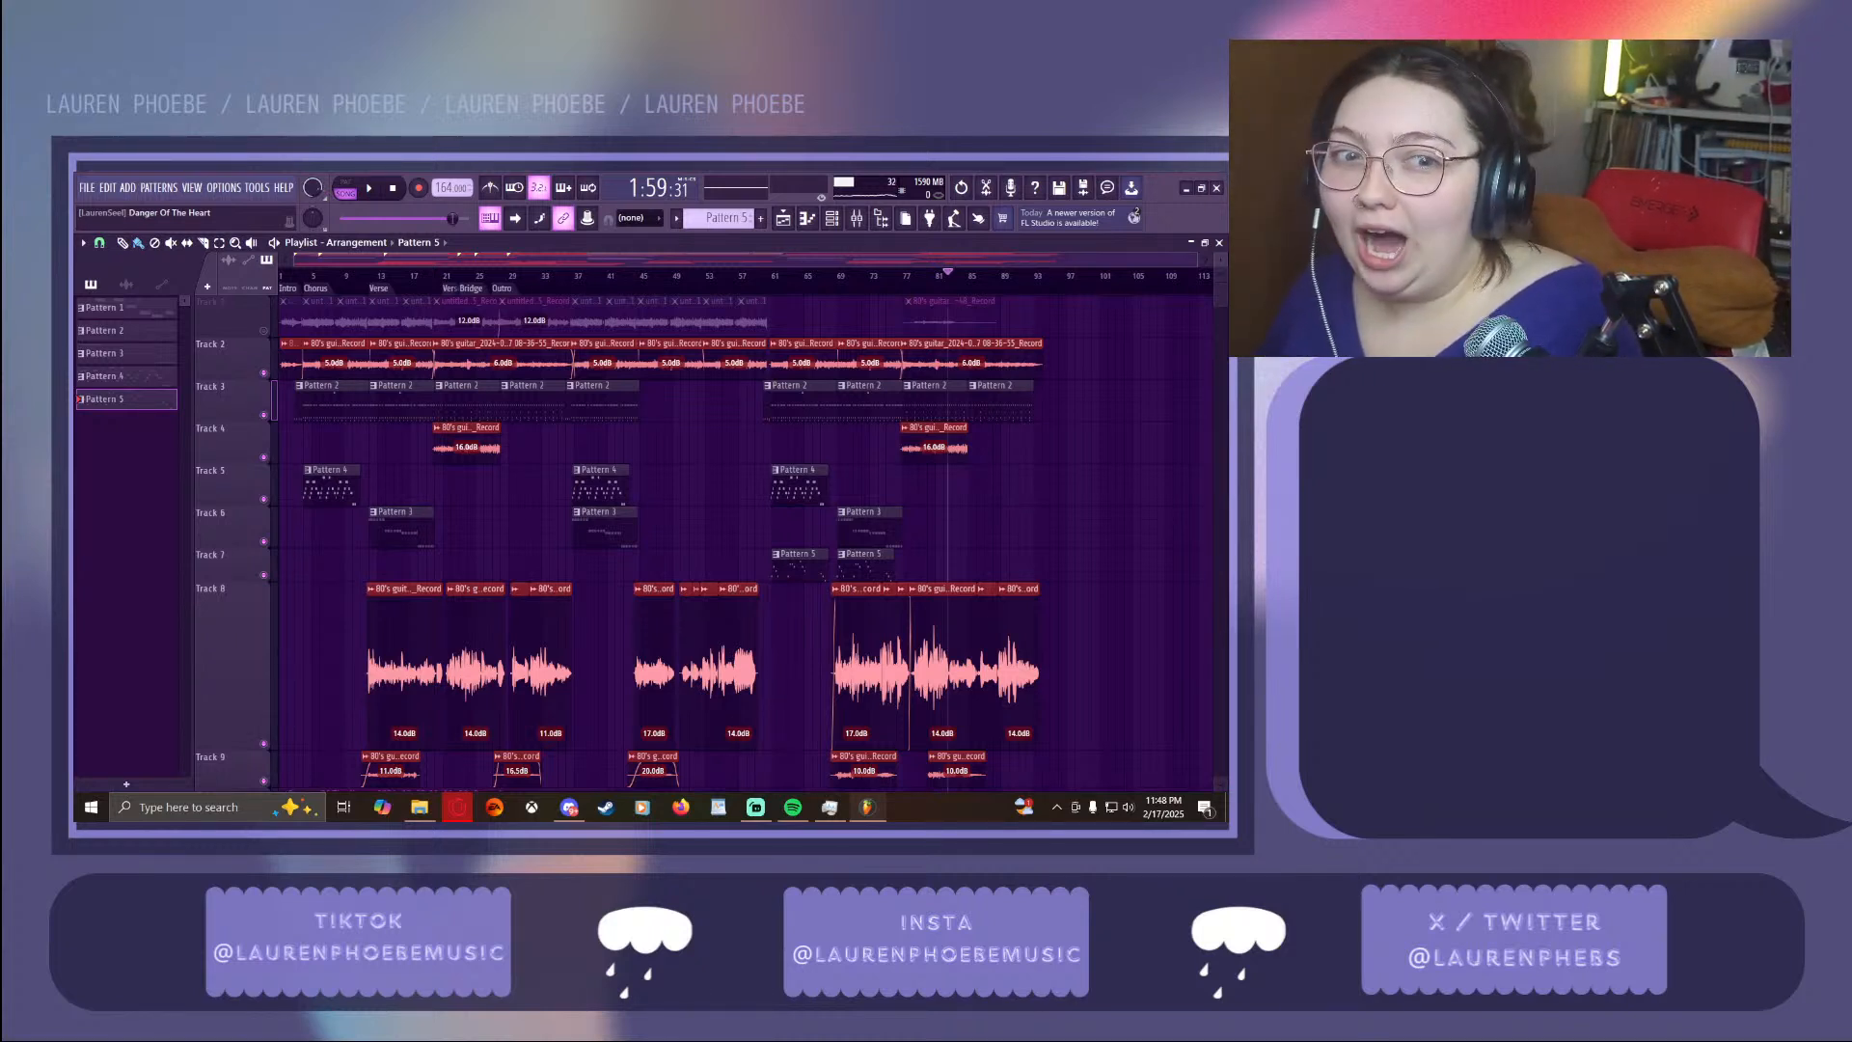
{"action": "scroll", "coordinate": [1067, 477], "scroll_direction": "down", "scroll_amount": 2}
{"action": "scroll", "coordinate": [1068, 478], "scroll_direction": "down", "scroll_amount": 3}
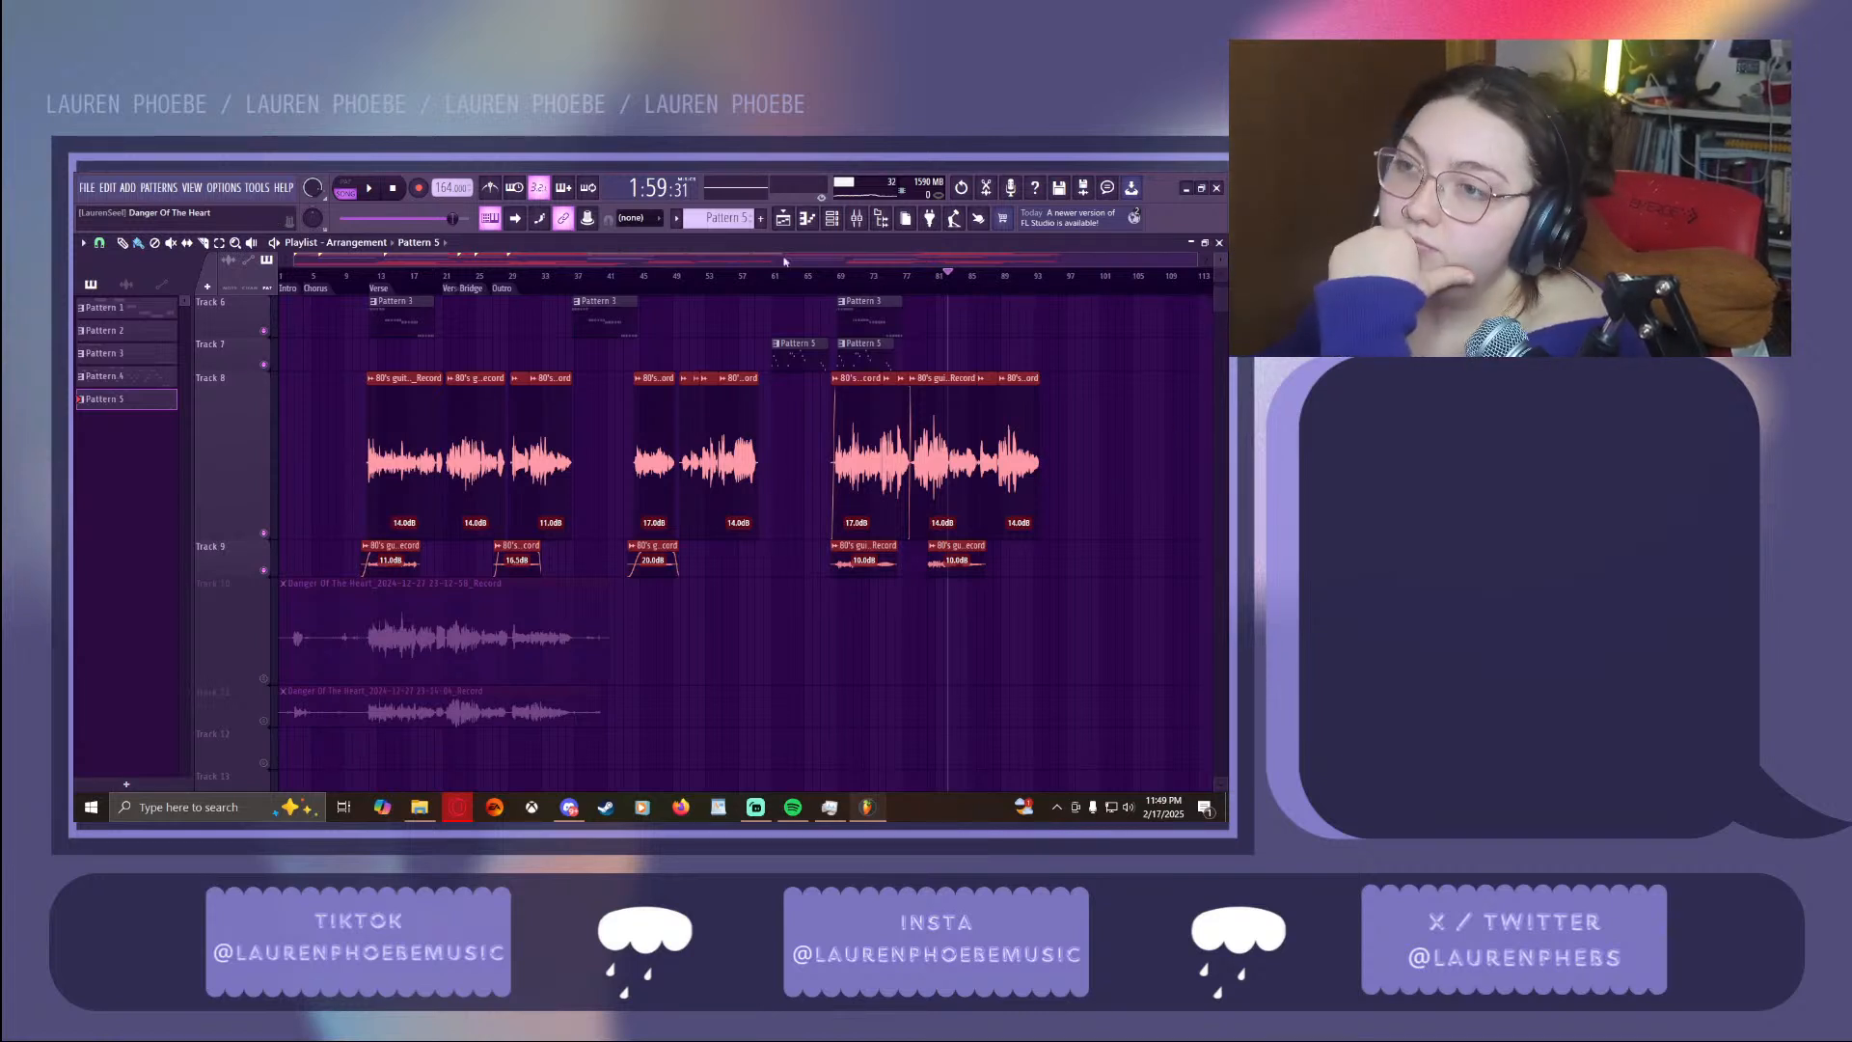
{"action": "left_click", "coordinate": [1216, 189]}
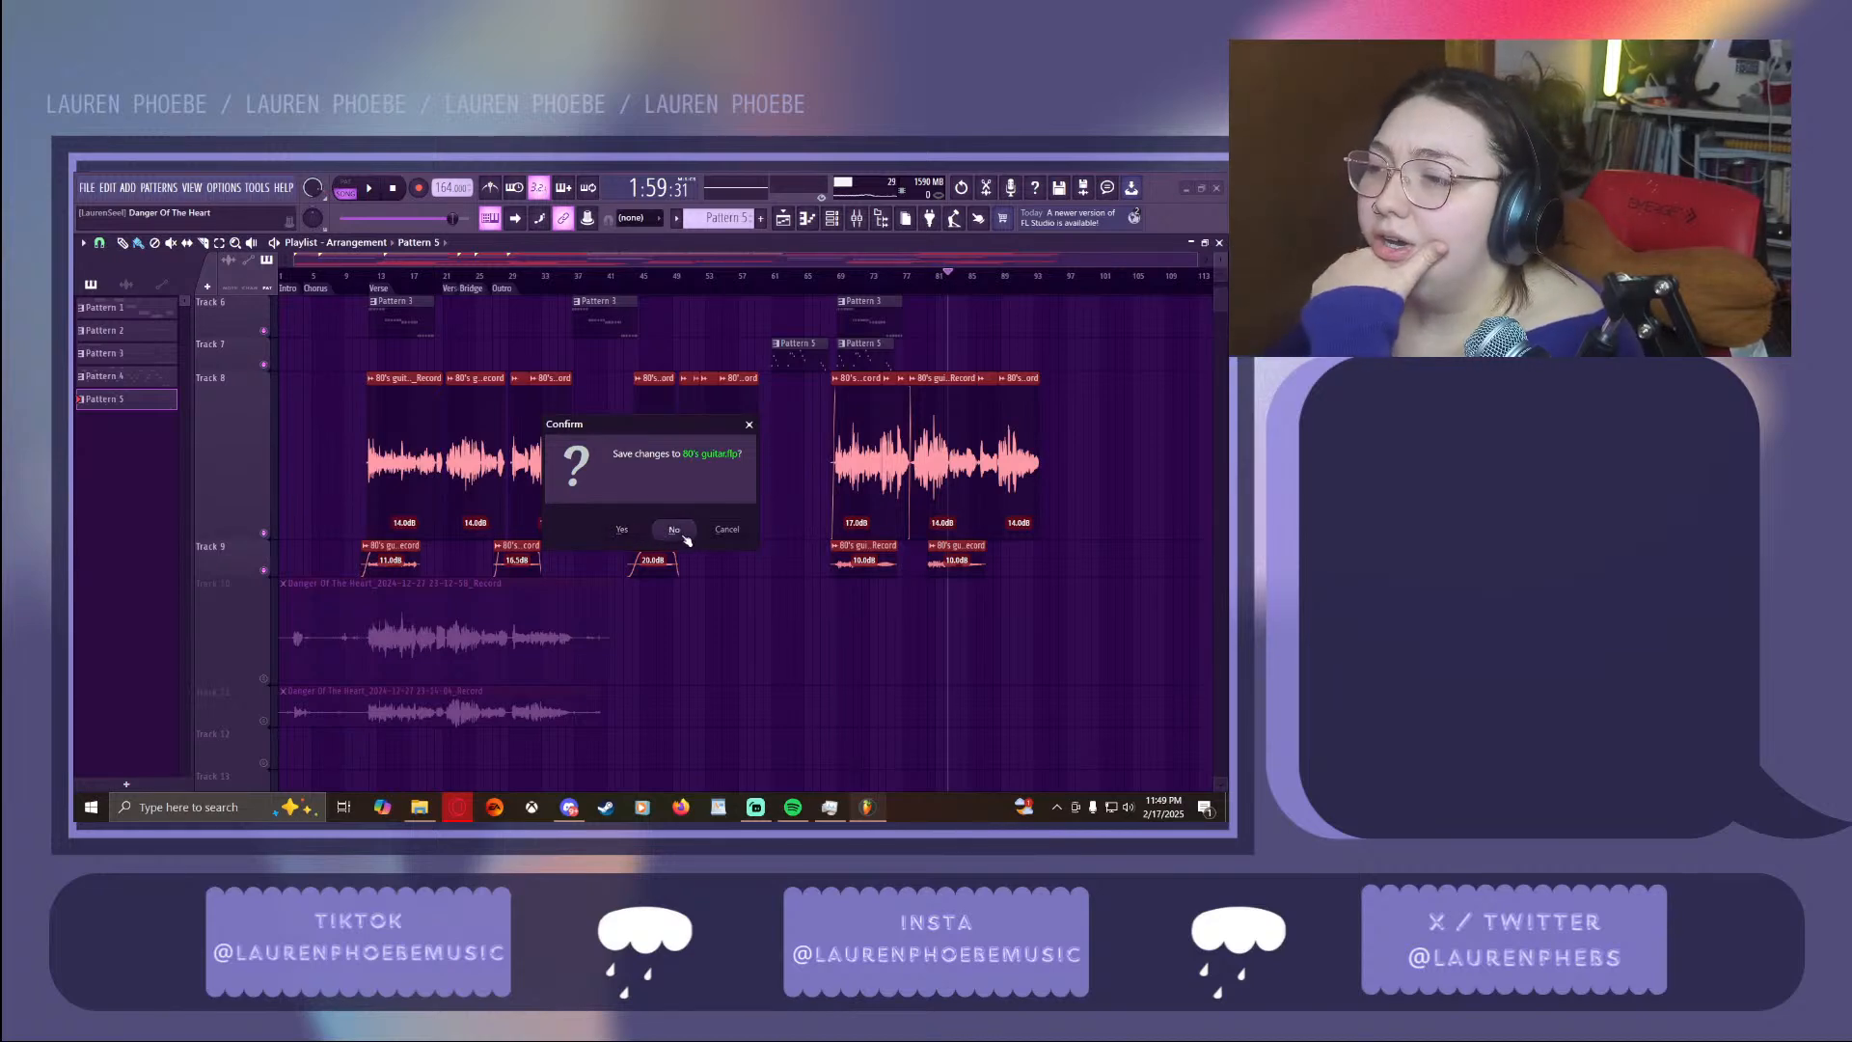
{"action": "left_click", "coordinate": [675, 530]}
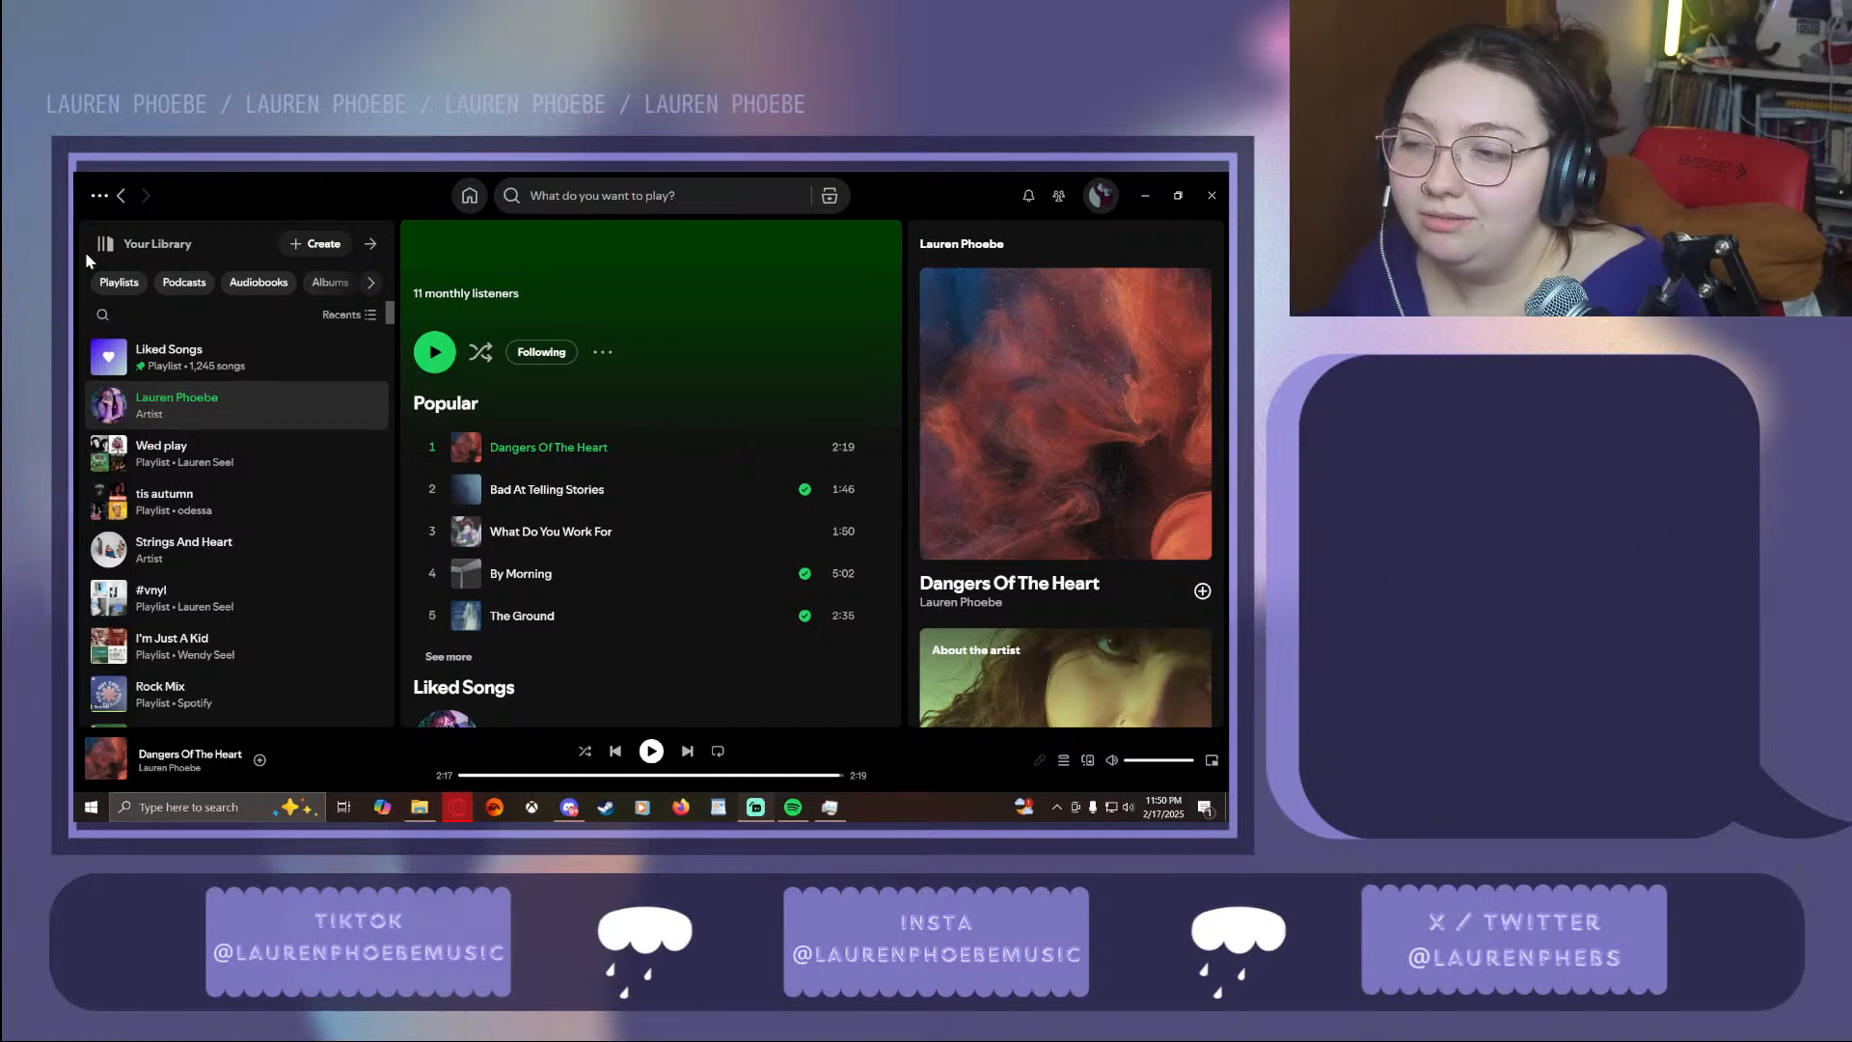
Switch to Spotify, play the released song Bad At Telling Stories and pause it near its end
{"action": "left_click", "coordinate": [432, 494]}
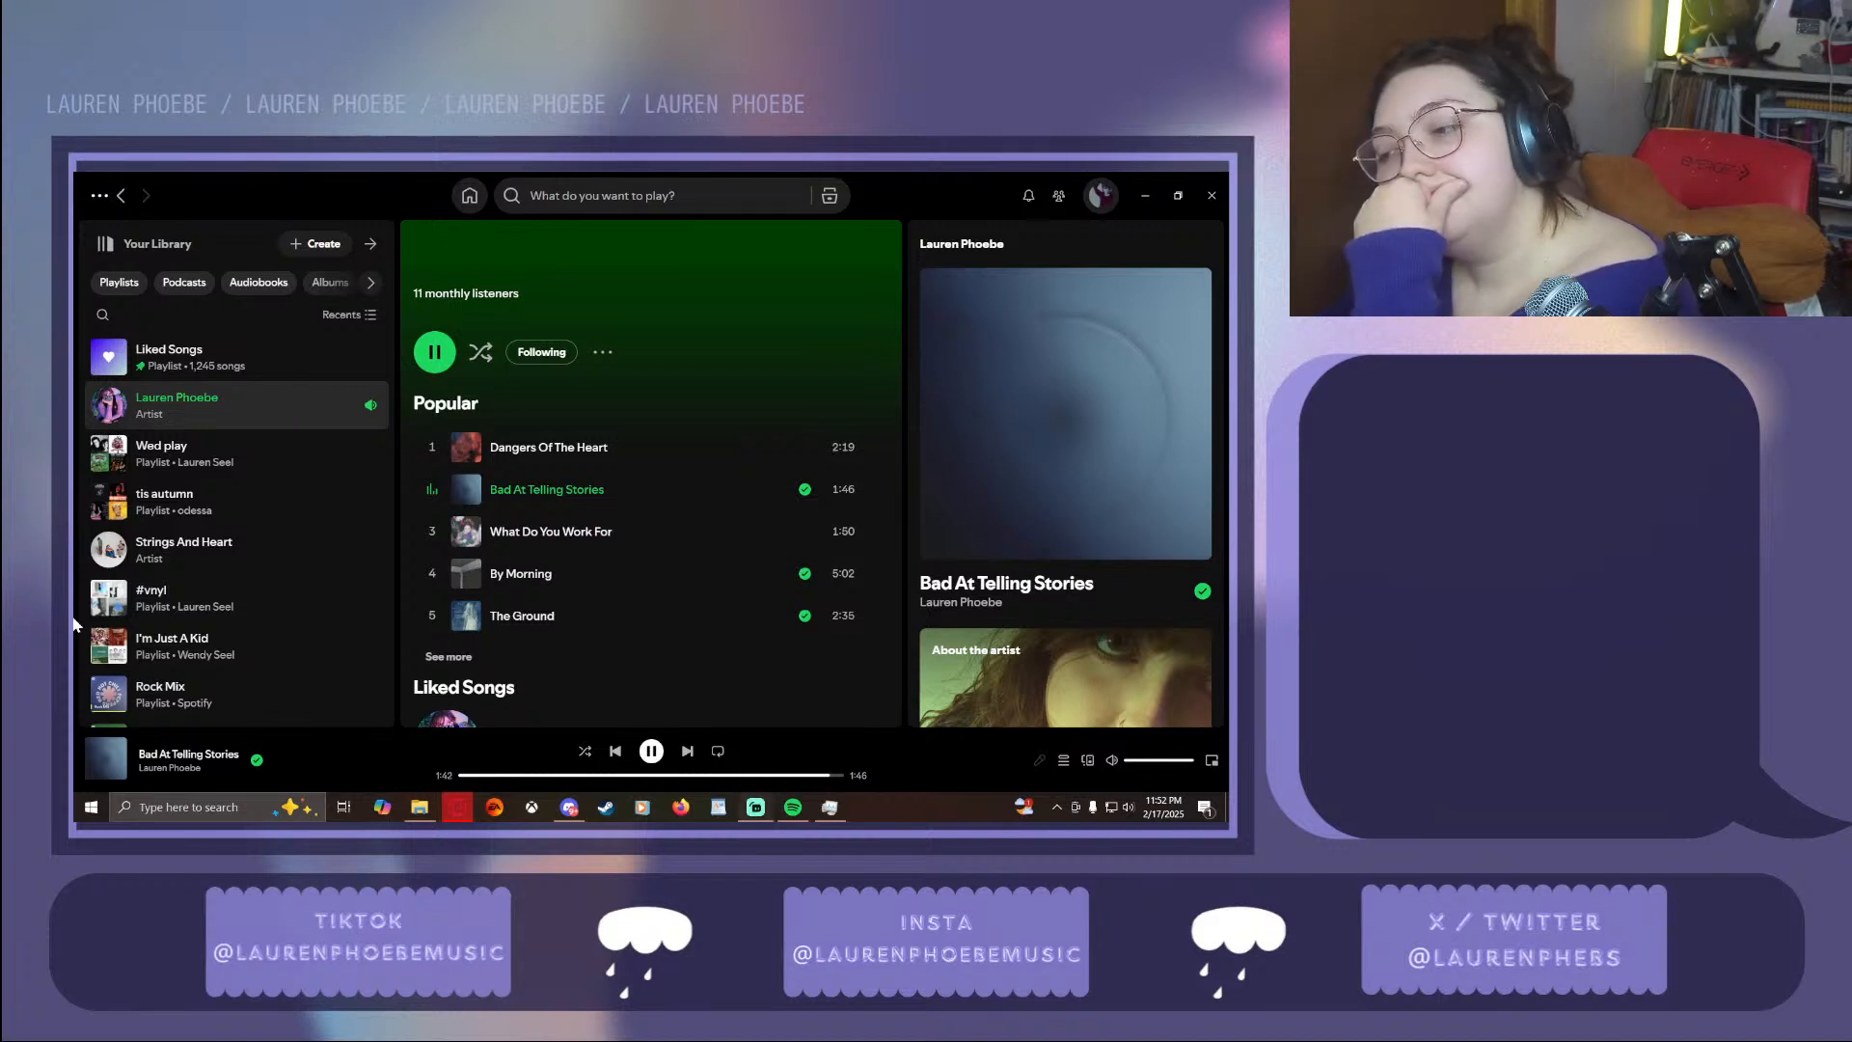
{"action": "left_click", "coordinate": [652, 750]}
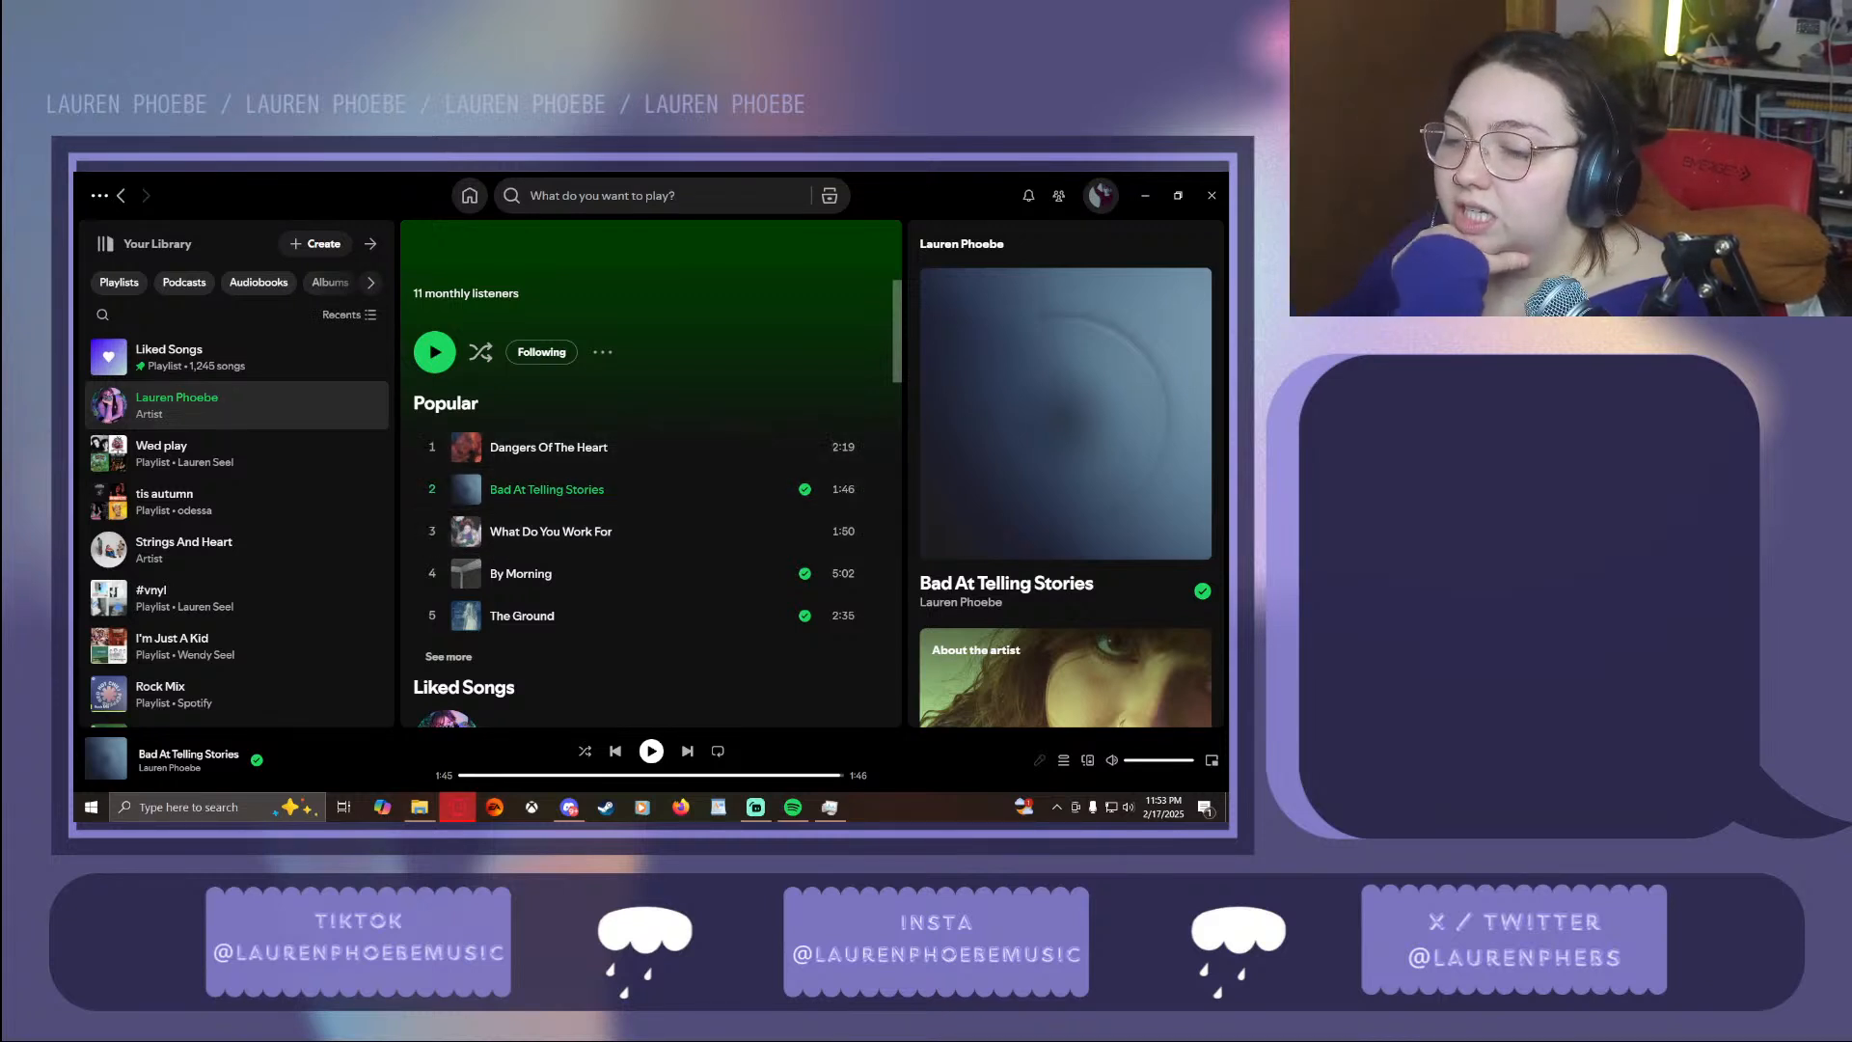
Open the Bad At Telling Stories project in FL Studio with the Do nothing data folder option, and clear the plugin windows off the playlist
{"action": "mouse_move", "coordinate": [447, 818]}
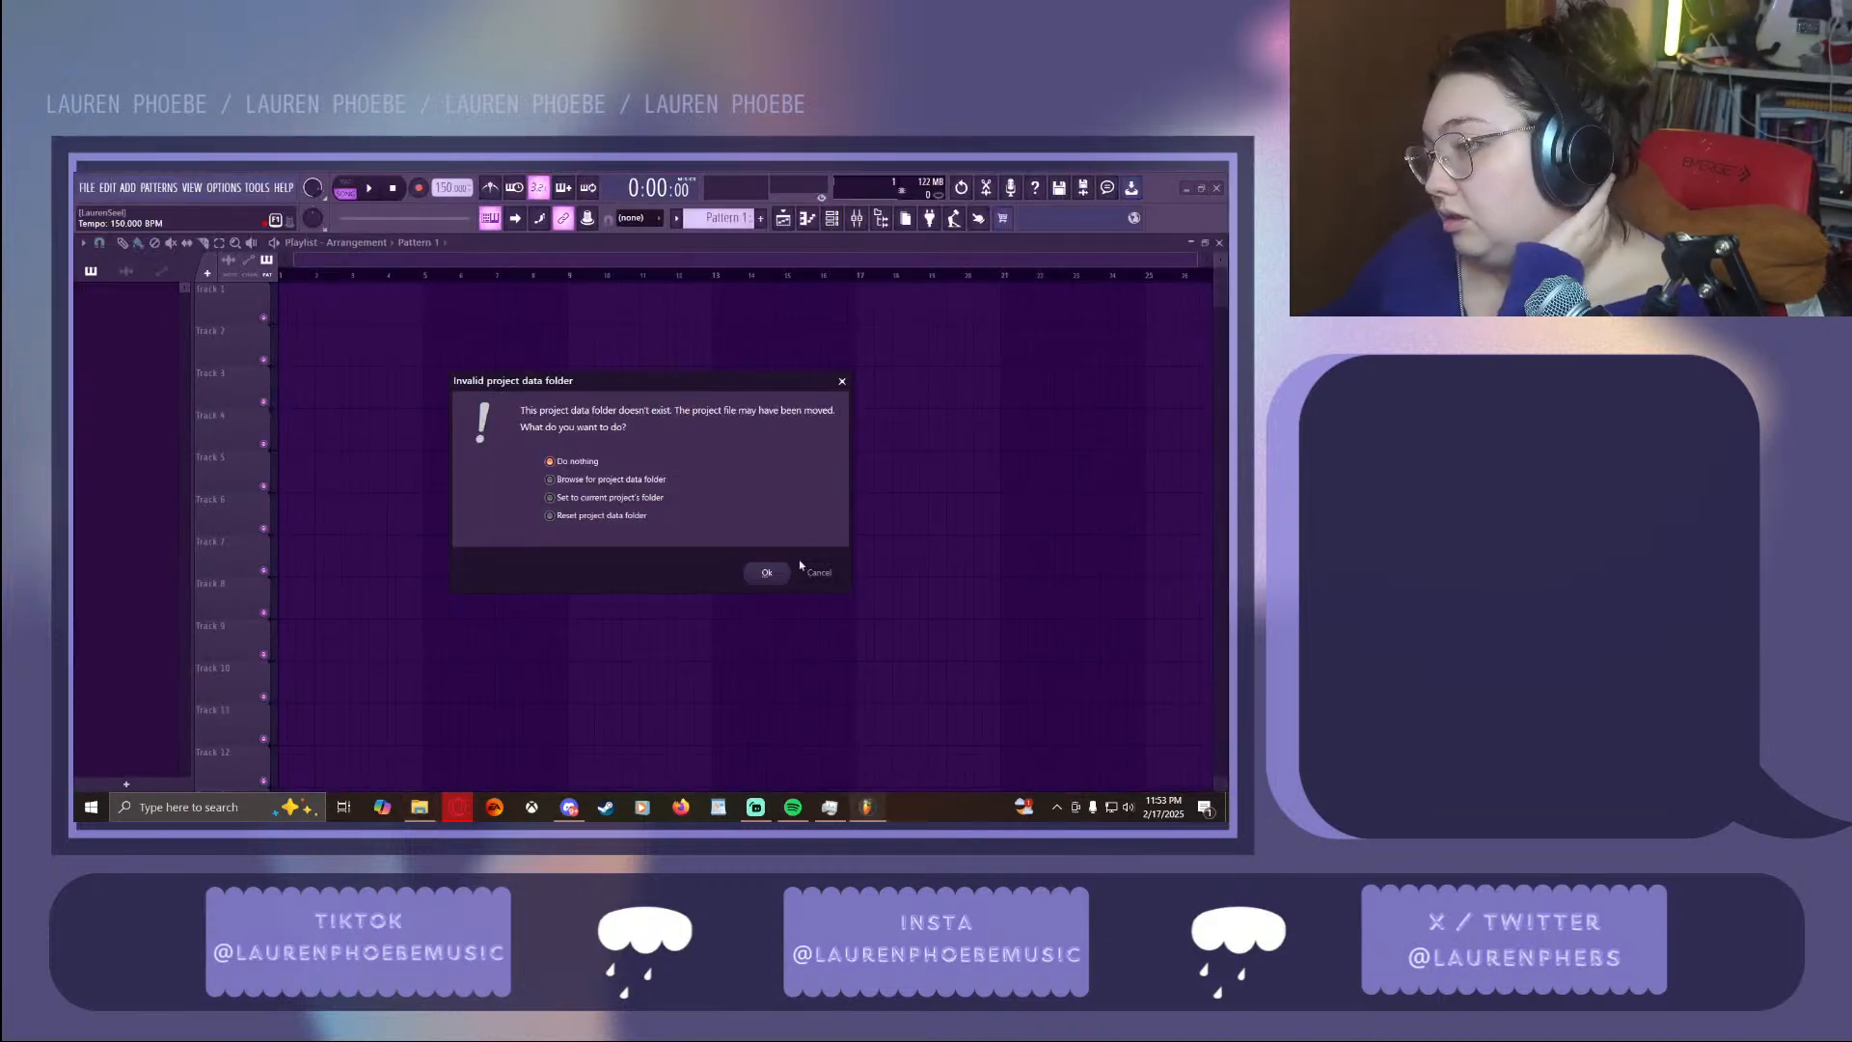
{"action": "left_click", "coordinate": [747, 571]}
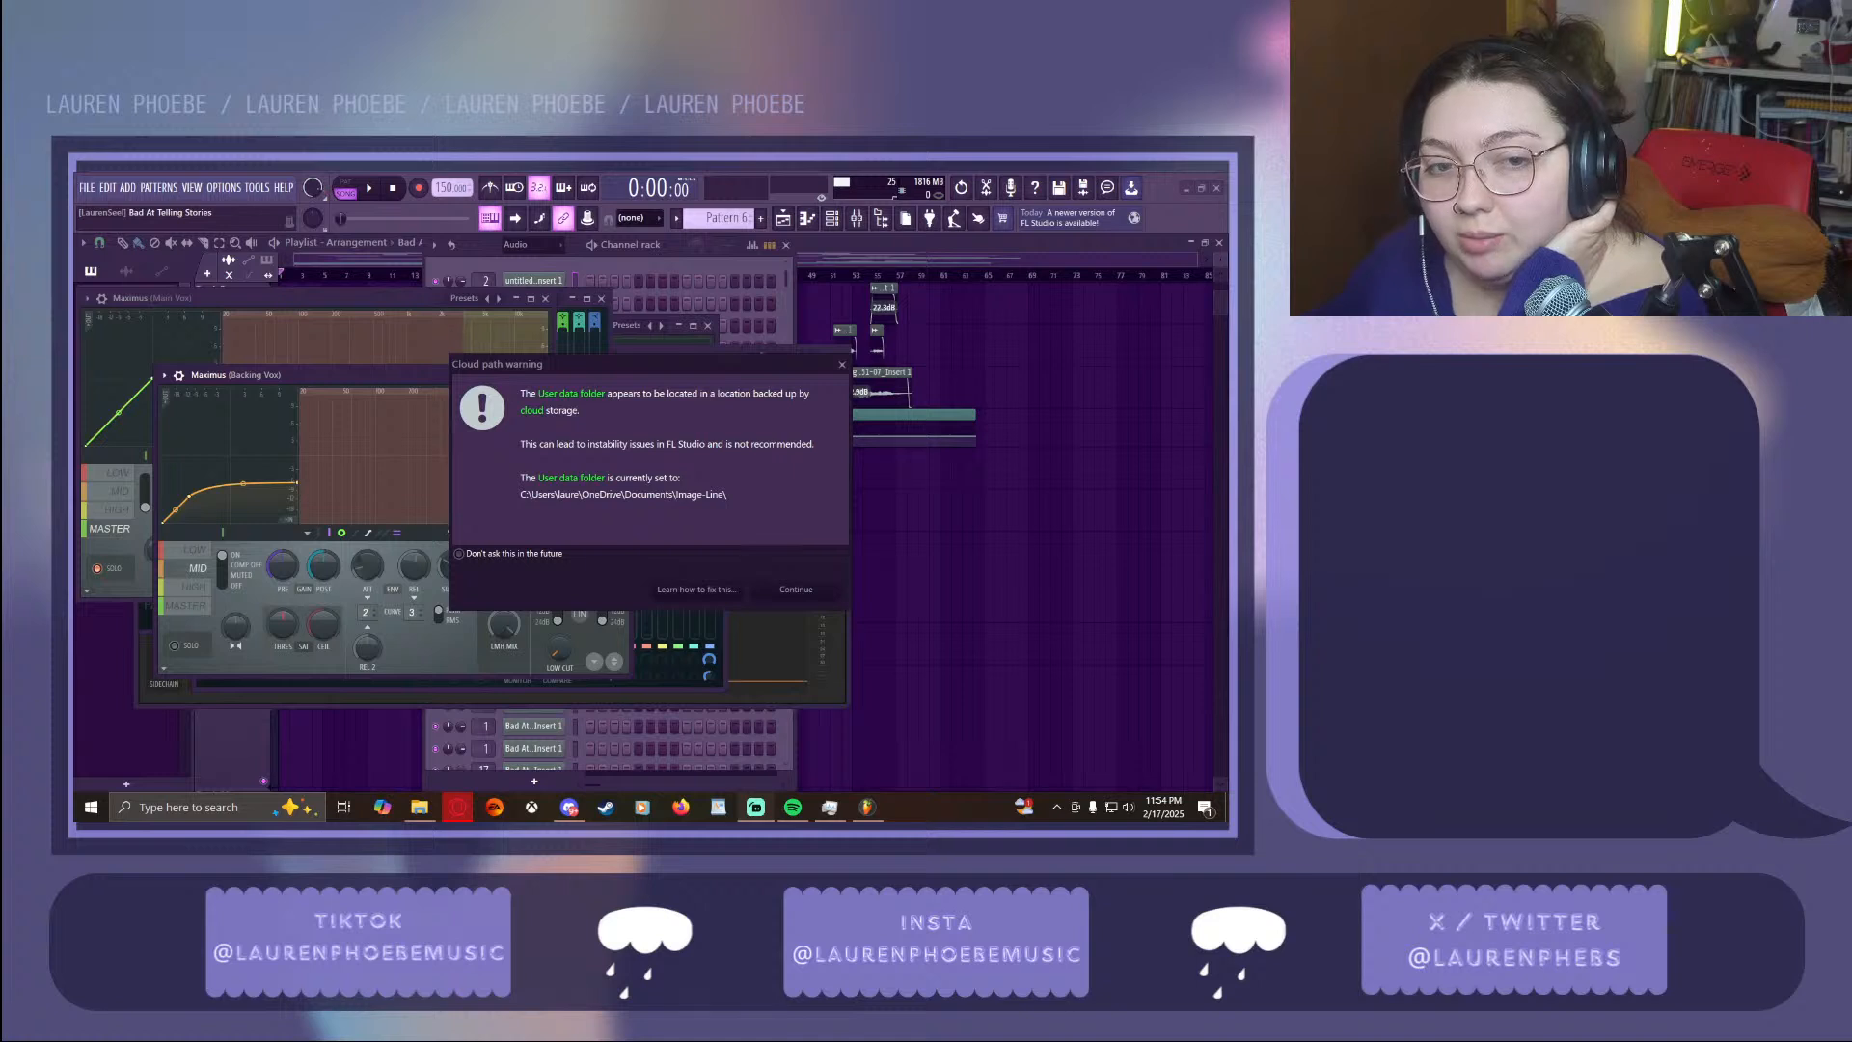
{"action": "left_click", "coordinate": [796, 589]}
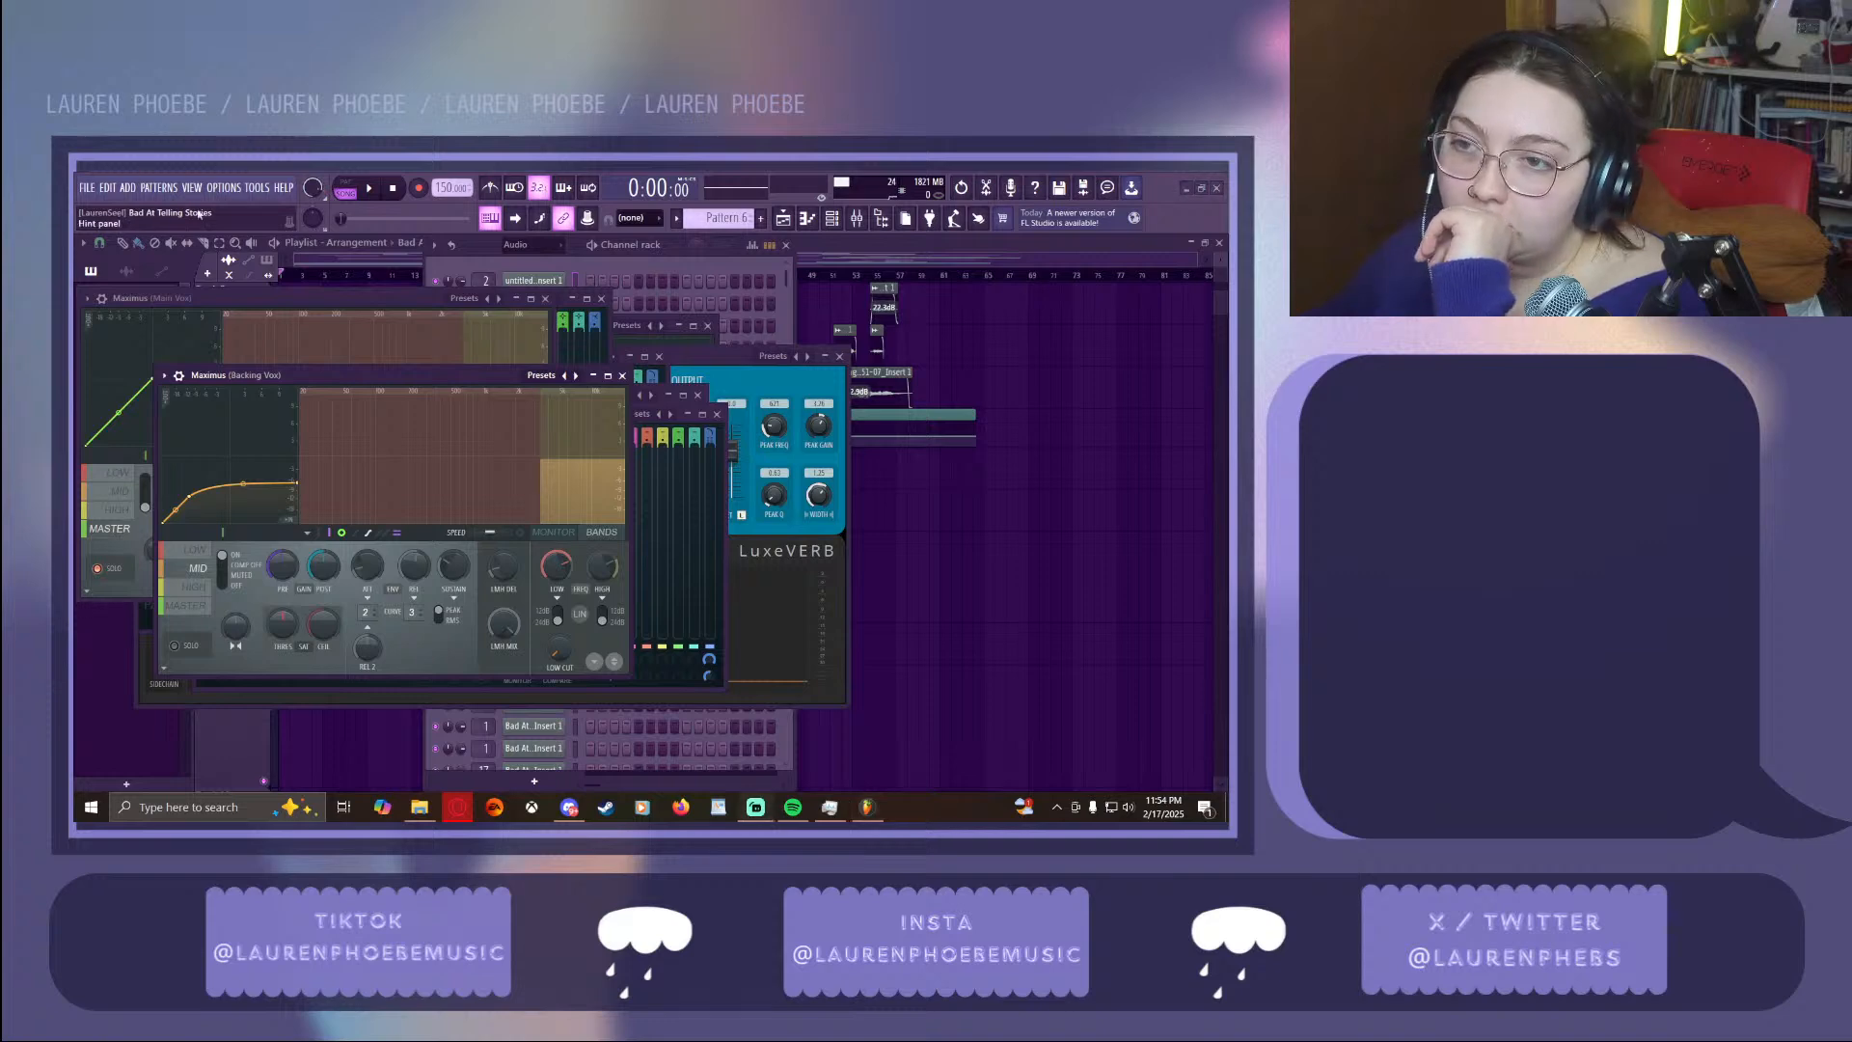
{"action": "left_click", "coordinate": [244, 752]}
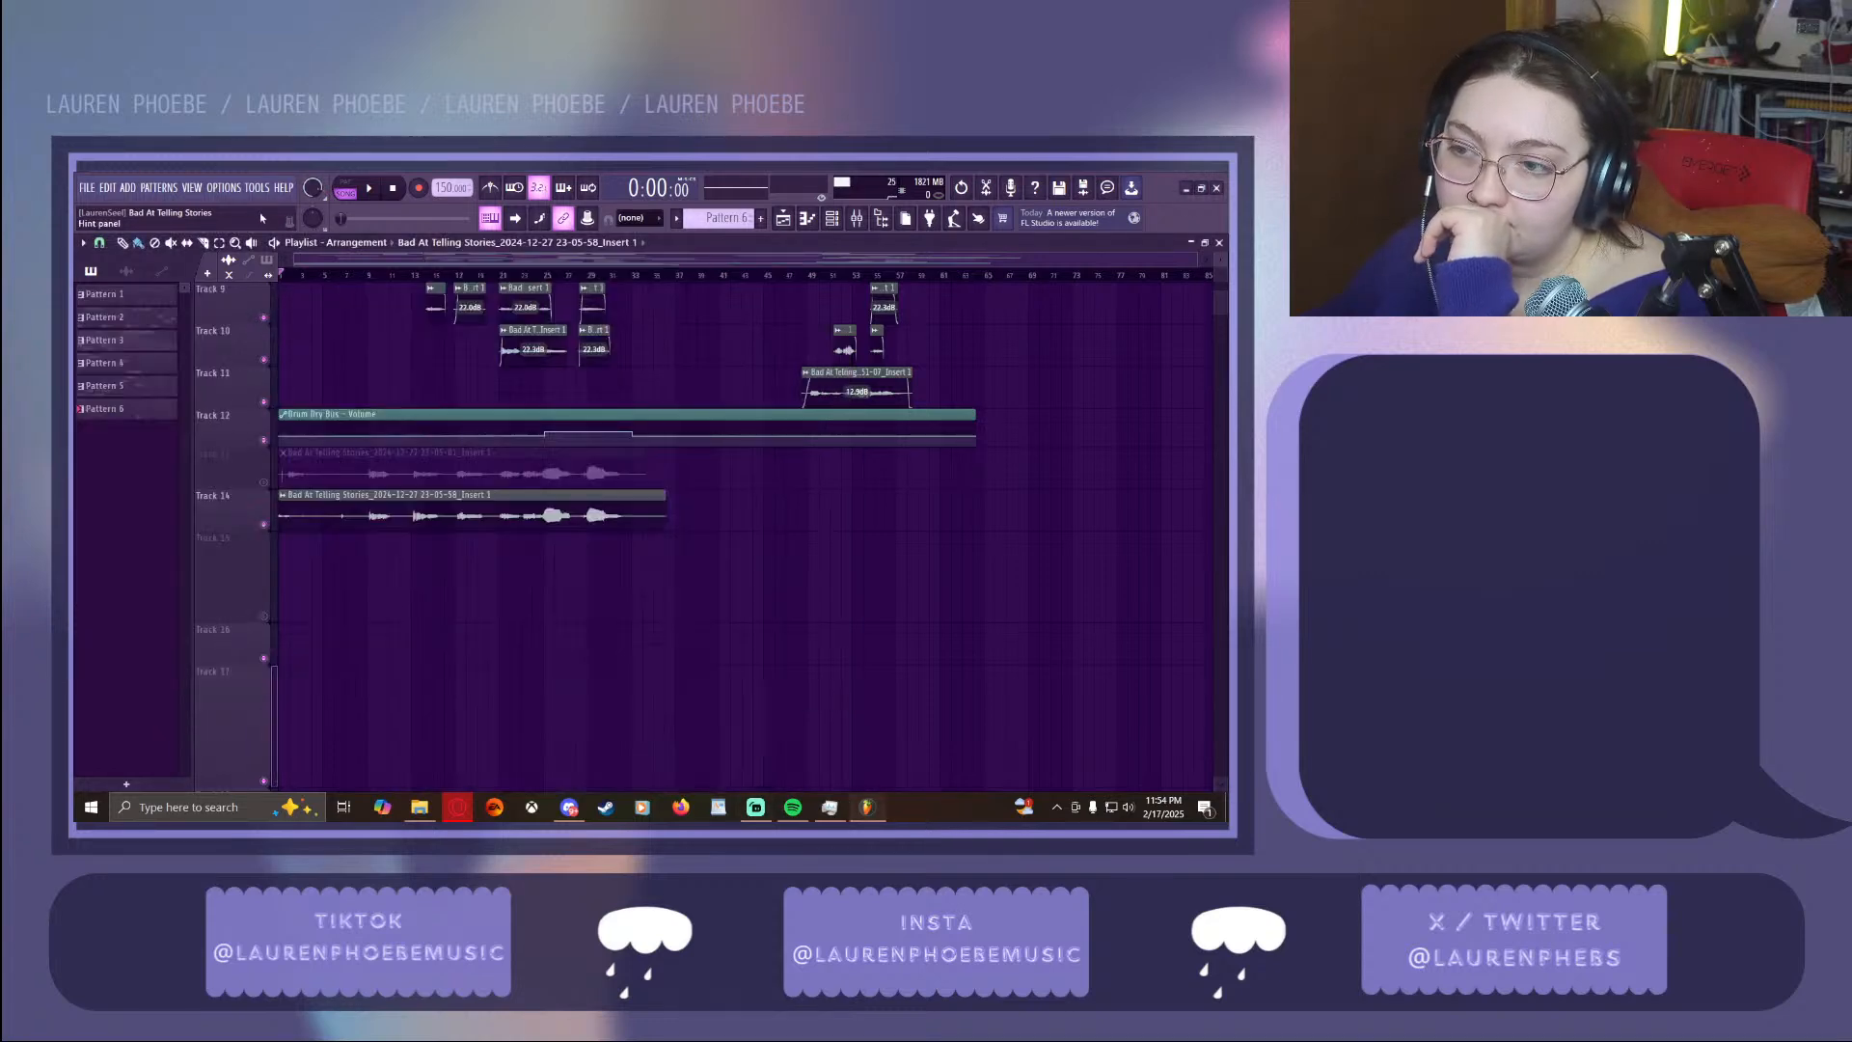
{"action": "scroll", "coordinate": [787, 498], "scroll_direction": "up", "scroll_amount": 3}
{"action": "scroll", "coordinate": [787, 498], "scroll_direction": "up", "scroll_amount": 5}
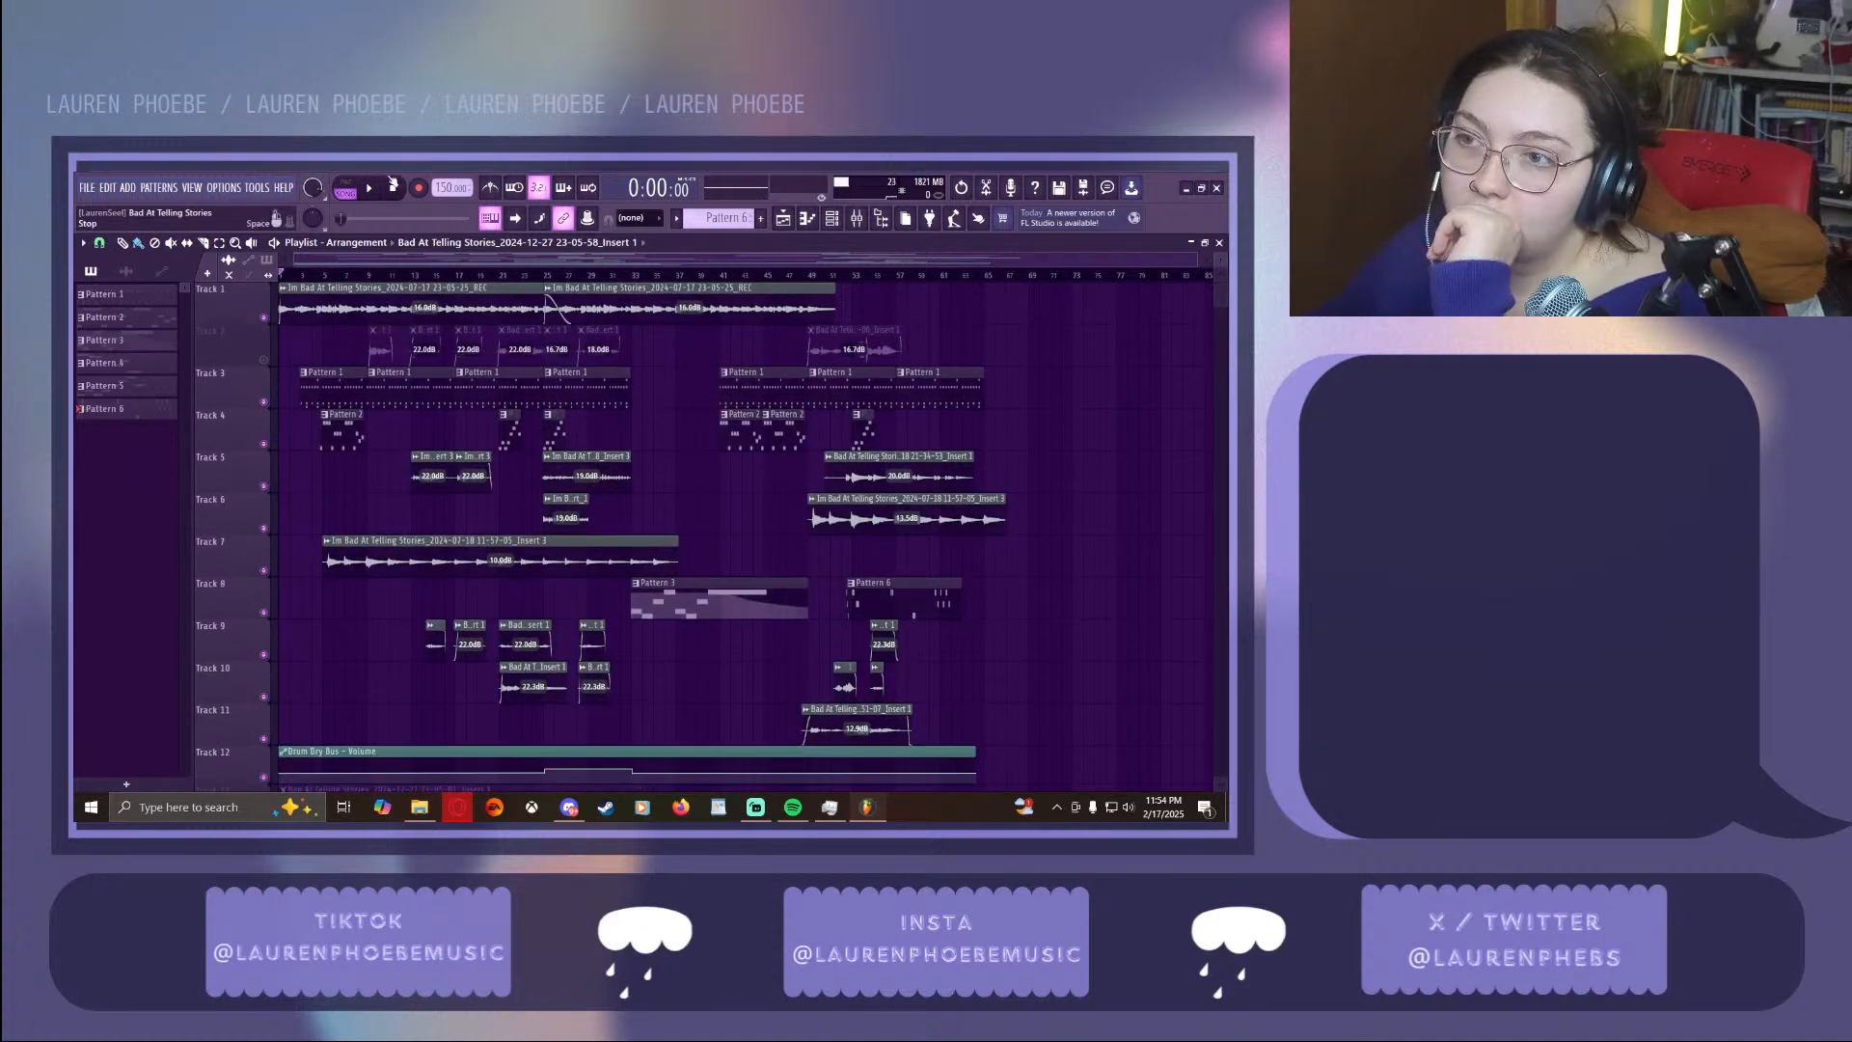
Read the project's title, genre and lyrics in its project info settings, and return to the playlist
{"action": "left_click", "coordinate": [224, 188]}
{"action": "left_click", "coordinate": [246, 216]}
{"action": "left_click", "coordinate": [672, 228]}
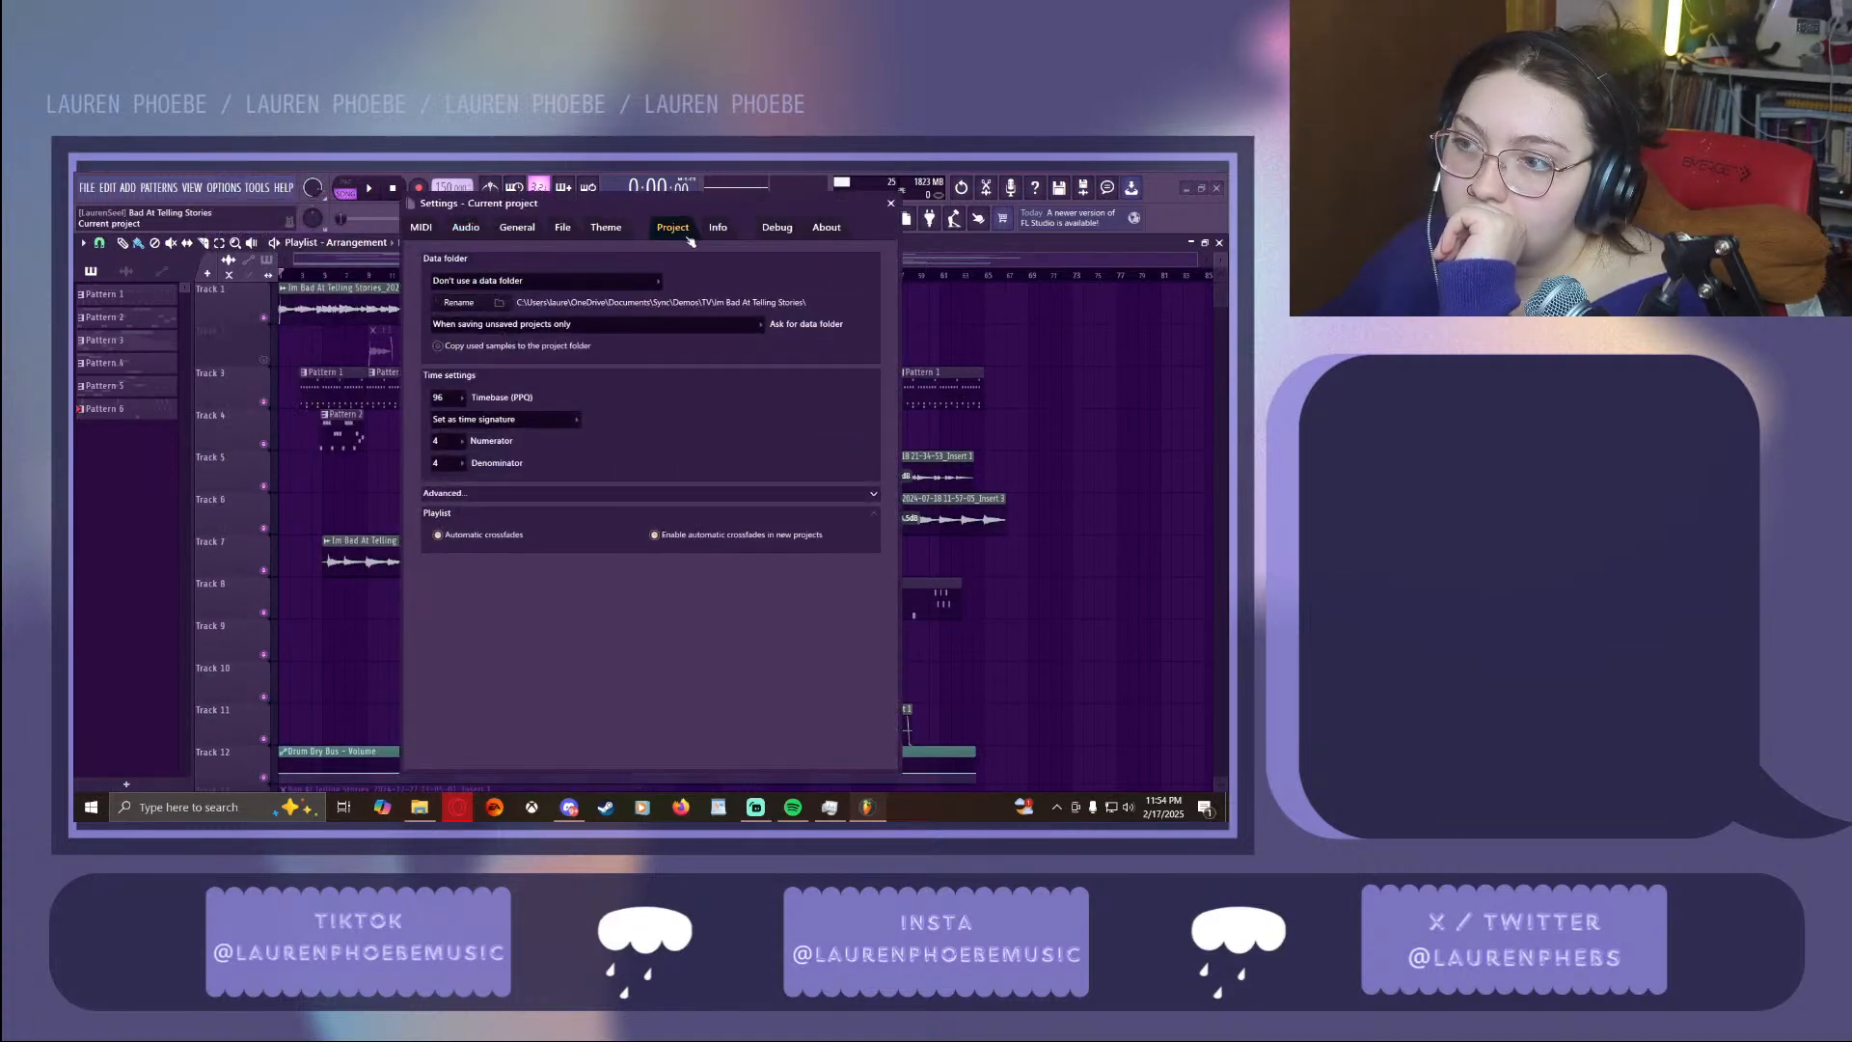
{"action": "left_click", "coordinate": [718, 227]}
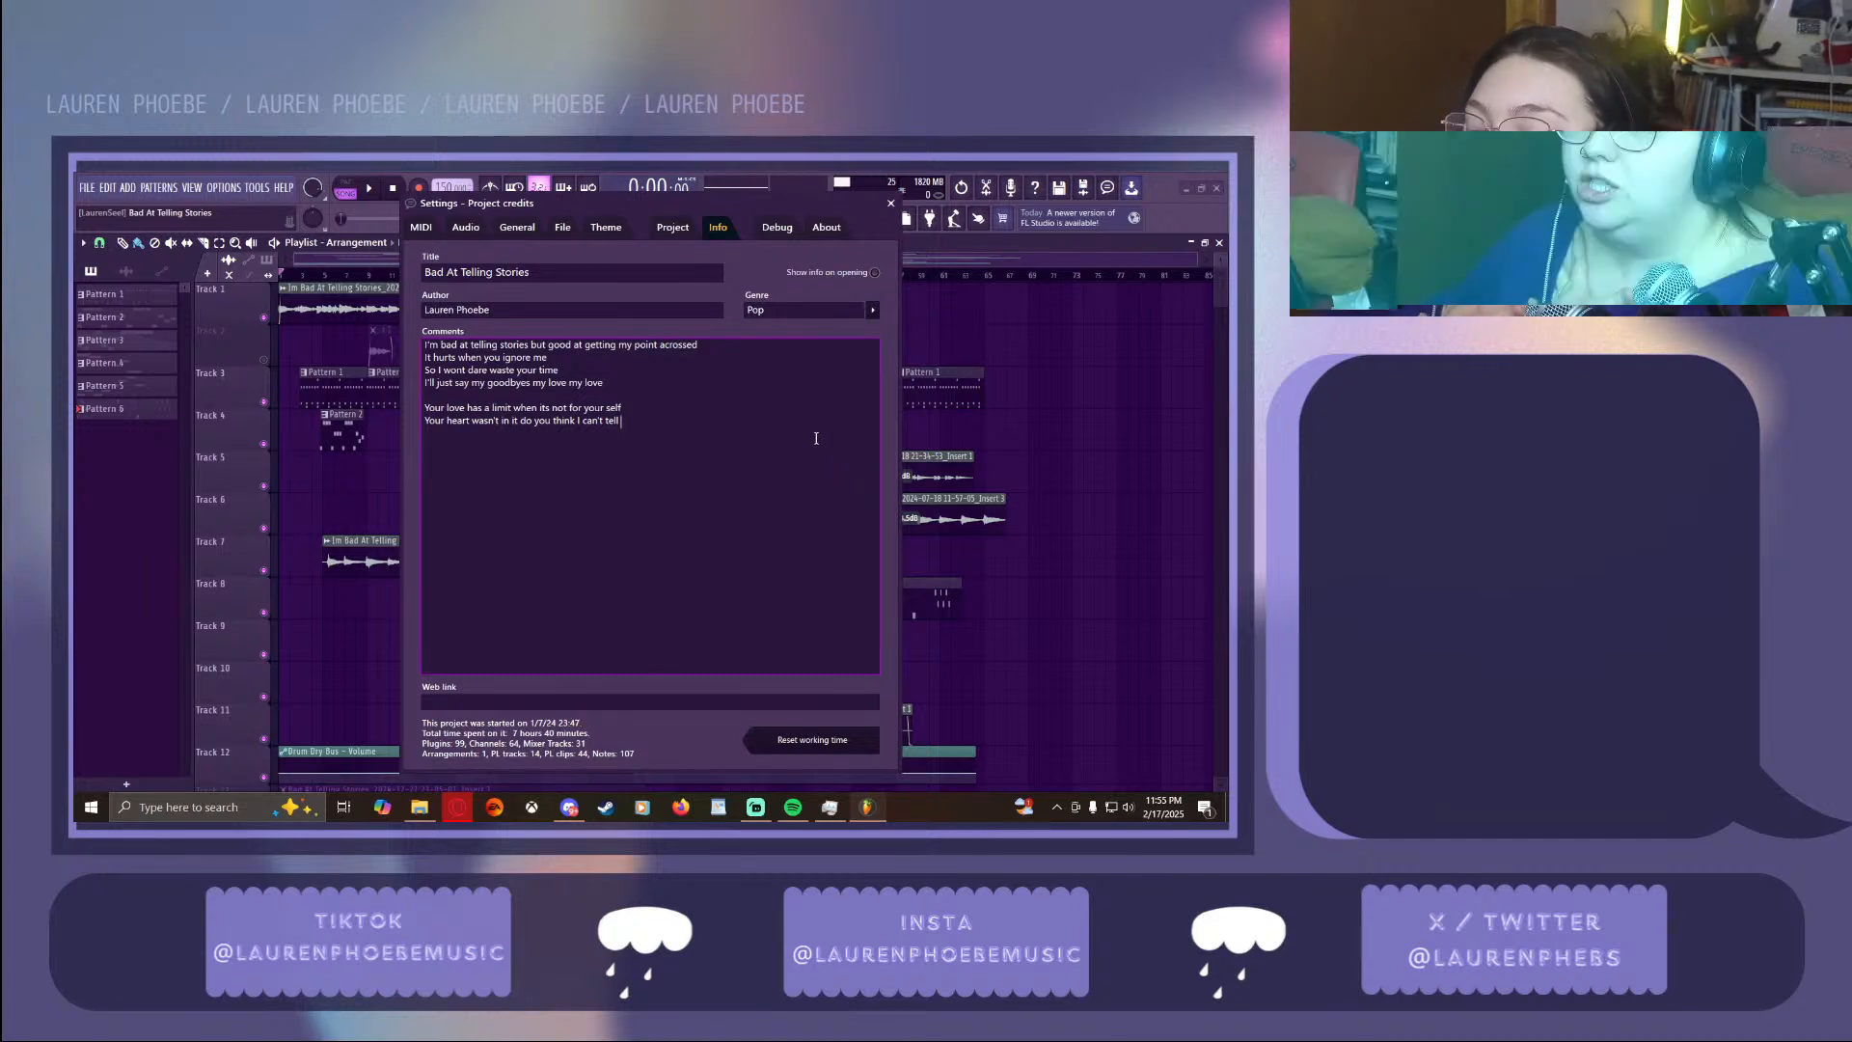
{"action": "left_click", "coordinate": [891, 204]}
{"action": "scroll", "coordinate": [1106, 569], "scroll_direction": "down", "scroll_amount": 2}
{"action": "scroll", "coordinate": [1106, 569], "scroll_direction": "up", "scroll_amount": 2}
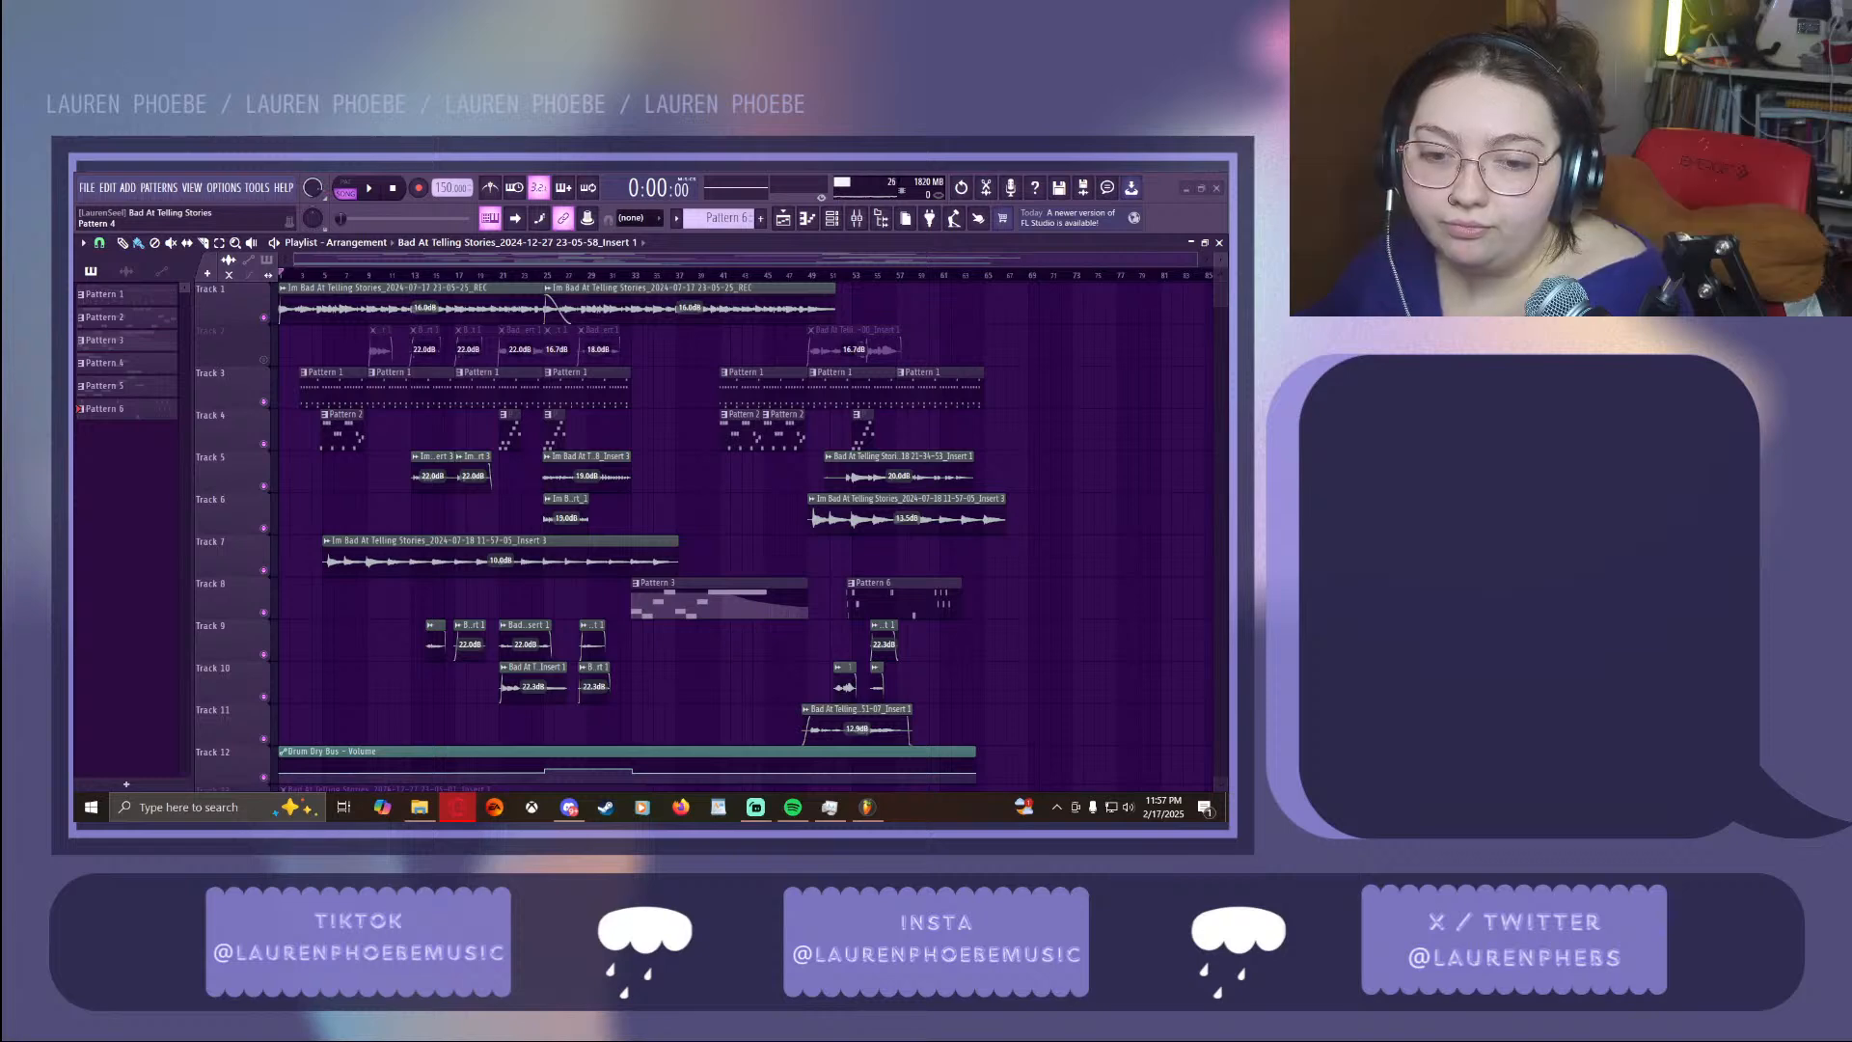
Switch to Spotify, play Bad At Telling Stories again and pause it near its end
{"action": "left_click", "coordinate": [804, 815]}
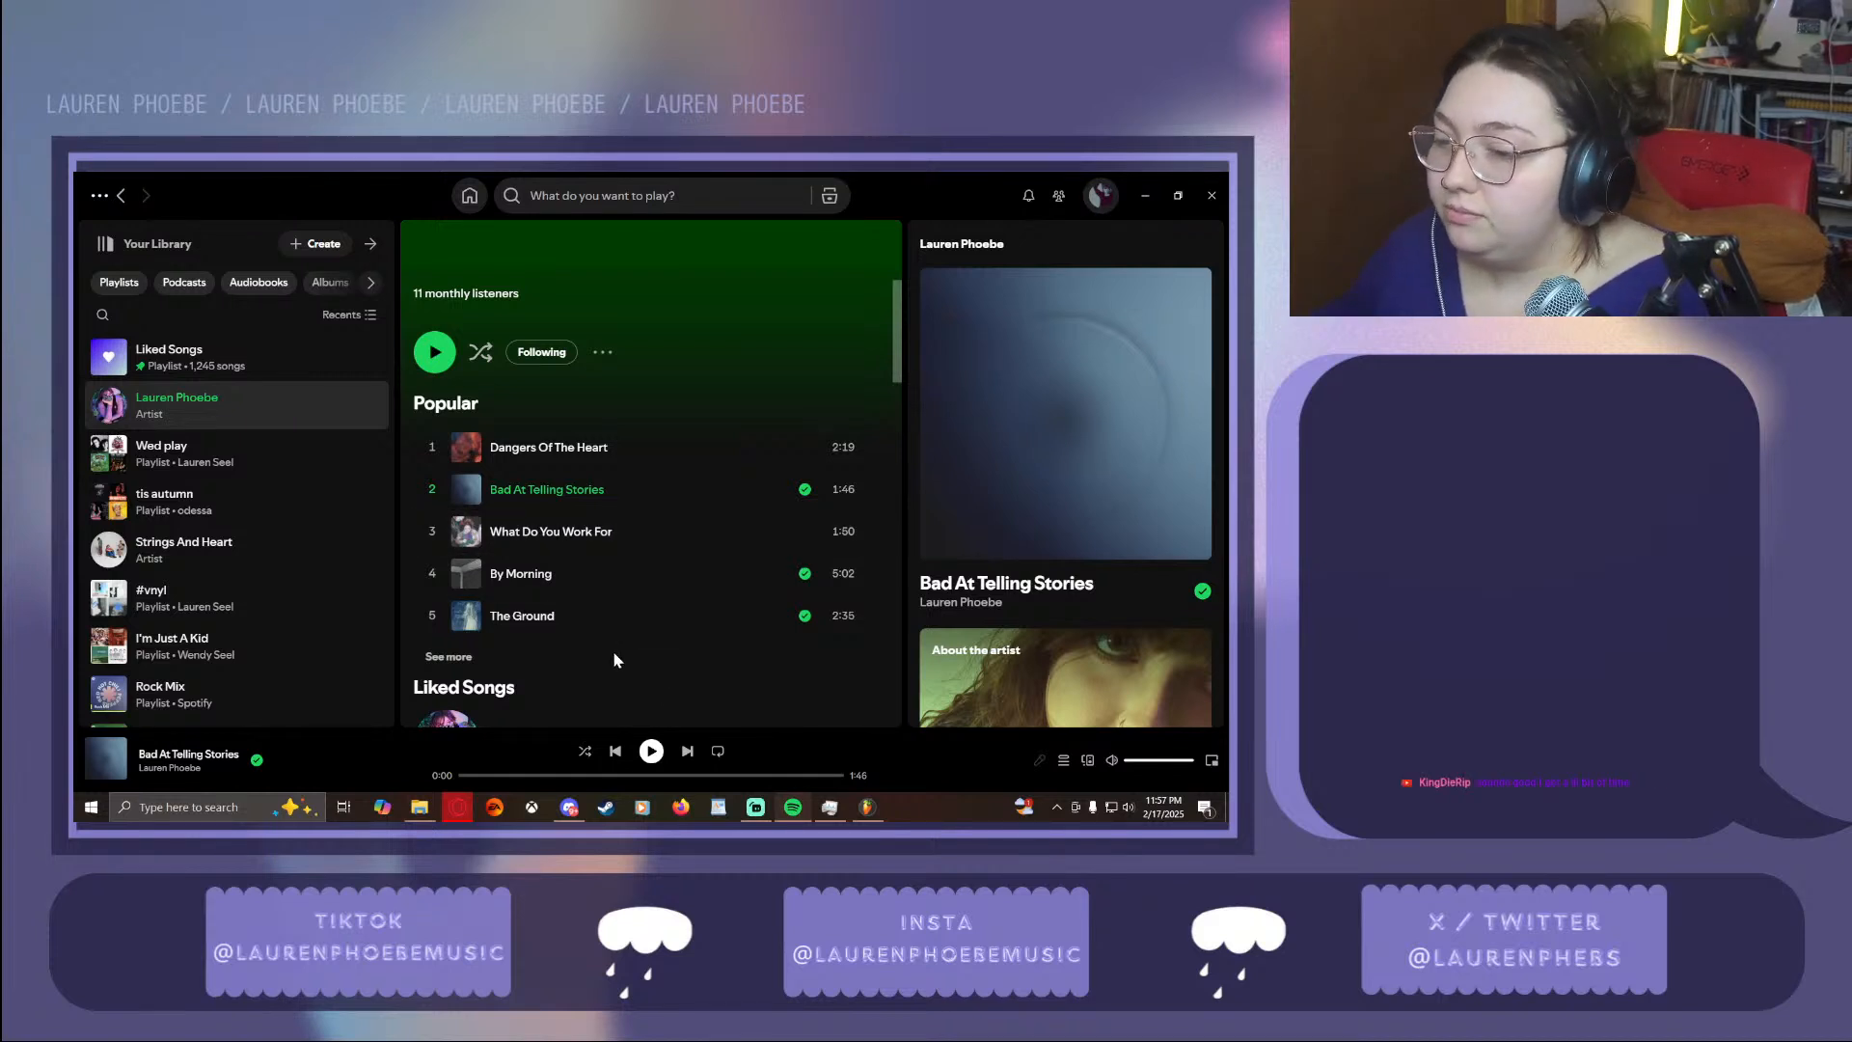
{"action": "left_click", "coordinate": [651, 752]}
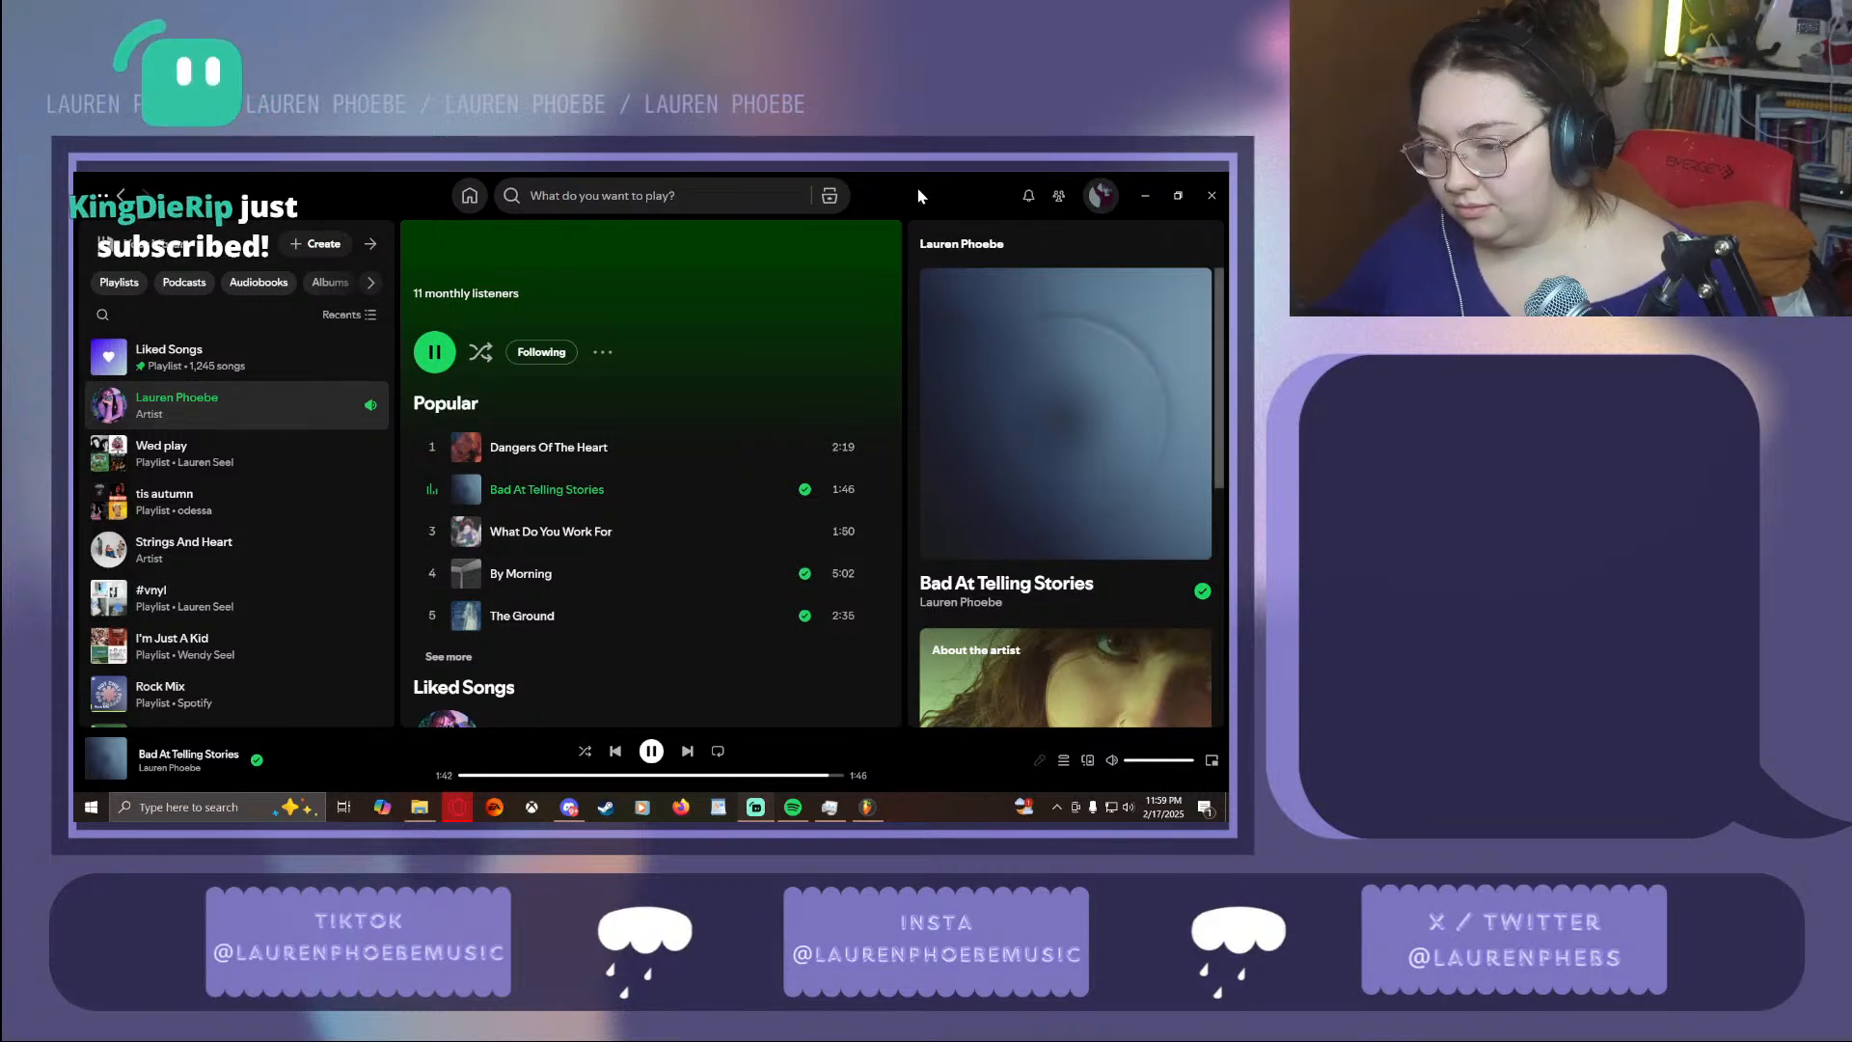
{"action": "left_click", "coordinate": [646, 763]}
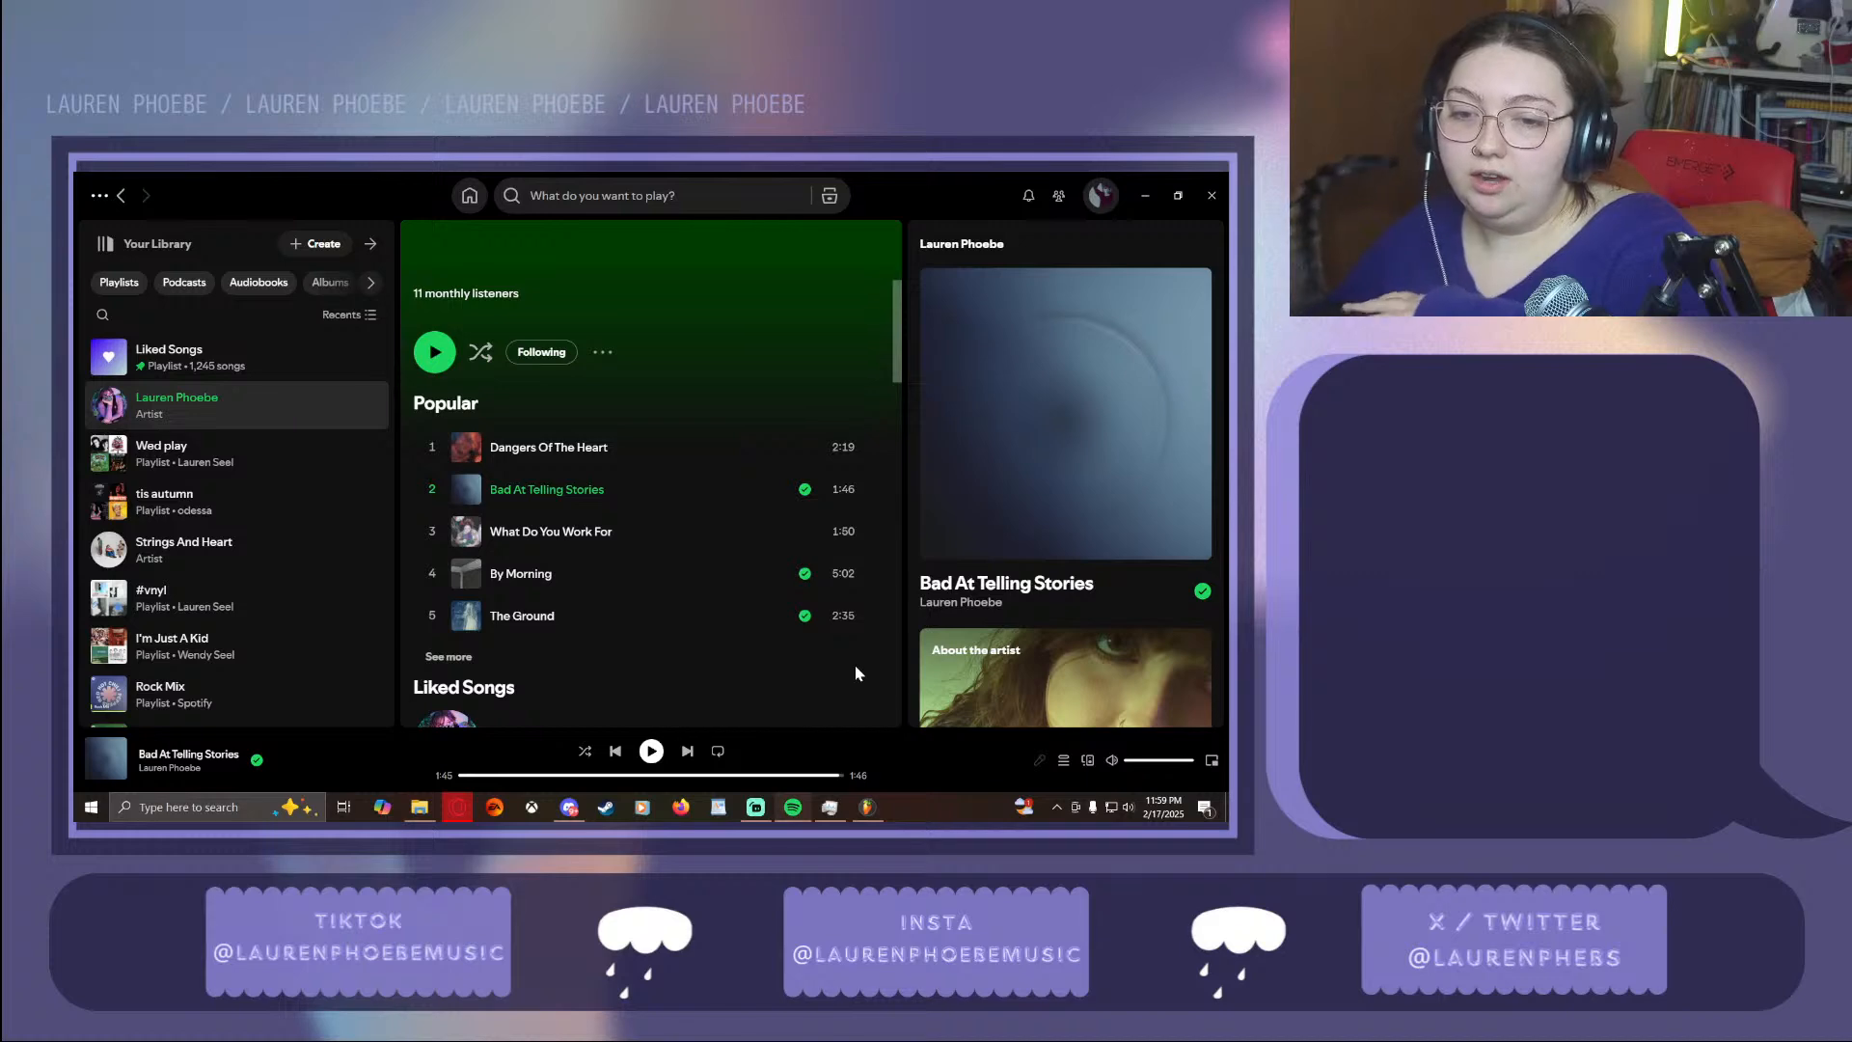
Return to FL Studio, solo Track 1 in the playlist and play it from the start
{"action": "left_click", "coordinate": [868, 808]}
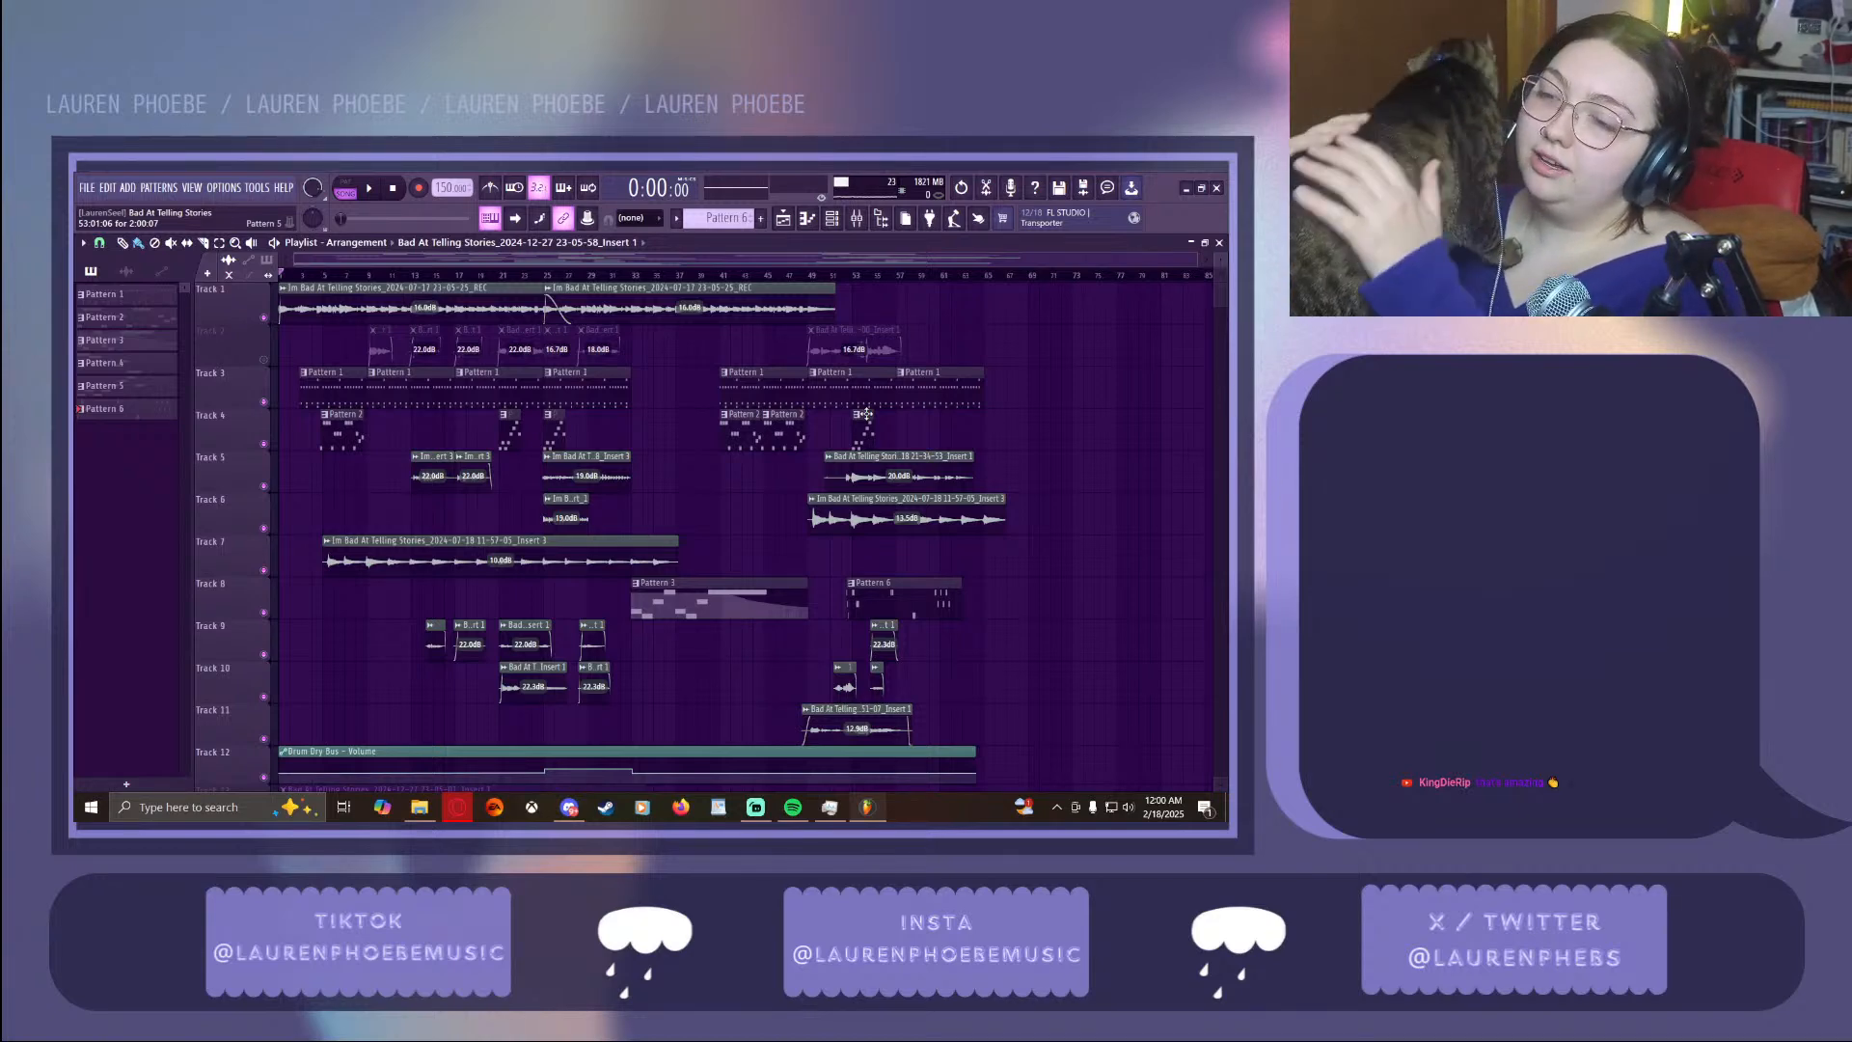
{"action": "scroll", "coordinate": [579, 328], "scroll_direction": "down", "scroll_amount": 2}
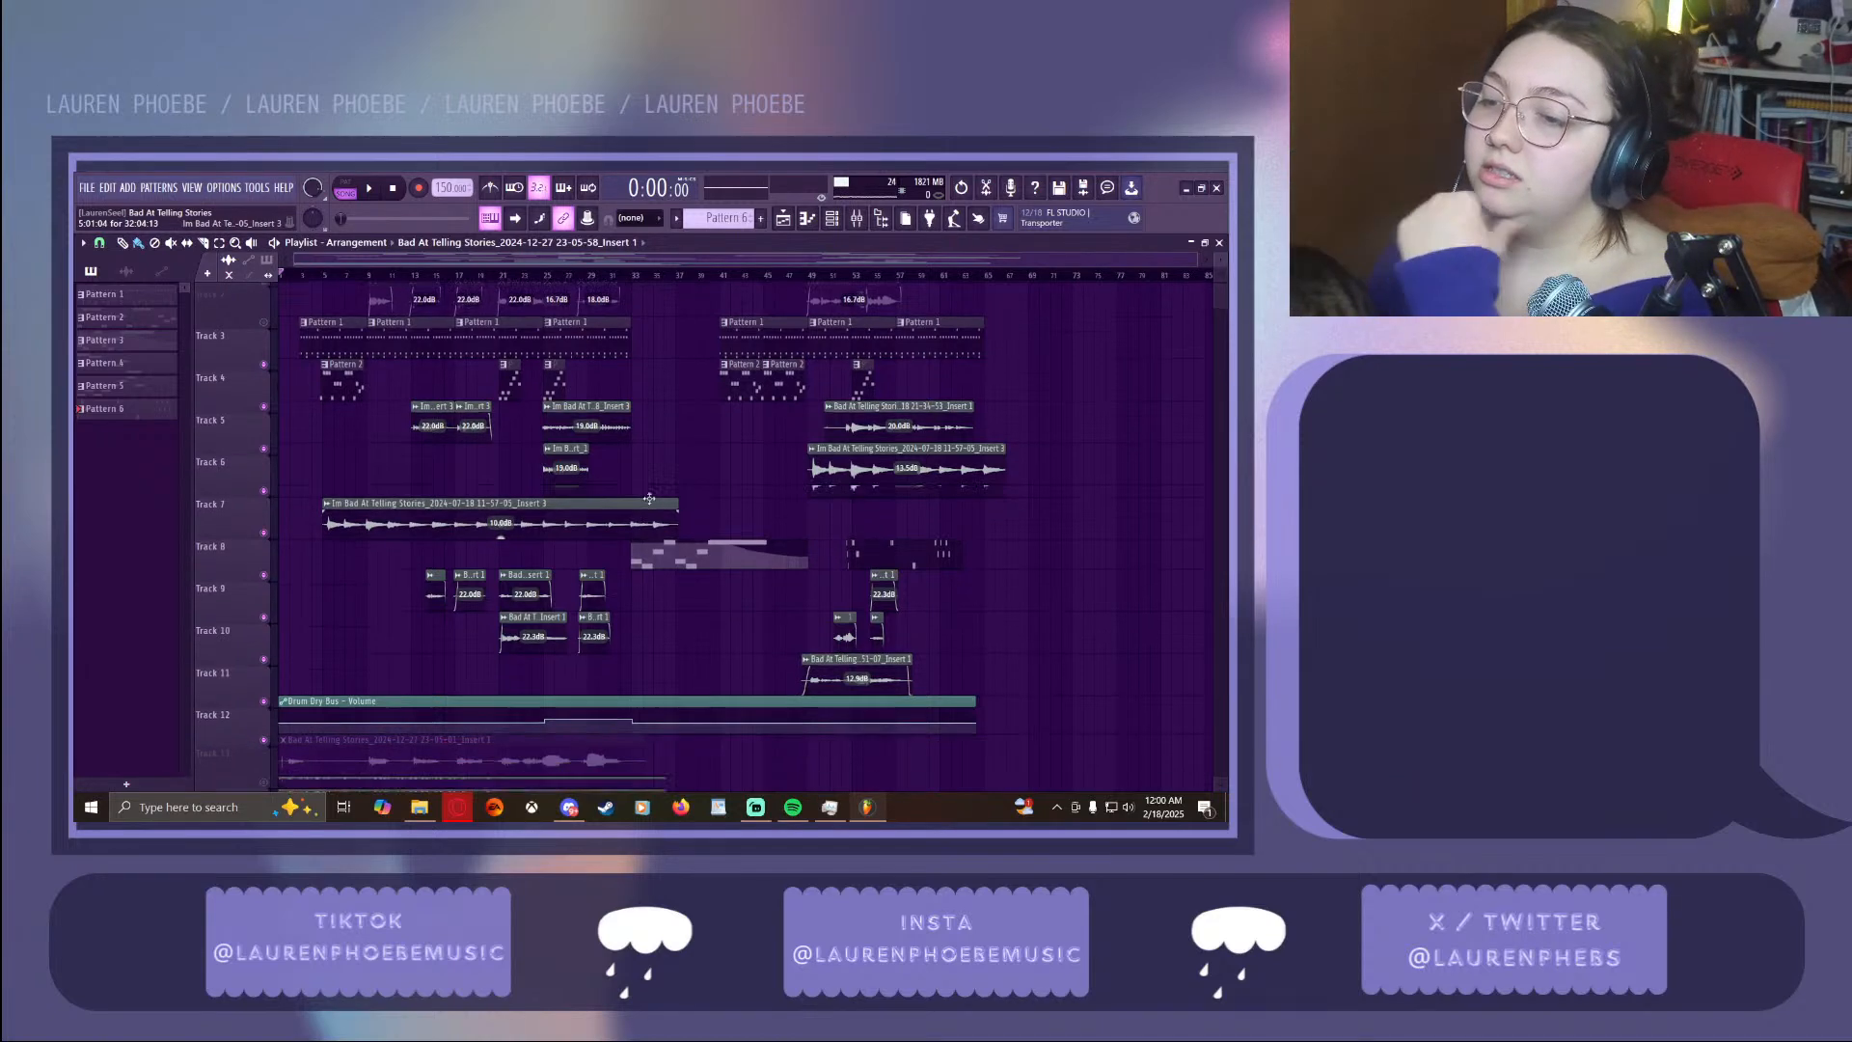
{"action": "scroll", "coordinate": [434, 347], "scroll_direction": "up", "scroll_amount": 2}
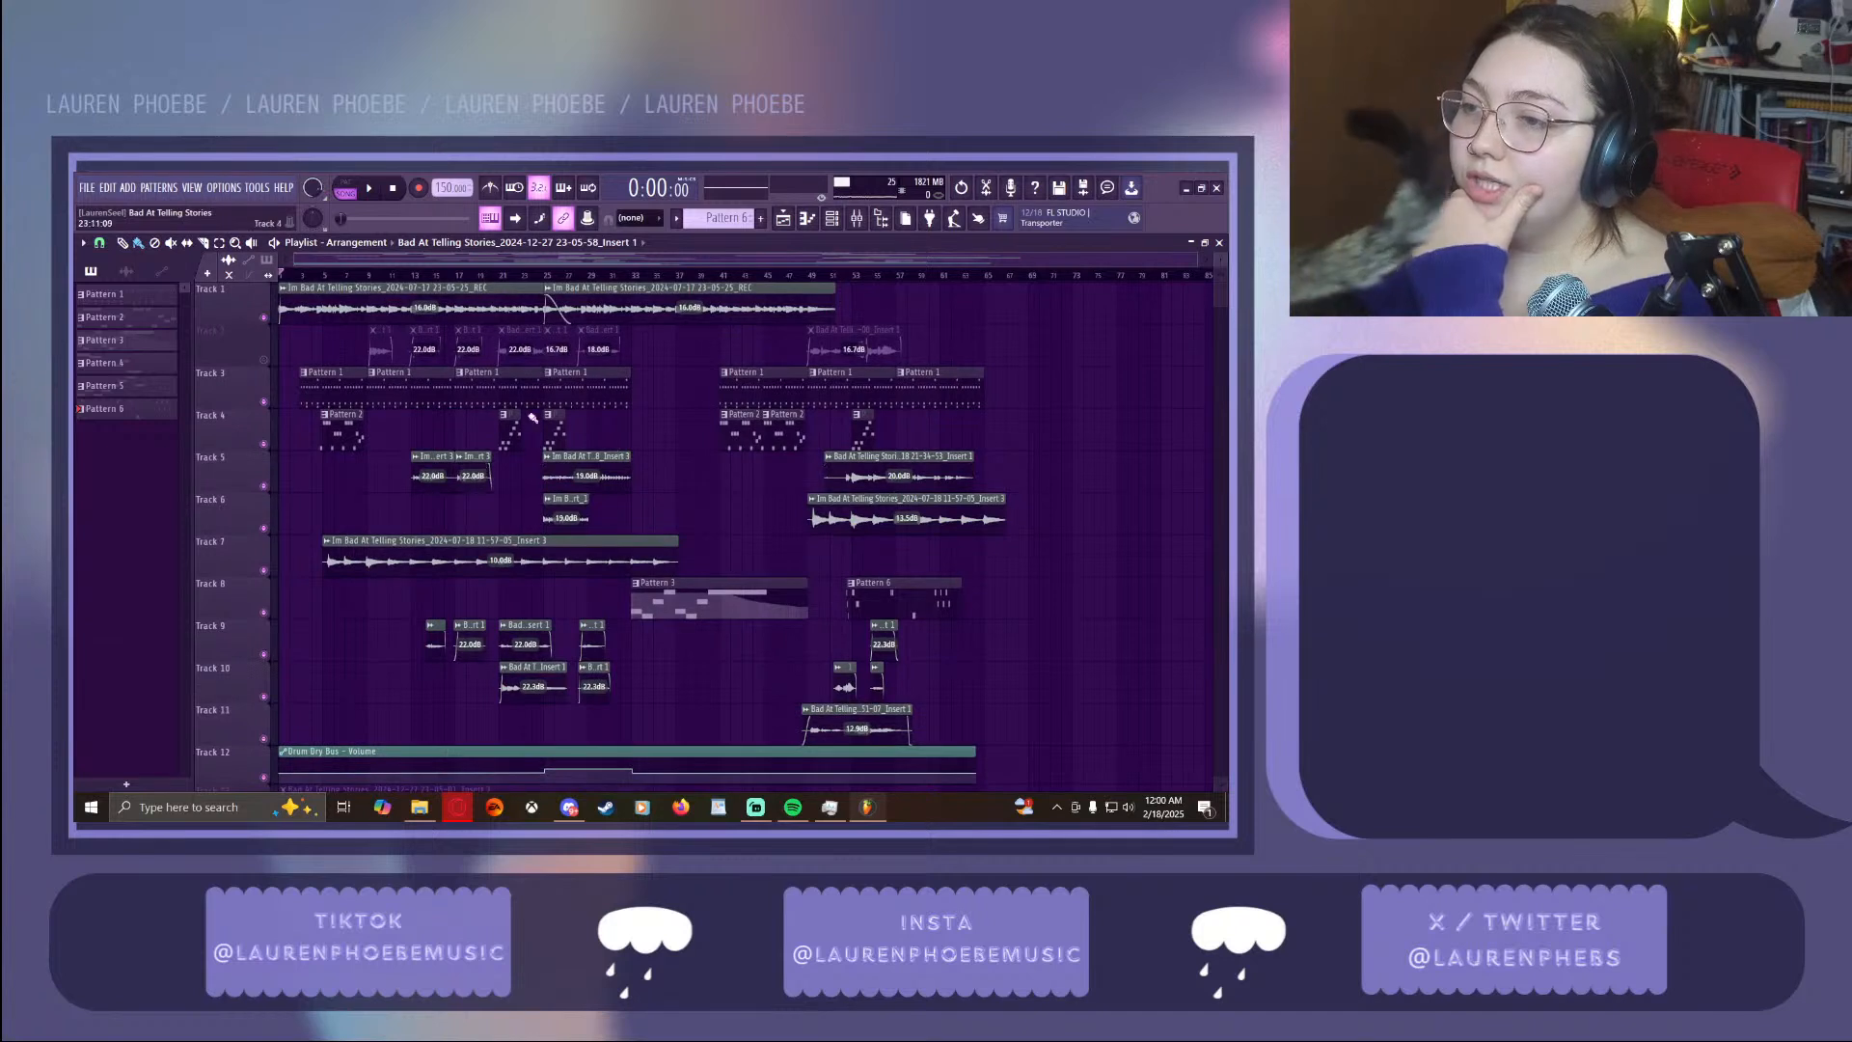
{"action": "right_click", "coordinate": [263, 316]}
{"action": "left_click", "coordinate": [368, 190]}
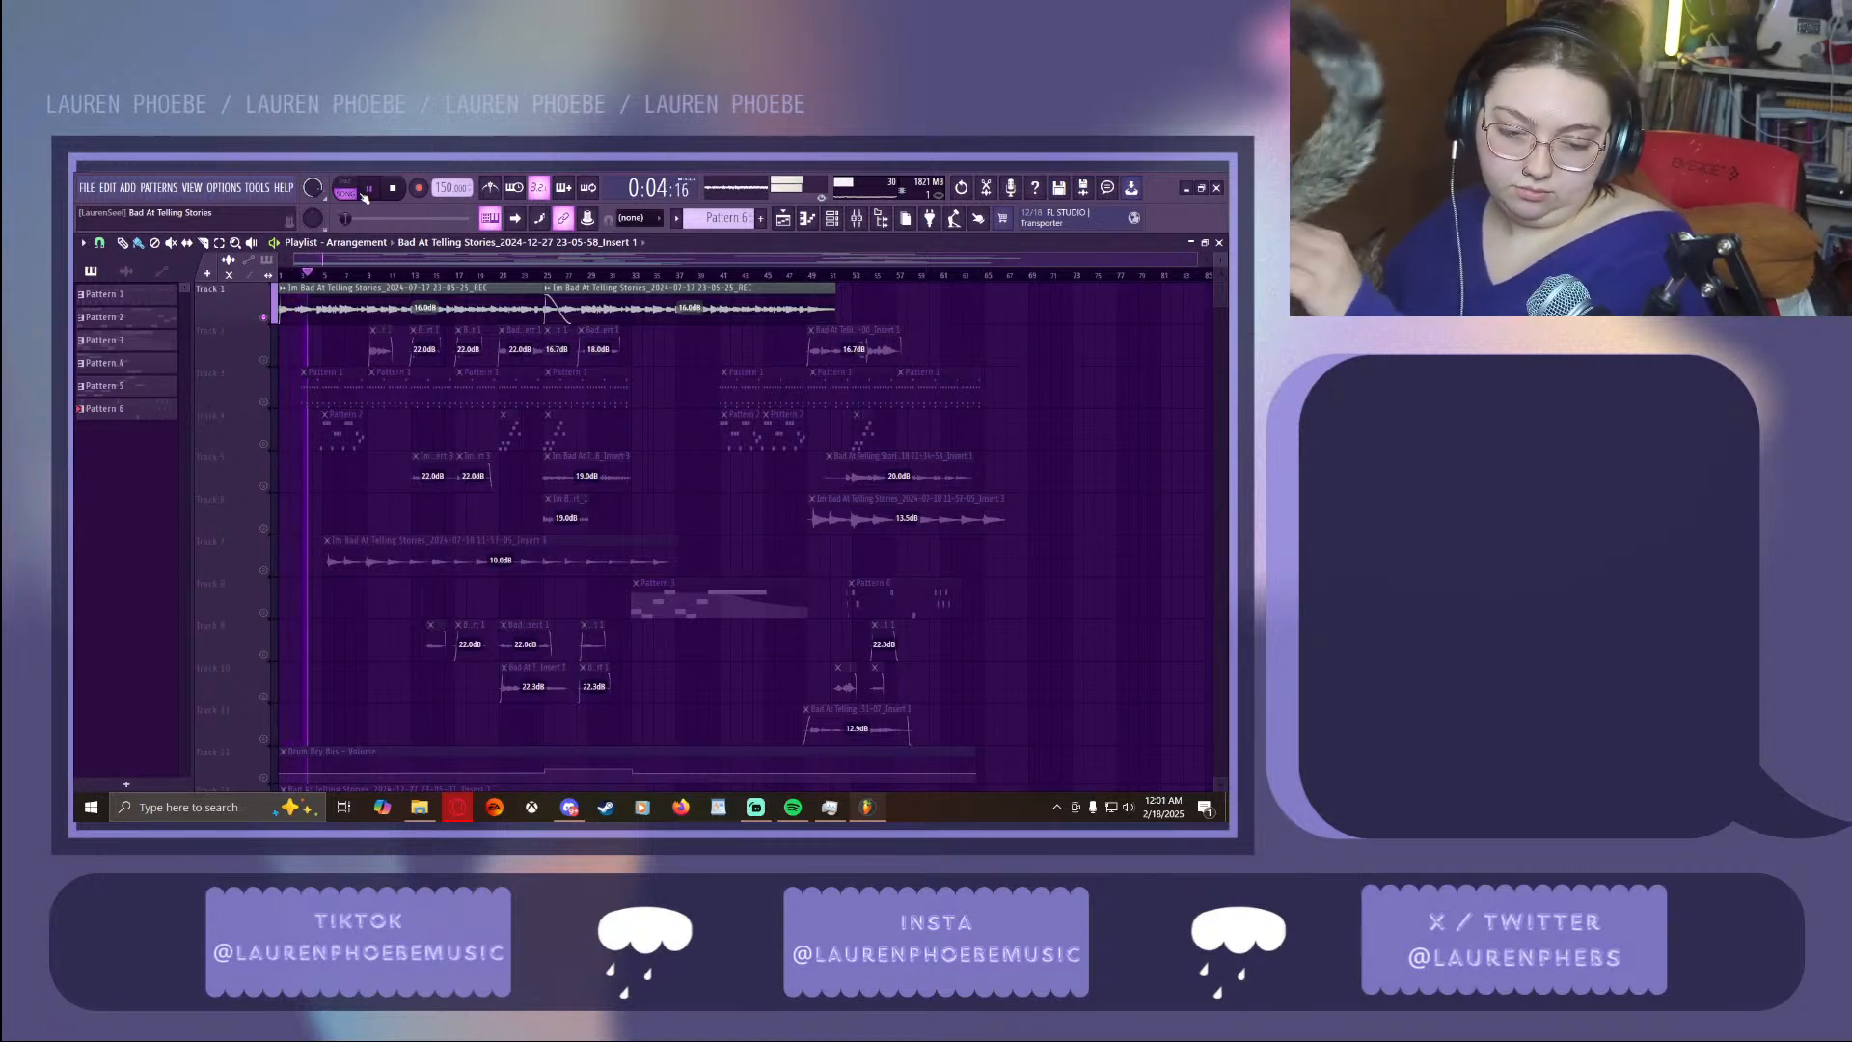
Open the mixer and maximize it while Track 1 plays, pausing playback once the mixer fills the workspace
{"action": "left_click", "coordinate": [857, 218]}
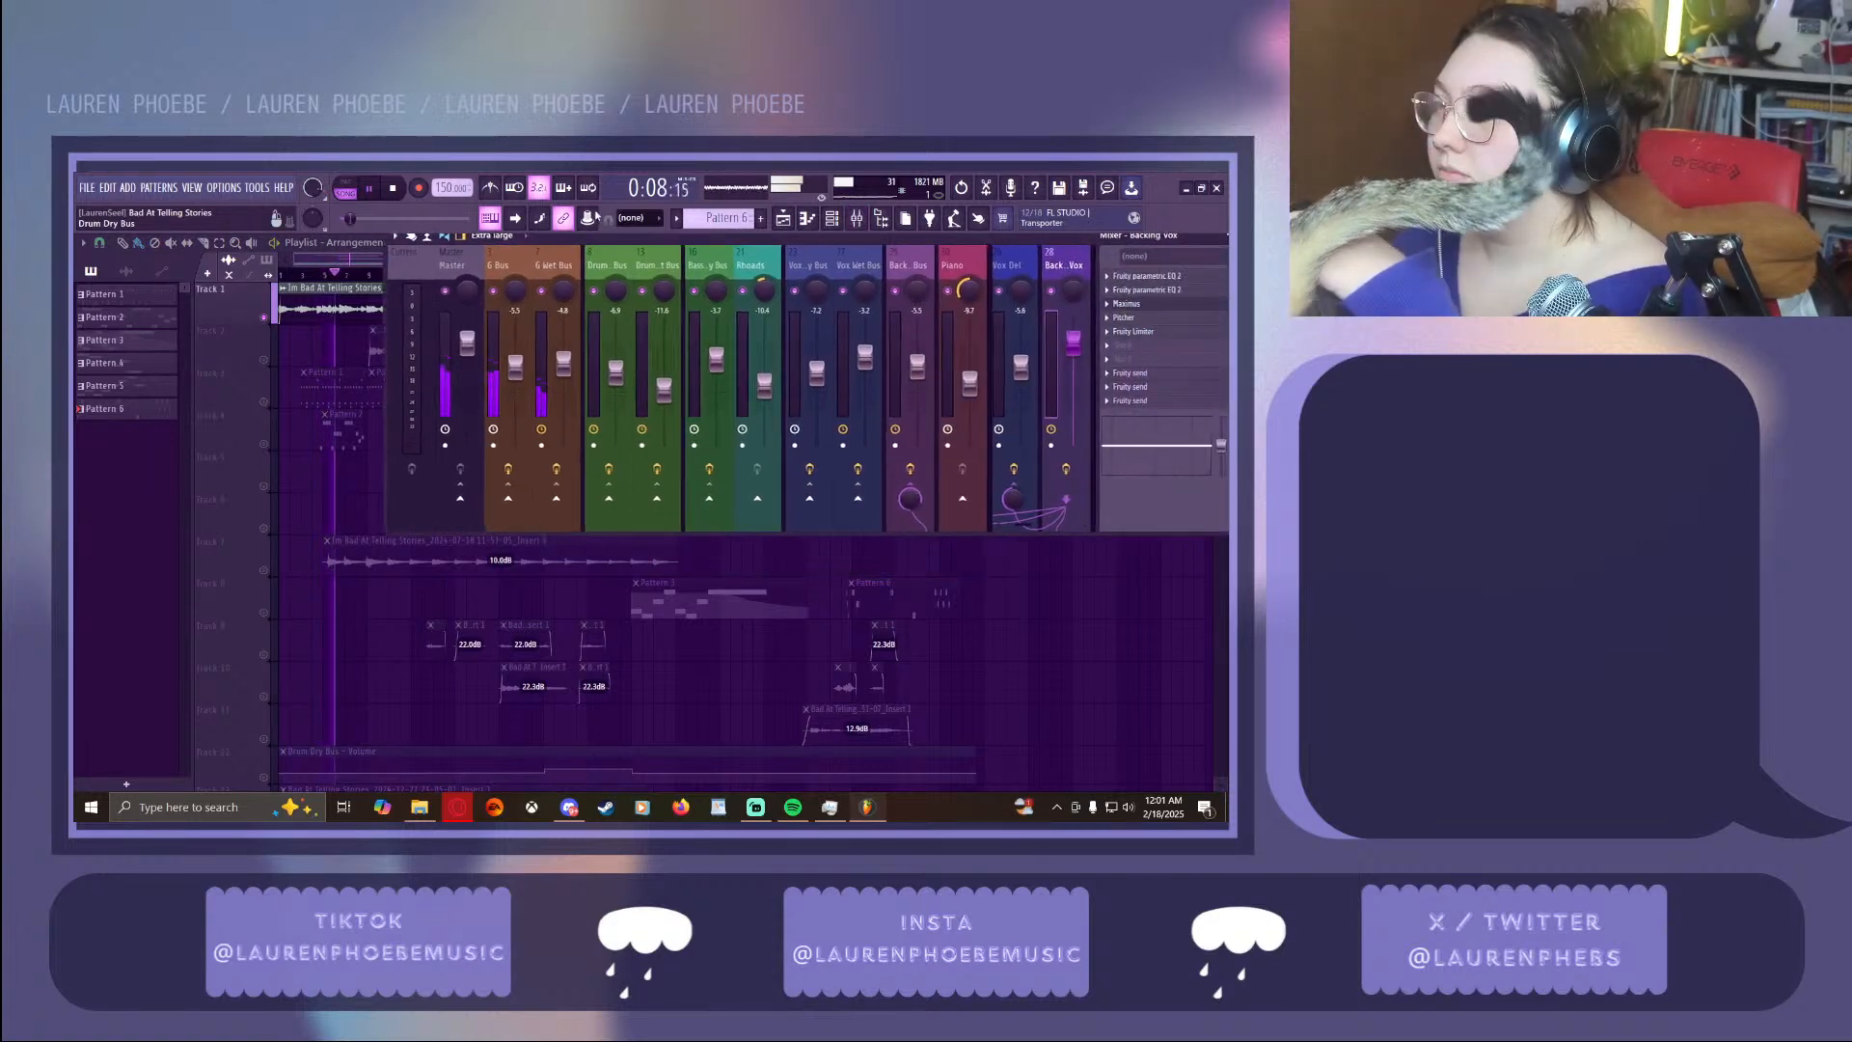
{"action": "left_click_drag", "start_coordinate": [1092, 240], "coordinate": [782, 278]}
{"action": "left_click", "coordinate": [934, 279]}
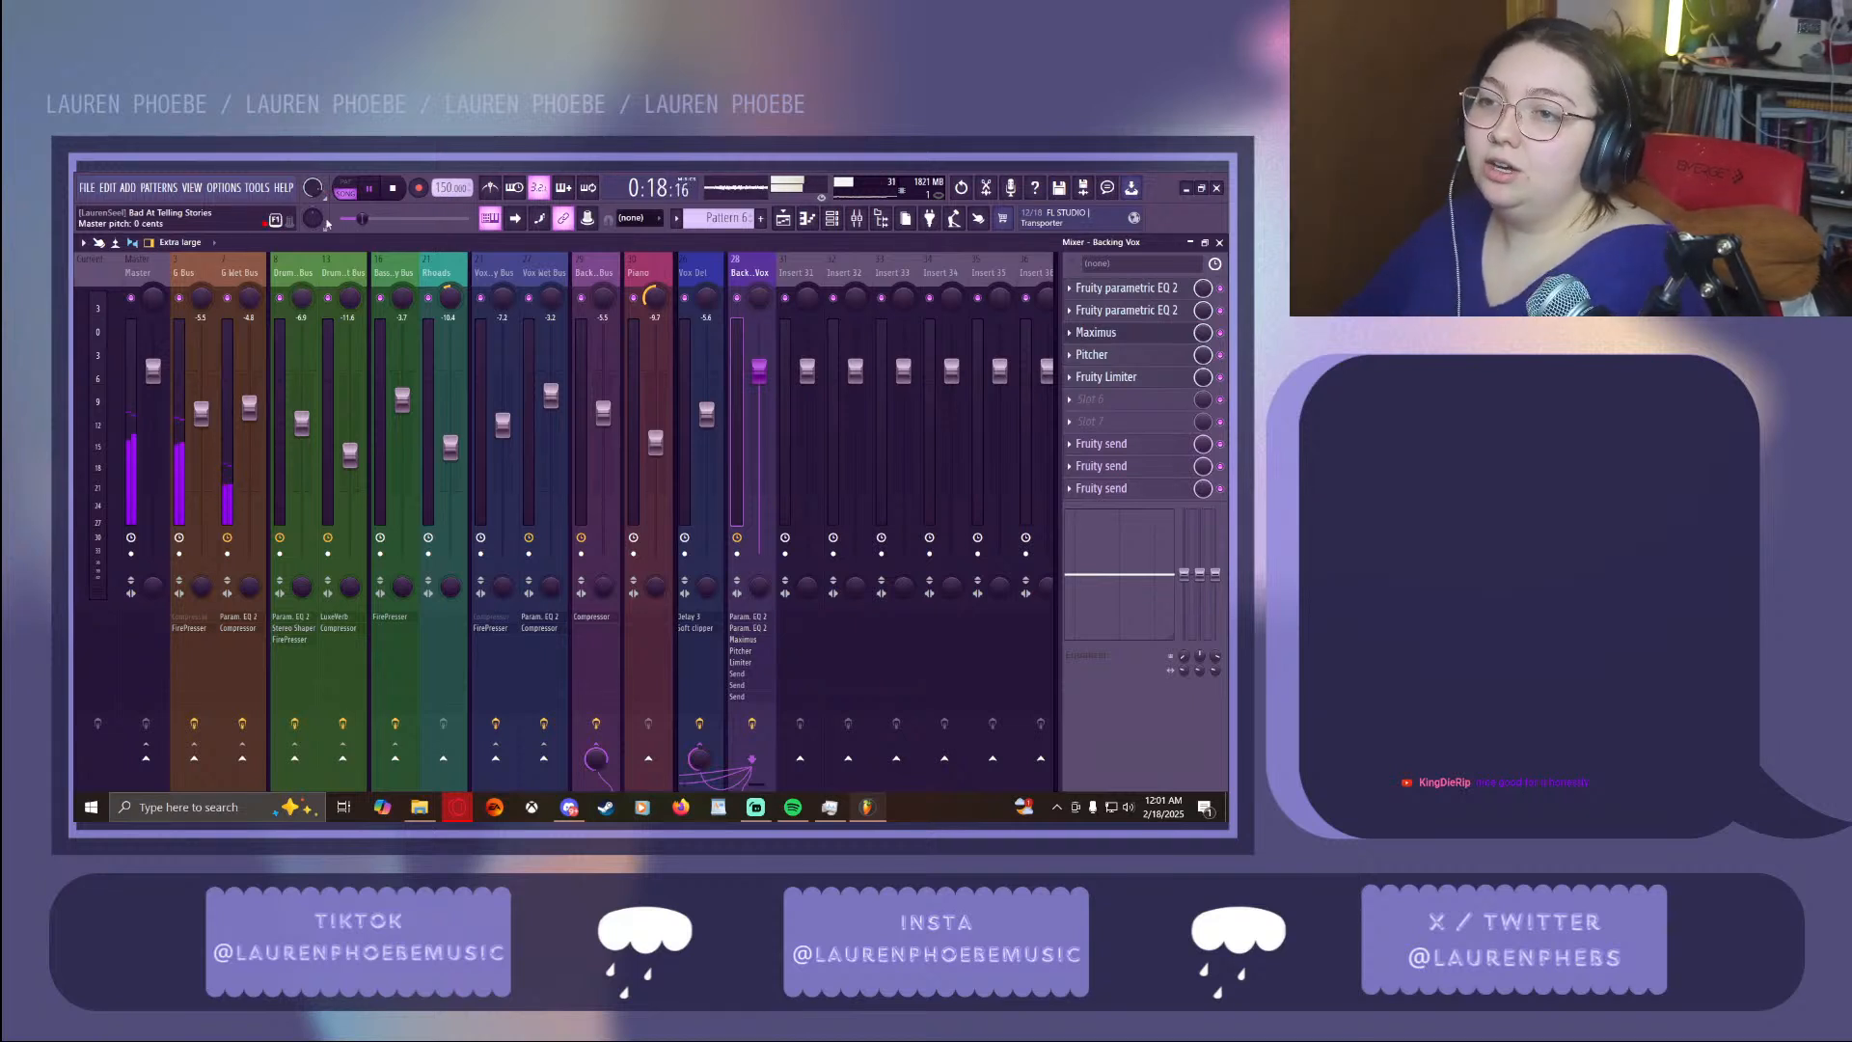
{"action": "left_click", "coordinate": [368, 188]}
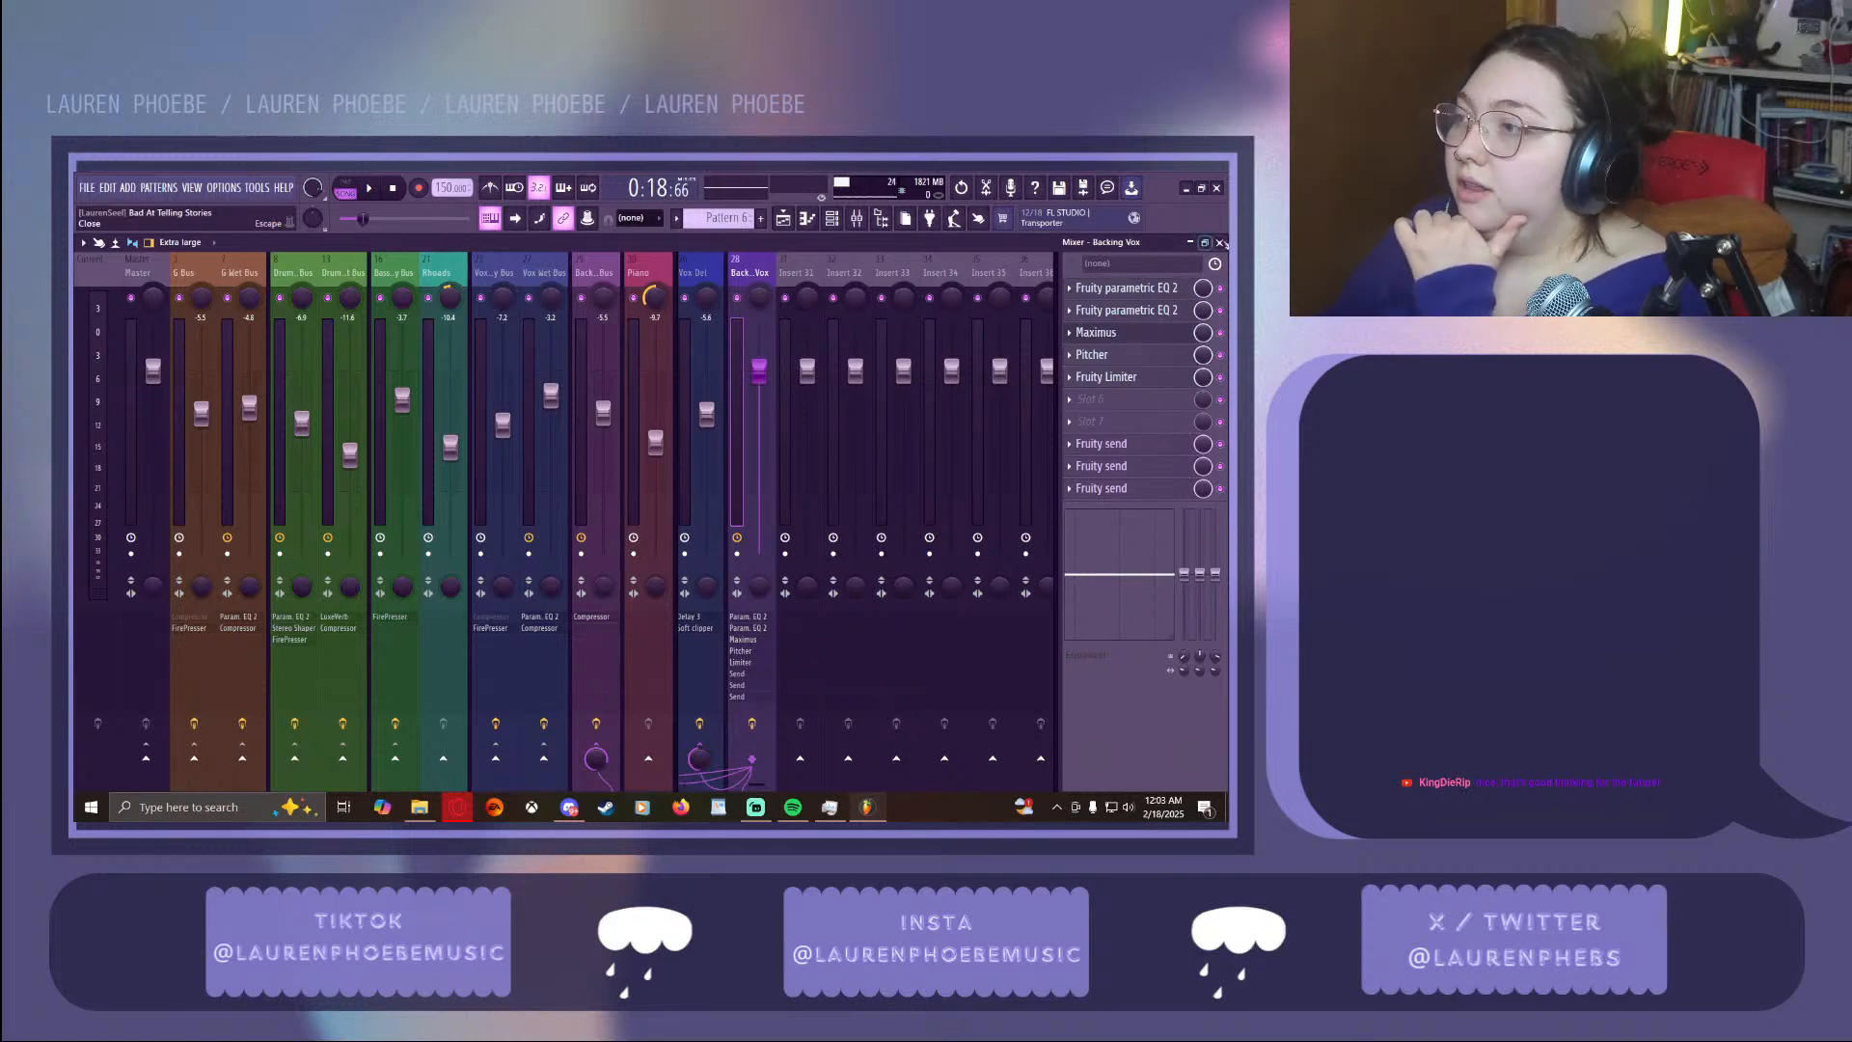
Resume playback of Track 1, select the Main Guitar track in the maximized mixer and pause playback
{"action": "left_click", "coordinate": [1192, 243]}
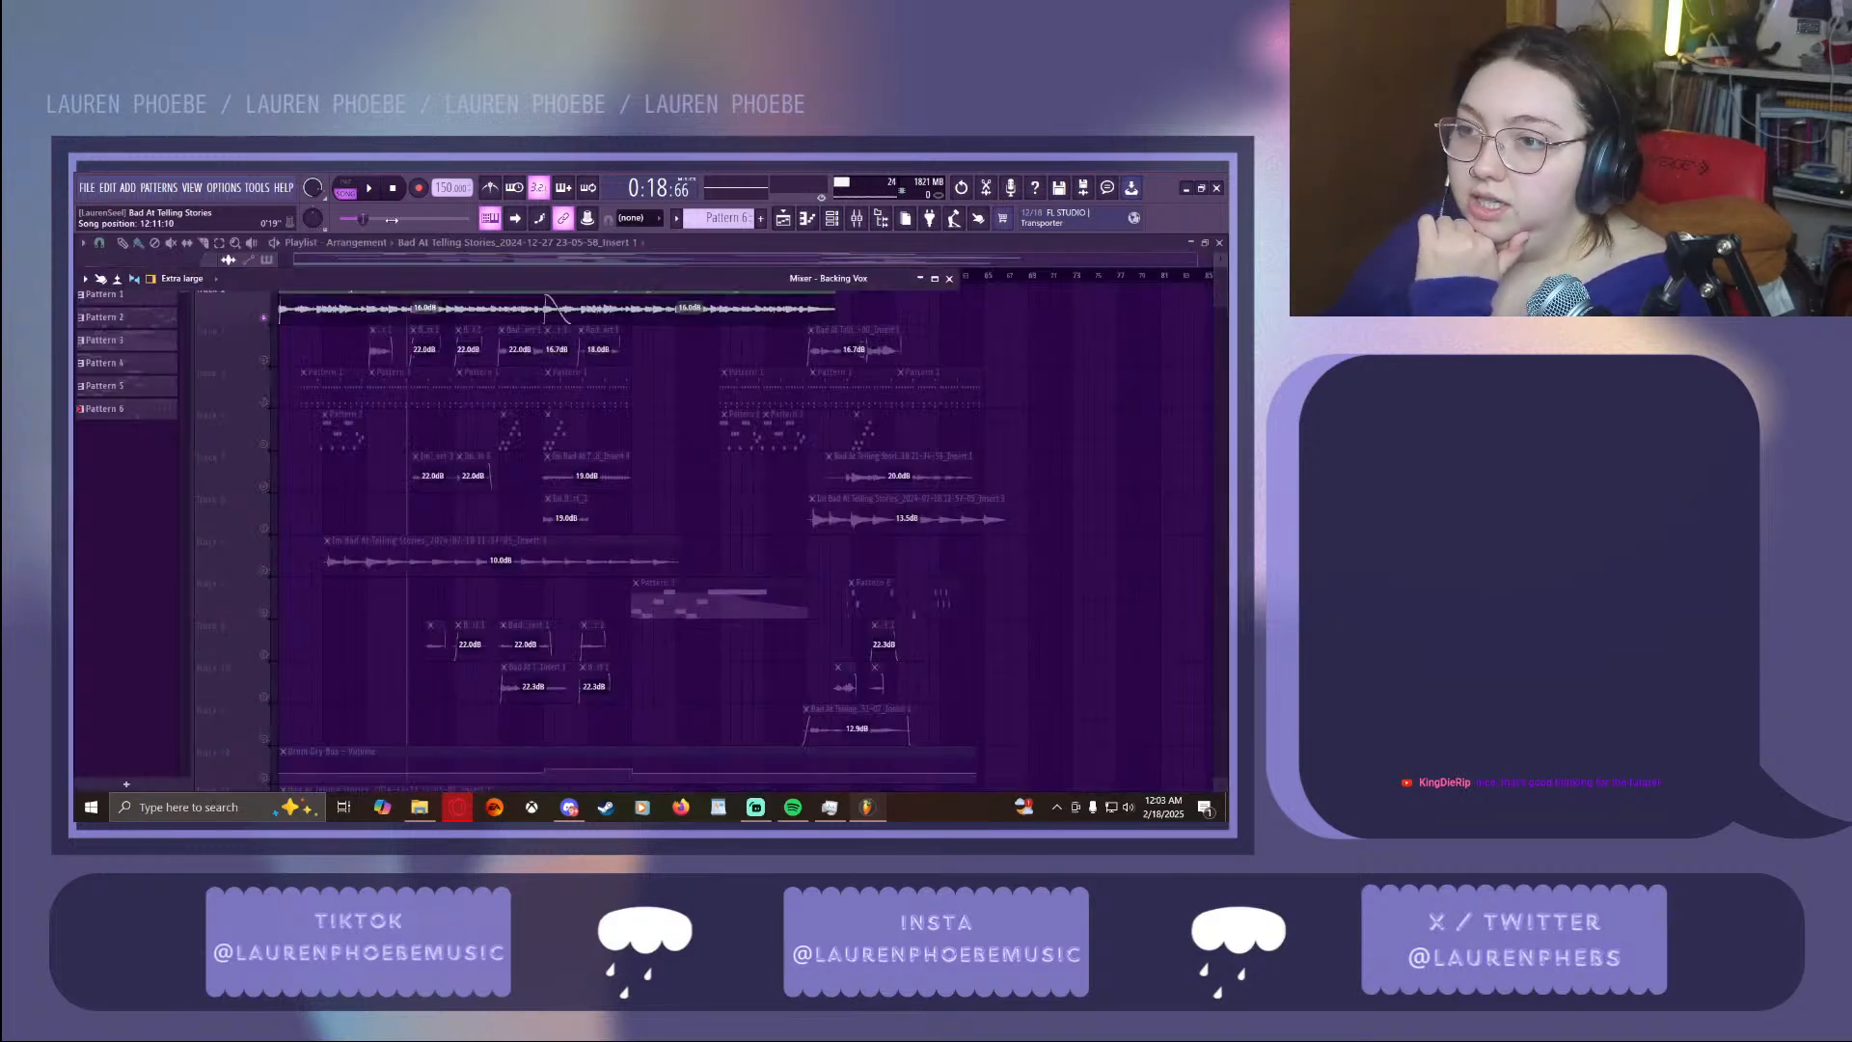
{"action": "key", "text": "space"}
{"action": "left_click", "coordinate": [935, 278]}
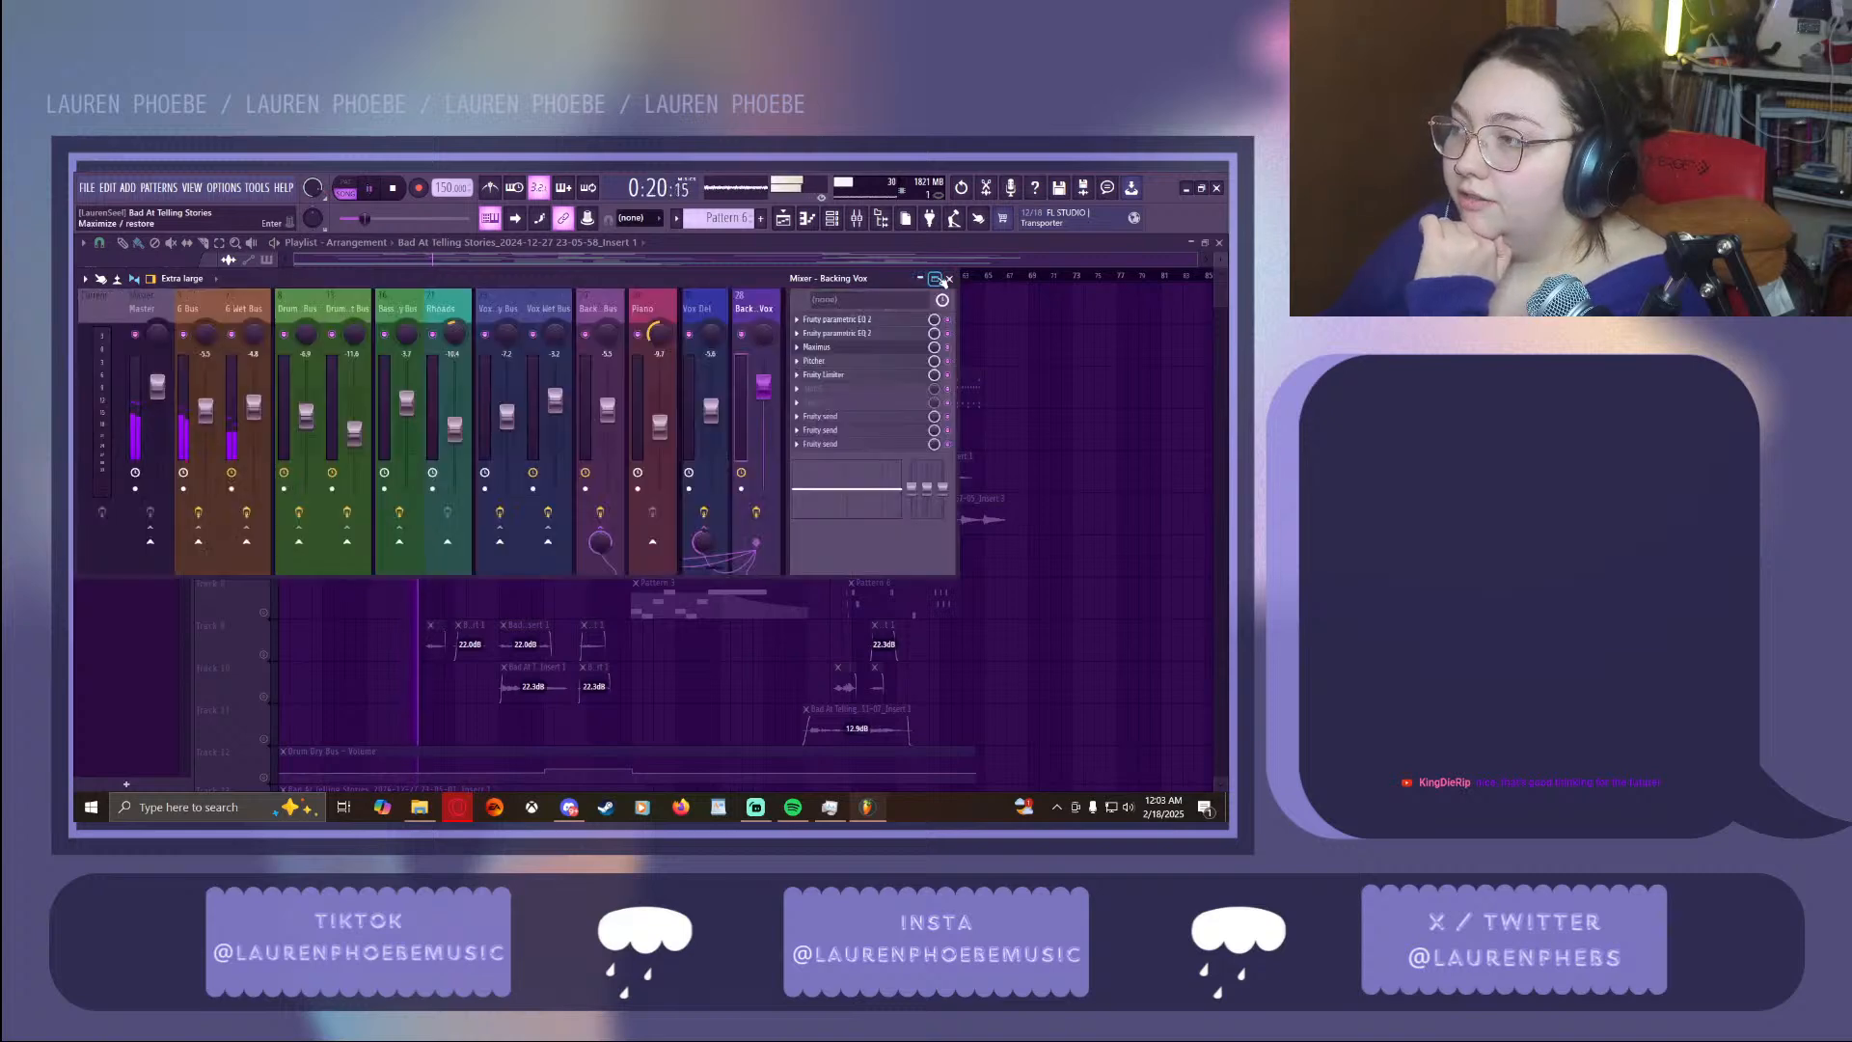
{"action": "left_click", "coordinate": [935, 278]}
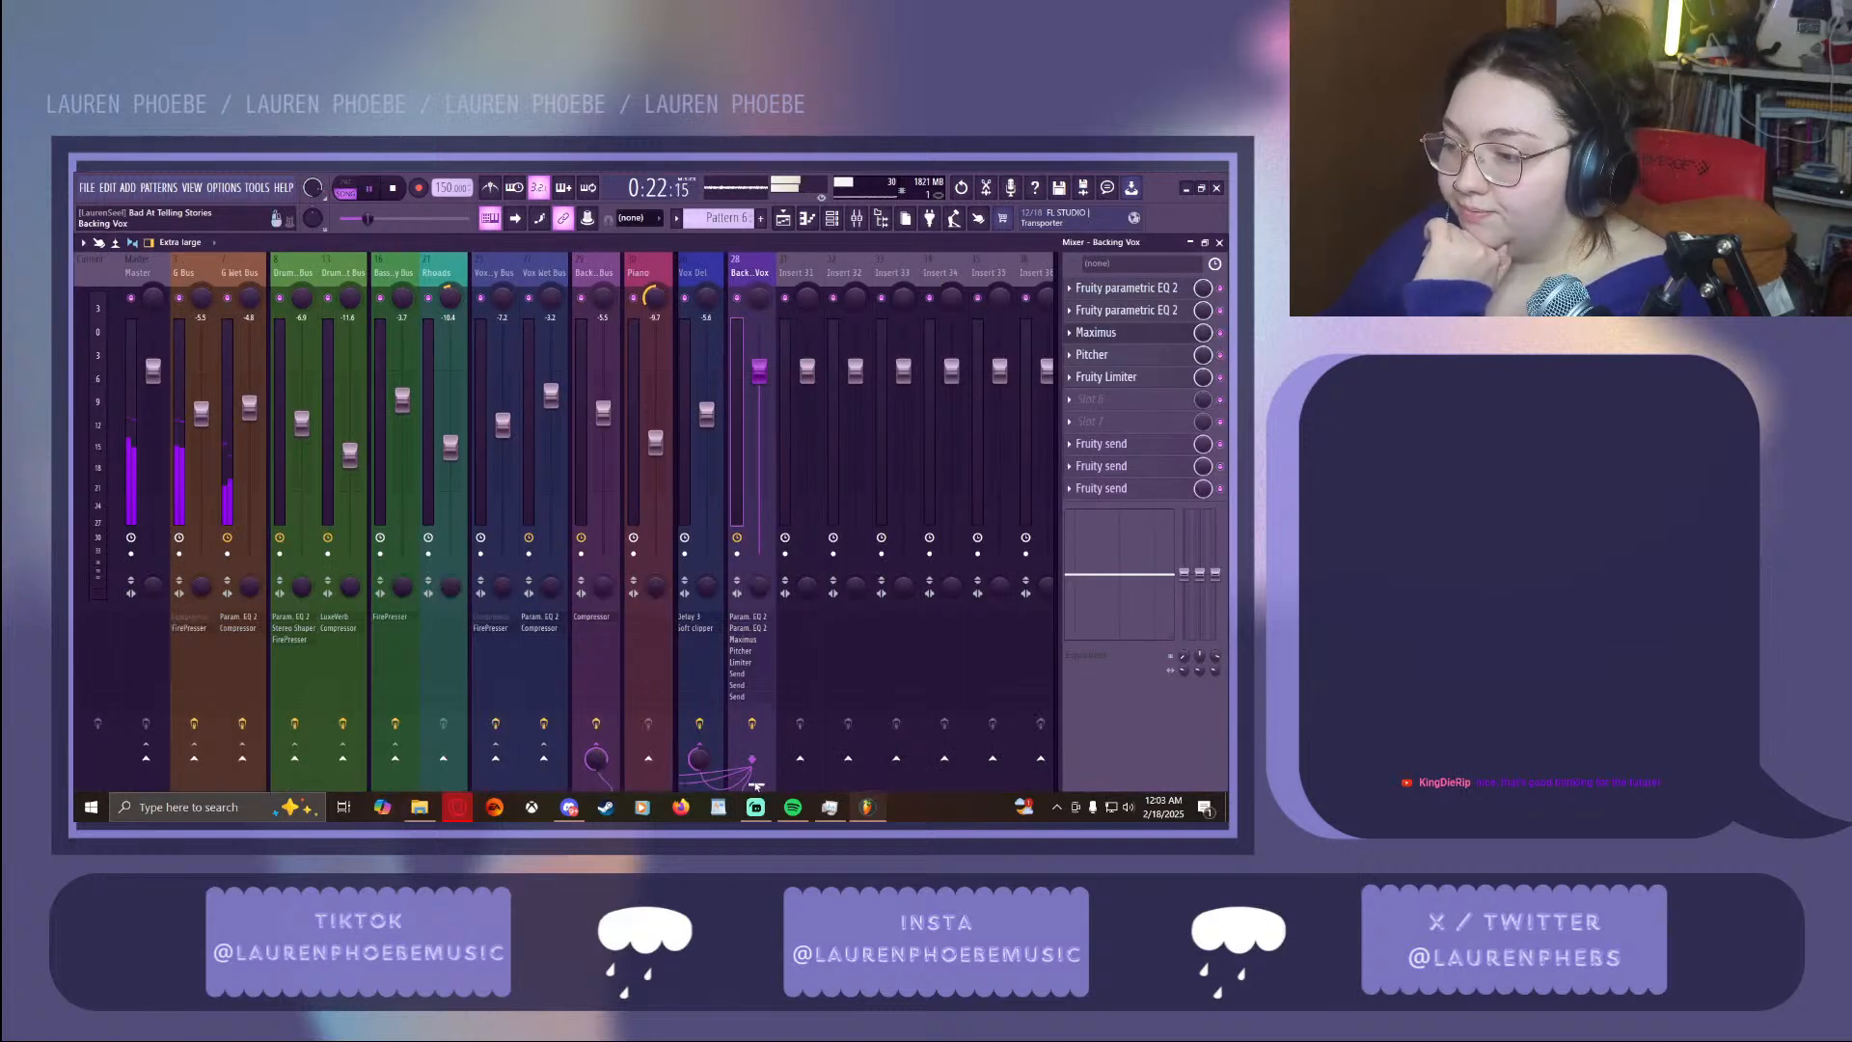
{"action": "scroll", "coordinate": [712, 785], "scroll_direction": "up", "scroll_amount": 5}
{"action": "scroll", "coordinate": [712, 785], "scroll_direction": "up", "scroll_amount": 6}
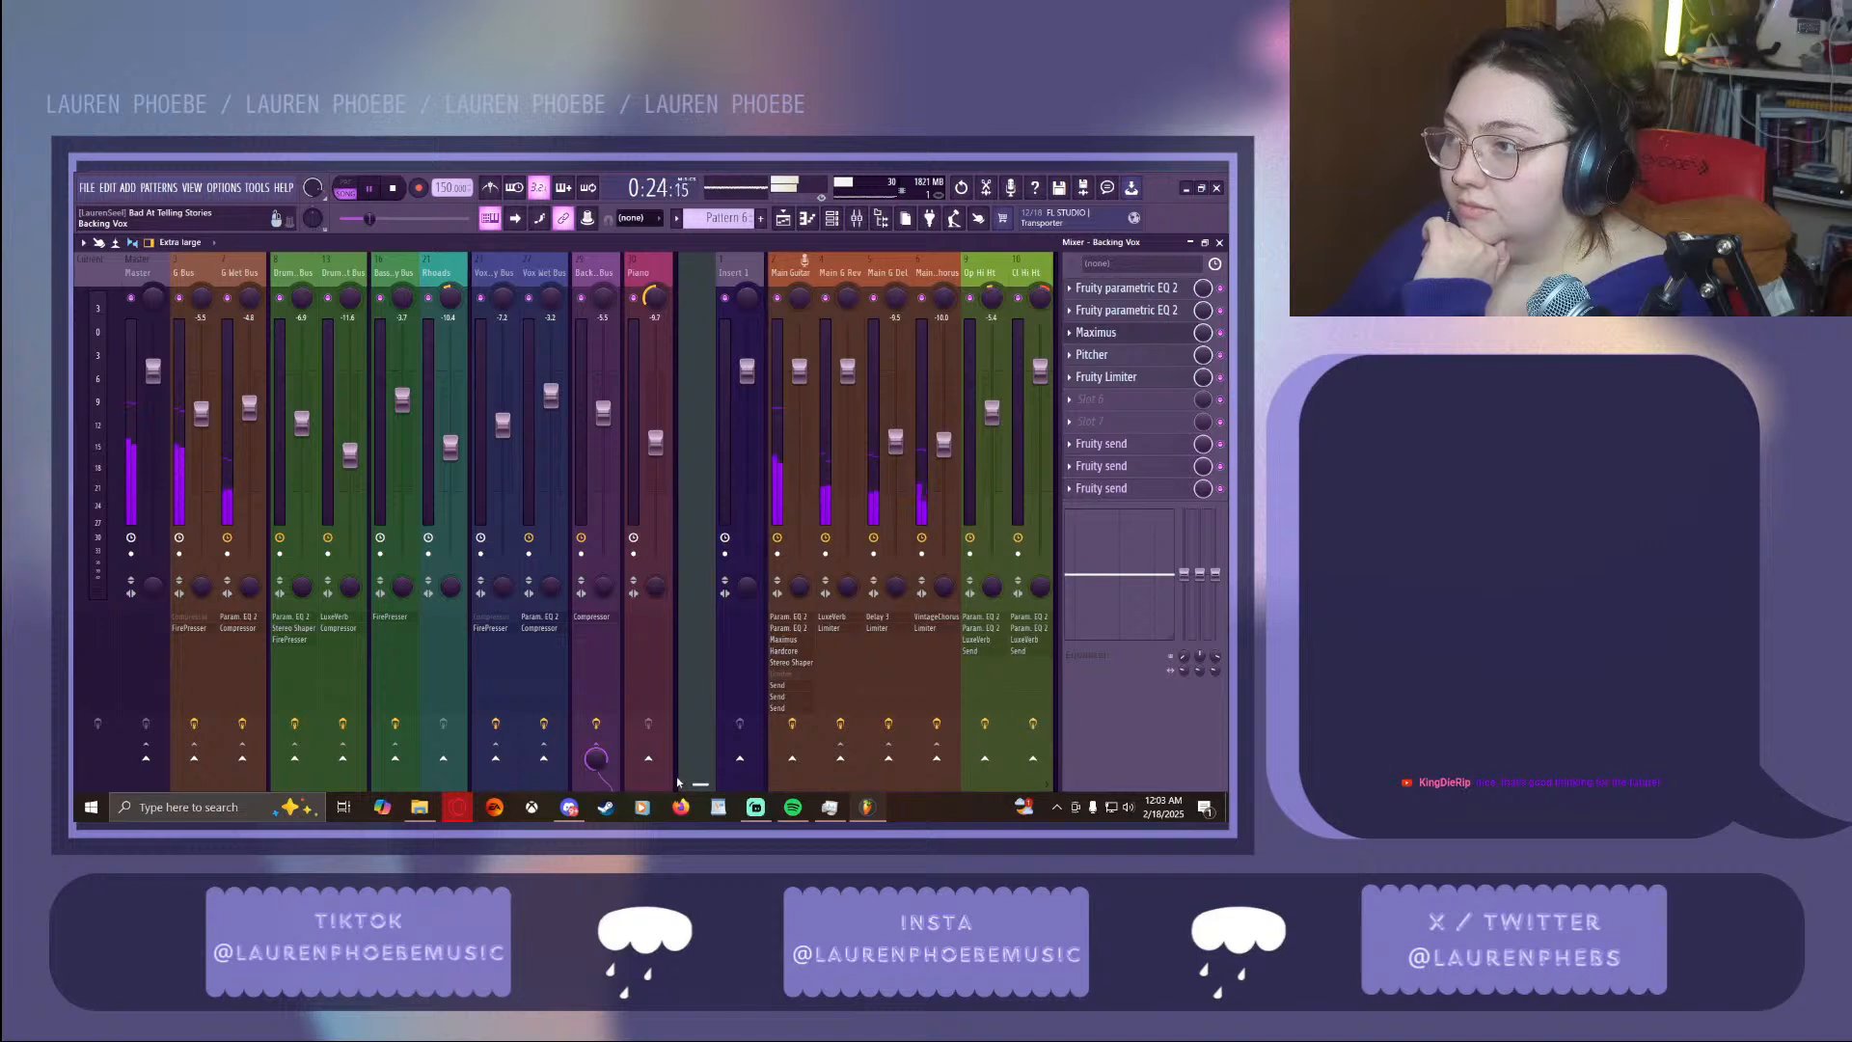
{"action": "left_click", "coordinate": [767, 262]}
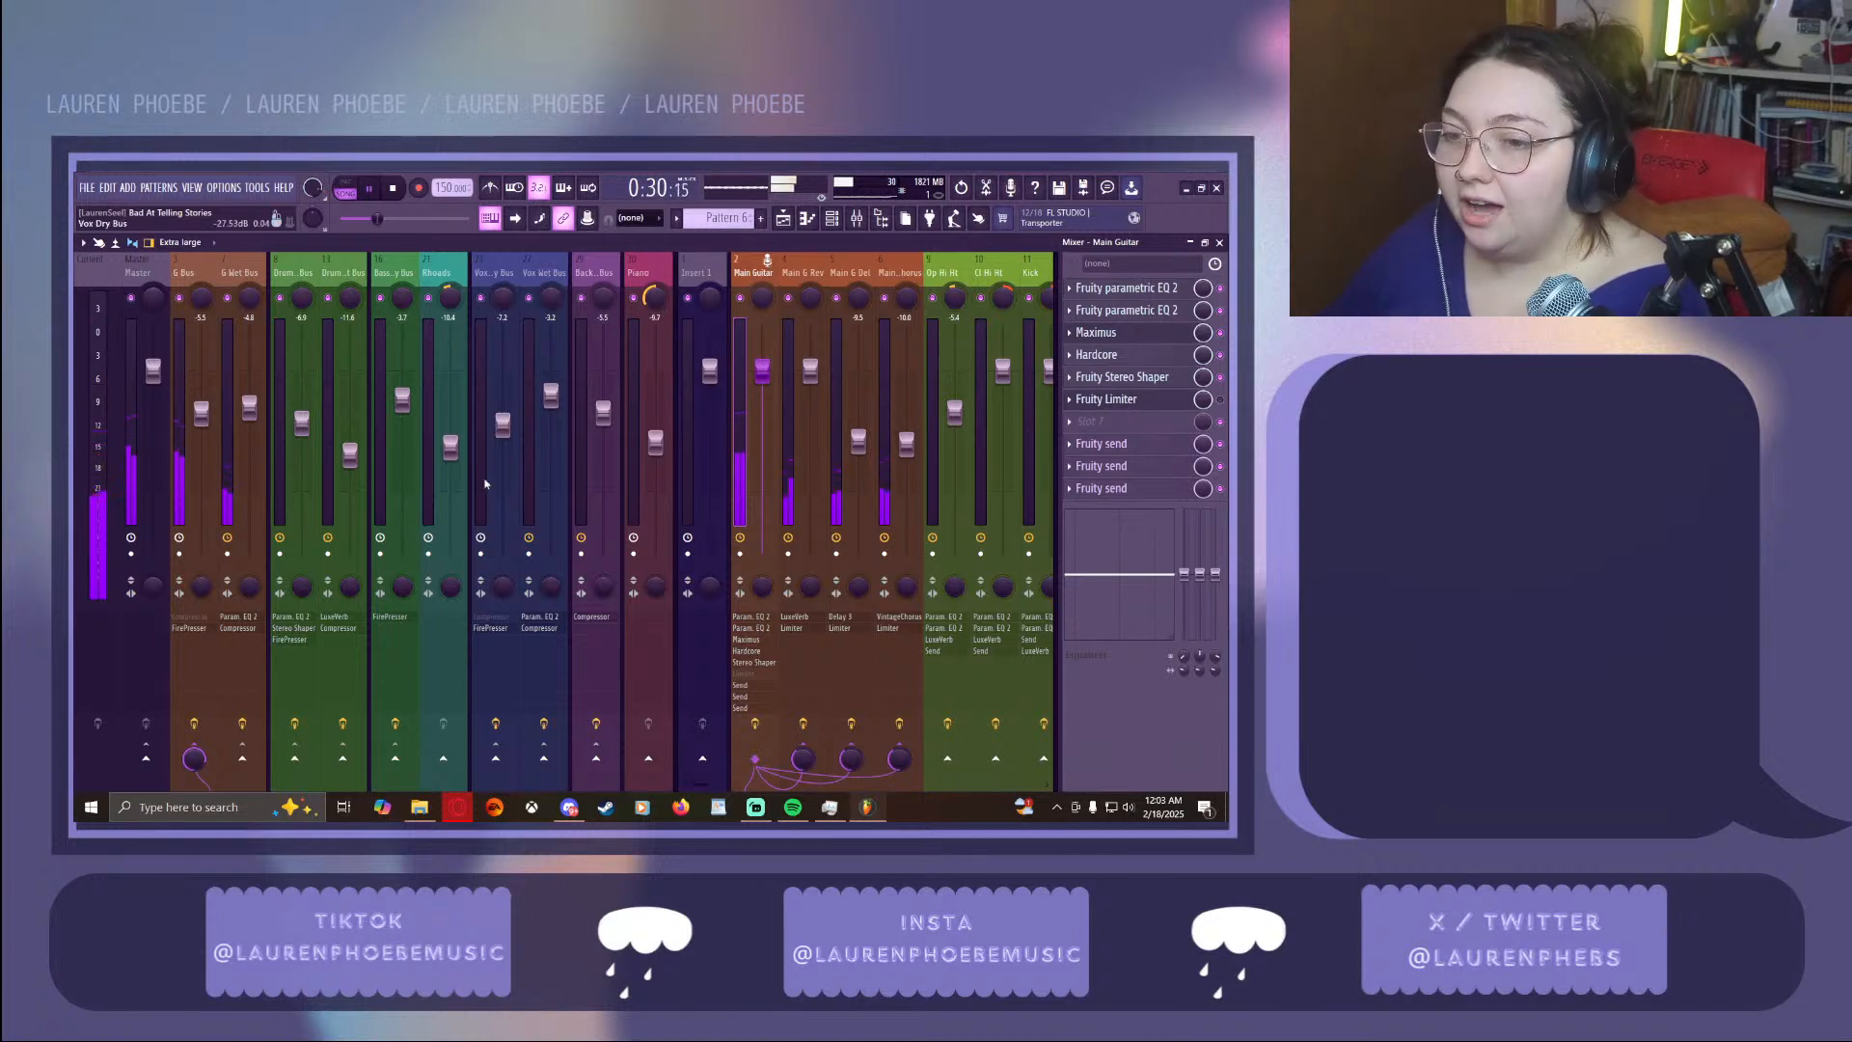
{"action": "left_click", "coordinate": [371, 191]}
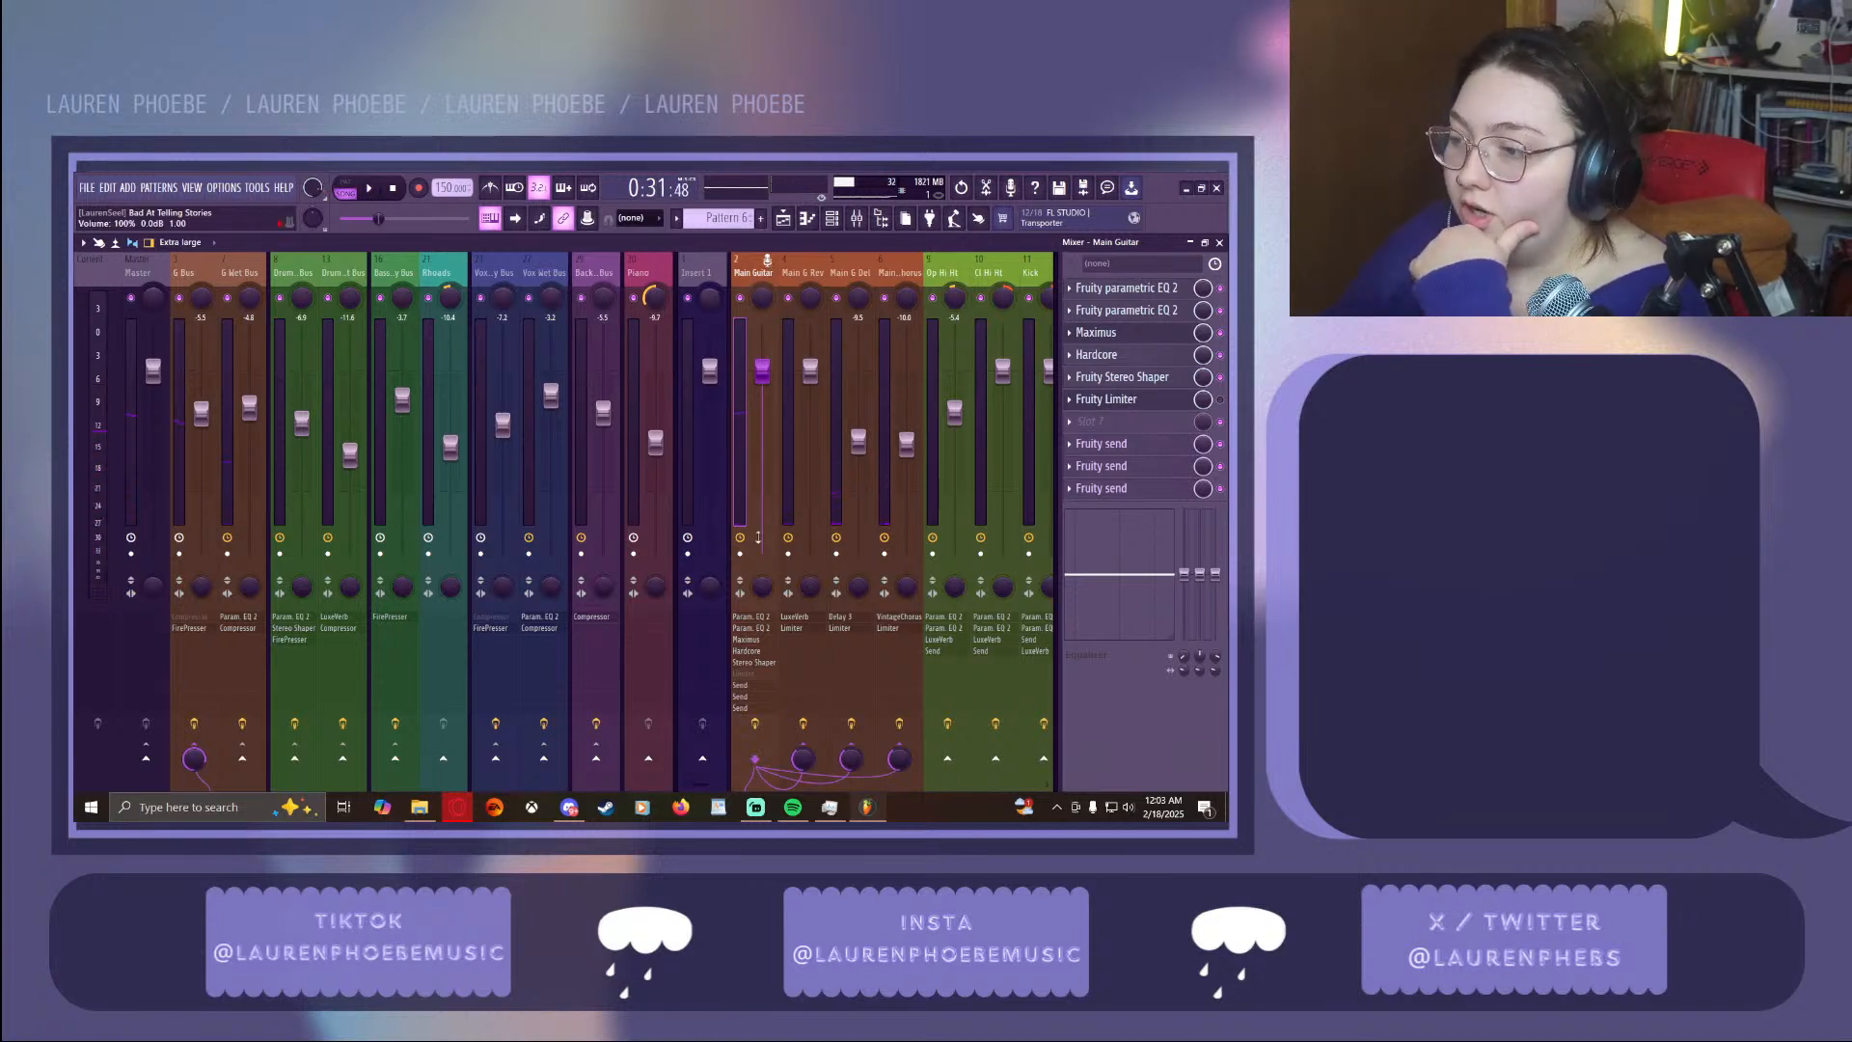
Examine the curves and bands of the two Fruity parametric EQ 2 effects on the Main Guitar track
{"action": "left_click", "coordinate": [1119, 287]}
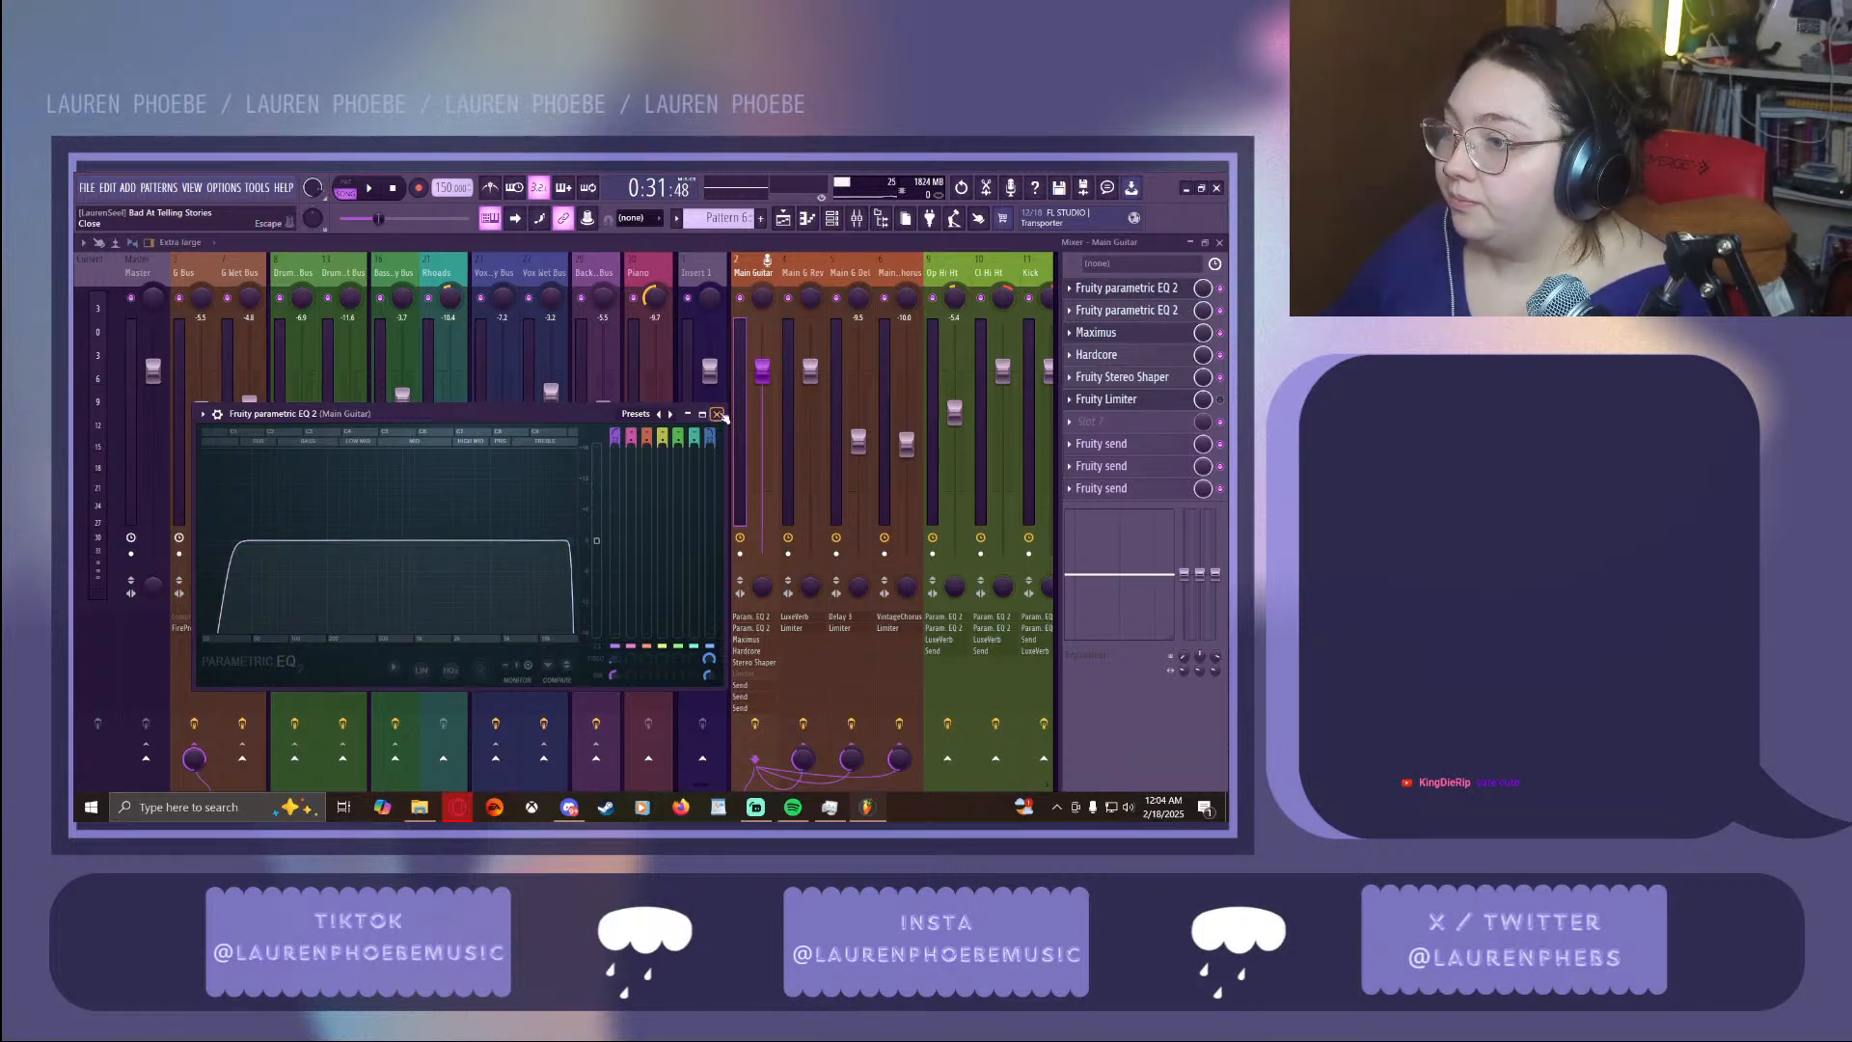
{"action": "key", "text": "Escape"}
{"action": "left_click", "coordinate": [1193, 312]}
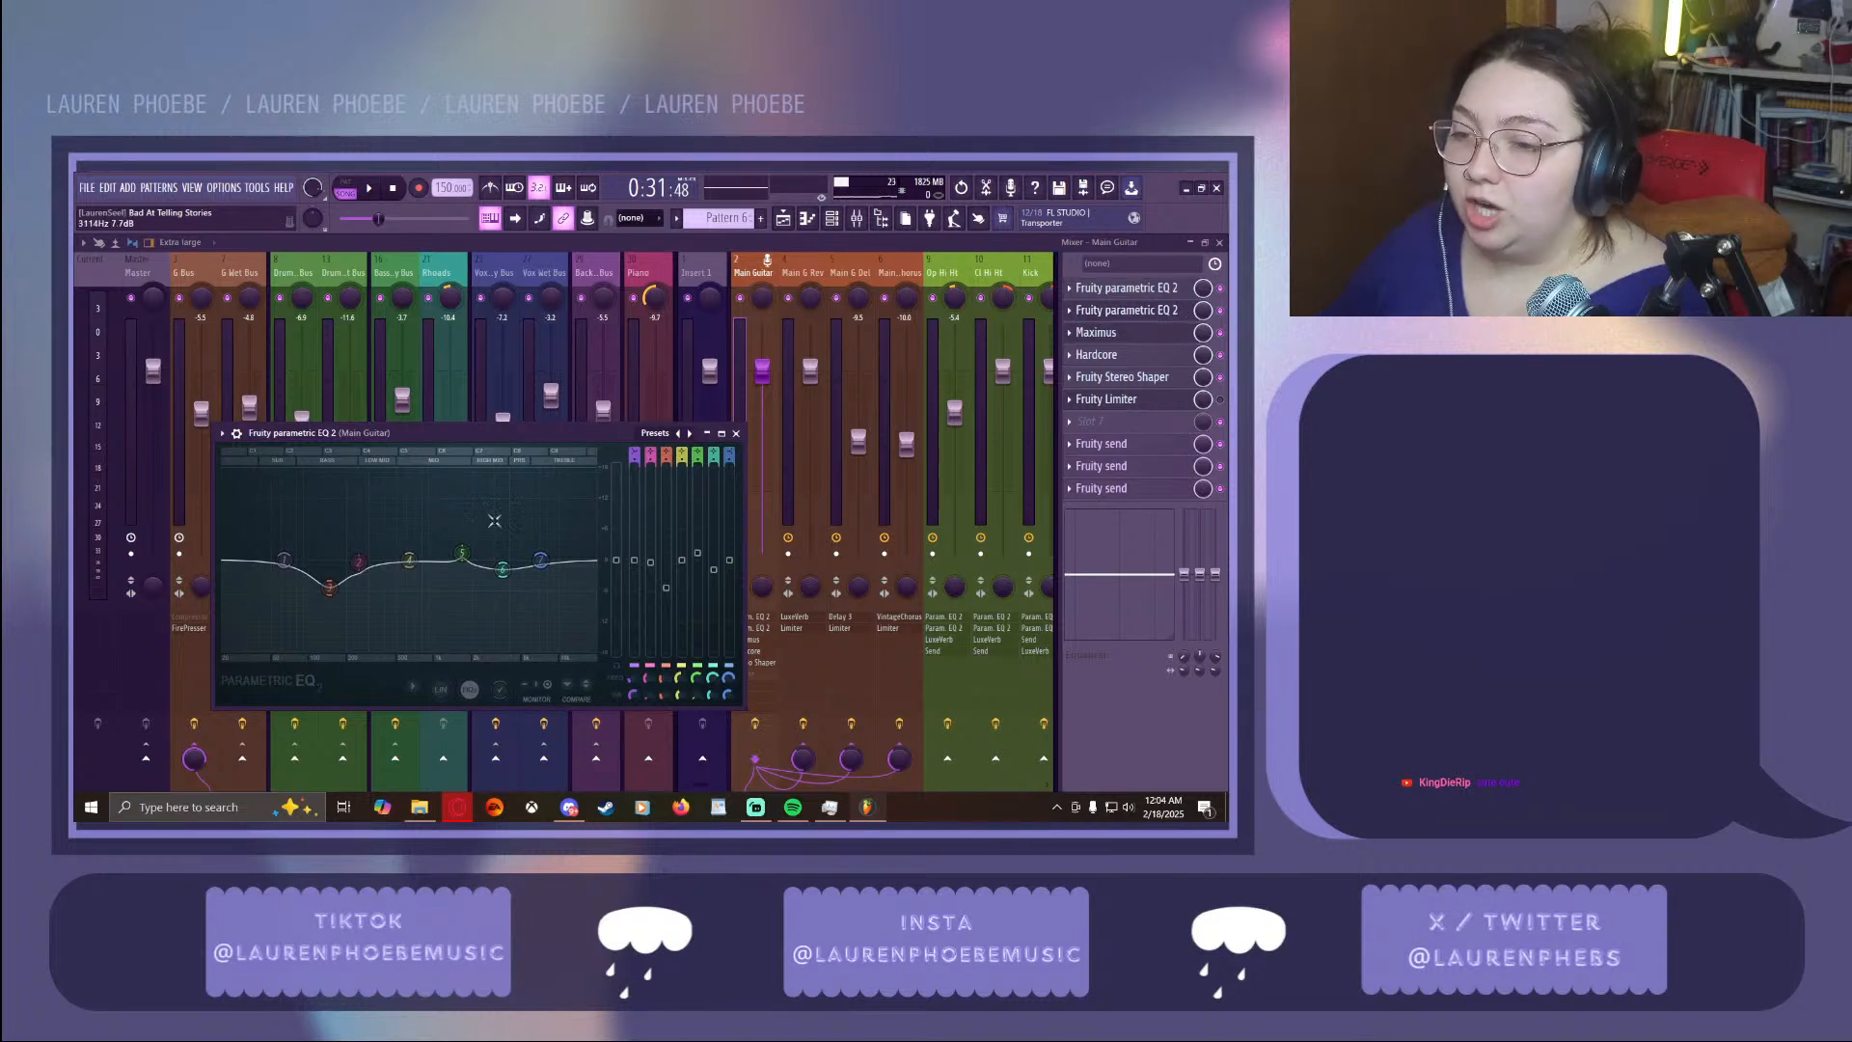
{"action": "mouse_move", "coordinate": [326, 593]}
{"action": "left_mouse_down"}
{"action": "mouse_move", "coordinate": [363, 600]}
{"action": "mouse_move", "coordinate": [339, 596]}
{"action": "left_mouse_up"}
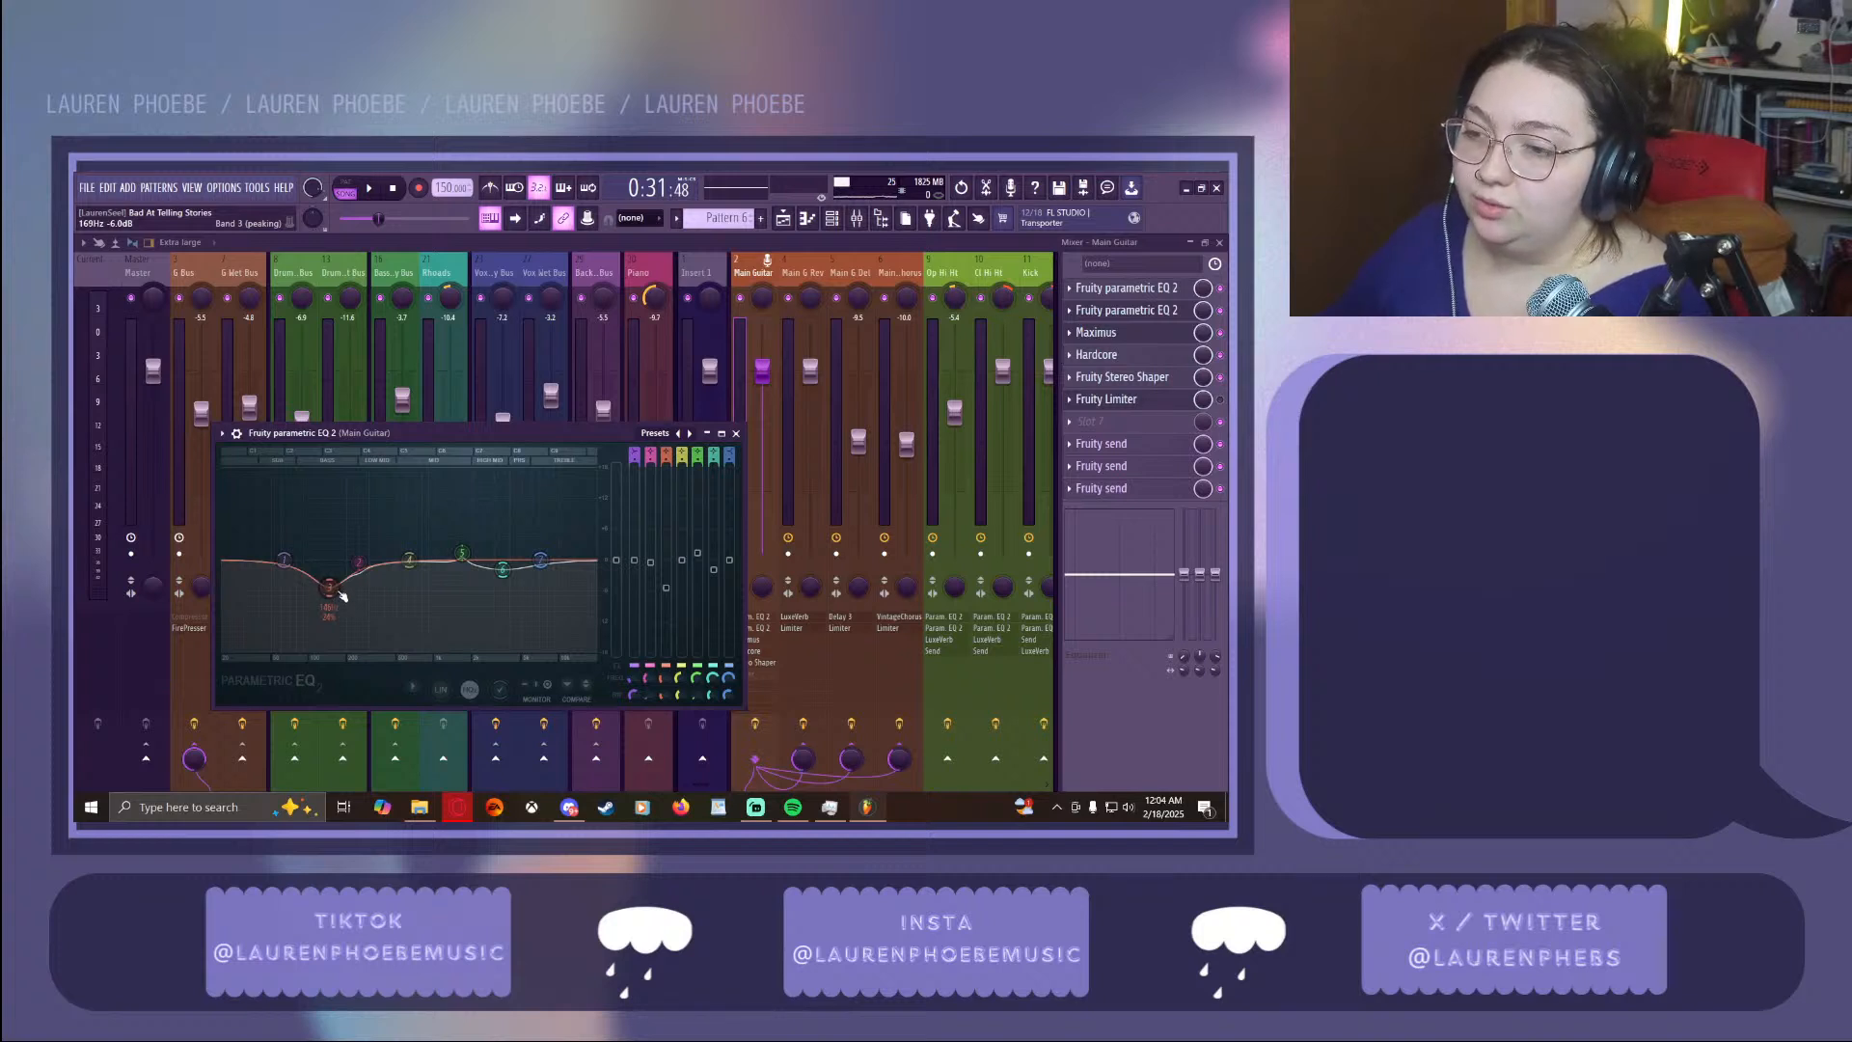
{"action": "left_click_drag", "start_coordinate": [341, 594], "coordinate": [323, 598]}
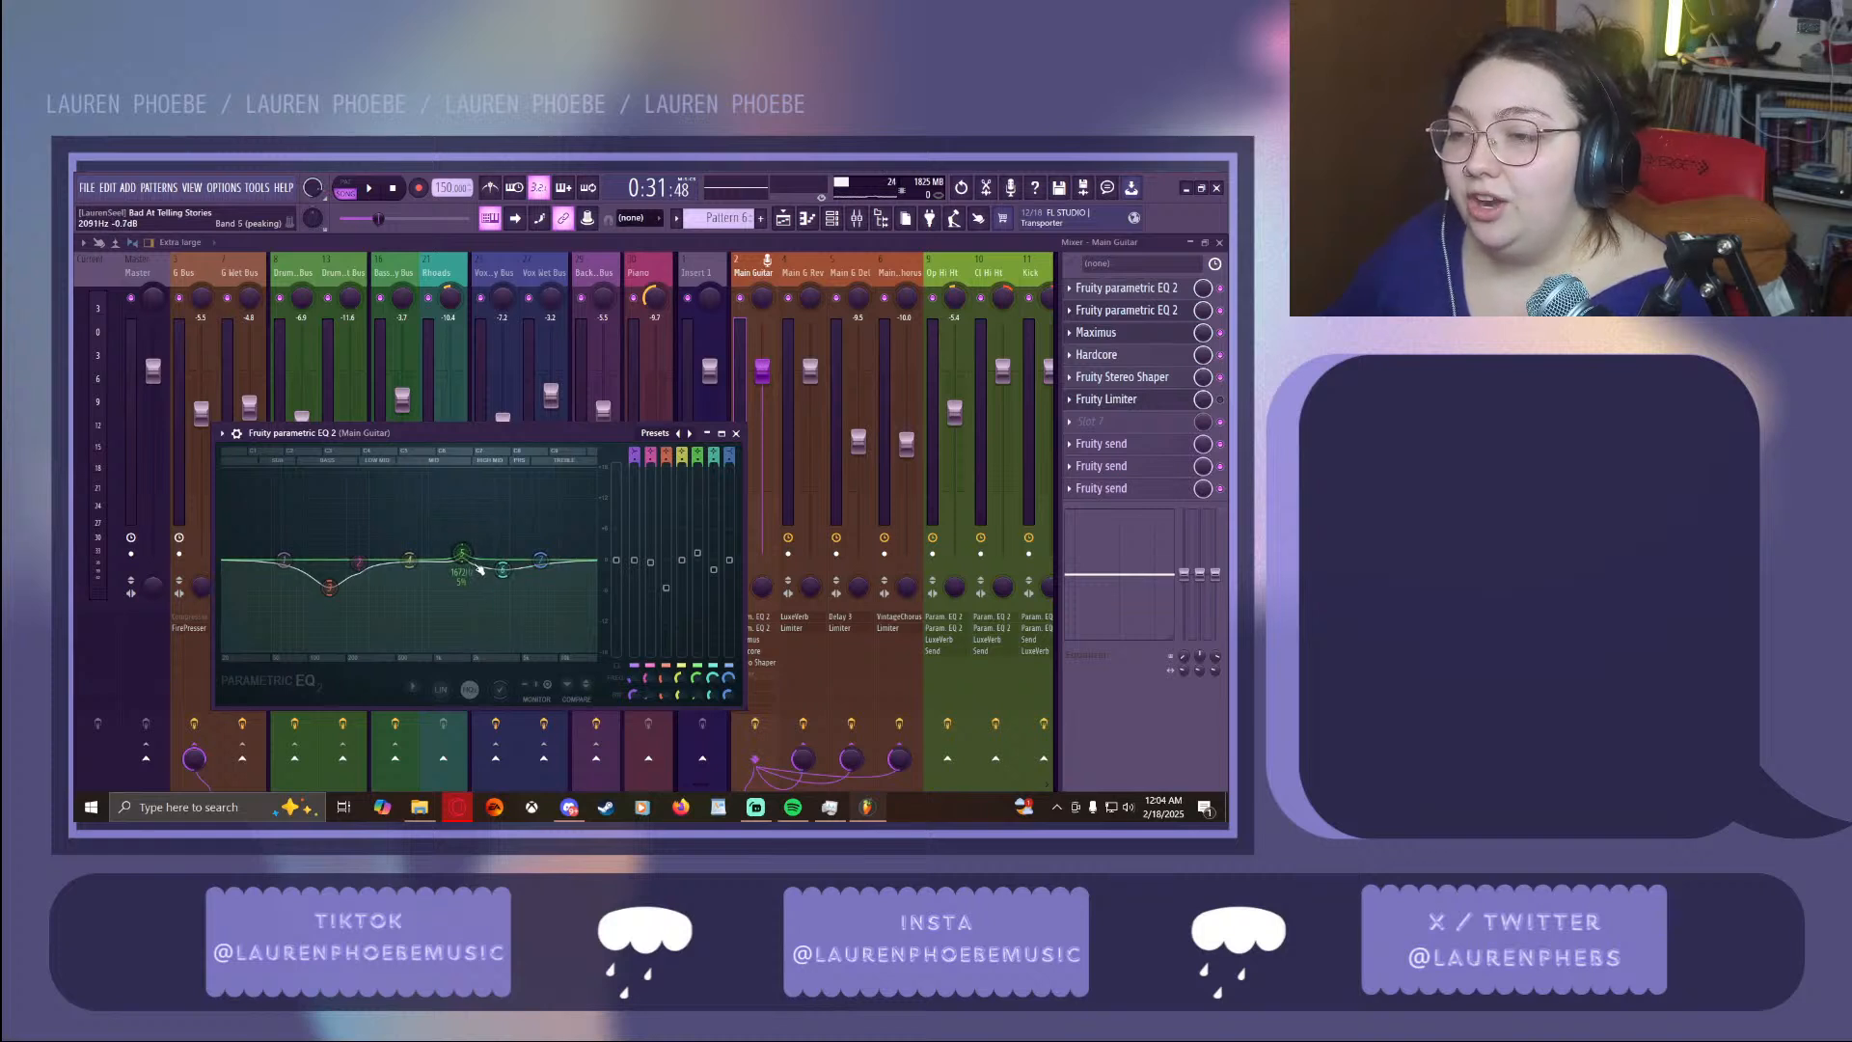
{"action": "left_click", "coordinate": [736, 433]}
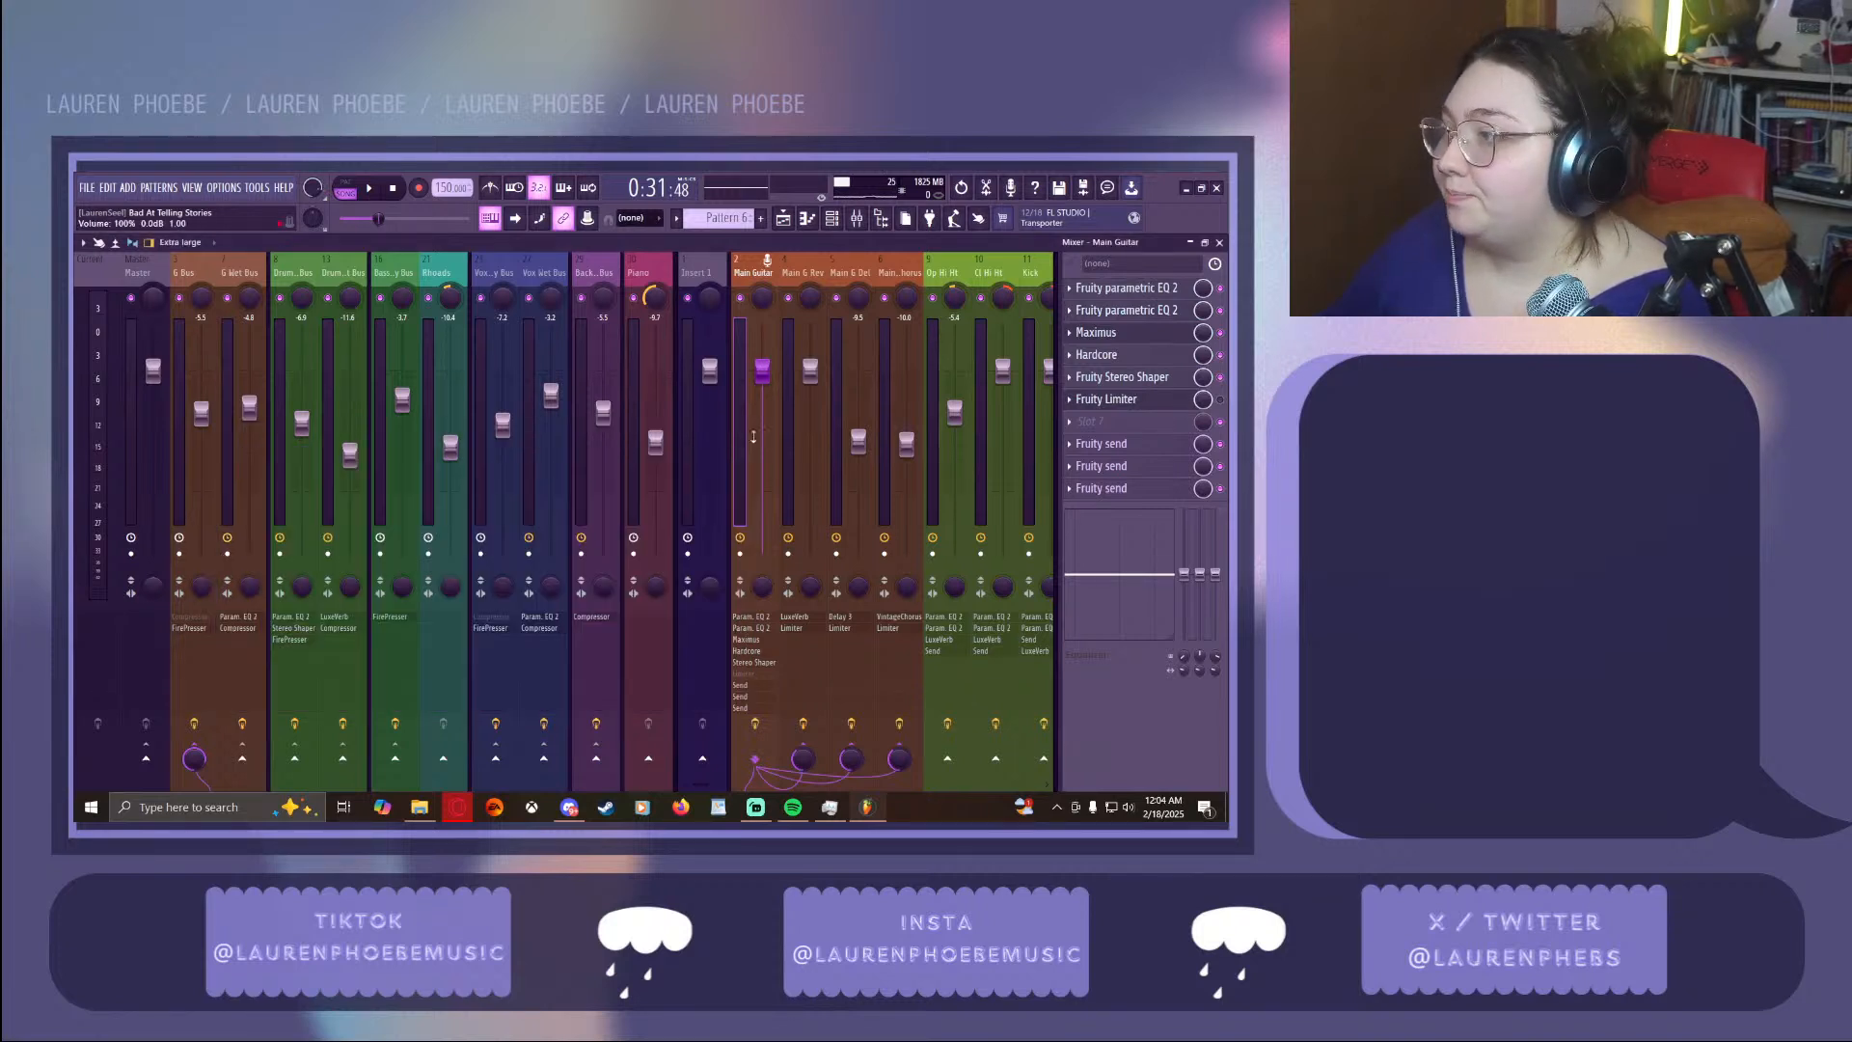
Examine the Low, Mid, High and Master band curves of the Maximus effect on the Main Guitar track
{"action": "left_click", "coordinate": [1153, 338]}
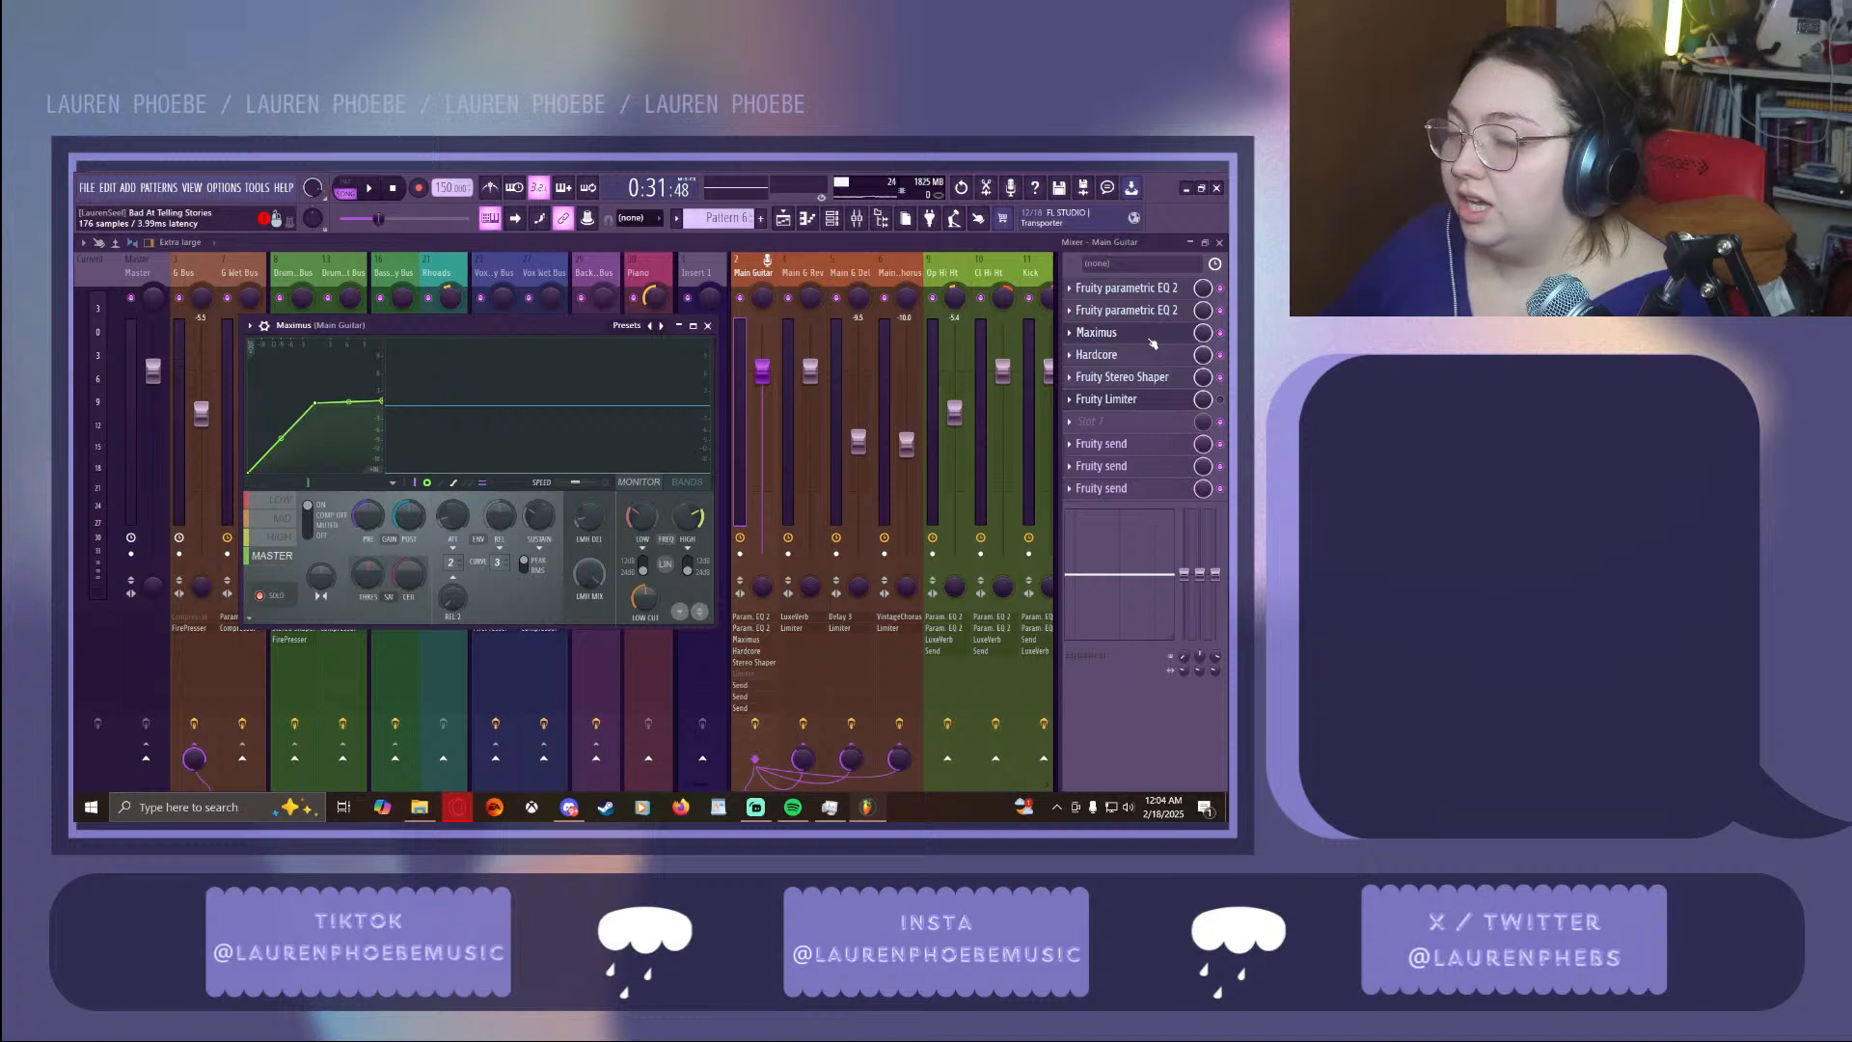
{"action": "left_click", "coordinate": [276, 525]}
{"action": "left_click", "coordinate": [279, 537]}
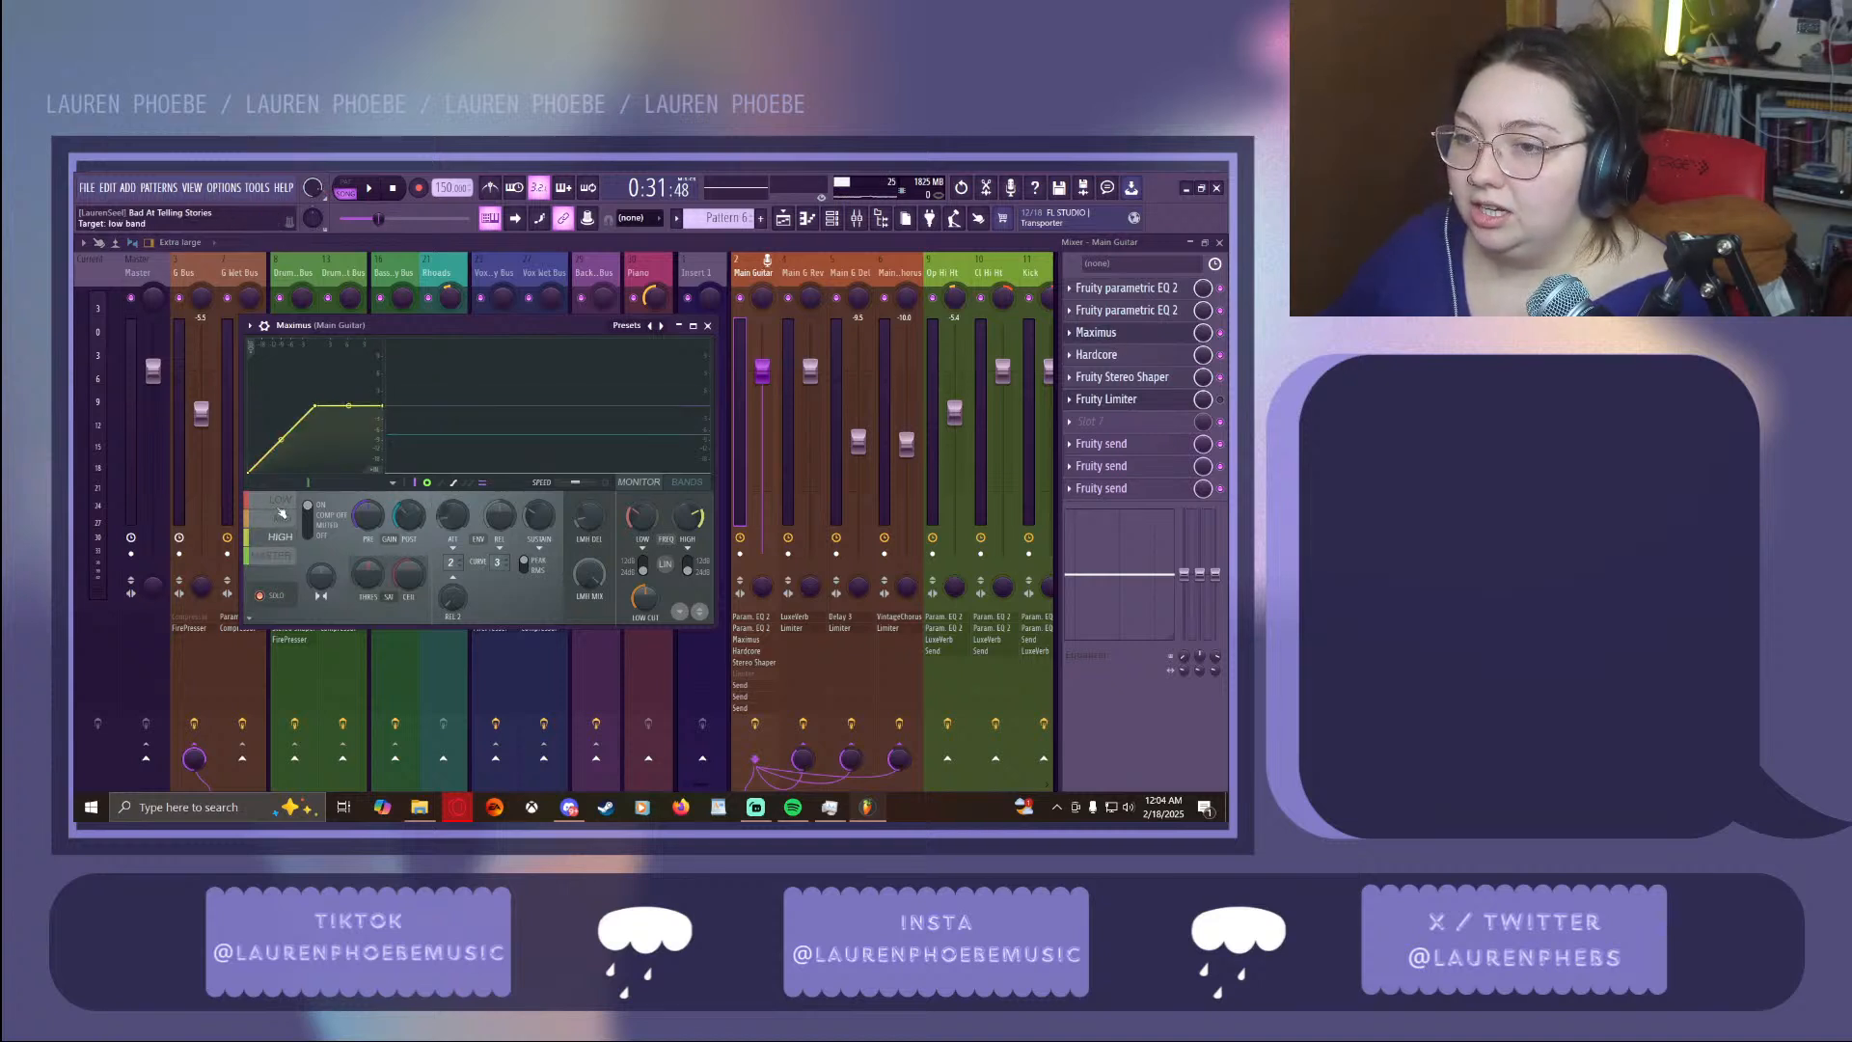
{"action": "left_click", "coordinate": [281, 501]}
{"action": "left_click", "coordinate": [284, 518]}
{"action": "left_click", "coordinate": [282, 500]}
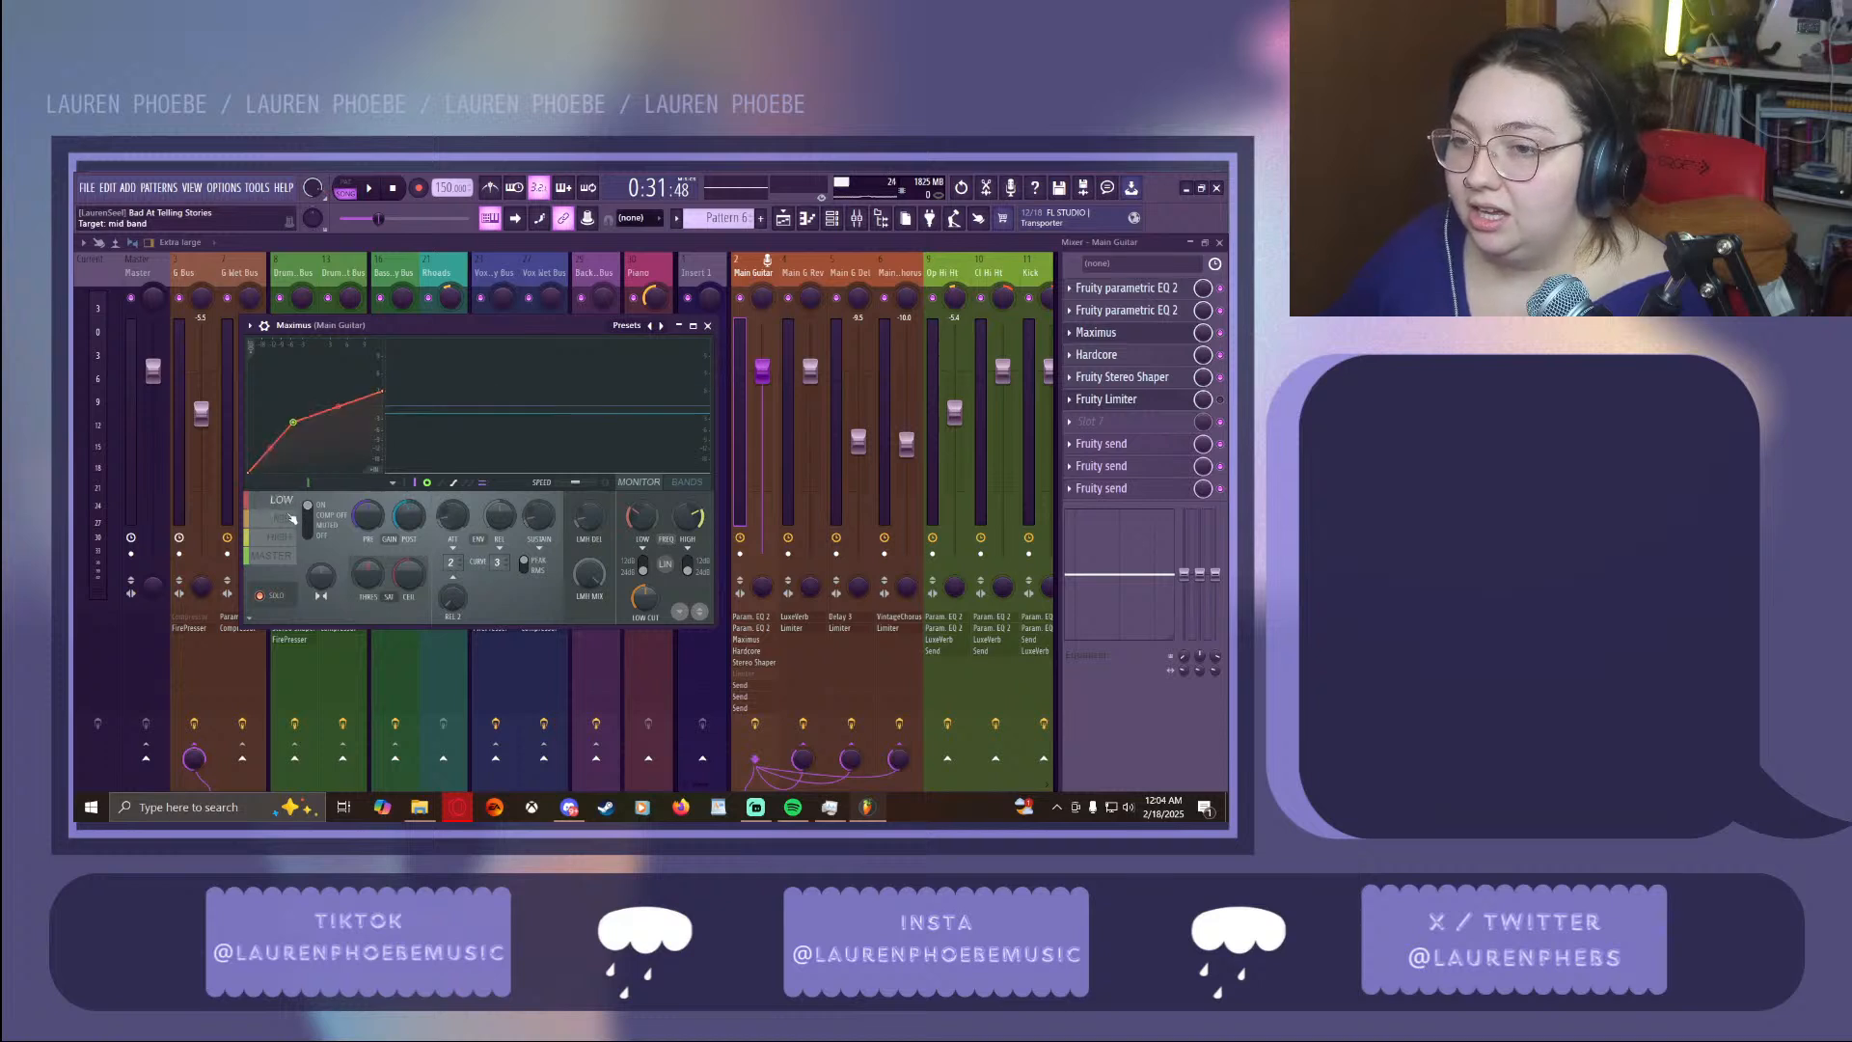
{"action": "left_click", "coordinate": [291, 518]}
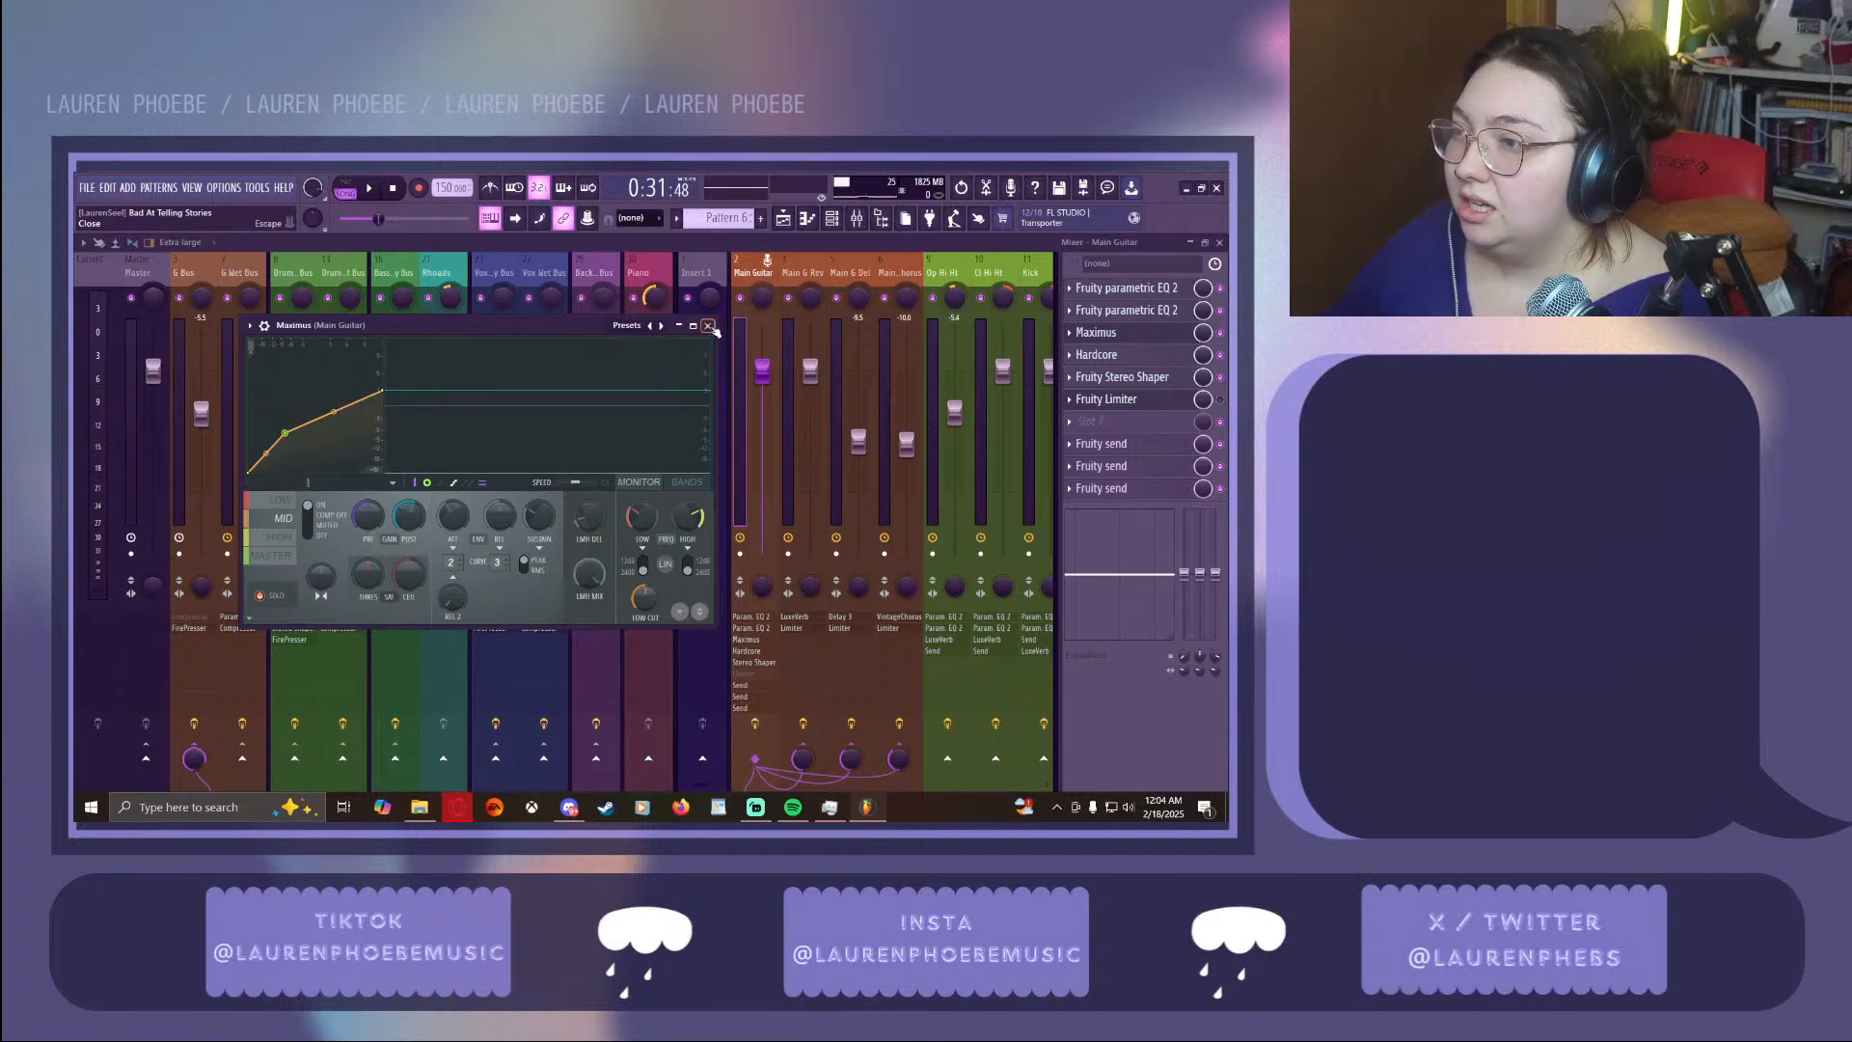
{"action": "left_click", "coordinate": [707, 325]}
Inspect the Hardcore effect's preset and noise gate pedal on the Main Guitar track, then close it
{"action": "left_click", "coordinate": [1098, 354]}
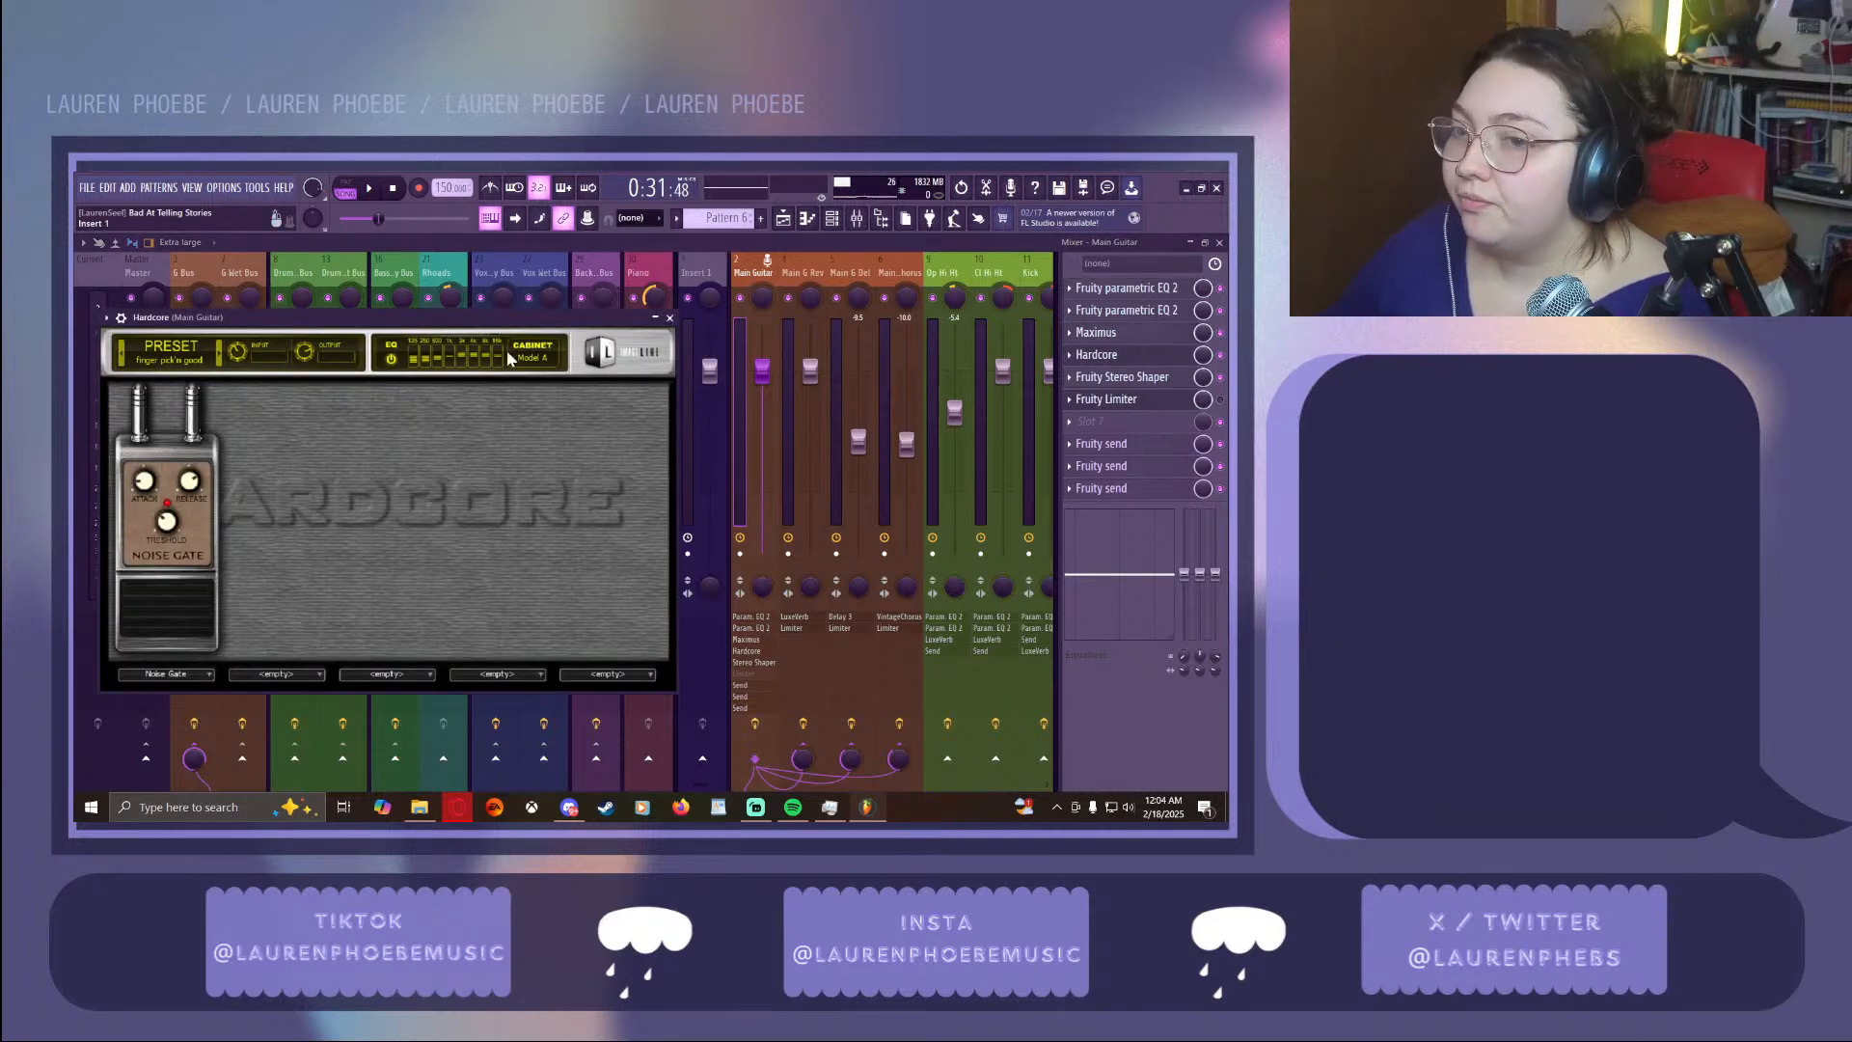
{"action": "left_click_drag", "start_coordinate": [431, 330], "coordinate": [548, 305]}
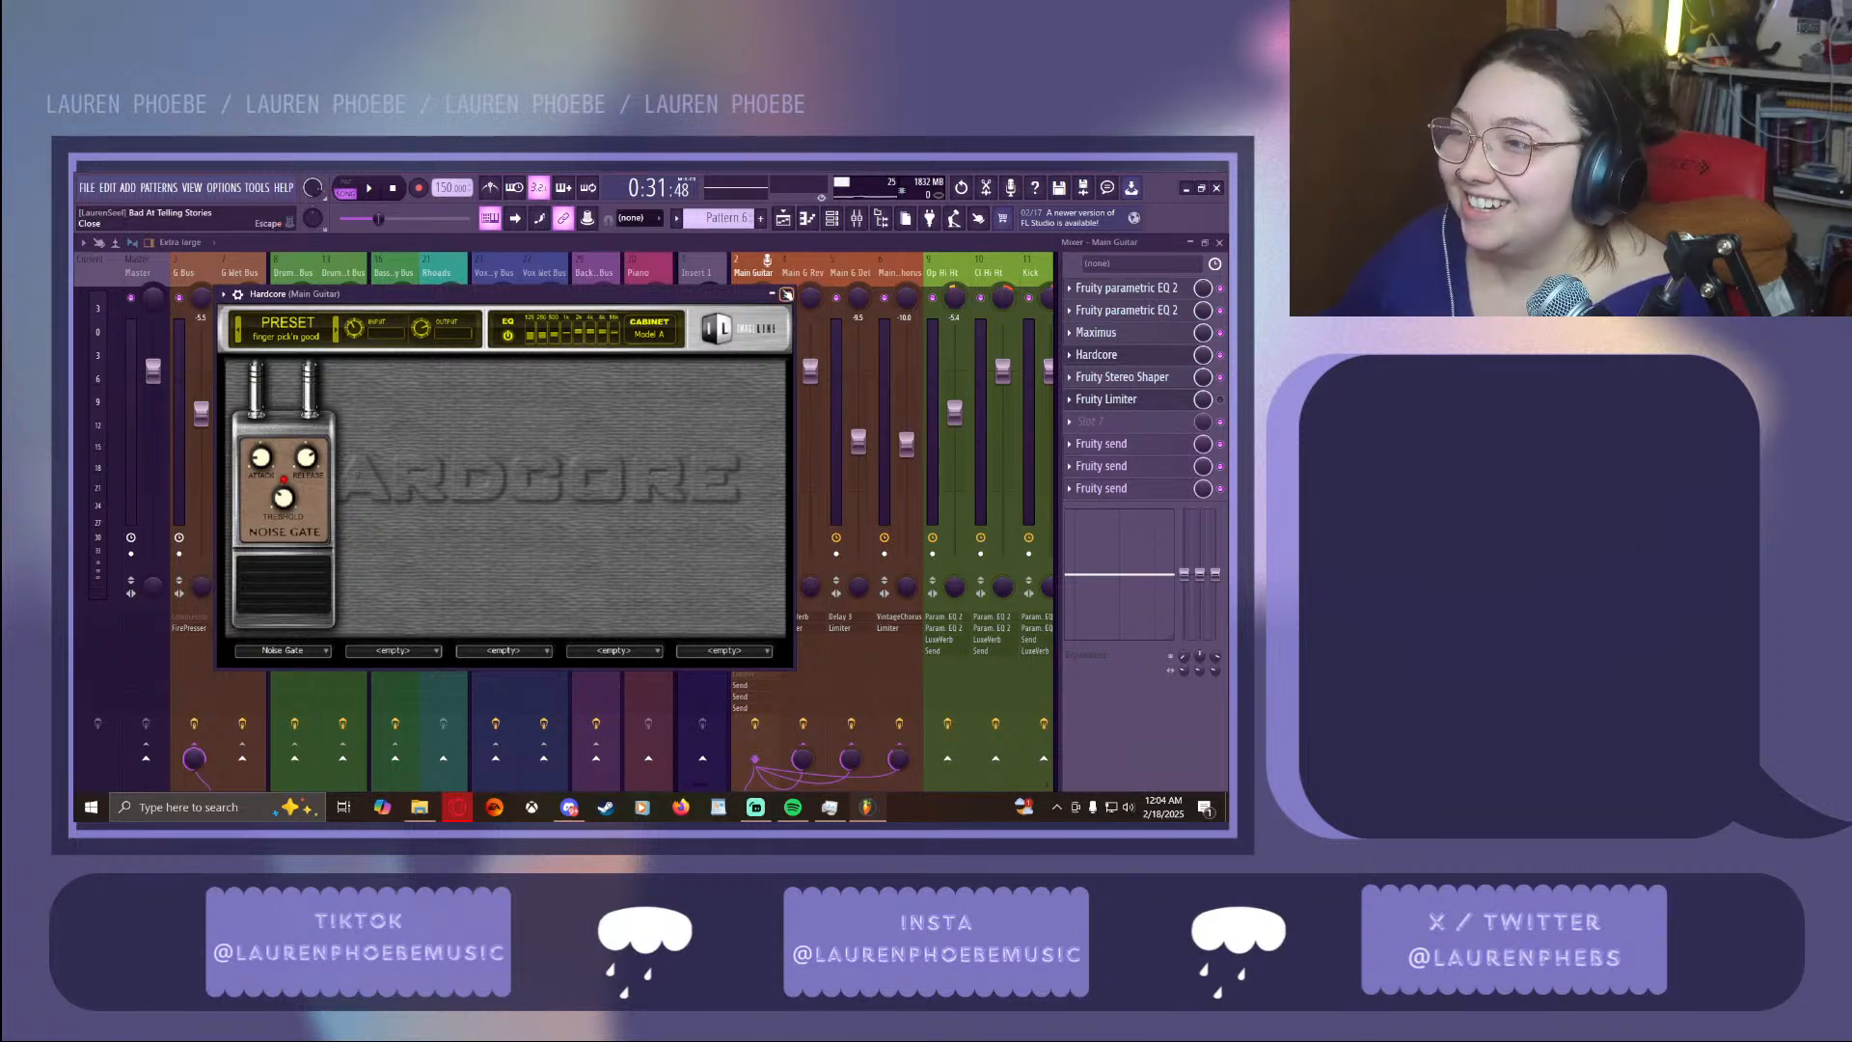
{"action": "left_click", "coordinate": [786, 294]}
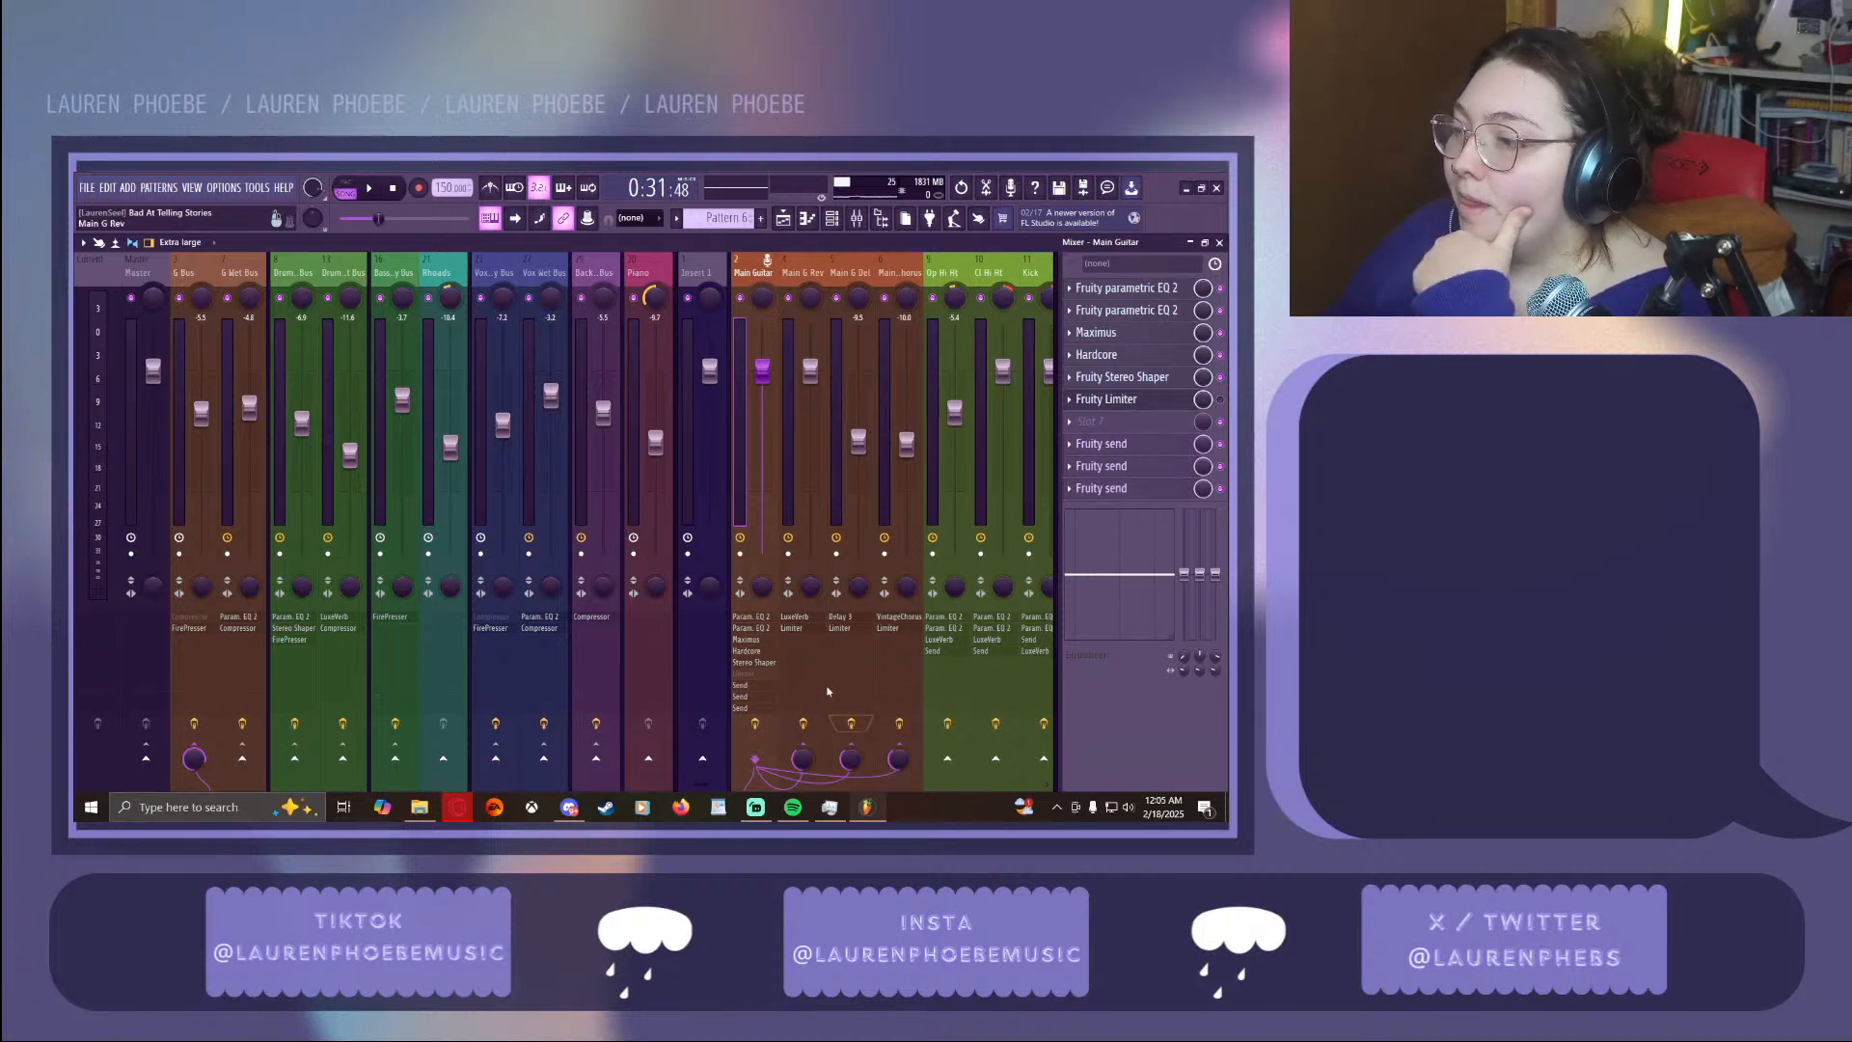
Inspect the LuxeVerb settings on the Main G Rev track and resume playback
{"action": "left_click", "coordinate": [794, 617]}
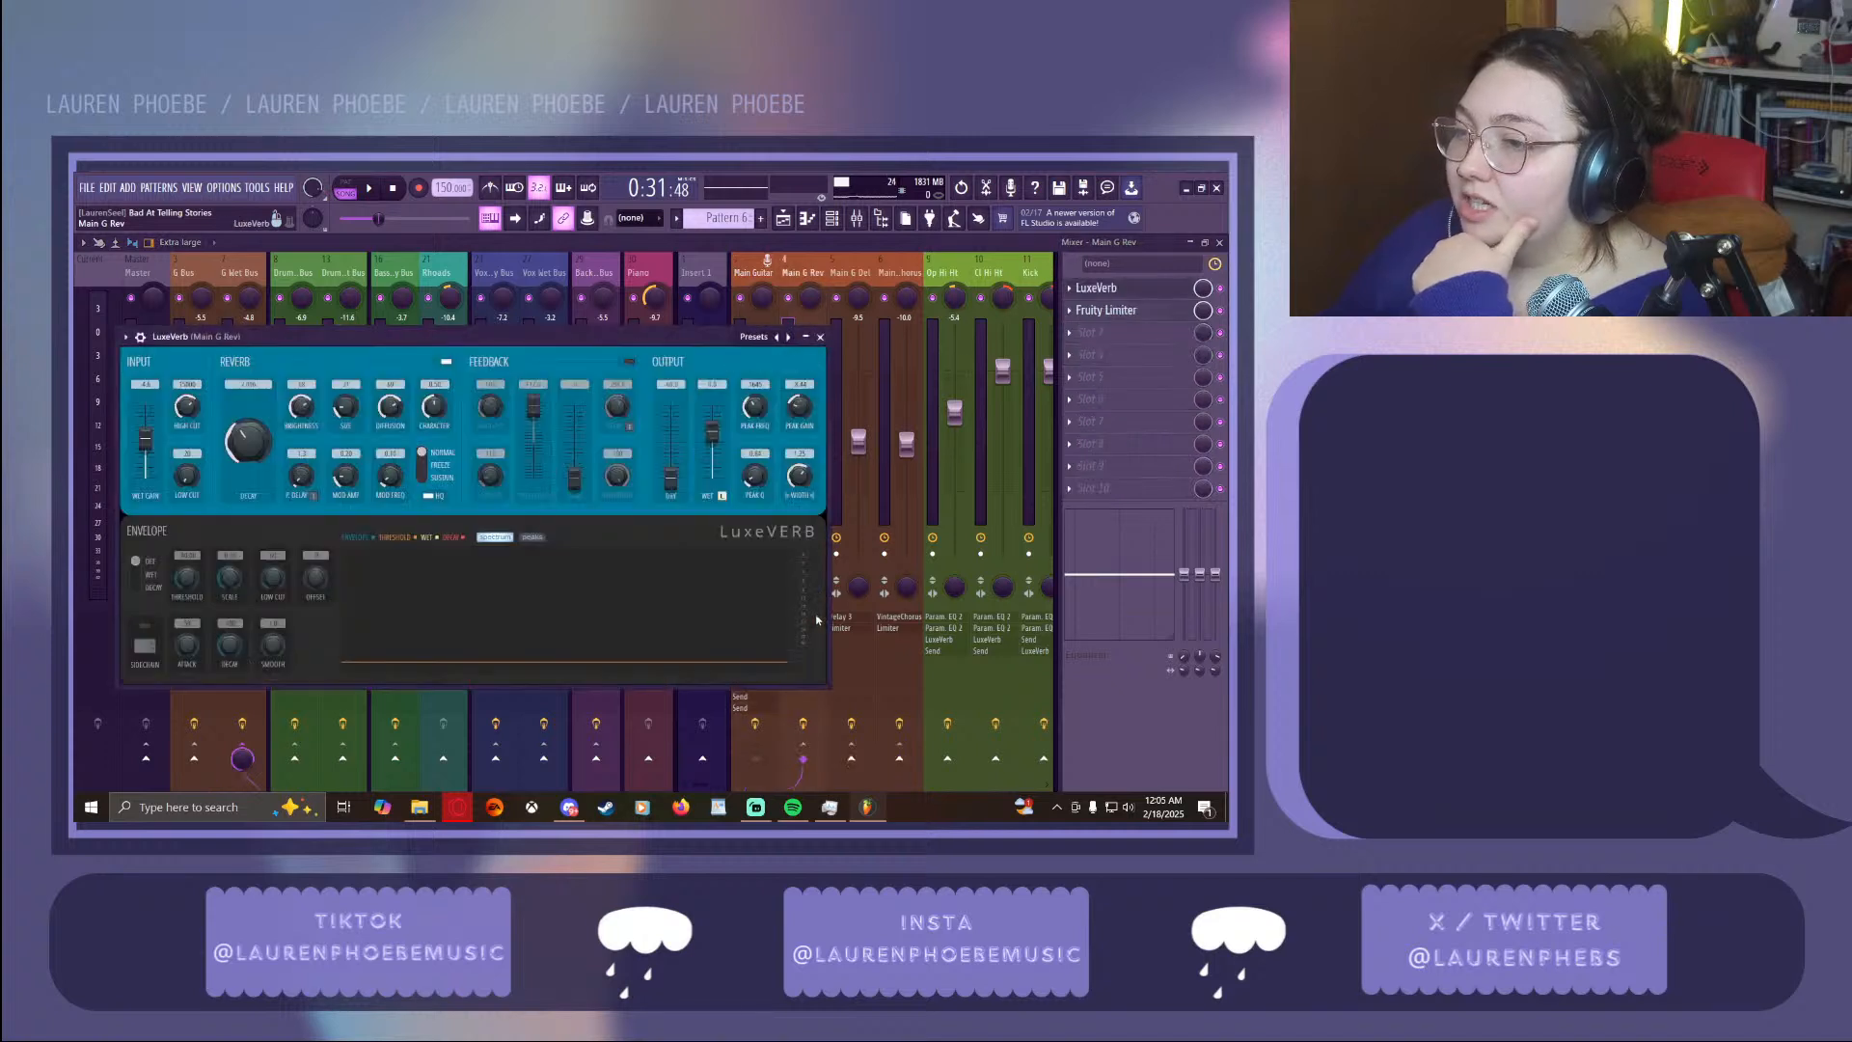
{"action": "key", "text": "space"}
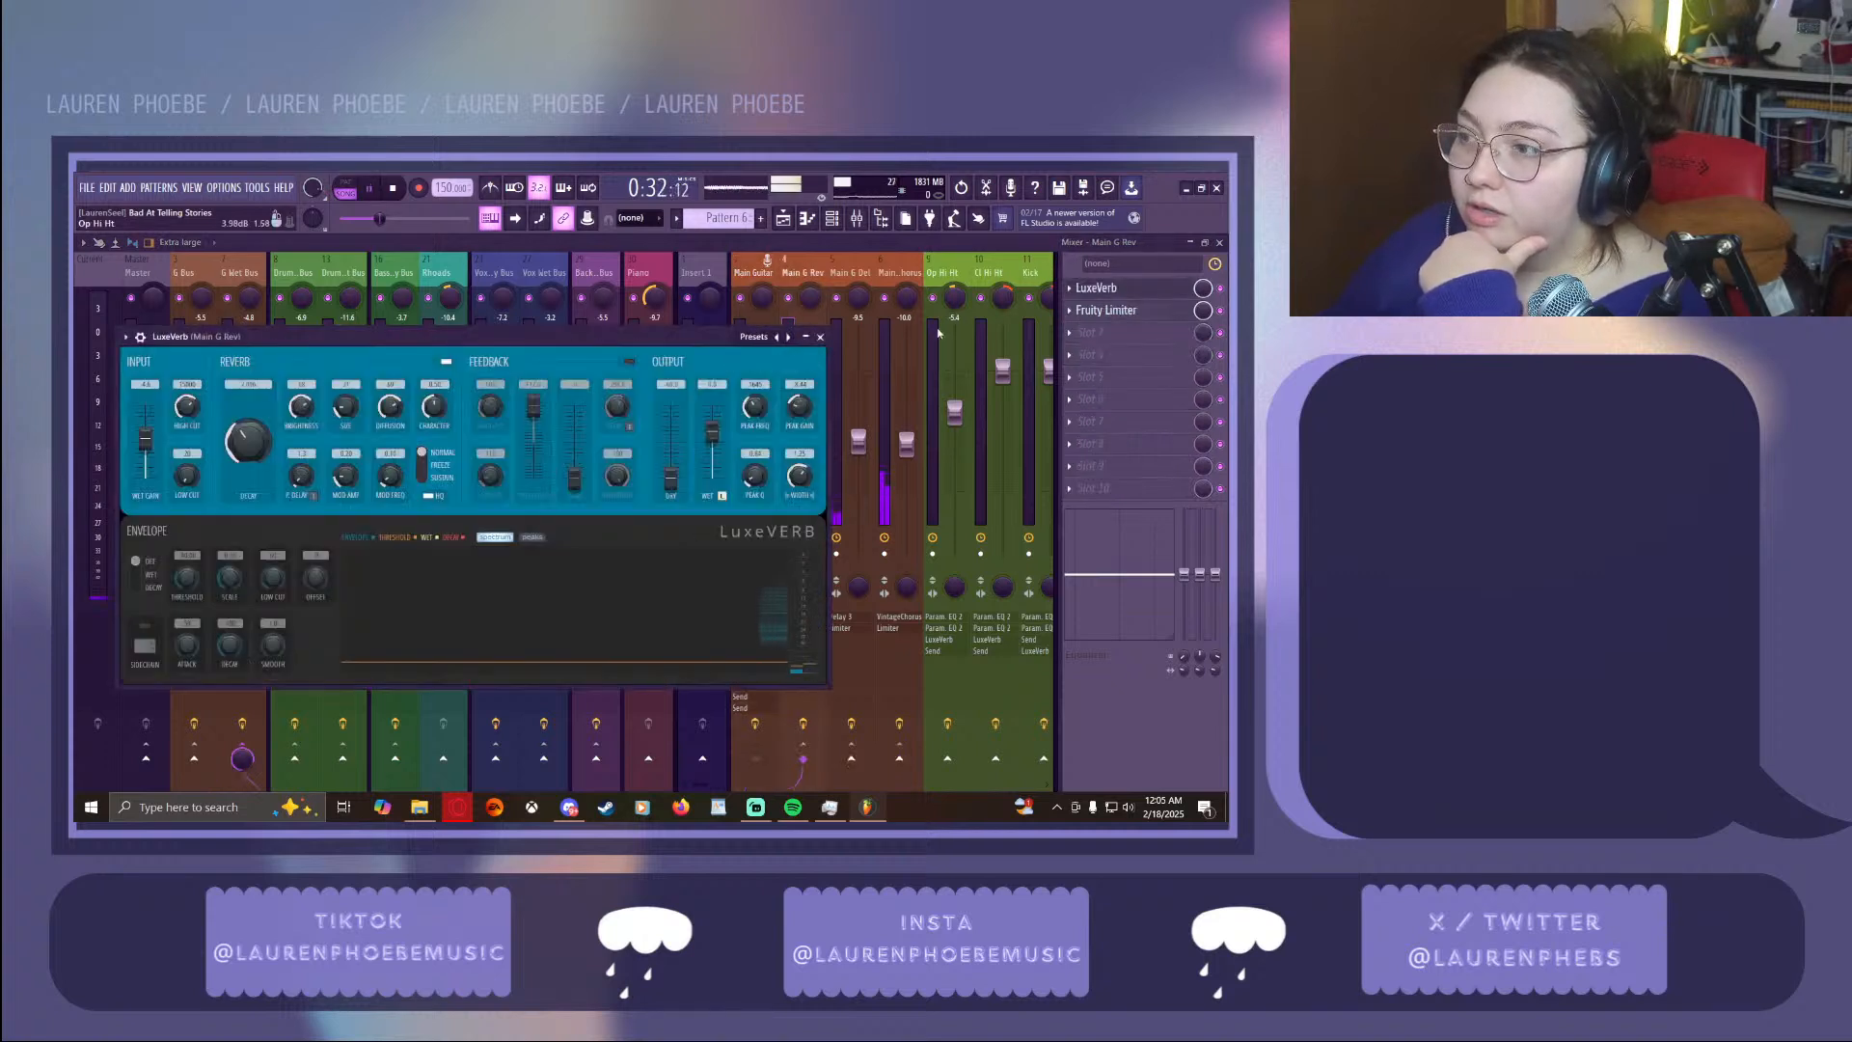
{"action": "left_click", "coordinate": [820, 337]}
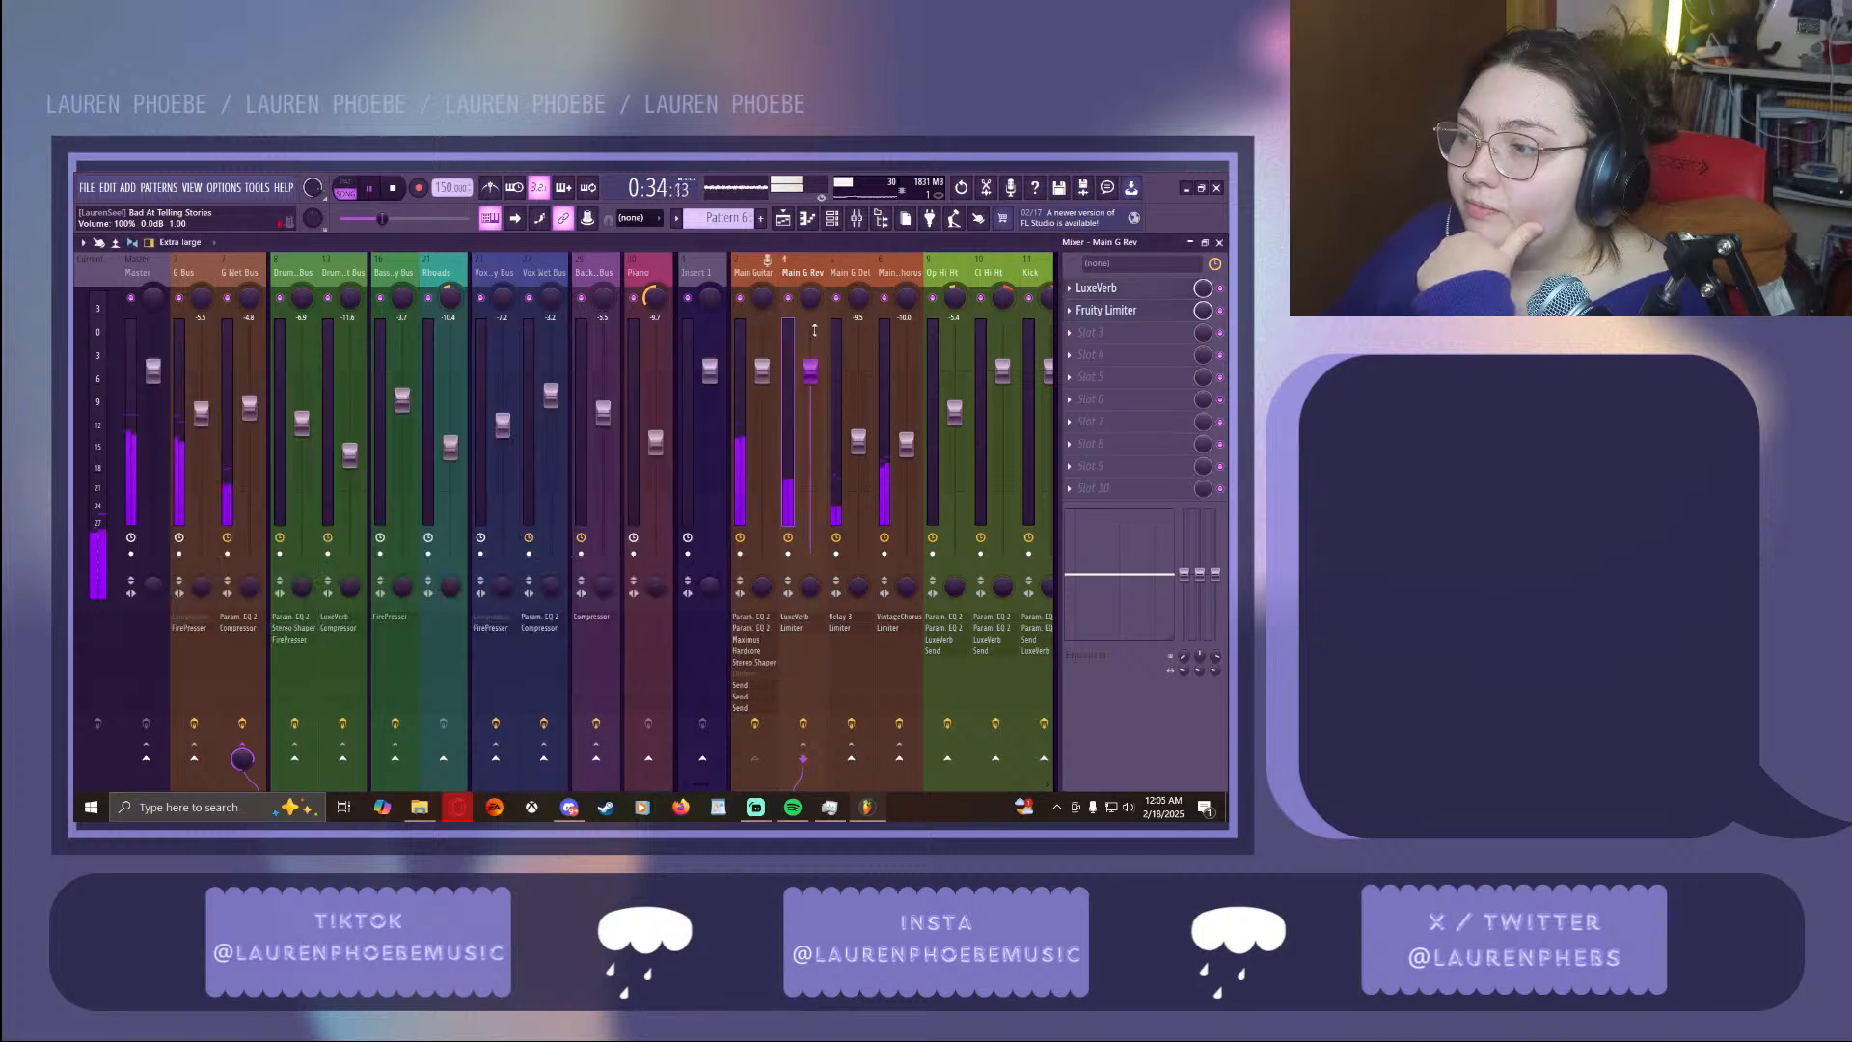
Mute the Main G Del and guitar chorus mixer tracks during playback, and unmute them one at a time to compare
{"action": "left_click", "coordinate": [836, 297]}
{"action": "left_click", "coordinate": [885, 297]}
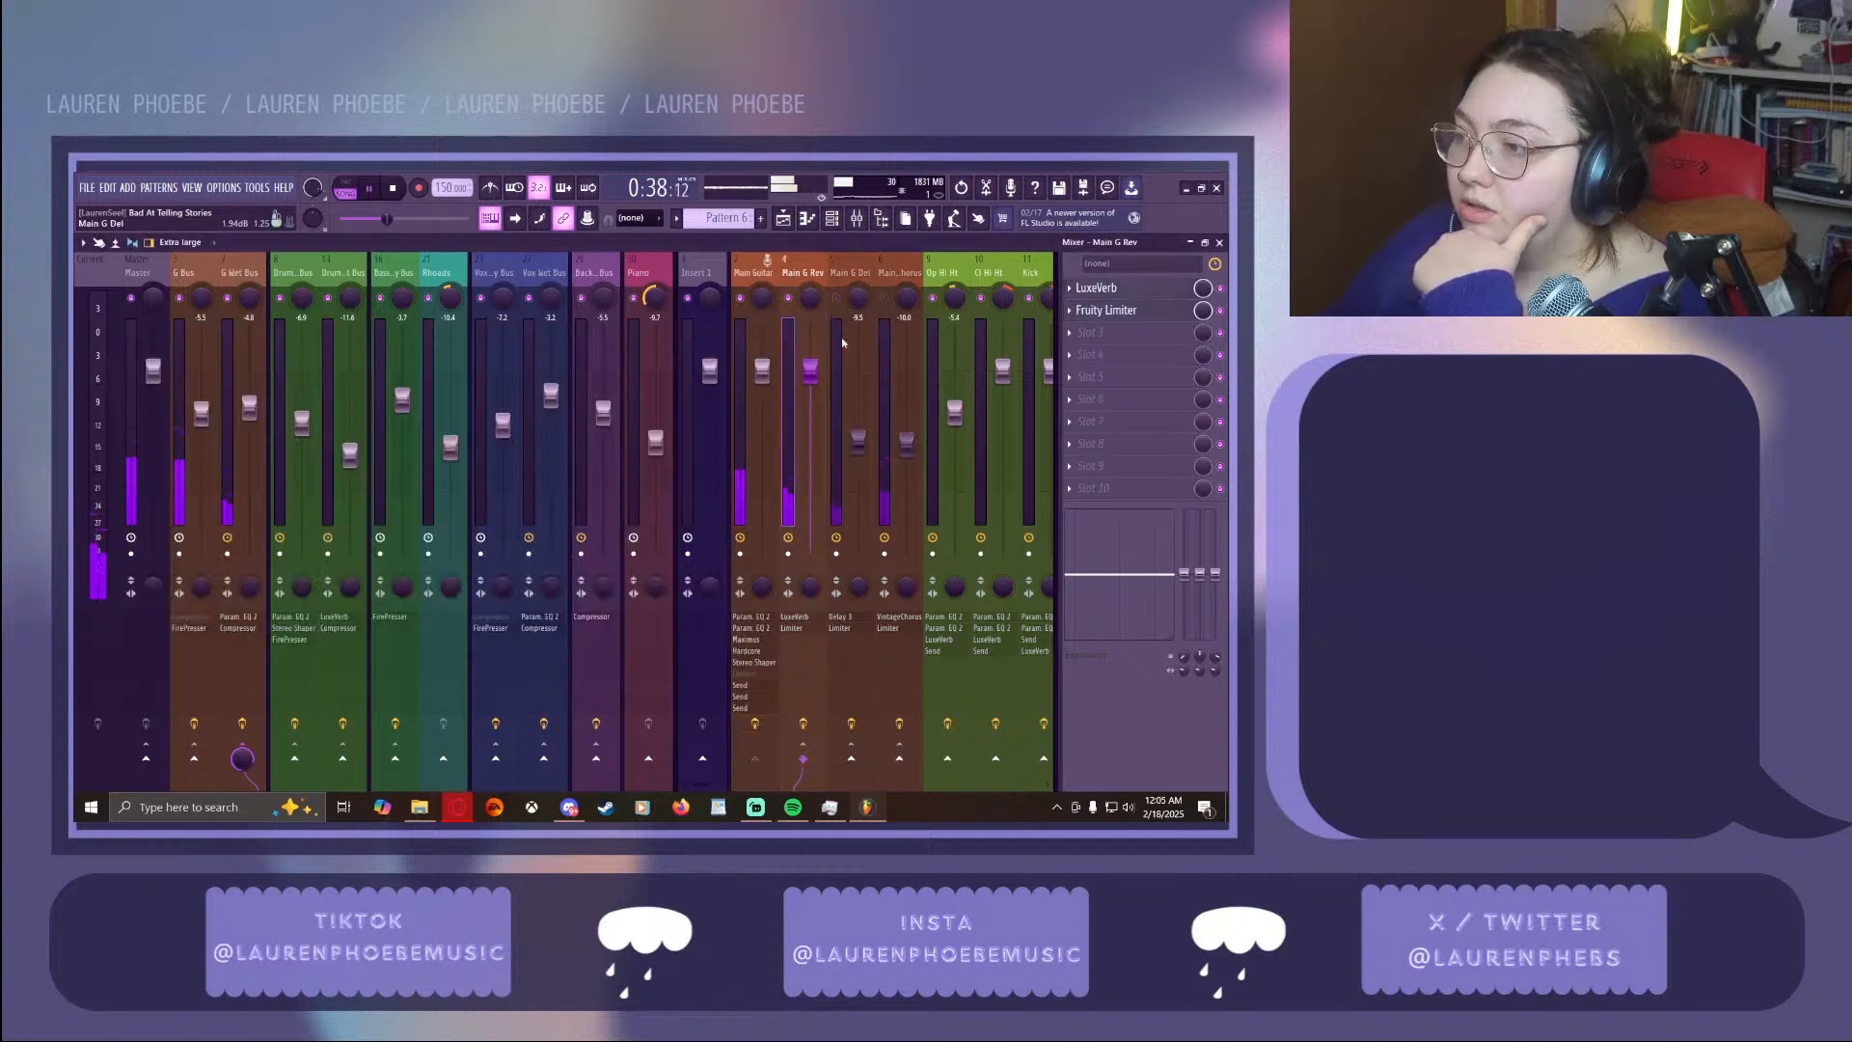
{"action": "left_click", "coordinate": [836, 305]}
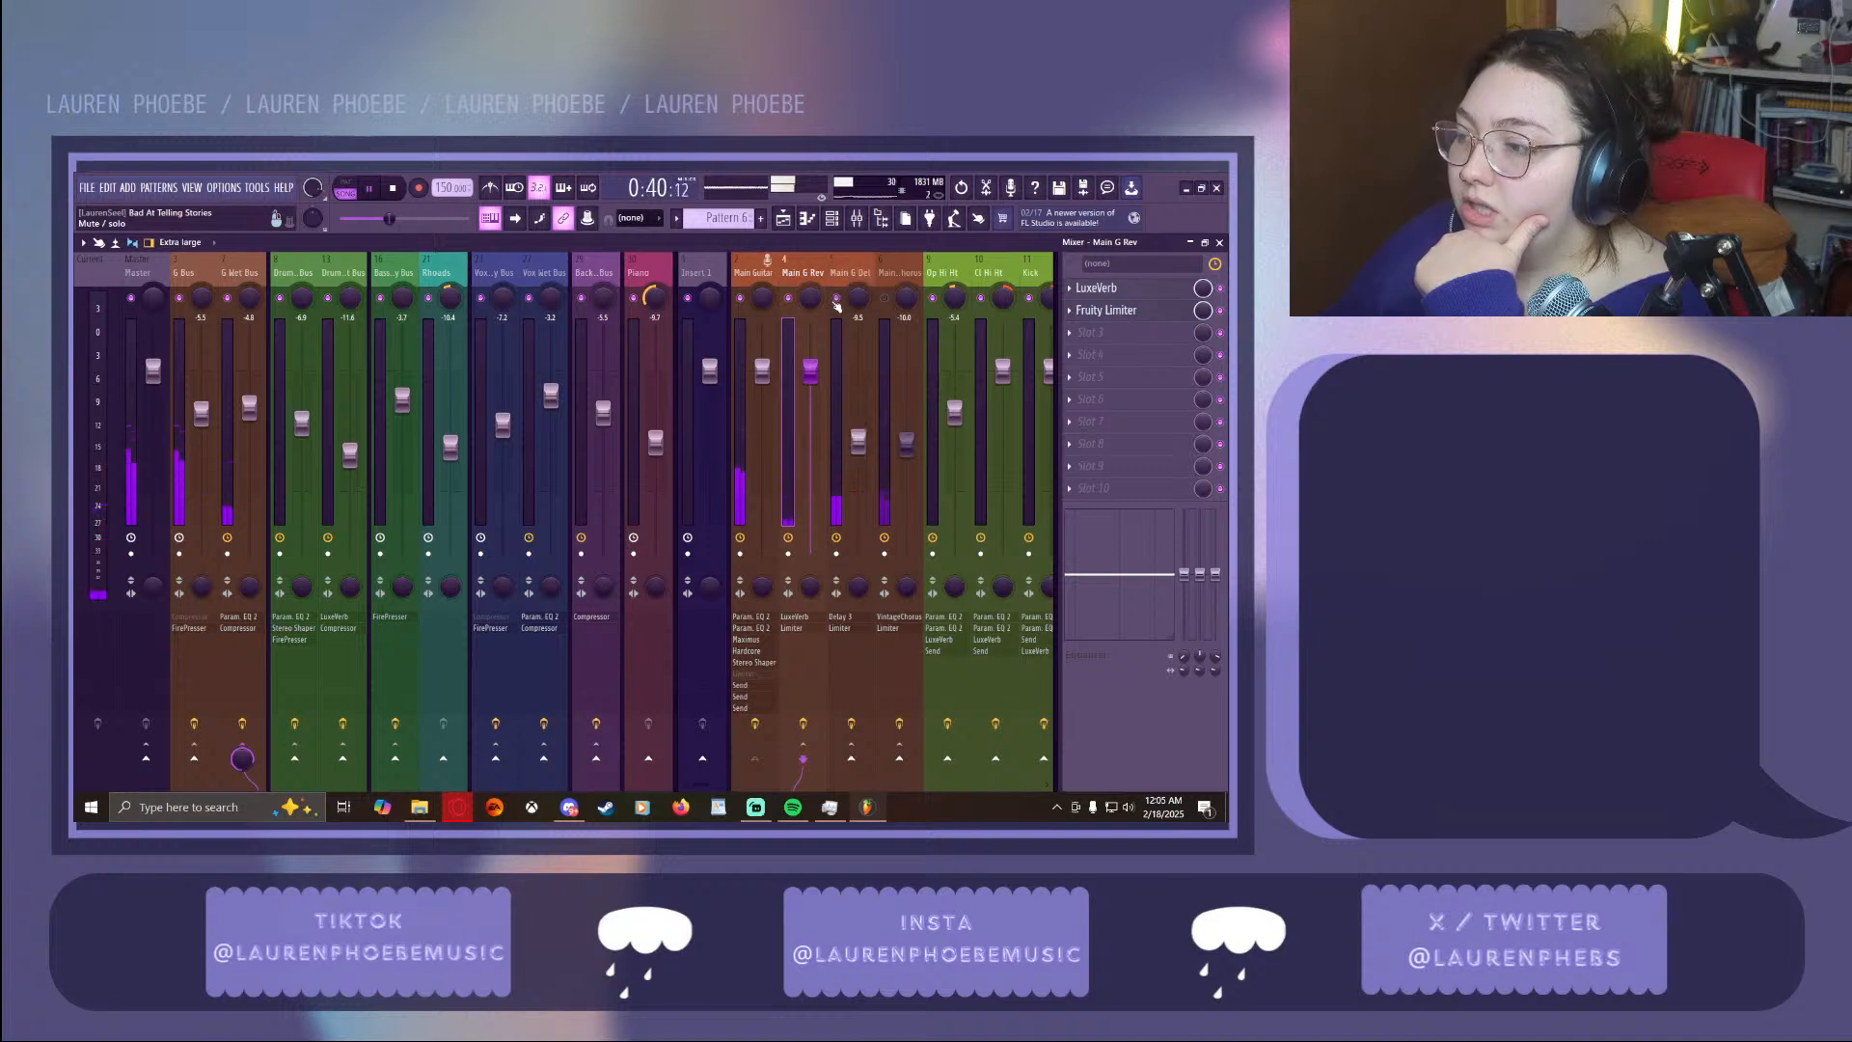
{"action": "left_click", "coordinate": [887, 296]}
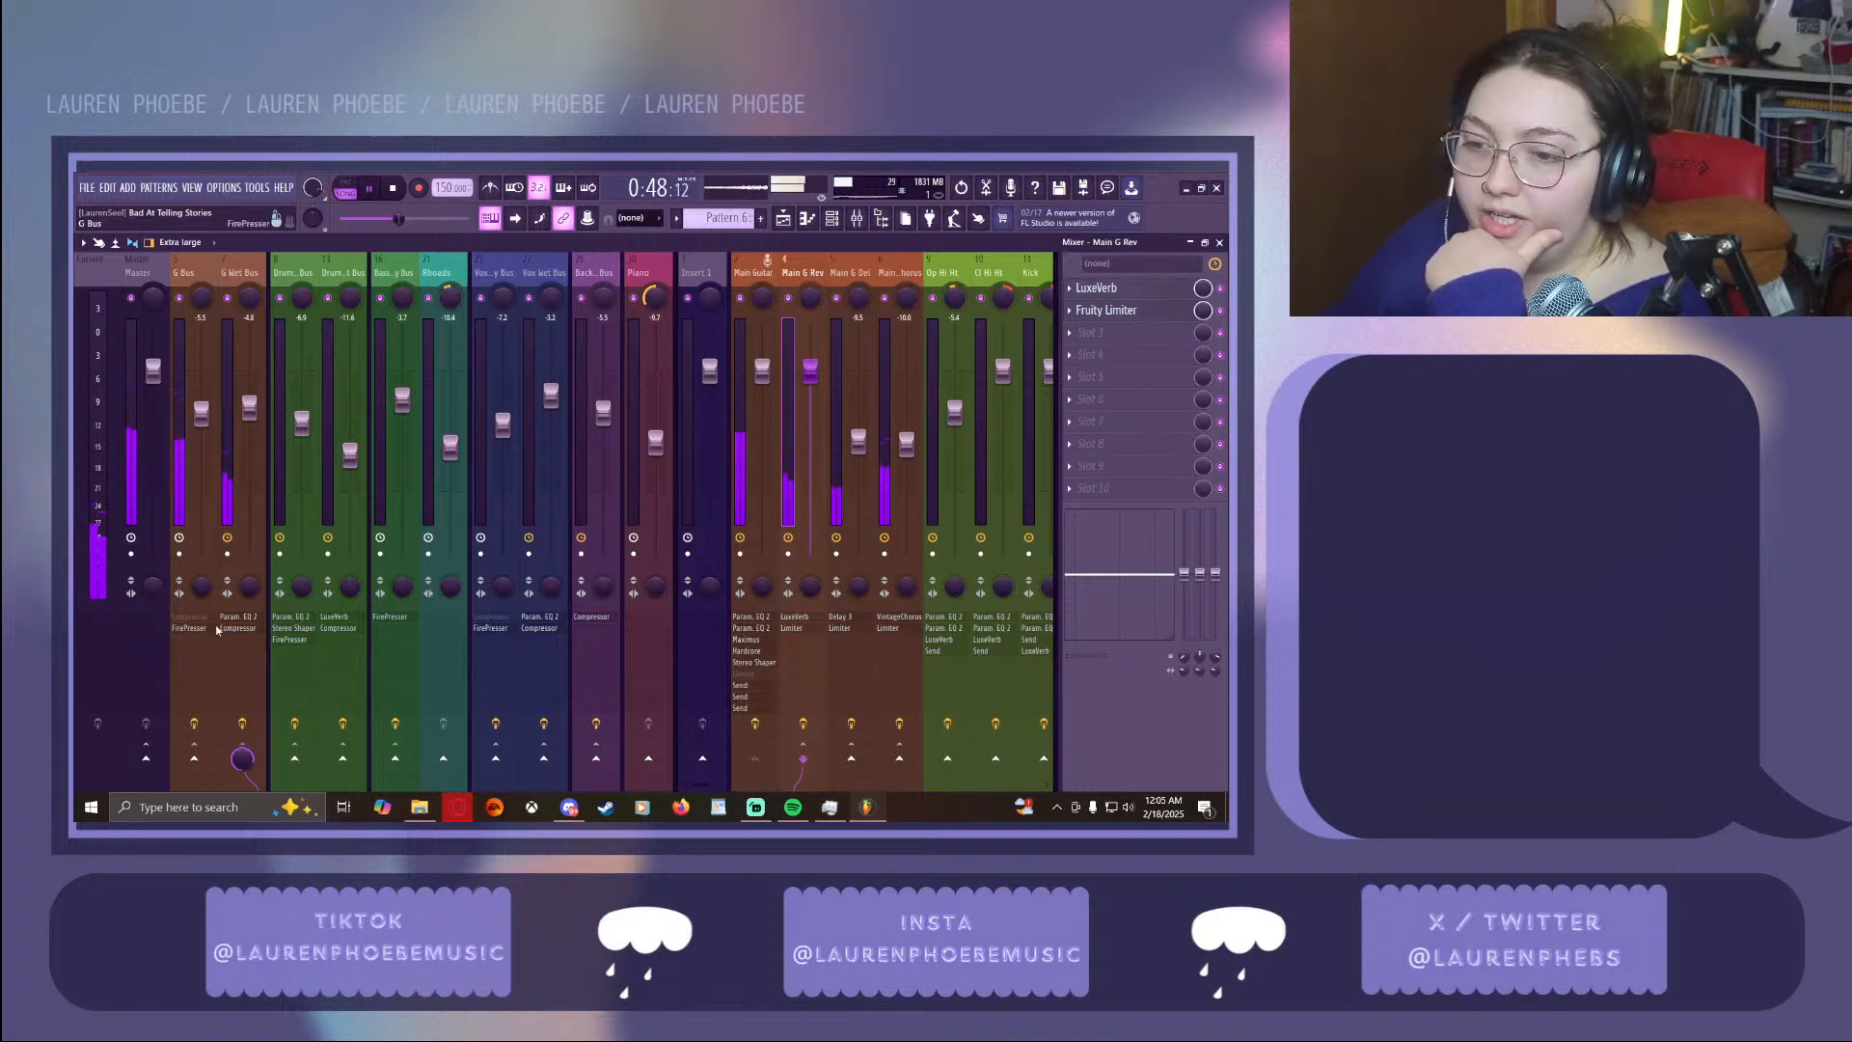
Review the Fruity parametric EQ 2 and Fruity Compressor settings on the G Wet Bus, and pause playback
{"action": "left_click", "coordinate": [237, 618]}
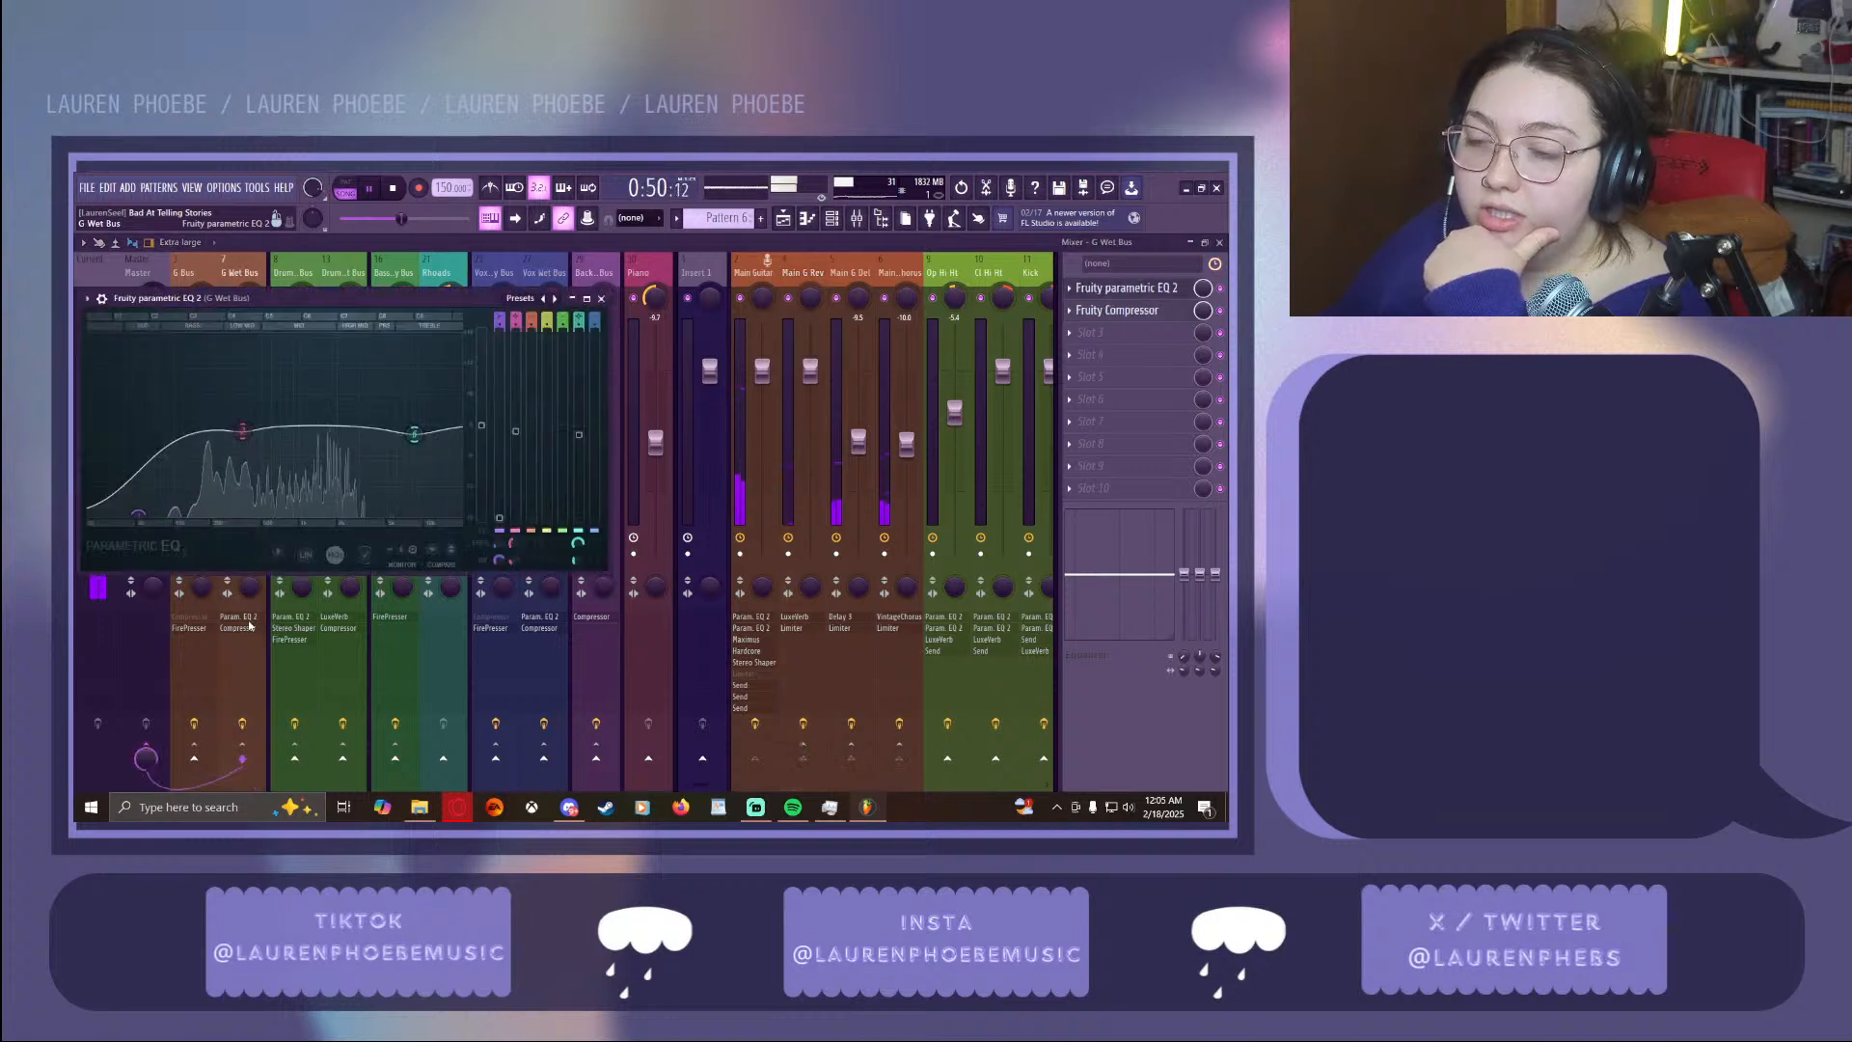
{"action": "left_click", "coordinate": [602, 298]}
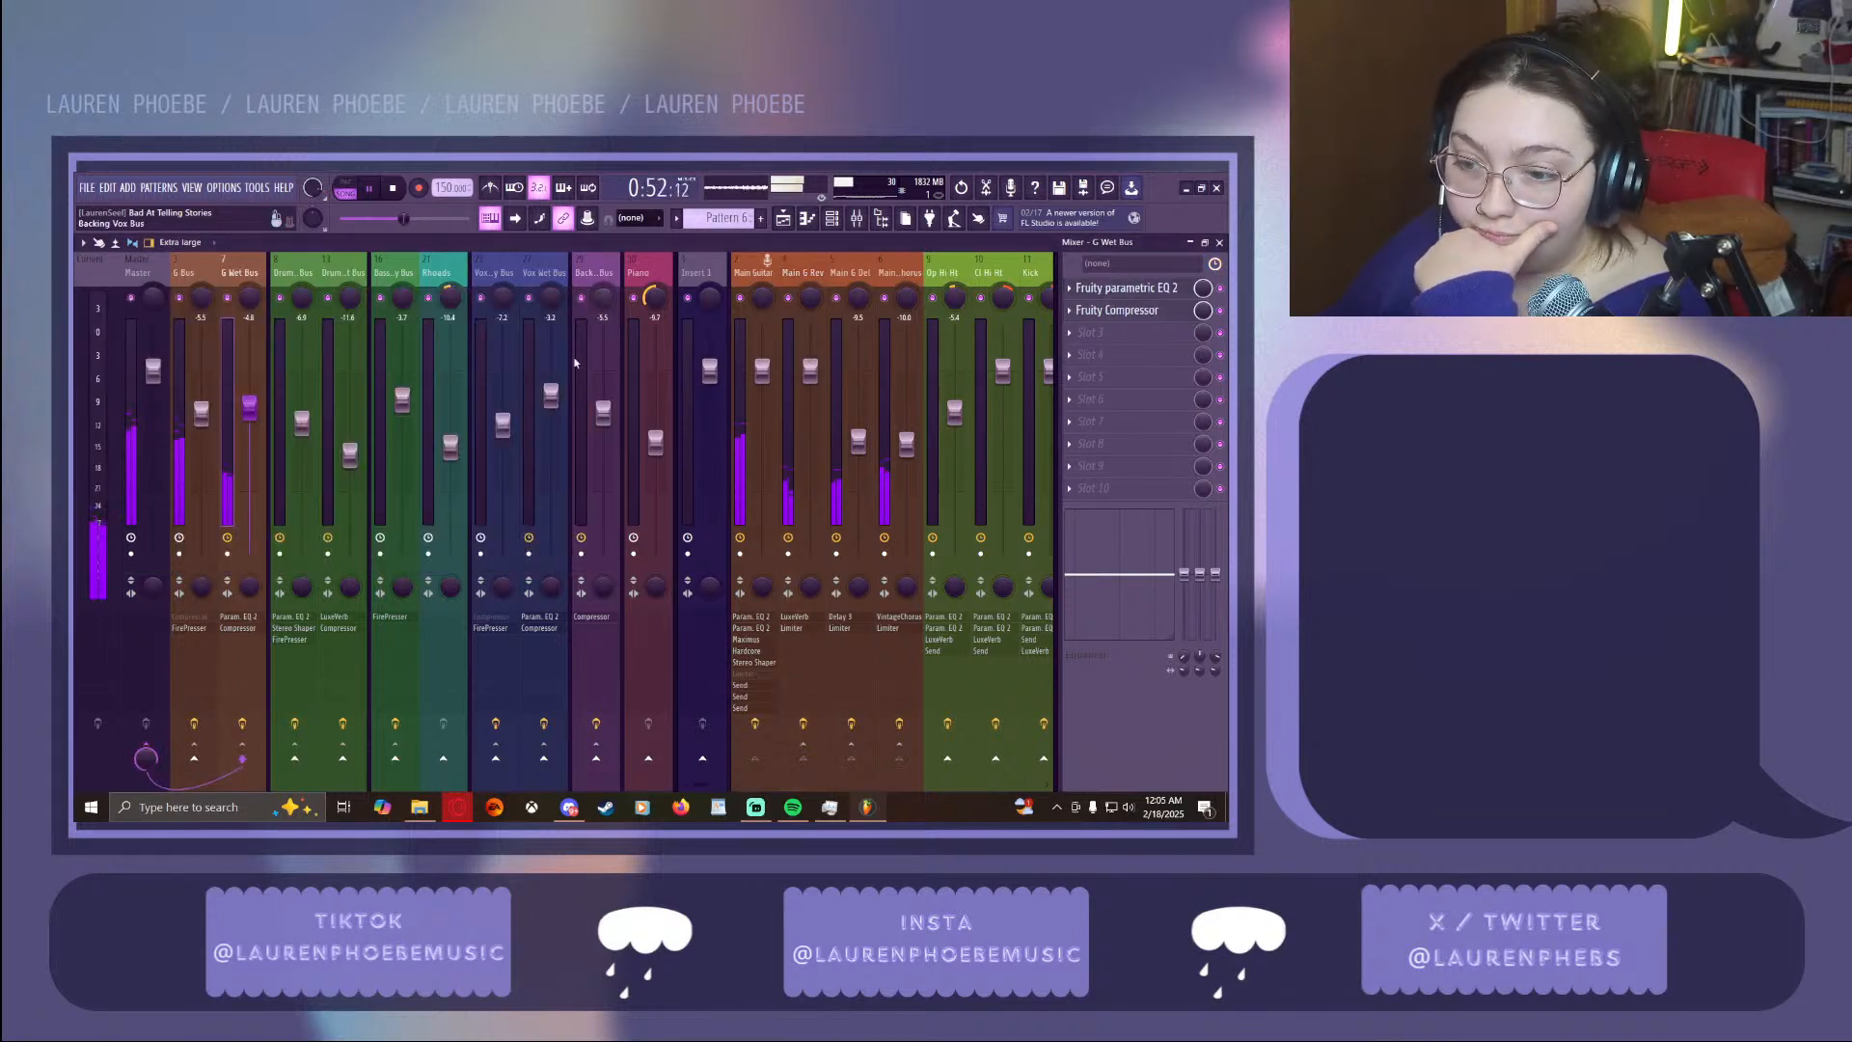
{"action": "left_click", "coordinate": [256, 629]}
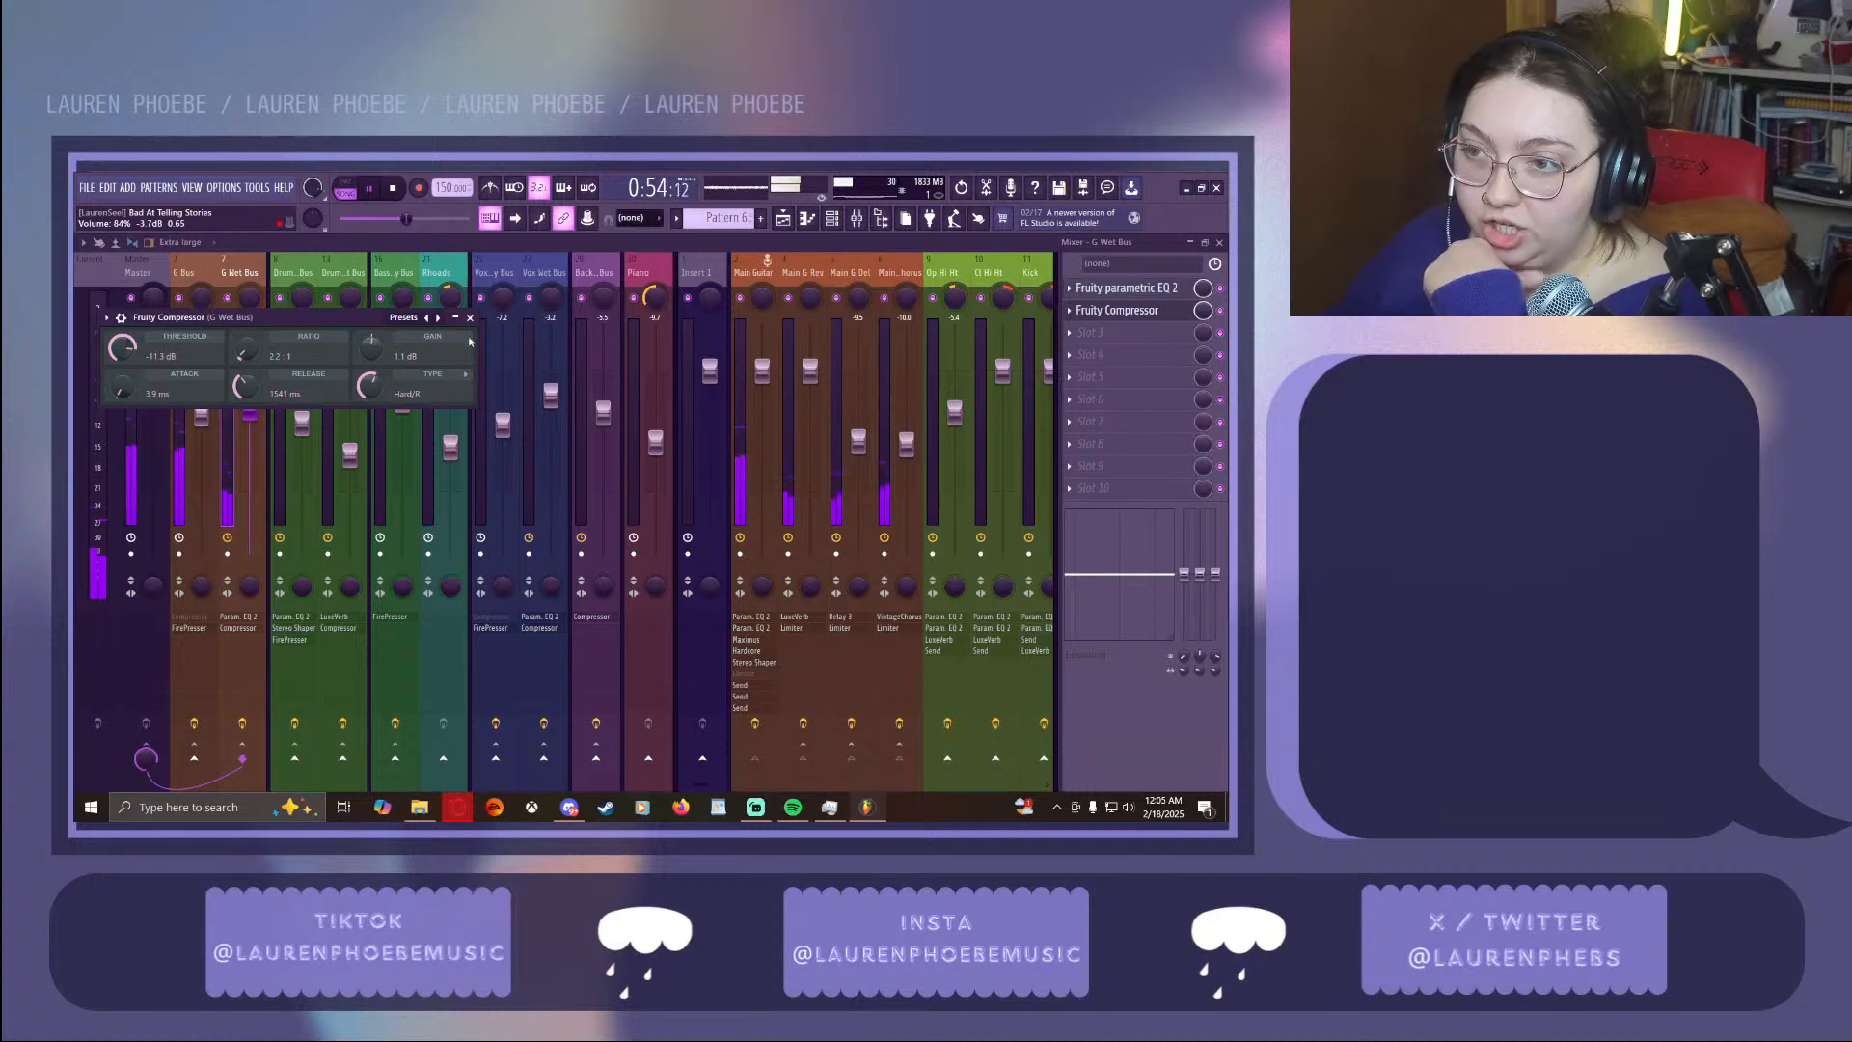
{"action": "left_click", "coordinate": [472, 319]}
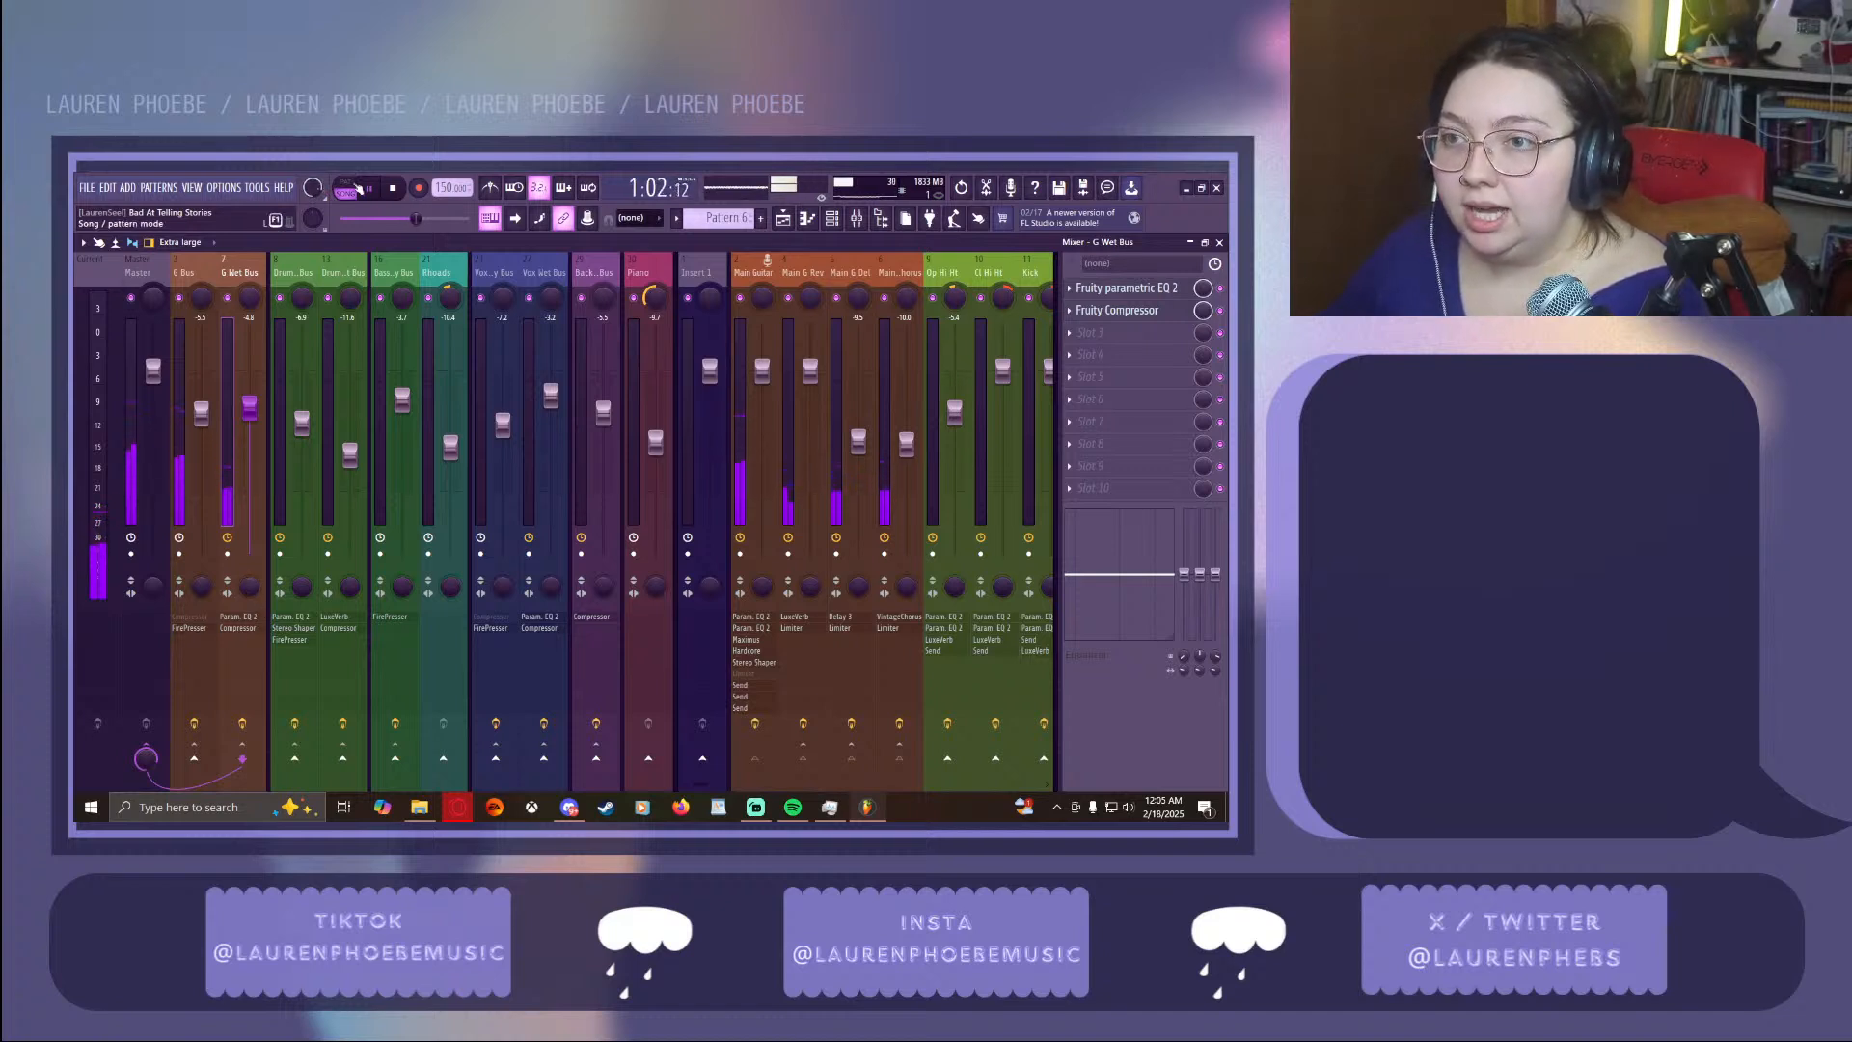
{"action": "left_click", "coordinate": [369, 188]}
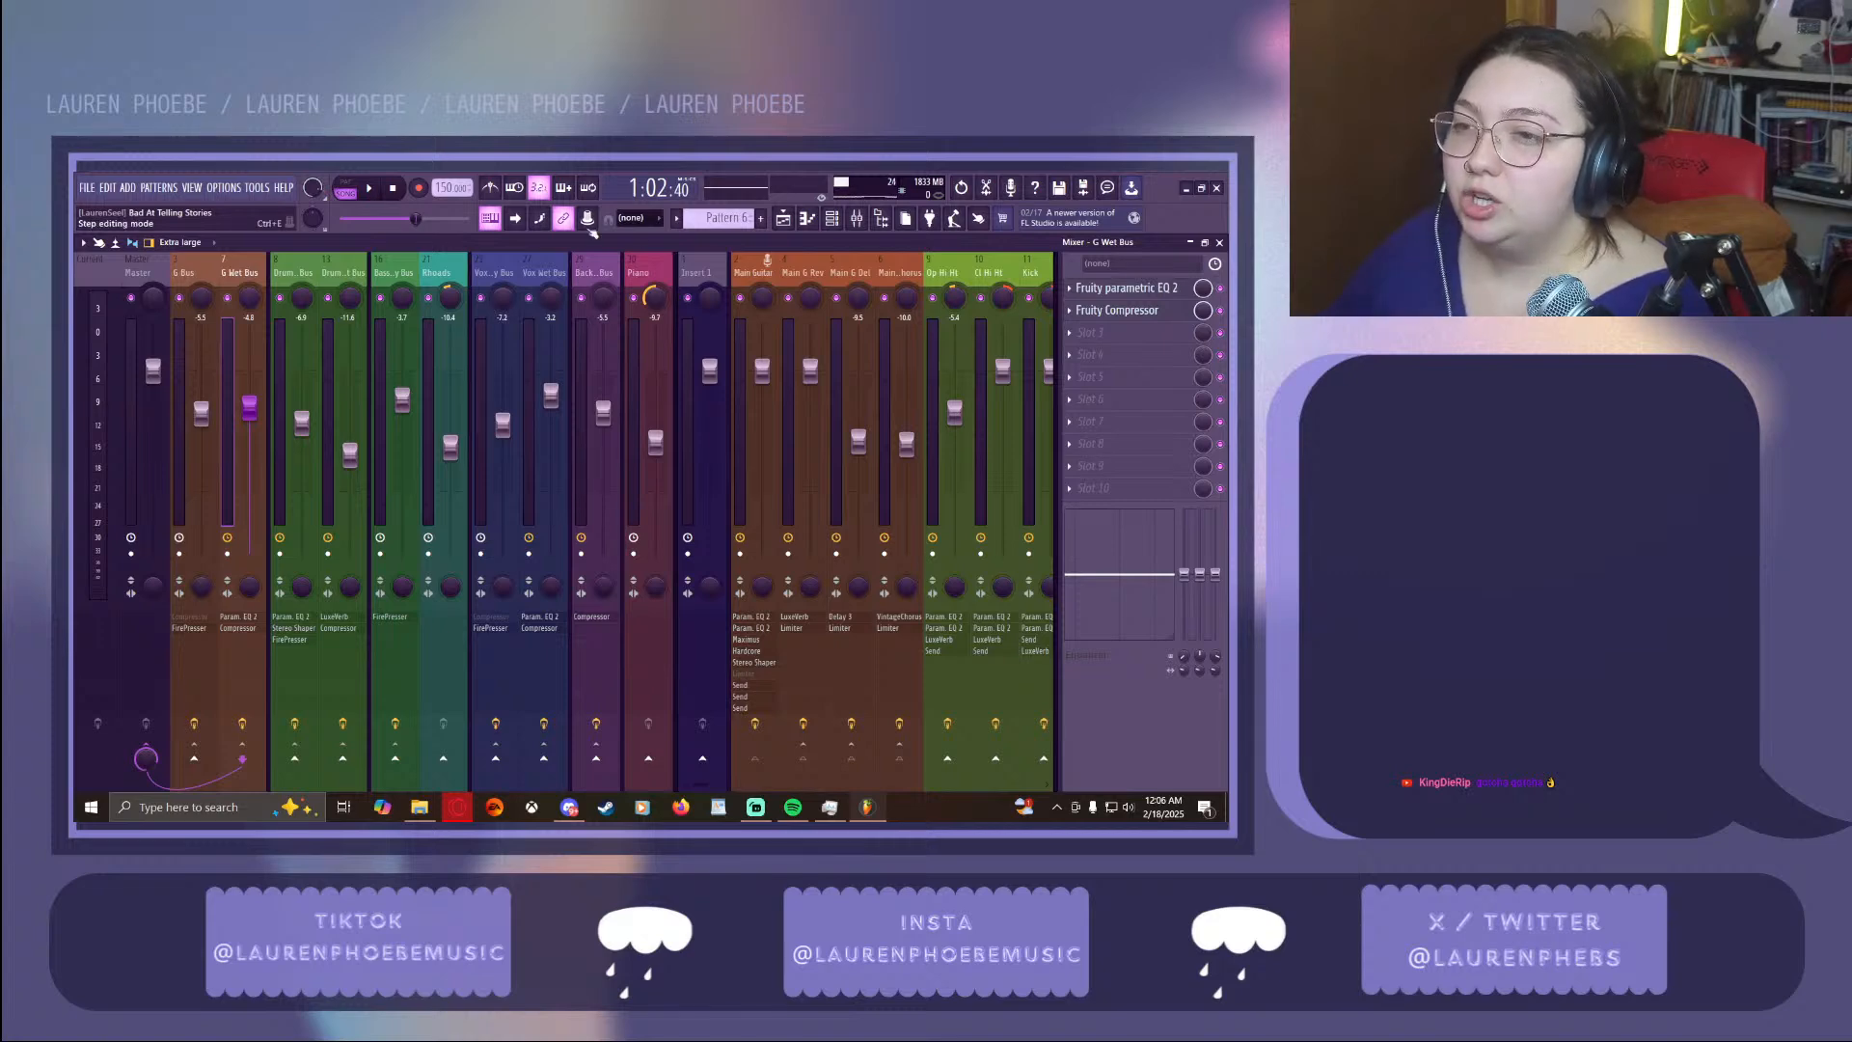
Close the mixer to return to the playlist and place the playhead where the second Track 1 clip starts
{"action": "left_click", "coordinate": [1190, 242]}
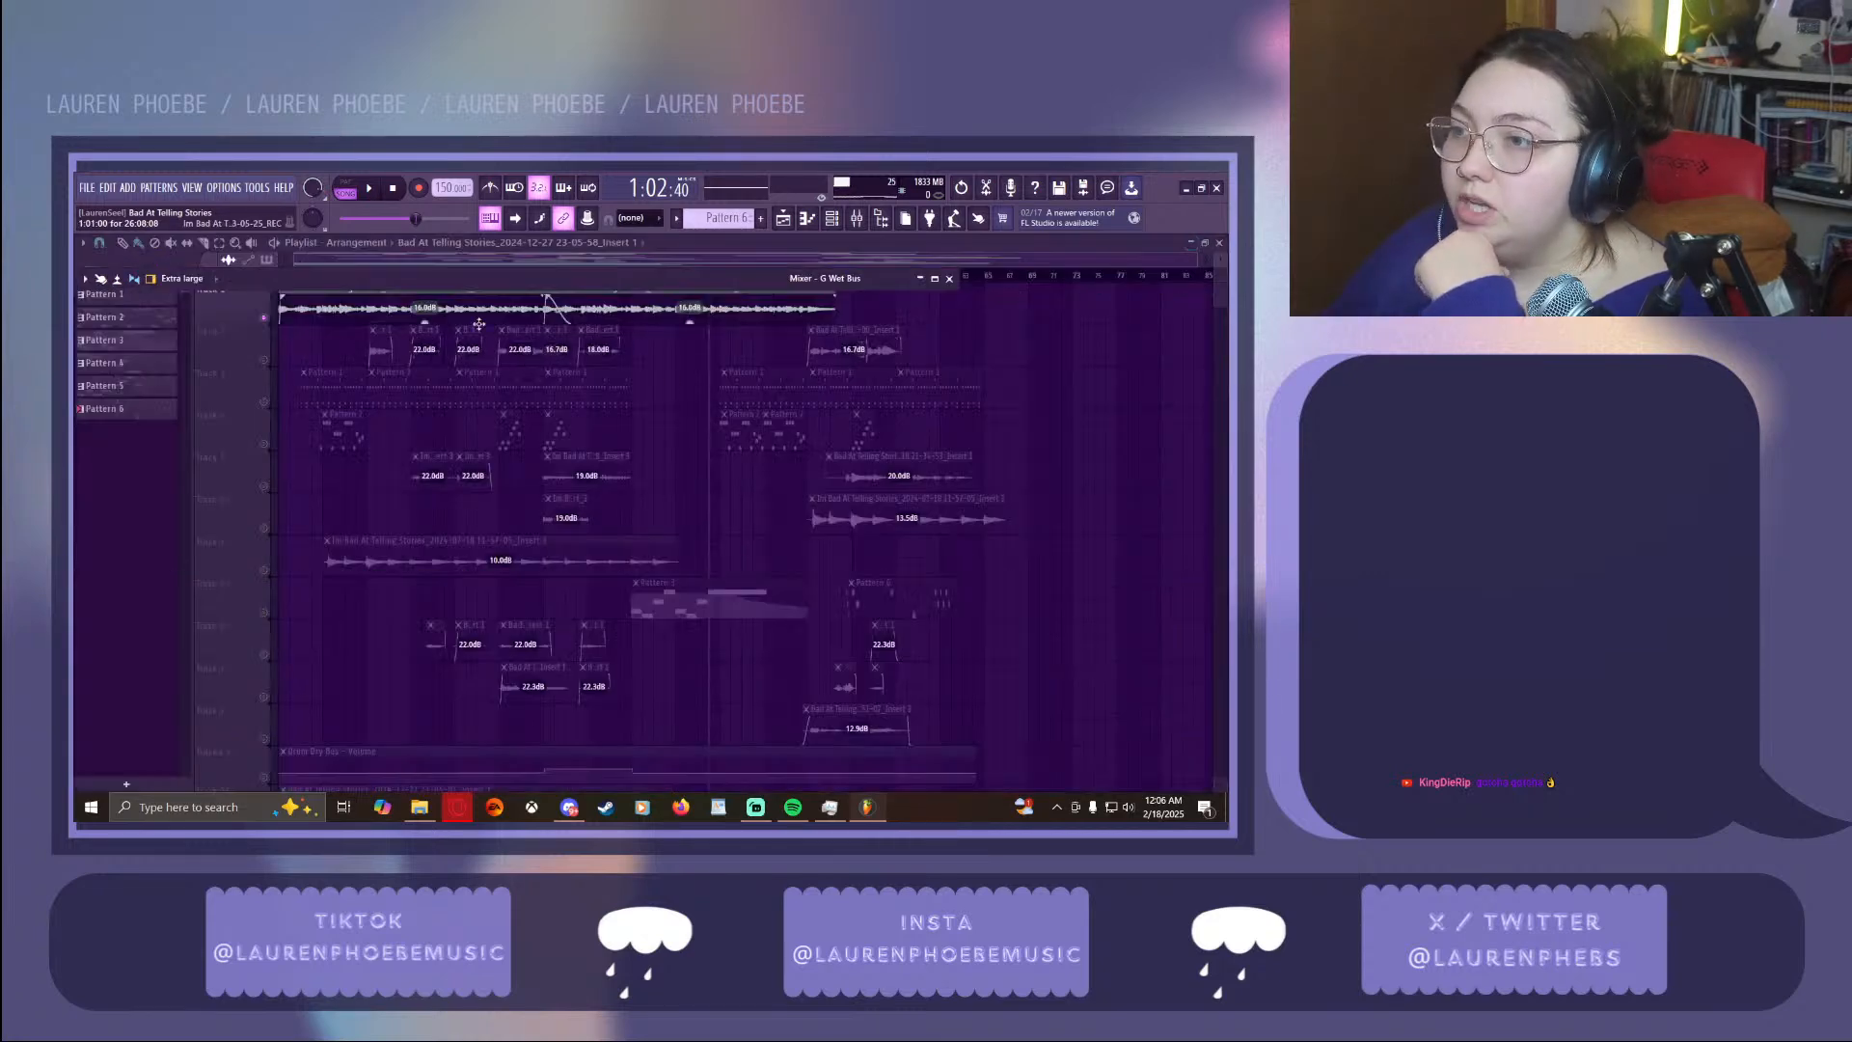
{"action": "left_click", "coordinate": [950, 278]}
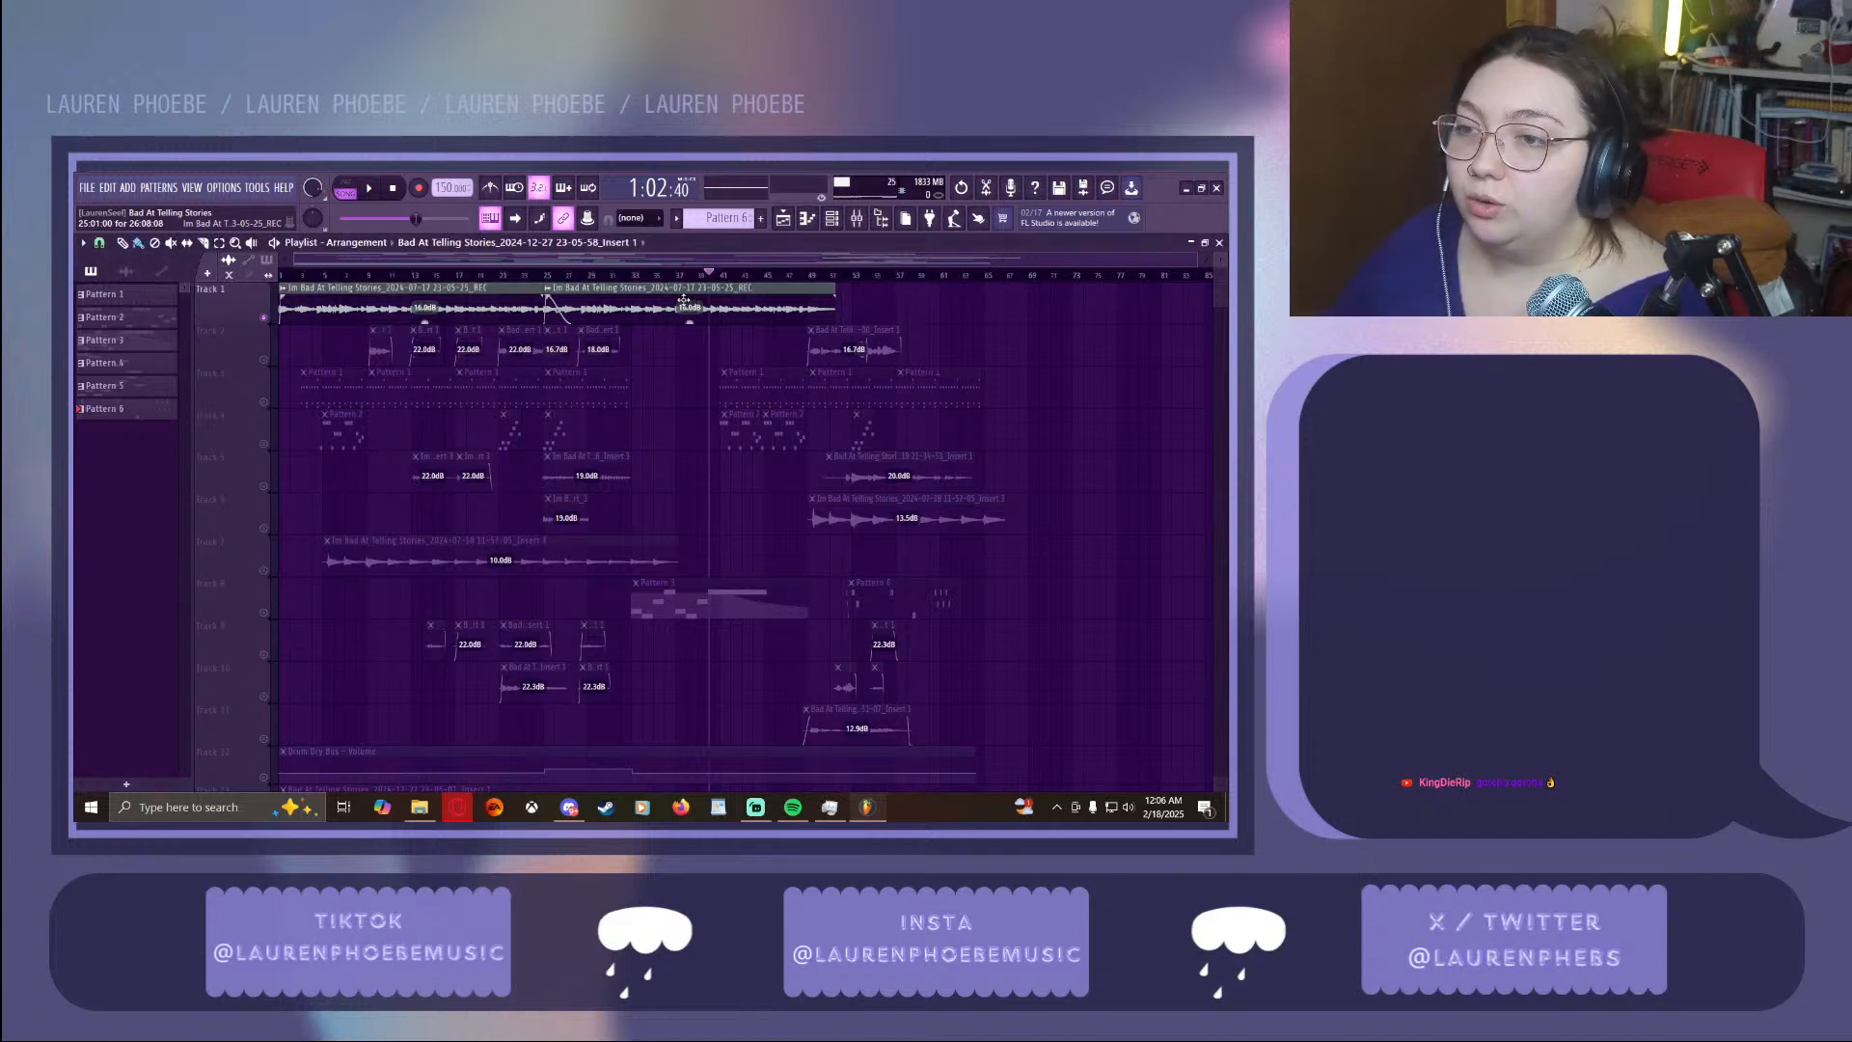
{"action": "left_click", "coordinate": [552, 277]}
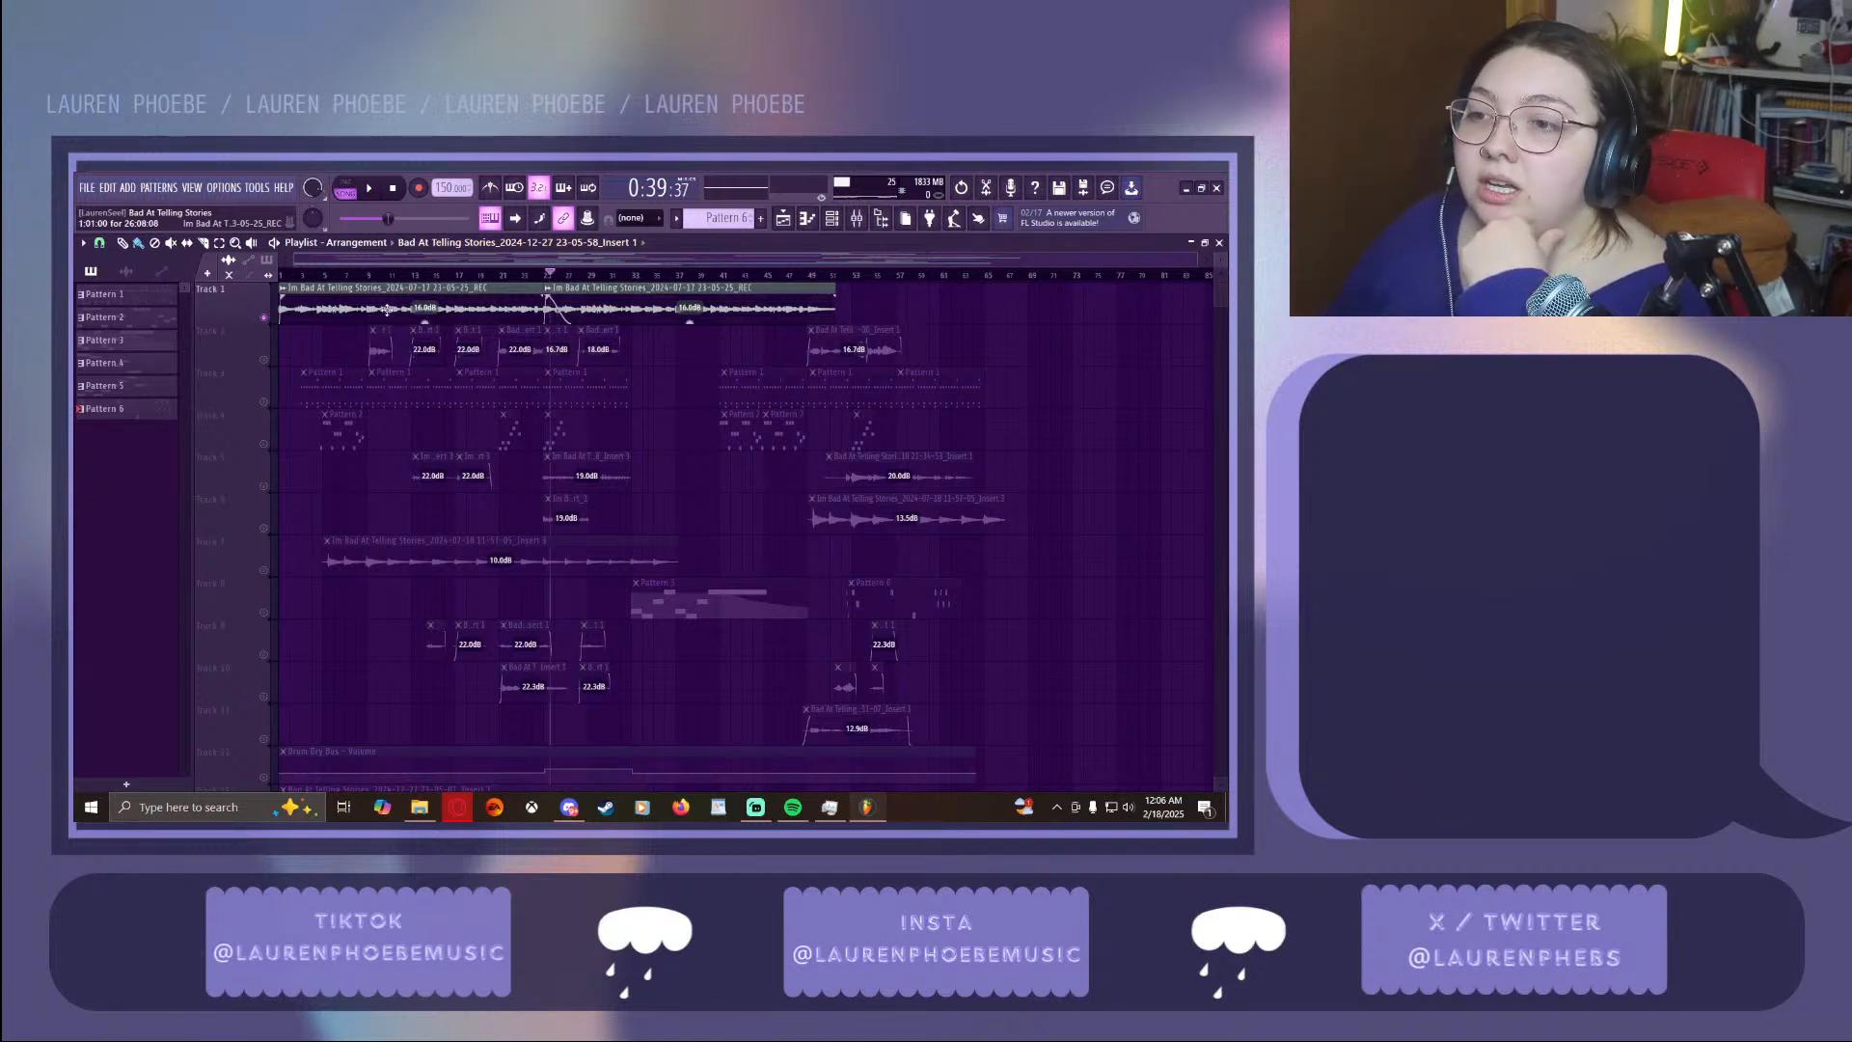
Enable Track 2 and mute Track 1 in the playlist, and play from just before Track 2's first clip
{"action": "left_click", "coordinate": [209, 331]}
{"action": "left_click", "coordinate": [381, 275]}
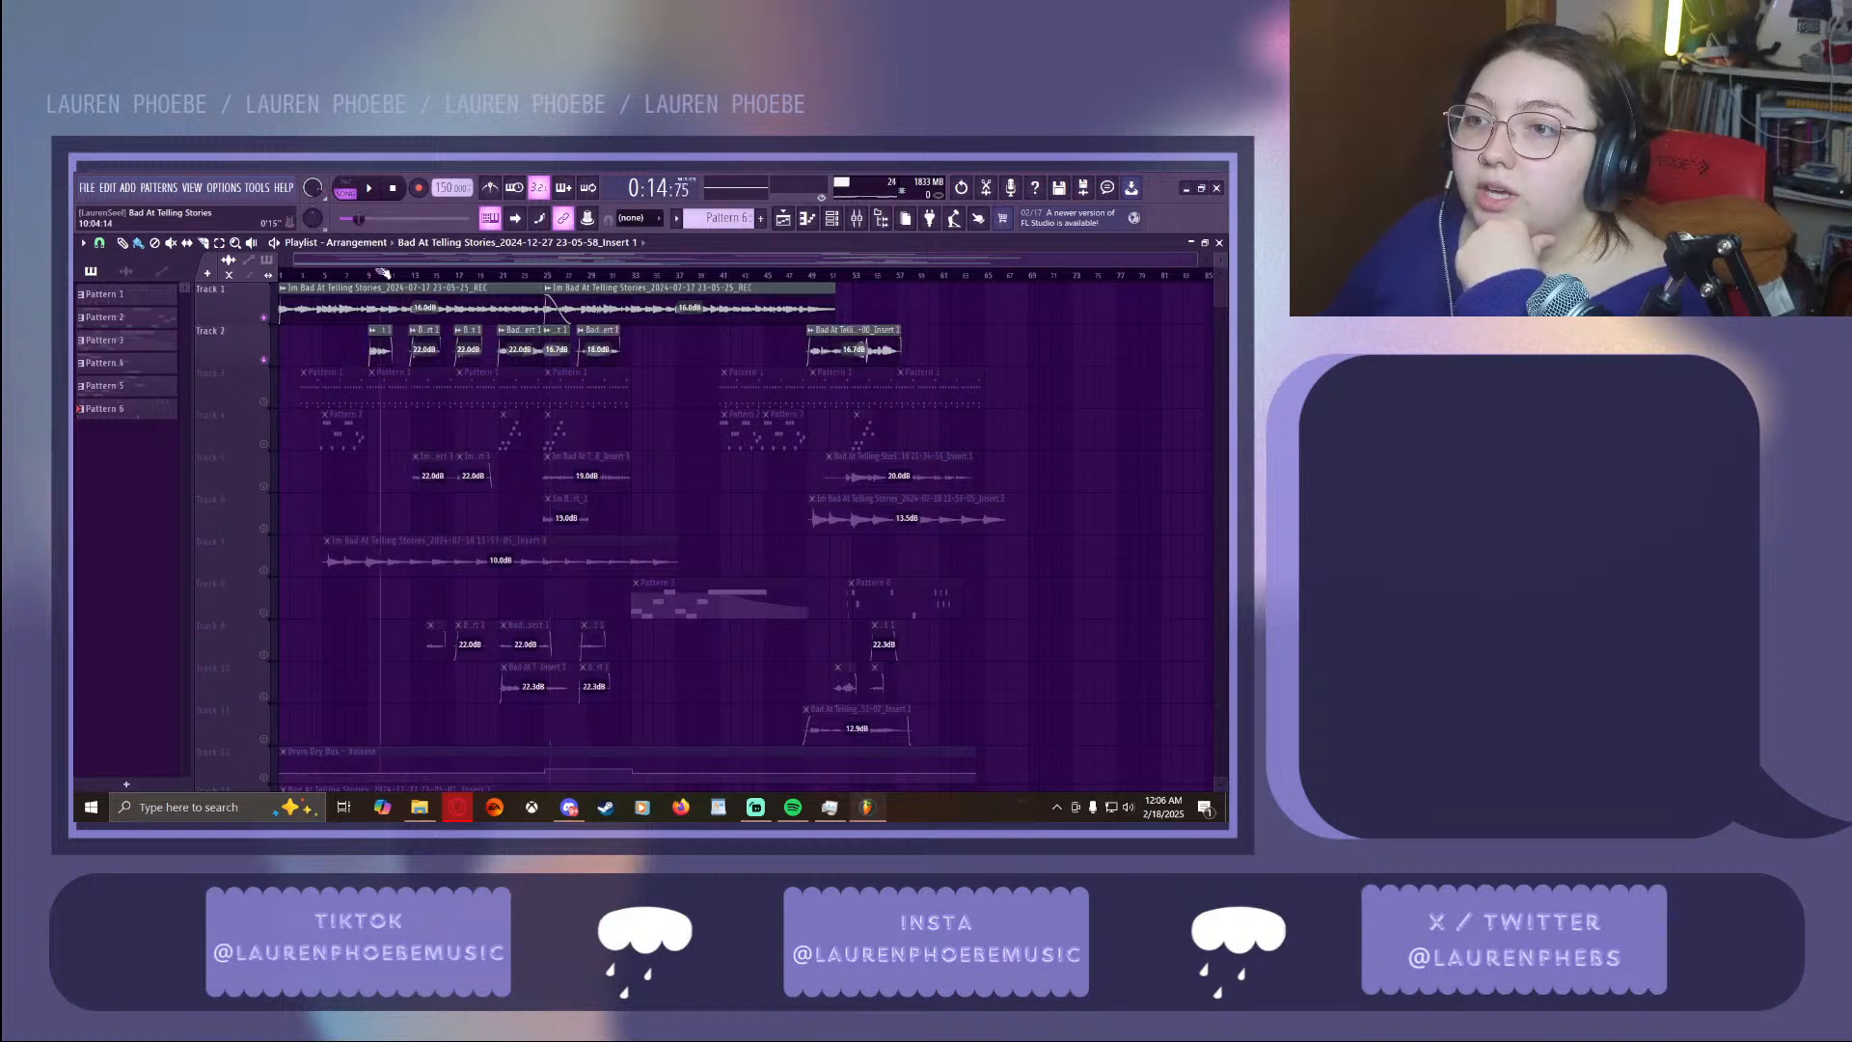
{"action": "left_click", "coordinate": [262, 318]}
{"action": "key", "text": "space"}
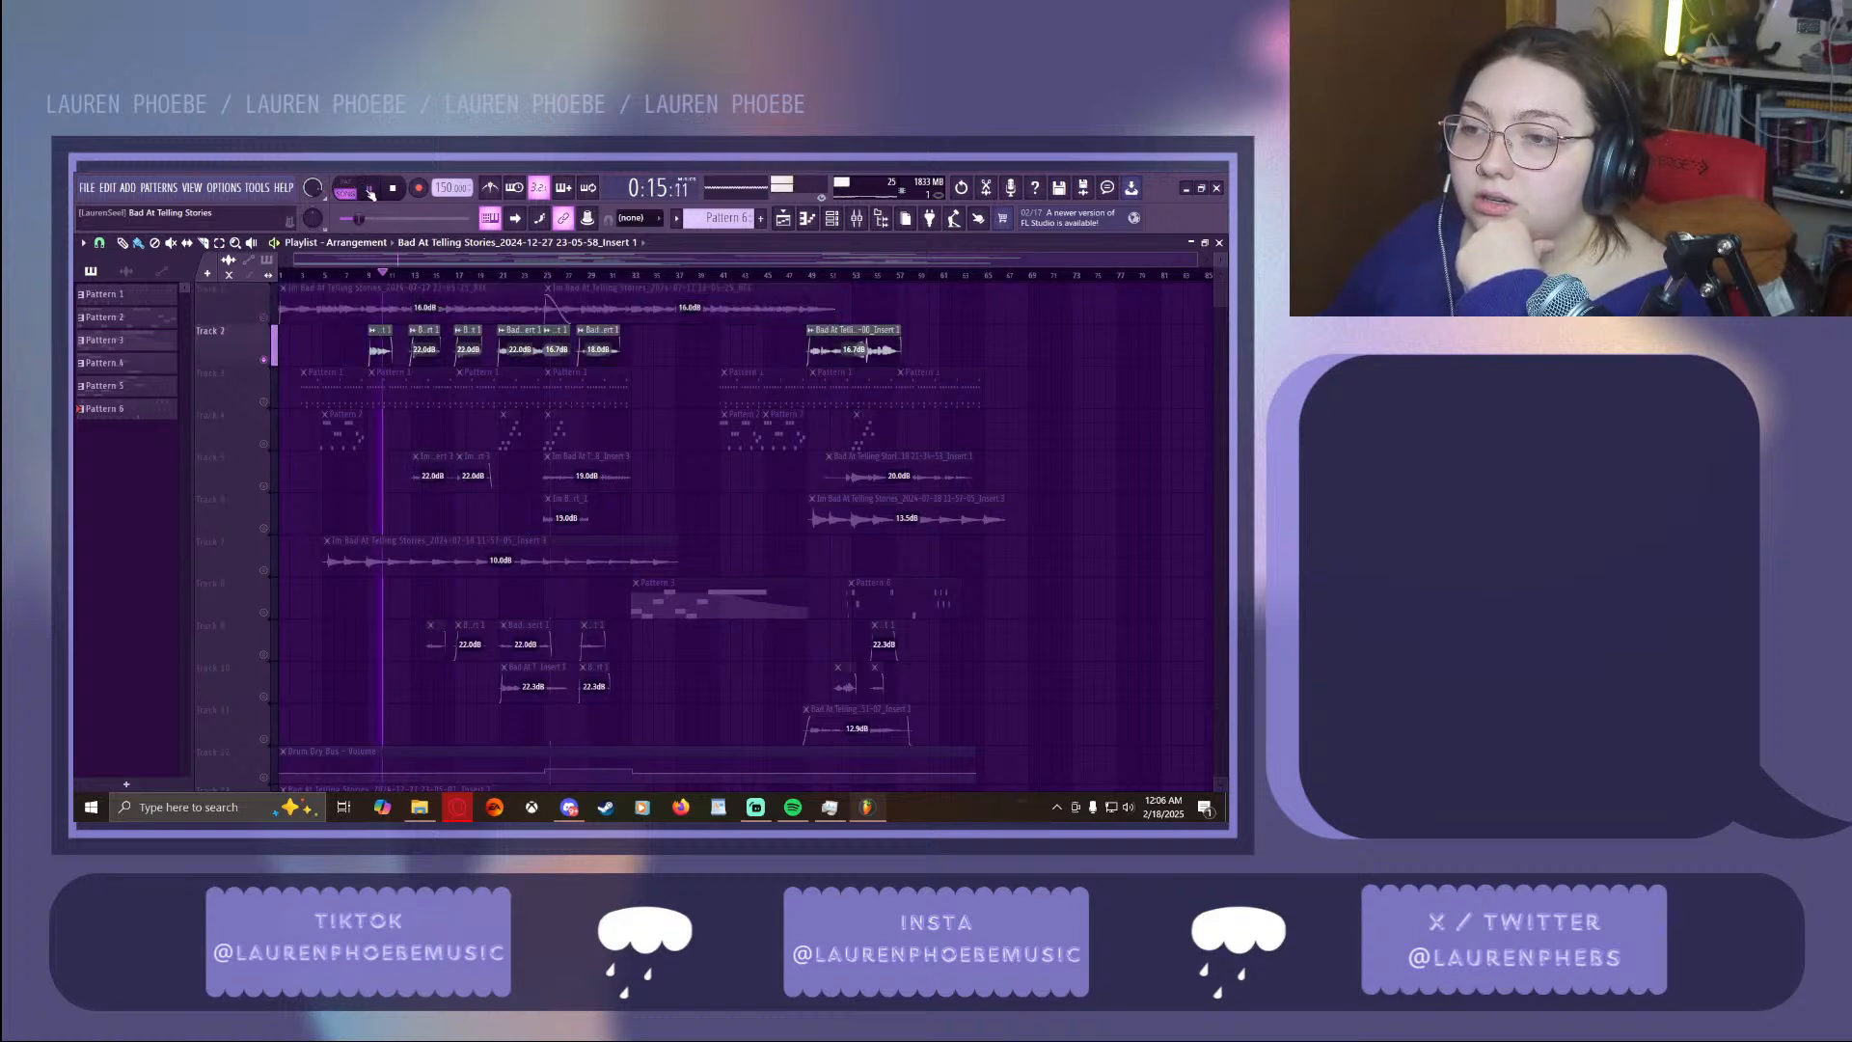
{"action": "left_click", "coordinate": [361, 275]}
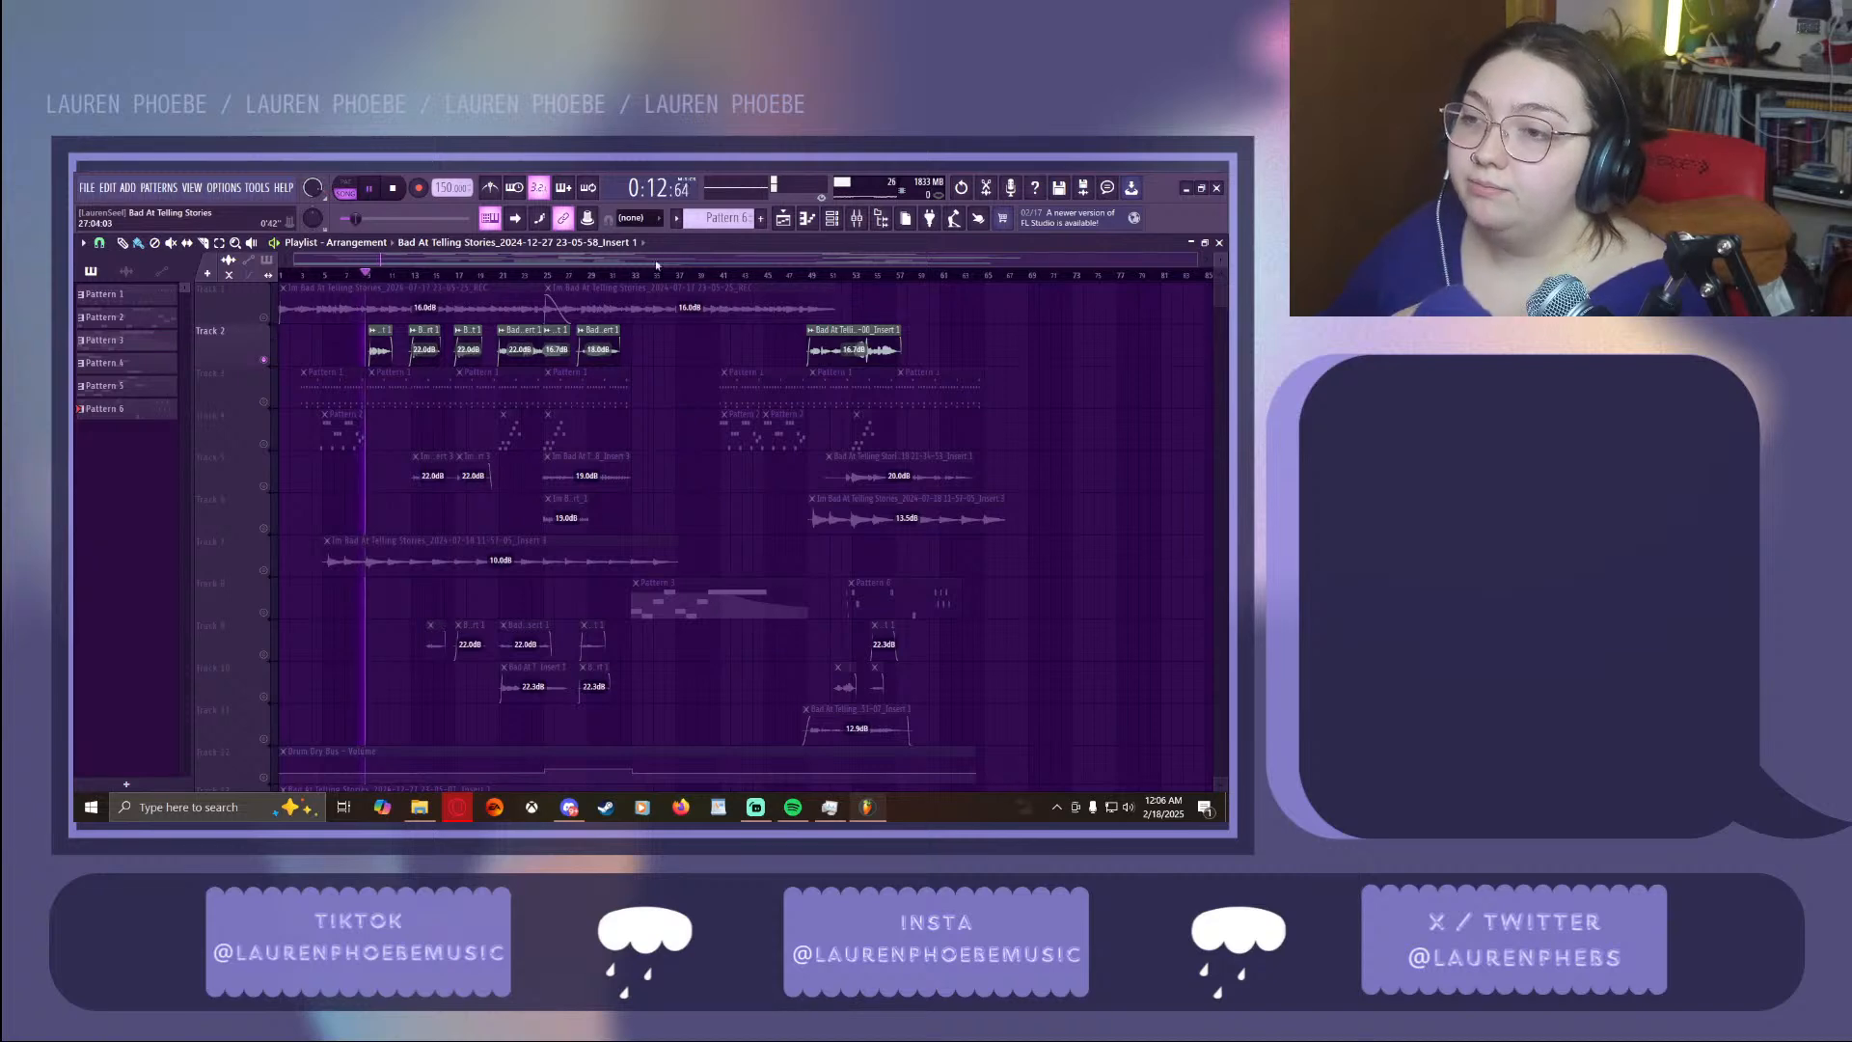
Open and maximize the mixer while Track 2 plays, bringing the Main Vox and other vocal tracks into view
{"action": "left_click", "coordinate": [881, 224]}
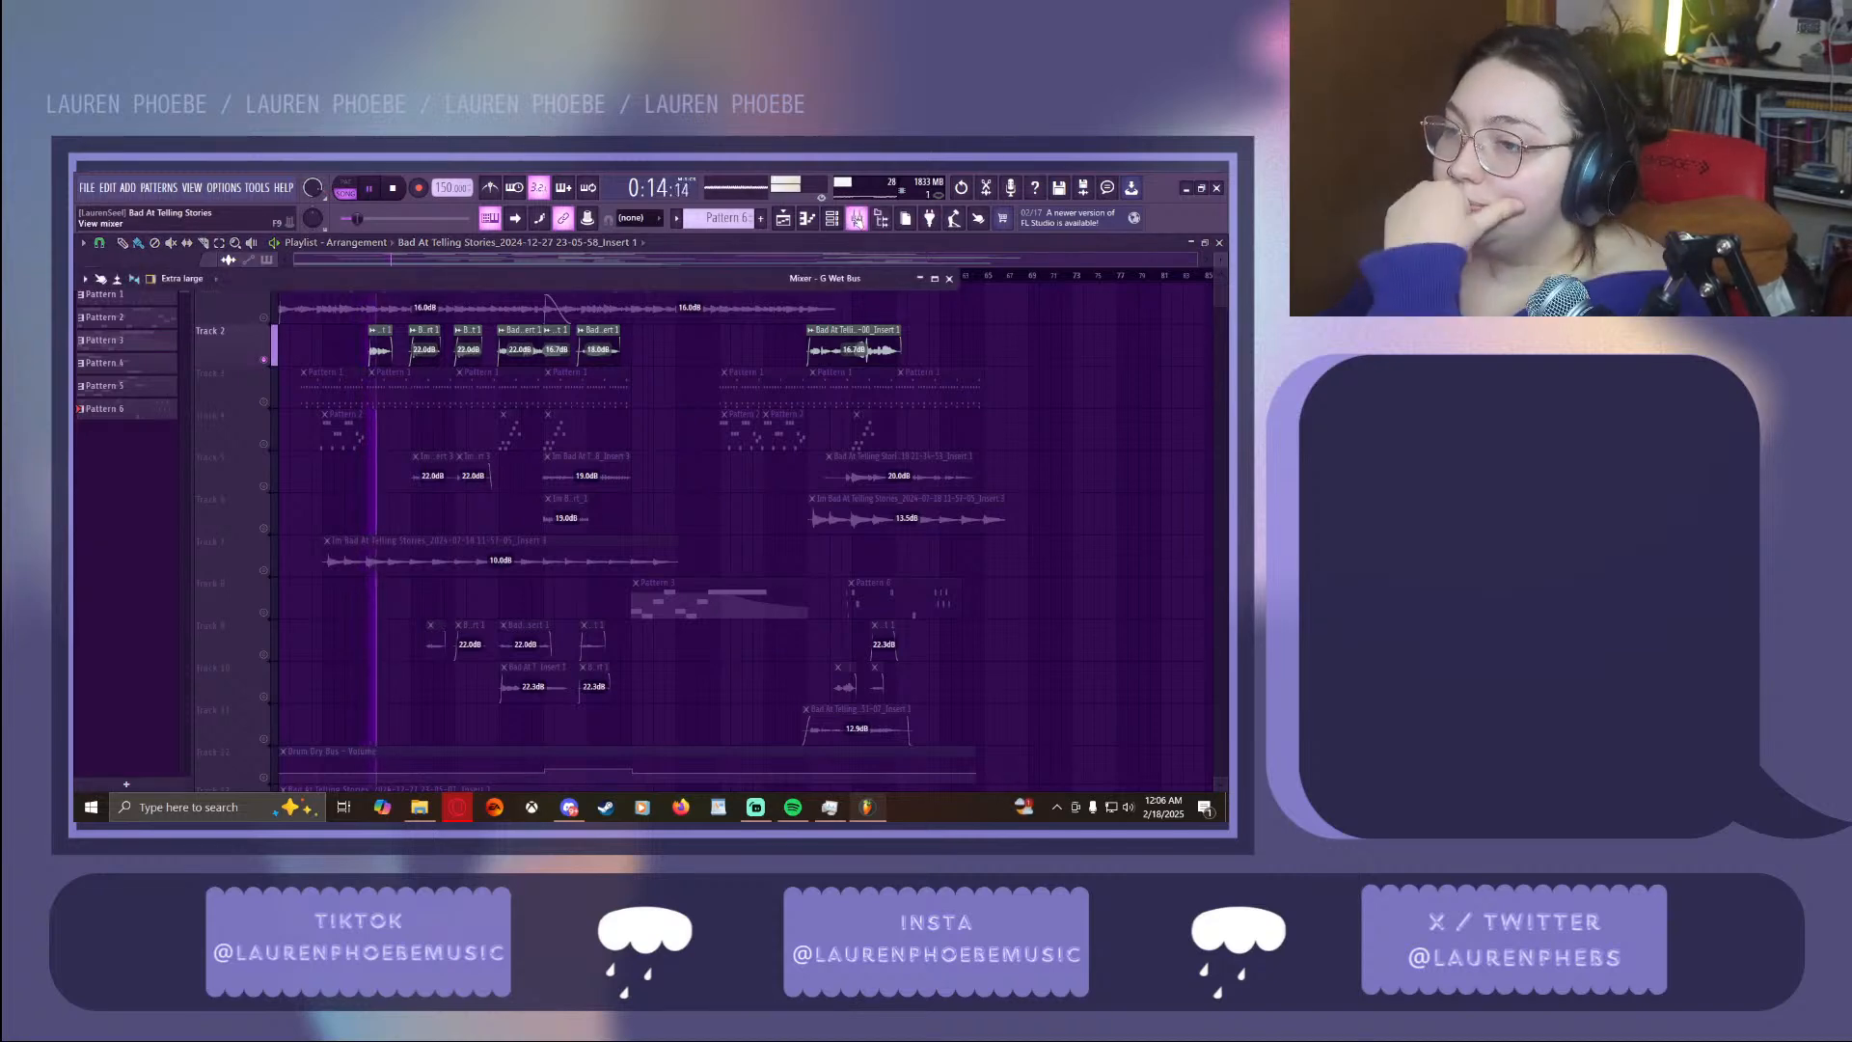
{"action": "left_click", "coordinate": [935, 279]}
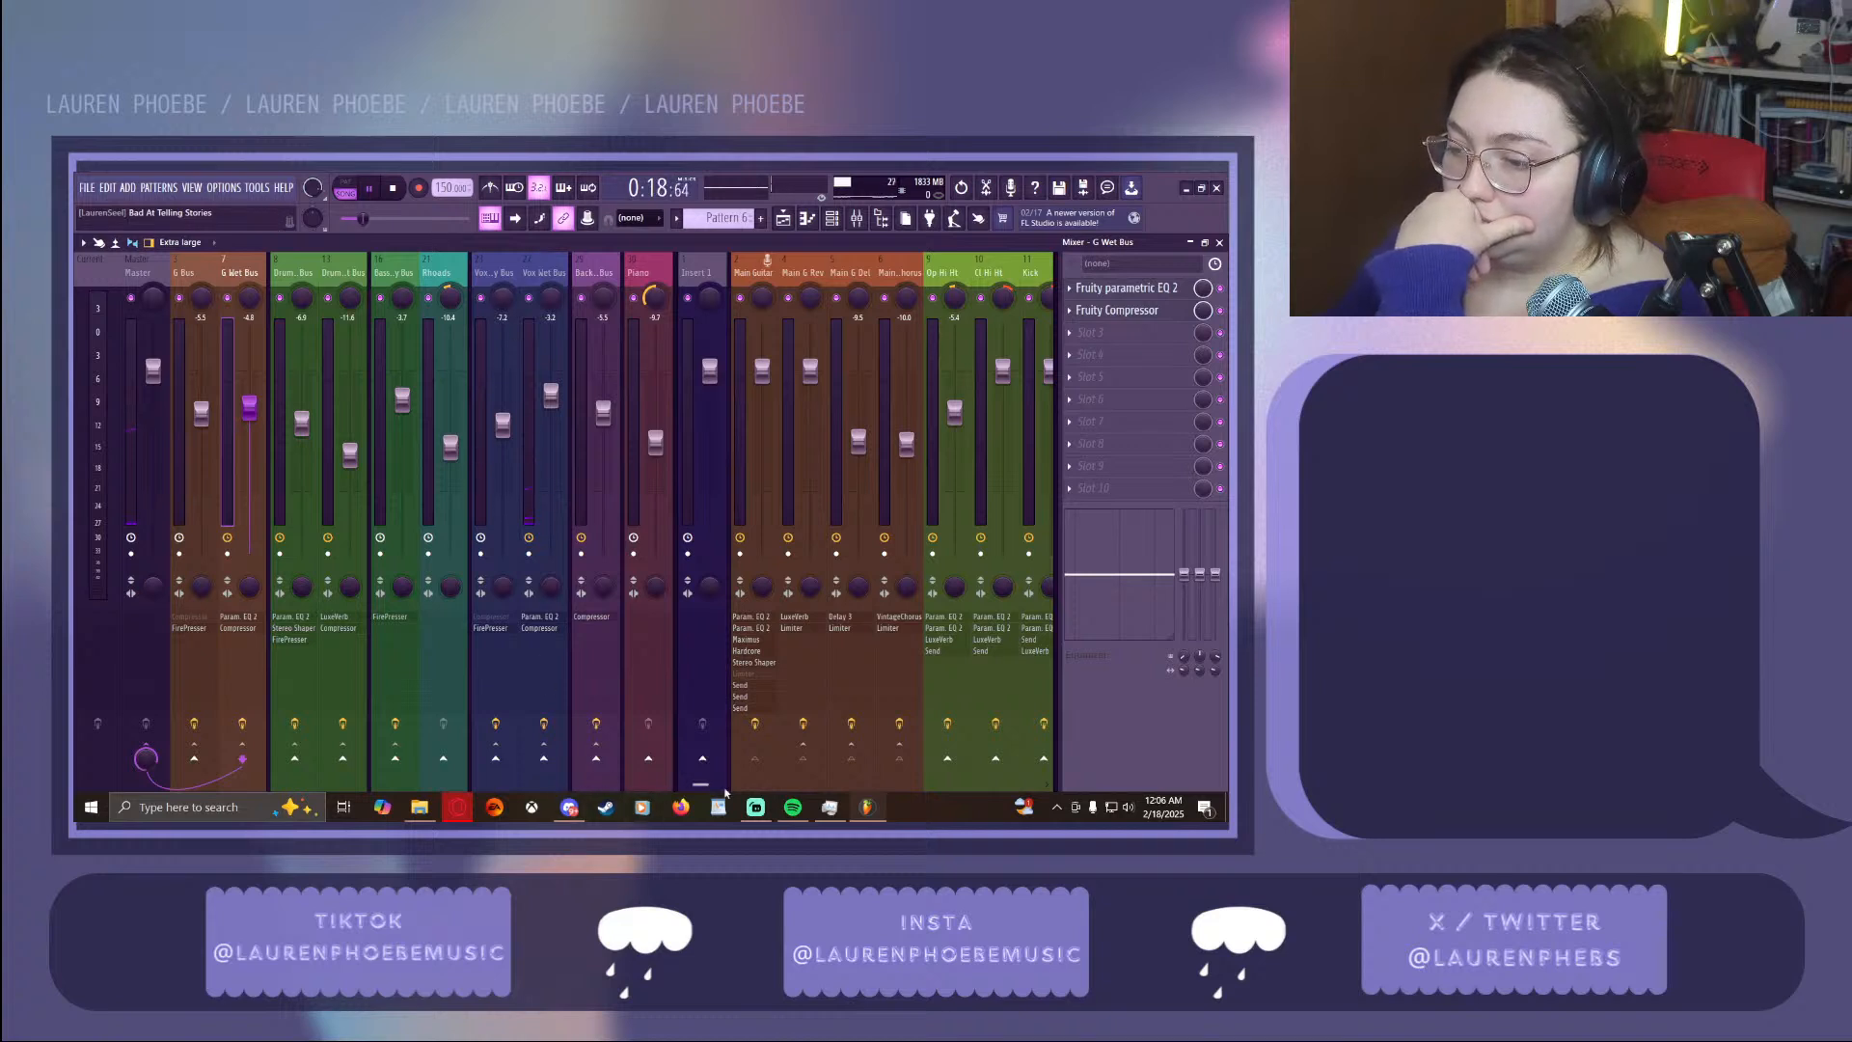
{"action": "left_click_drag", "start_coordinate": [709, 789], "coordinate": [758, 788]}
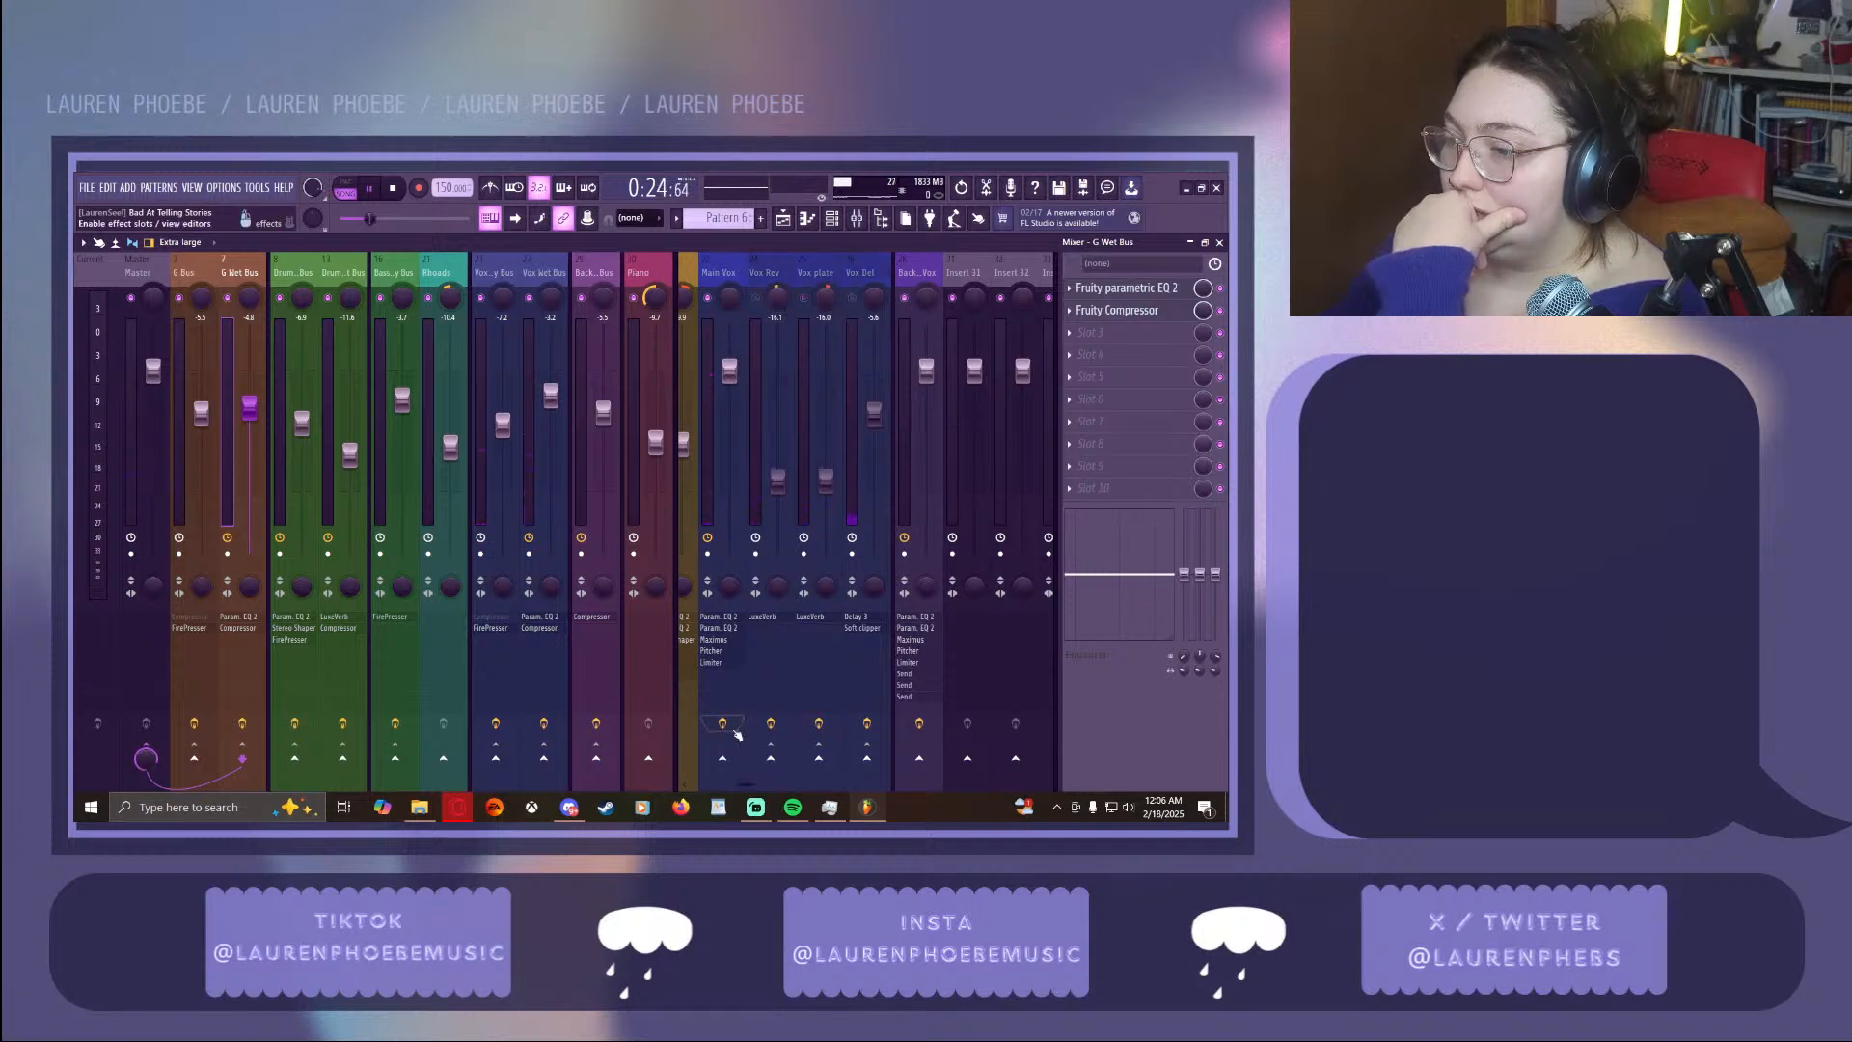
Compare the vocals with the effects of Main Vox and the two Vox buses disabled and re-enabled, and pause playback
{"action": "left_click", "coordinate": [723, 725]}
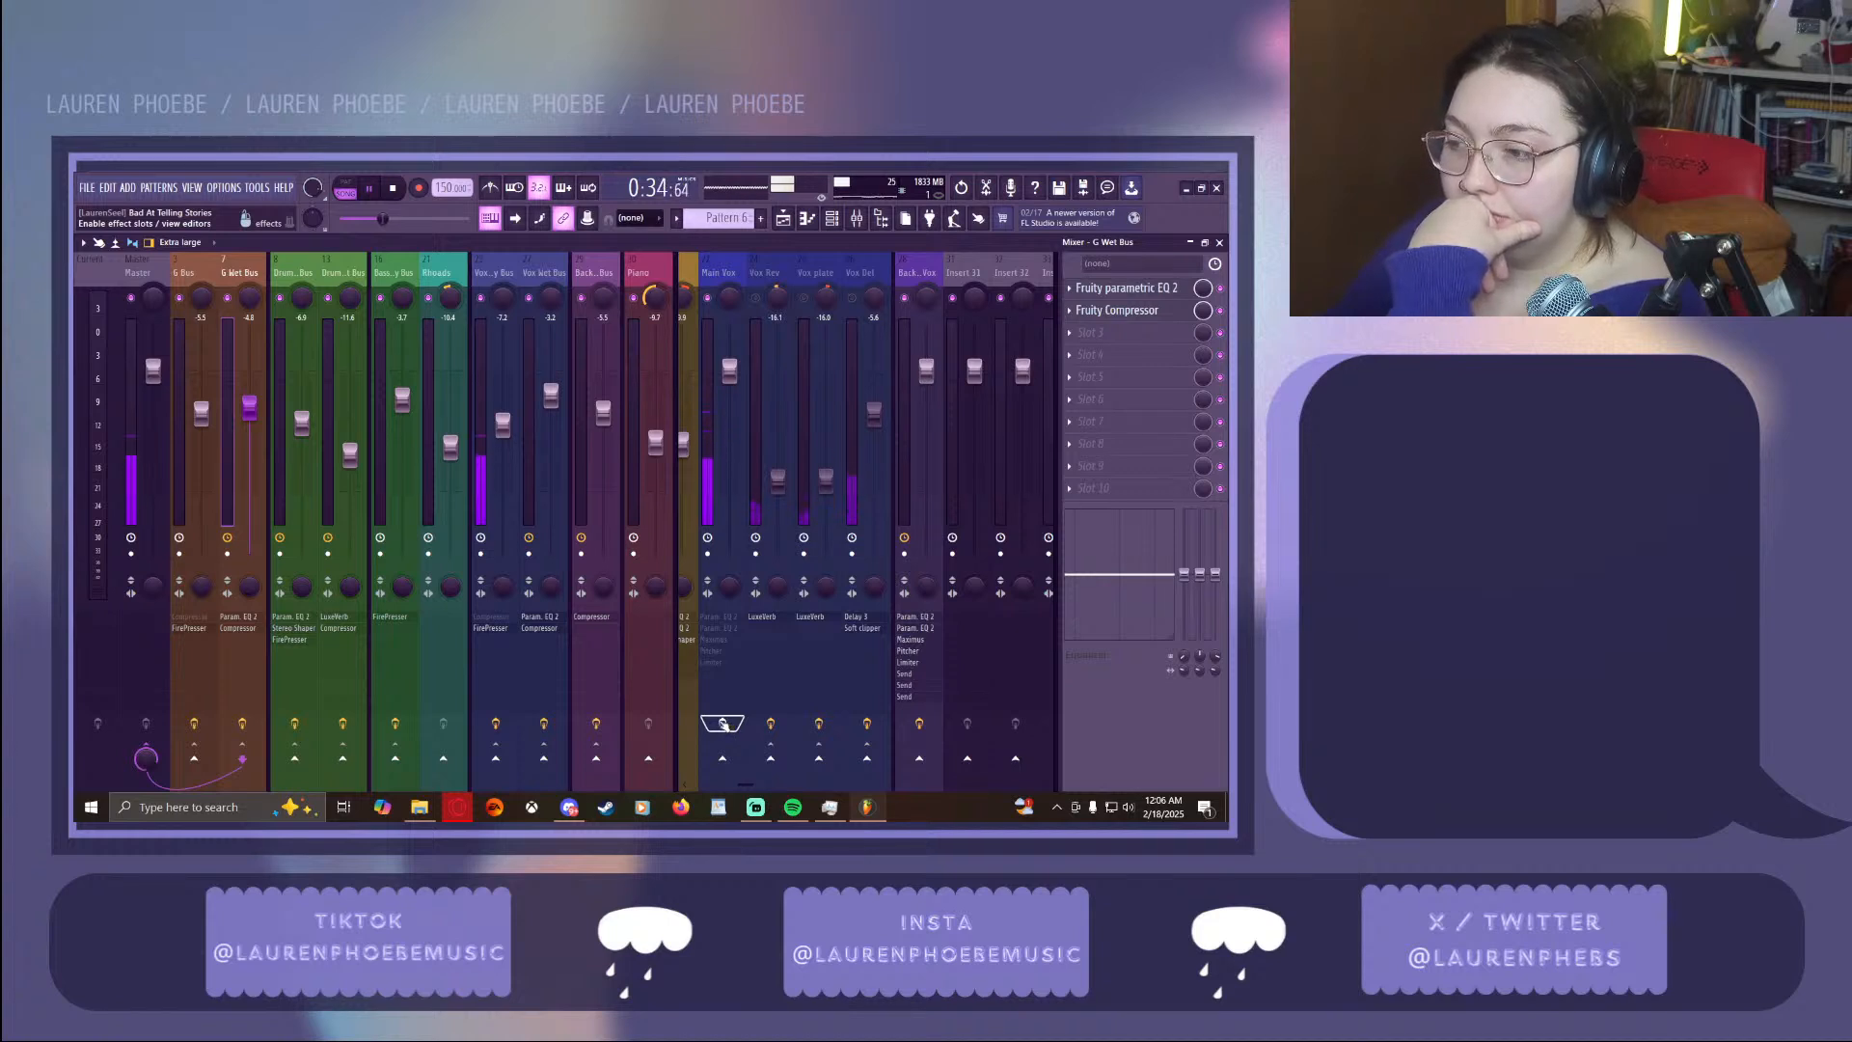
{"action": "left_click", "coordinate": [495, 723]}
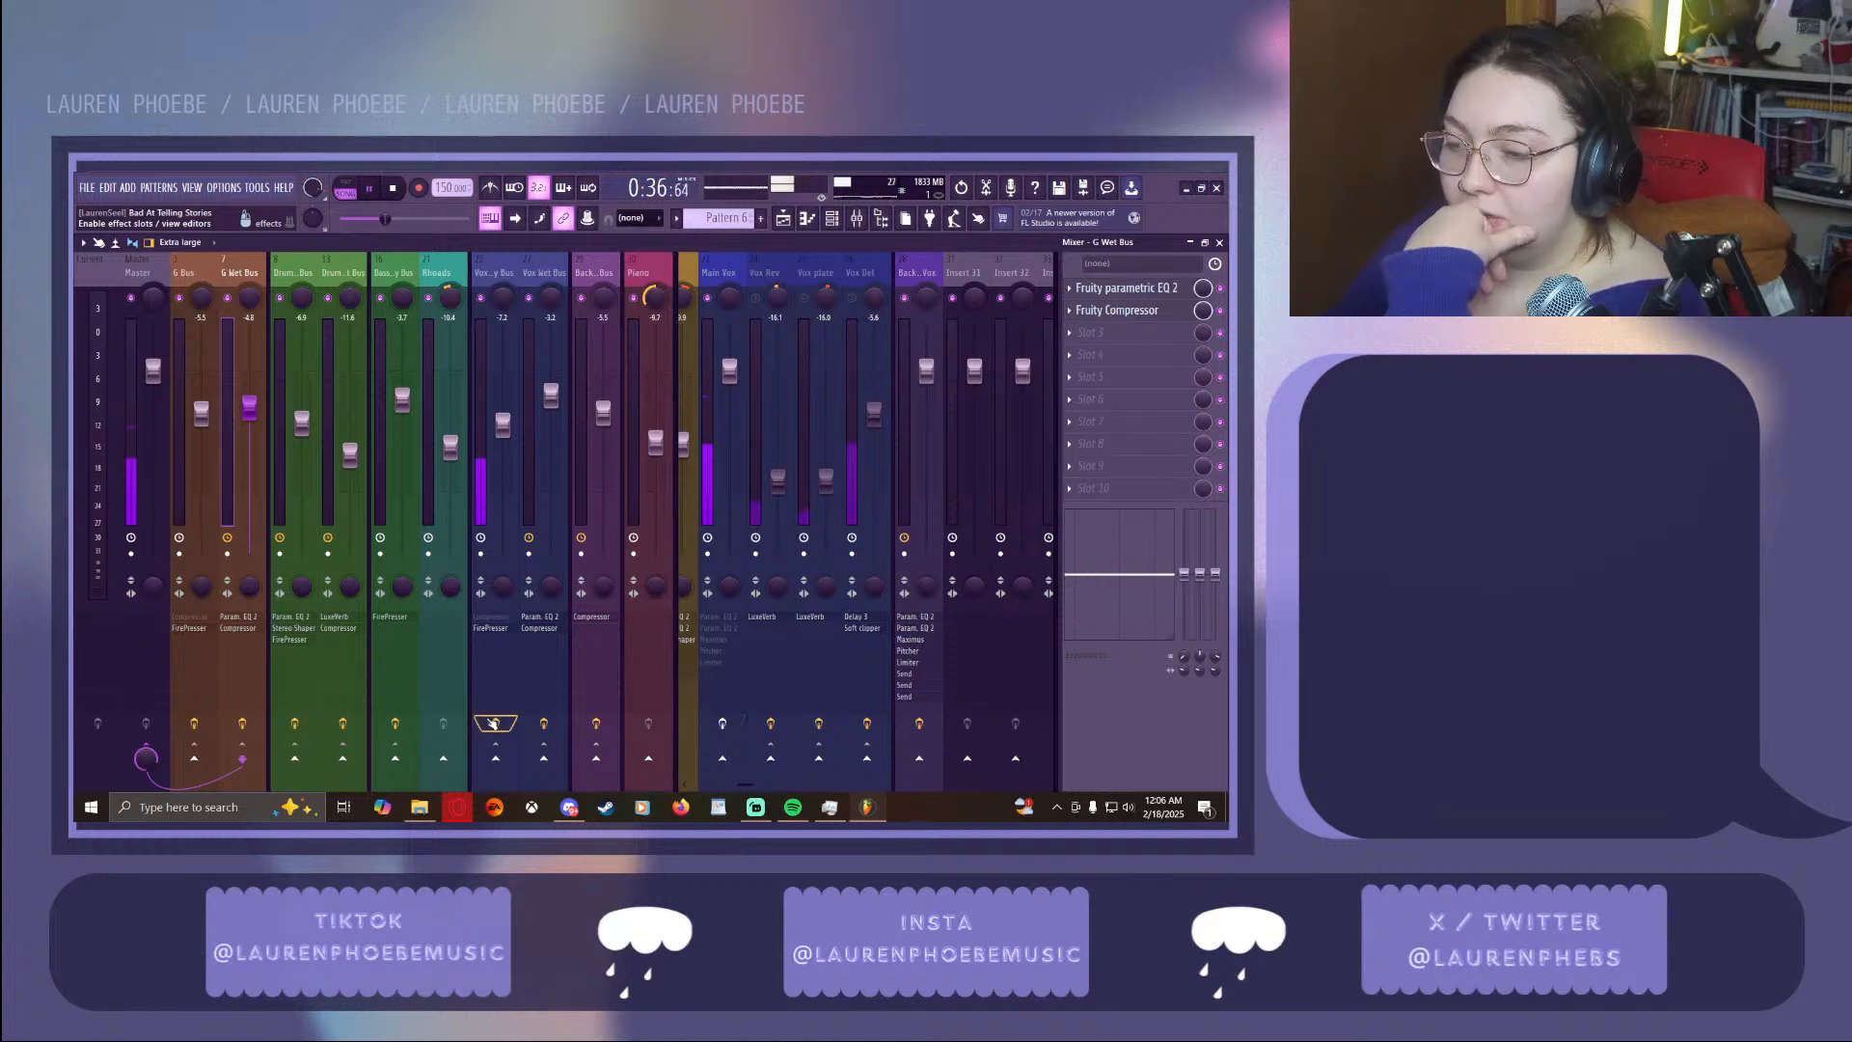
{"action": "left_click", "coordinate": [544, 723]}
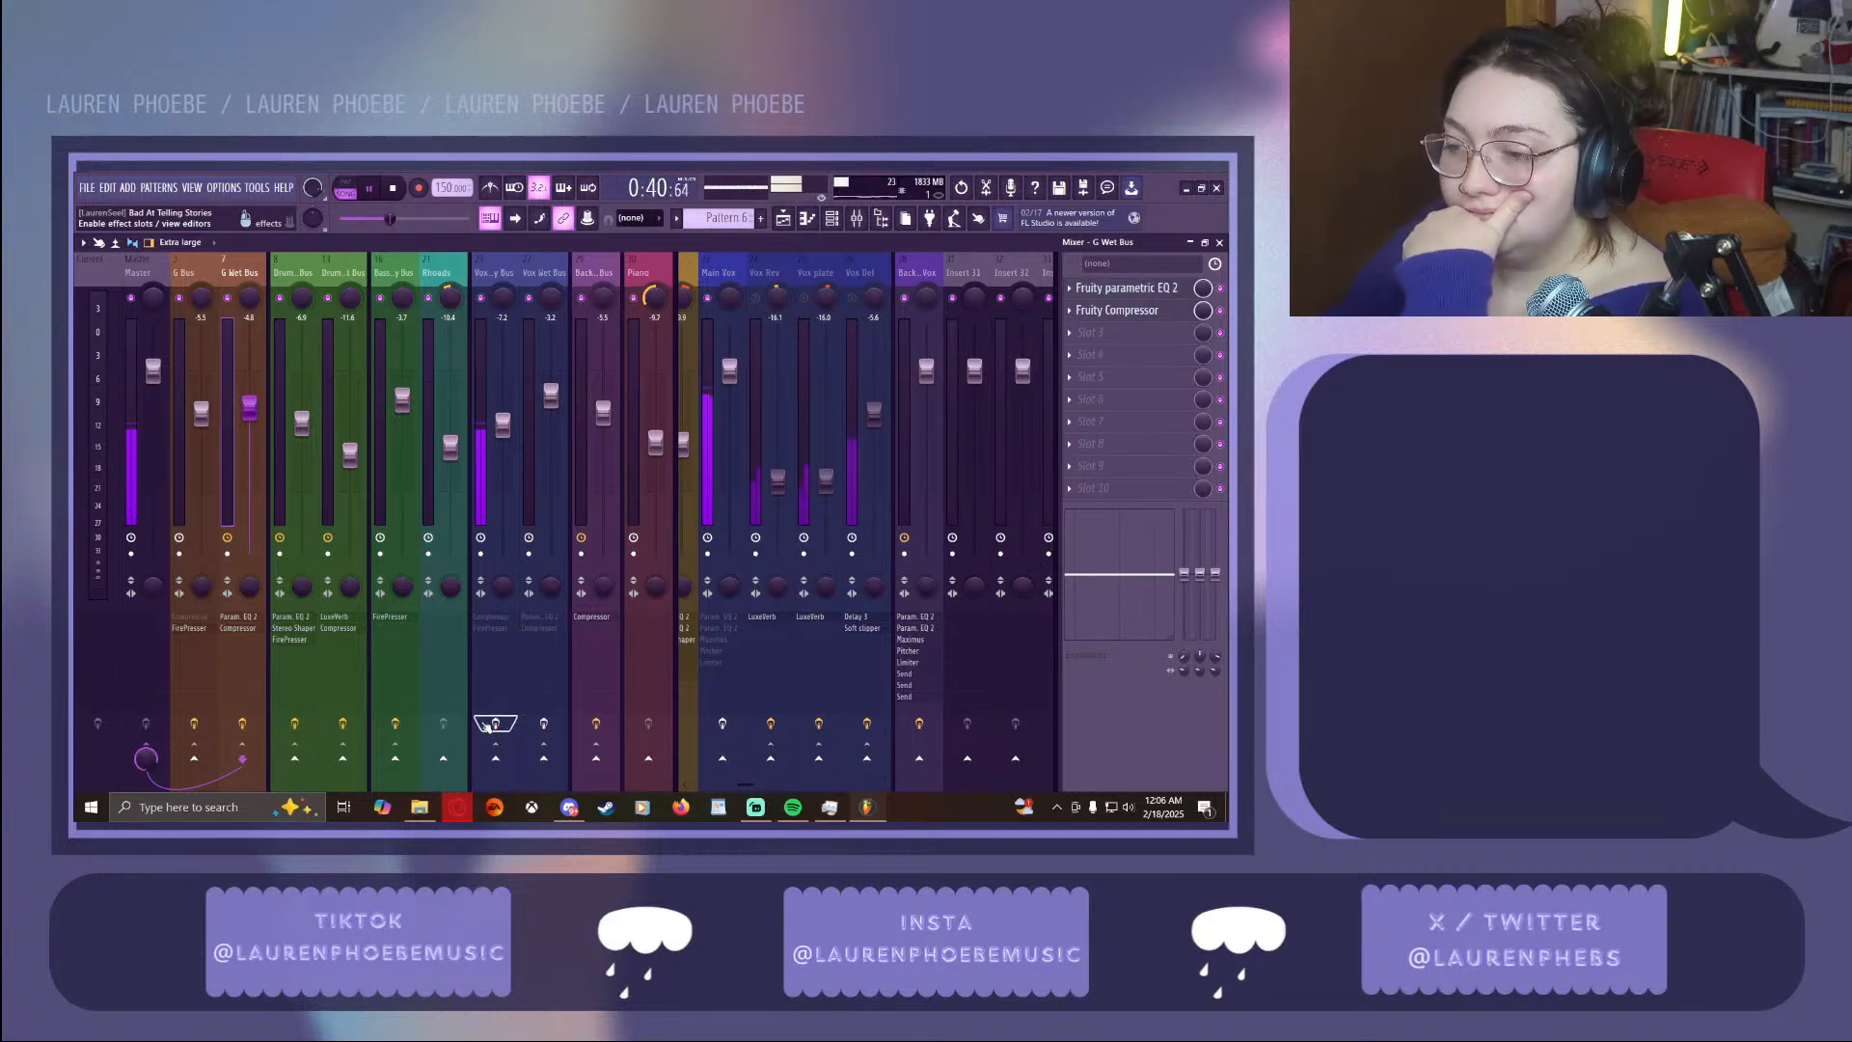
{"action": "left_click", "coordinate": [495, 724]}
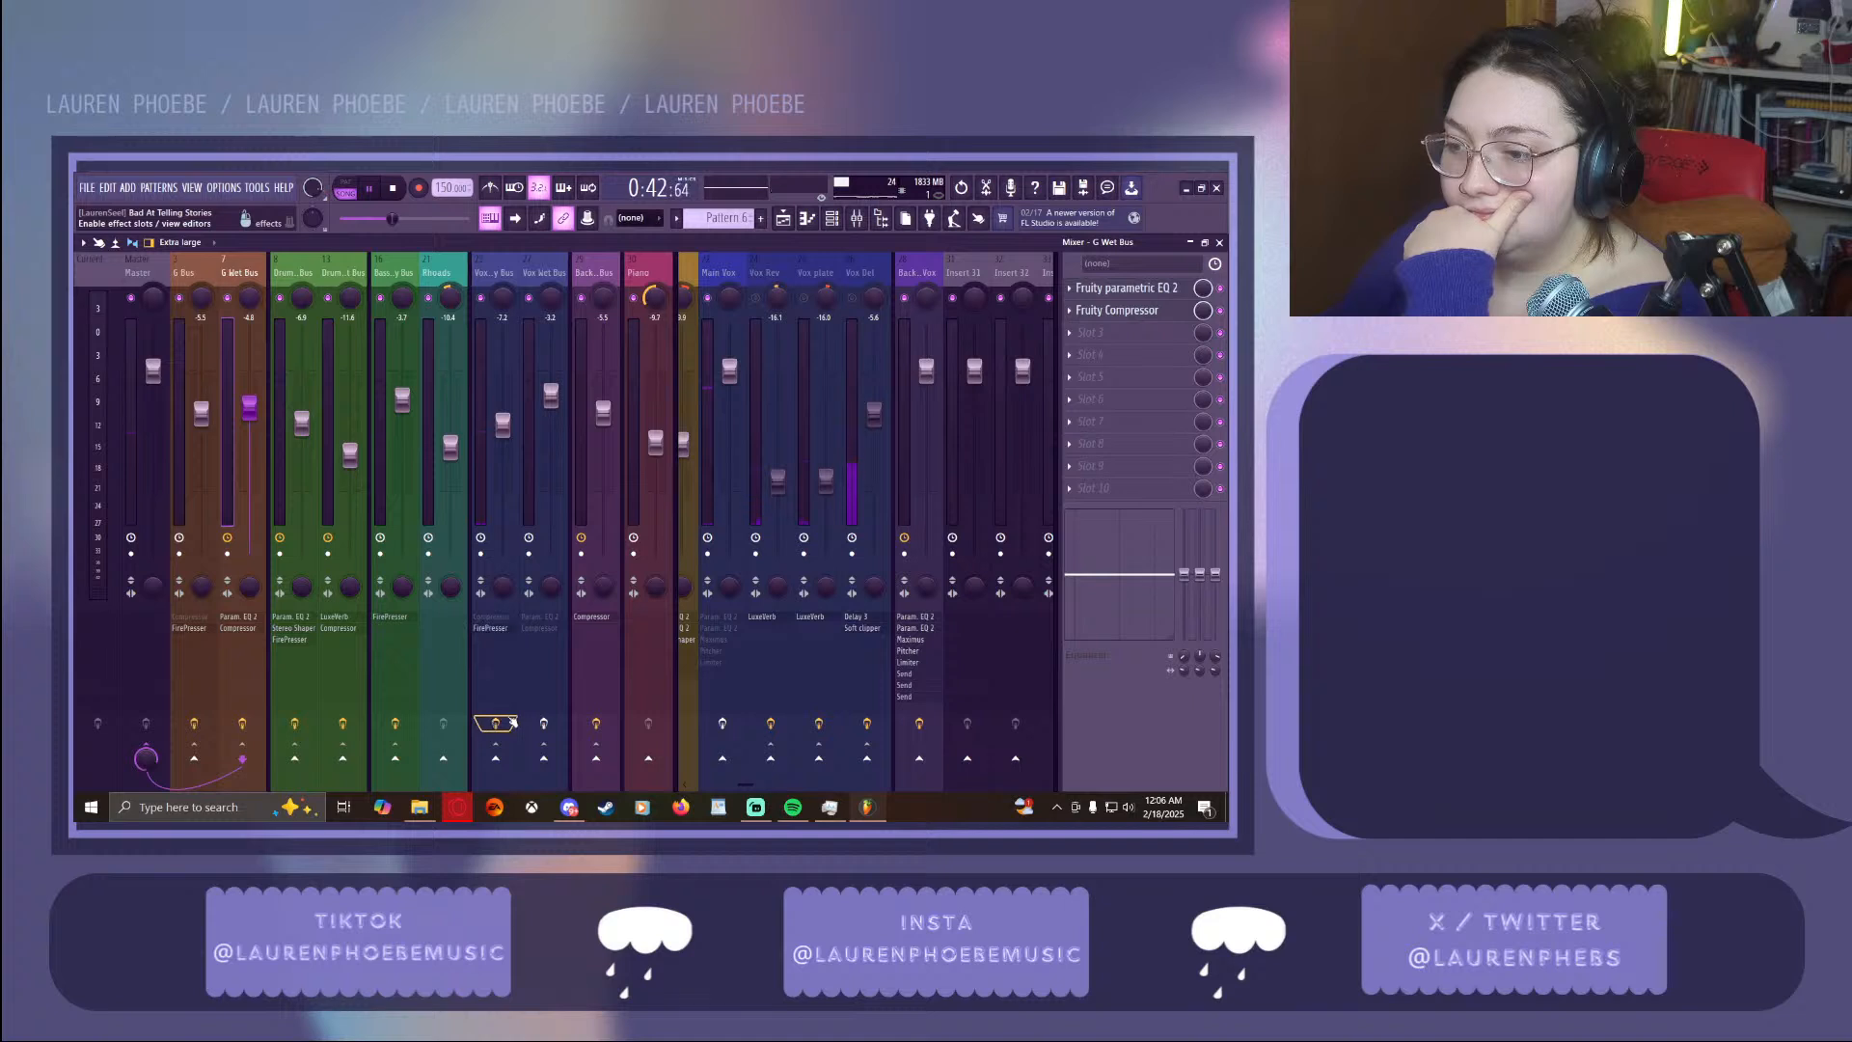
{"action": "left_click", "coordinate": [543, 724]}
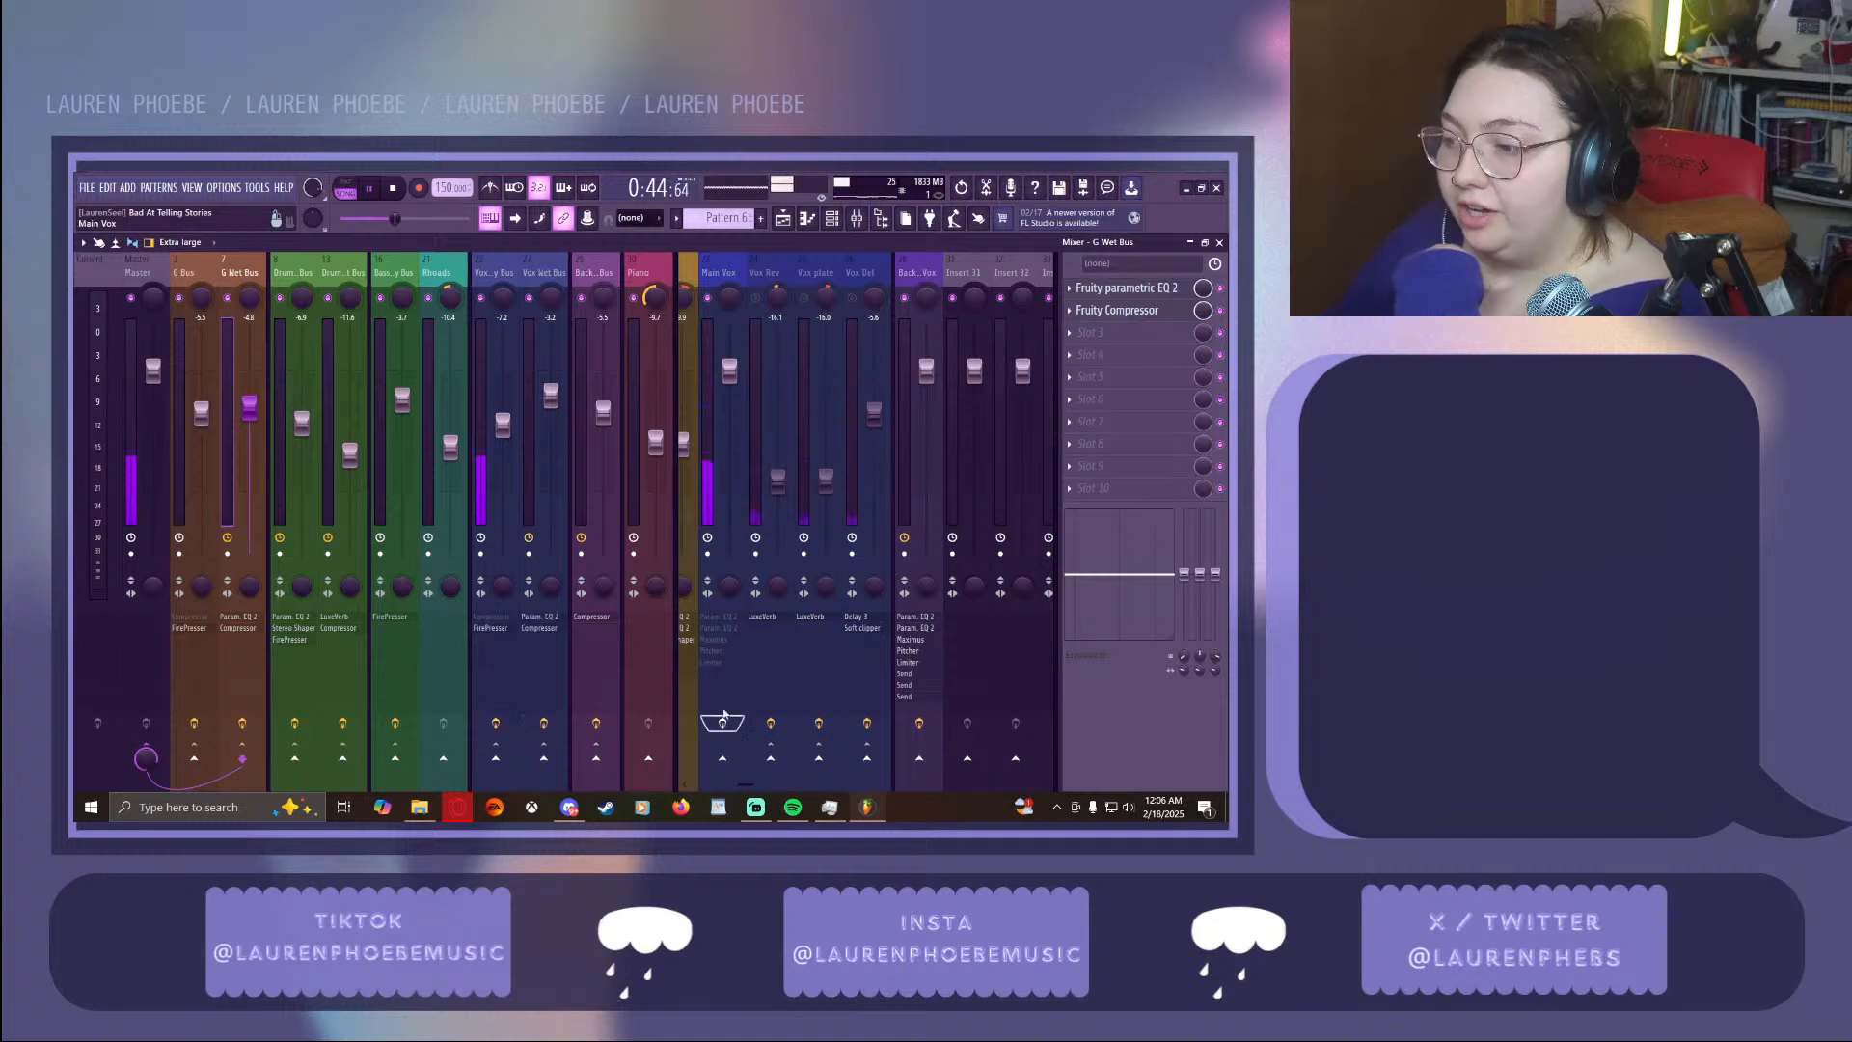
{"action": "left_click", "coordinate": [724, 724]}
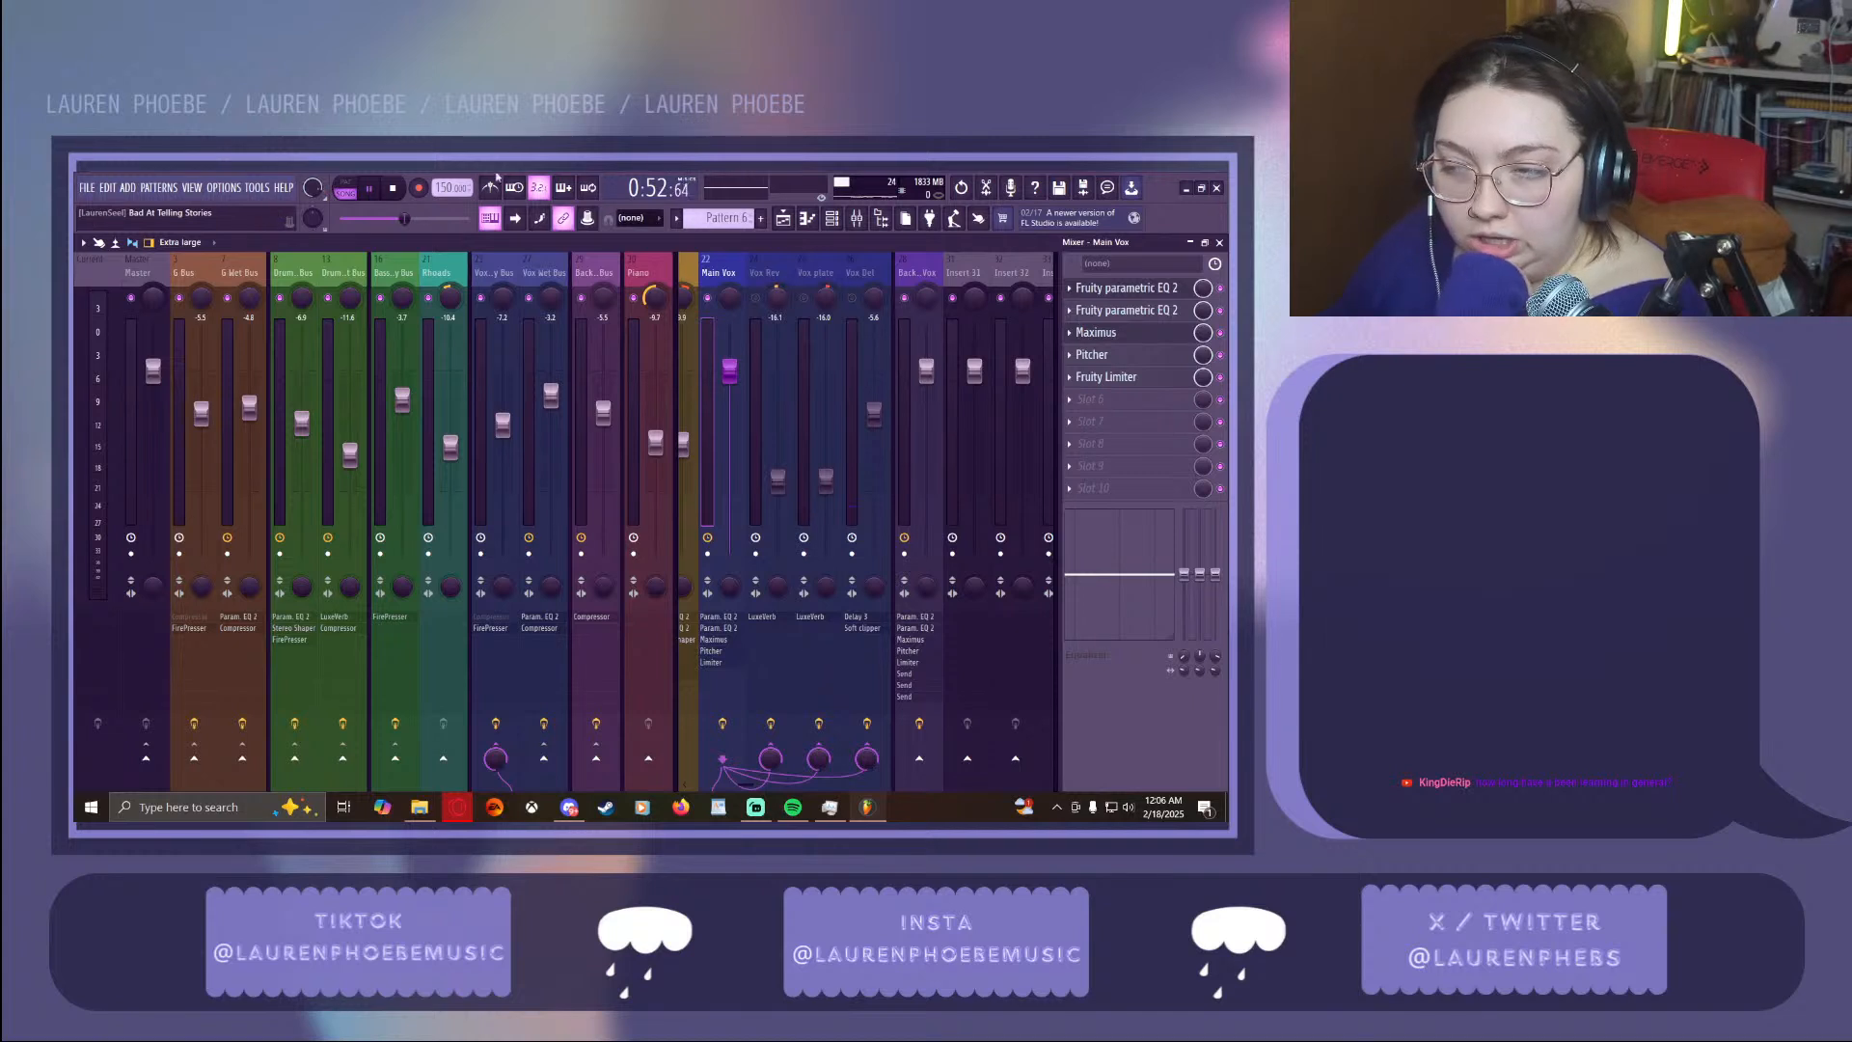
{"action": "left_click", "coordinate": [375, 190]}
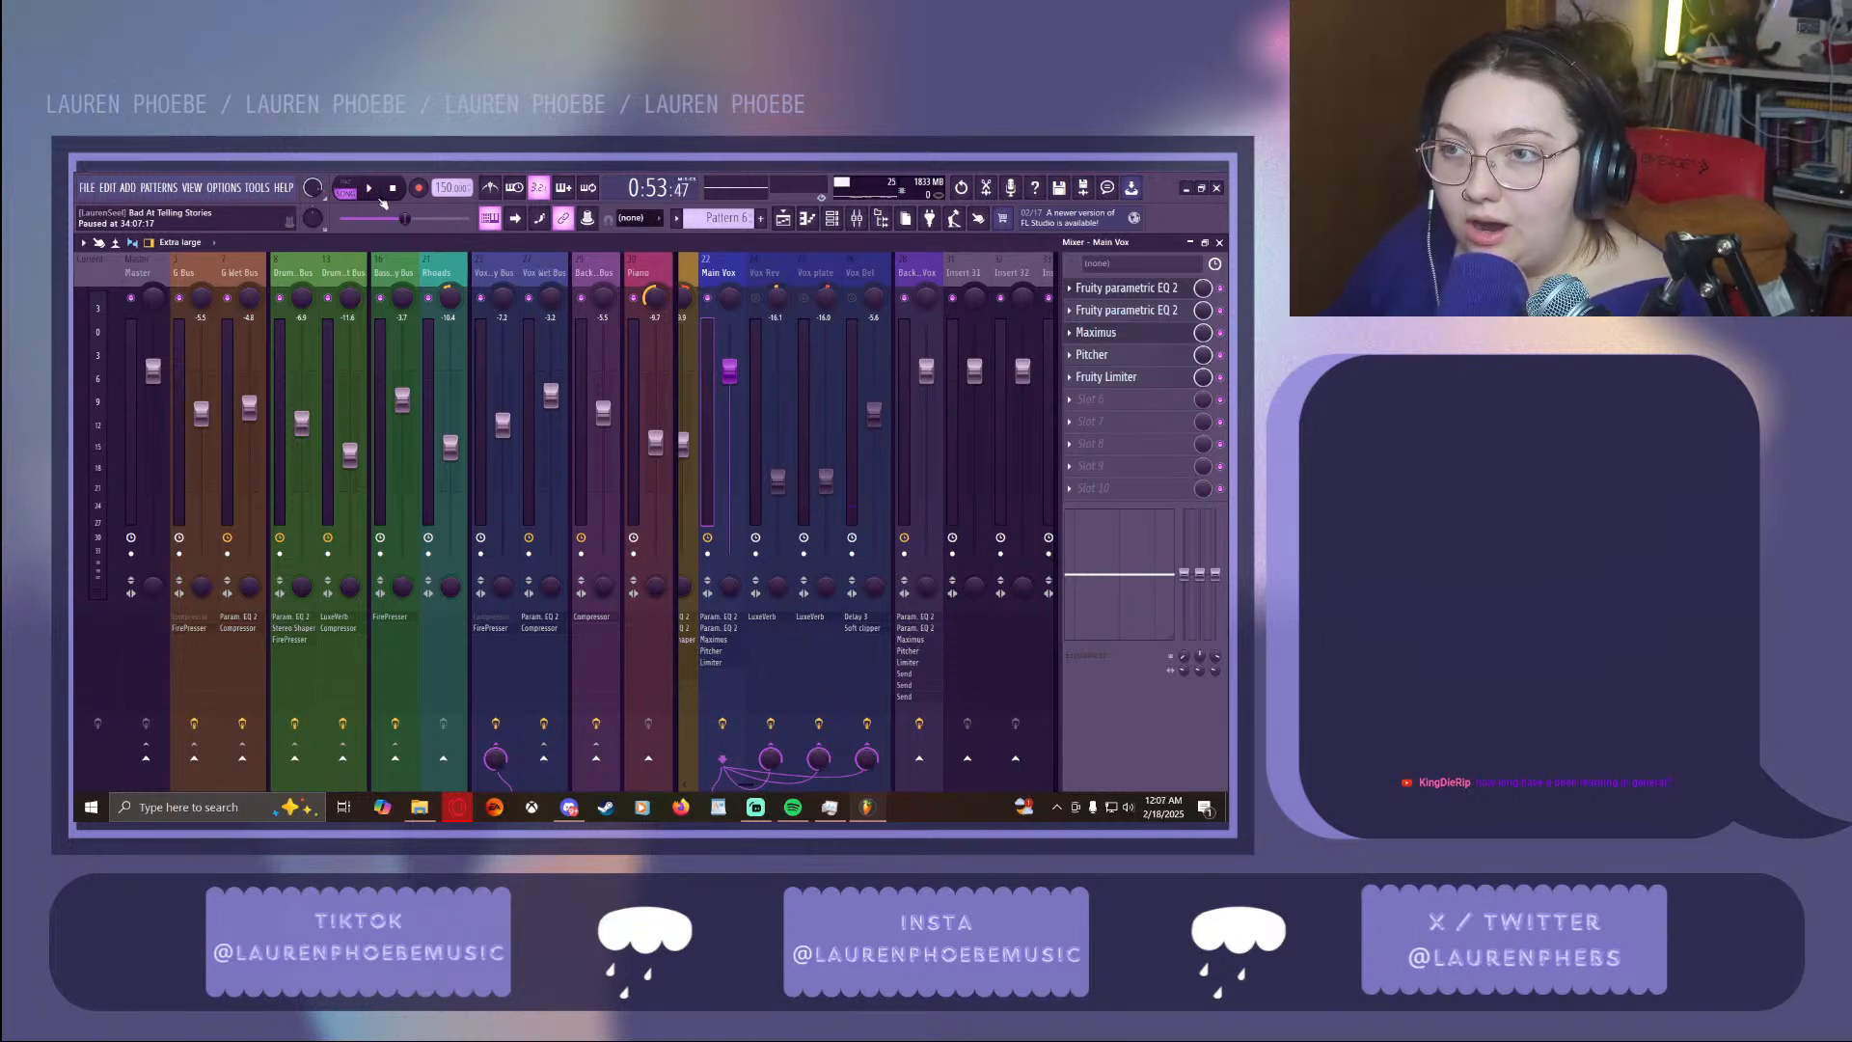
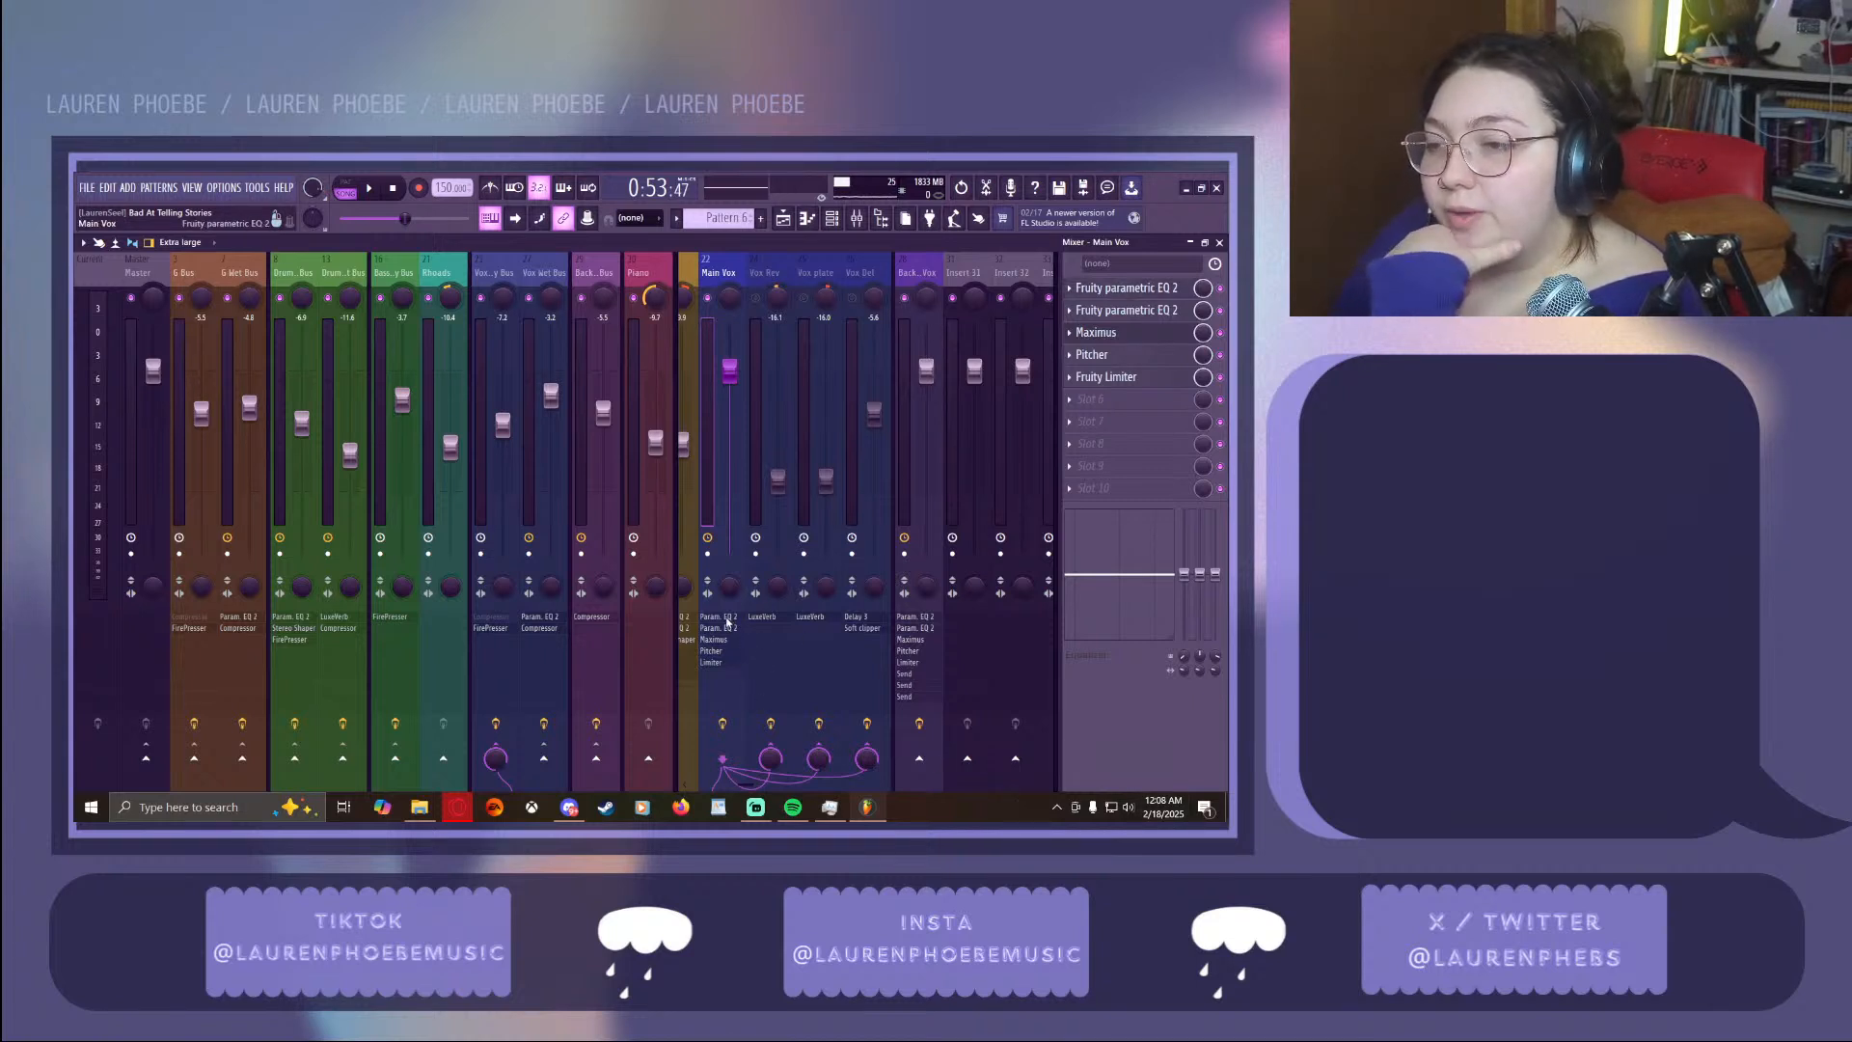
Inspect the curves of the two Fruity parametric EQ 2 effects on the Main Vox track, closing each one
{"action": "left_click", "coordinate": [727, 622]}
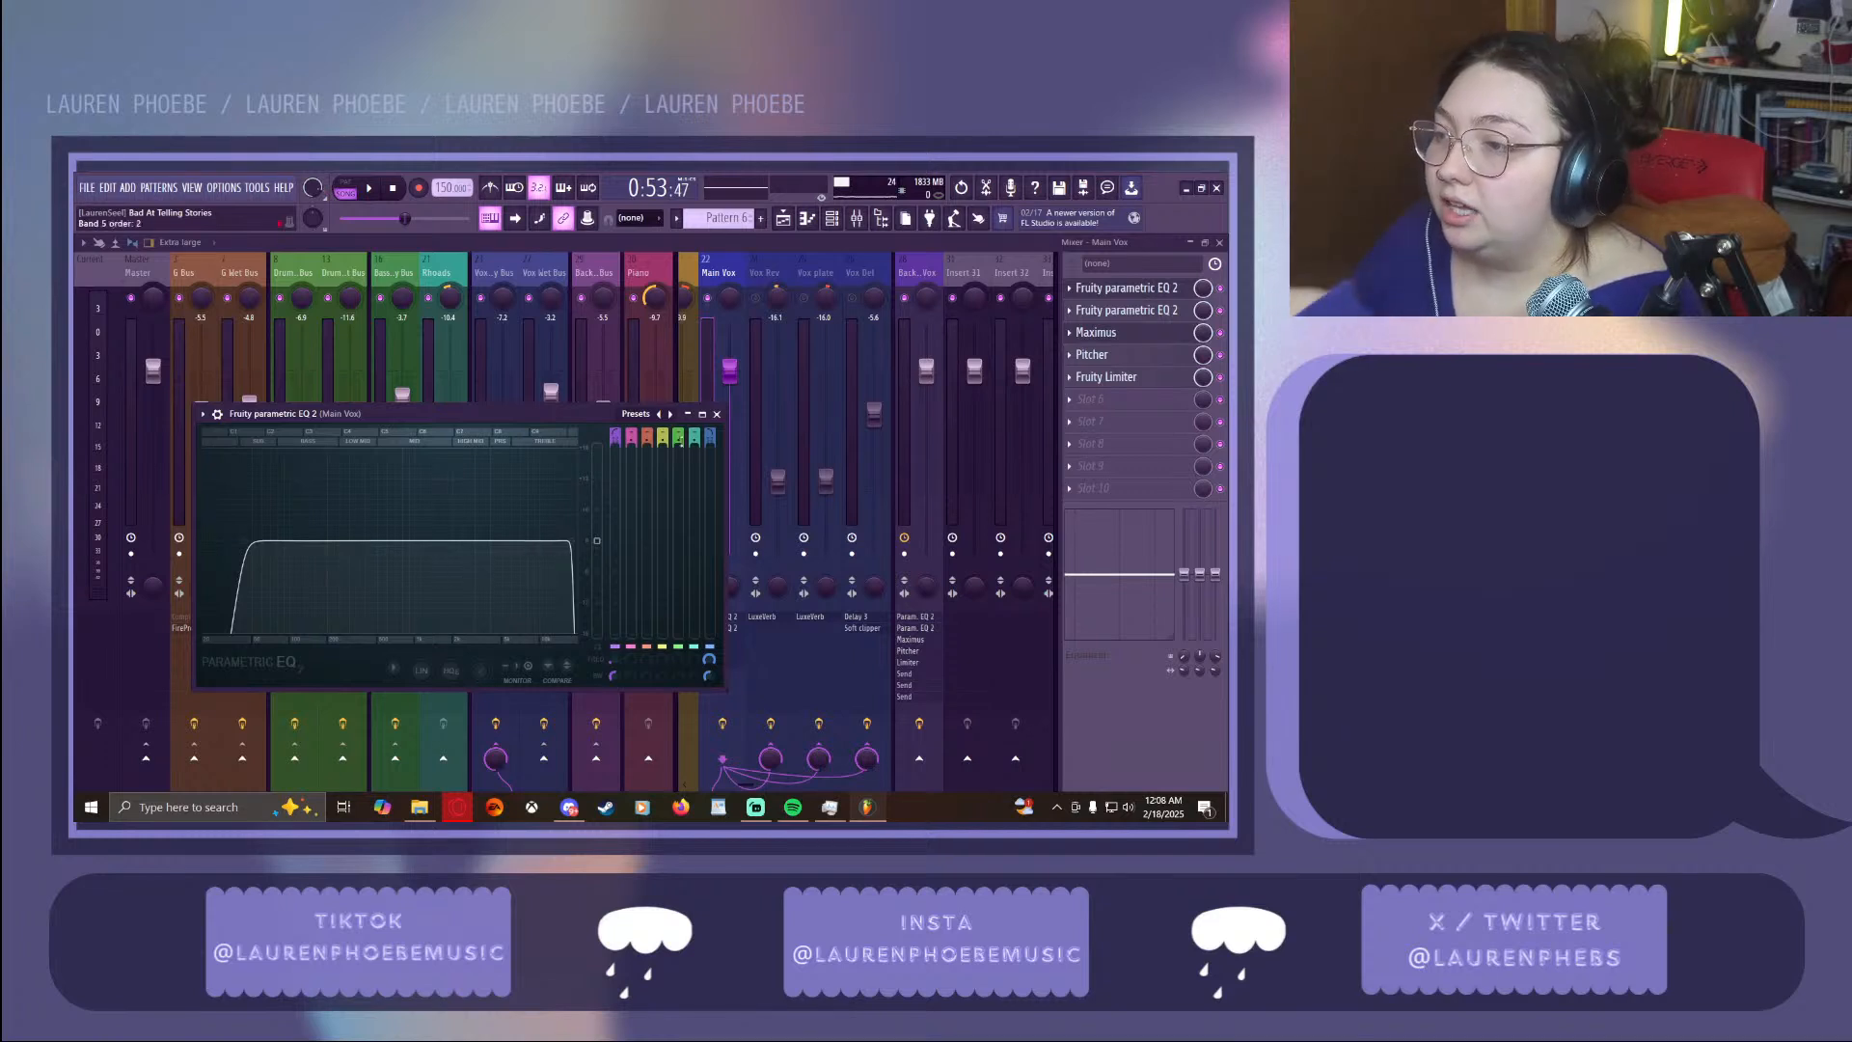
{"action": "left_click", "coordinate": [719, 415]}
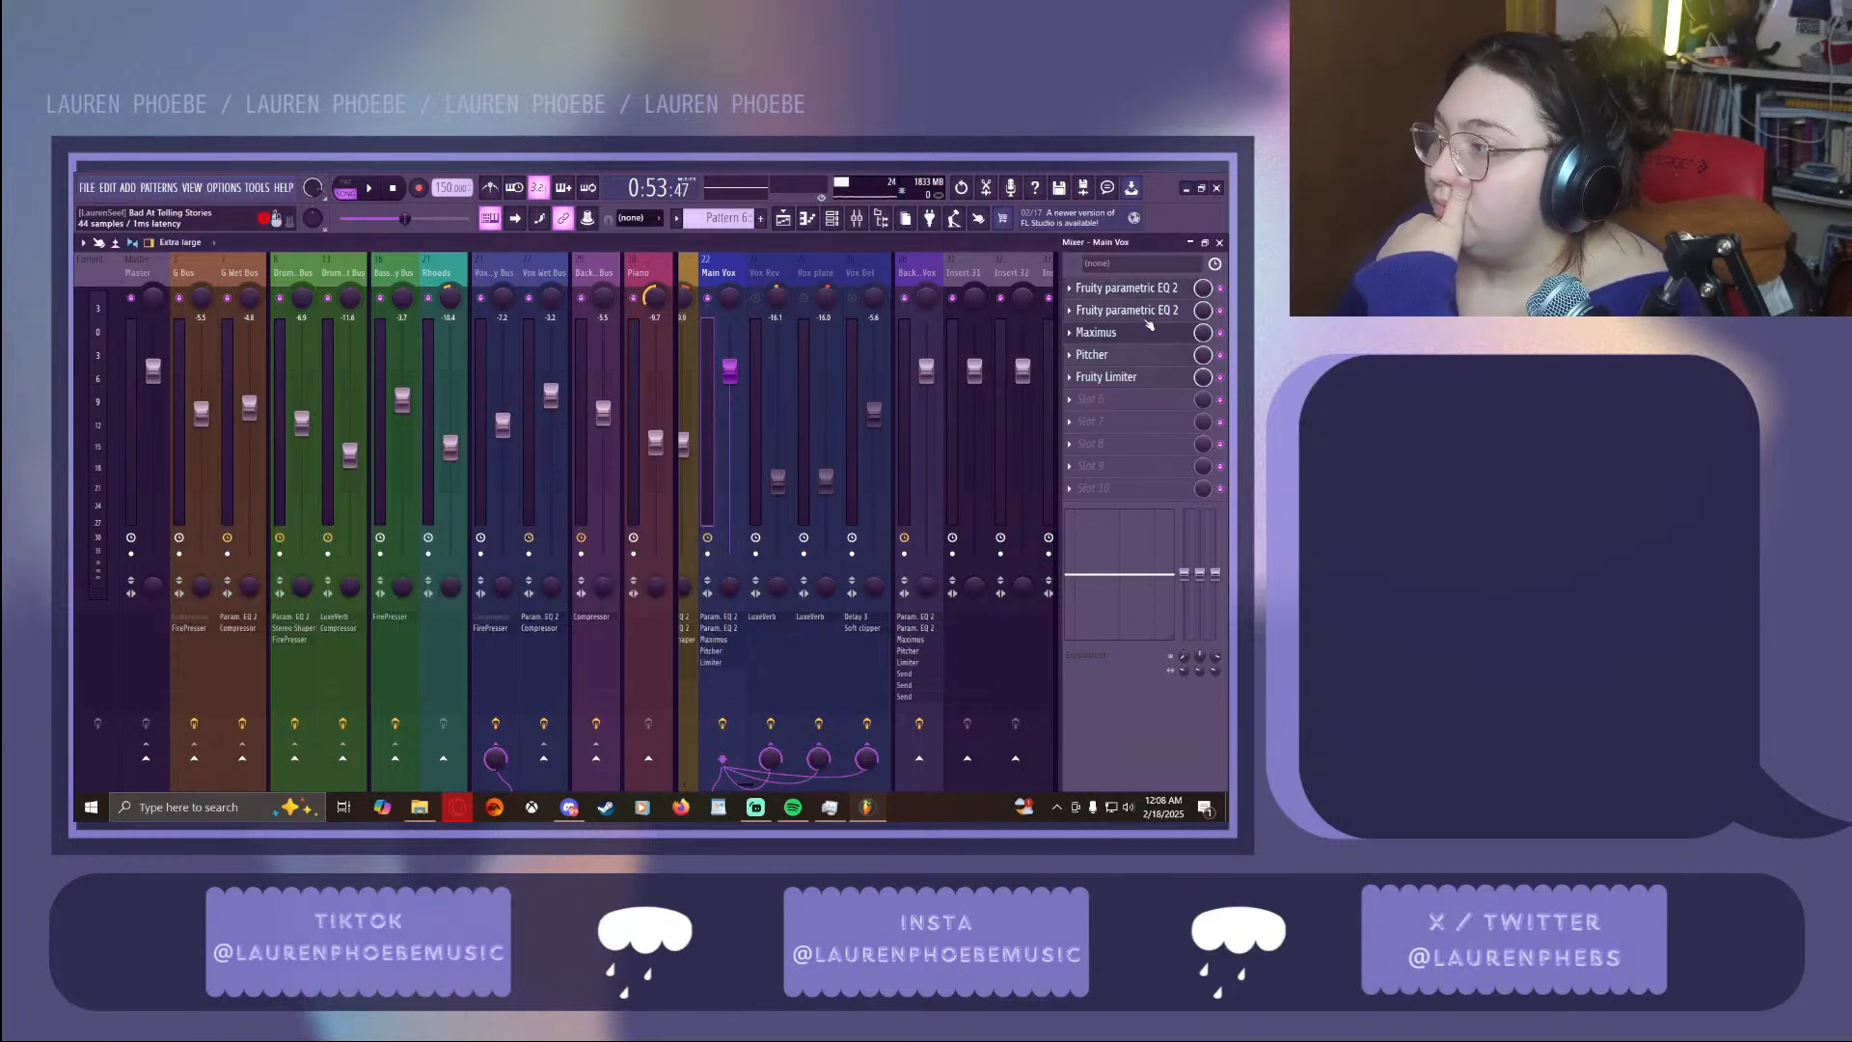
{"action": "left_click", "coordinate": [1143, 316]}
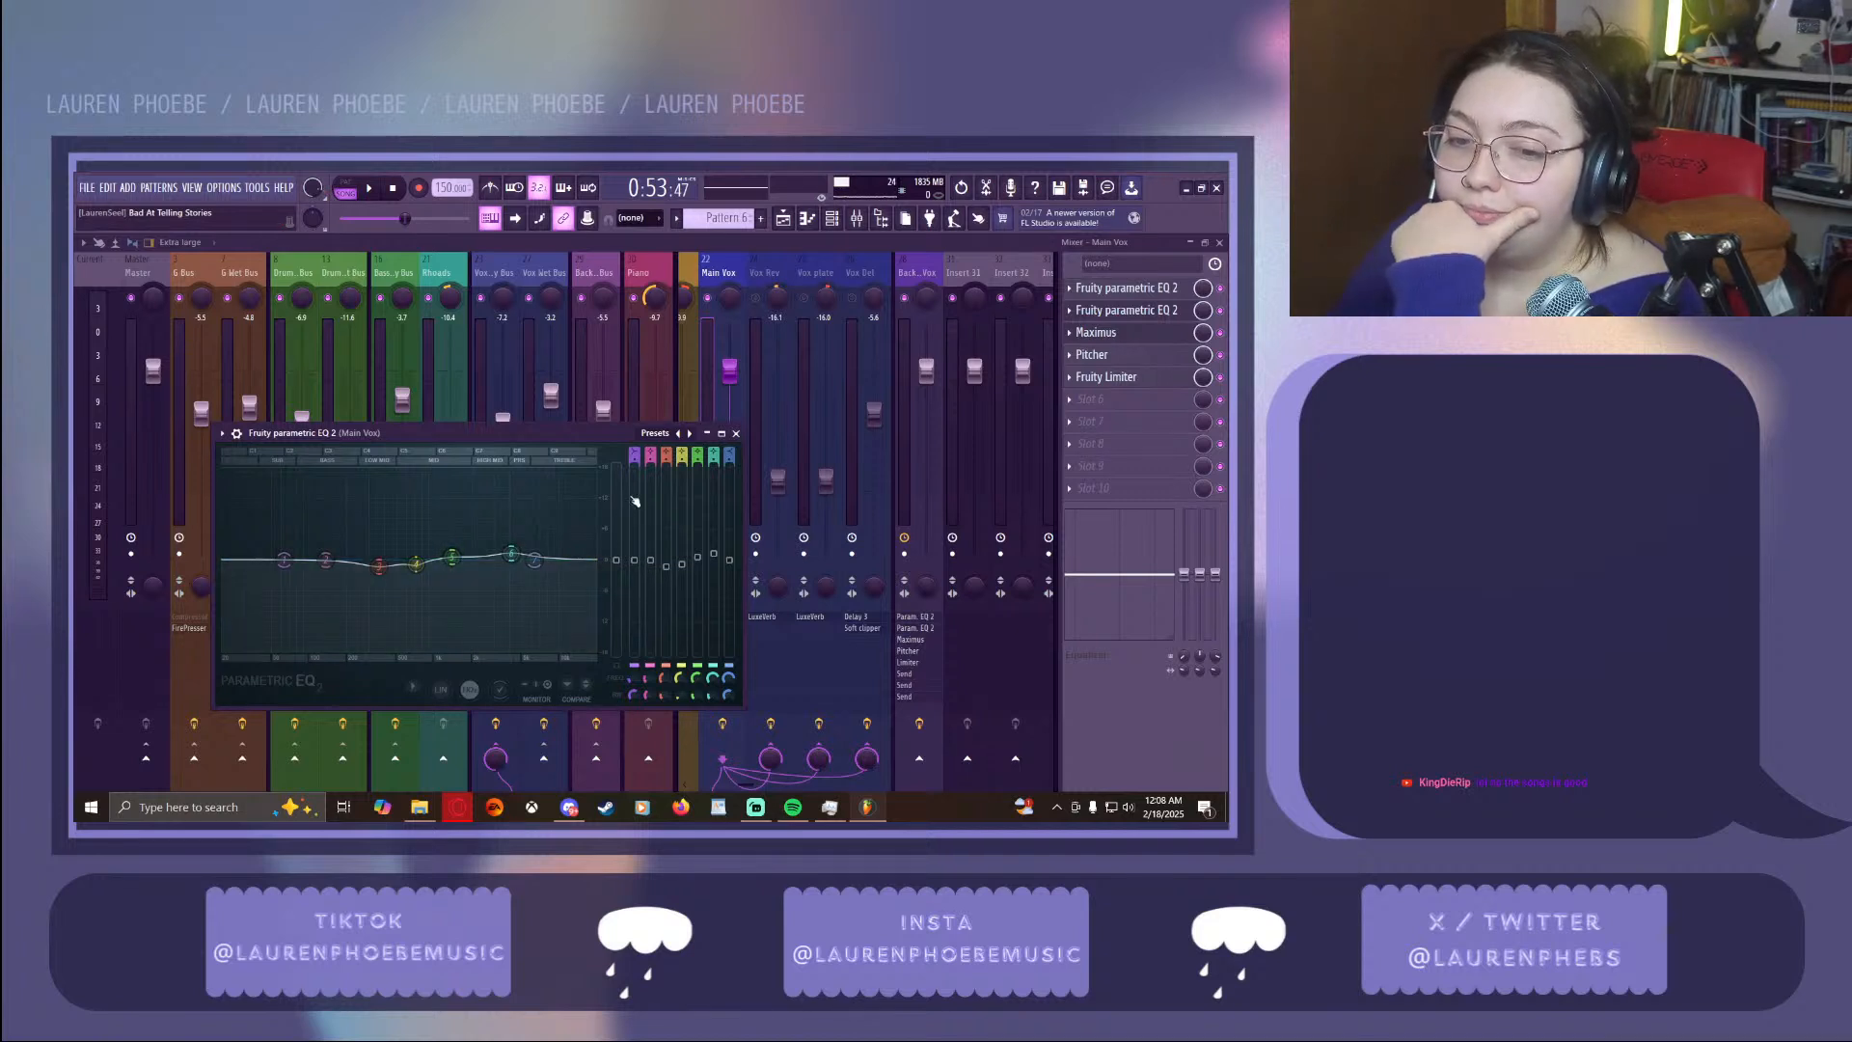
{"action": "left_click", "coordinate": [736, 433]}
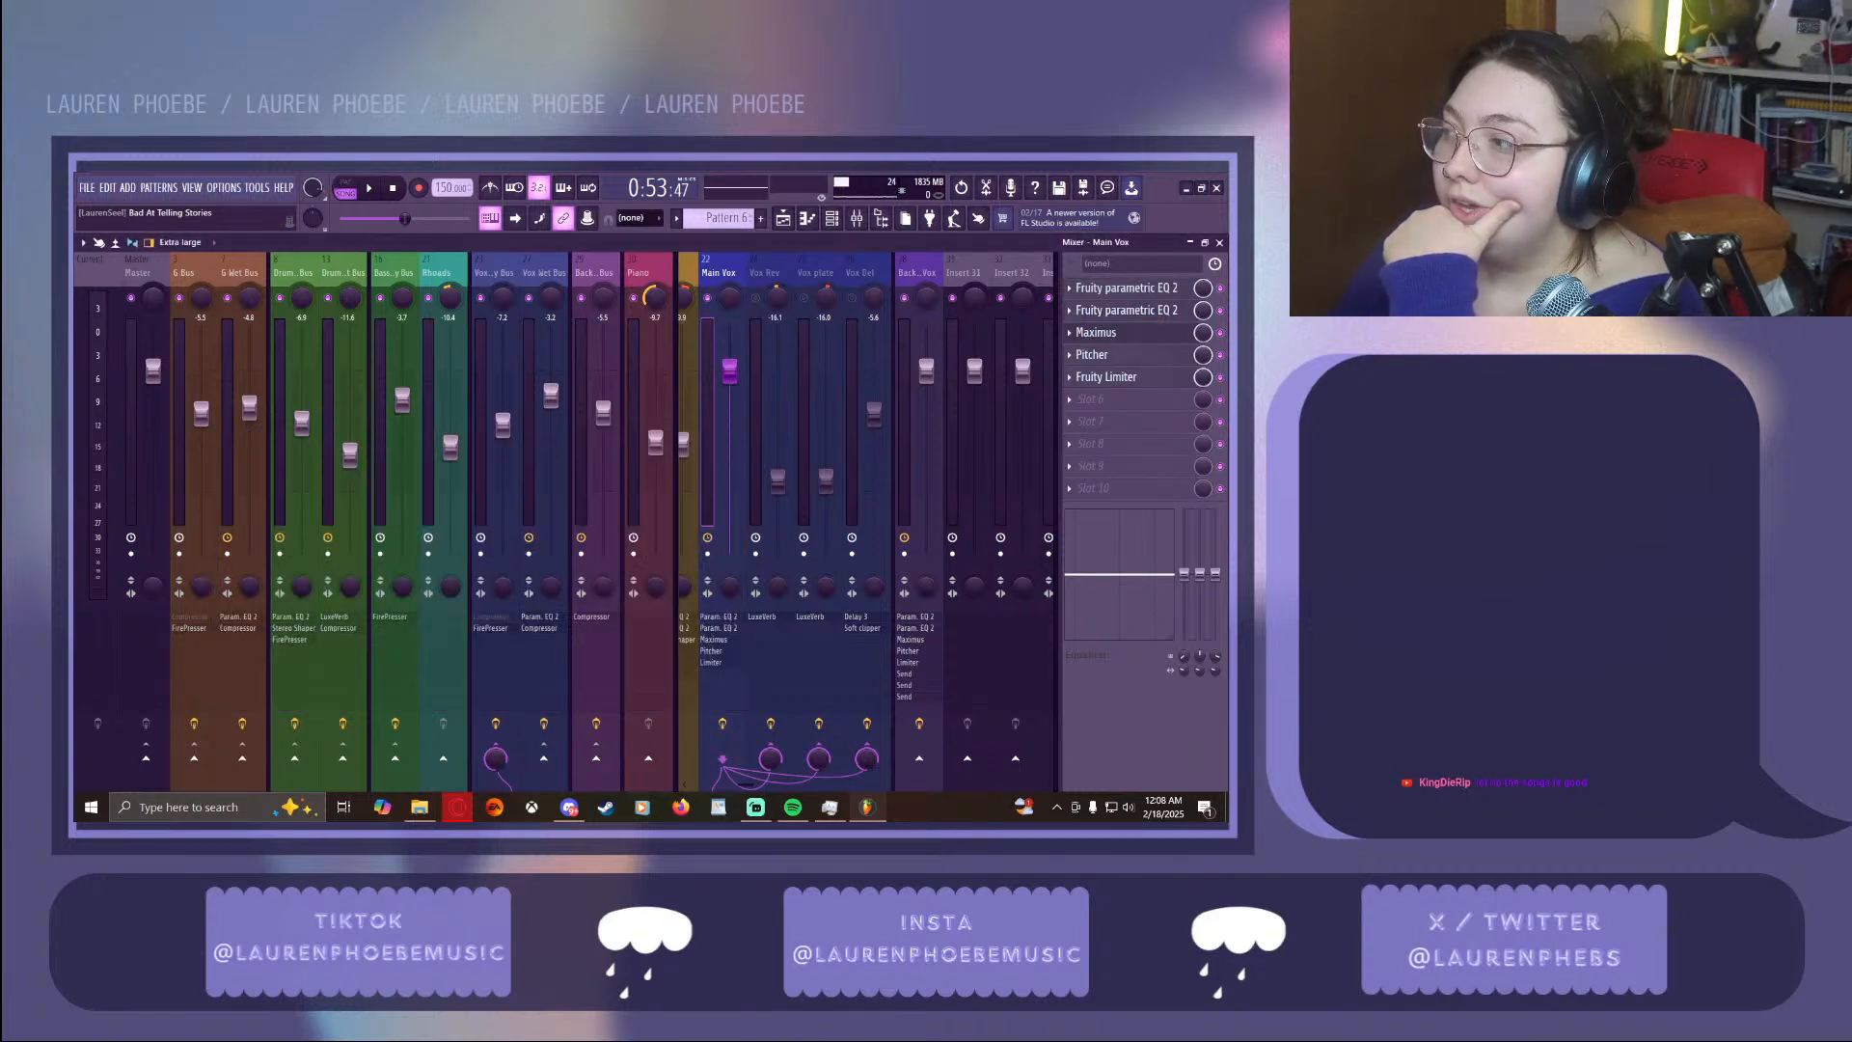
Inspect the settings of Maximus, Pitcher and Fruity Limiter on the Main Vox track, closing each one
{"action": "left_click", "coordinate": [1156, 338]}
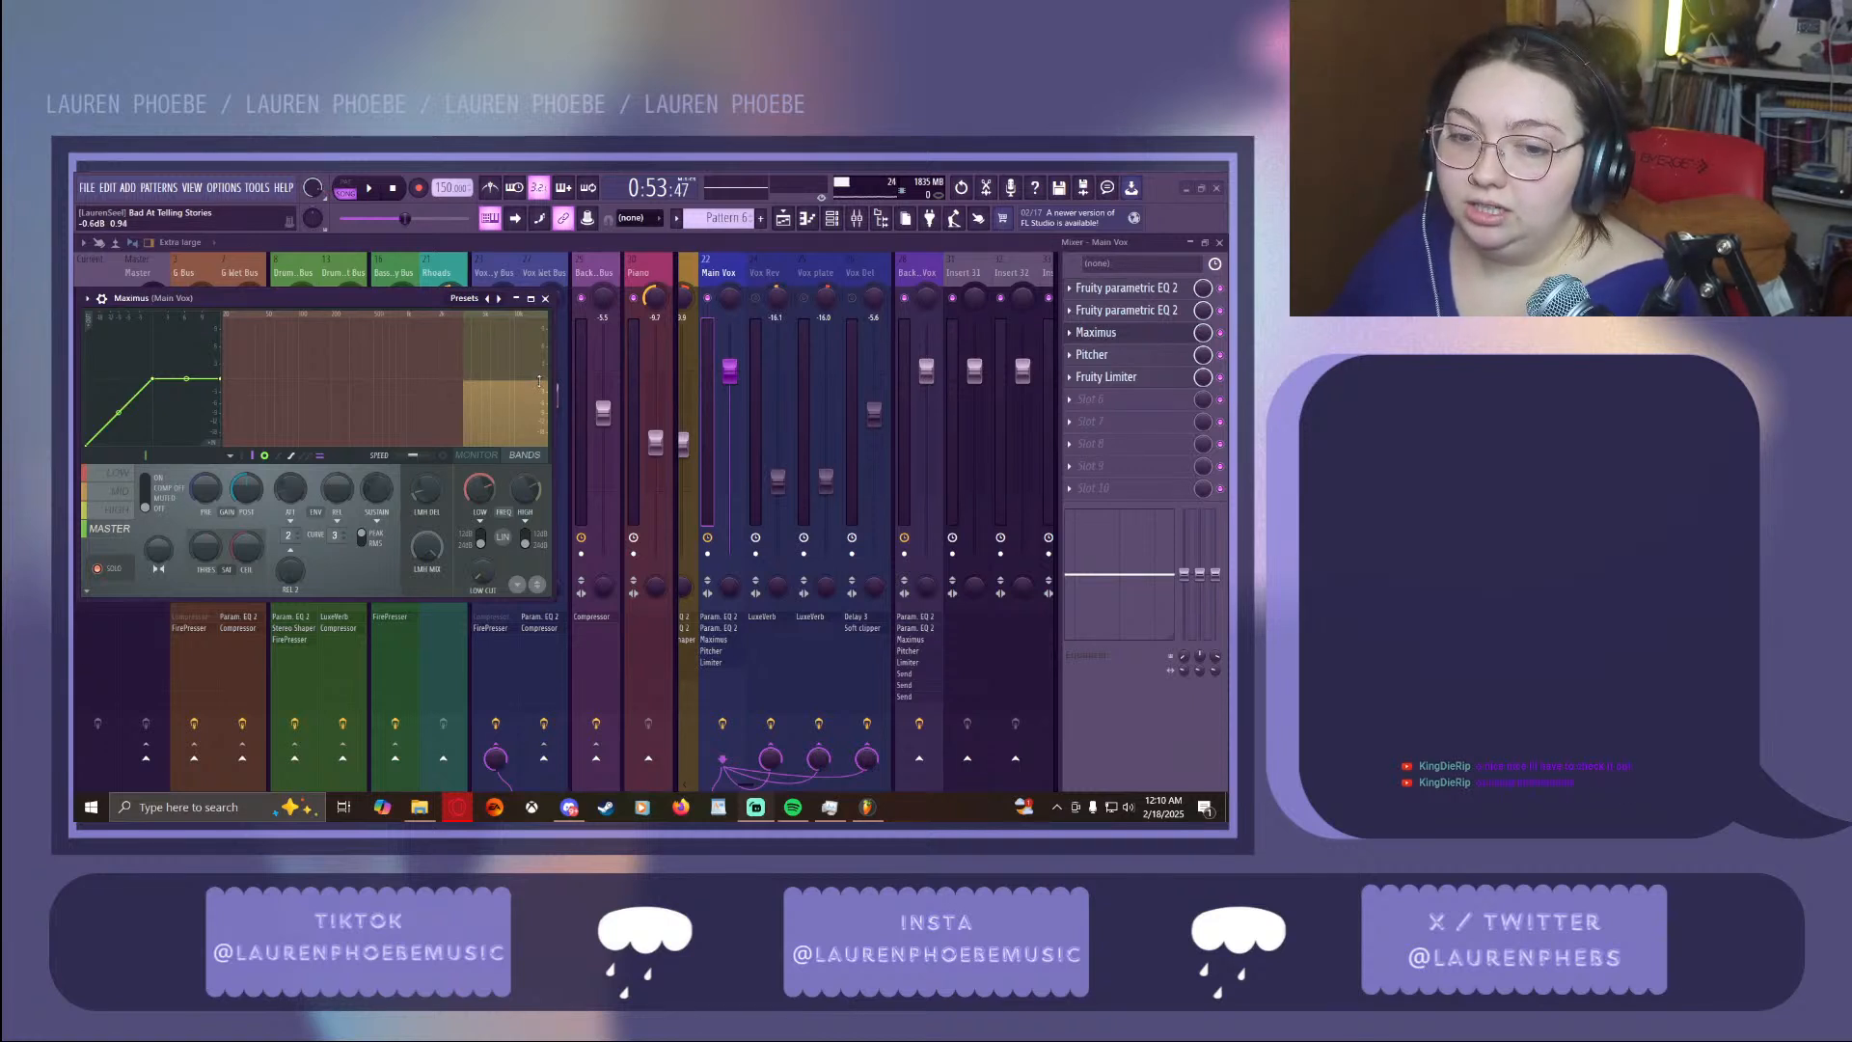
{"action": "left_click", "coordinate": [545, 298]}
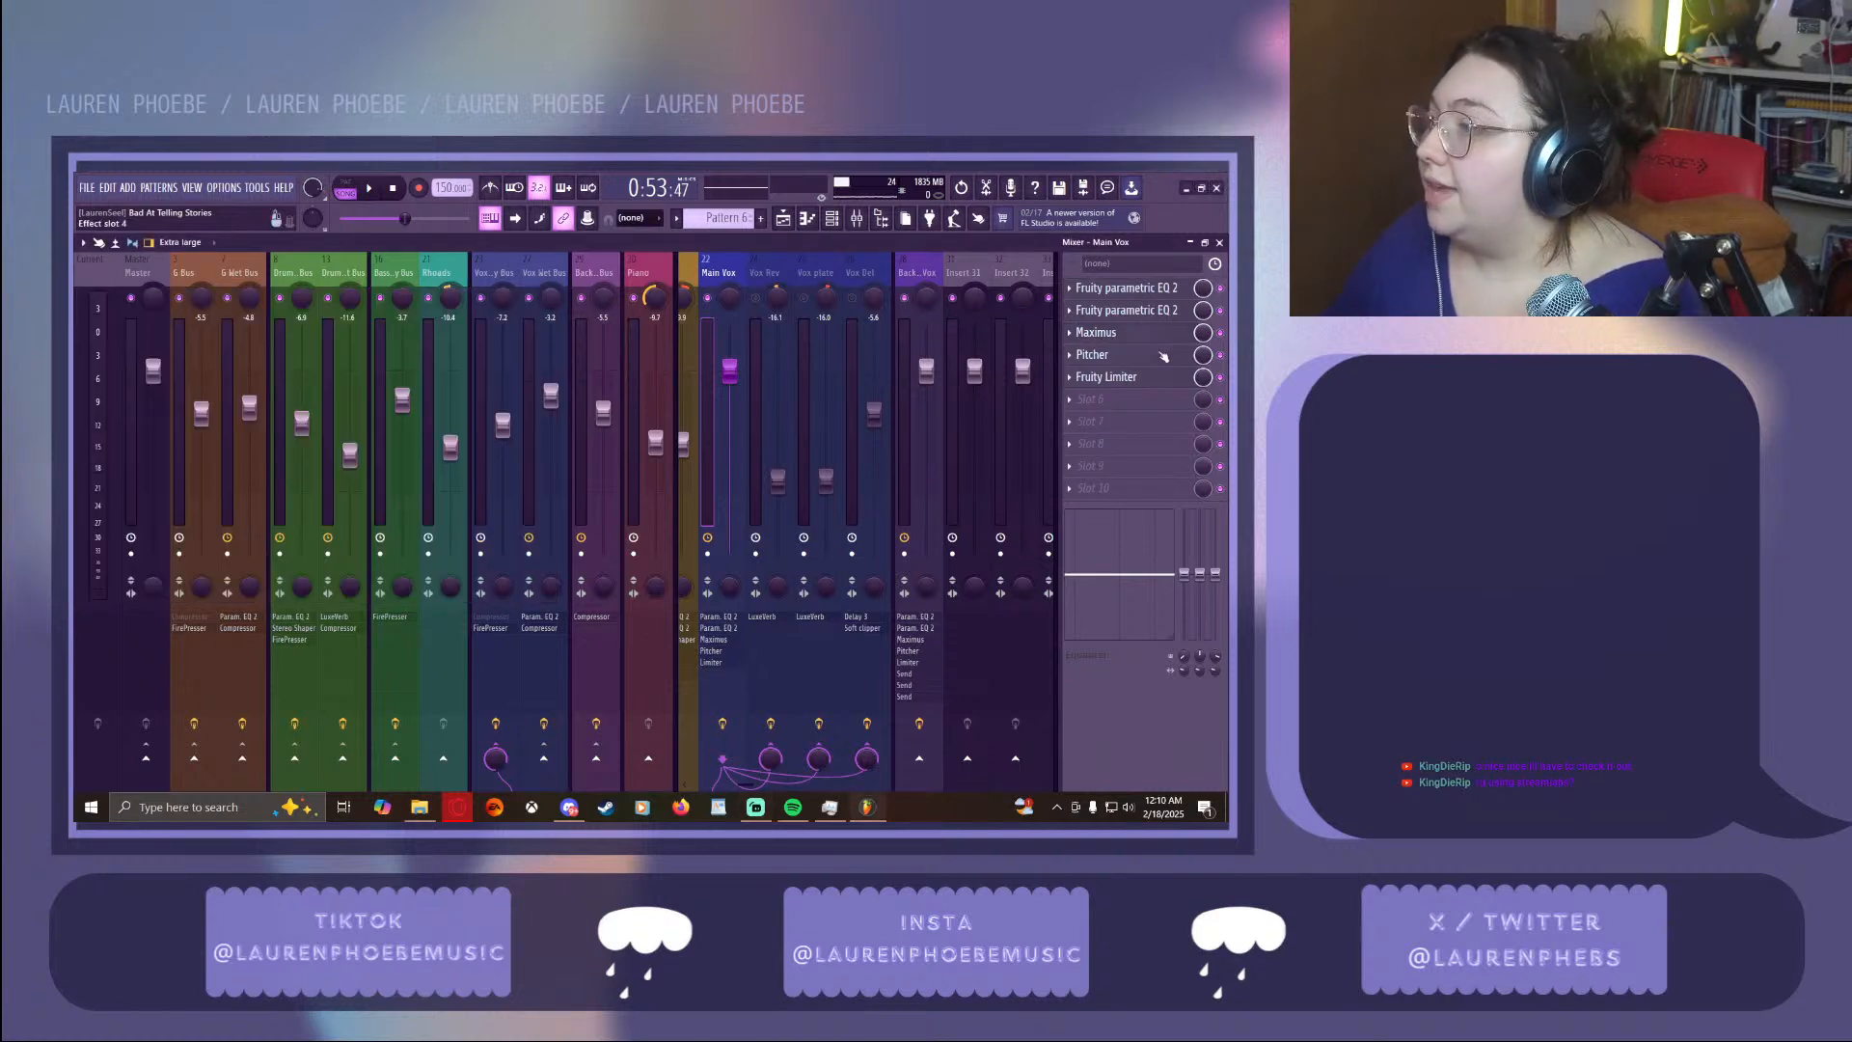
{"action": "left_click", "coordinate": [1120, 354]}
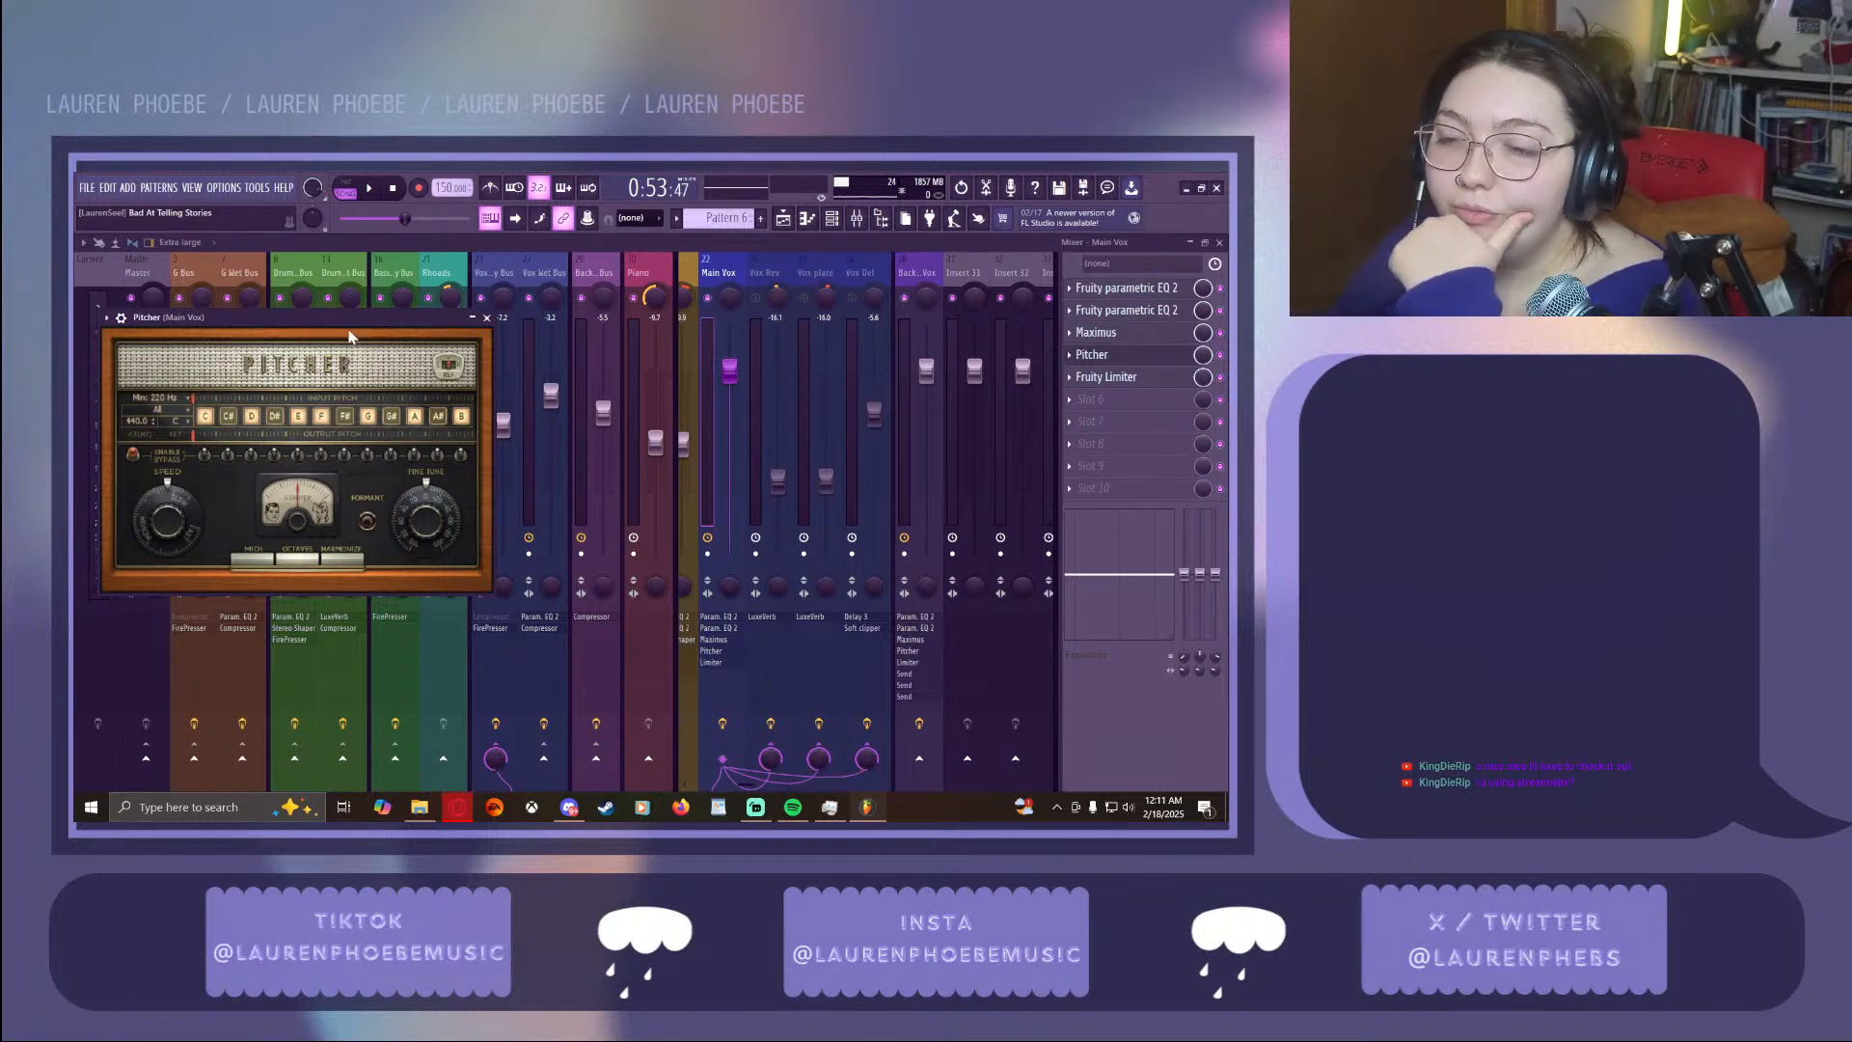
{"action": "left_click", "coordinate": [486, 319]}
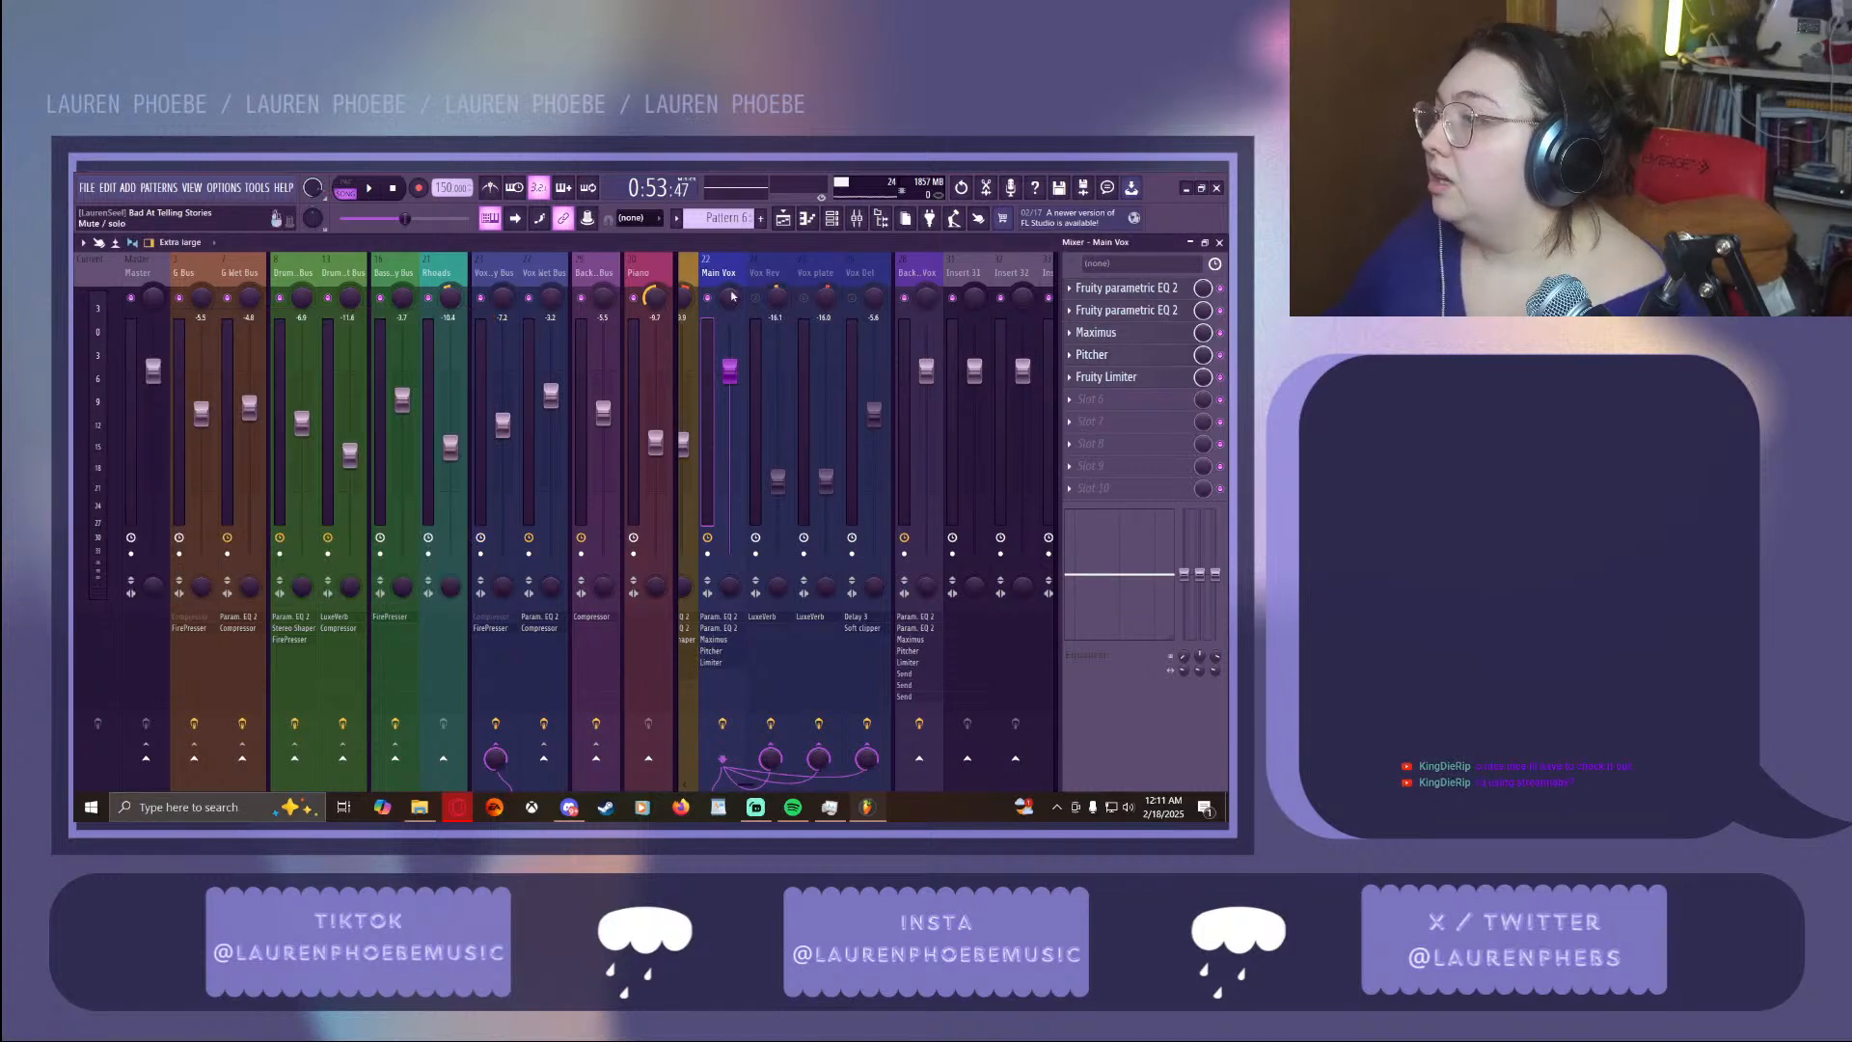
{"action": "left_click", "coordinate": [1110, 377]}
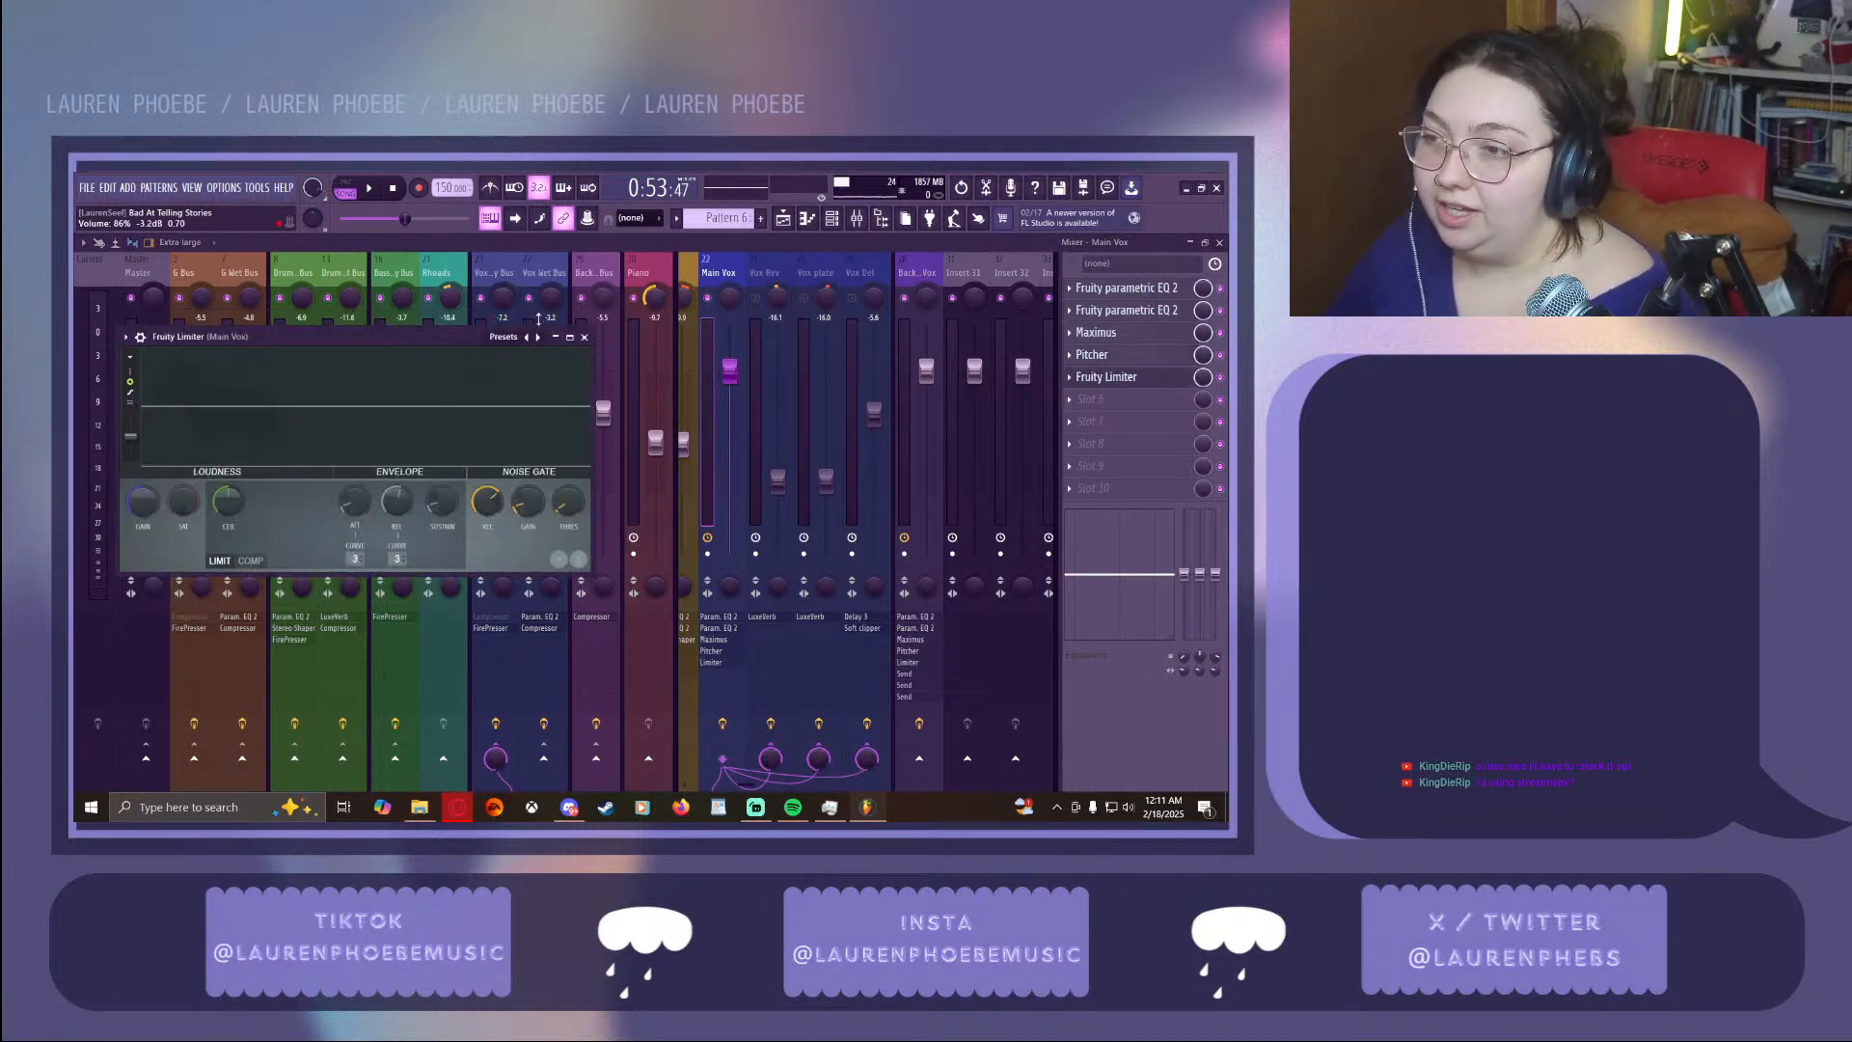
{"action": "left_click", "coordinate": [583, 337]}
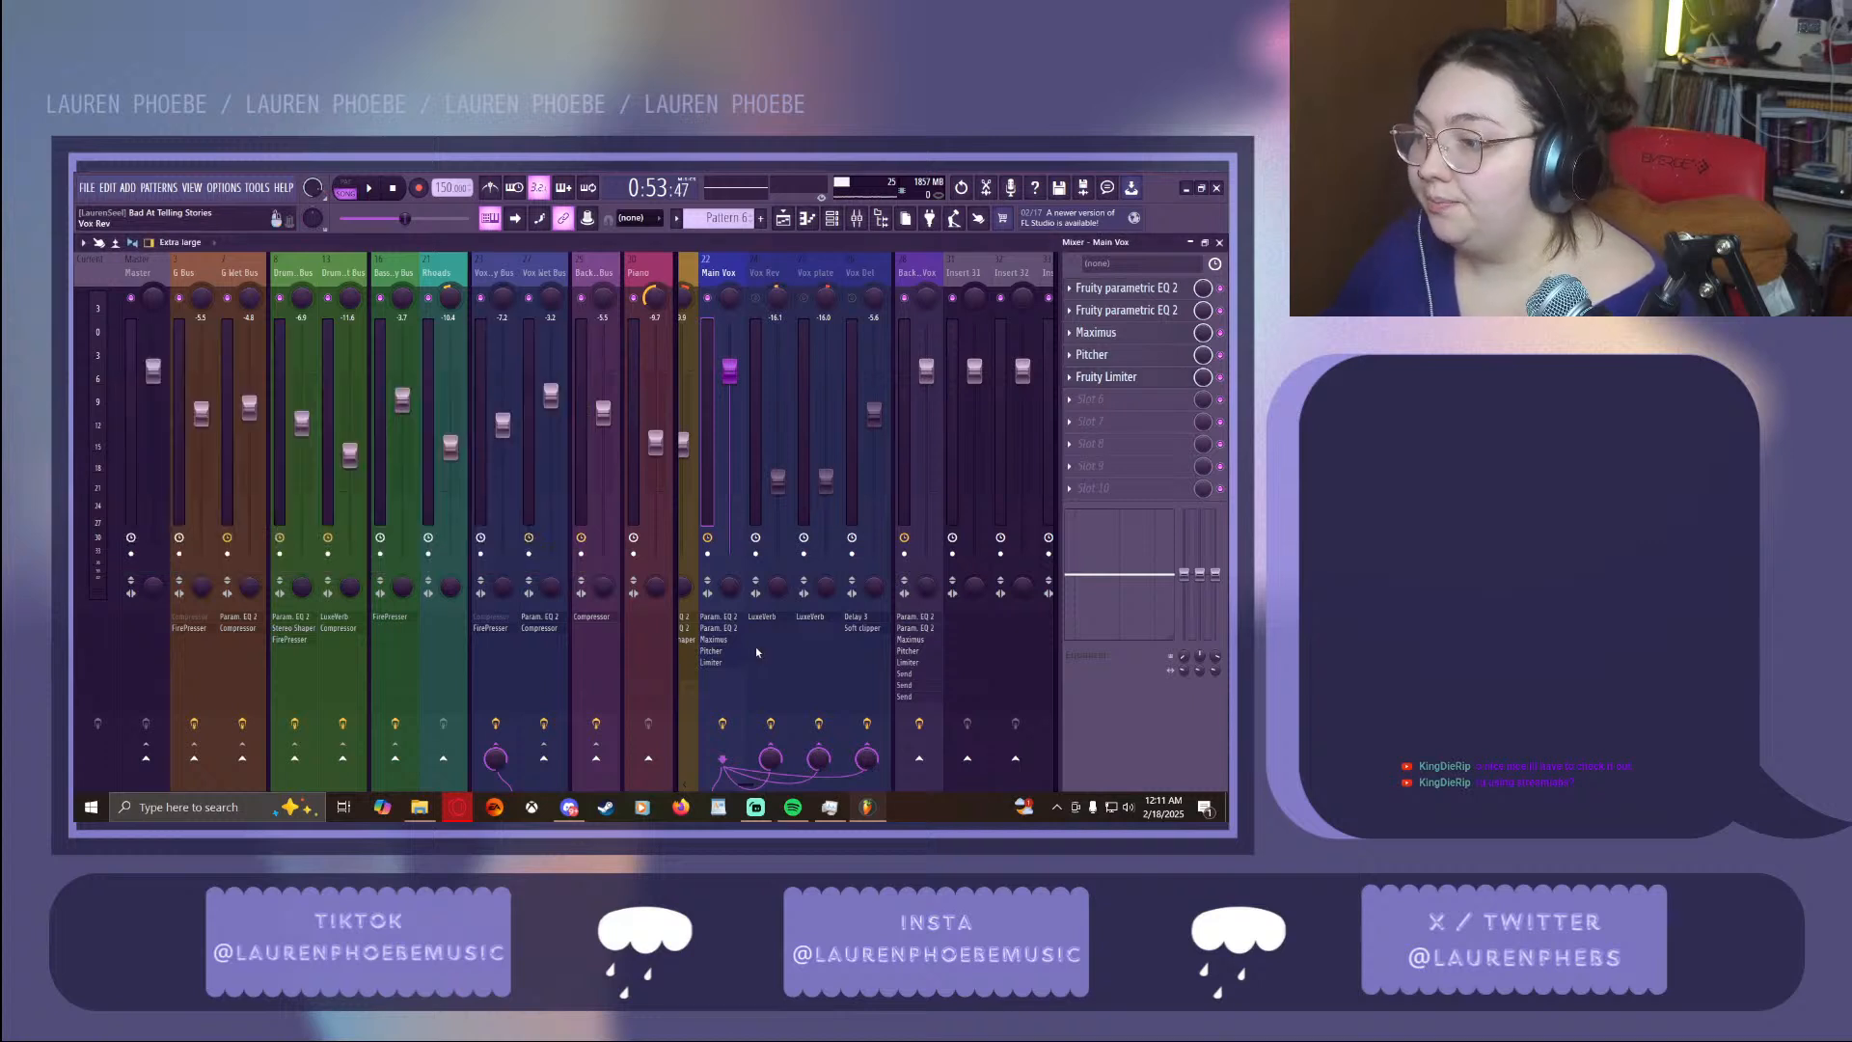
Check the effect chains of the Vox Rev, Vox plate and Vox Del tracks, and close the mixer to return to the playlist
{"action": "left_click", "coordinate": [758, 646]}
{"action": "left_click", "coordinate": [822, 639]}
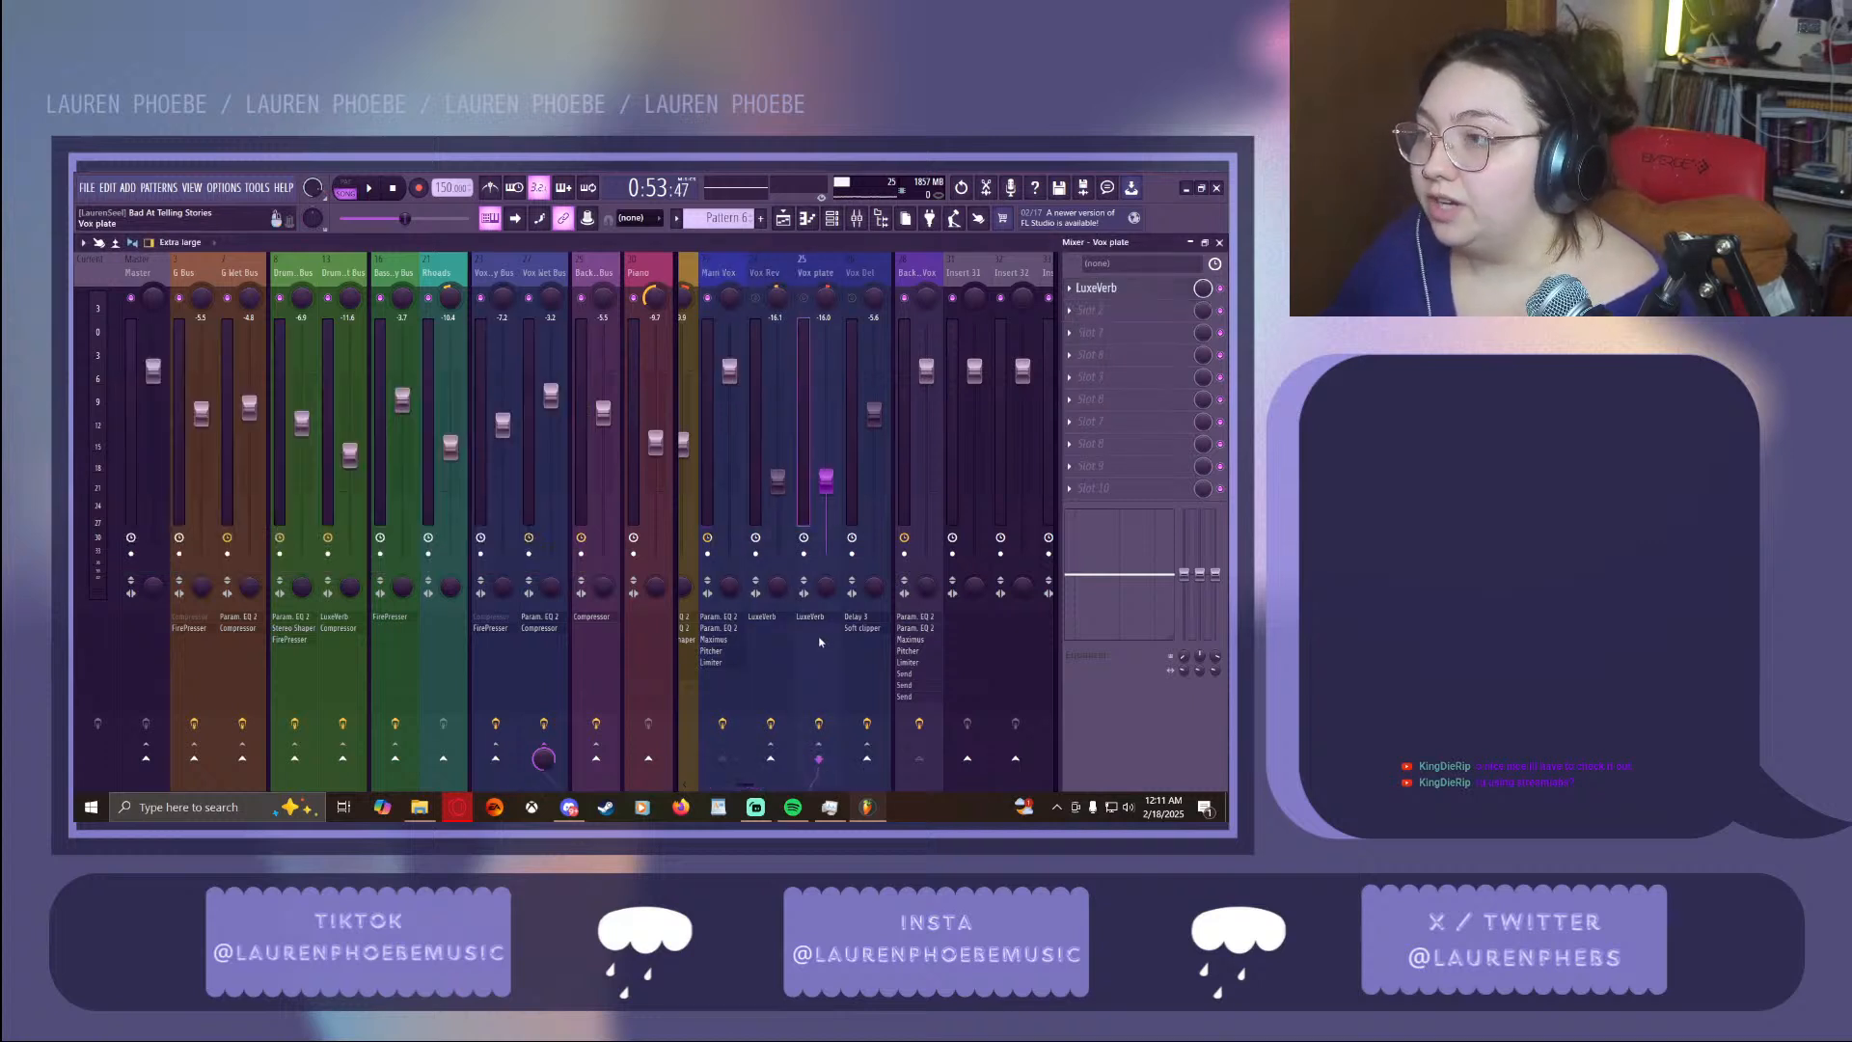
{"action": "left_click", "coordinate": [772, 658]}
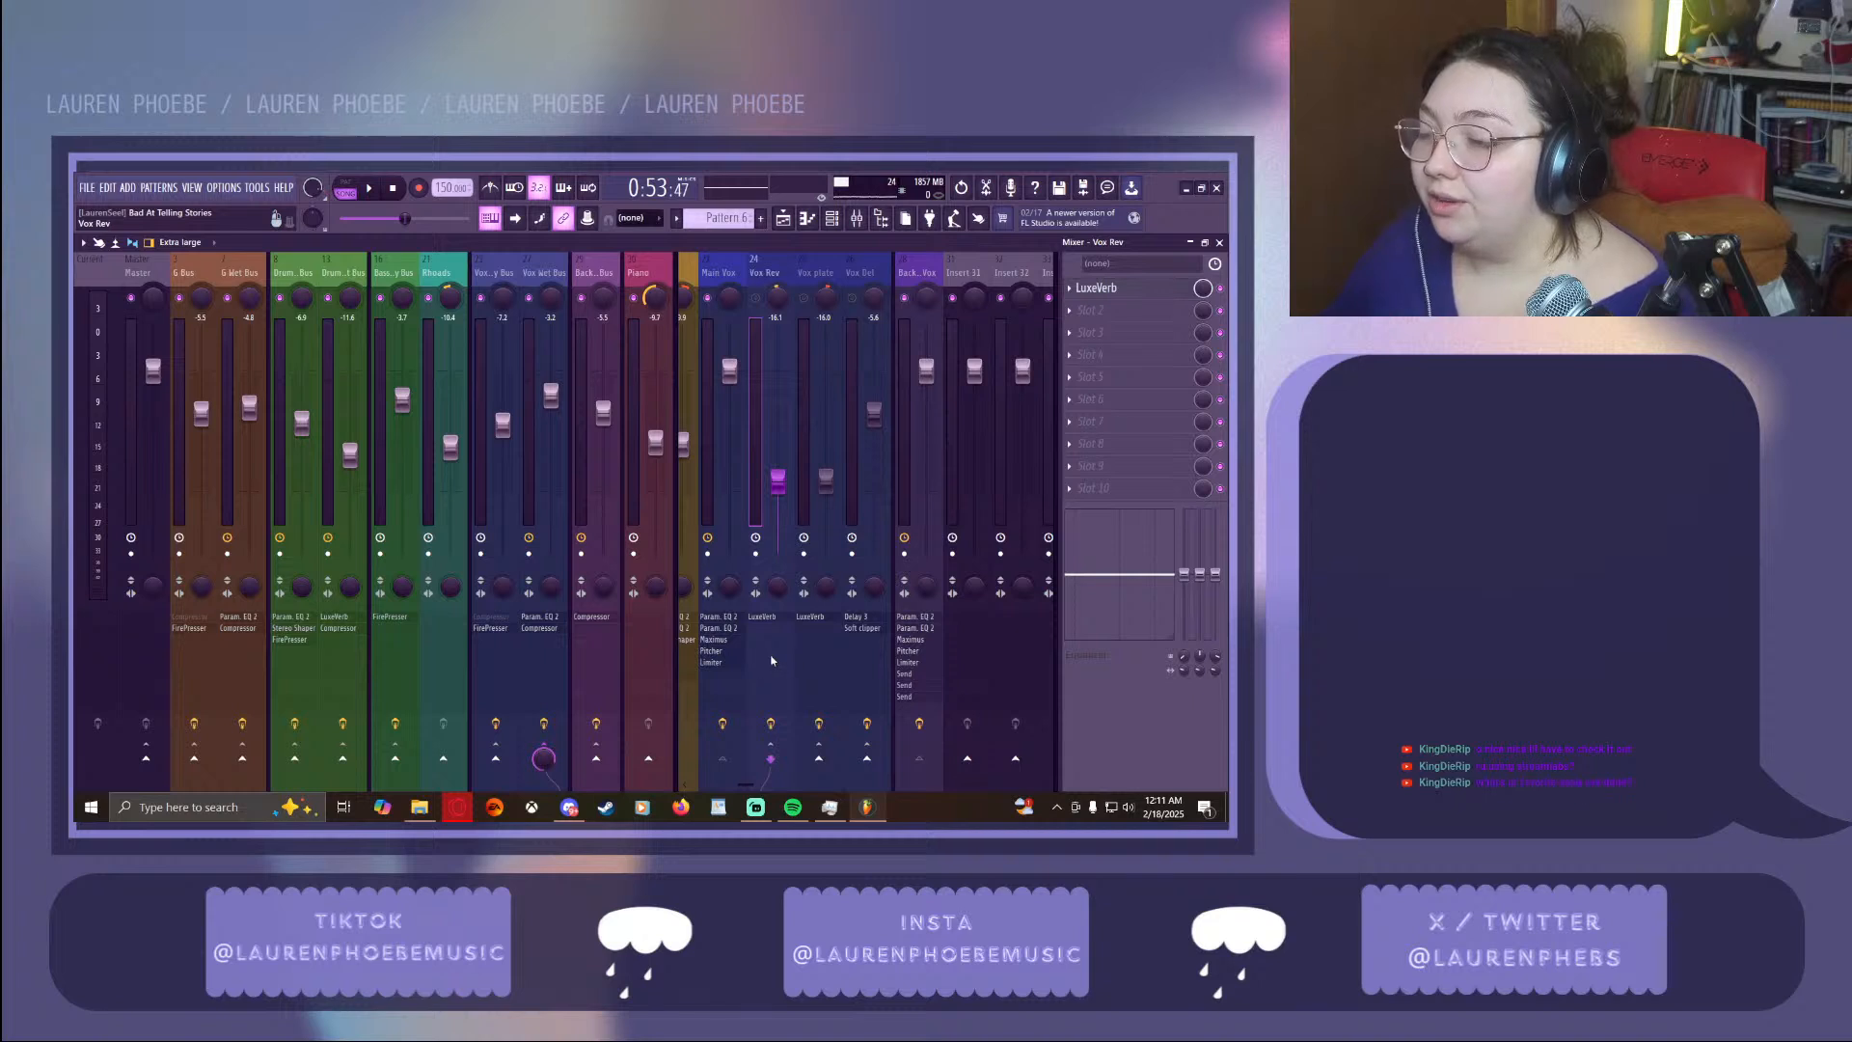
{"action": "left_click", "coordinate": [850, 662]}
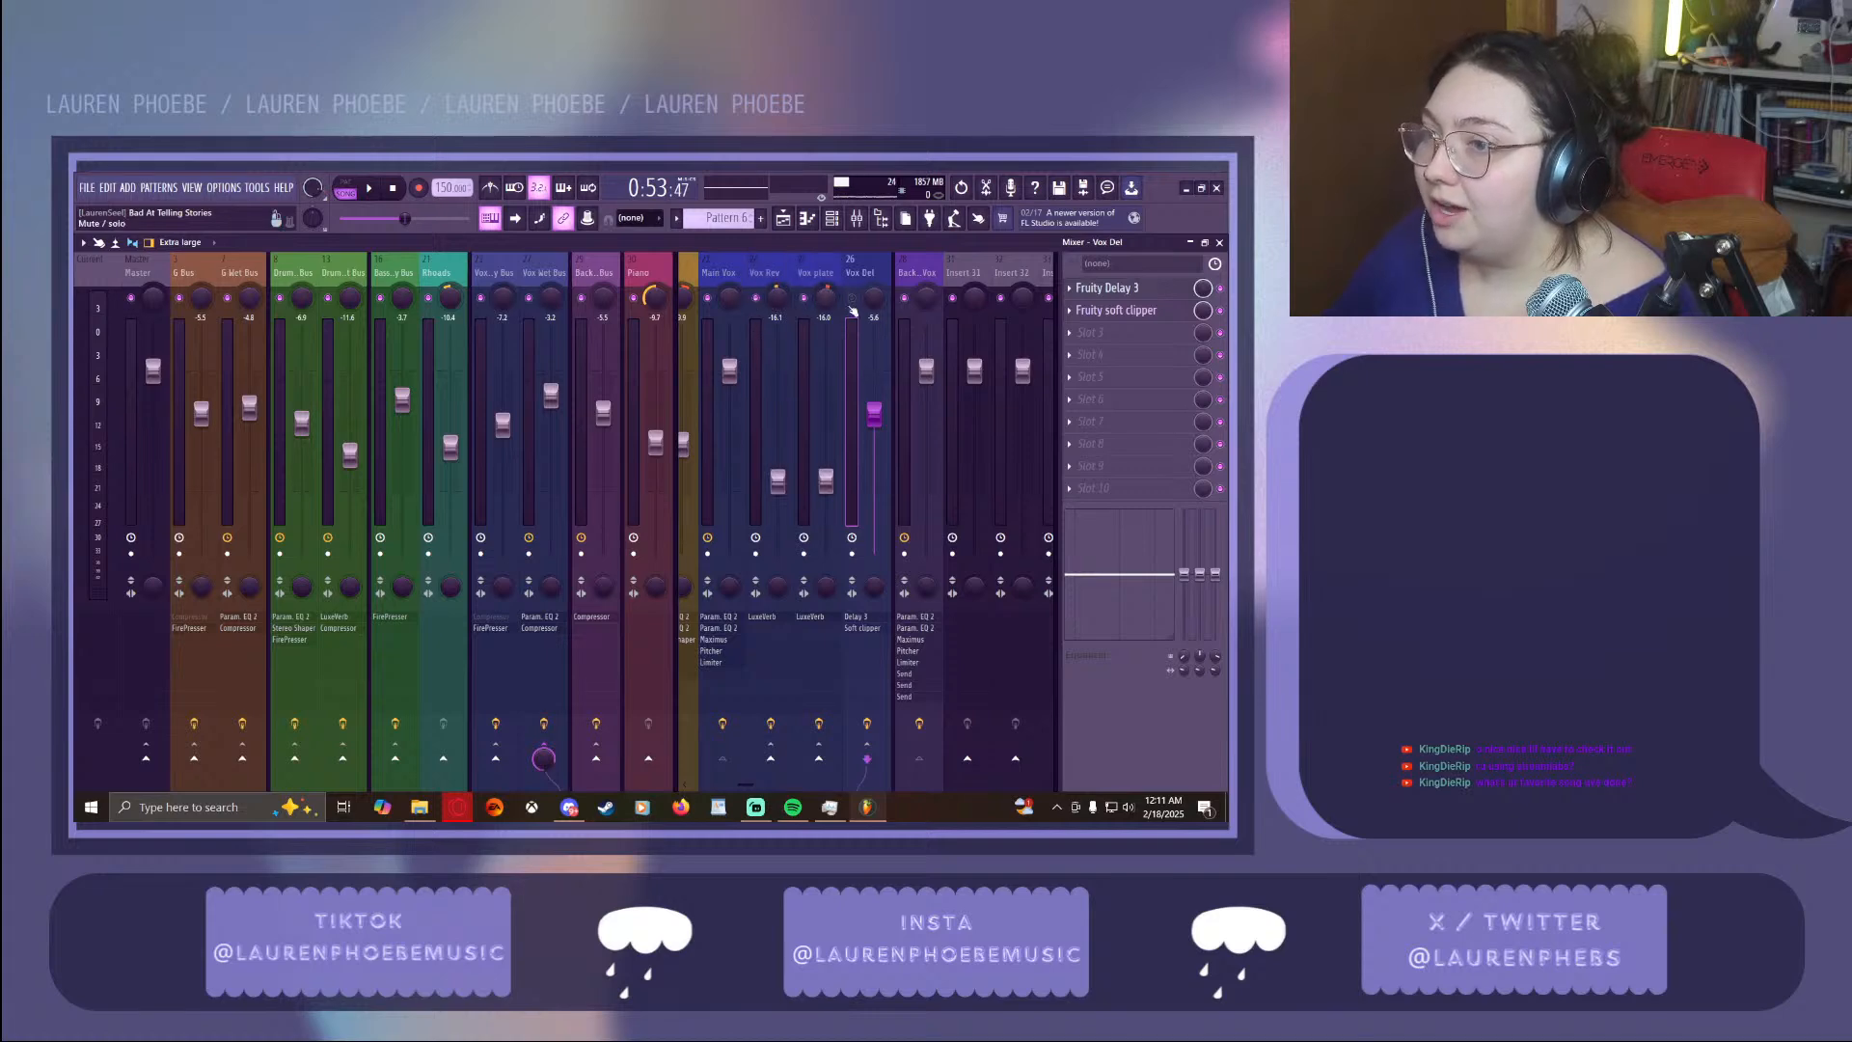
{"action": "left_click", "coordinate": [1190, 243]}
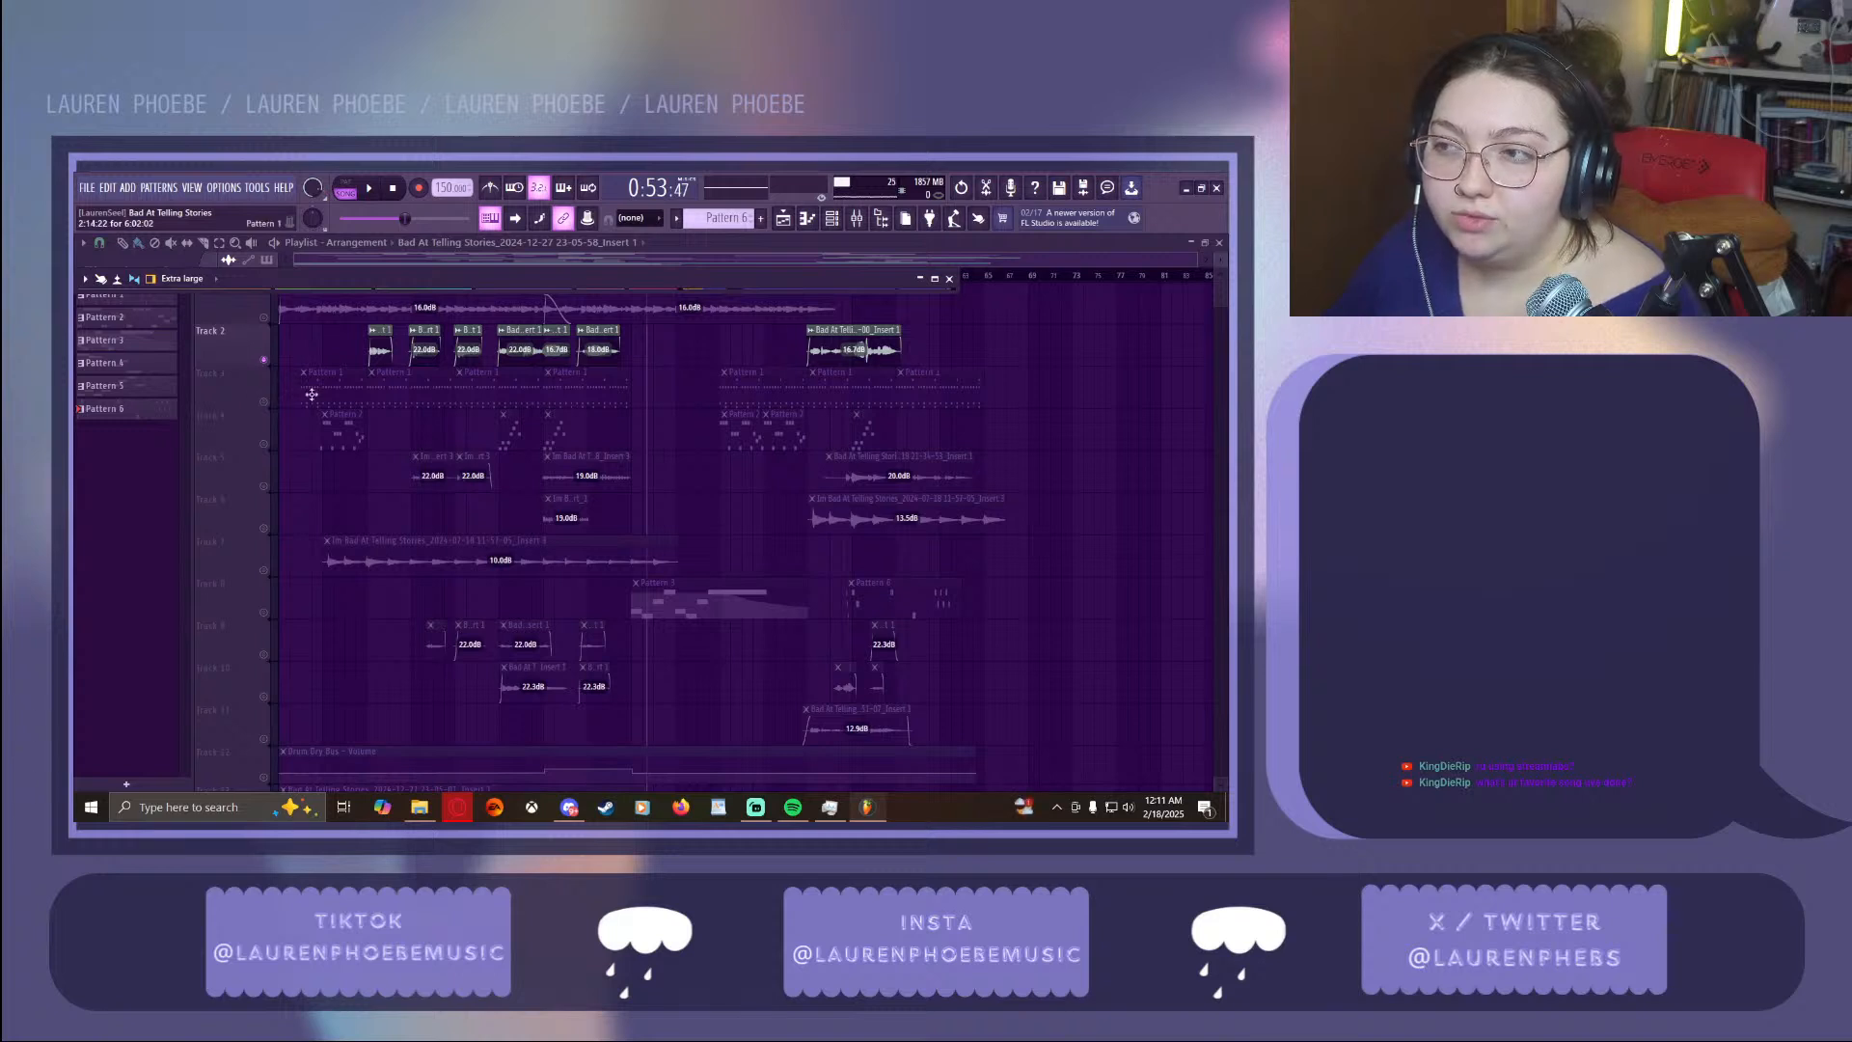
{"action": "left_click", "coordinate": [960, 278]}
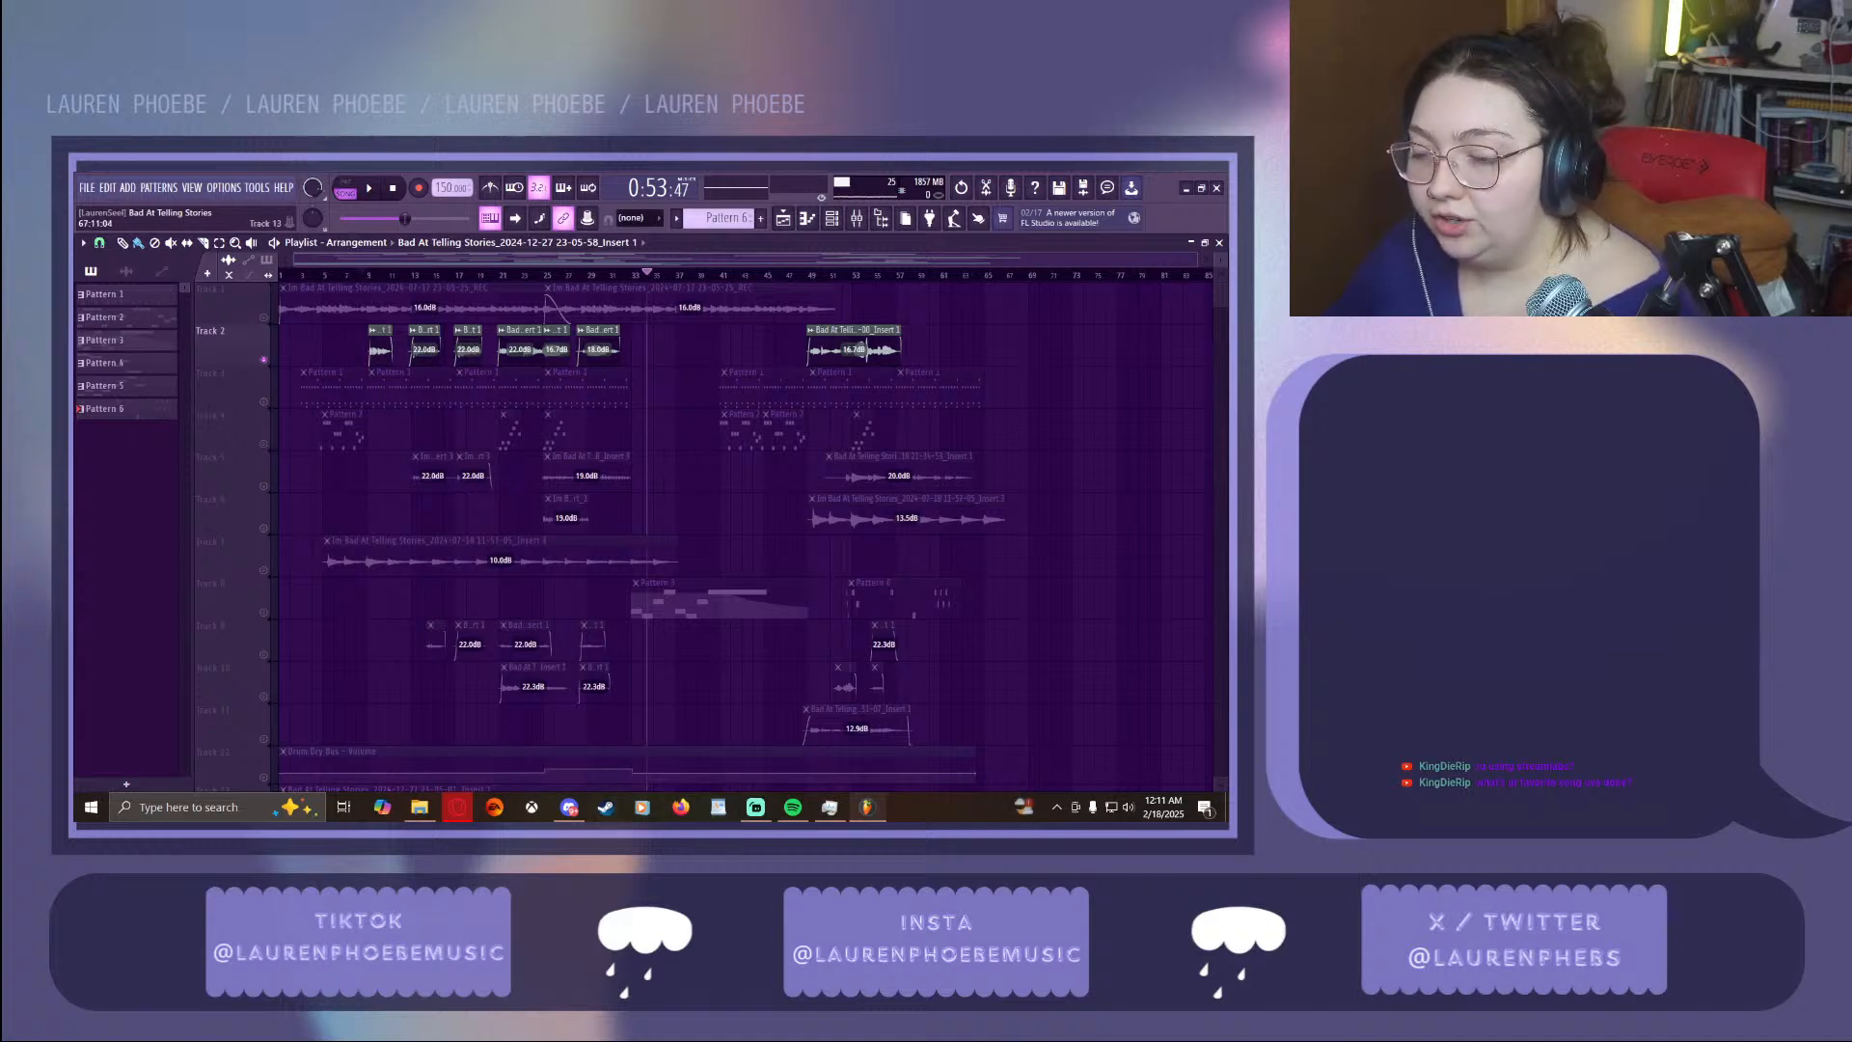
Switch to Spotify and show the artist's complete discography
{"action": "left_click", "coordinate": [793, 807]}
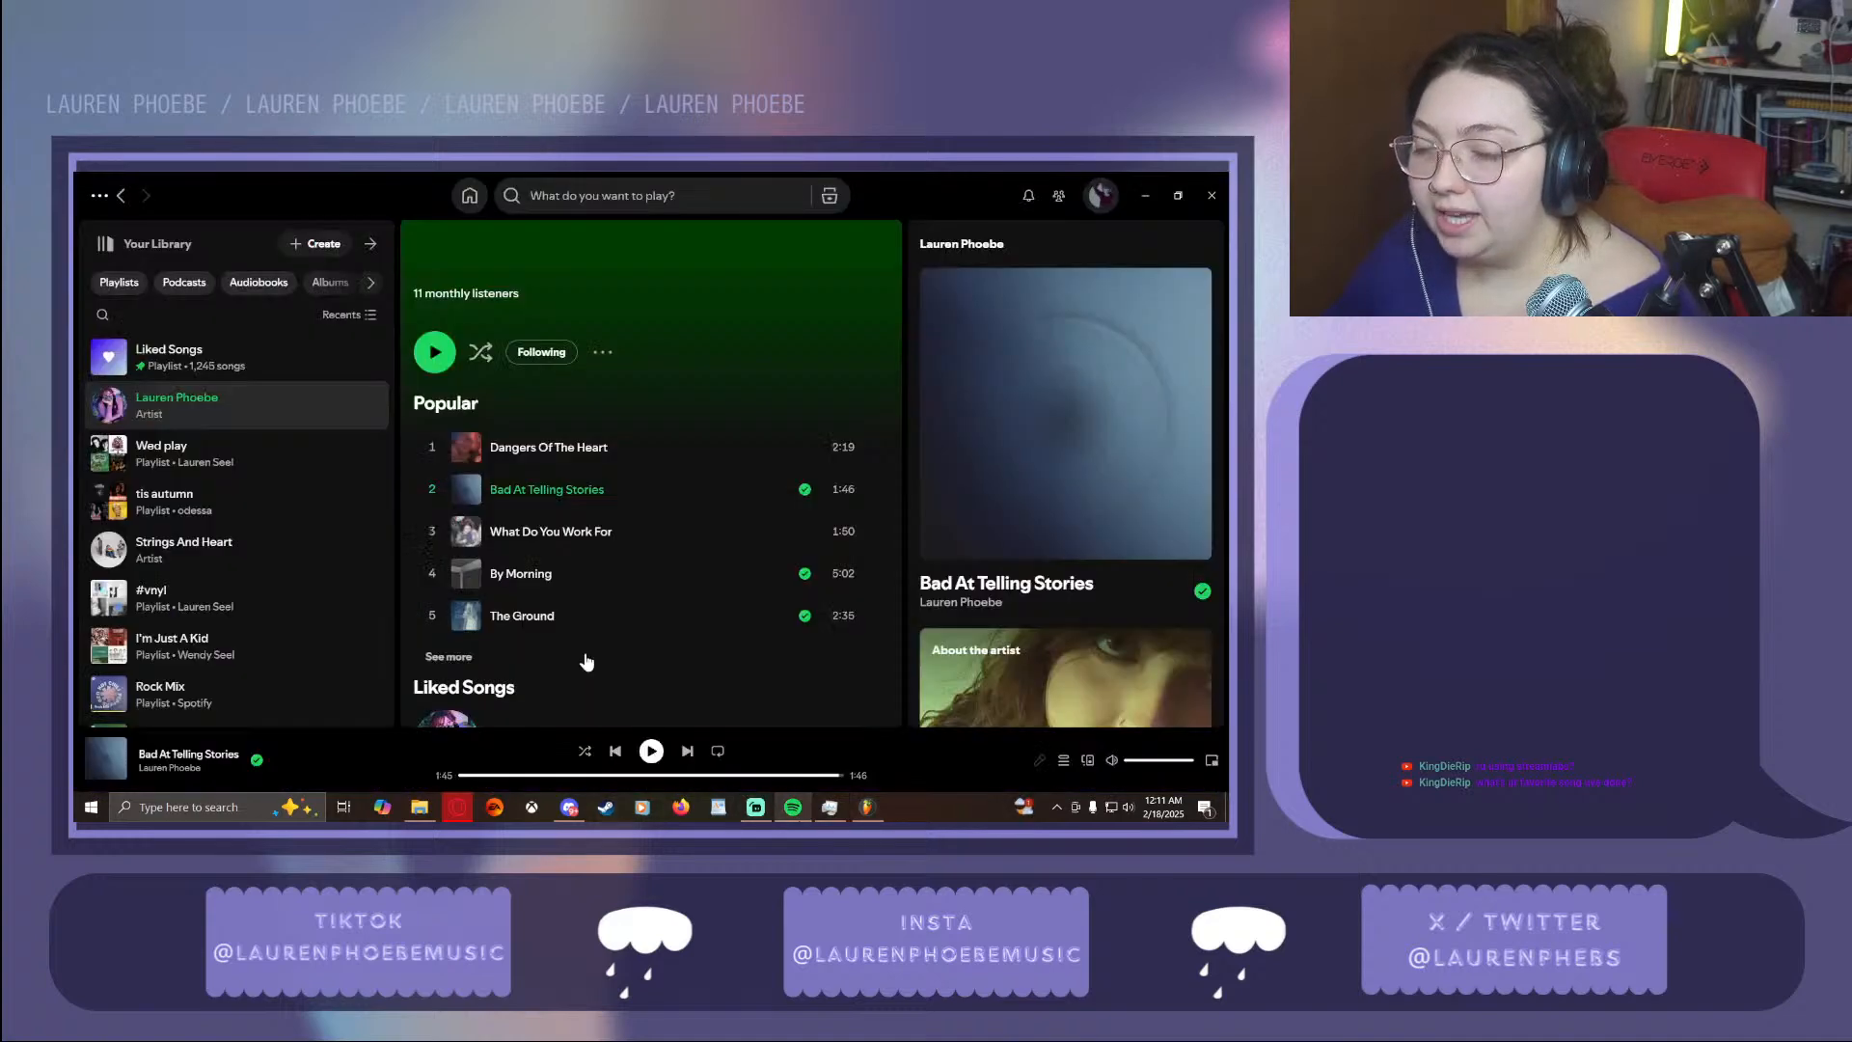
{"action": "scroll", "coordinate": [599, 637], "scroll_direction": "down", "scroll_amount": 3}
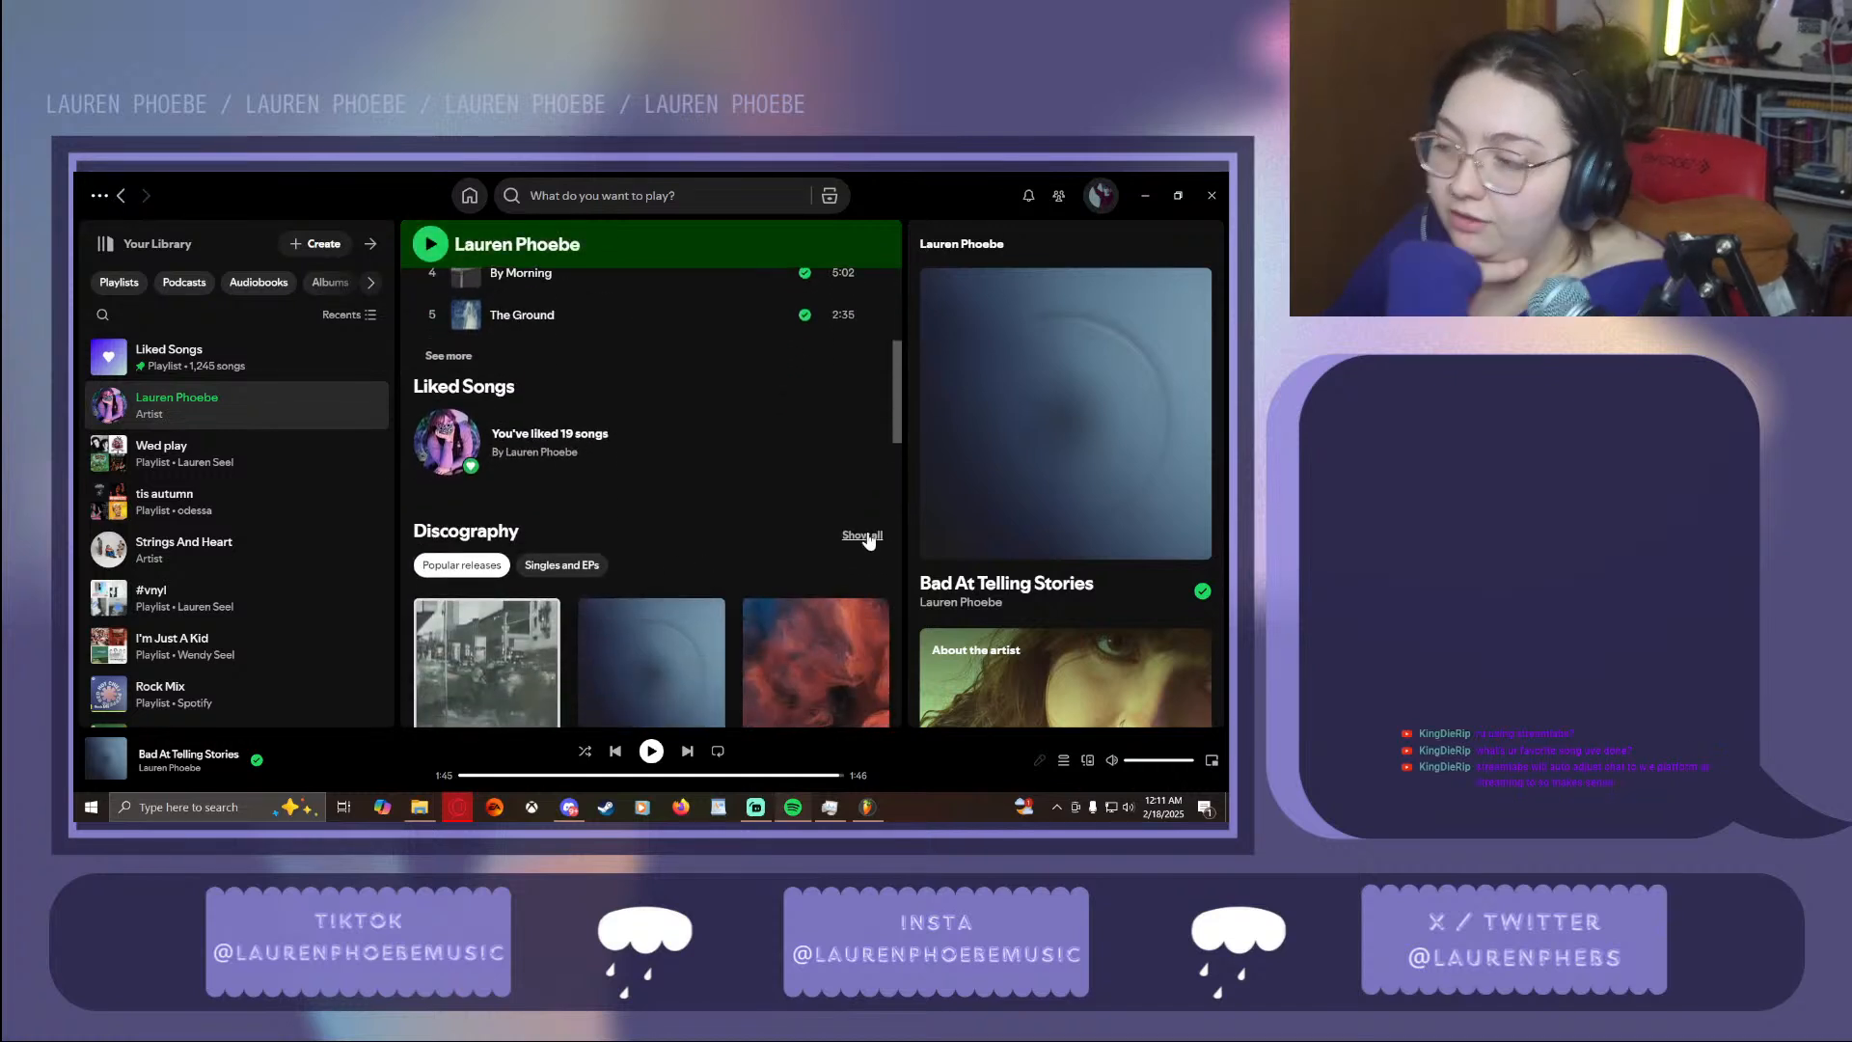
{"action": "left_click", "coordinate": [864, 537]}
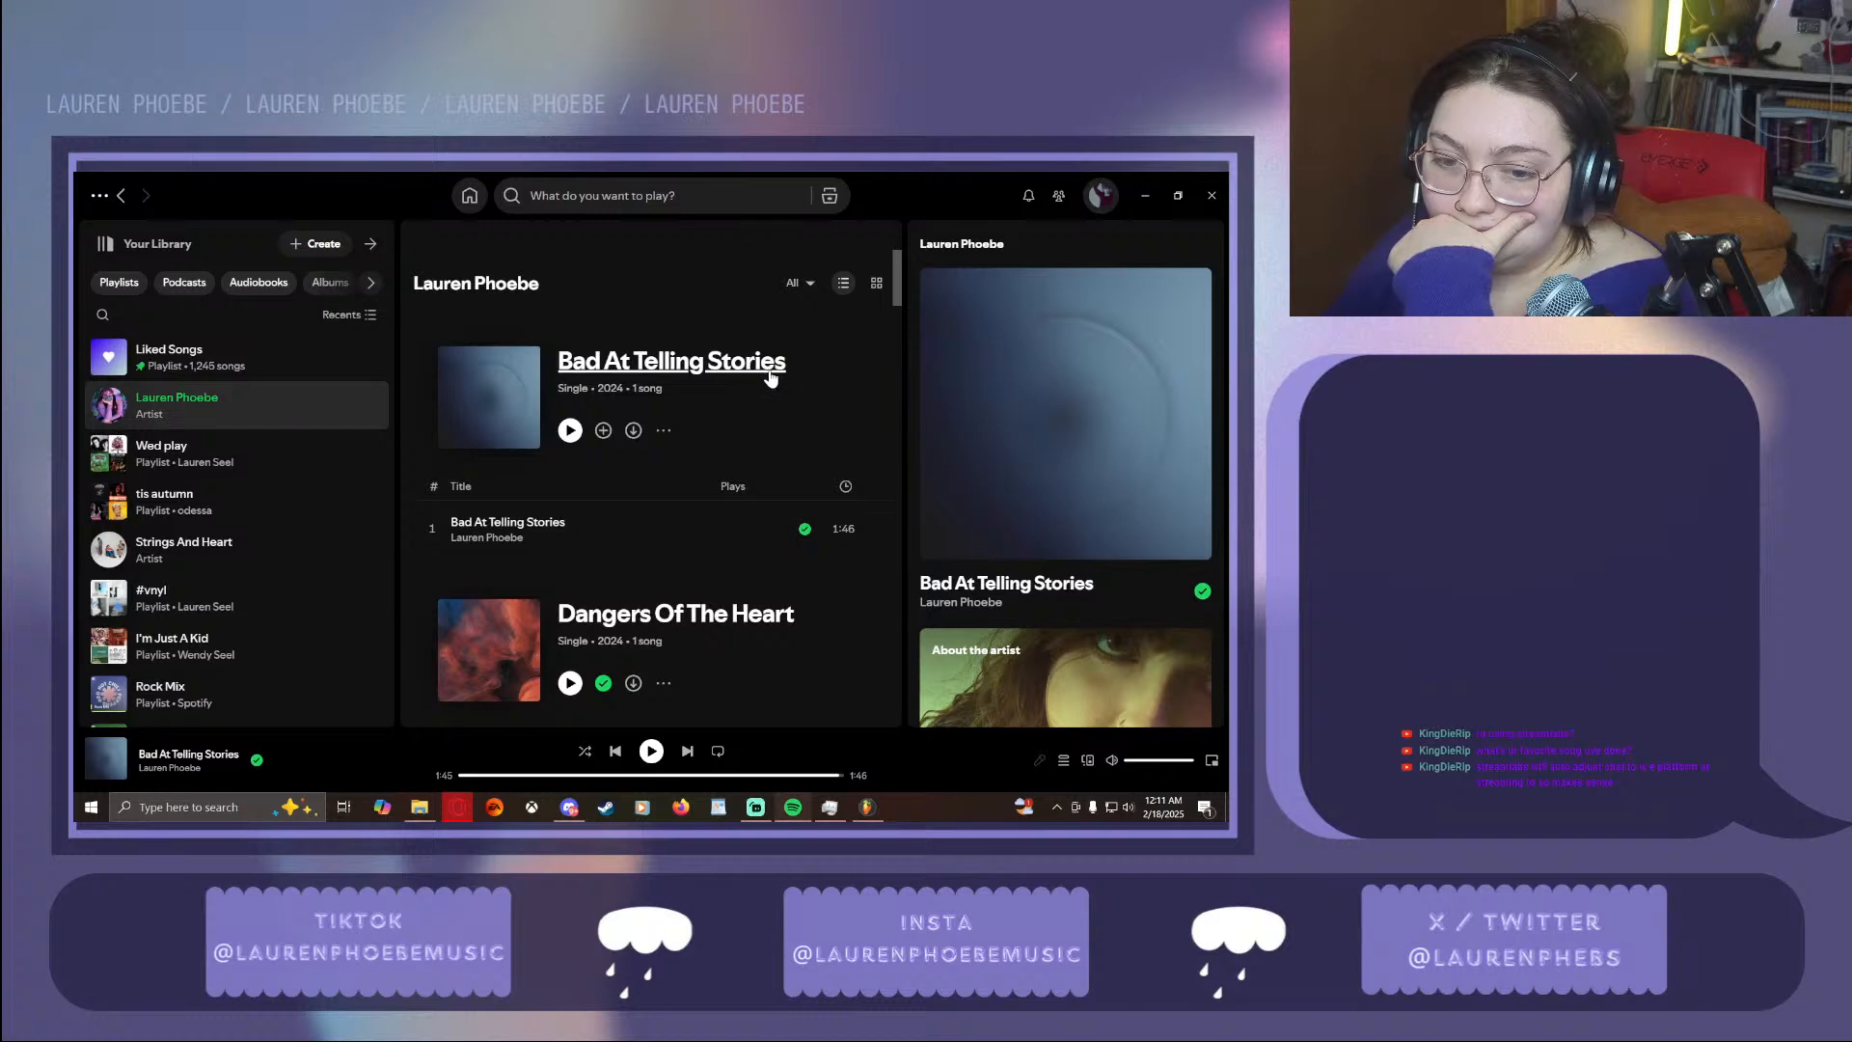
Look through the discography from Bad At Telling Stories down to the Missing ME EP and back to the newest release
{"action": "scroll", "coordinate": [774, 381], "scroll_direction": "down", "scroll_amount": 3}
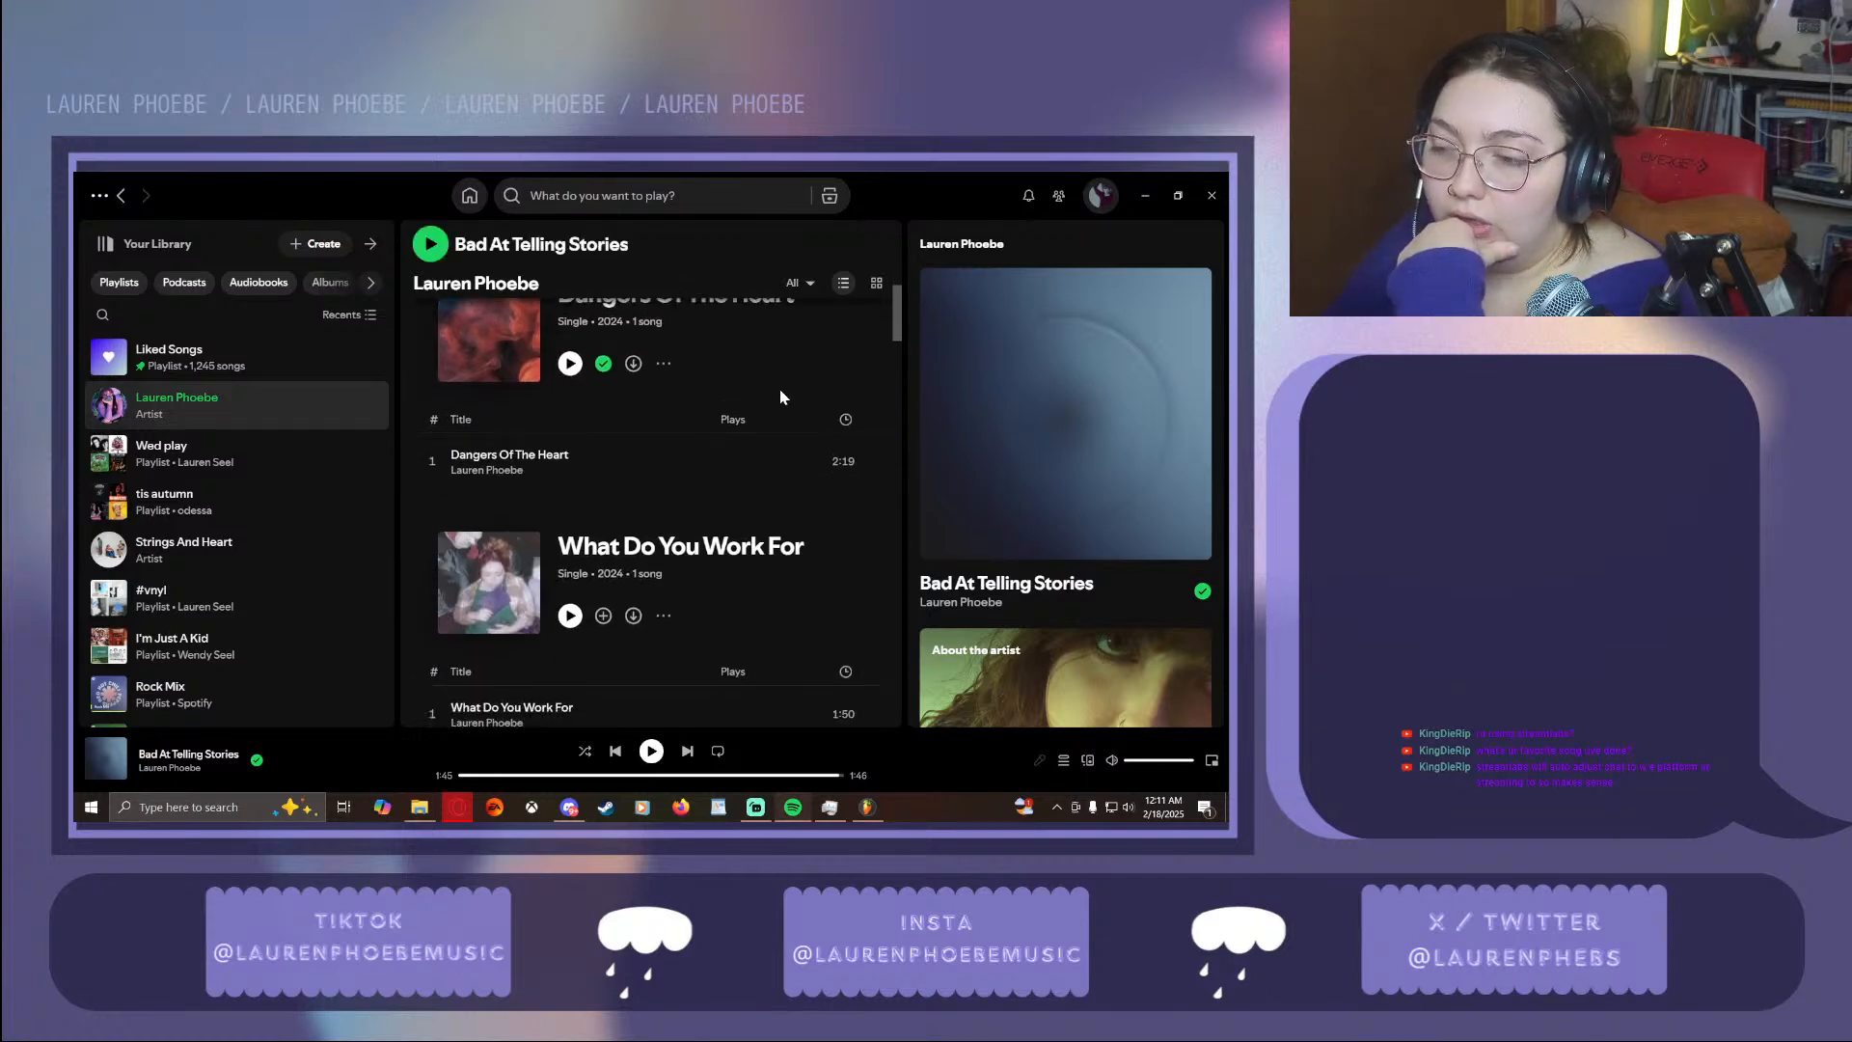
{"action": "scroll", "coordinate": [781, 396], "scroll_direction": "down", "scroll_amount": 10}
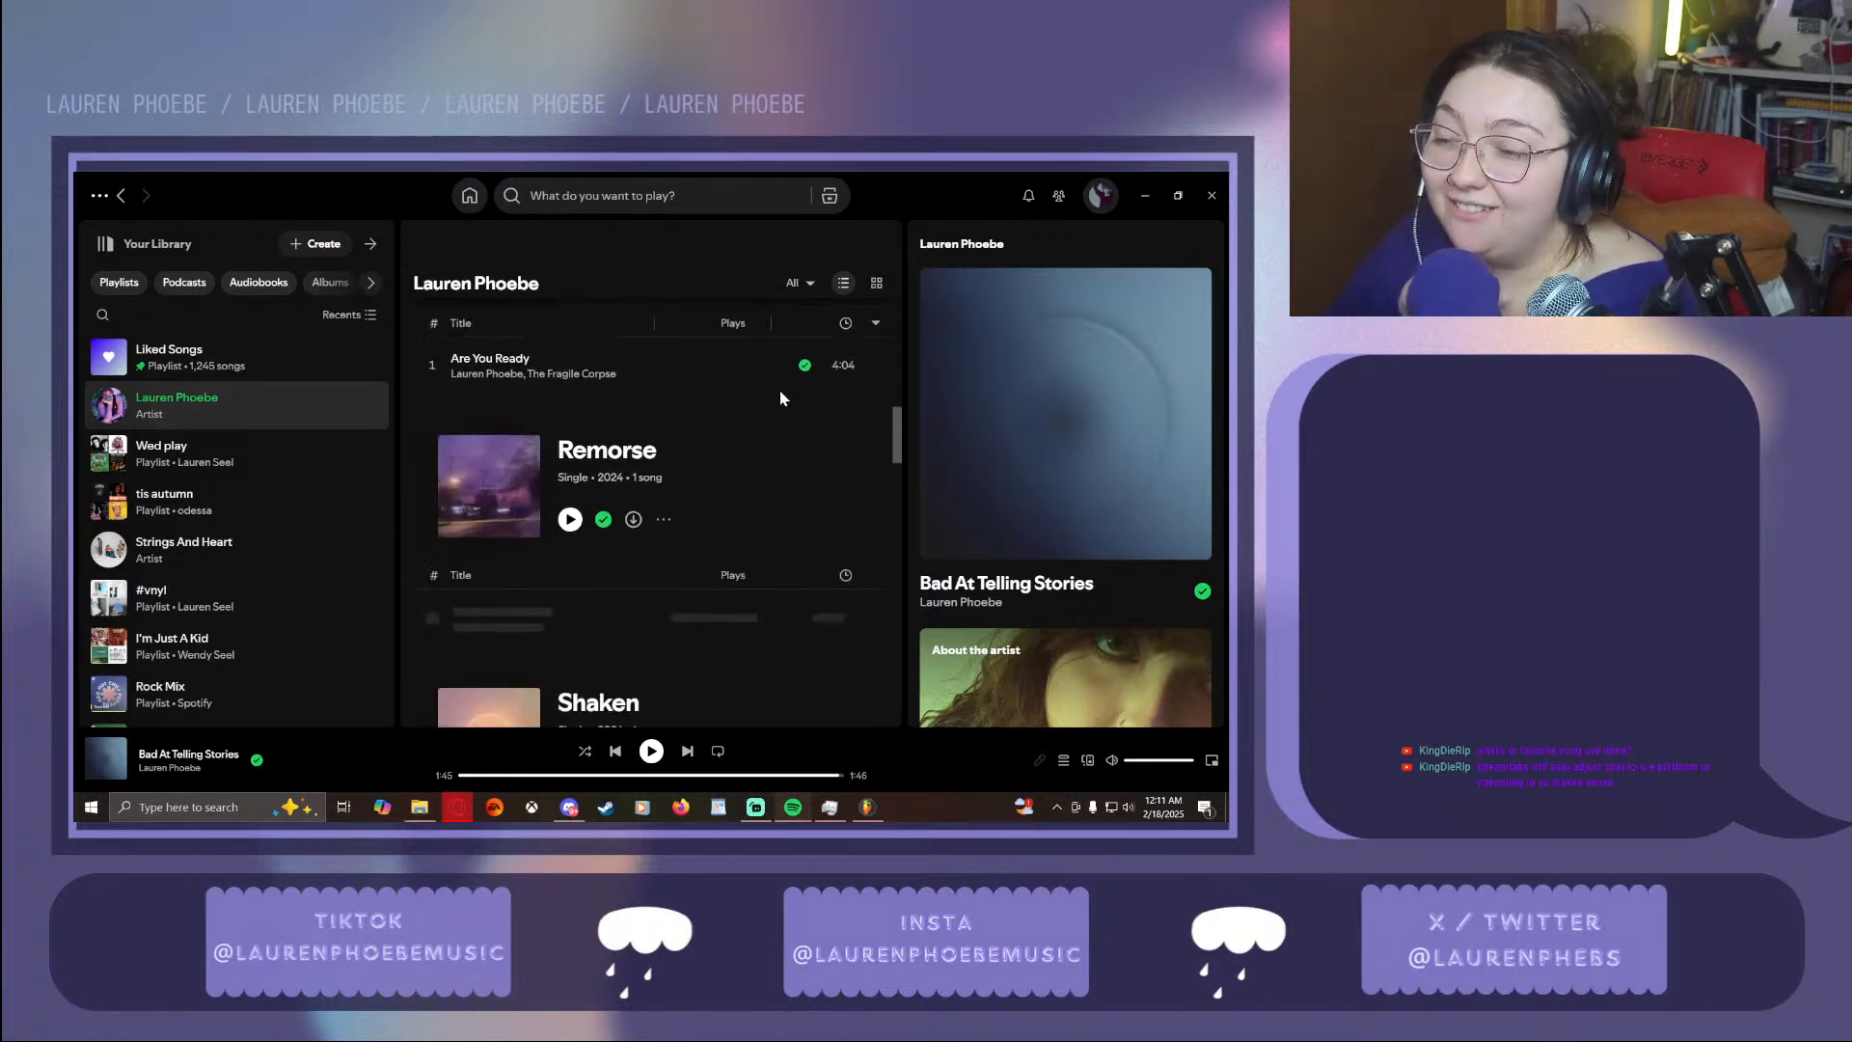
{"action": "scroll", "coordinate": [780, 397], "scroll_direction": "down", "scroll_amount": 11}
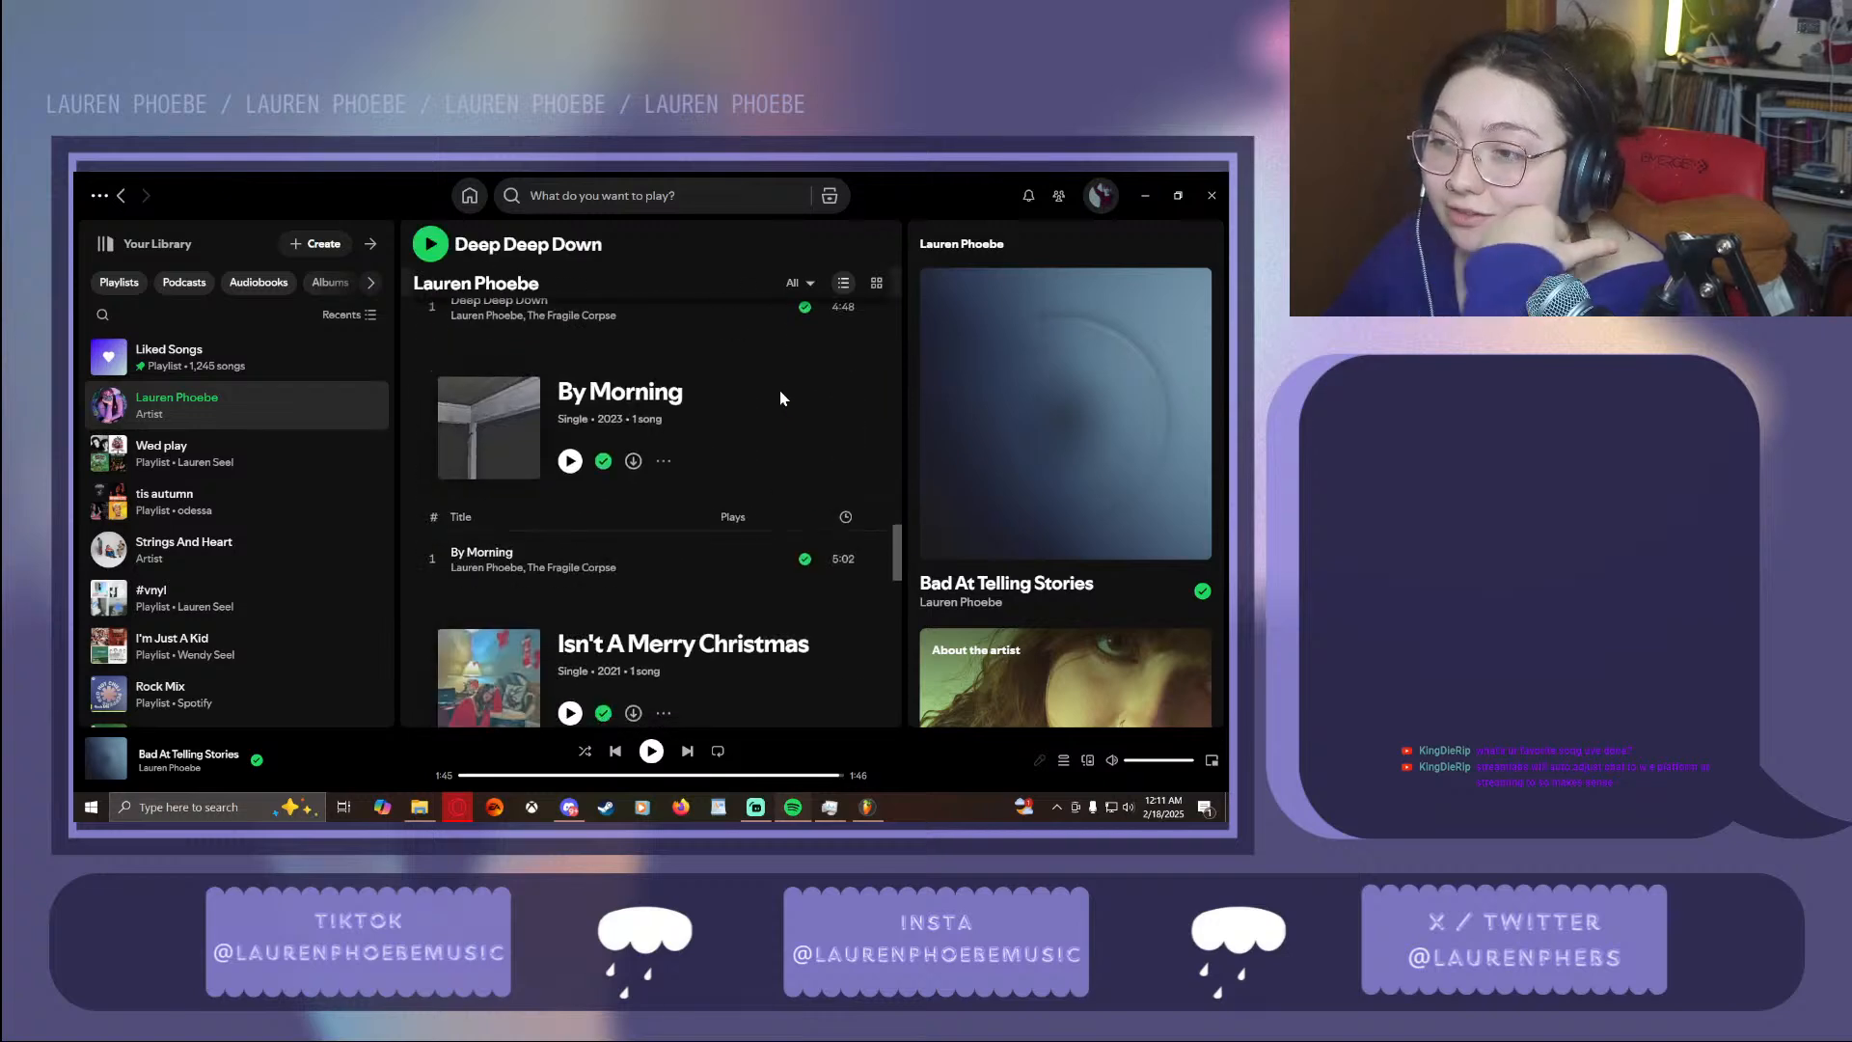
{"action": "scroll", "coordinate": [781, 397], "scroll_direction": "down", "scroll_amount": 10}
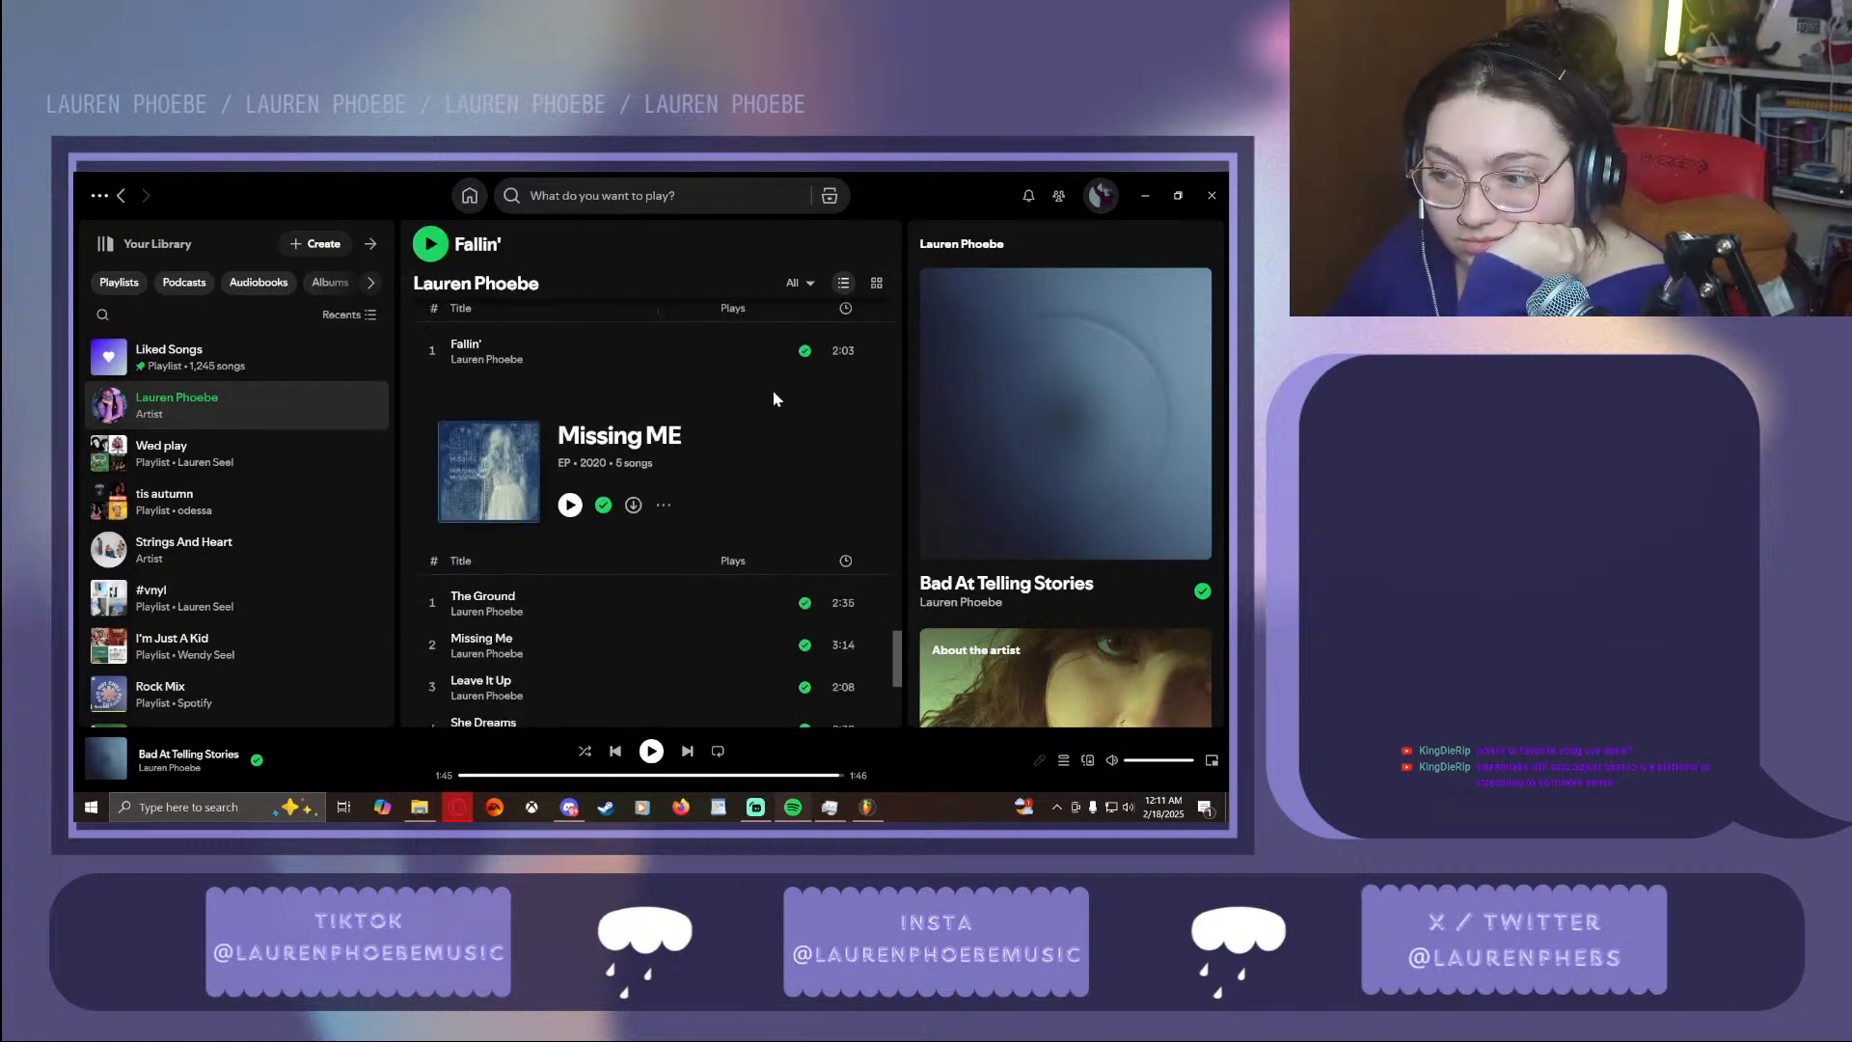
{"action": "scroll", "coordinate": [775, 398], "scroll_direction": "down", "scroll_amount": 4}
{"action": "scroll", "coordinate": [772, 399], "scroll_direction": "up", "scroll_amount": 3}
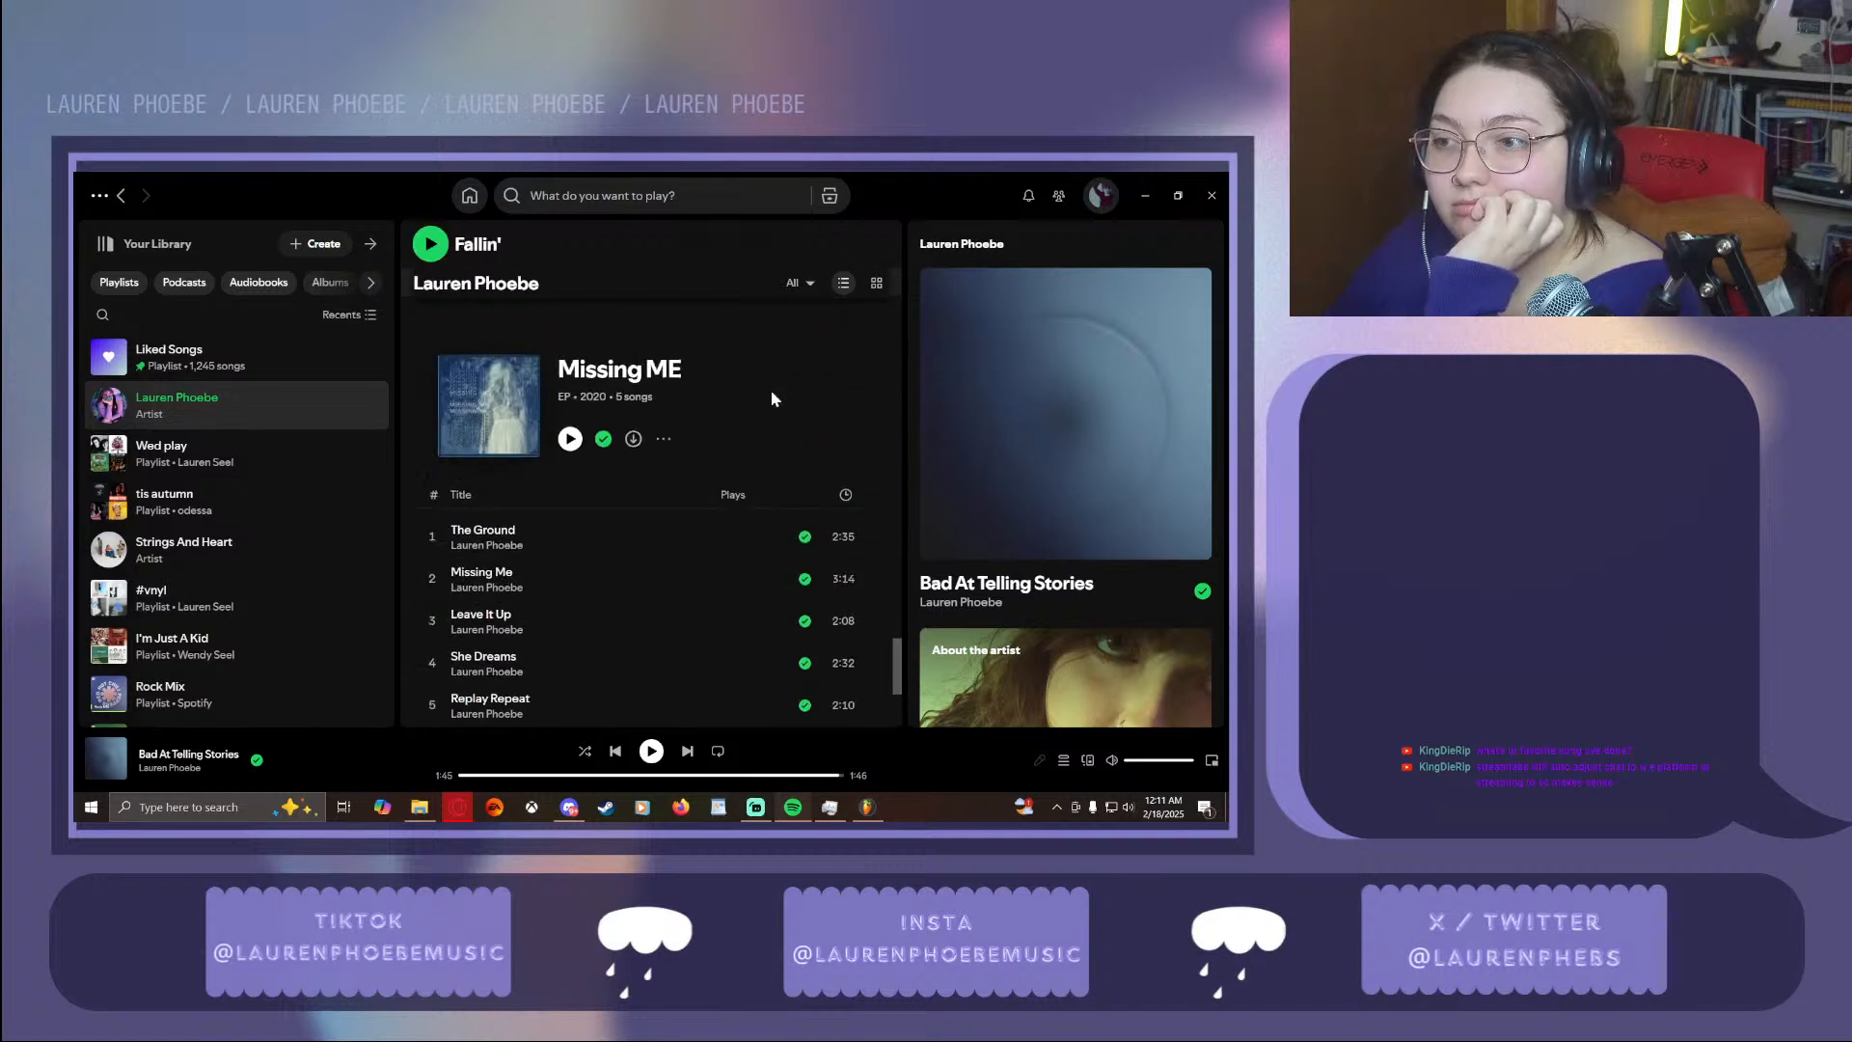
{"action": "scroll", "coordinate": [772, 395], "scroll_direction": "up", "scroll_amount": 9}
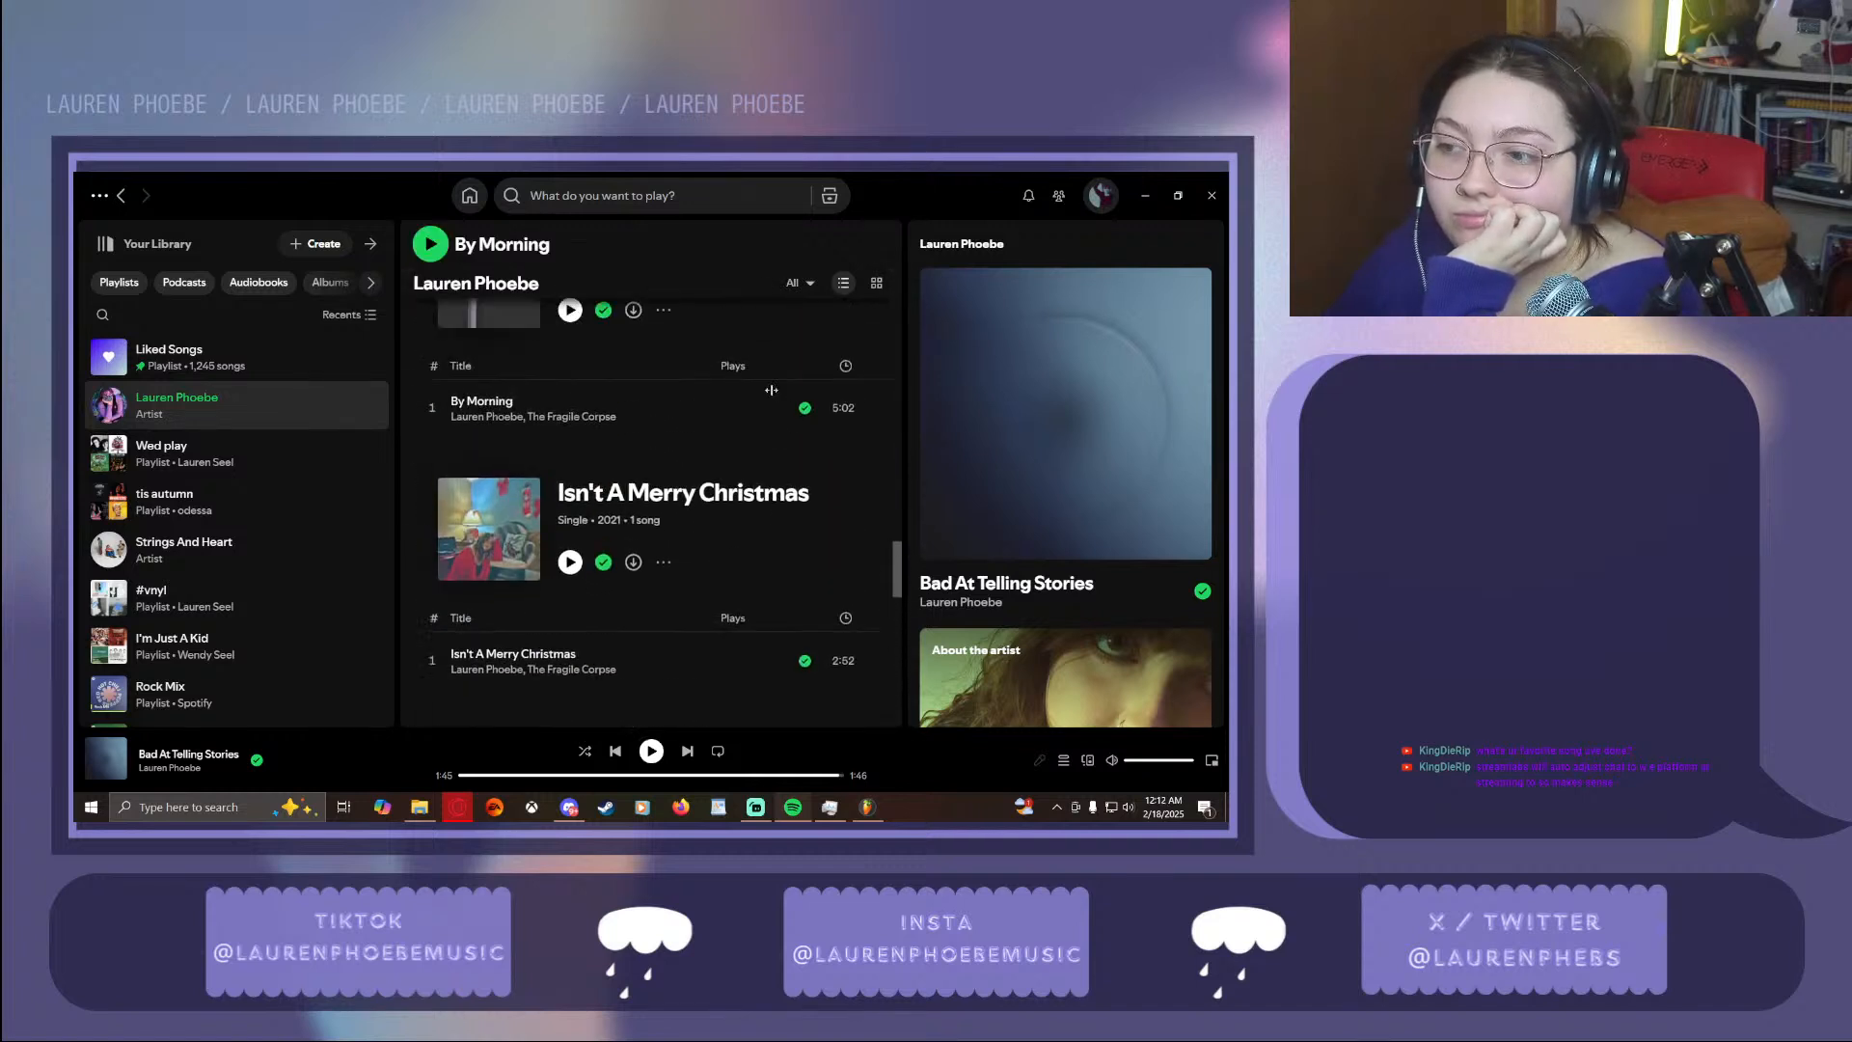
{"action": "scroll", "coordinate": [772, 390], "scroll_direction": "up", "scroll_amount": 5}
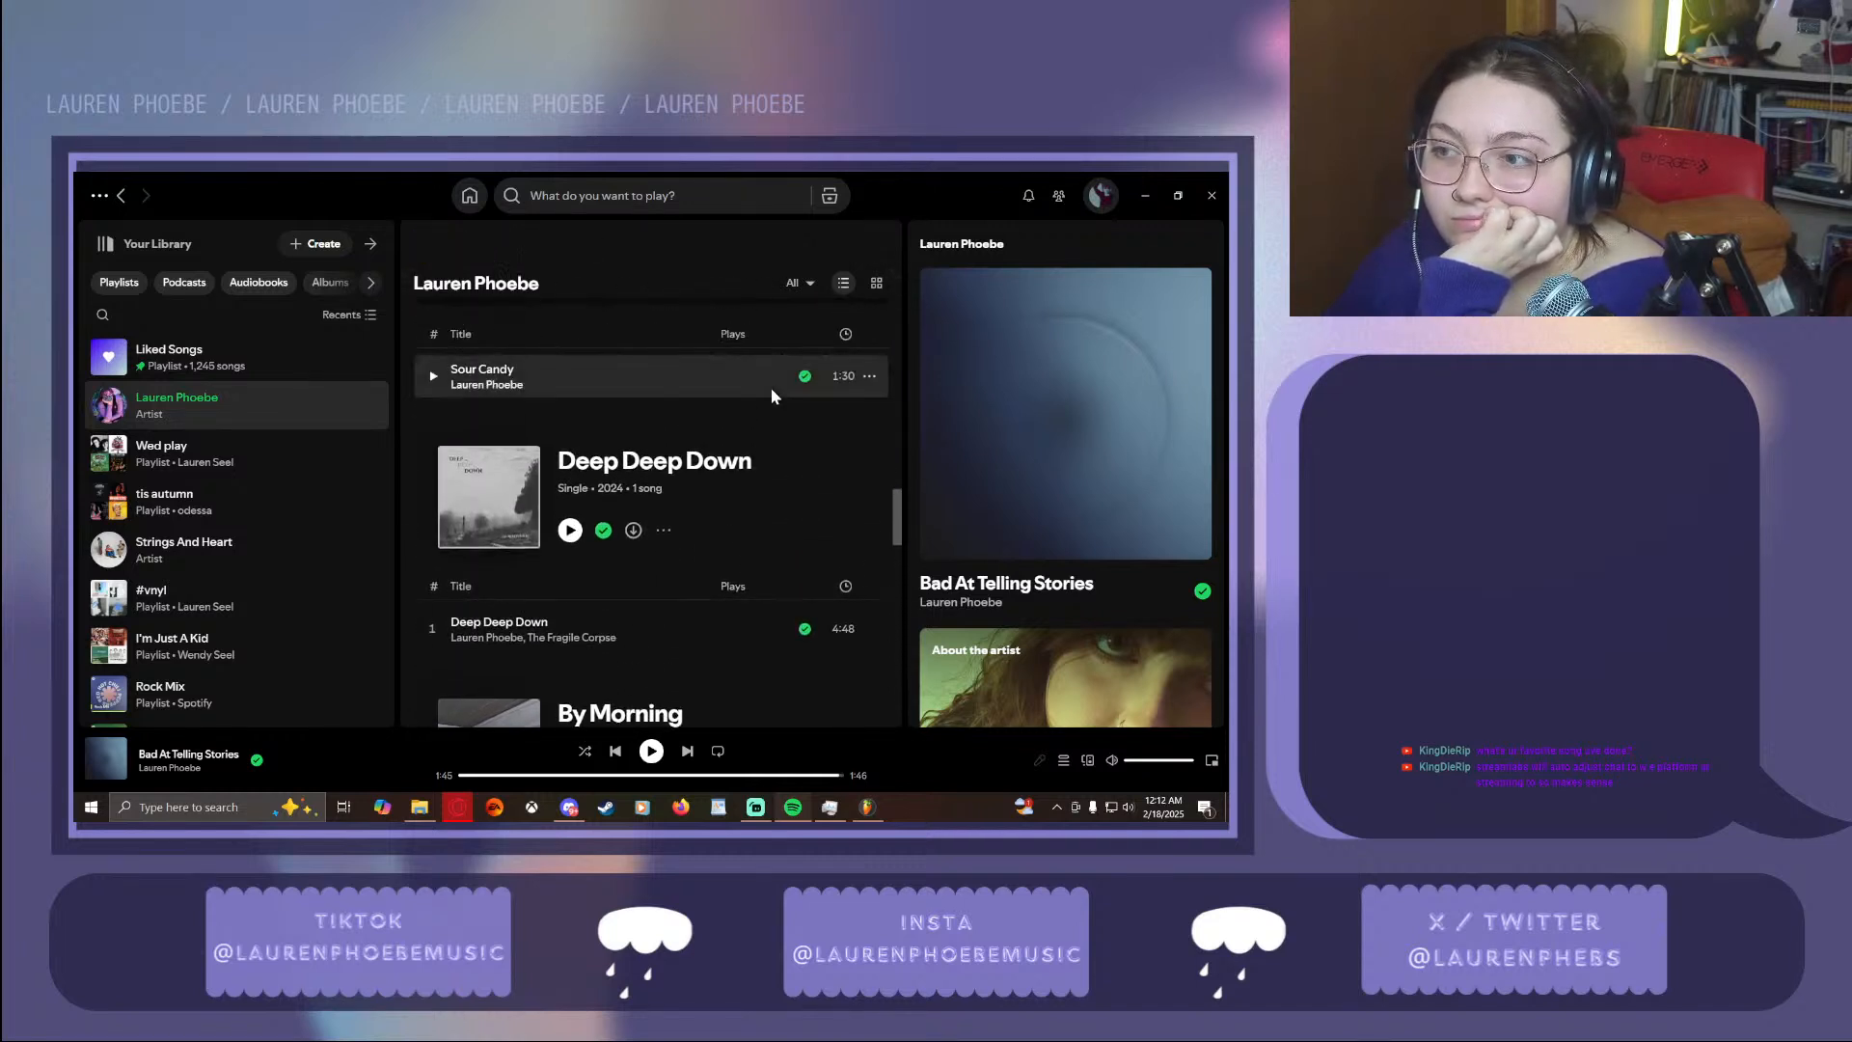
{"action": "scroll", "coordinate": [772, 390], "scroll_direction": "up", "scroll_amount": 3}
{"action": "scroll", "coordinate": [739, 402], "scroll_direction": "up", "scroll_amount": 3}
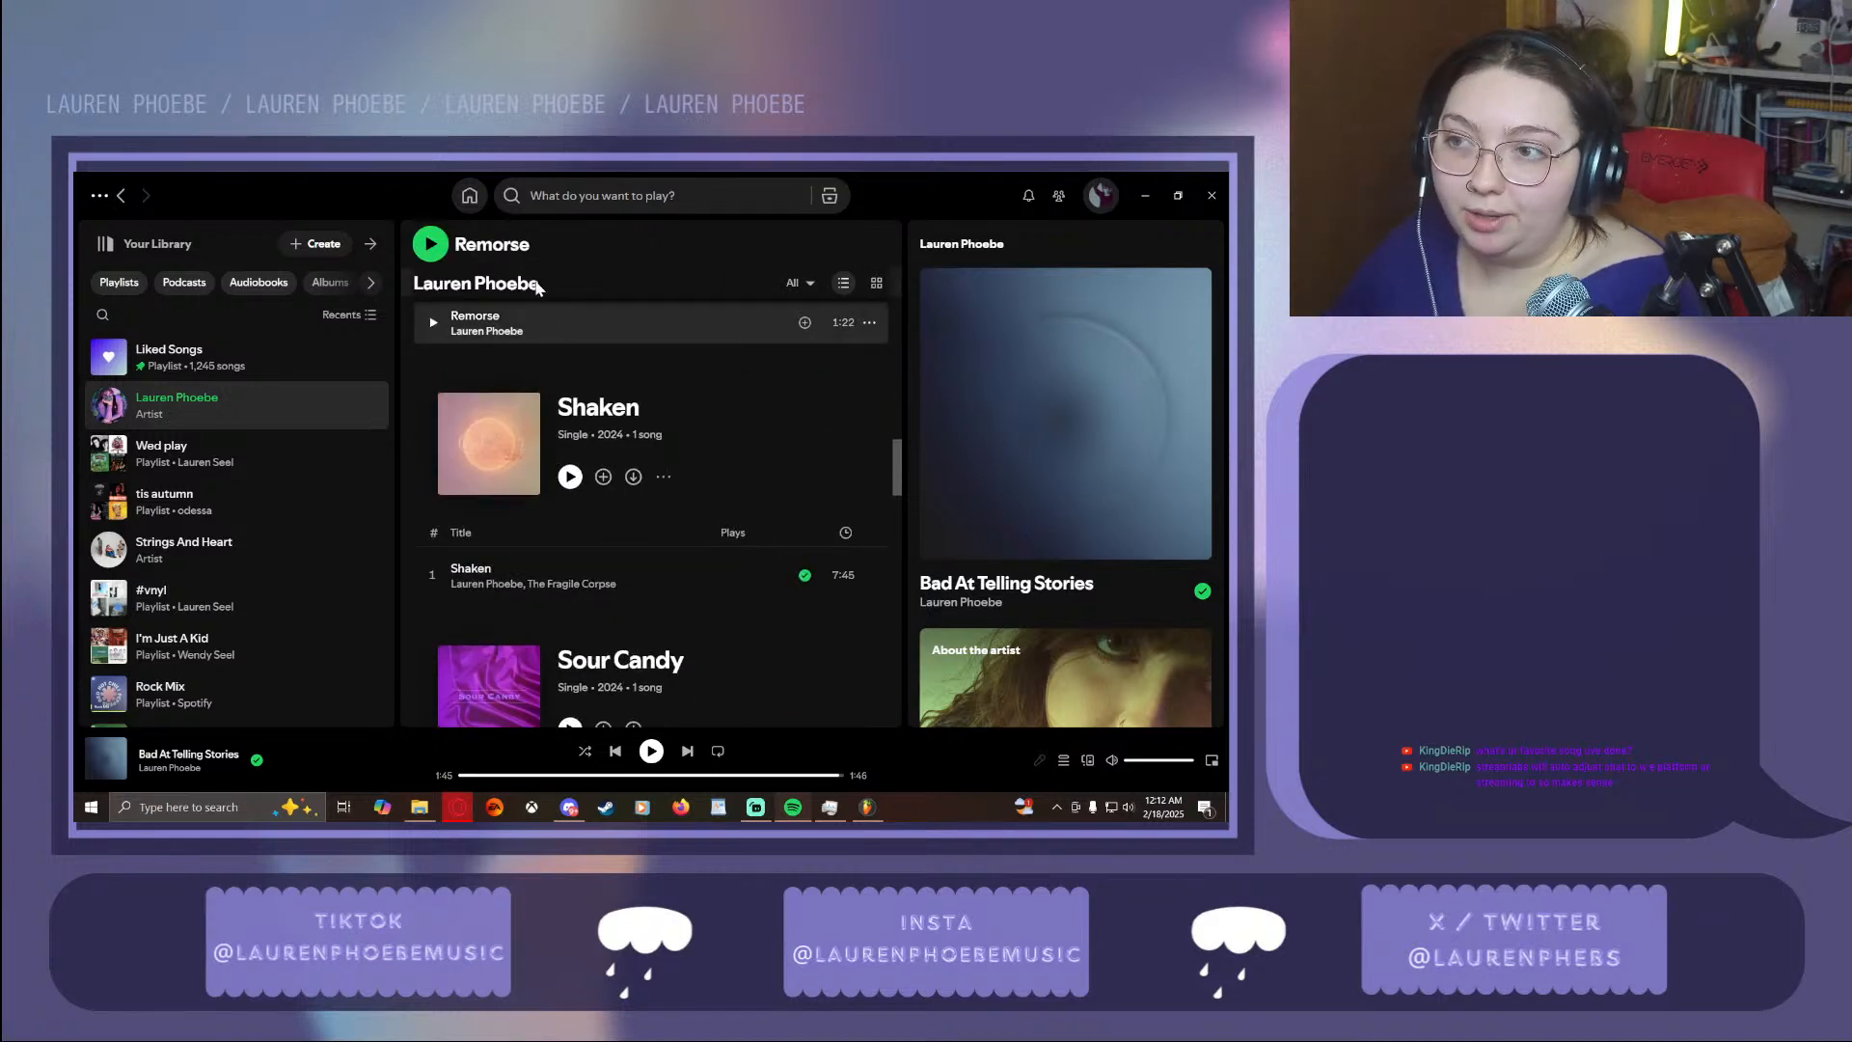
{"action": "scroll", "coordinate": [676, 392], "scroll_direction": "up", "scroll_amount": 5}
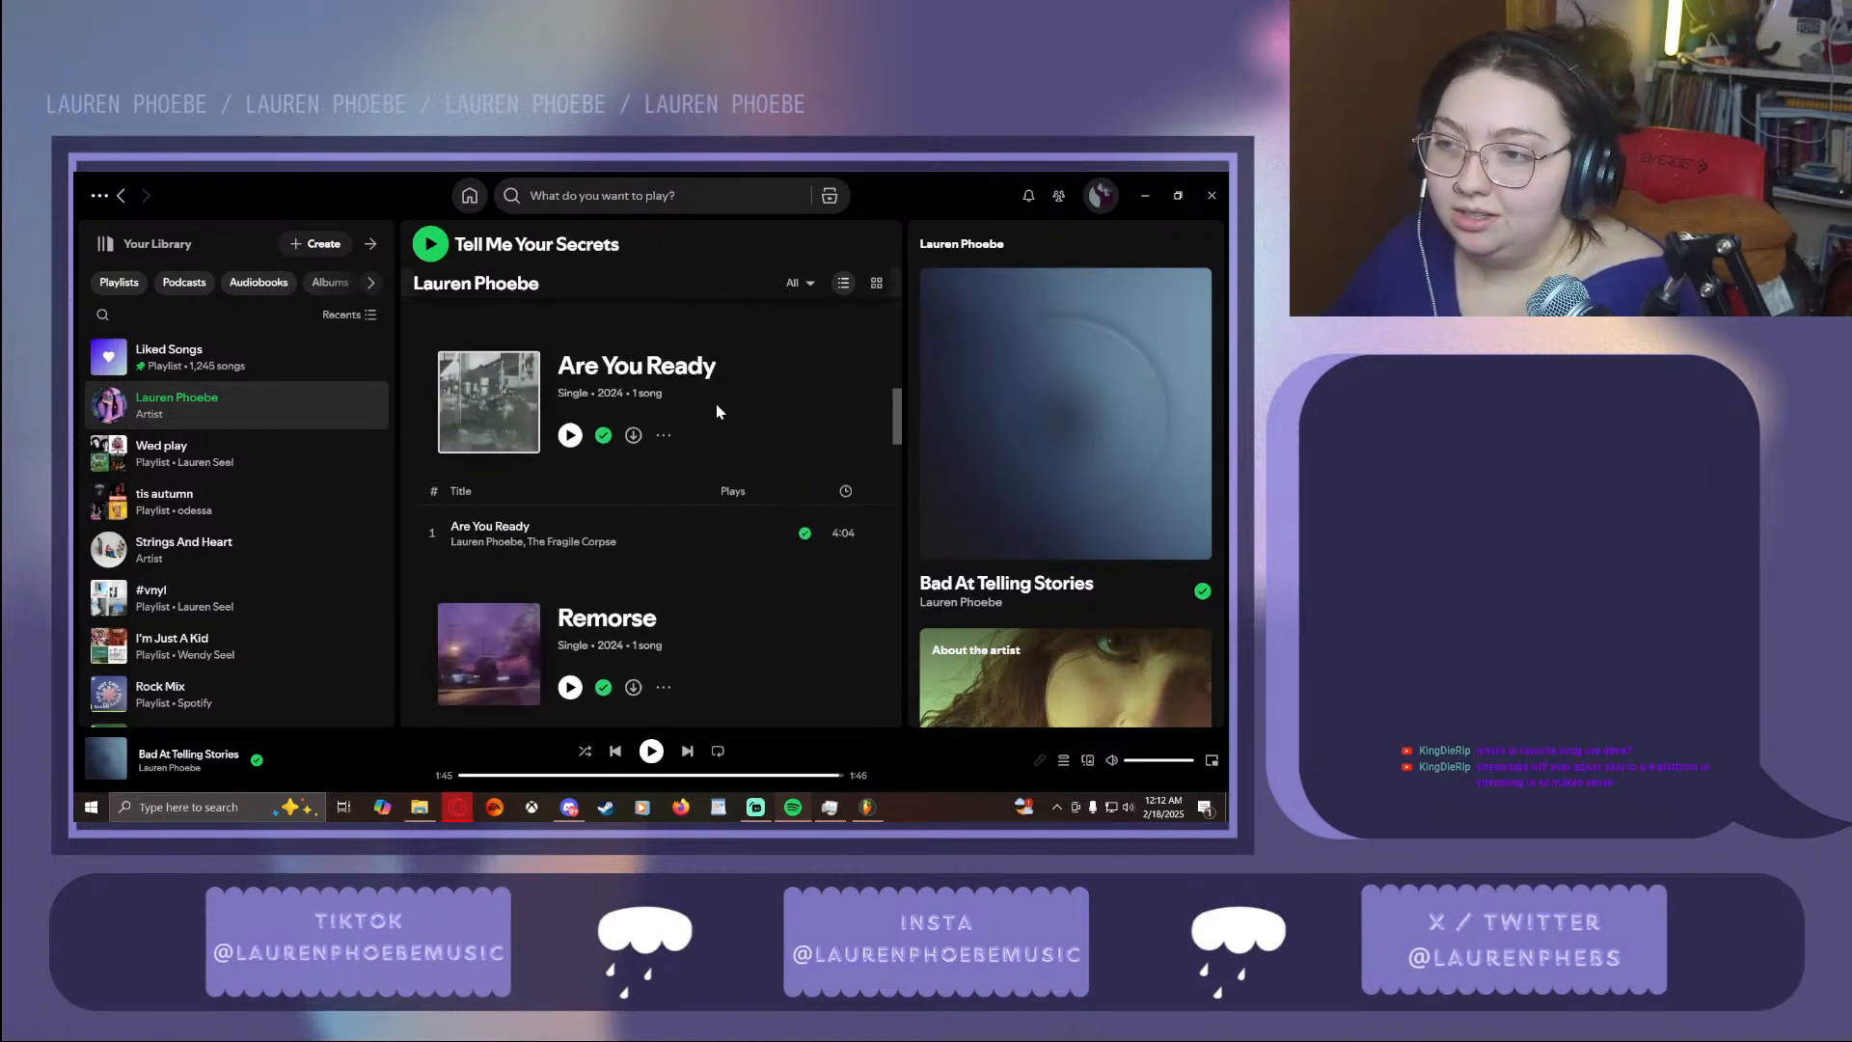
{"action": "scroll", "coordinate": [717, 412], "scroll_direction": "up", "scroll_amount": 5}
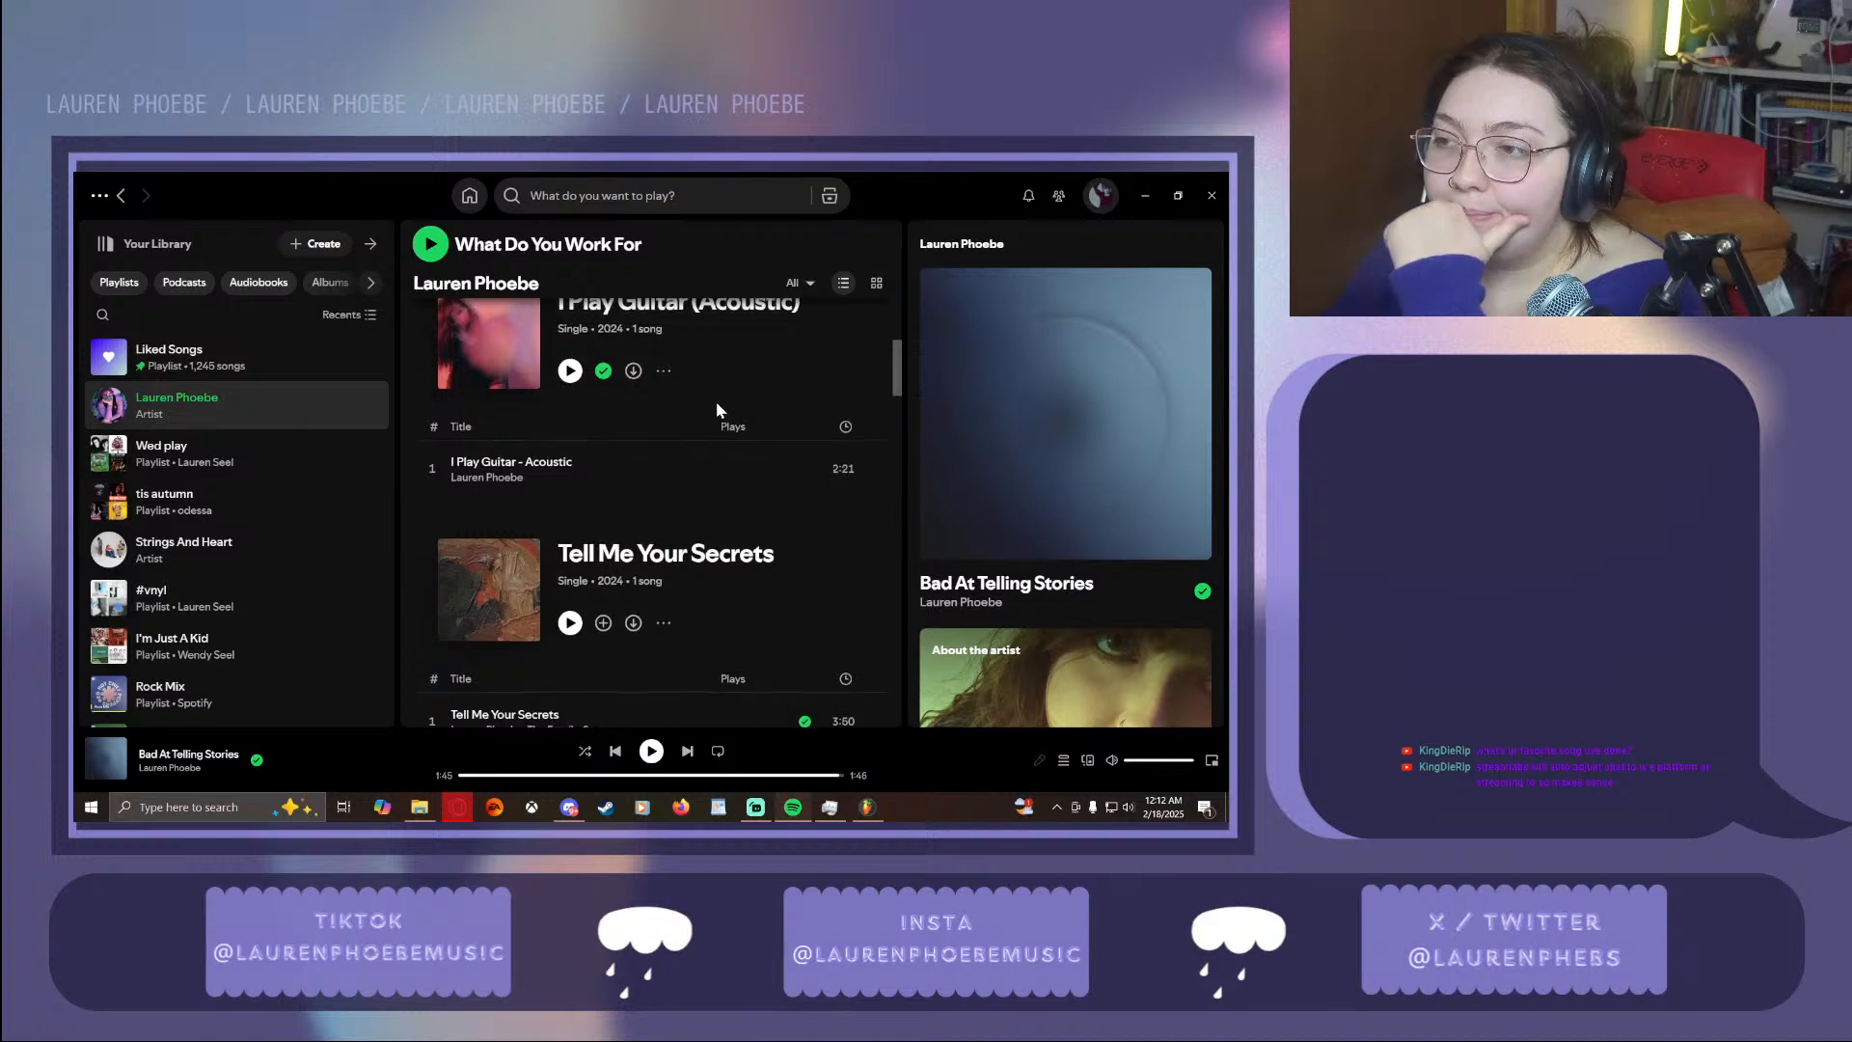
{"action": "scroll", "coordinate": [717, 405], "scroll_direction": "up", "scroll_amount": 3}
{"action": "scroll", "coordinate": [717, 406], "scroll_direction": "up", "scroll_amount": 3}
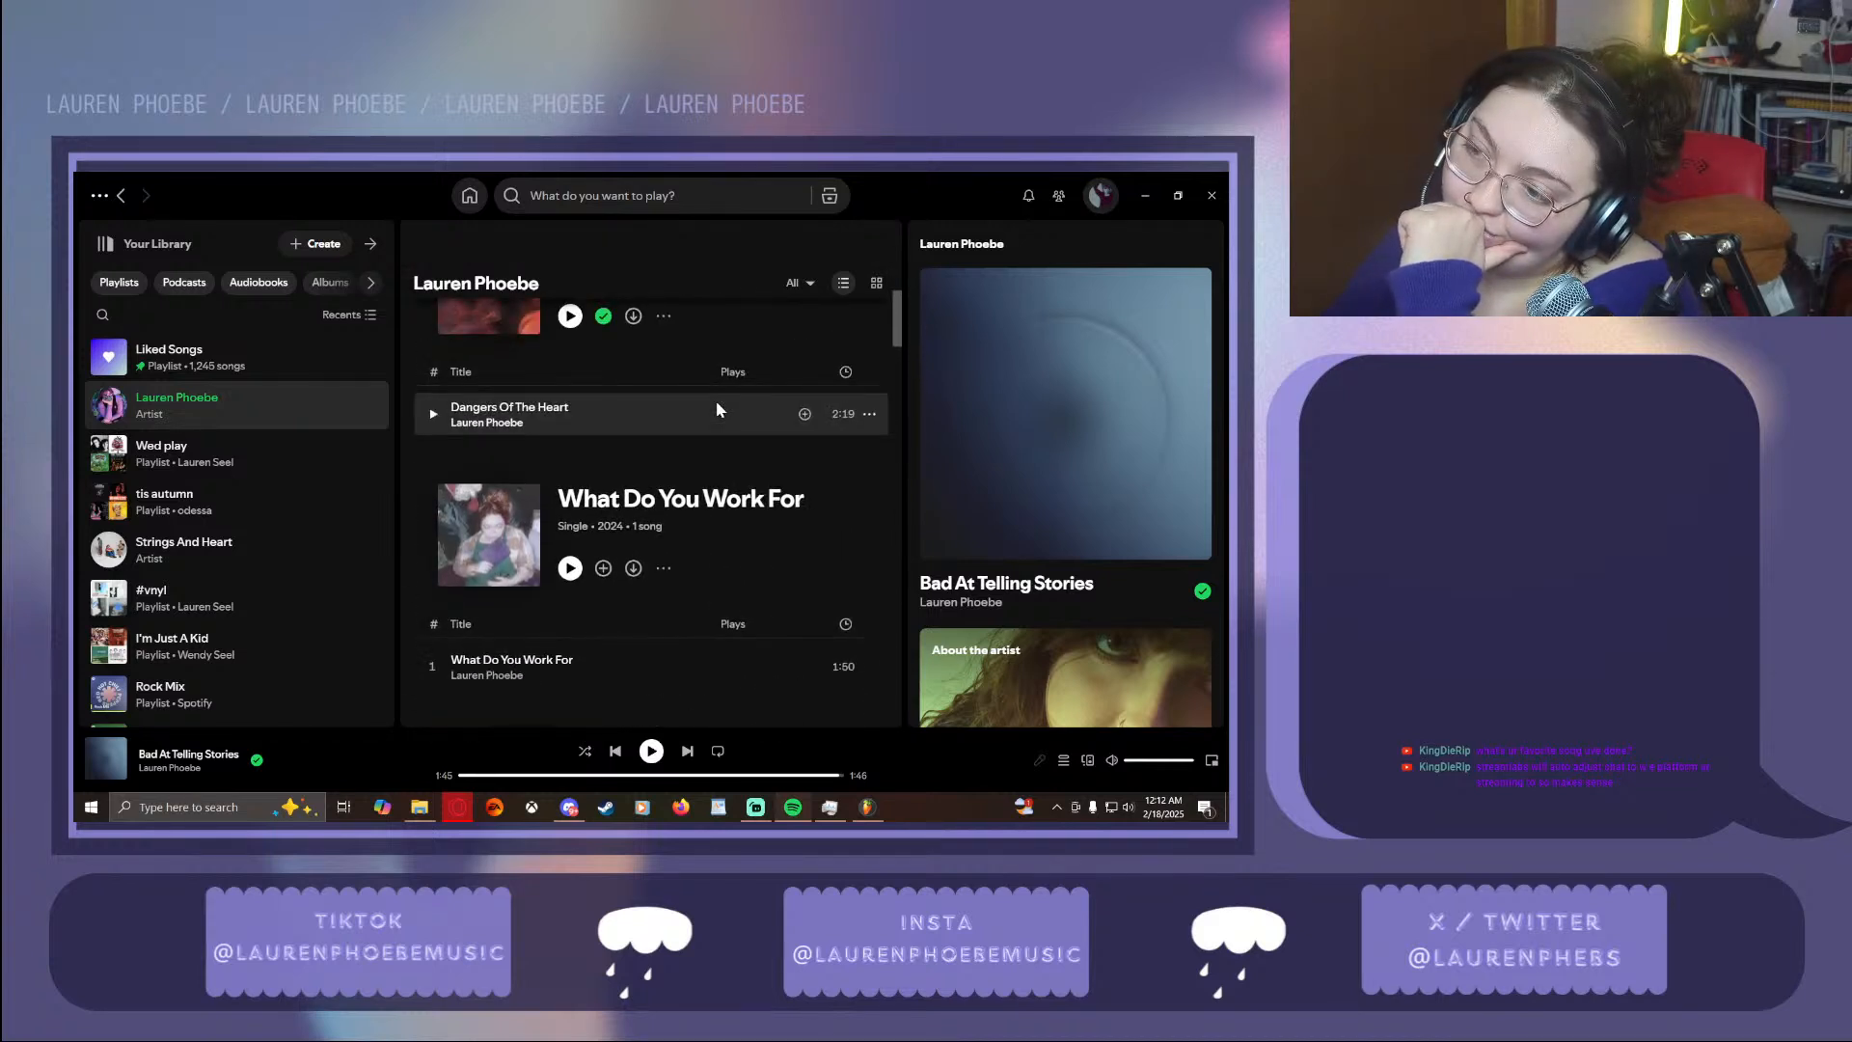
{"action": "scroll", "coordinate": [716, 402], "scroll_direction": "up", "scroll_amount": 4}
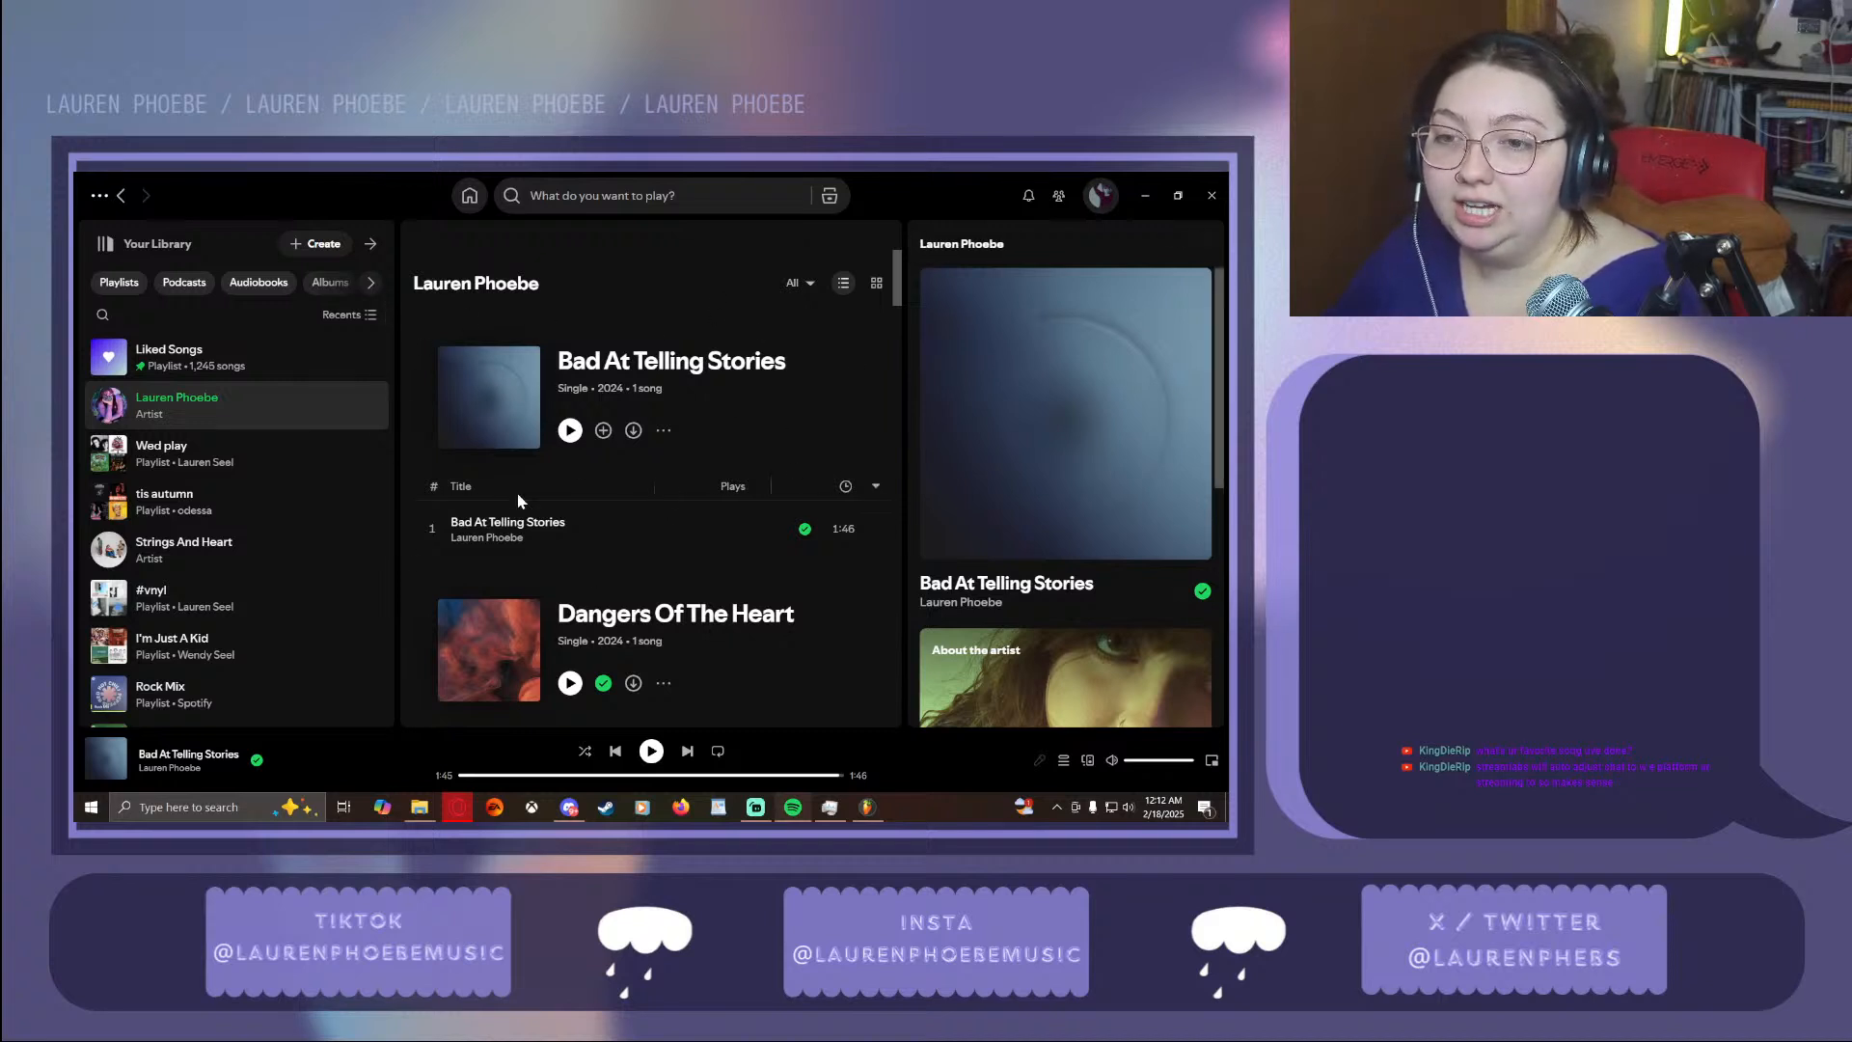
Go through the releases again from the newest single down to By Morning
{"action": "scroll", "coordinate": [735, 502], "scroll_direction": "down", "scroll_amount": 5}
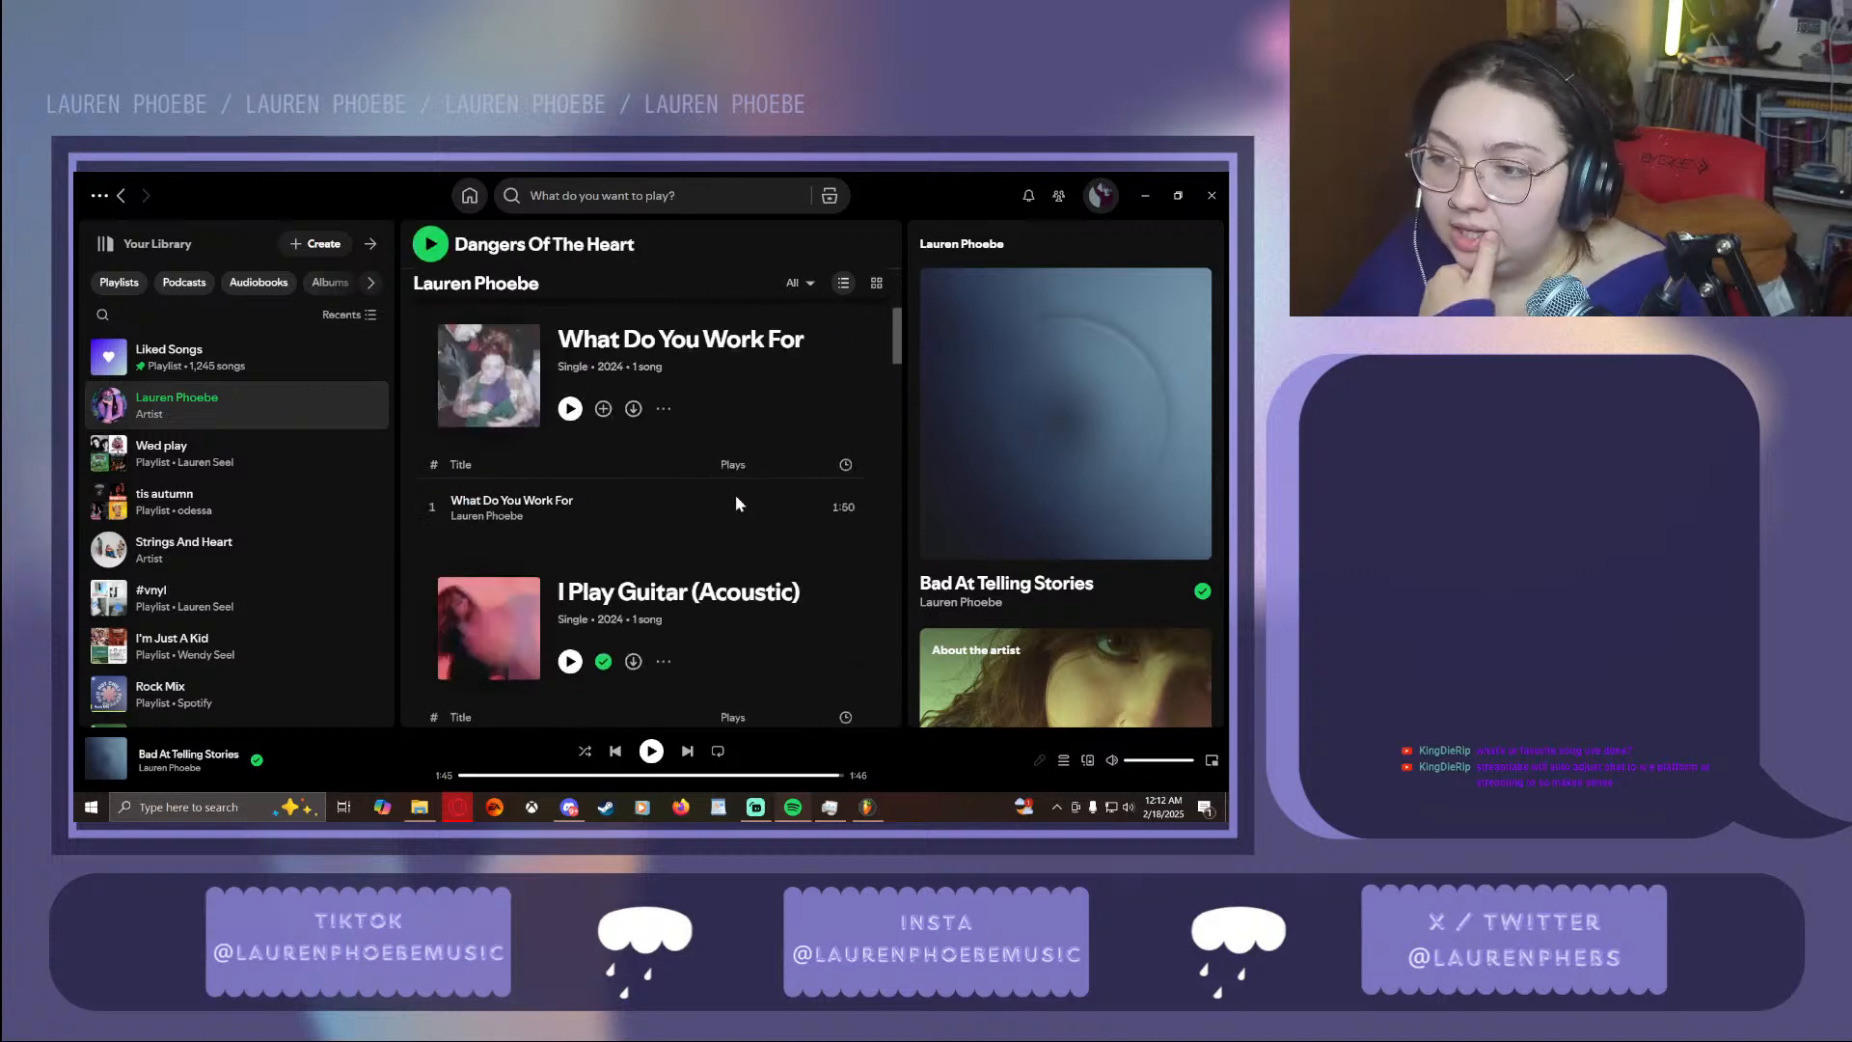
{"action": "scroll", "coordinate": [736, 503], "scroll_direction": "down", "scroll_amount": 5}
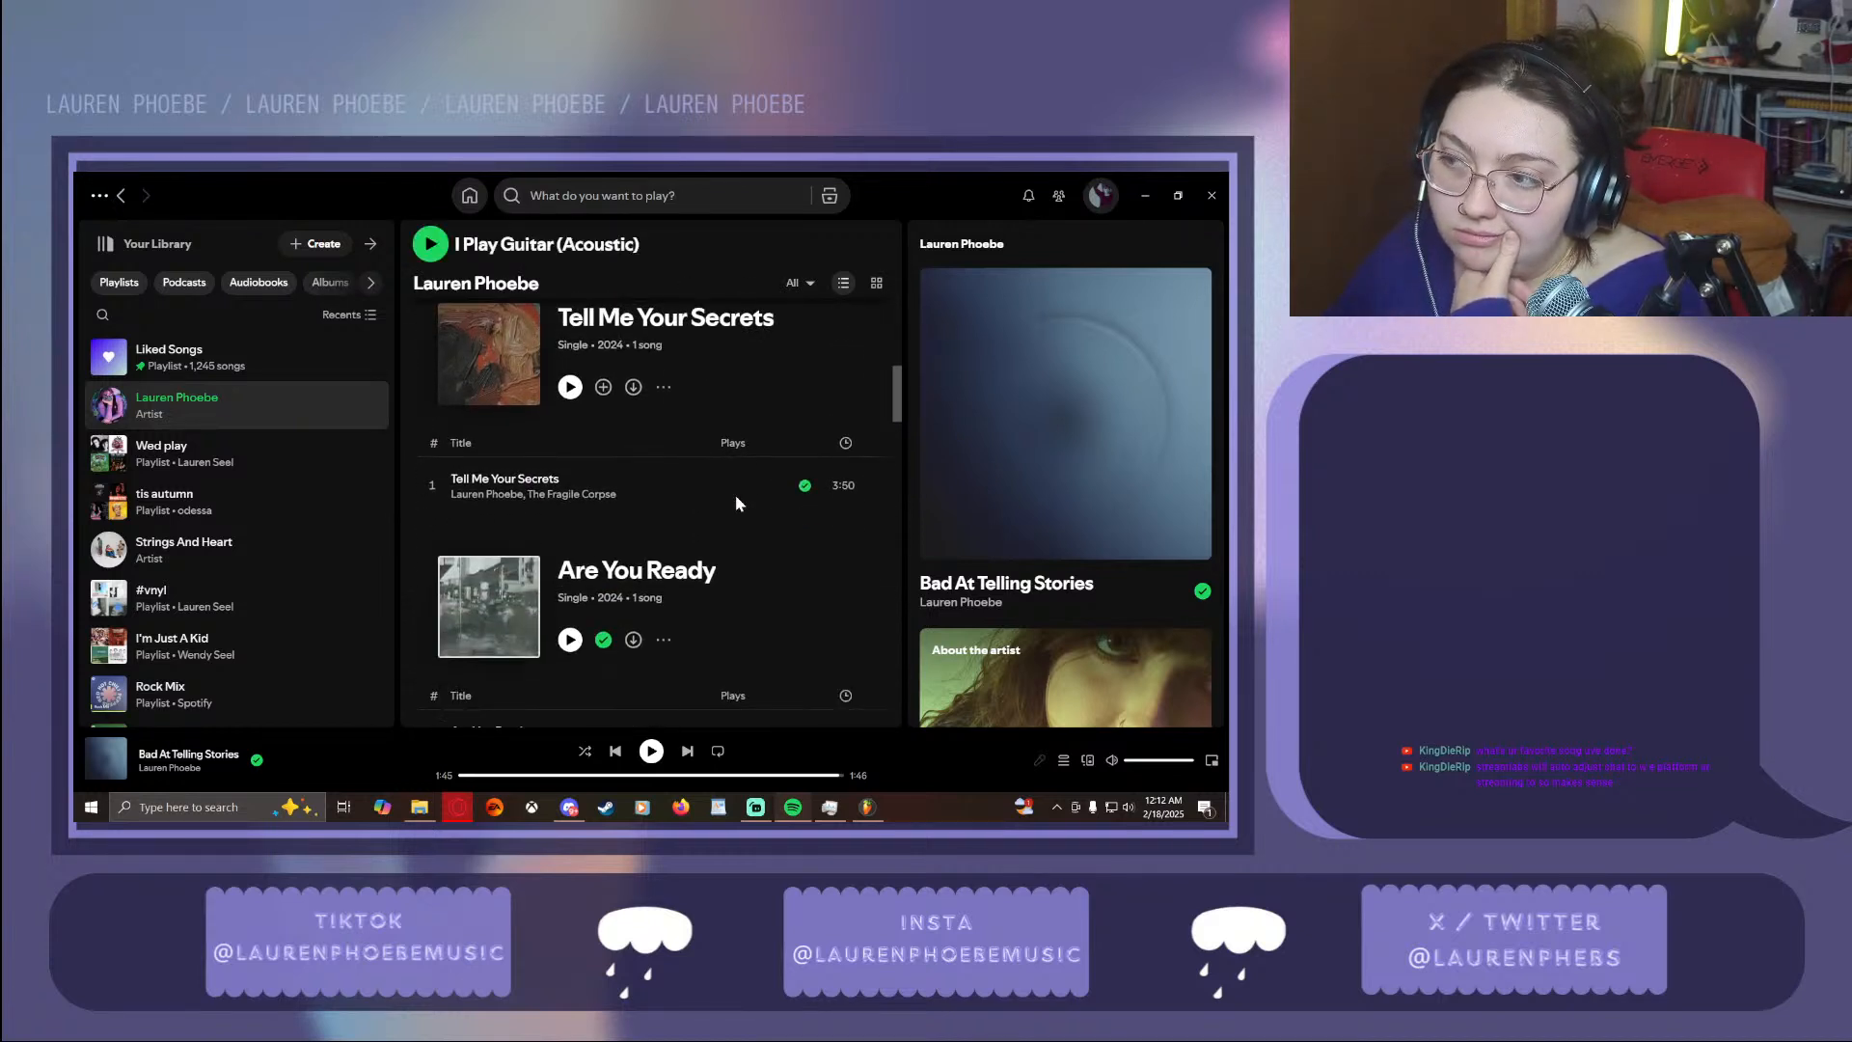
{"action": "scroll", "coordinate": [737, 497], "scroll_direction": "down", "scroll_amount": 2}
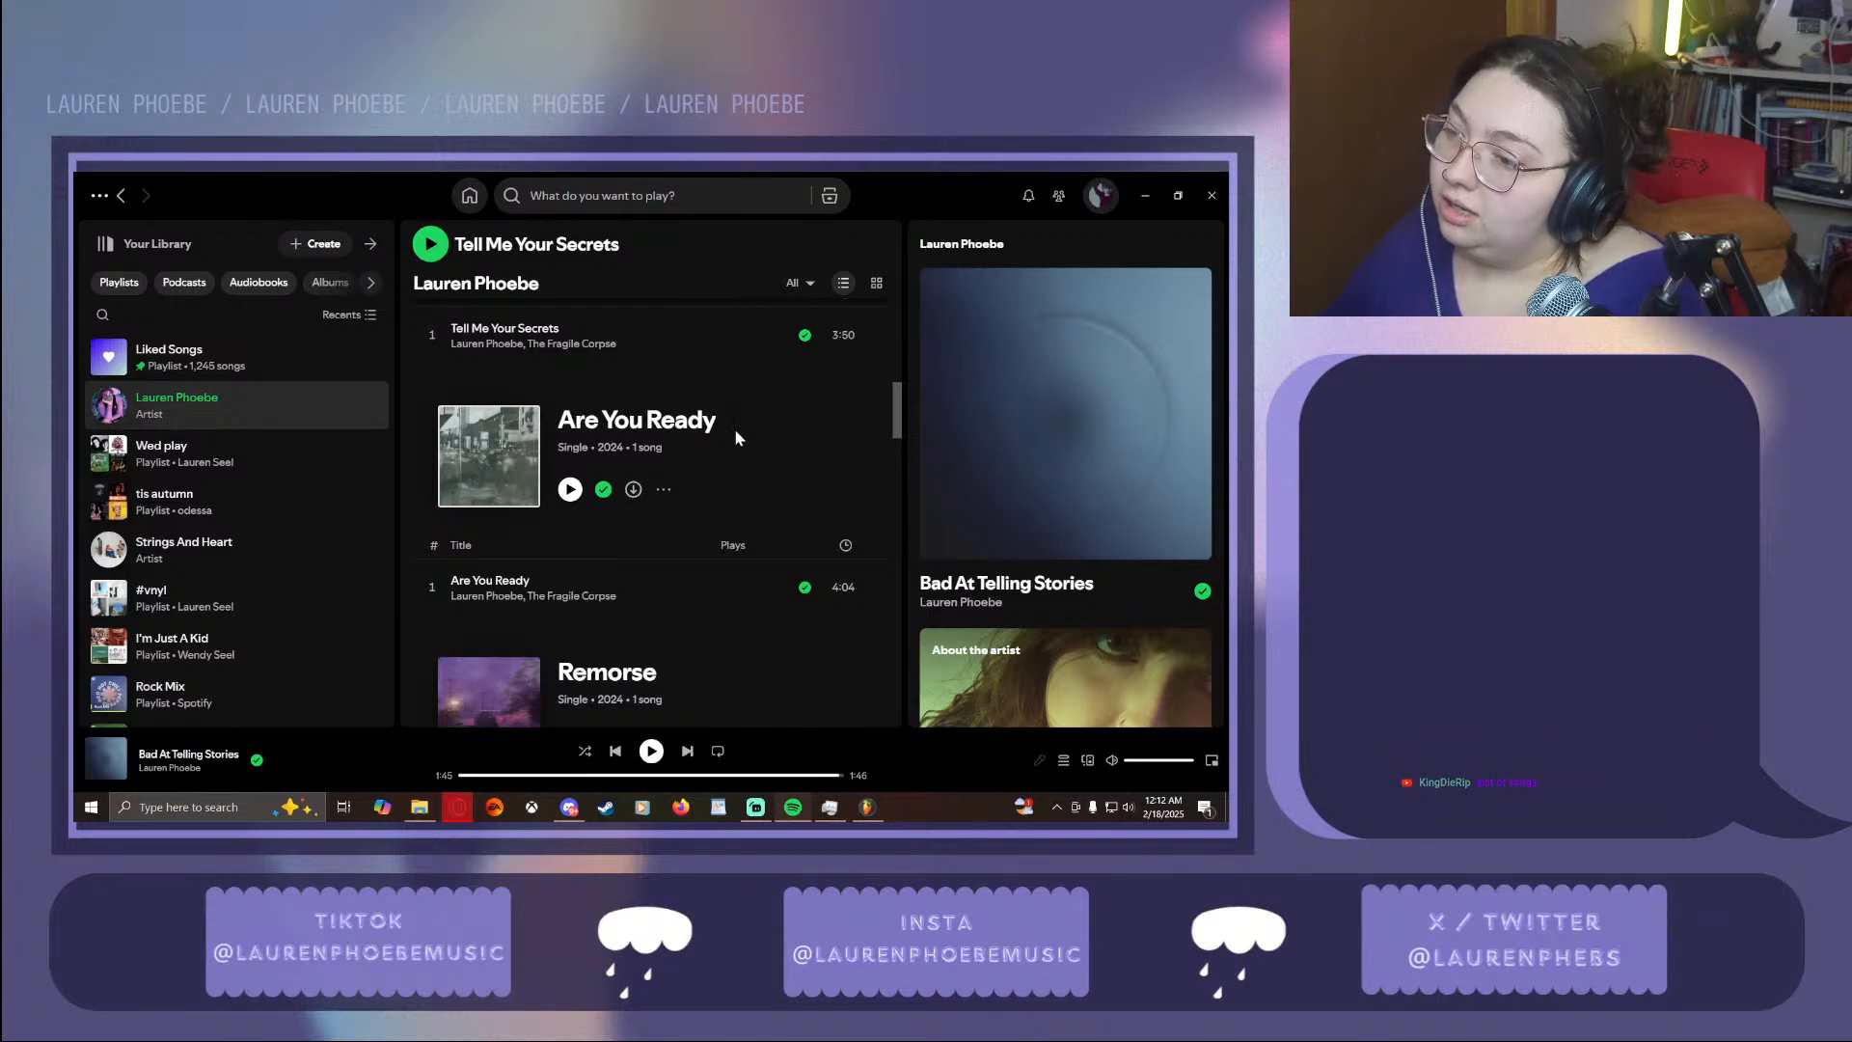
{"action": "scroll", "coordinate": [735, 434], "scroll_direction": "down", "scroll_amount": 4}
{"action": "scroll", "coordinate": [732, 439], "scroll_direction": "down", "scroll_amount": 2}
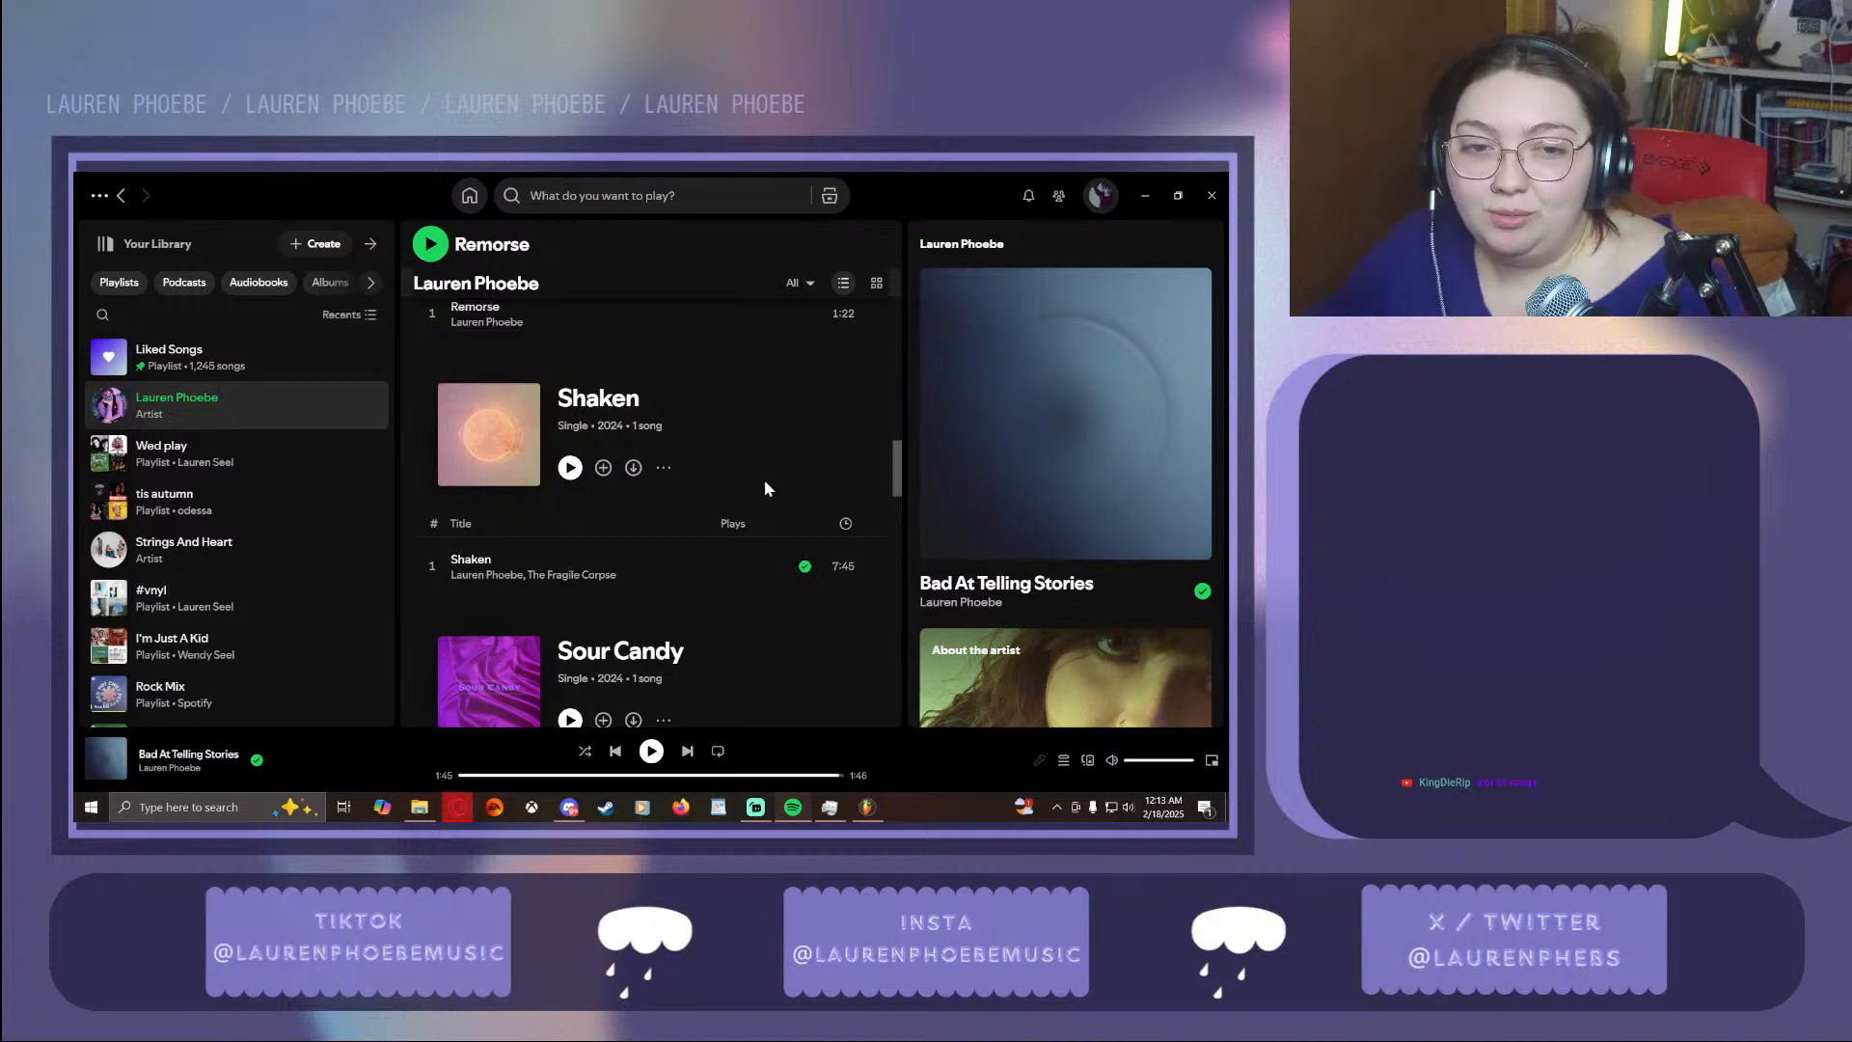
{"action": "scroll", "coordinate": [764, 488], "scroll_direction": "down", "scroll_amount": 8}
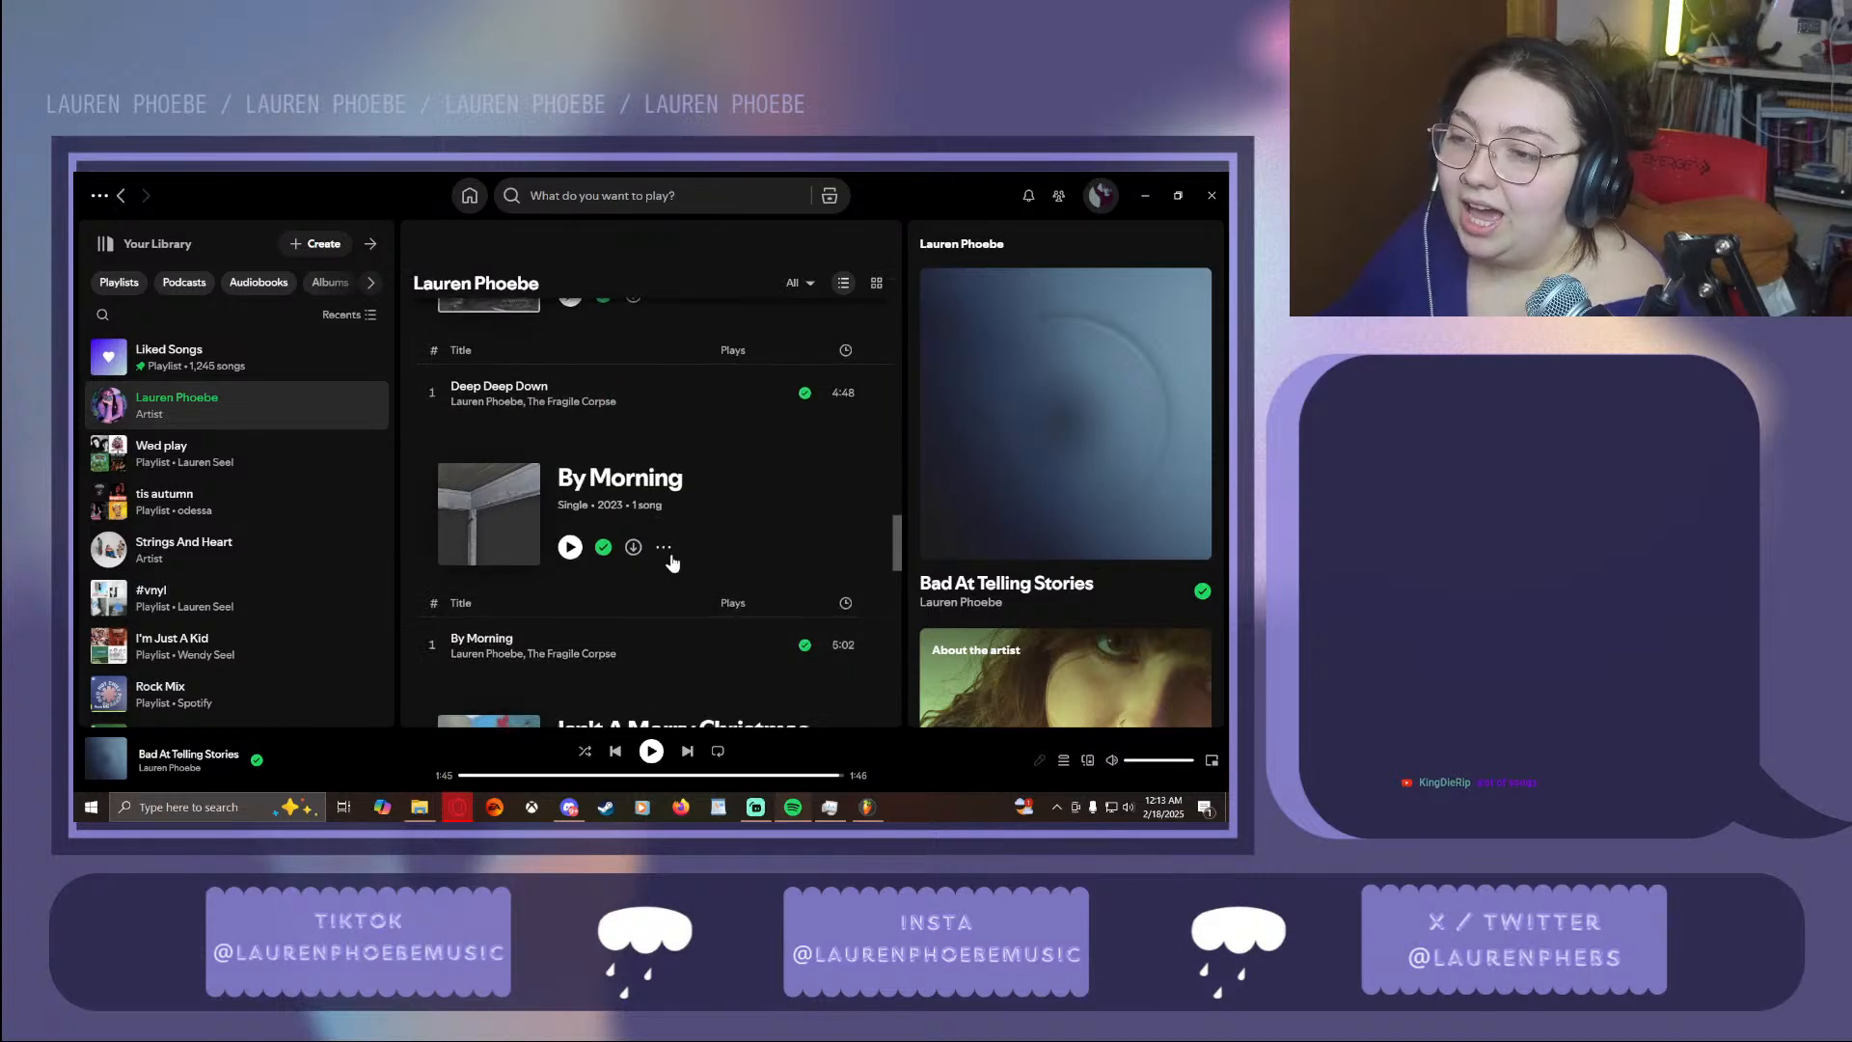
Look through the releases from the newest single down to By Morning once more, and return to Are You Ready
{"action": "scroll", "coordinate": [673, 551], "scroll_direction": "up", "scroll_amount": 10}
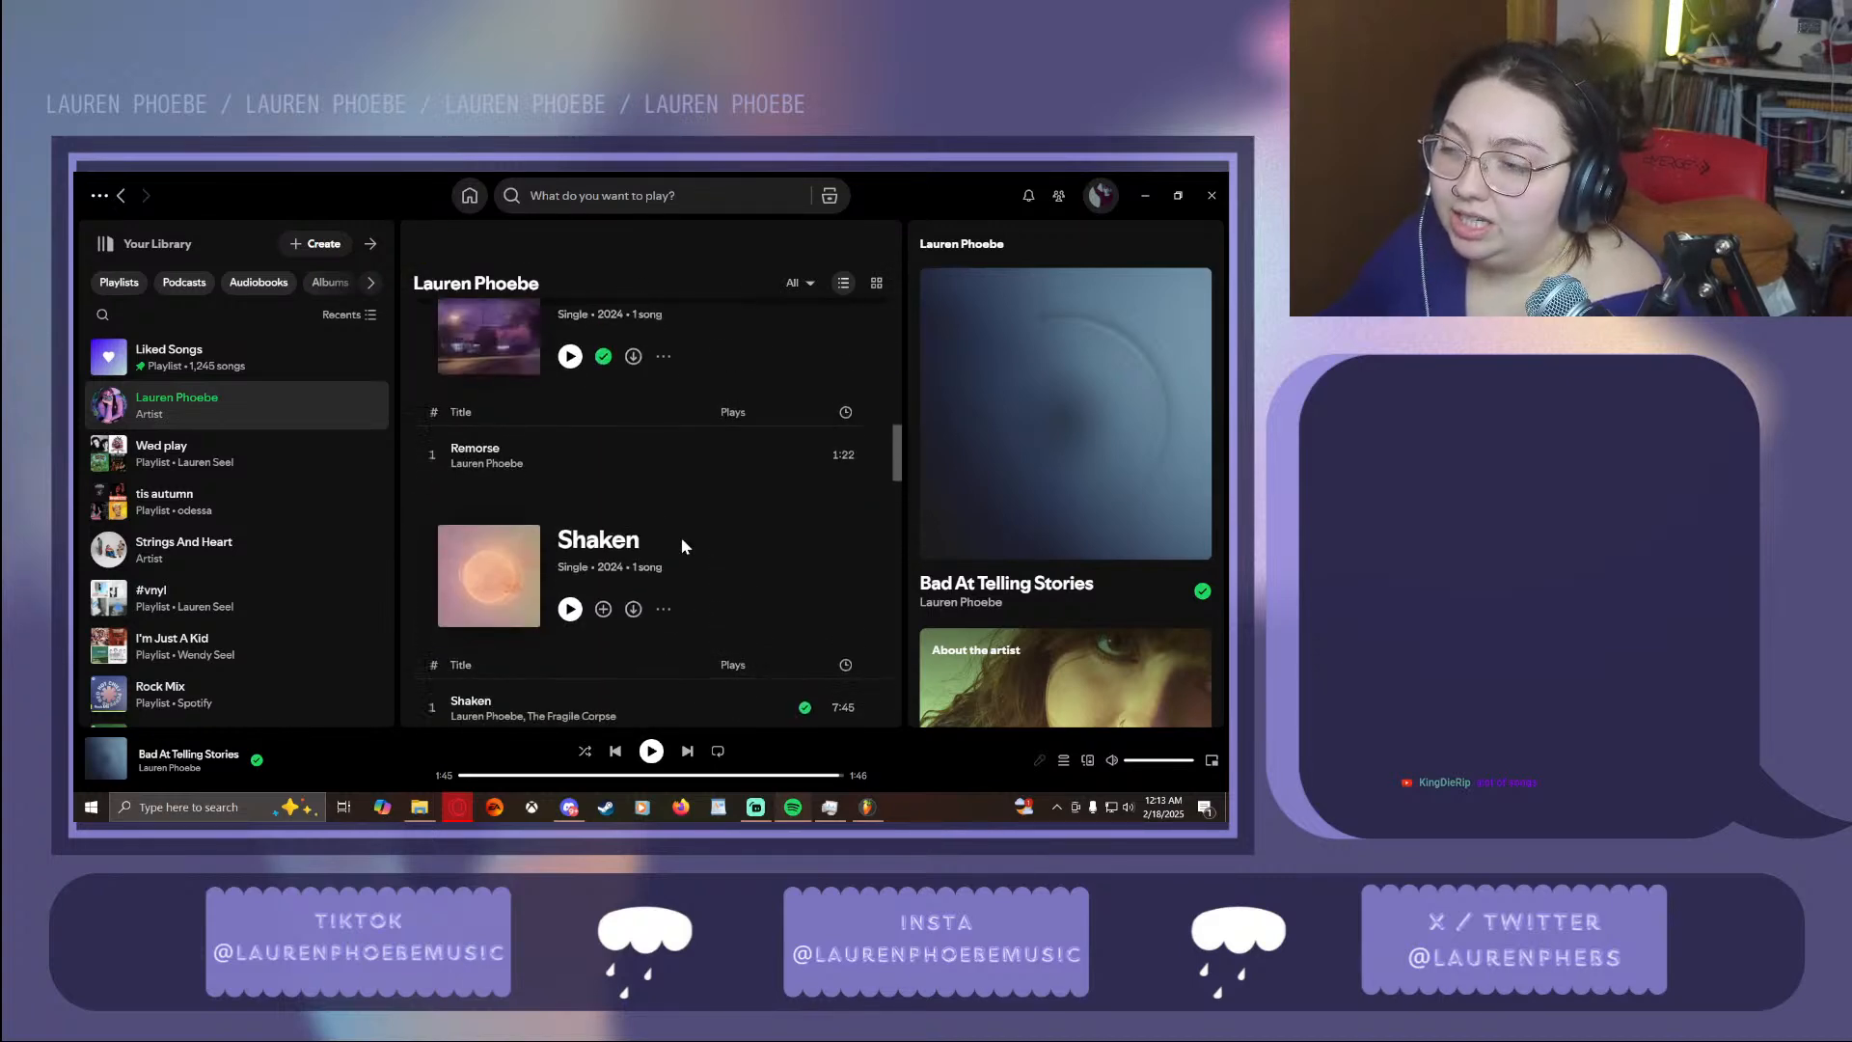
{"action": "scroll", "coordinate": [682, 546], "scroll_direction": "up", "scroll_amount": 10}
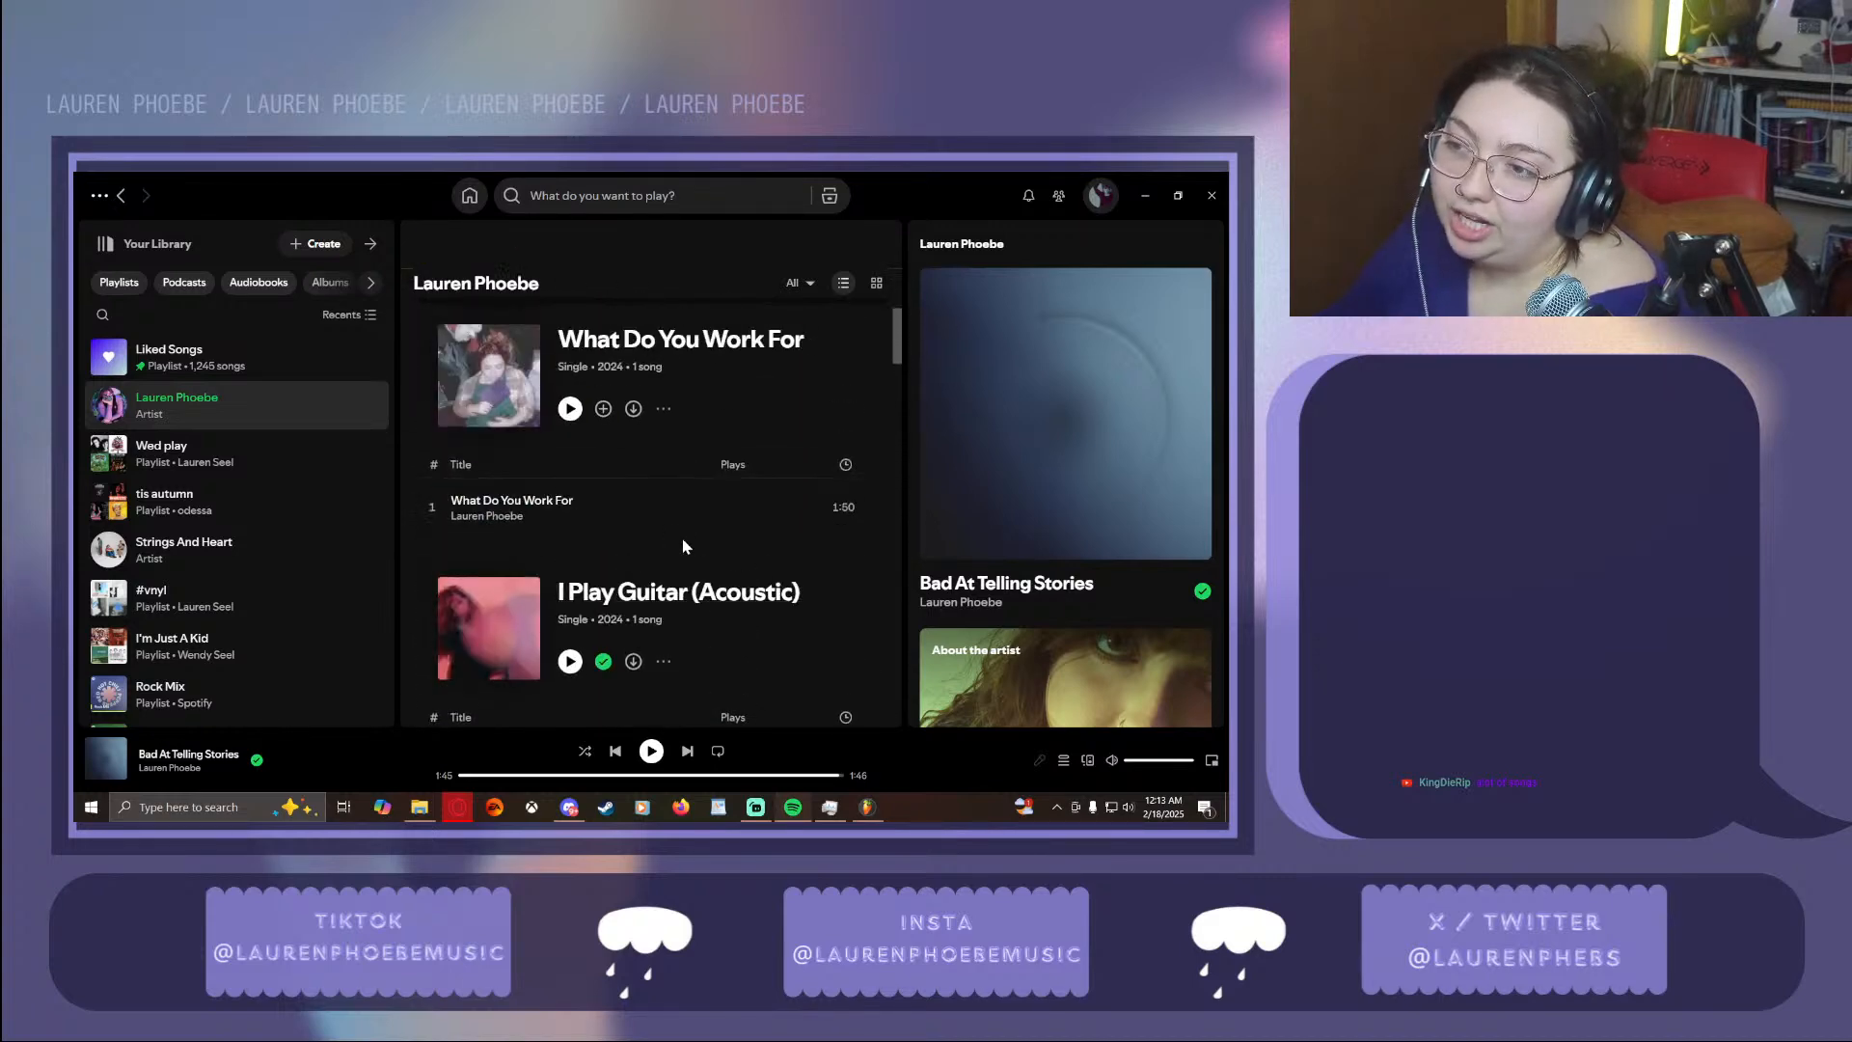
{"action": "scroll", "coordinate": [681, 536], "scroll_direction": "up", "scroll_amount": 3}
{"action": "scroll", "coordinate": [676, 529], "scroll_direction": "down", "scroll_amount": 6}
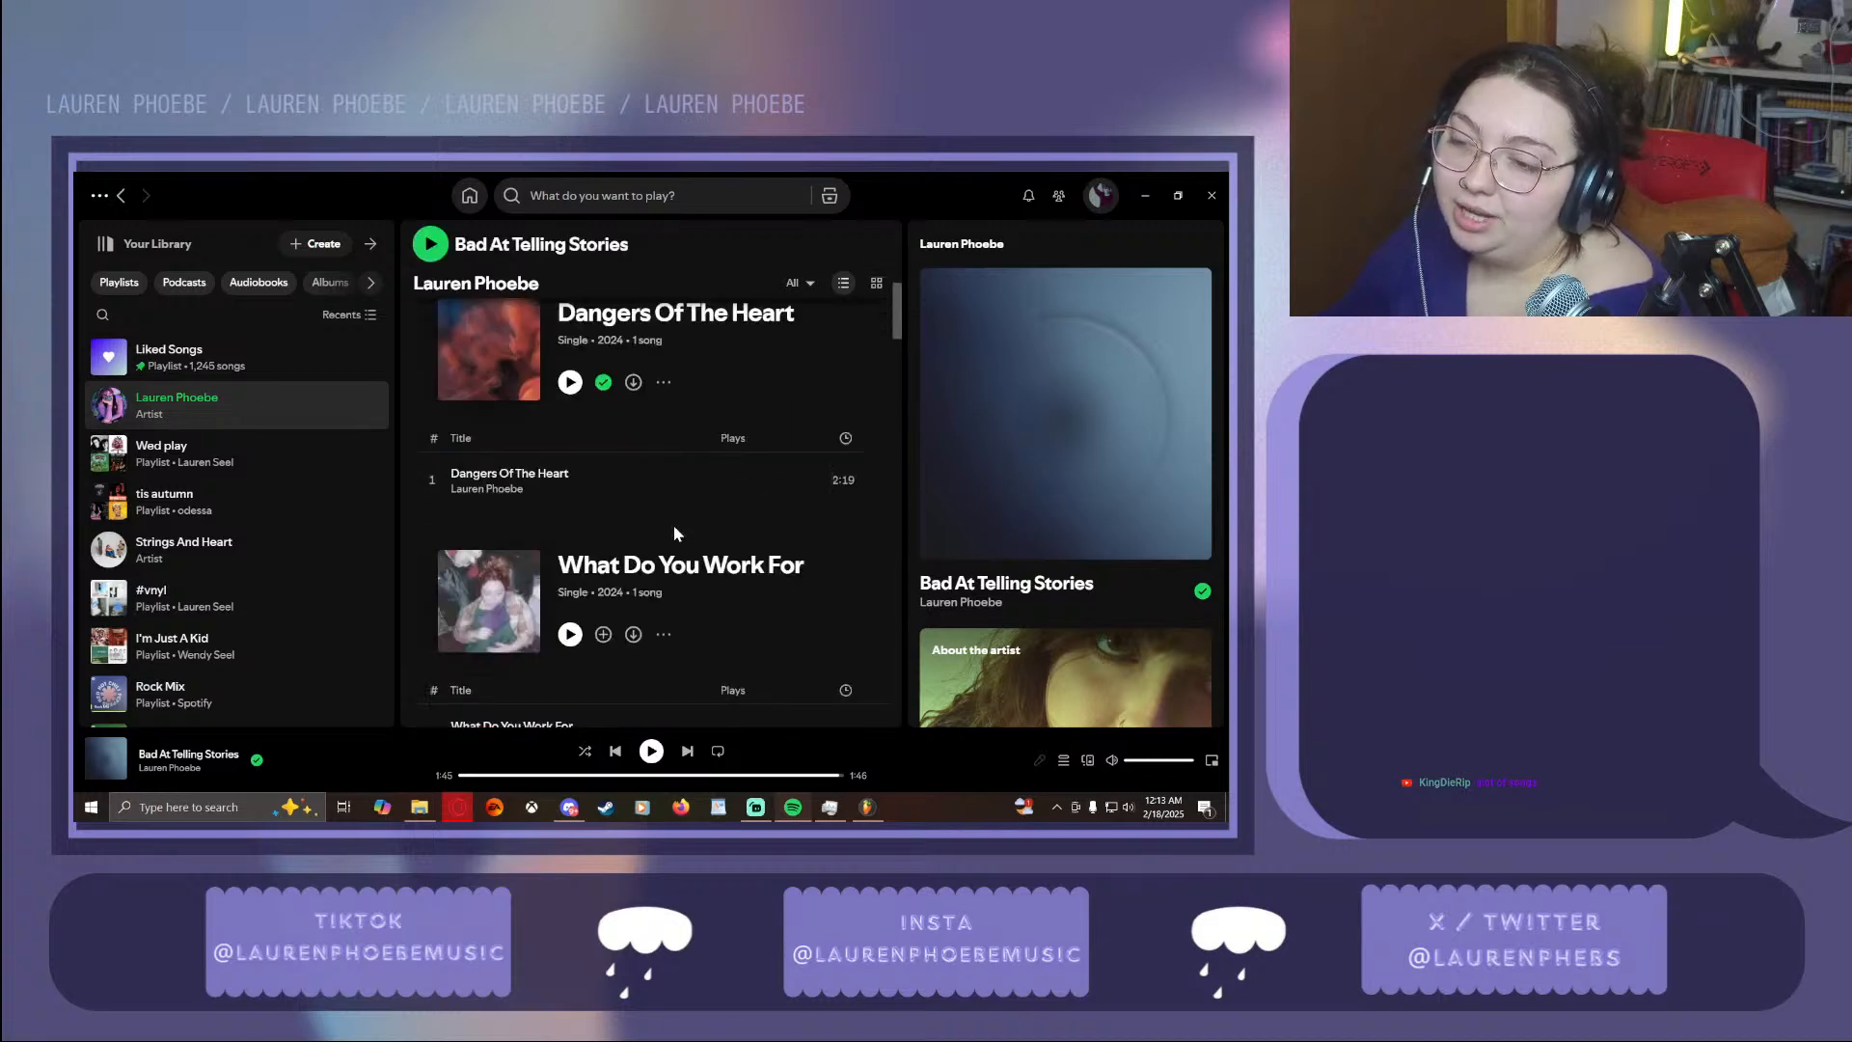
{"action": "scroll", "coordinate": [673, 529], "scroll_direction": "down", "scroll_amount": 8}
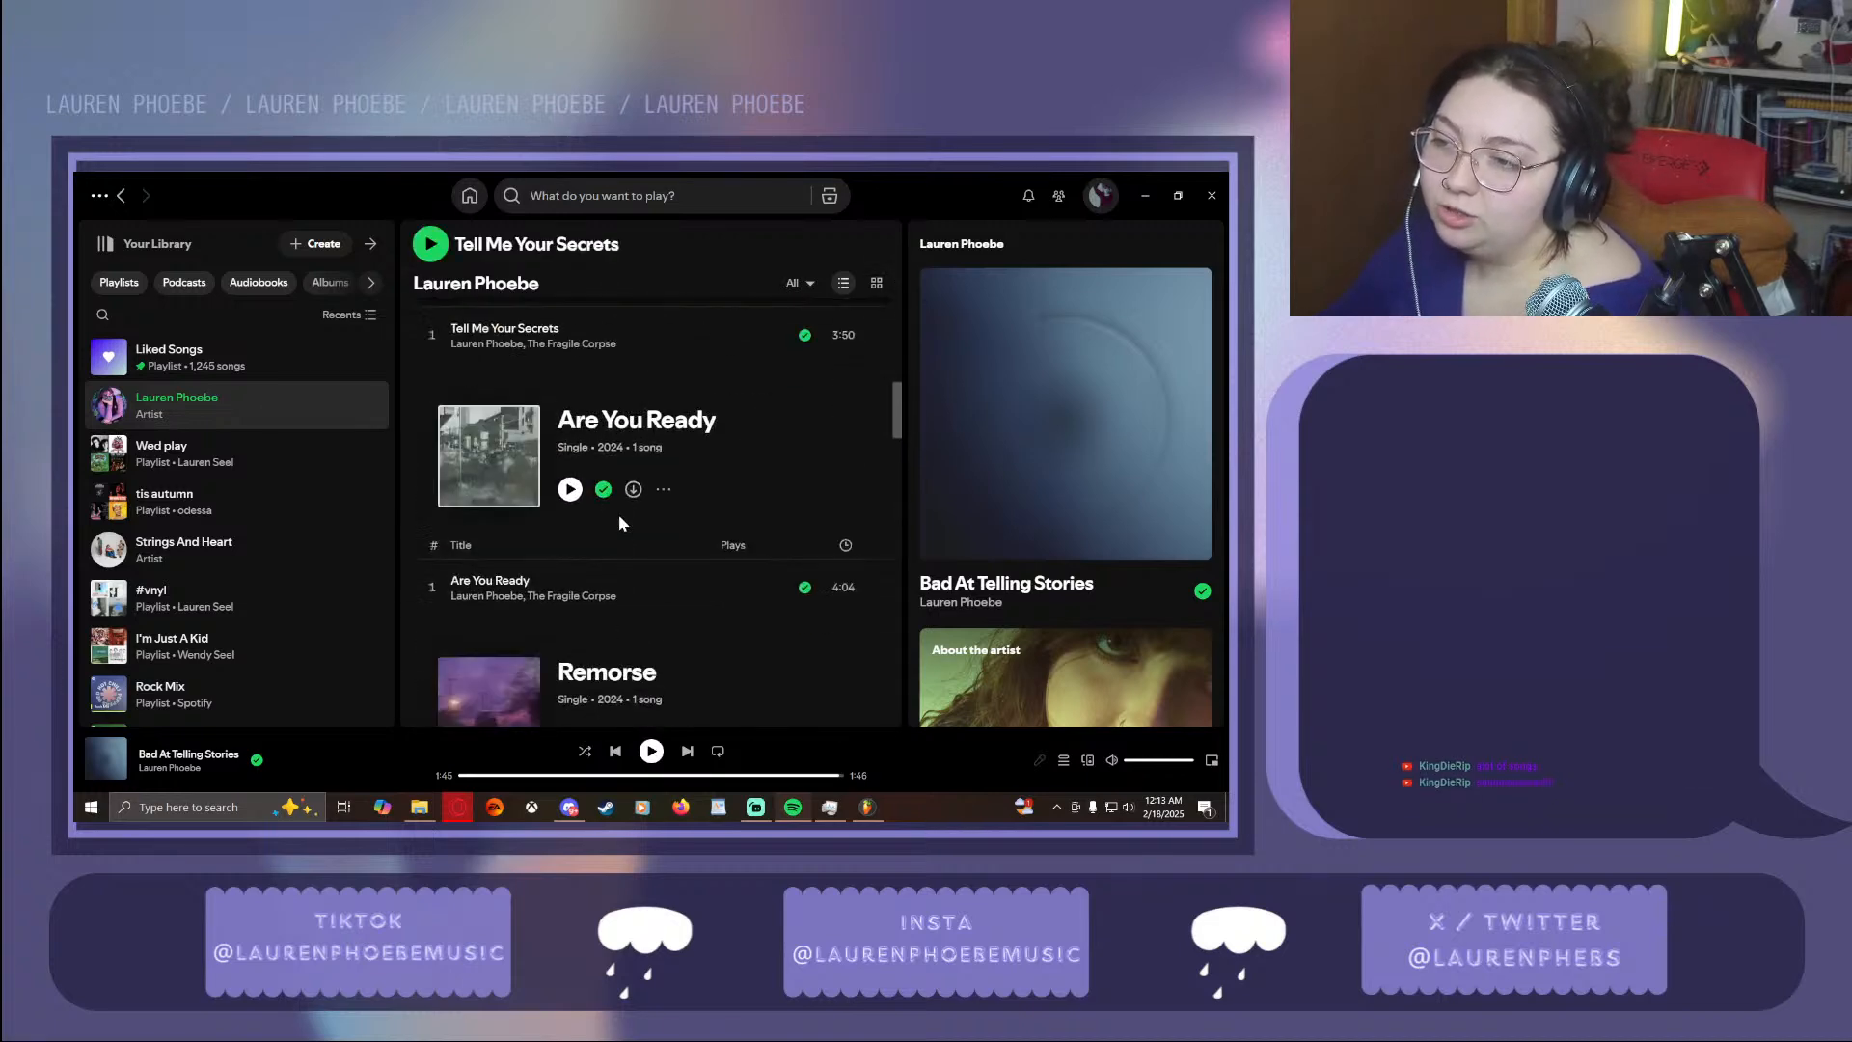
{"action": "scroll", "coordinate": [613, 492], "scroll_direction": "down", "scroll_amount": 6}
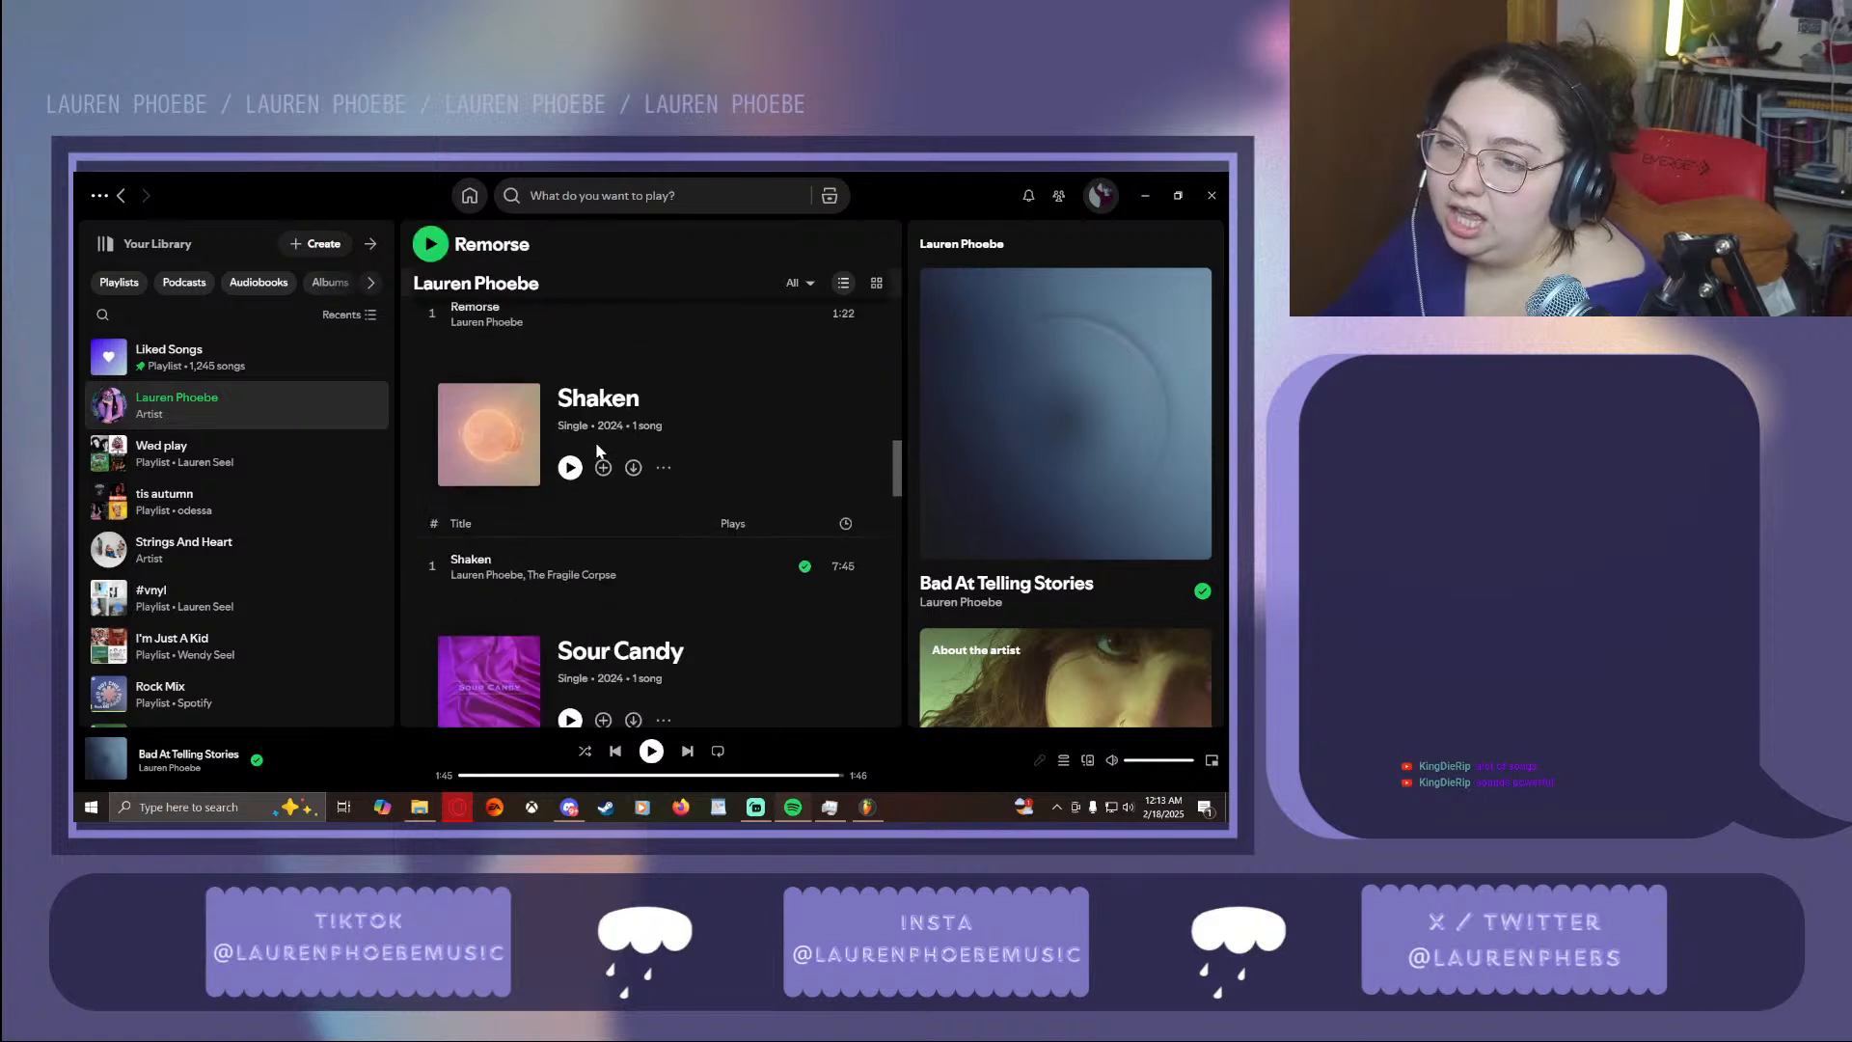
{"action": "scroll", "coordinate": [598, 449], "scroll_direction": "down", "scroll_amount": 4}
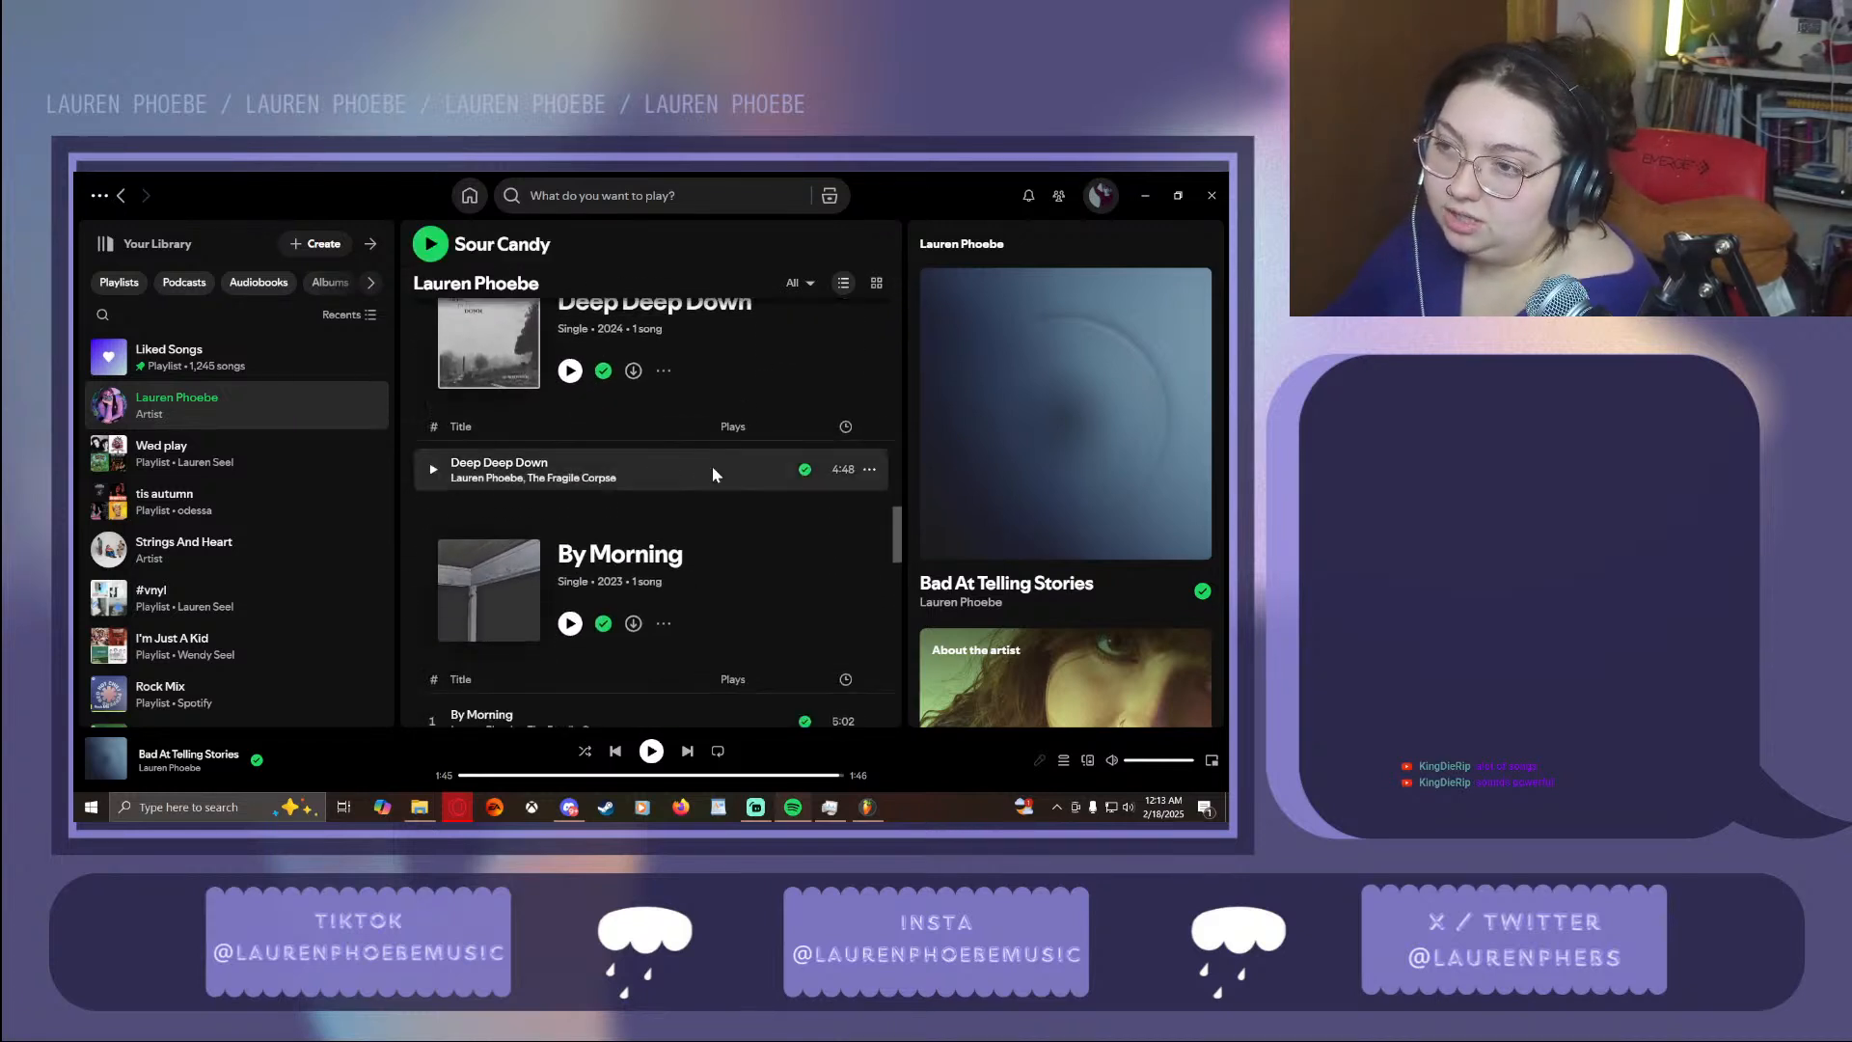
{"action": "scroll", "coordinate": [714, 472], "scroll_direction": "up", "scroll_amount": 5}
{"action": "scroll", "coordinate": [714, 468], "scroll_direction": "up", "scroll_amount": 6}
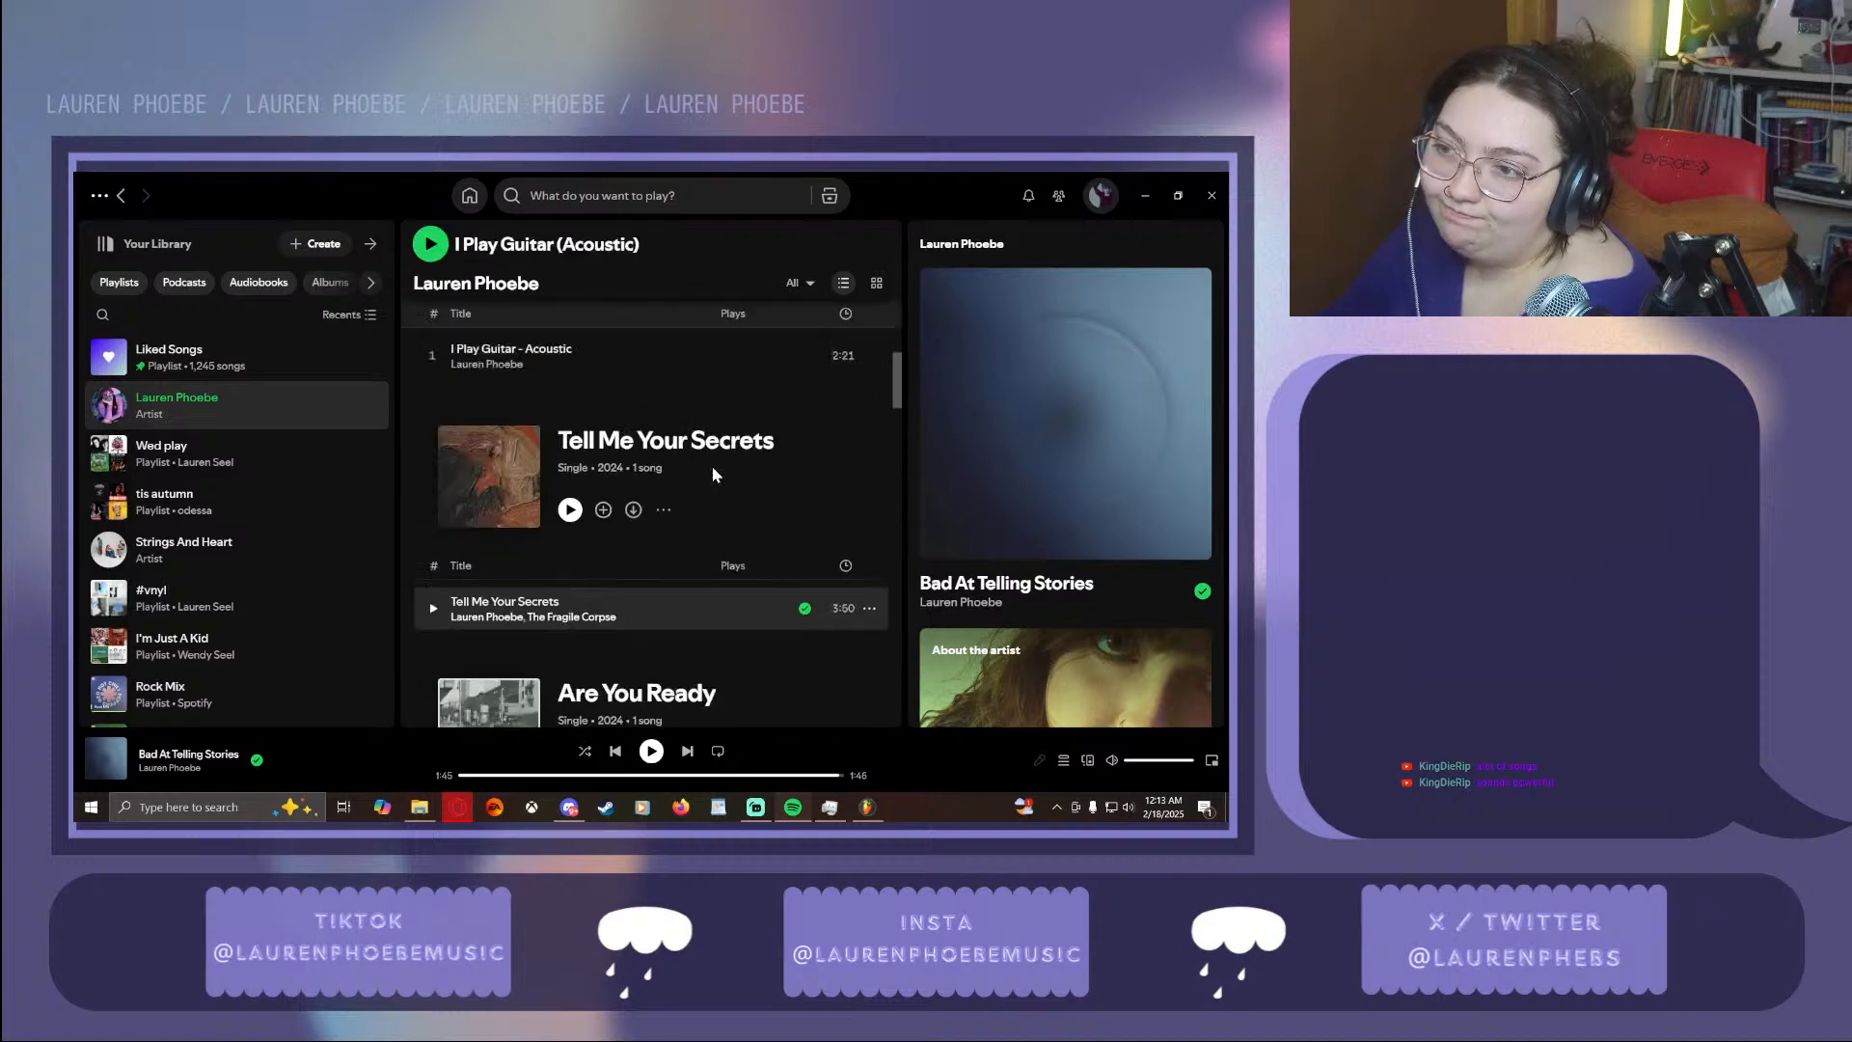
{"action": "scroll", "coordinate": [714, 468], "scroll_direction": "down", "scroll_amount": 3}
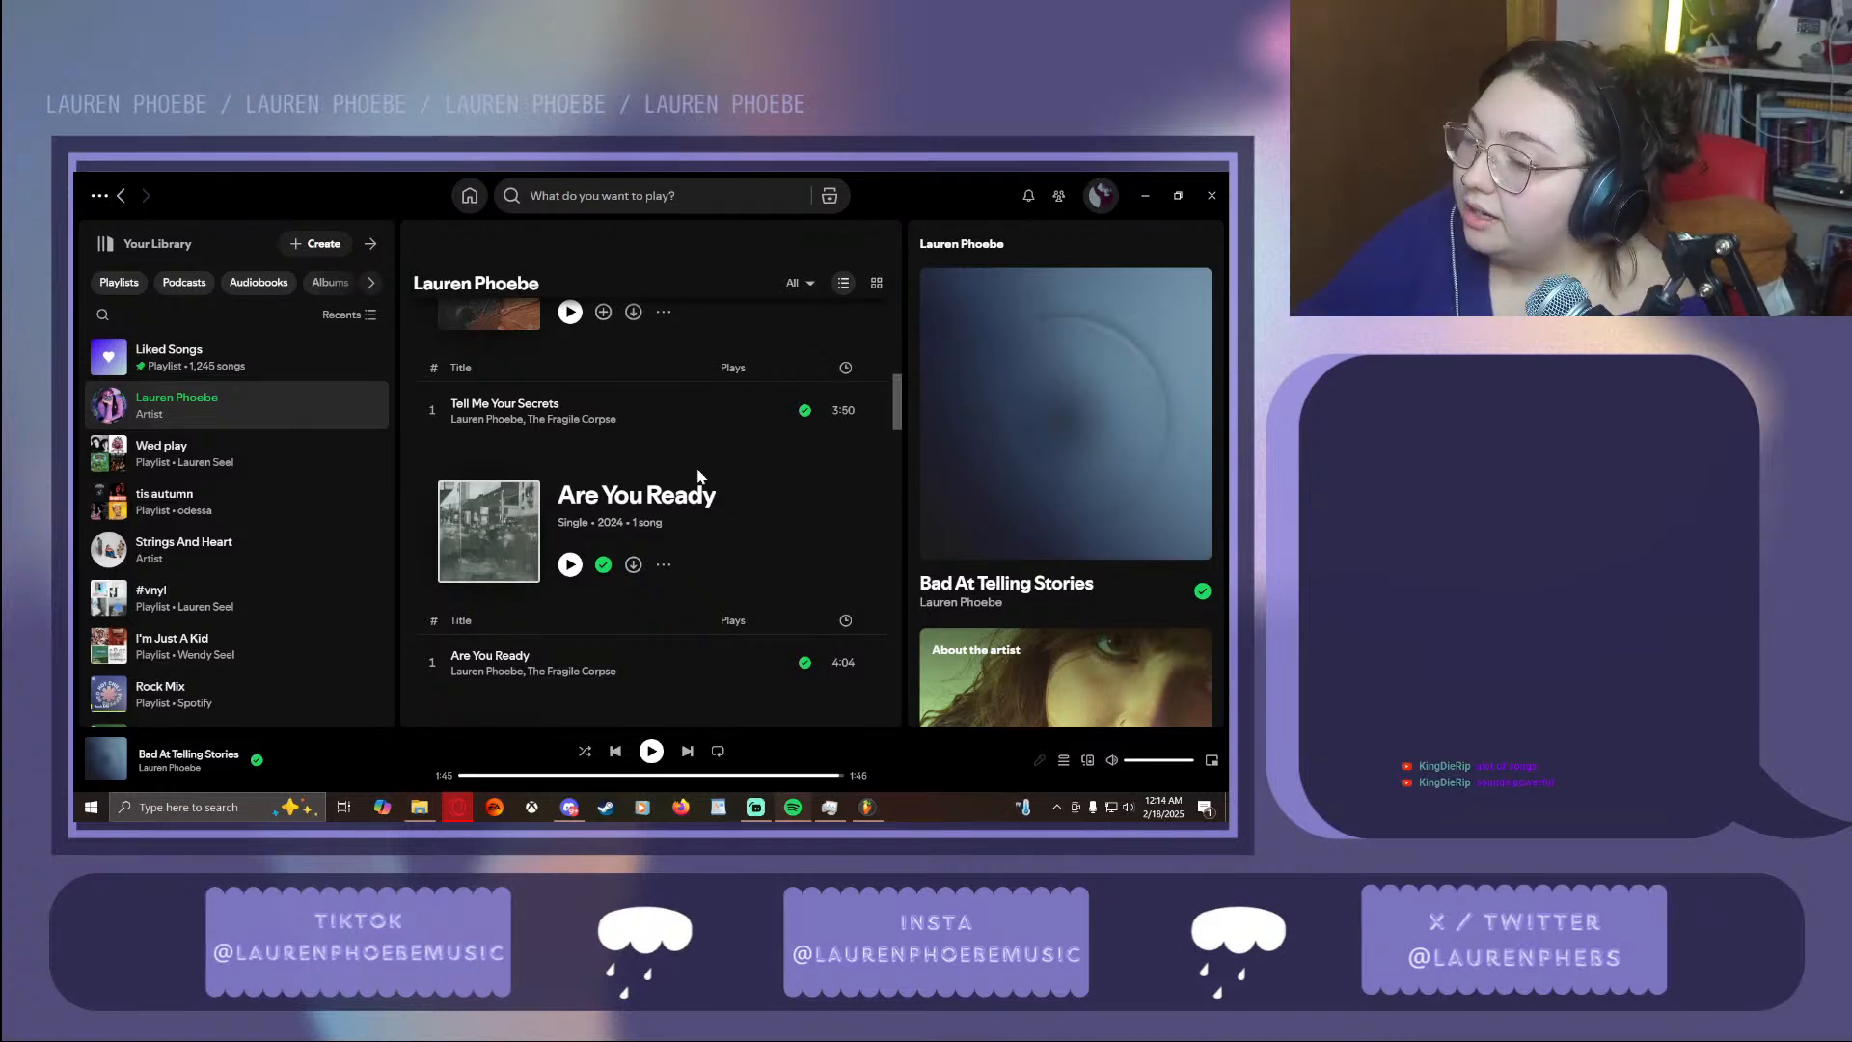
Switch to FL Studio, mute Track 2, unmute the Pattern 1 clips on Track 3, and play them from bar 2
{"action": "left_click", "coordinate": [867, 807]}
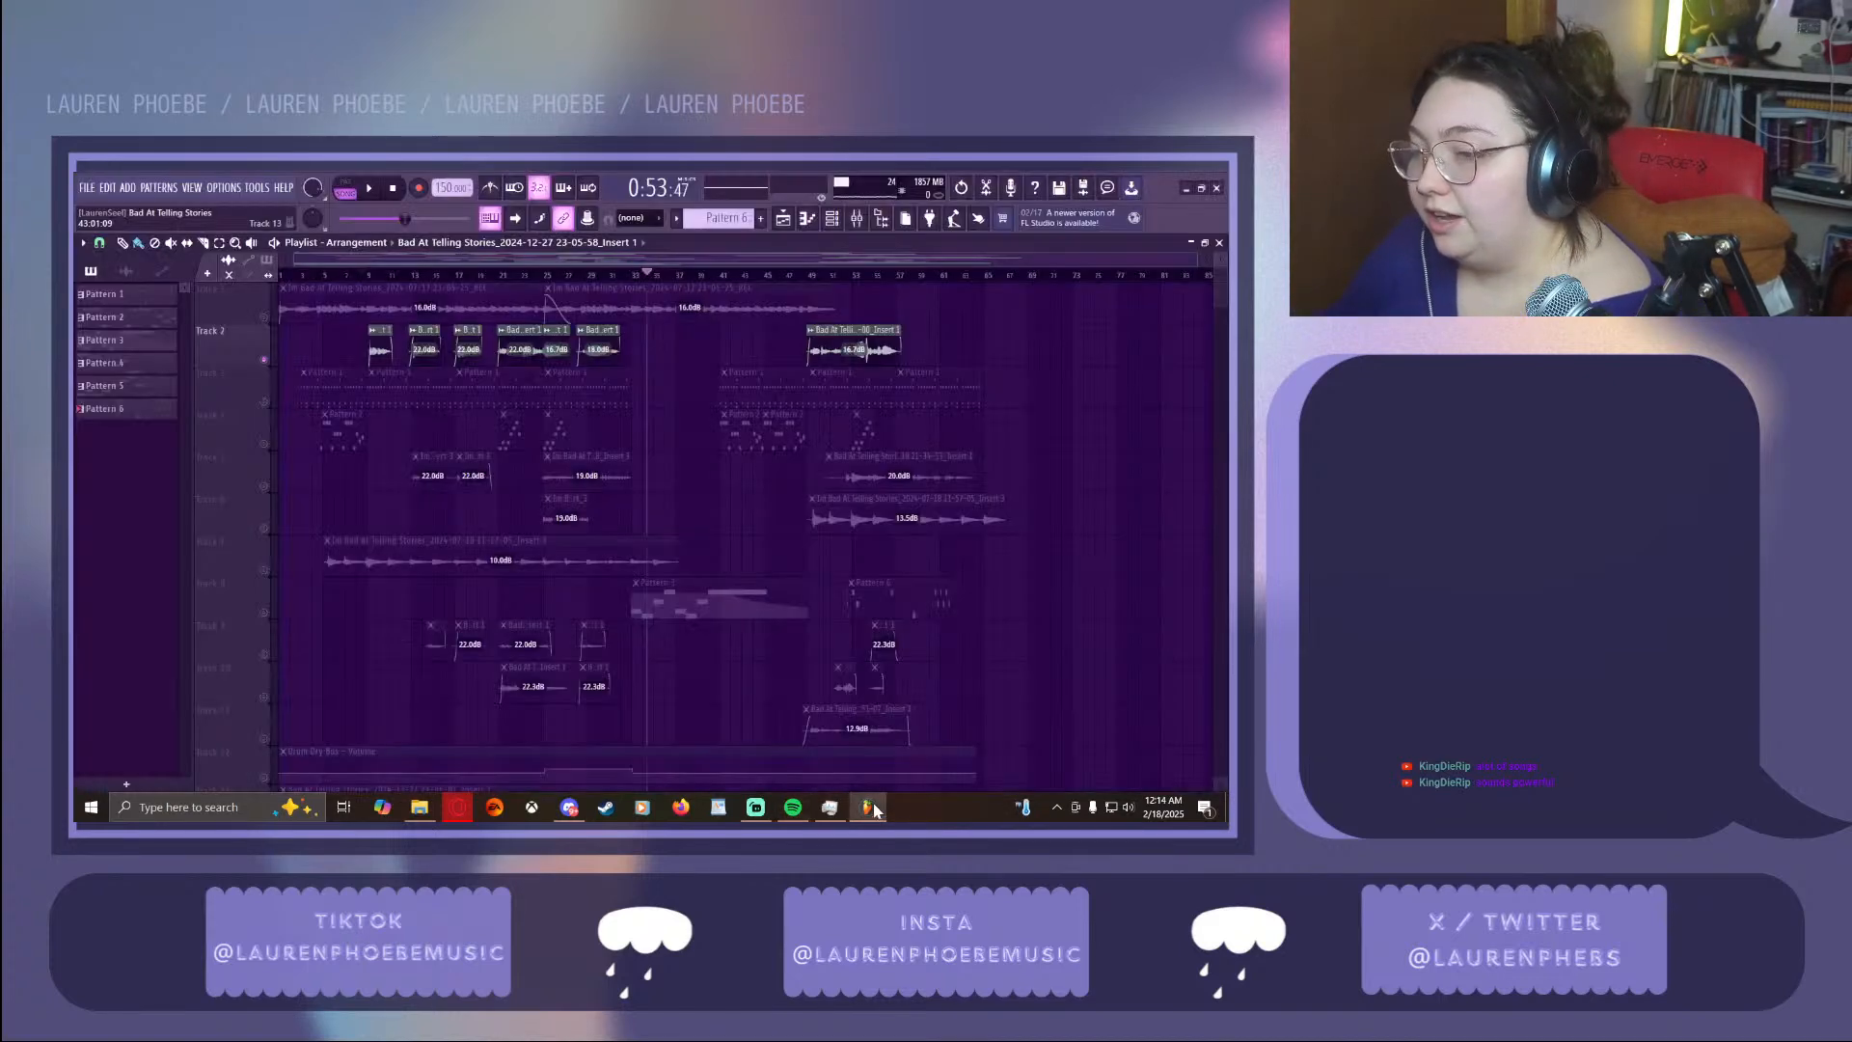
{"action": "left_click", "coordinate": [264, 360]}
{"action": "left_click", "coordinate": [265, 404]}
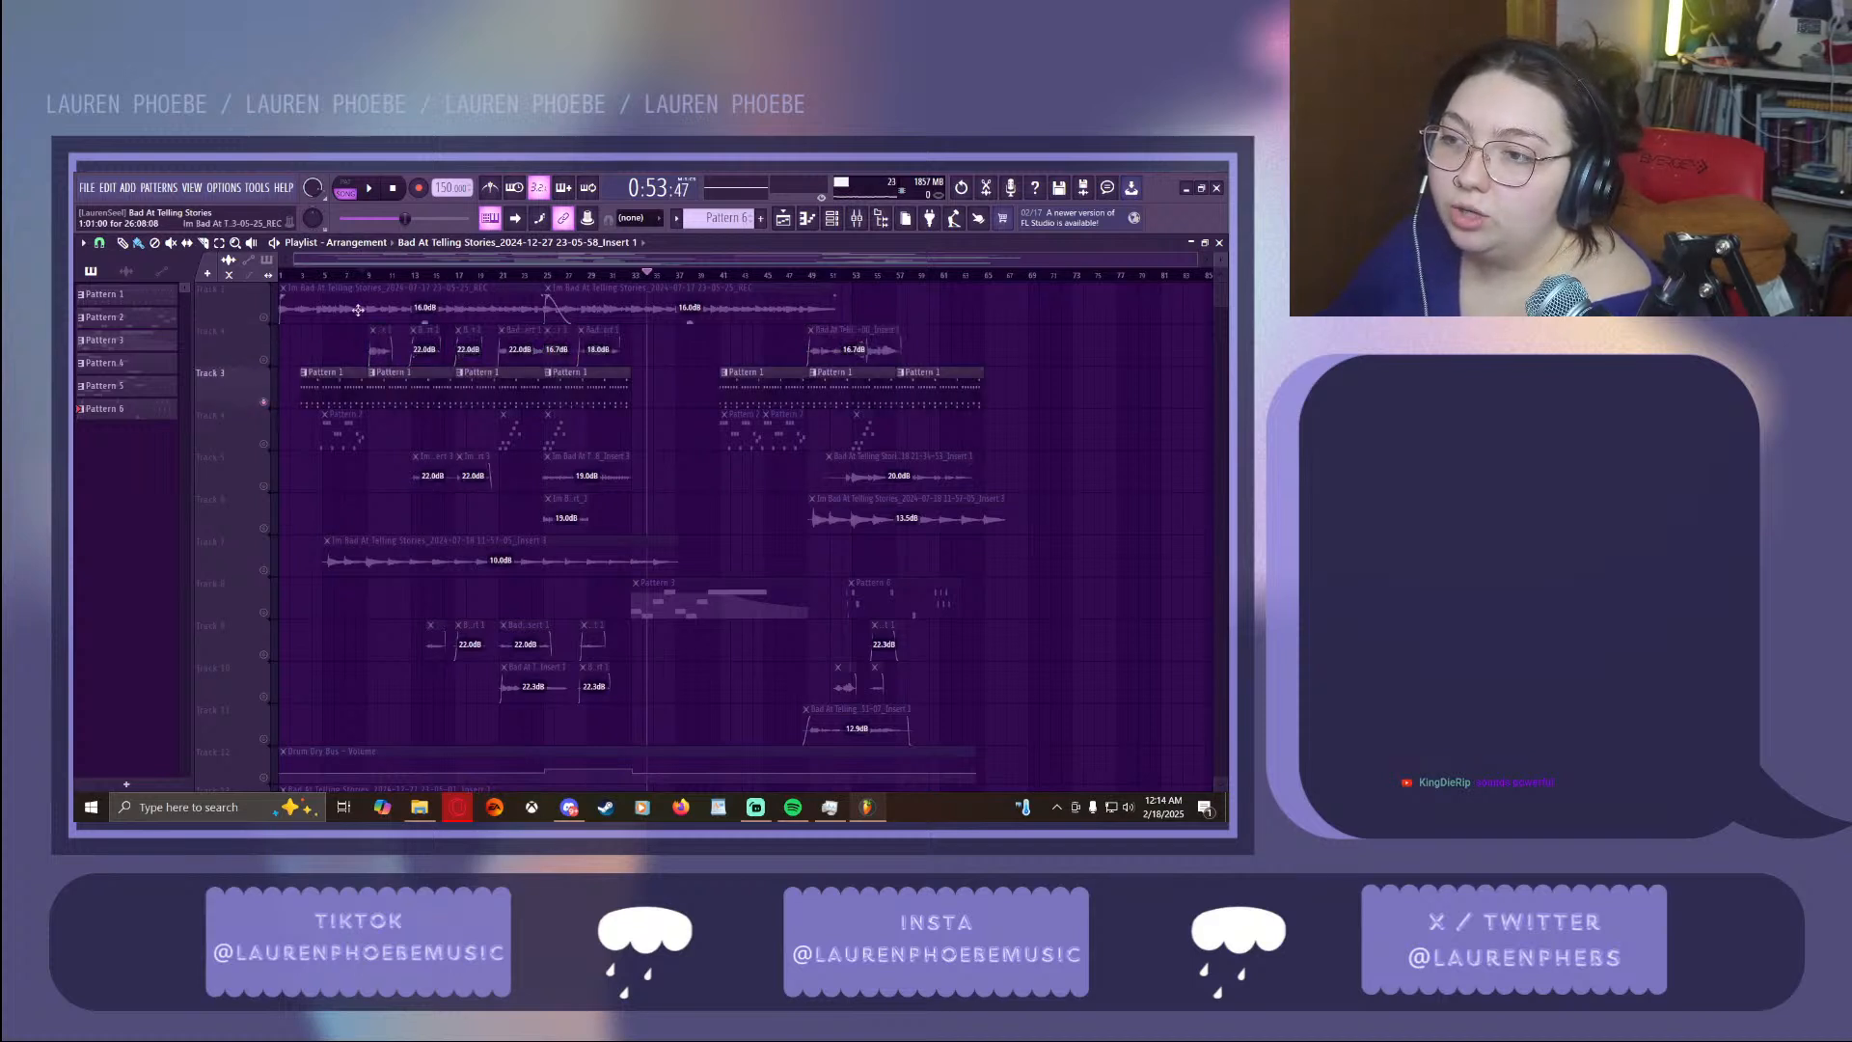
{"action": "left_click", "coordinate": [307, 277]}
{"action": "left_click", "coordinate": [301, 276]}
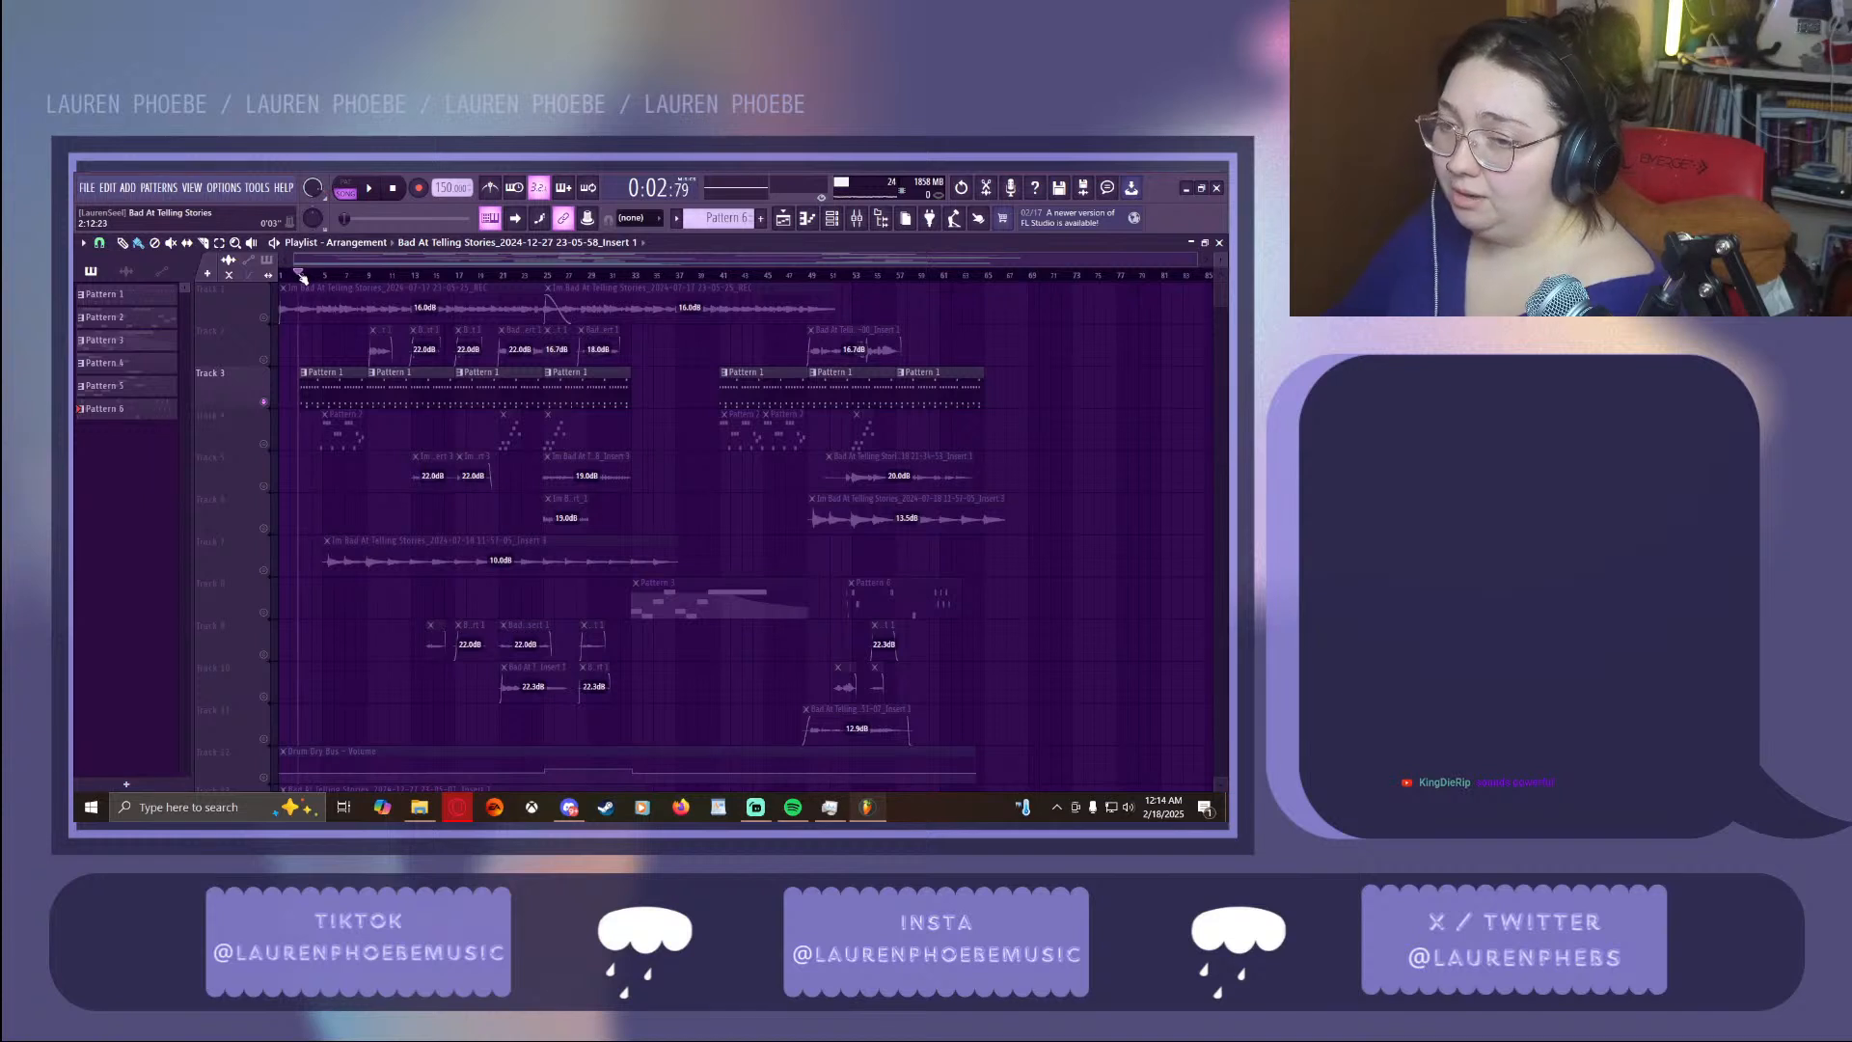
{"action": "left_click", "coordinate": [368, 190]}
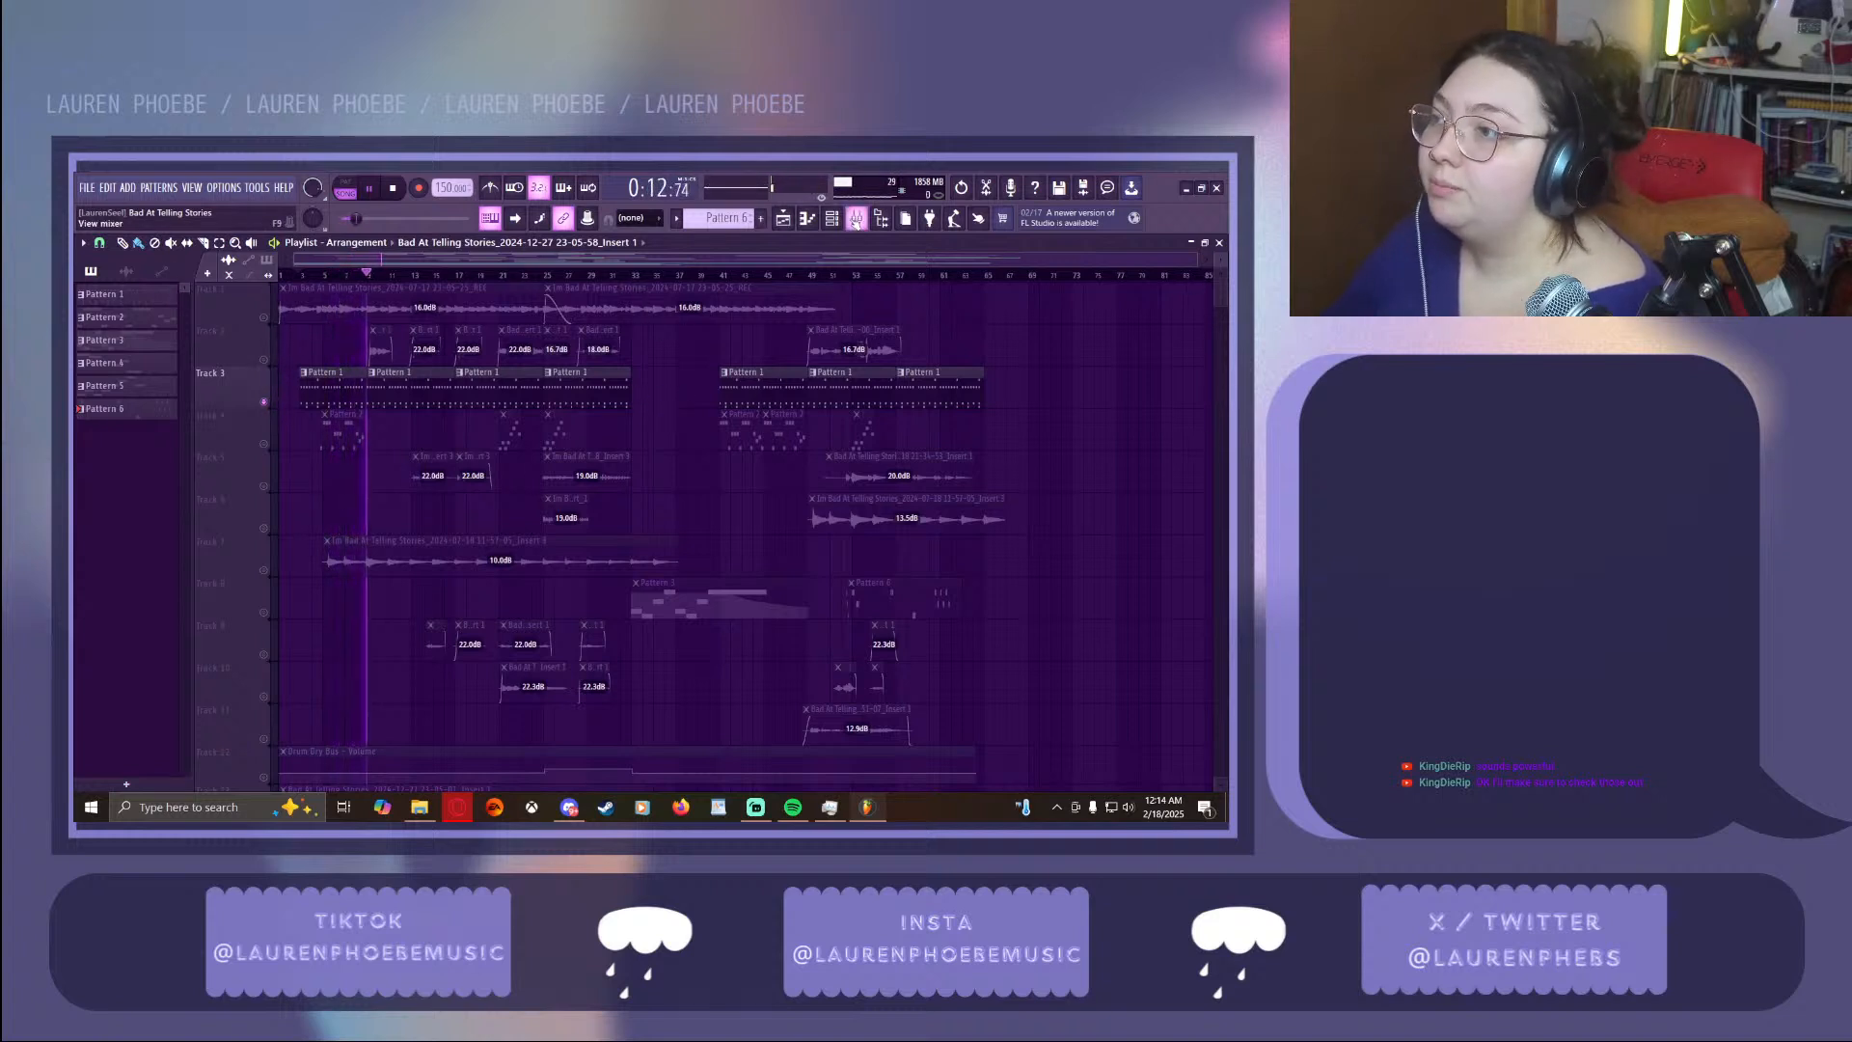
Inspect the Stereo Shaper, FirePresser and Parametric EQ 2 on the Drum Dry Bus, and close the mixer
{"action": "left_click", "coordinate": [856, 220]}
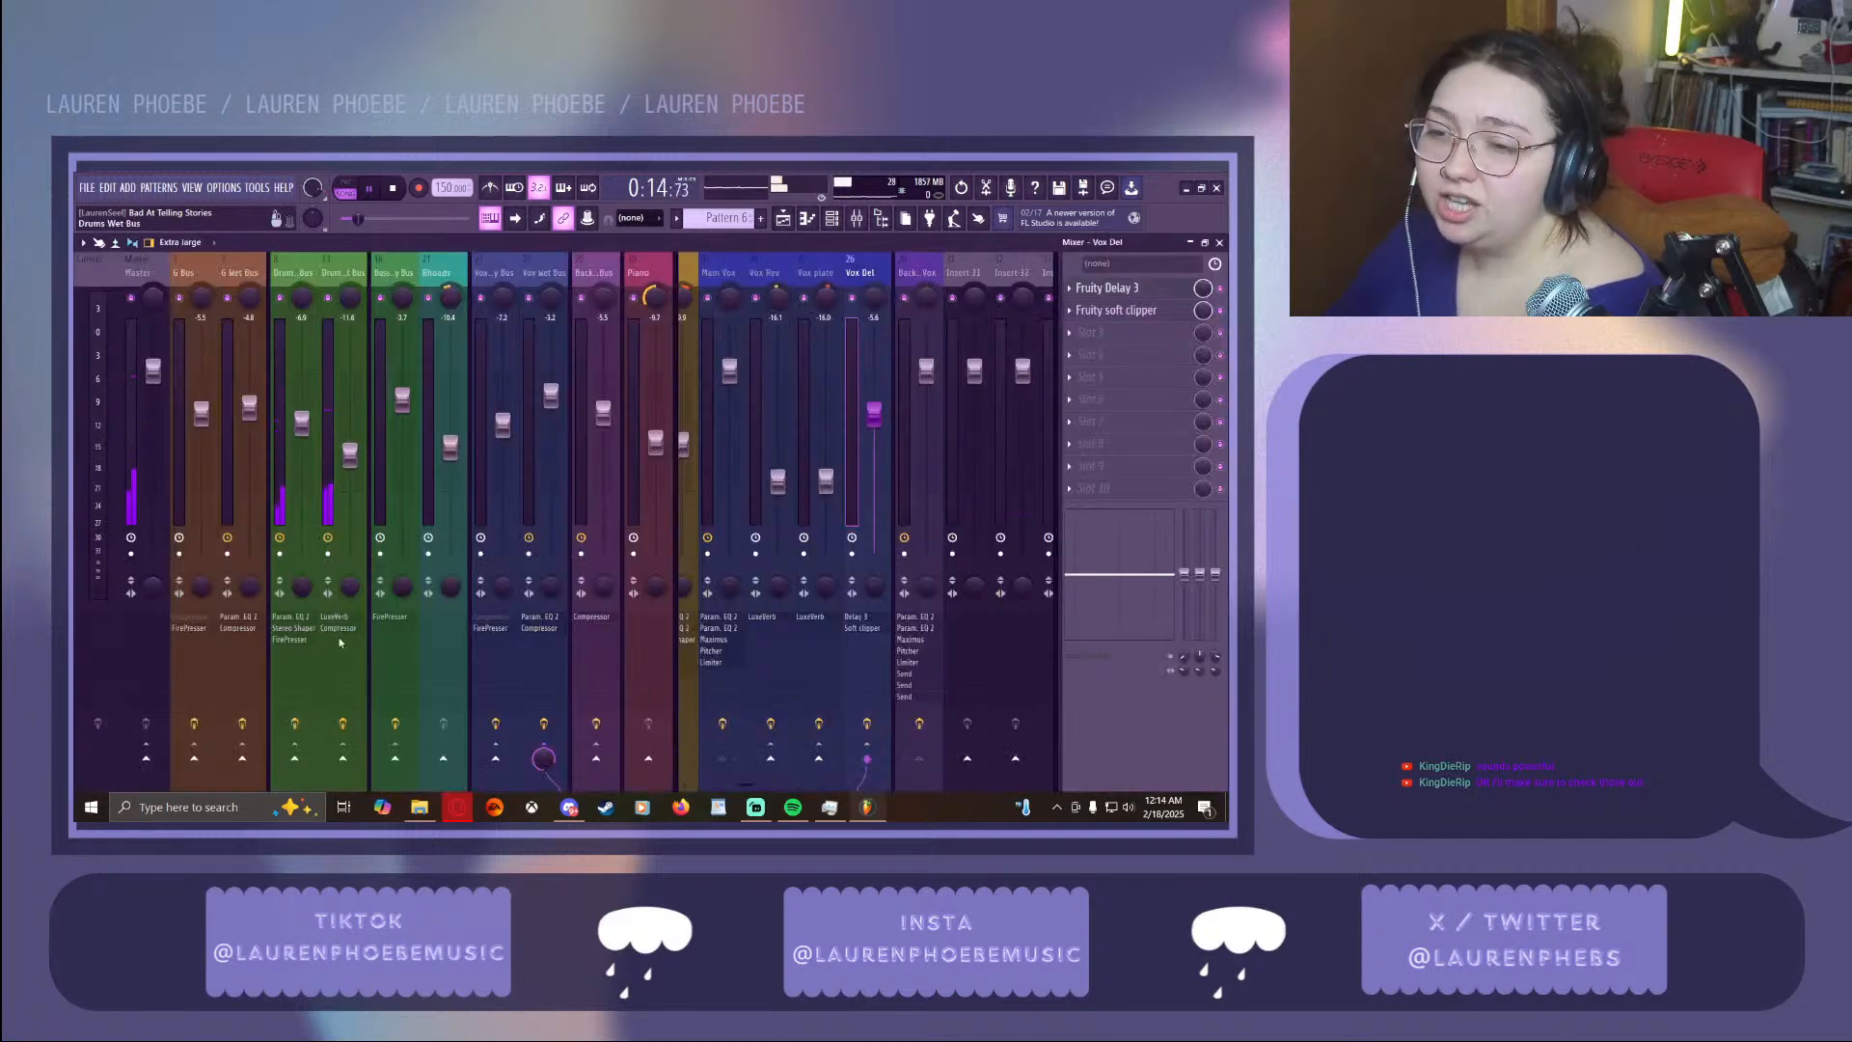
{"action": "left_click", "coordinate": [293, 629]}
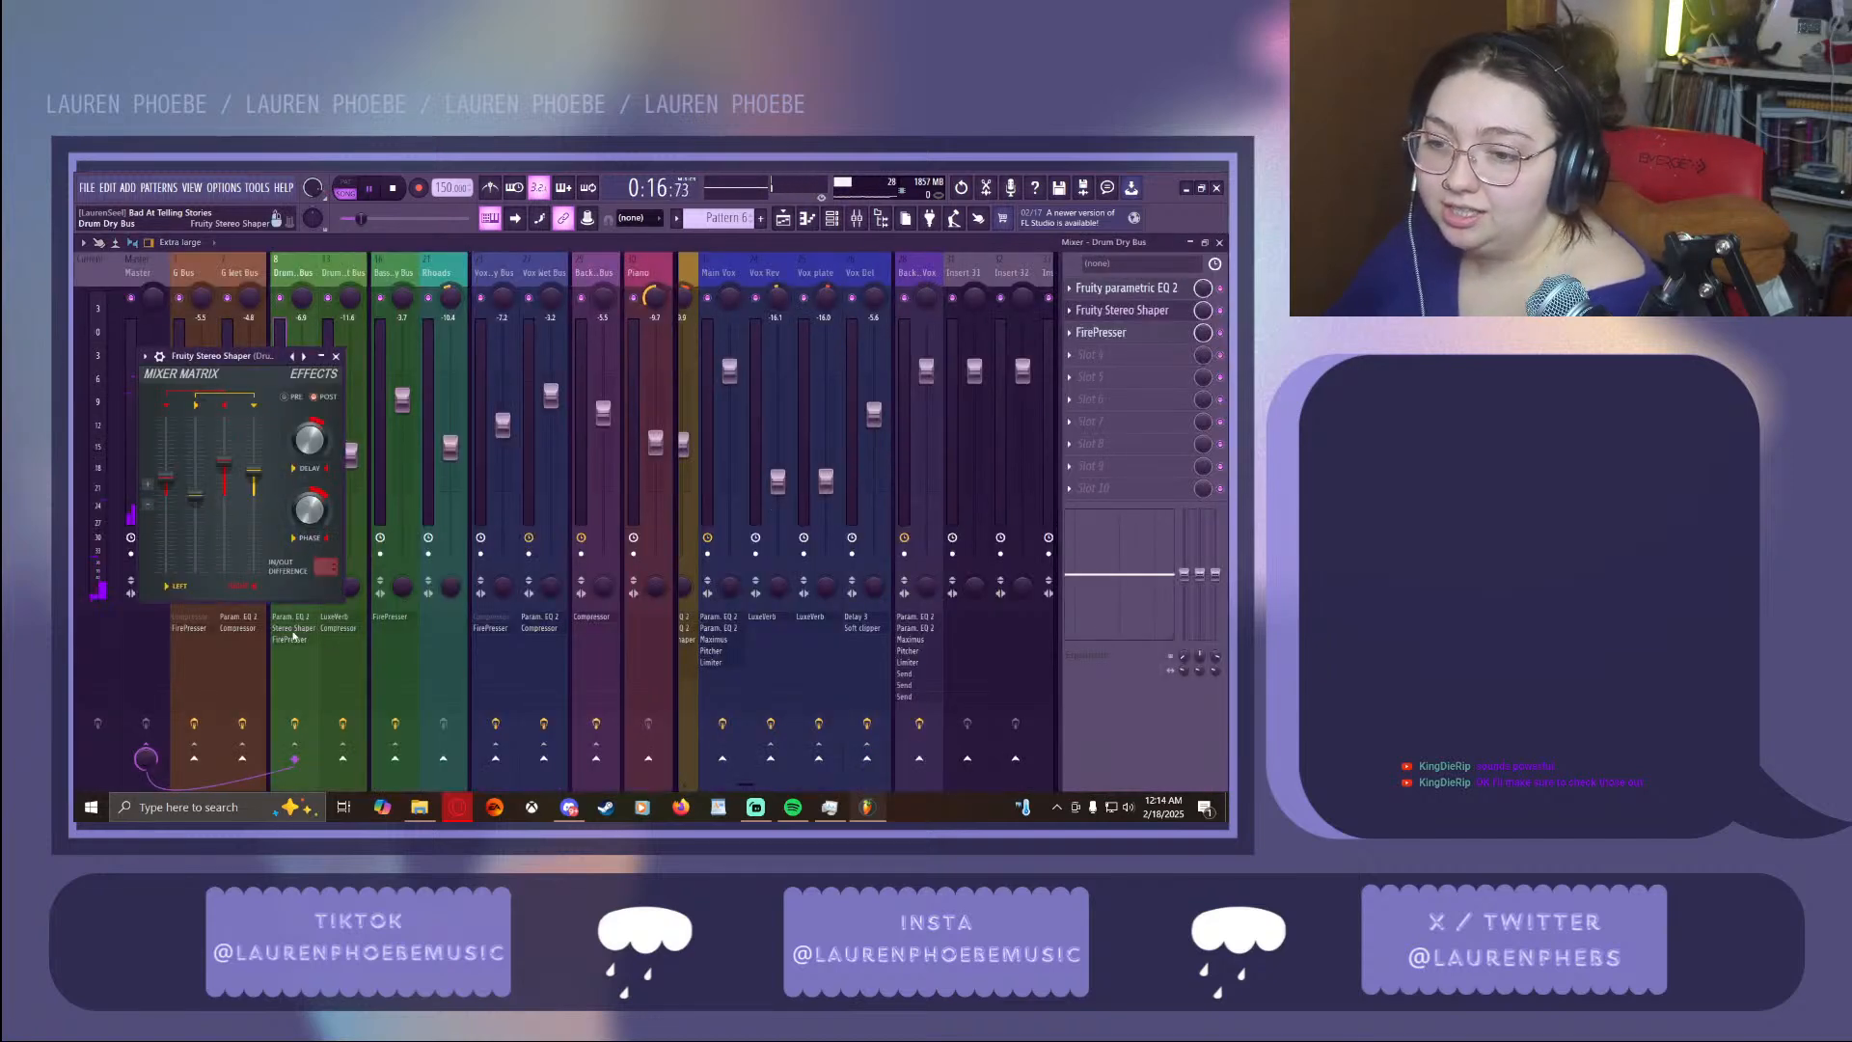
{"action": "left_click", "coordinate": [290, 639]}
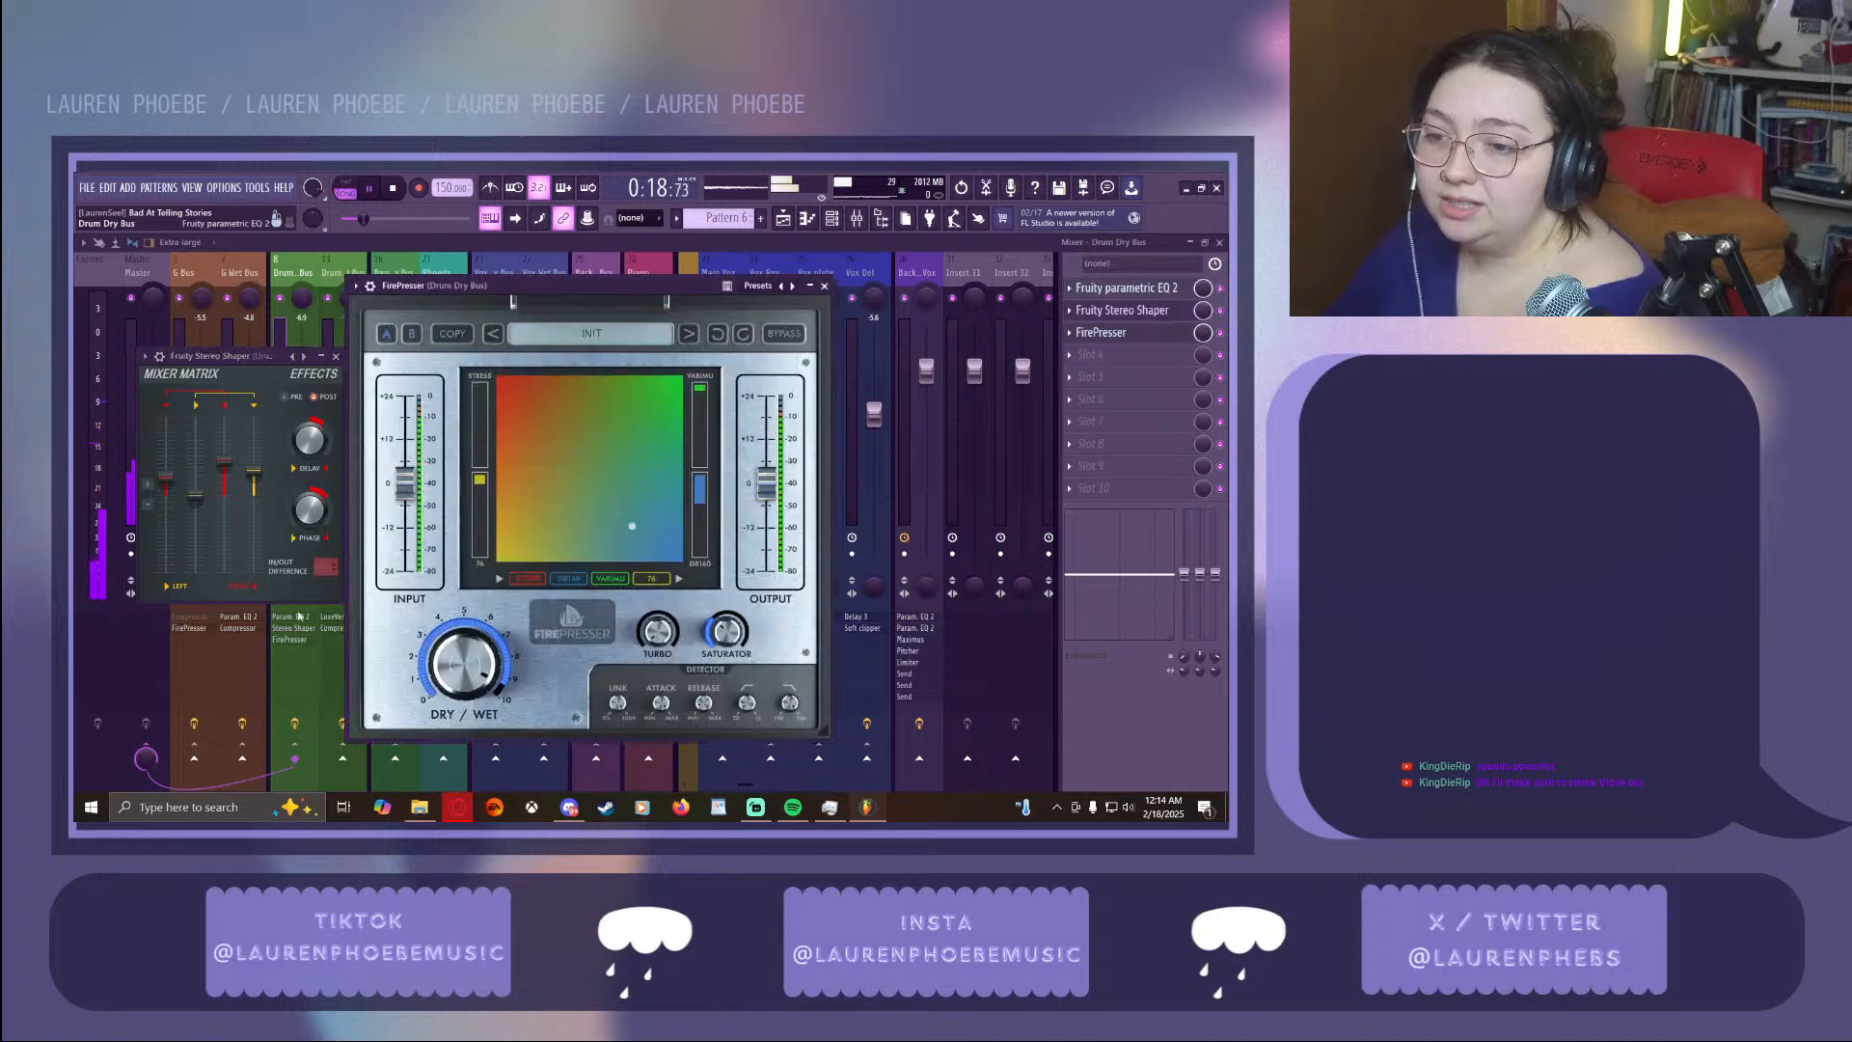
{"action": "left_click", "coordinate": [287, 617]}
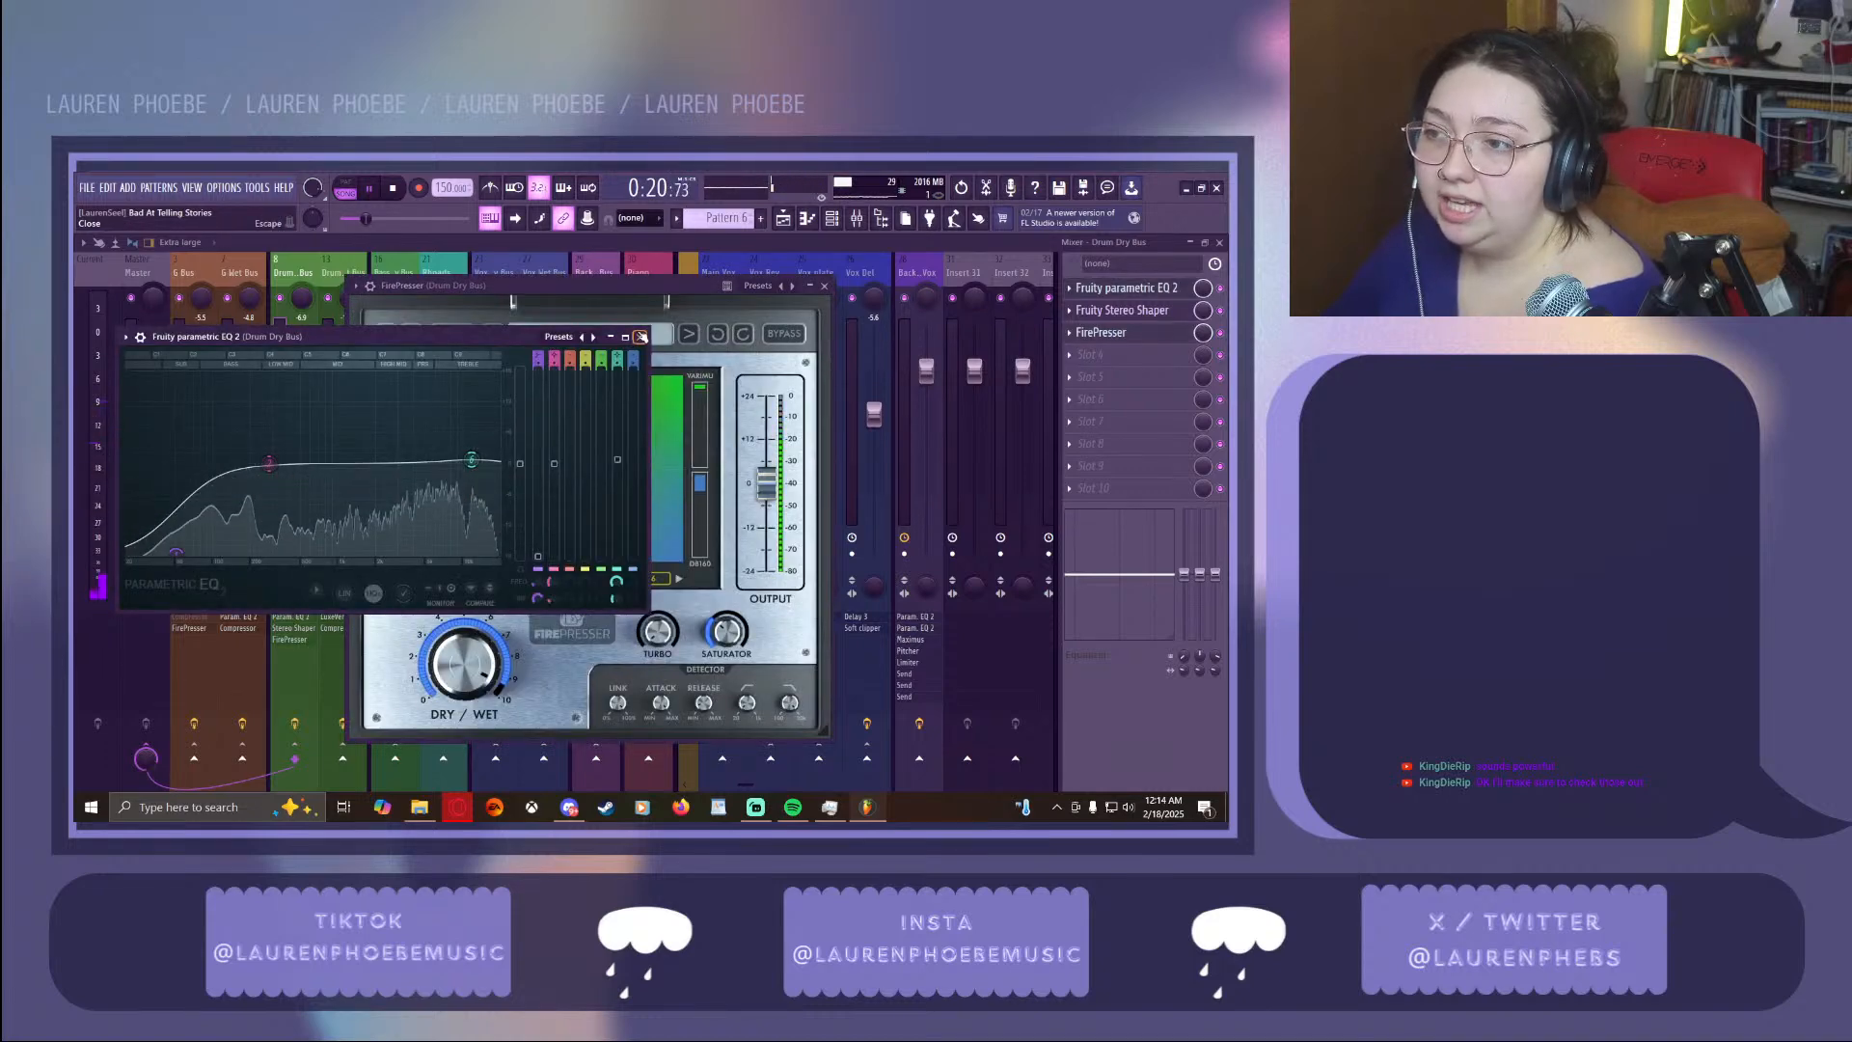
{"action": "left_click", "coordinate": [639, 337]}
{"action": "left_click", "coordinate": [824, 286]}
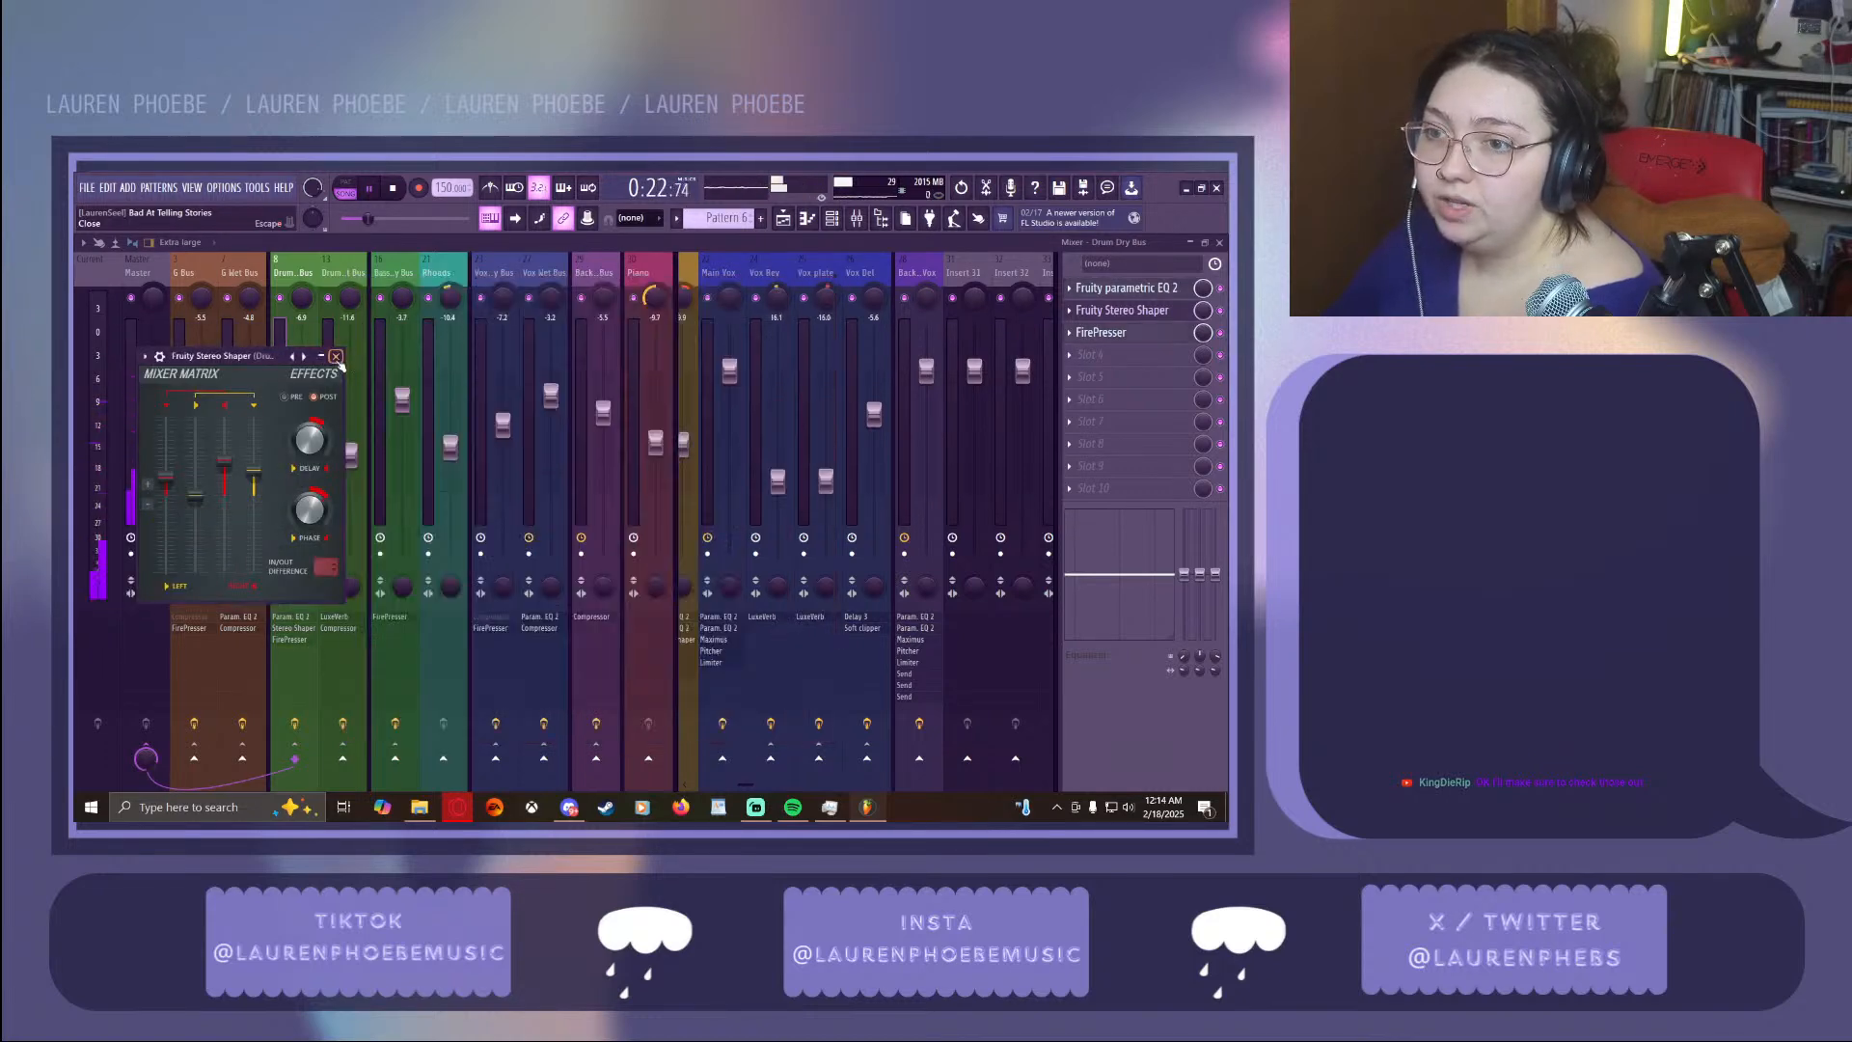
{"action": "left_click", "coordinate": [336, 356]}
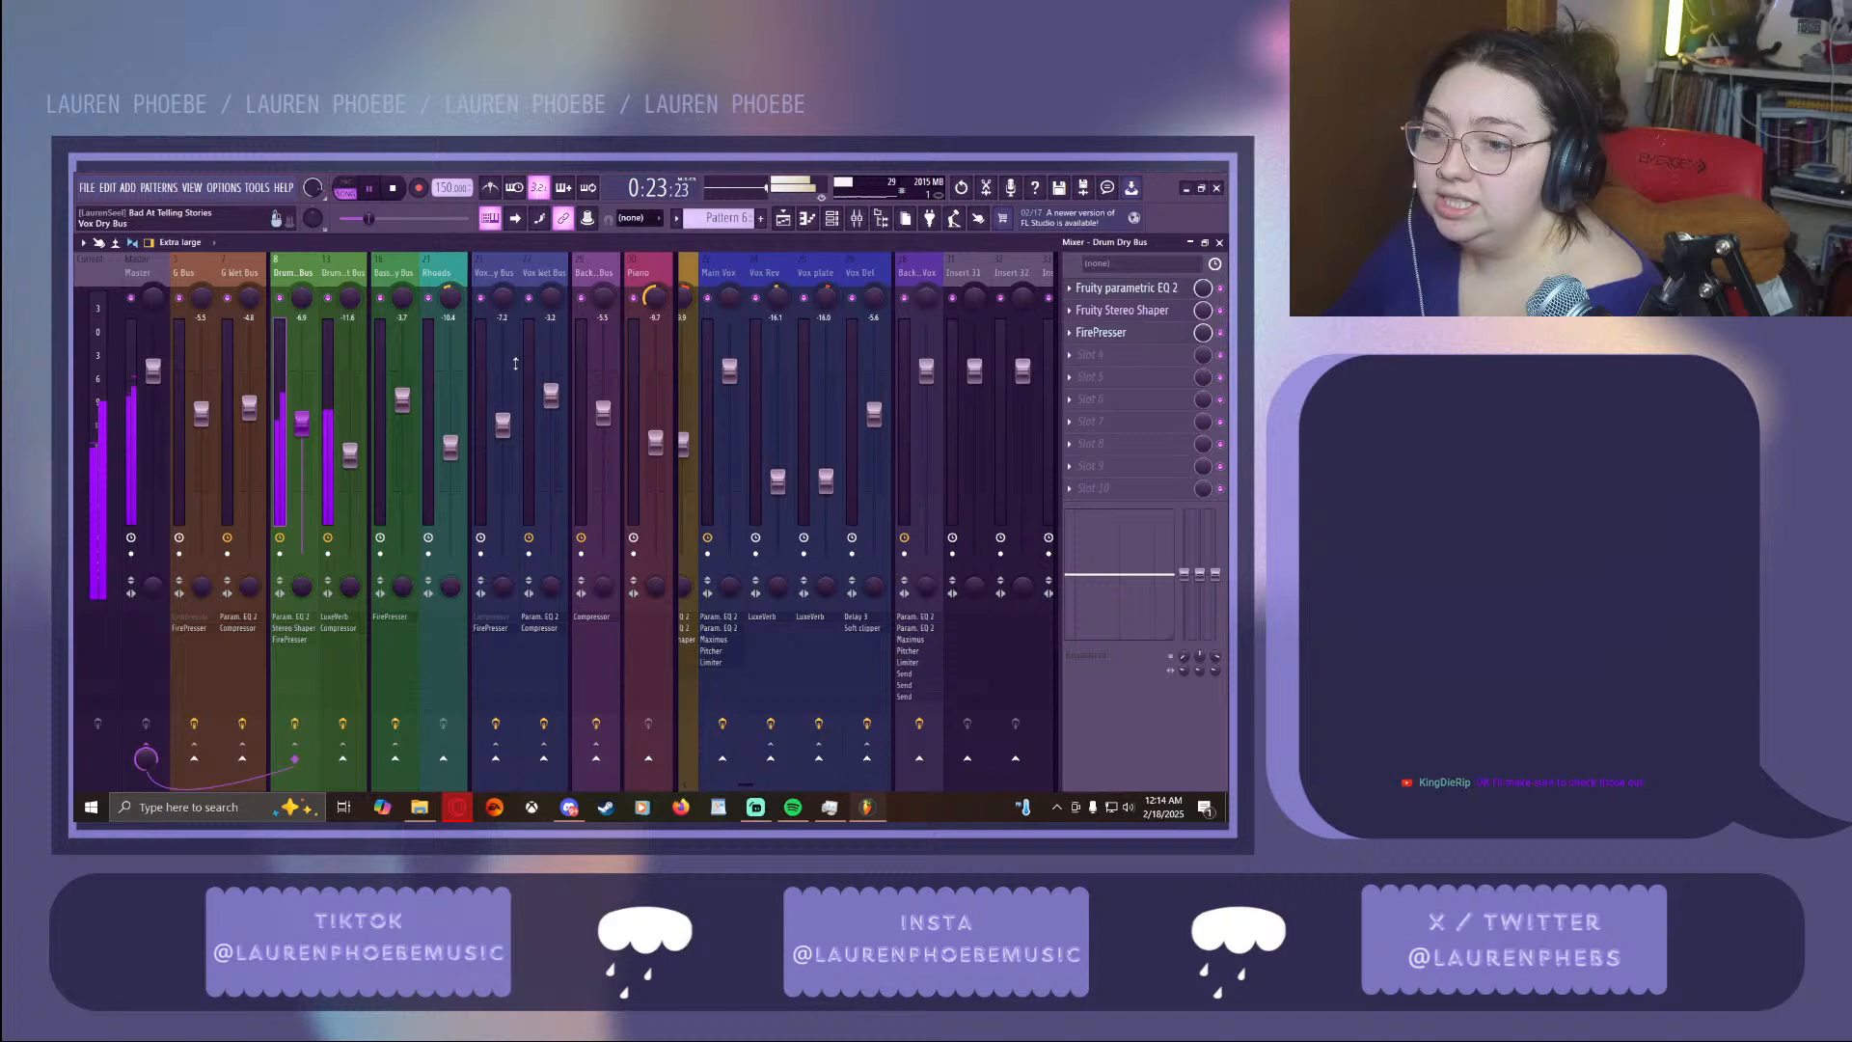
{"action": "left_click", "coordinate": [1191, 243]}
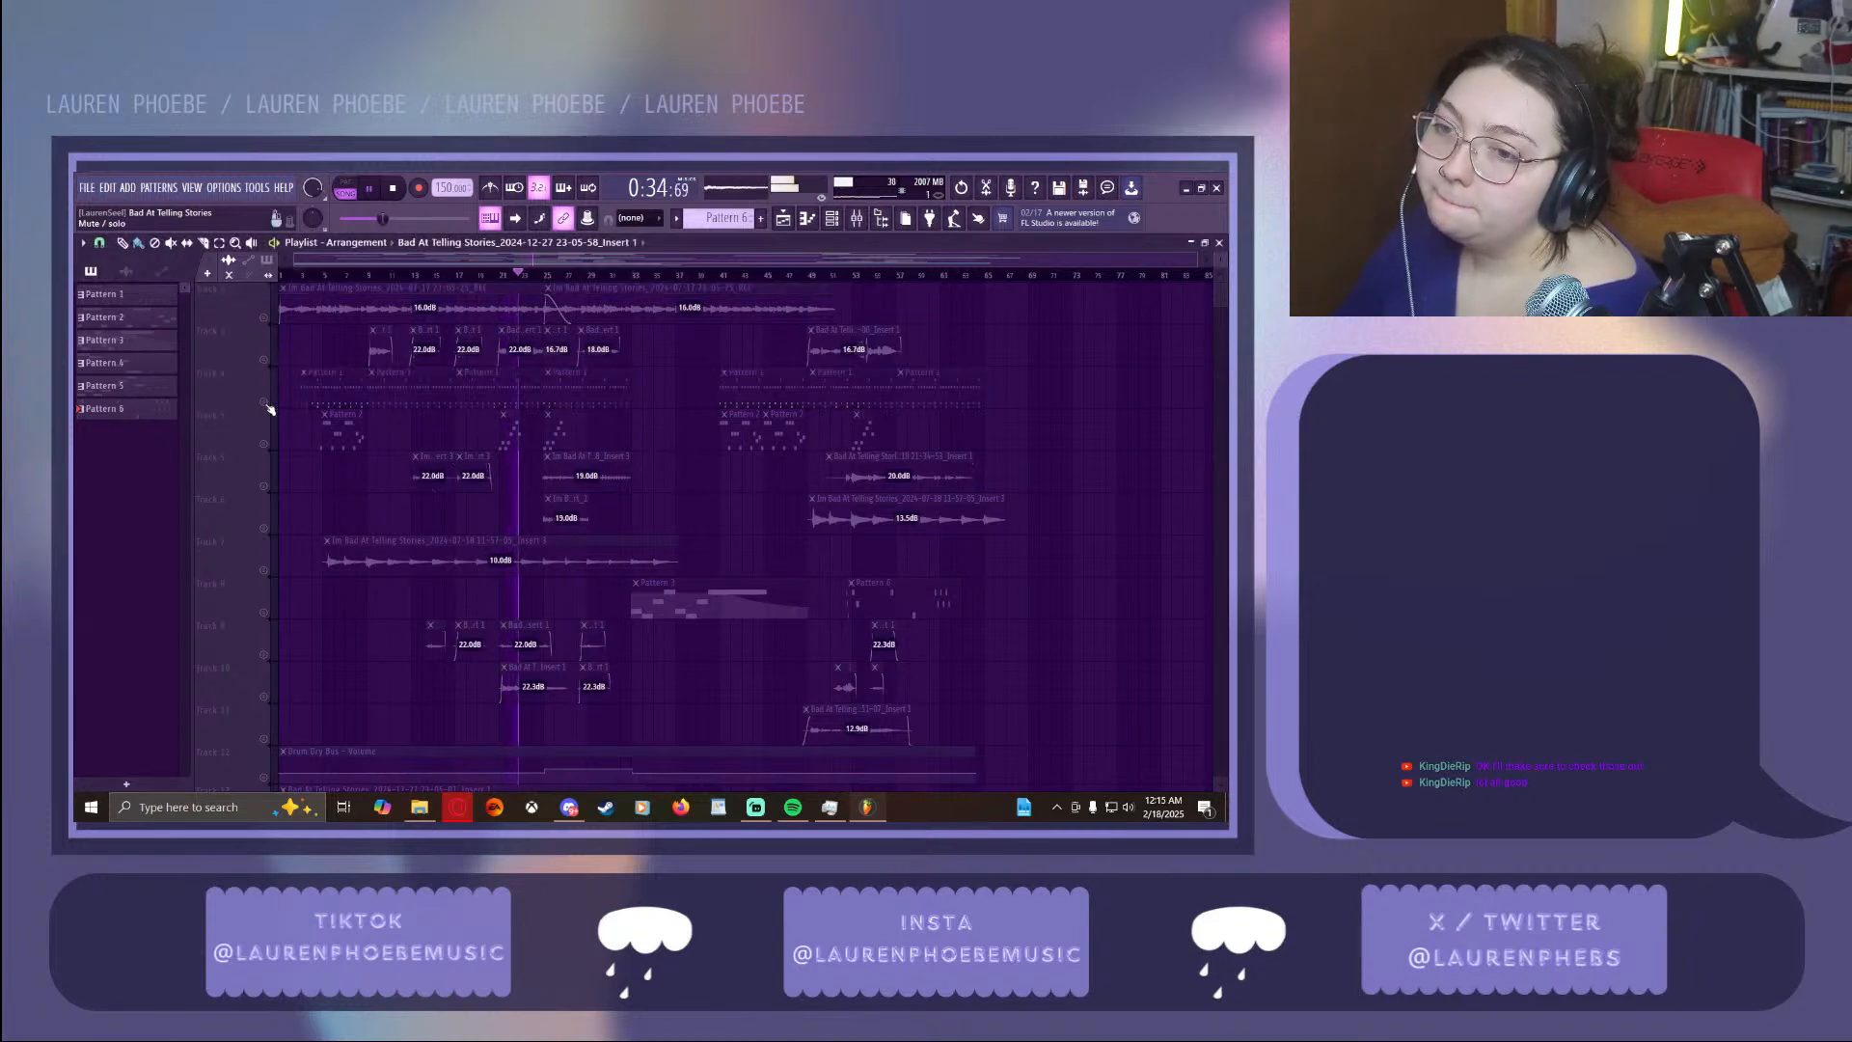
Stop playback, unmute Track 4, and listen to its pattern clips from bar 2 and again from bar 21
{"action": "key", "text": "space"}
{"action": "left_click", "coordinate": [265, 445]}
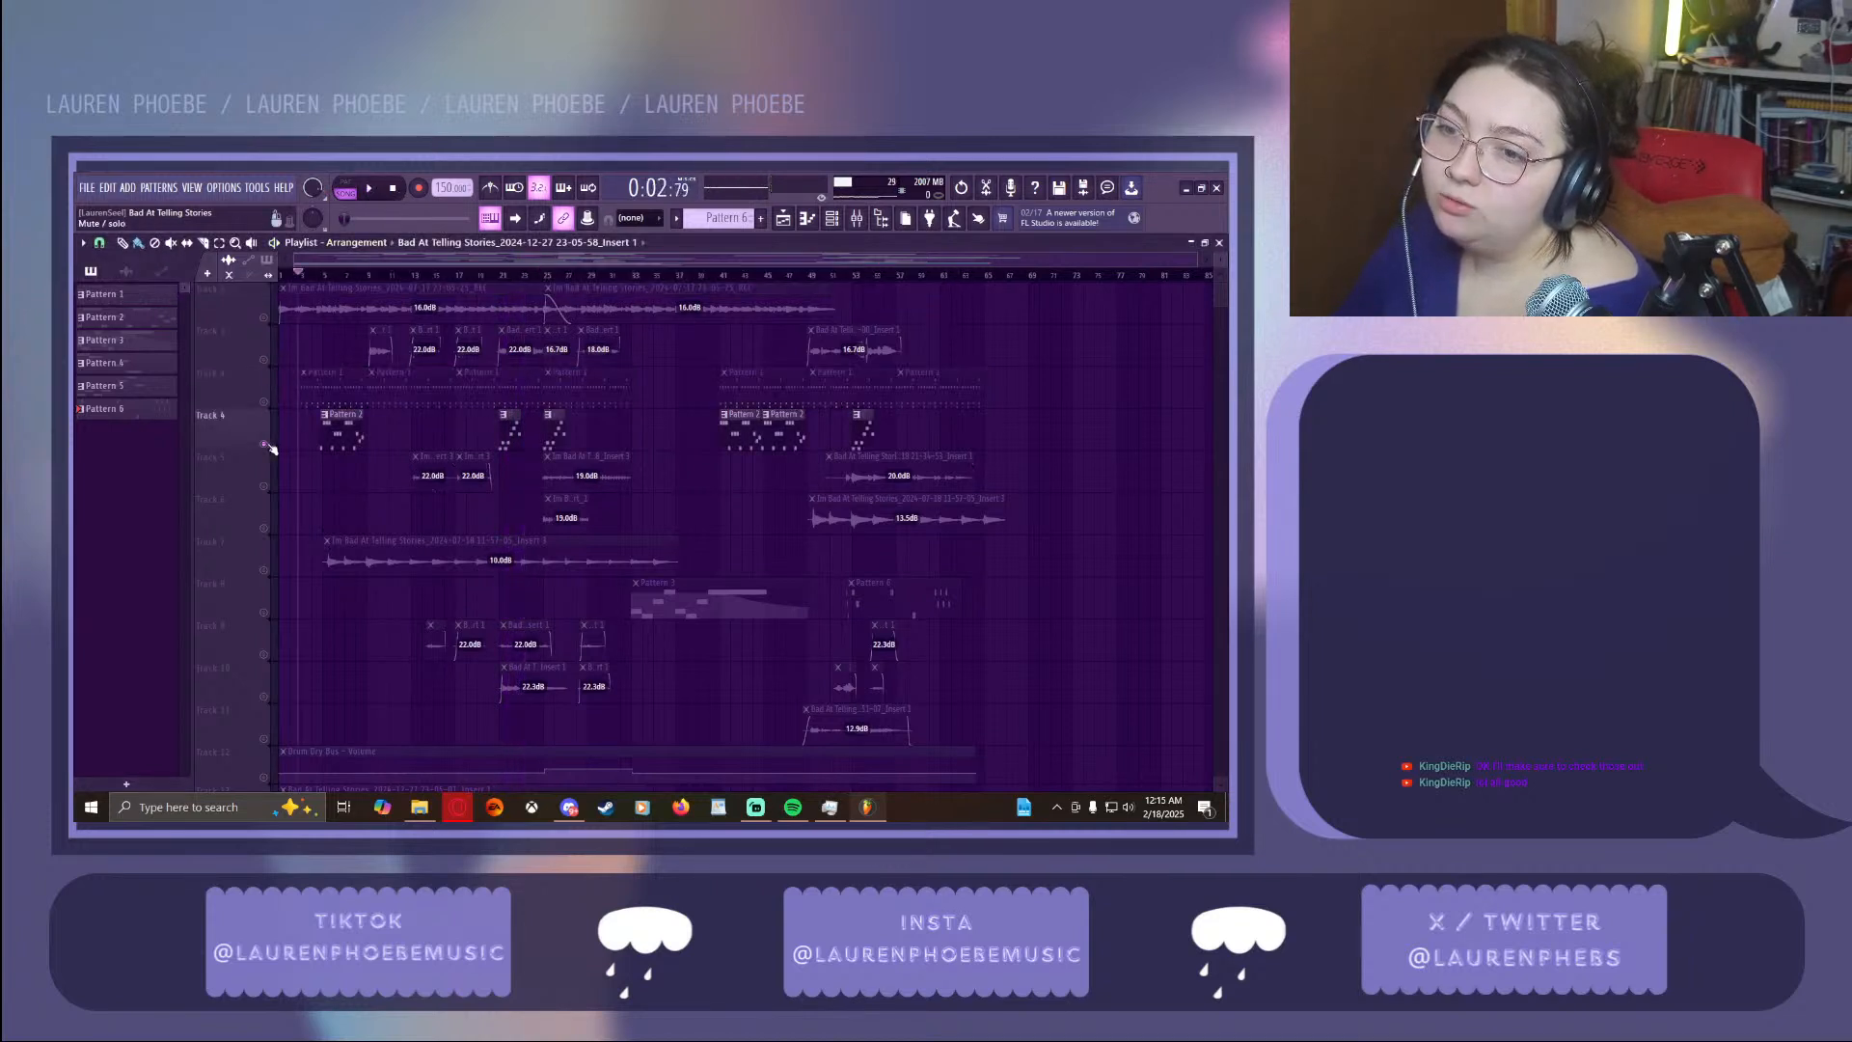
{"action": "key", "text": "space"}
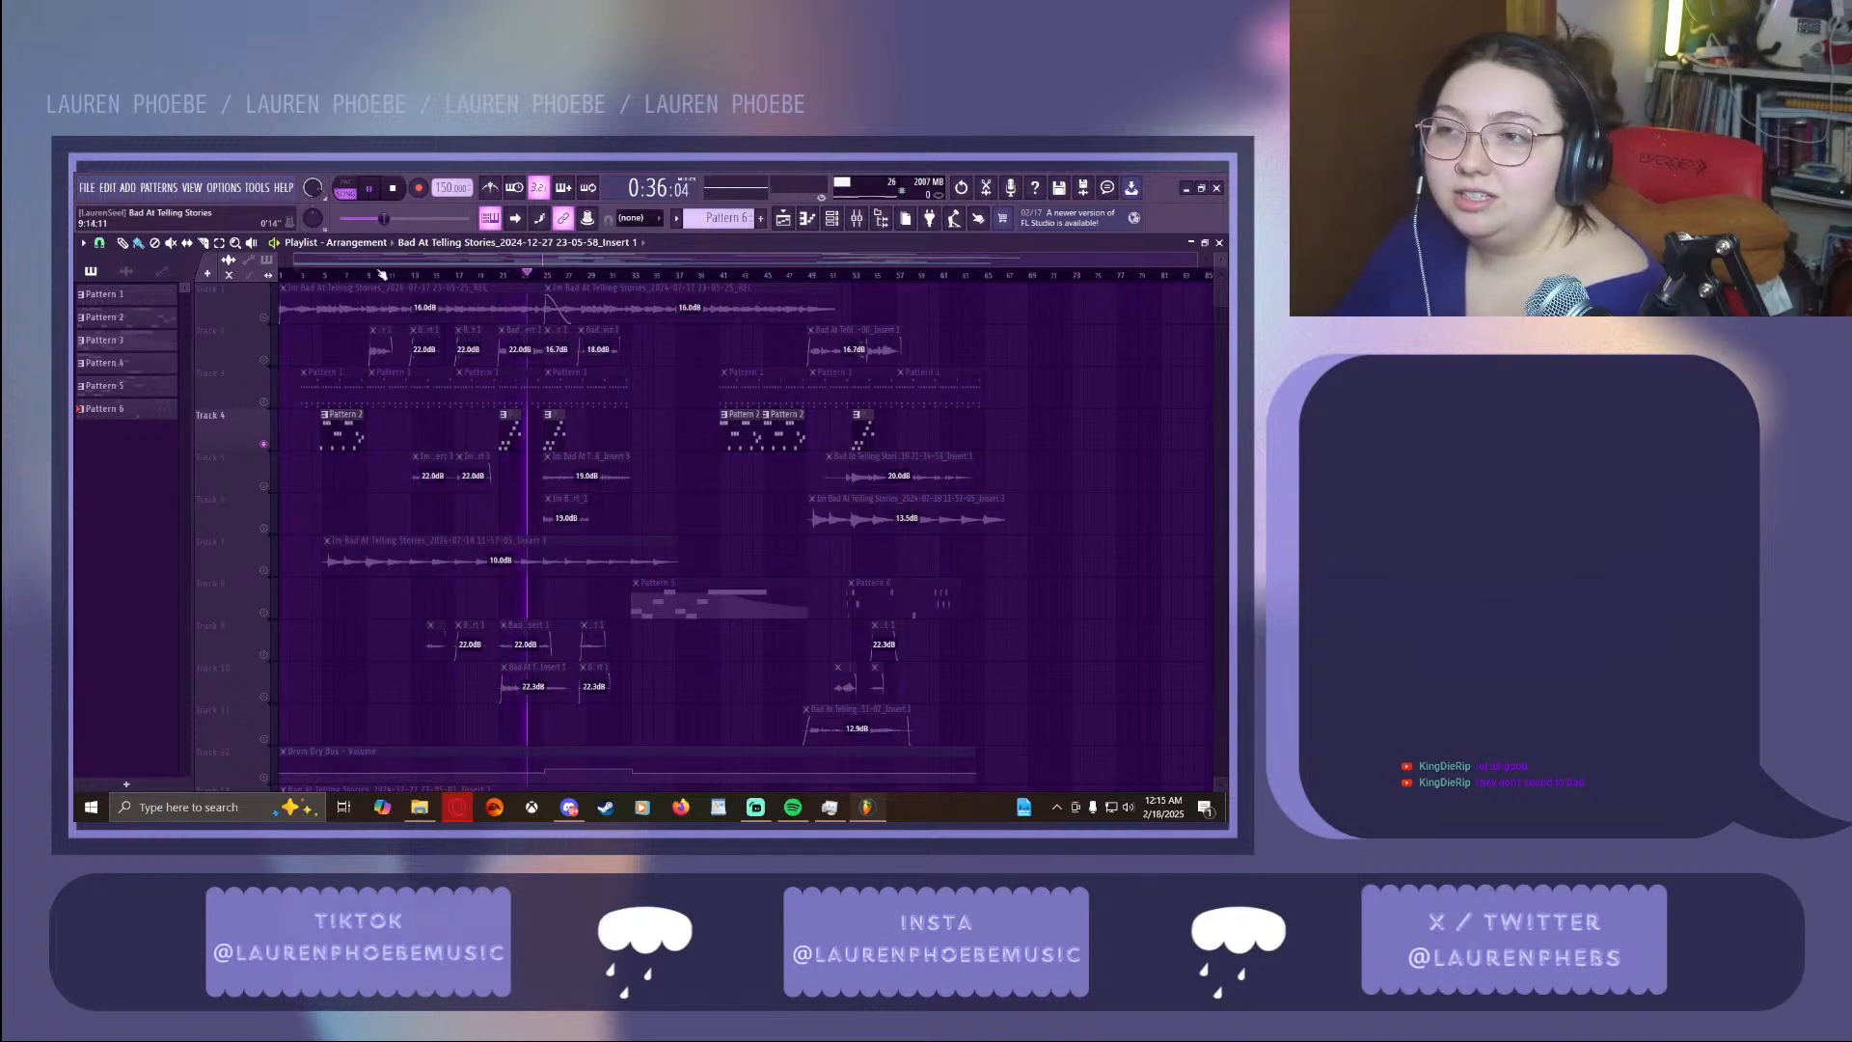
{"action": "left_click", "coordinate": [500, 277]}
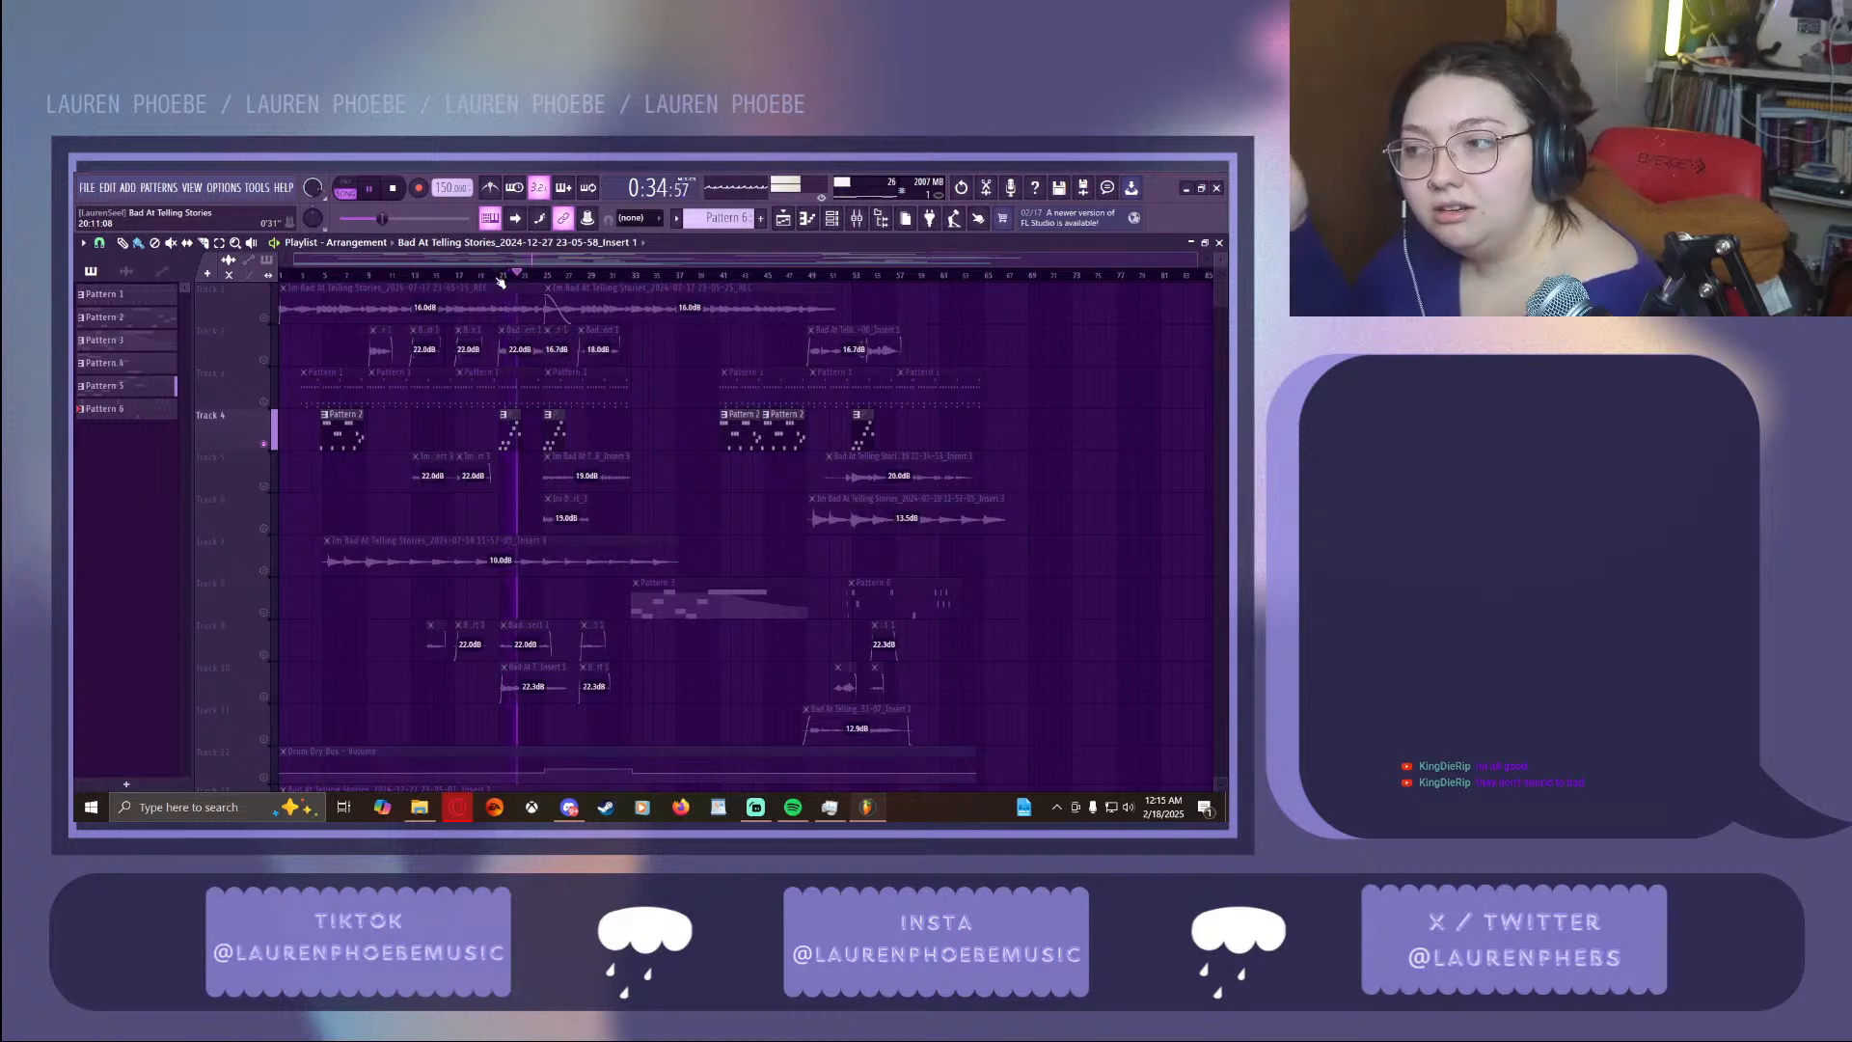
{"action": "left_click", "coordinate": [370, 193]}
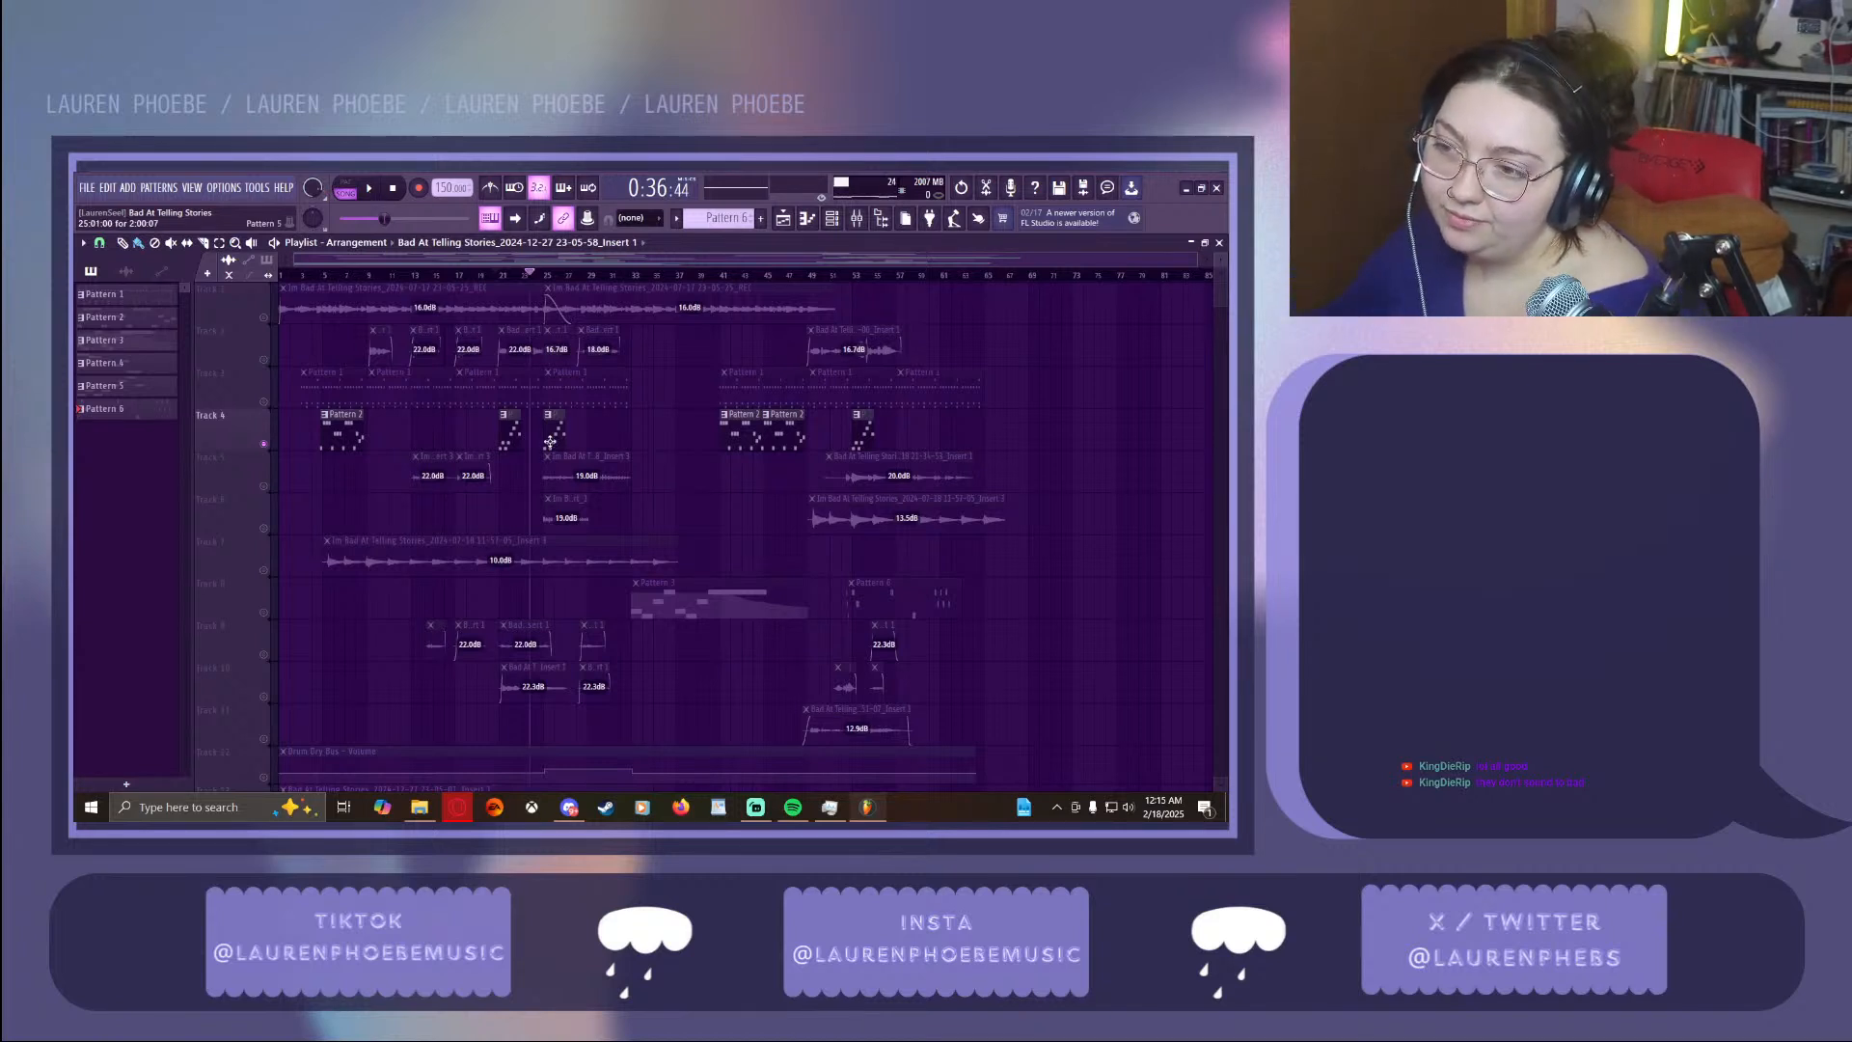
Listen to Track 4's pattern clips from bar 41, and pause playback
{"action": "left_click", "coordinate": [715, 276]}
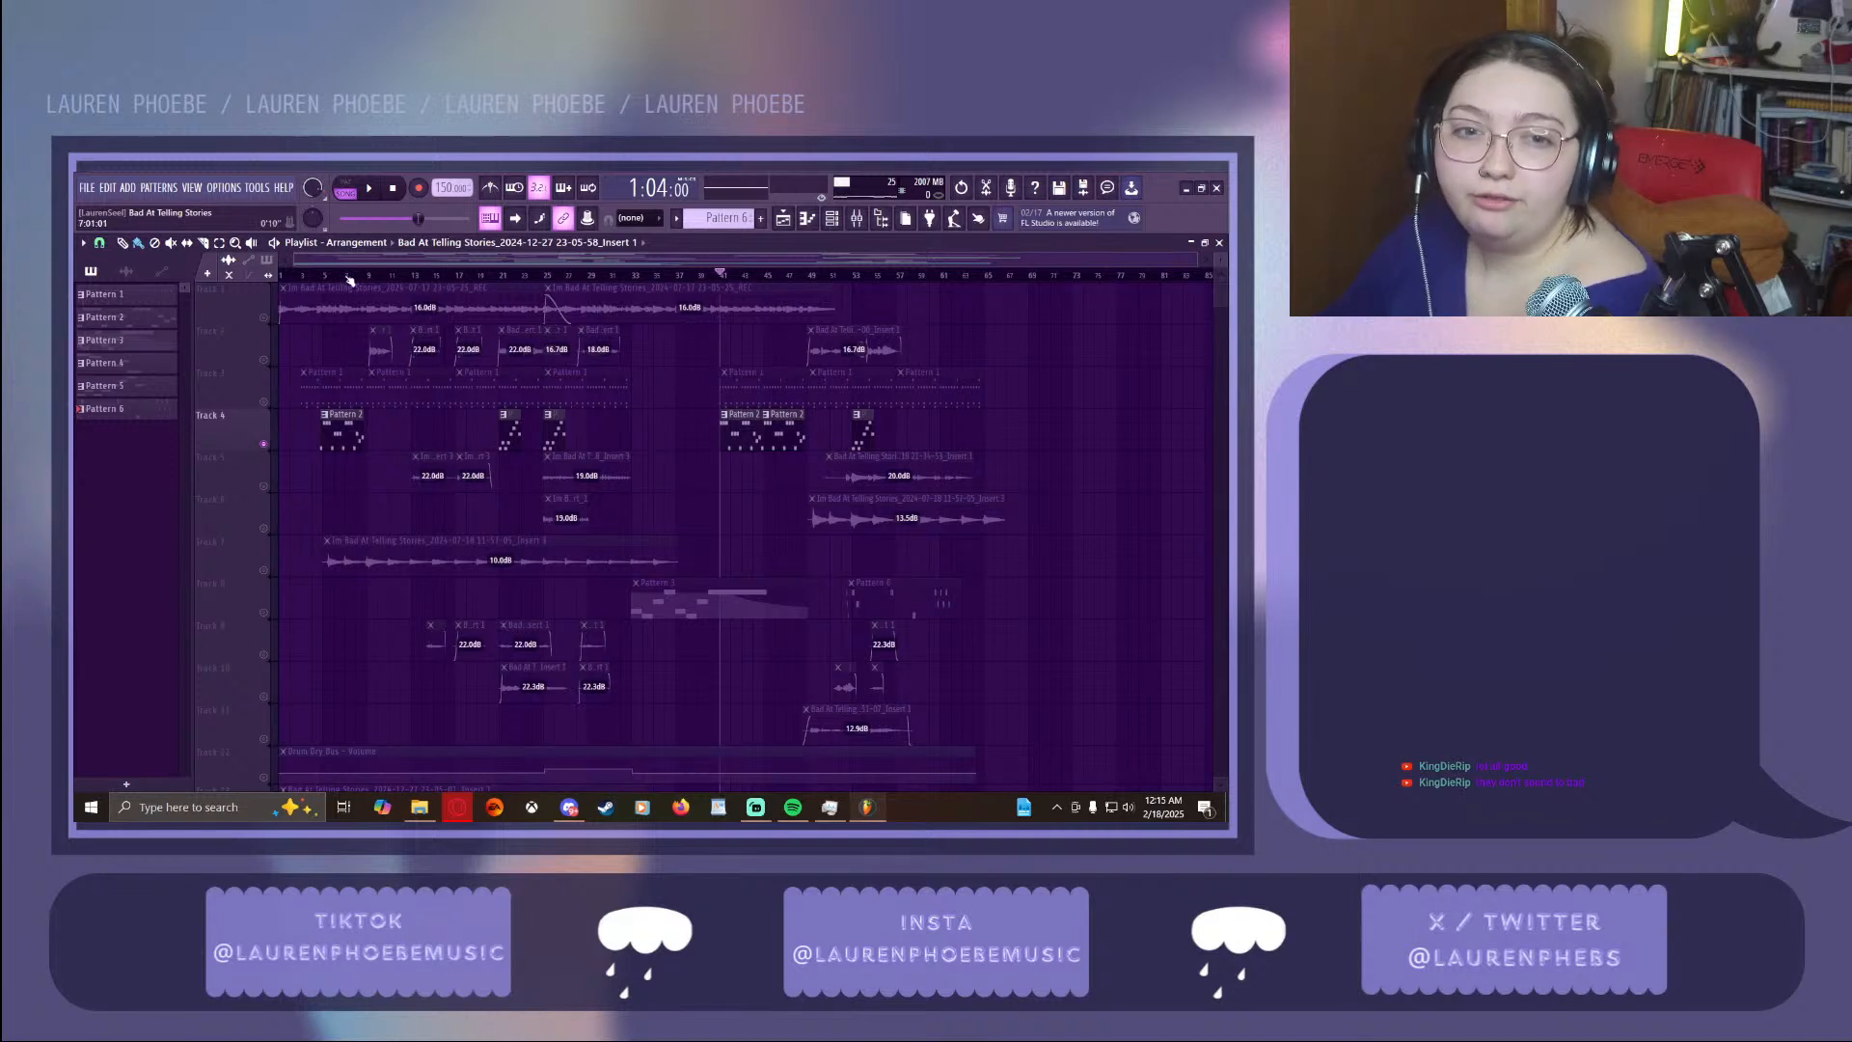
{"action": "left_click", "coordinate": [372, 193]}
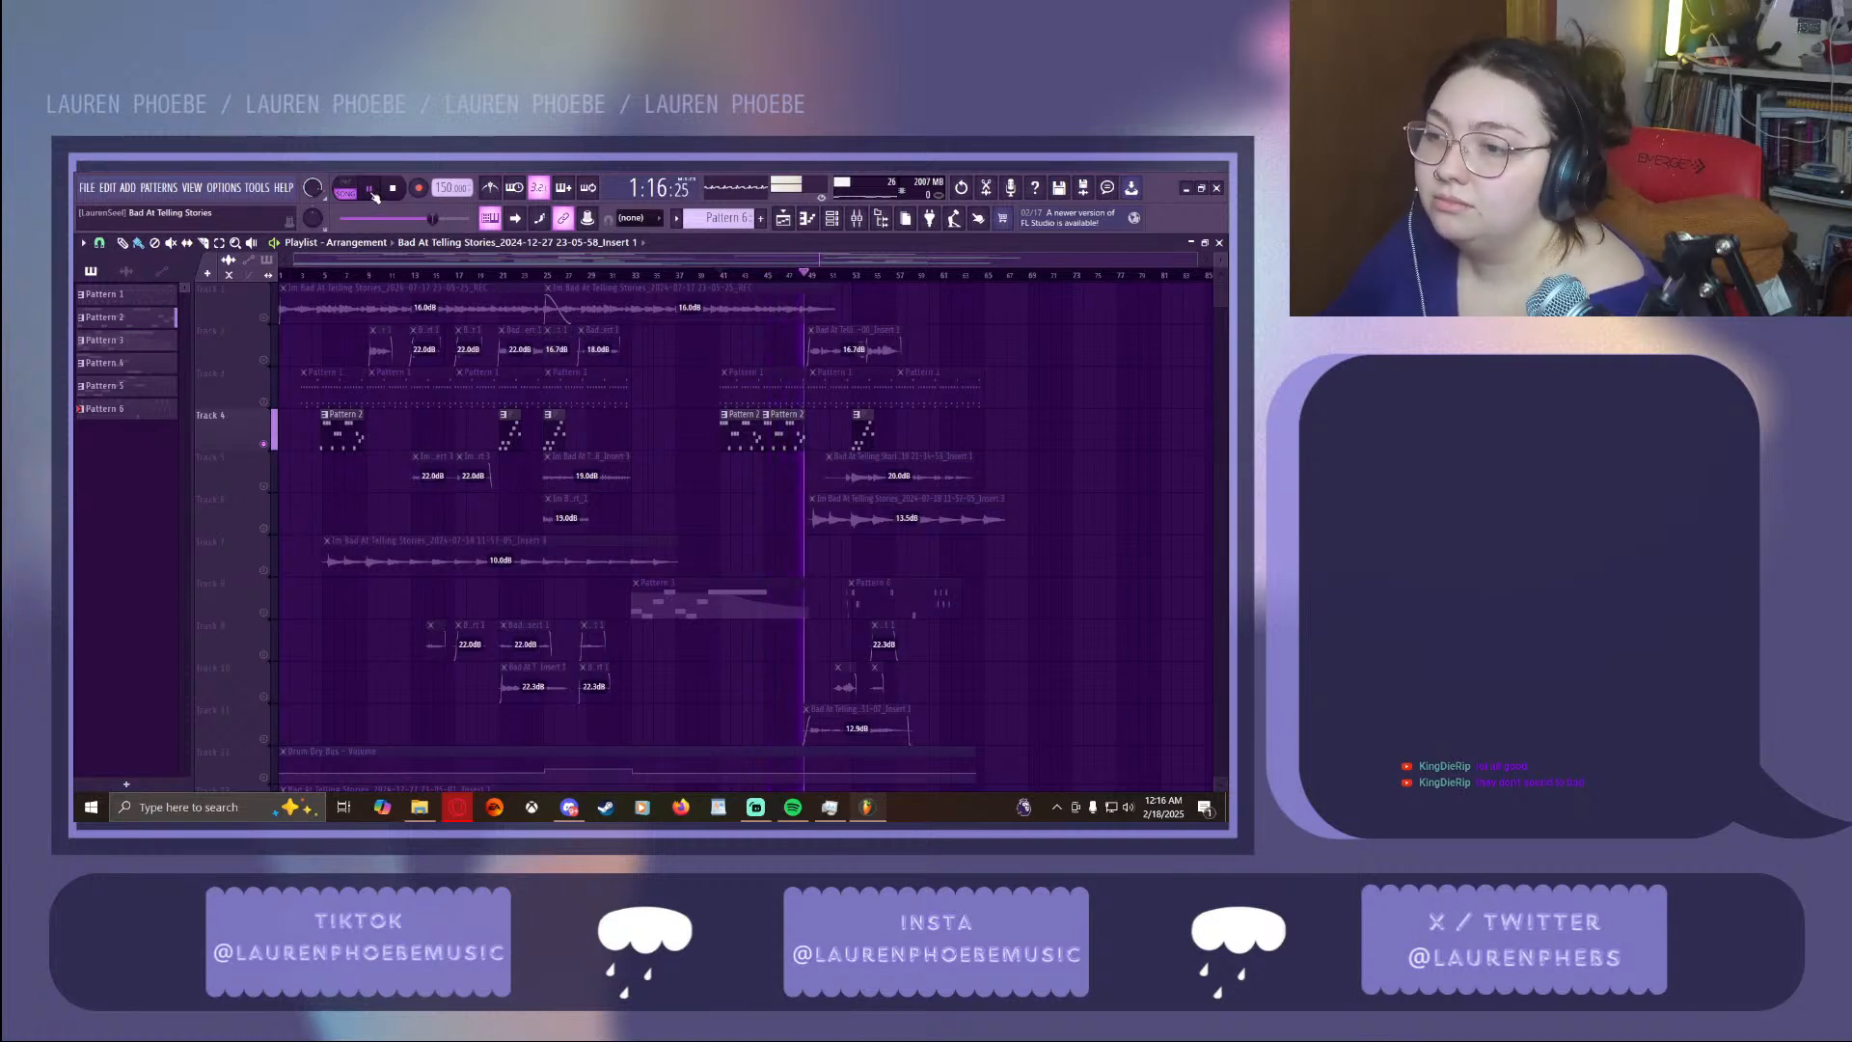
{"action": "left_click", "coordinate": [371, 190]}
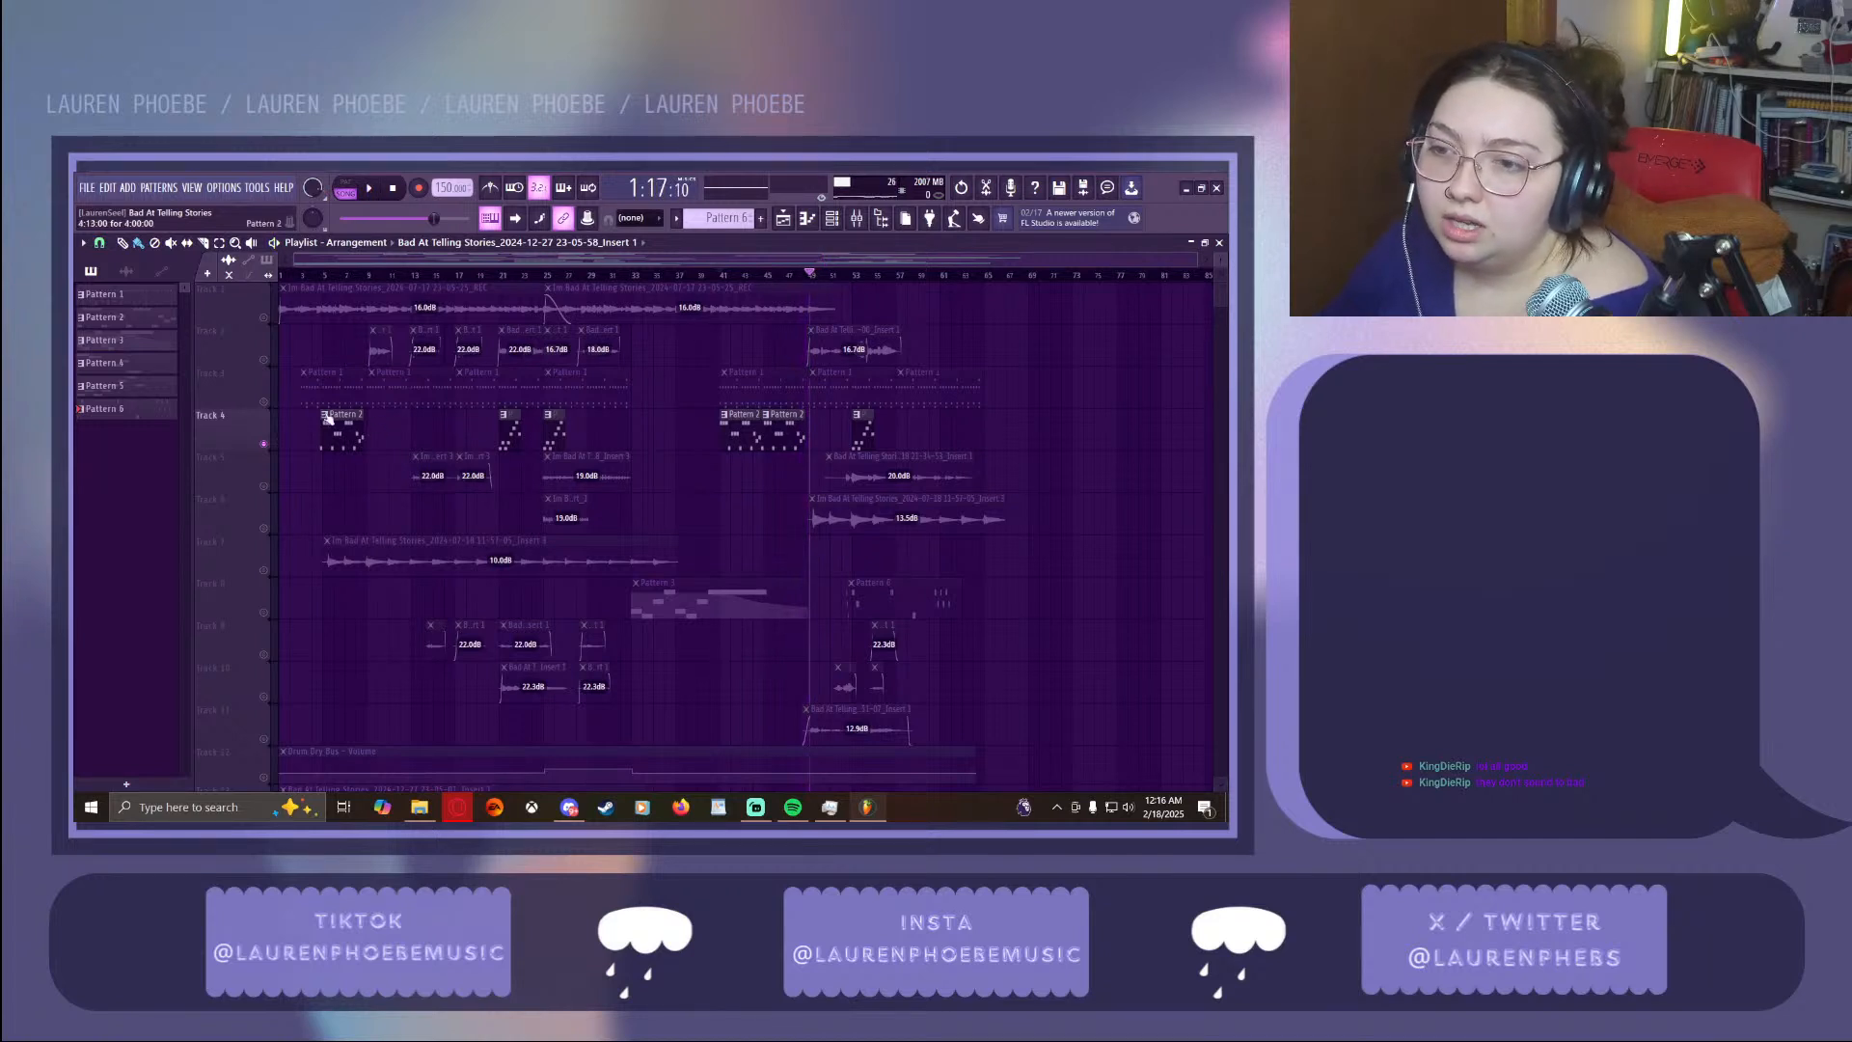
Maximize the mixer, inspect FirePresser on the Bass Dry Bus, and return to the playlist with the plugin closed
{"action": "left_click", "coordinate": [857, 219]}
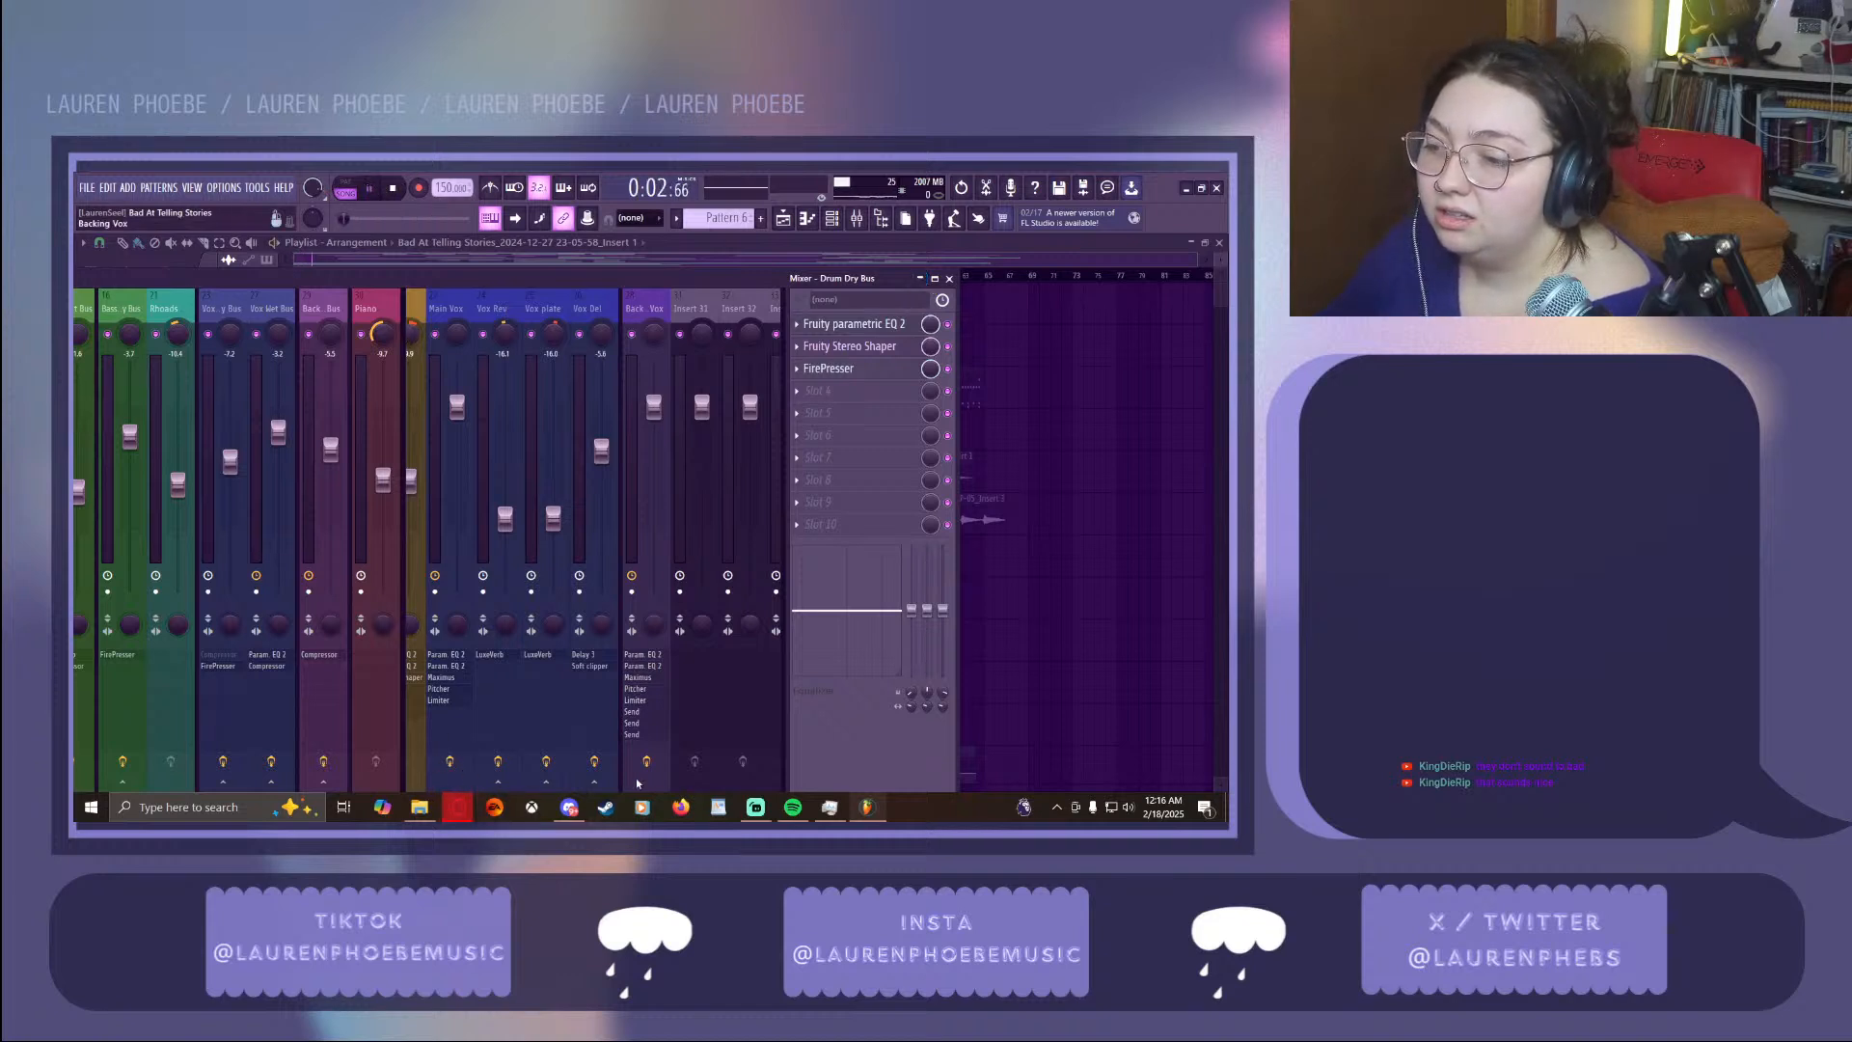
{"action": "left_click", "coordinate": [941, 281]}
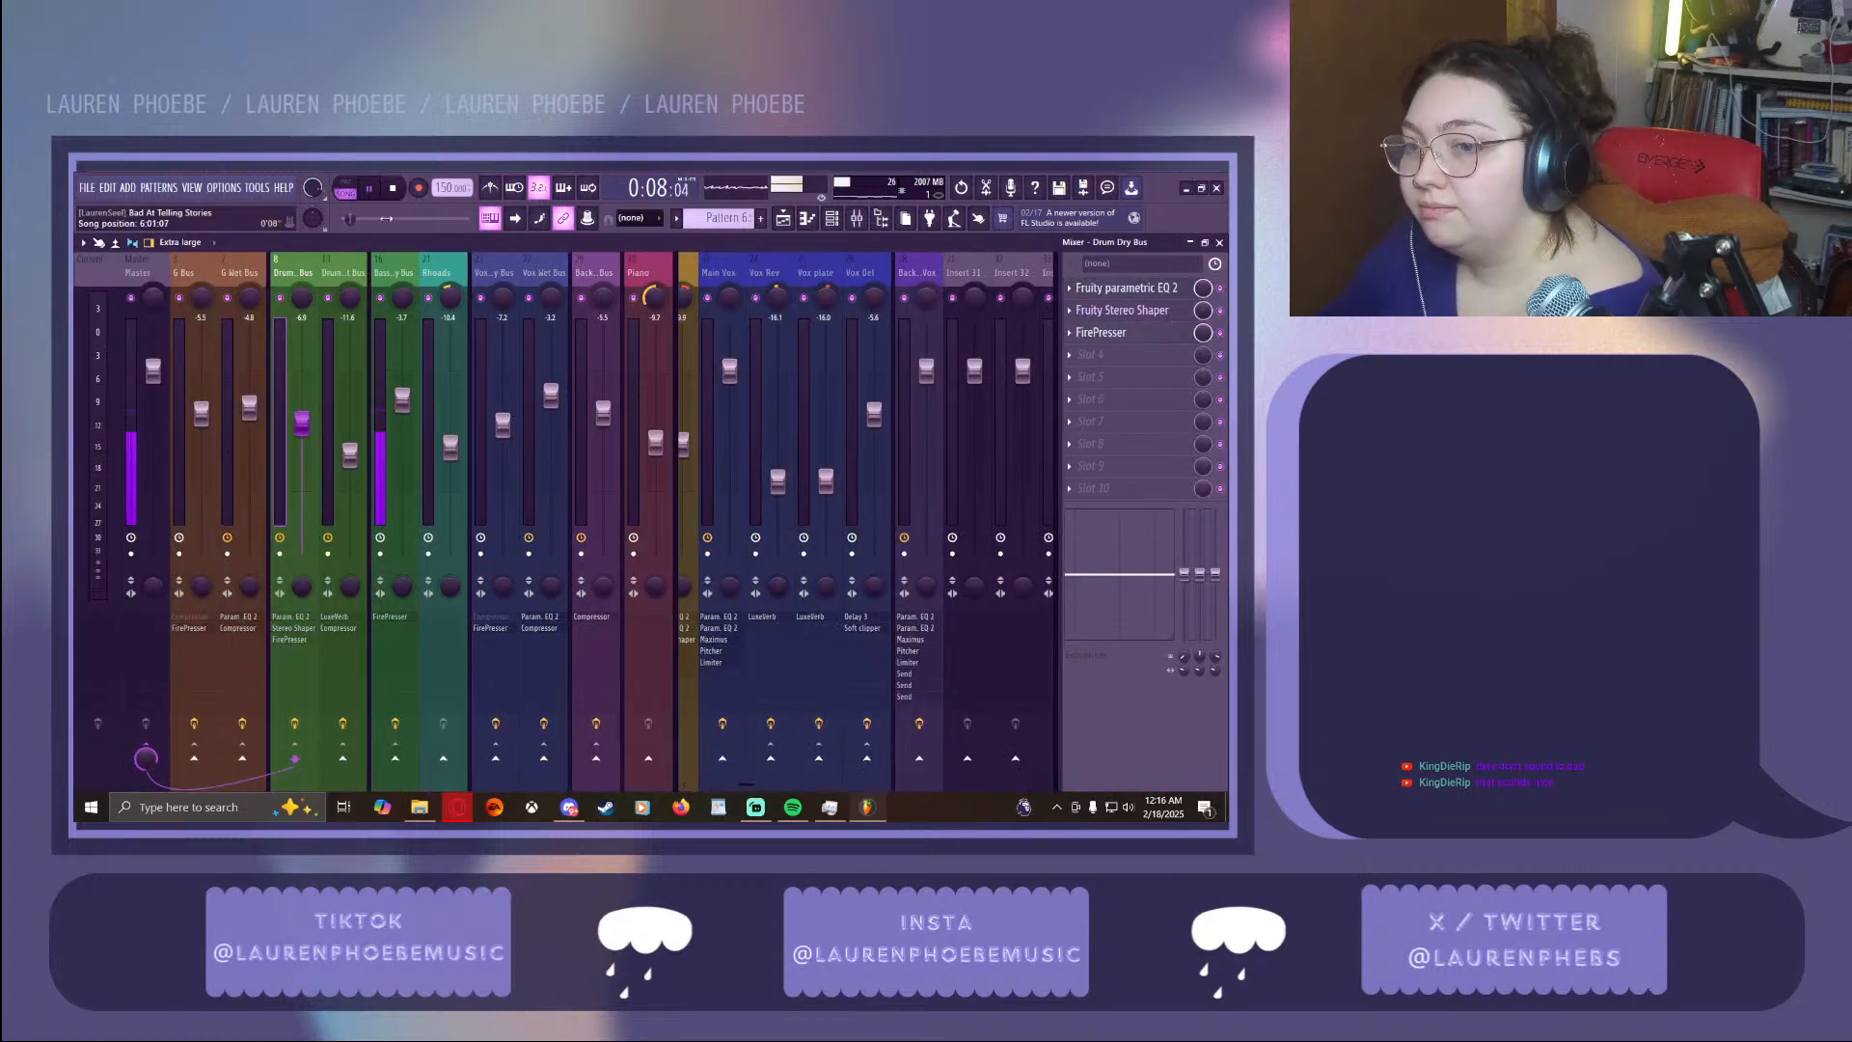
{"action": "left_click", "coordinate": [397, 277]}
{"action": "left_click", "coordinate": [390, 619]}
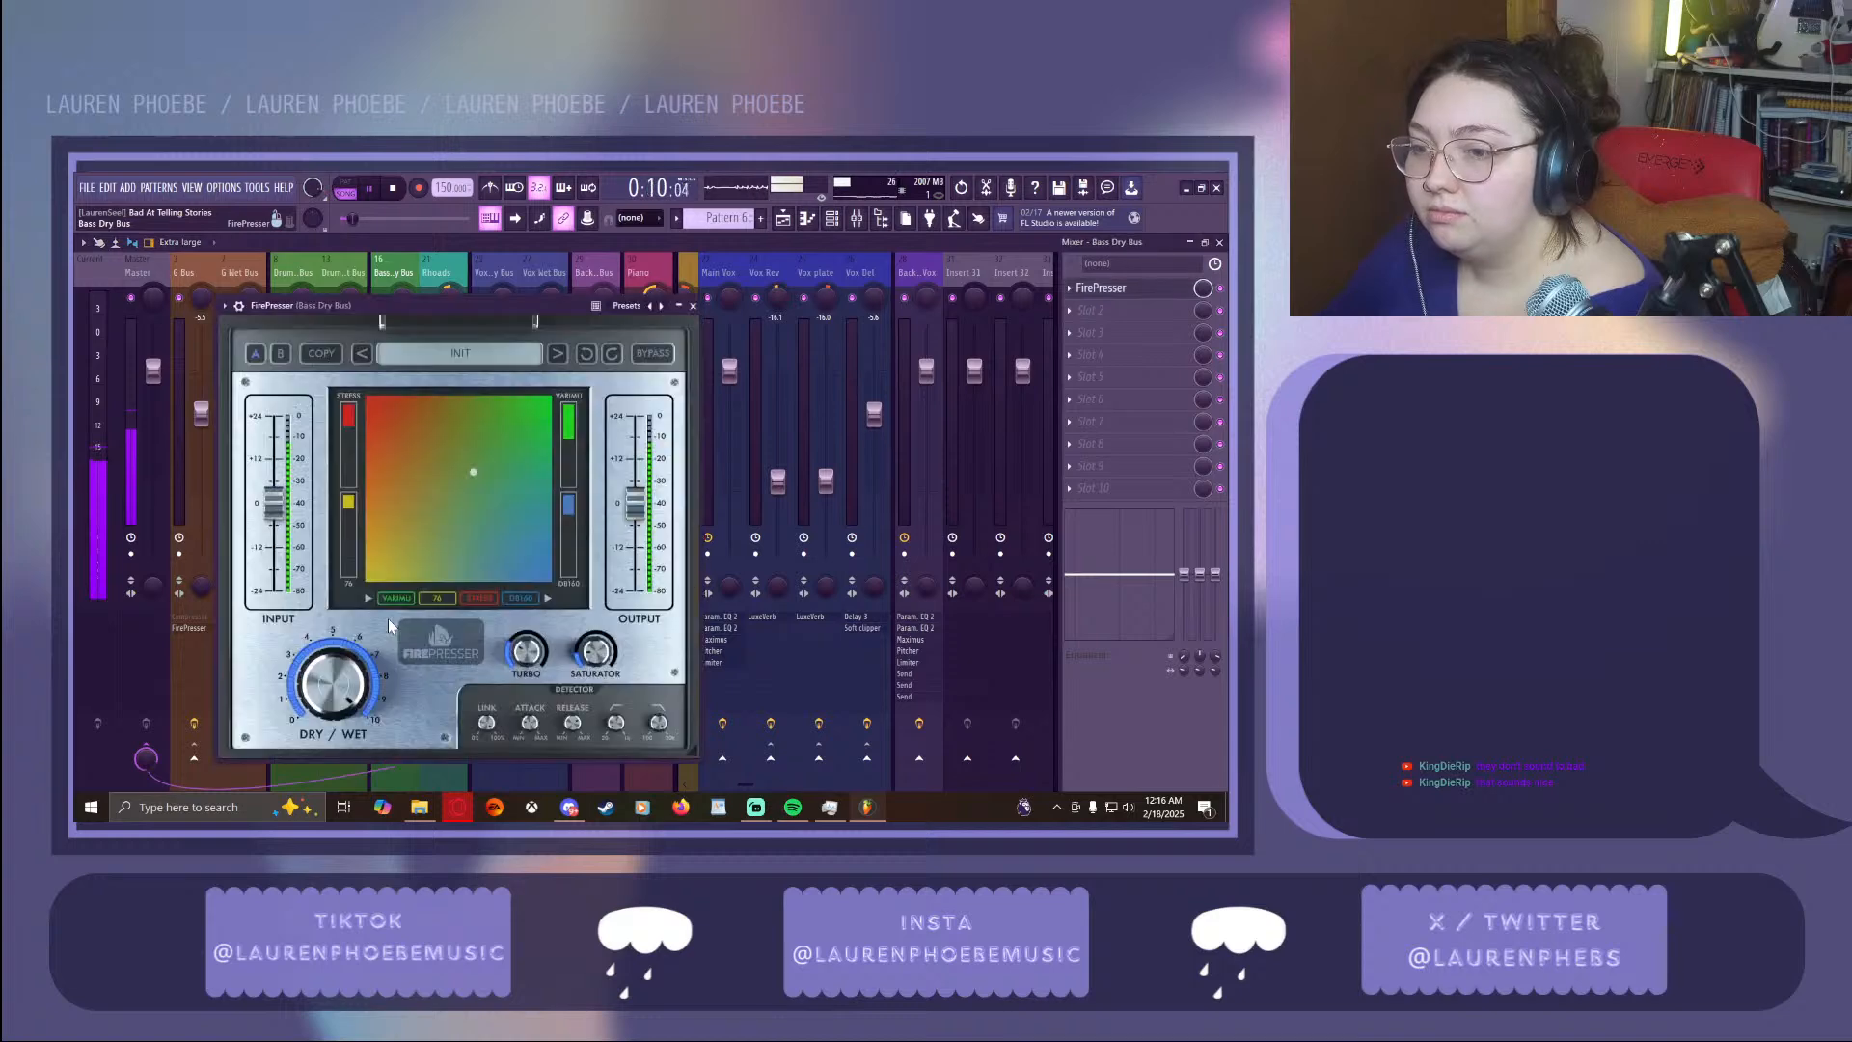
{"action": "key", "text": "F9"}
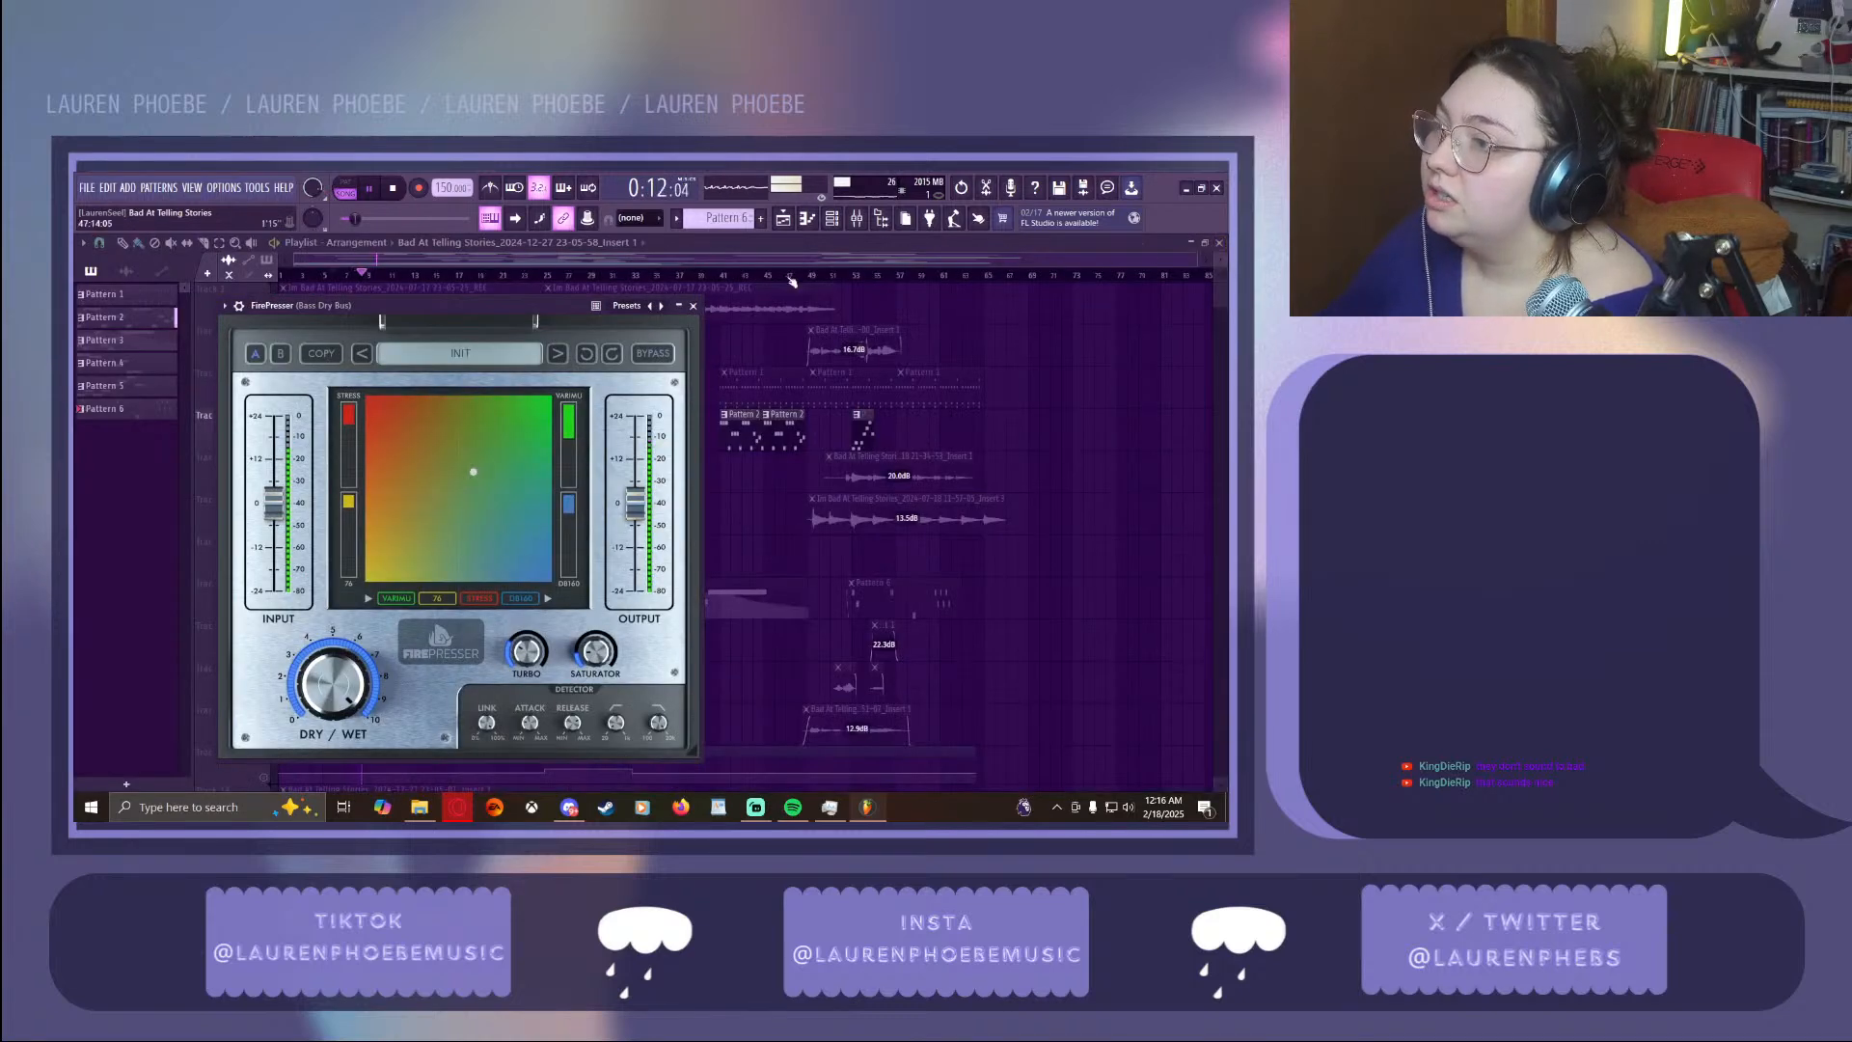
{"action": "left_click", "coordinate": [696, 306]}
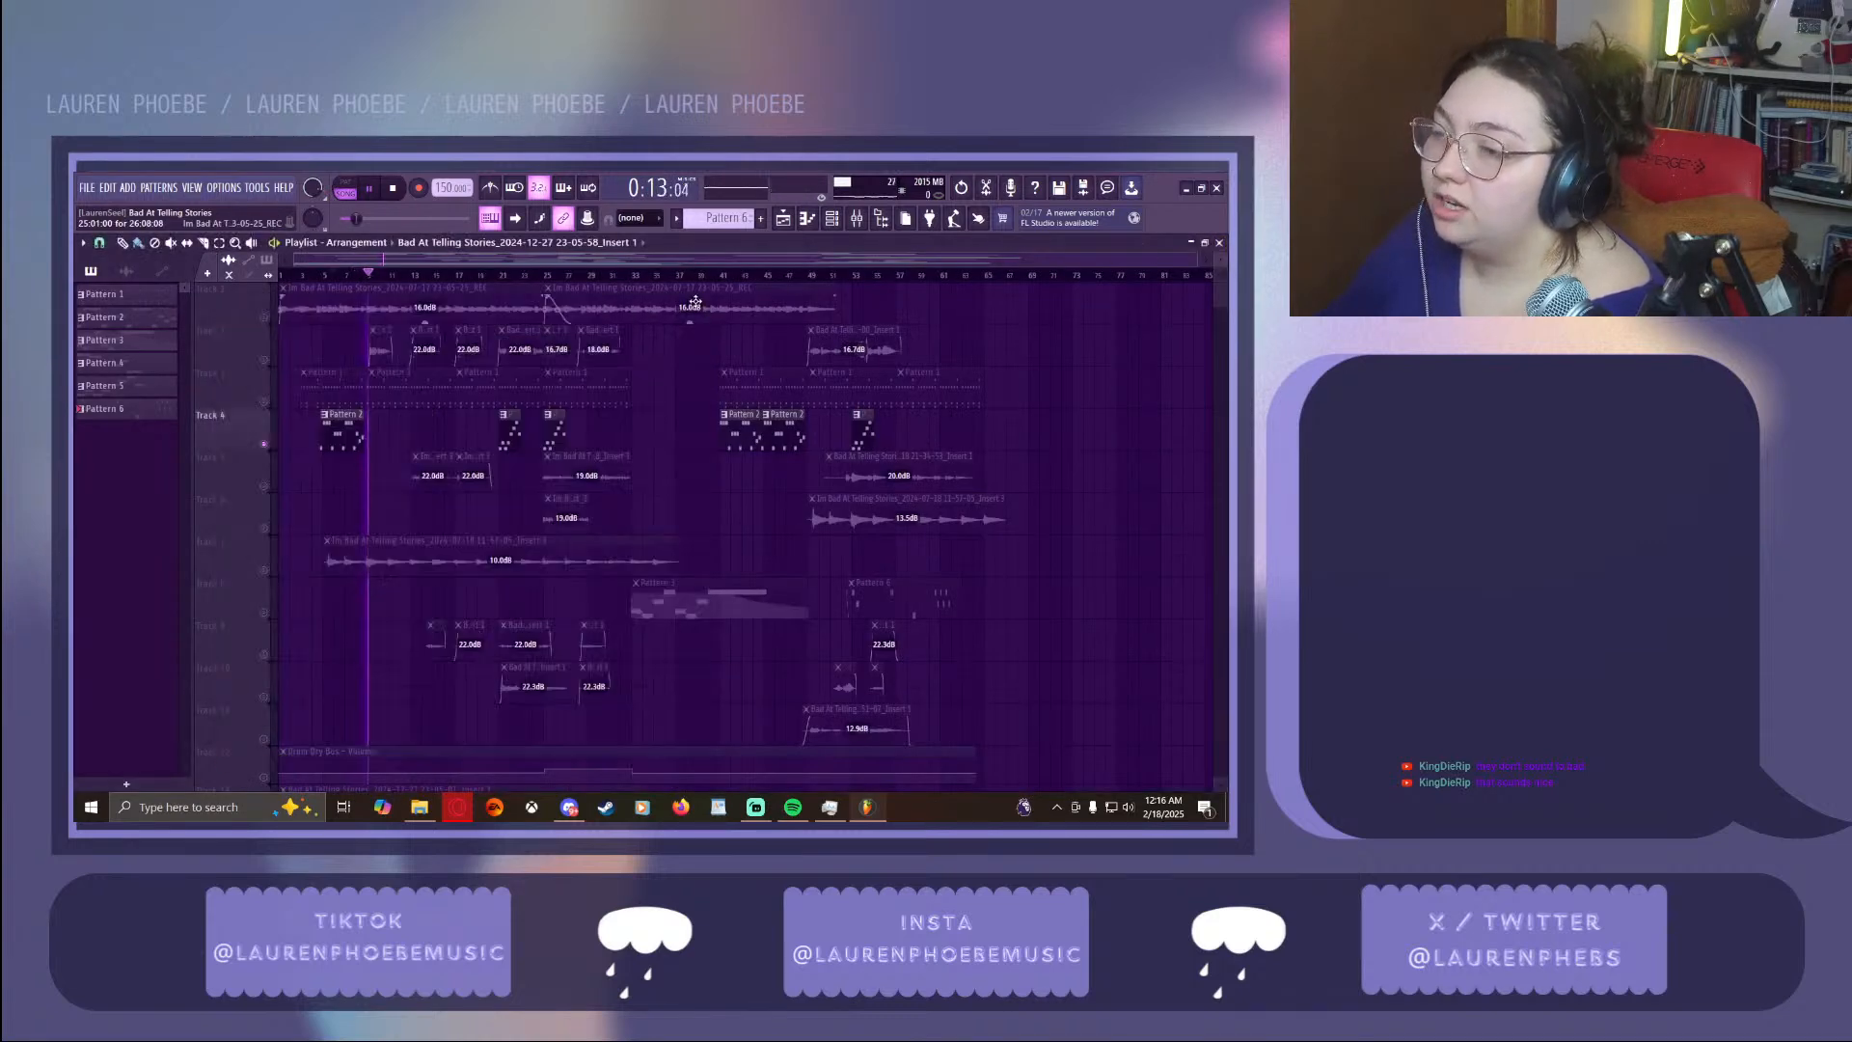
Mute Track 4, pause playback, unmute the audio clips on Track 5, and play them on their own
{"action": "left_click", "coordinate": [265, 445]}
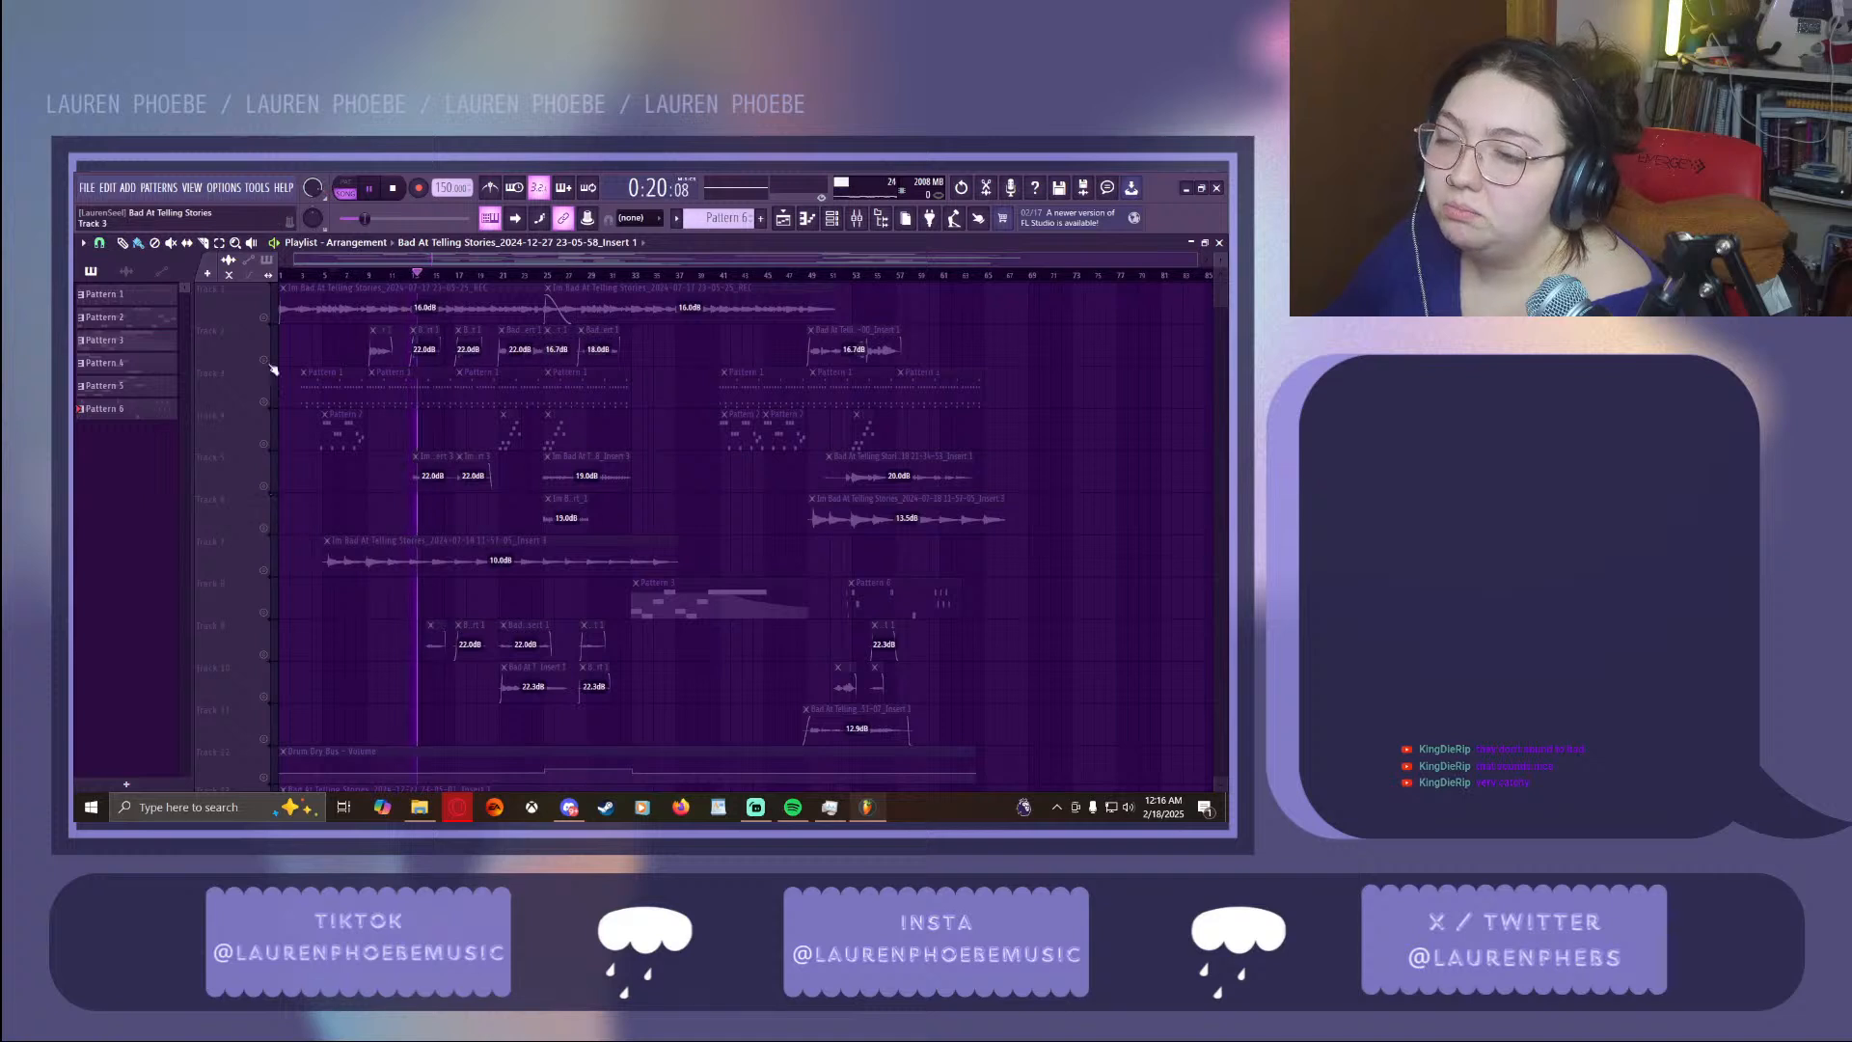
{"action": "left_click", "coordinate": [365, 186]}
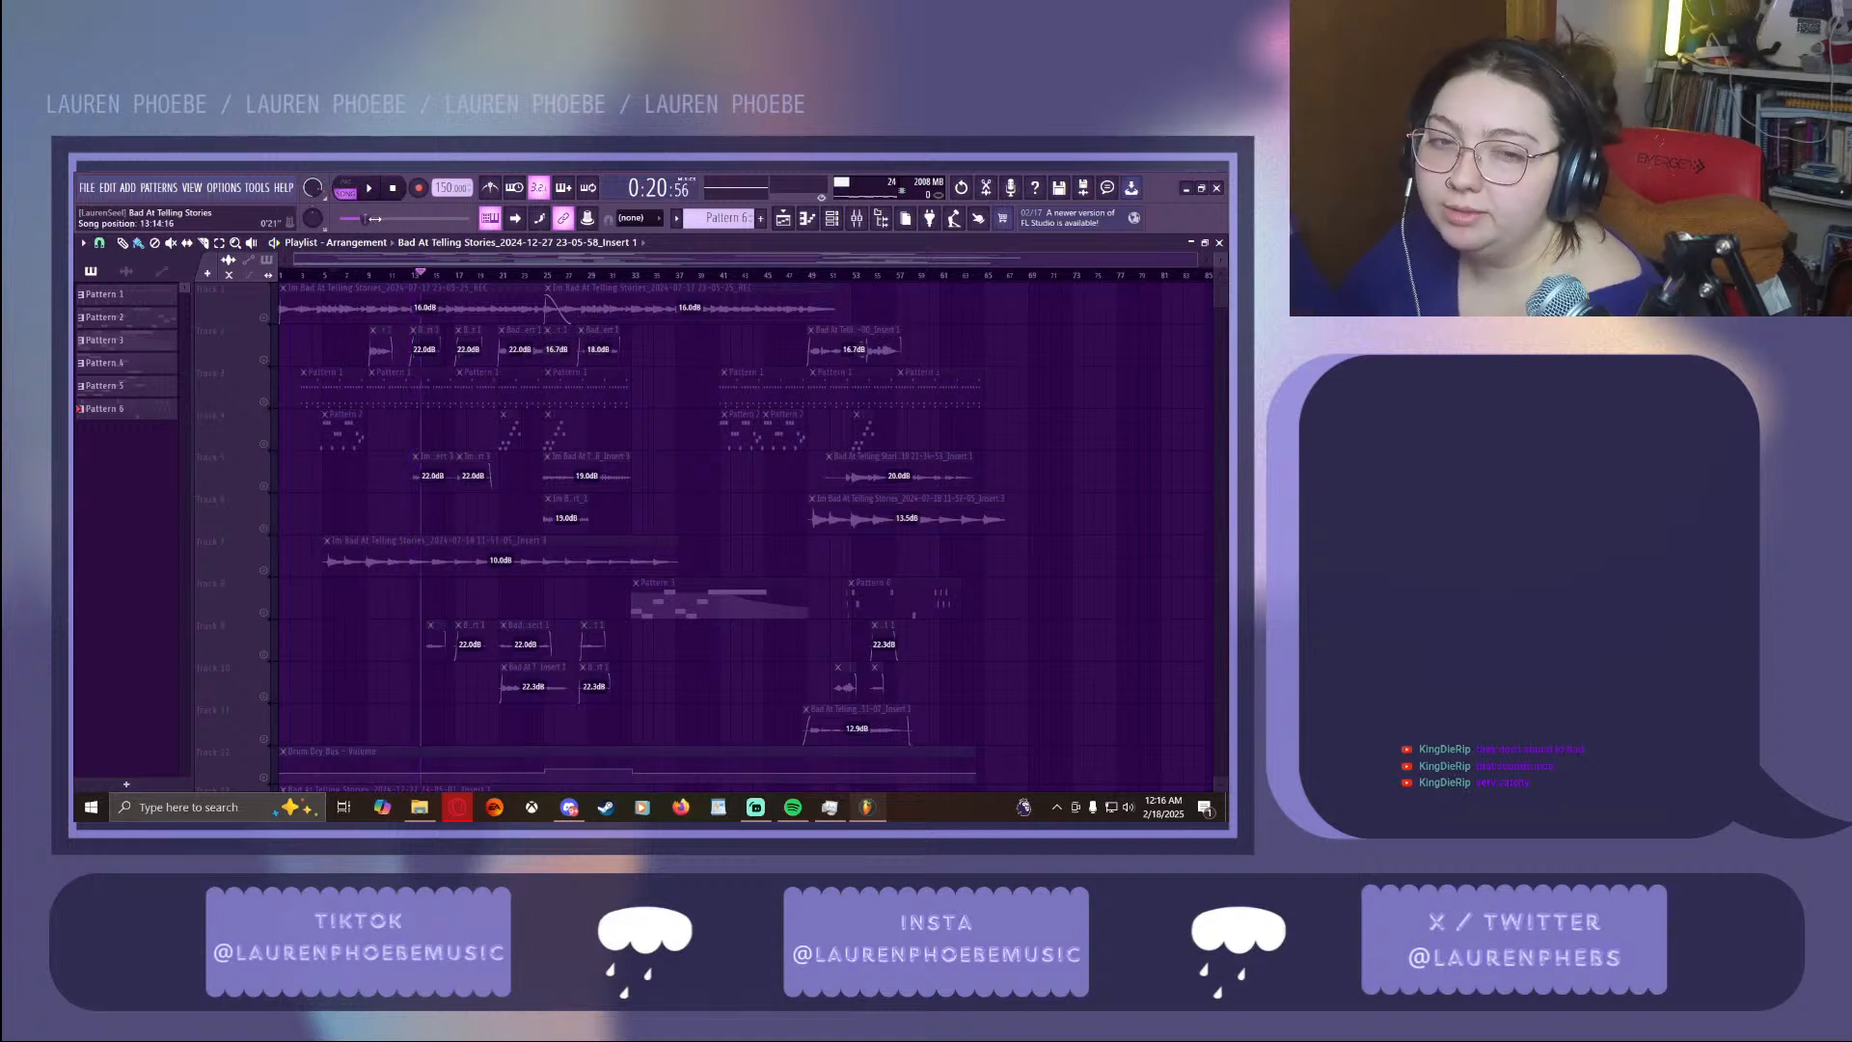
{"action": "left_click", "coordinate": [263, 486]}
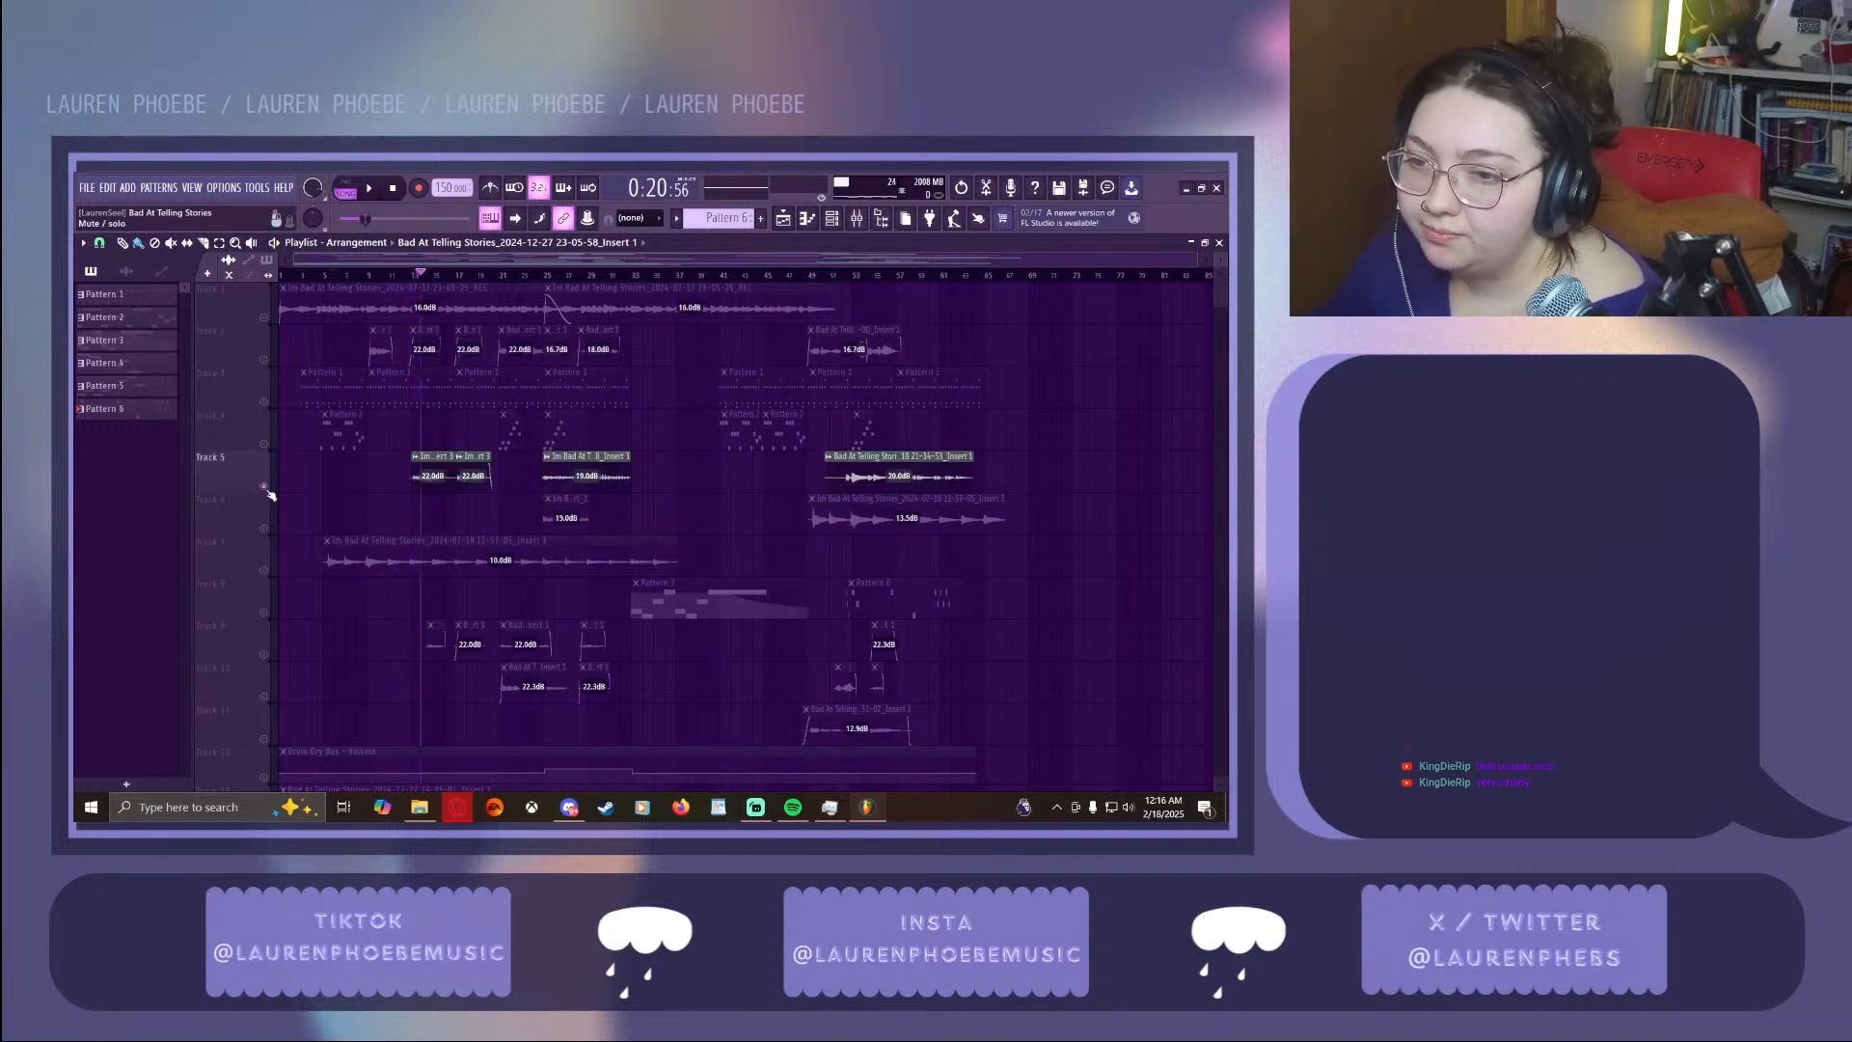
{"action": "left_click", "coordinate": [370, 188]}
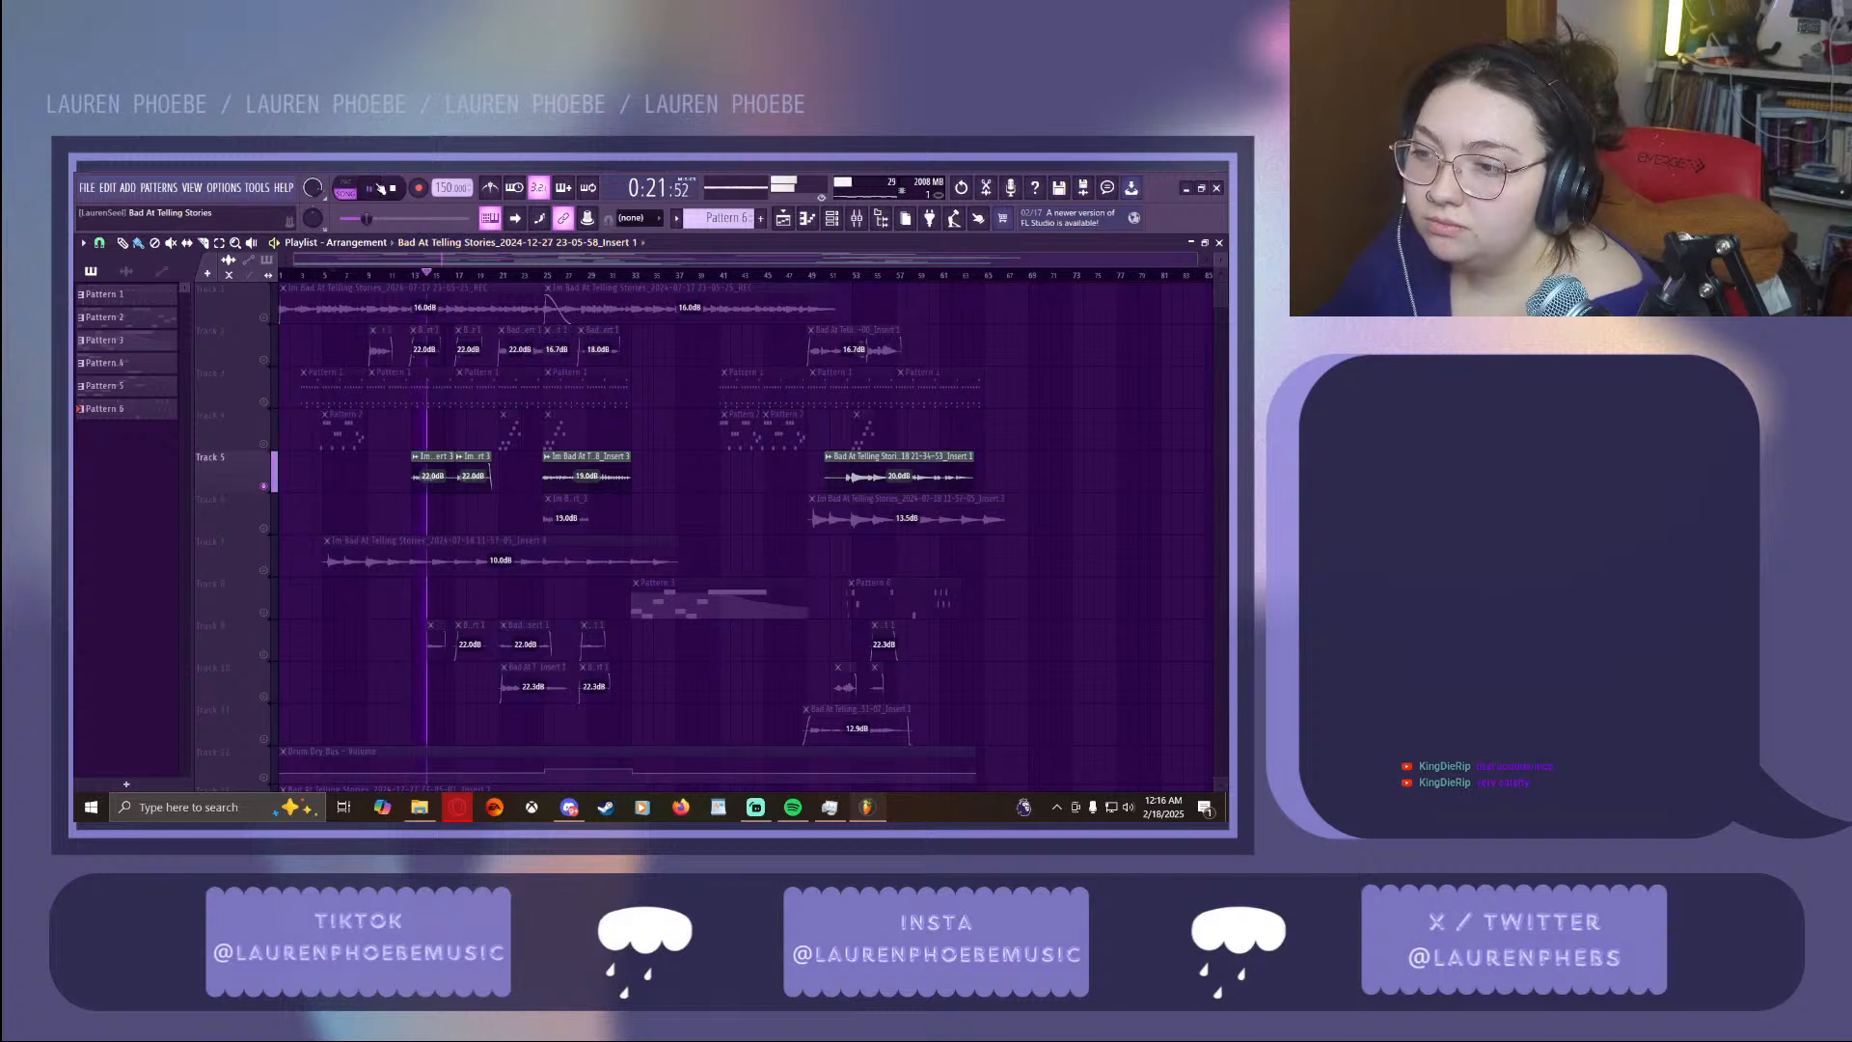
Listen to Track 5's audio clips alone from about bar 12 and again from about bar 52, pausing and resuming in between
{"action": "left_click", "coordinate": [406, 276]}
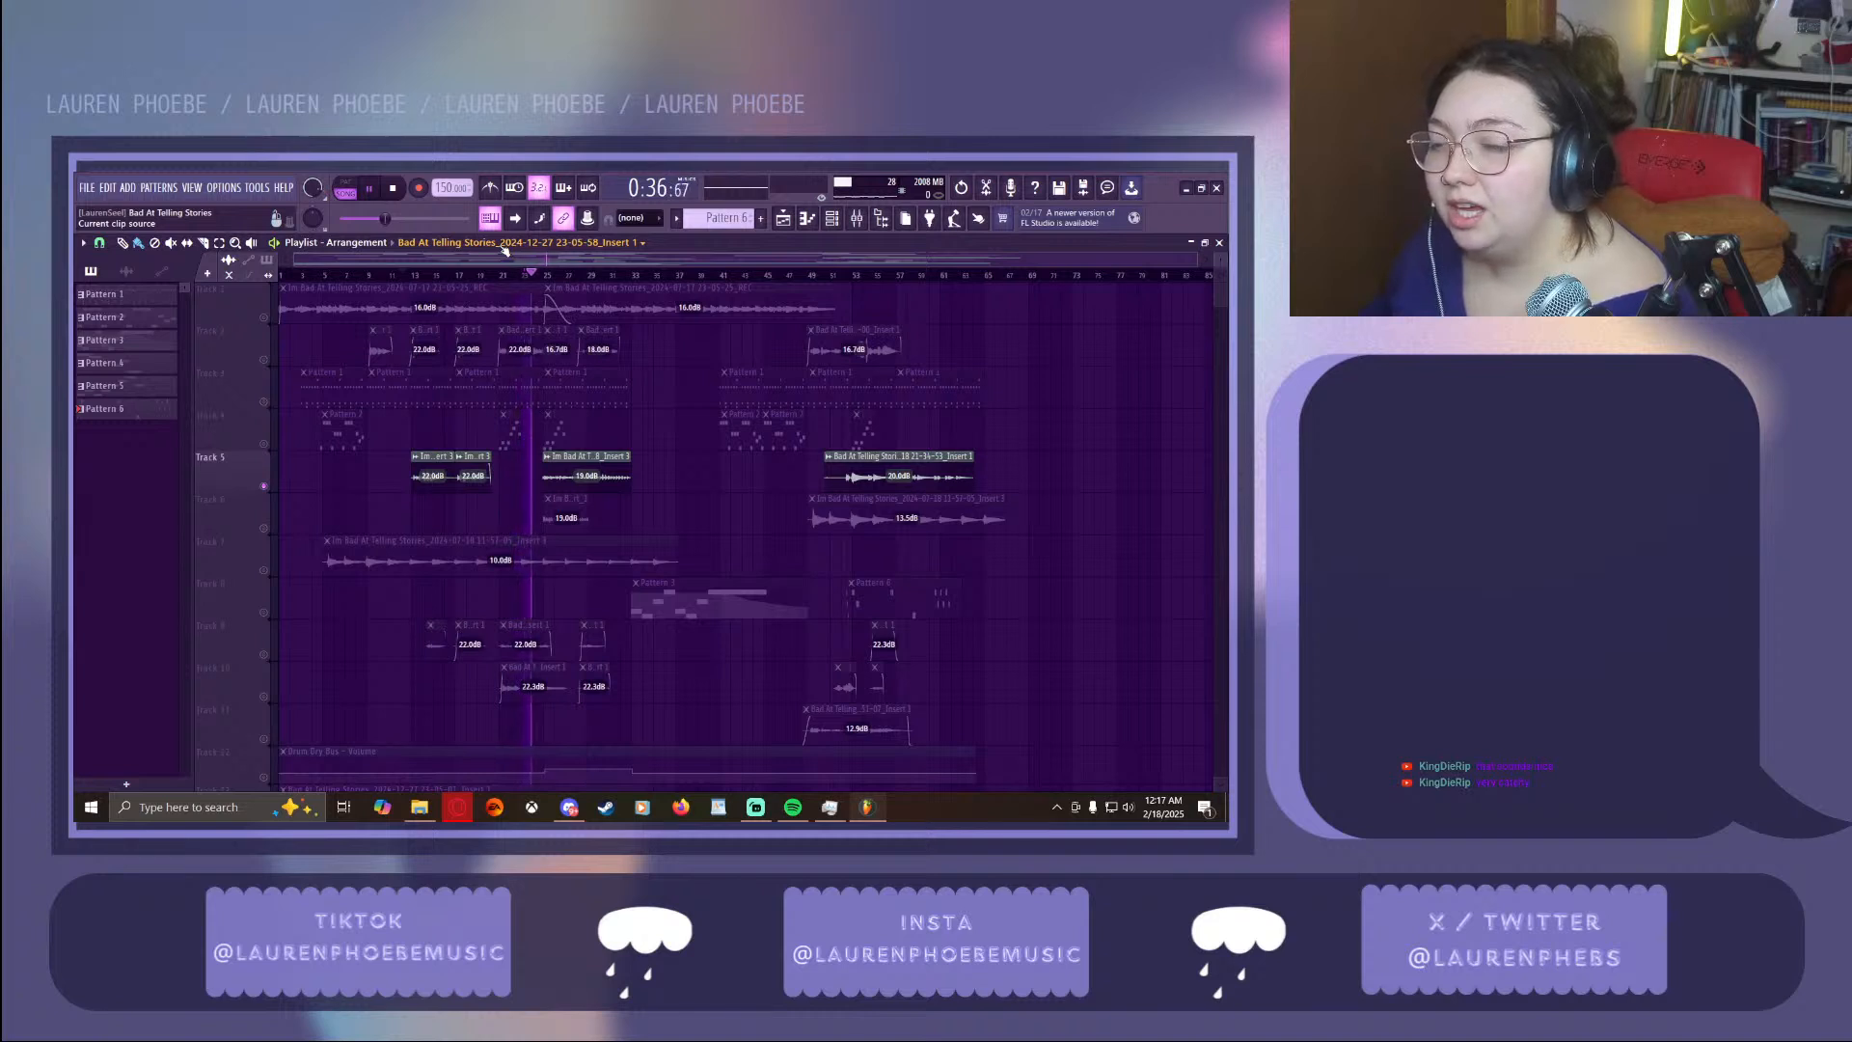
{"action": "left_click", "coordinate": [368, 189]}
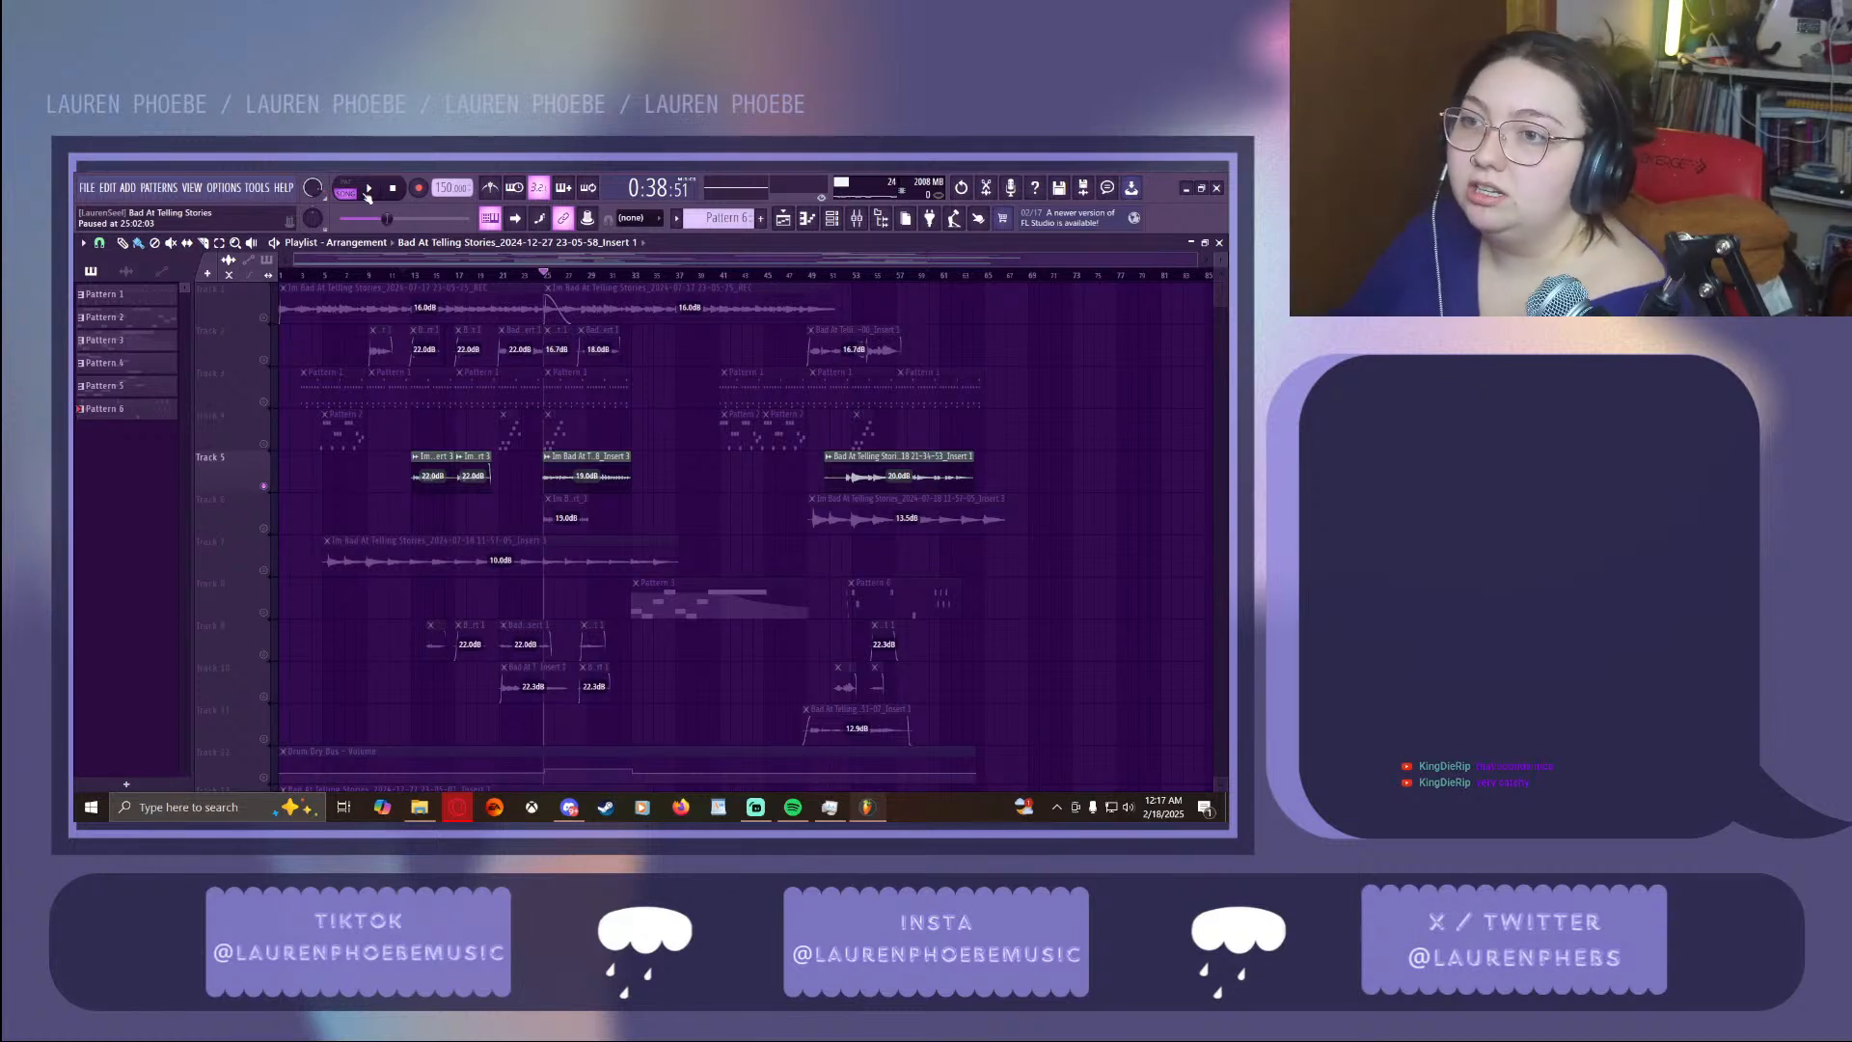
{"action": "left_click", "coordinate": [366, 192]}
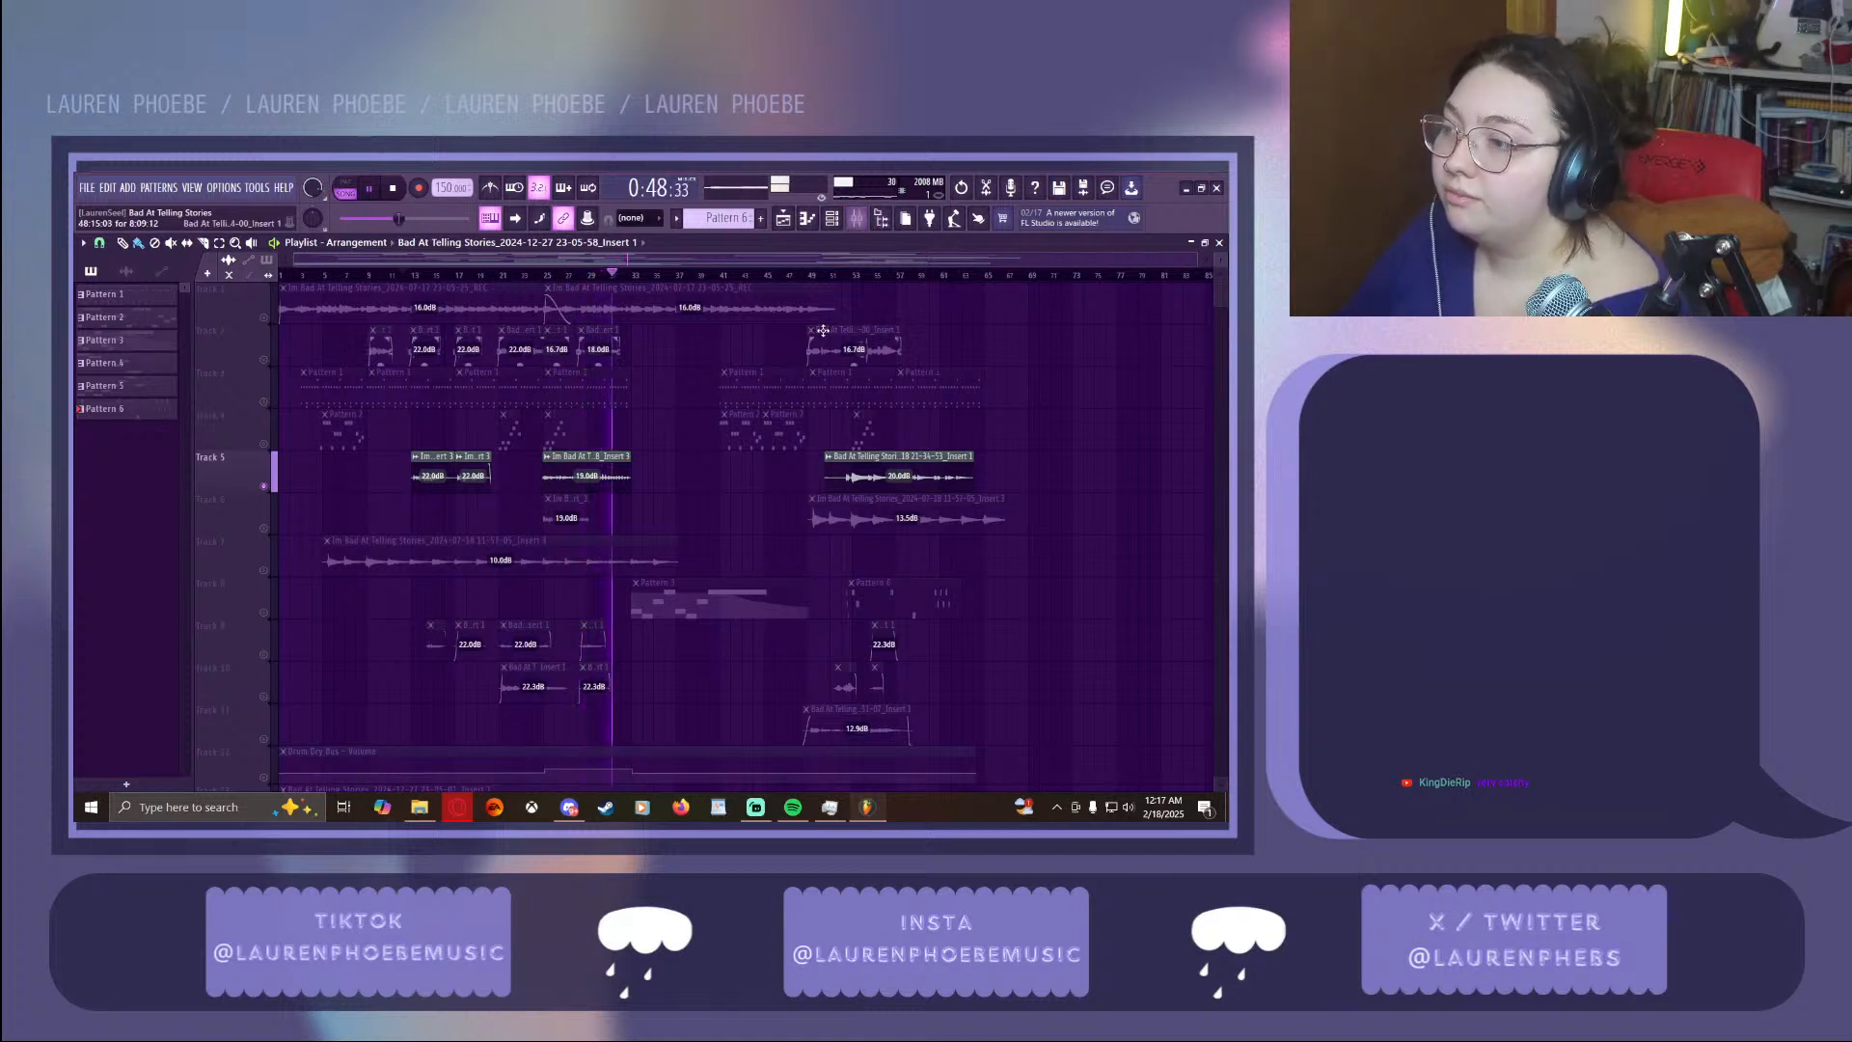
{"action": "left_click", "coordinate": [845, 280]}
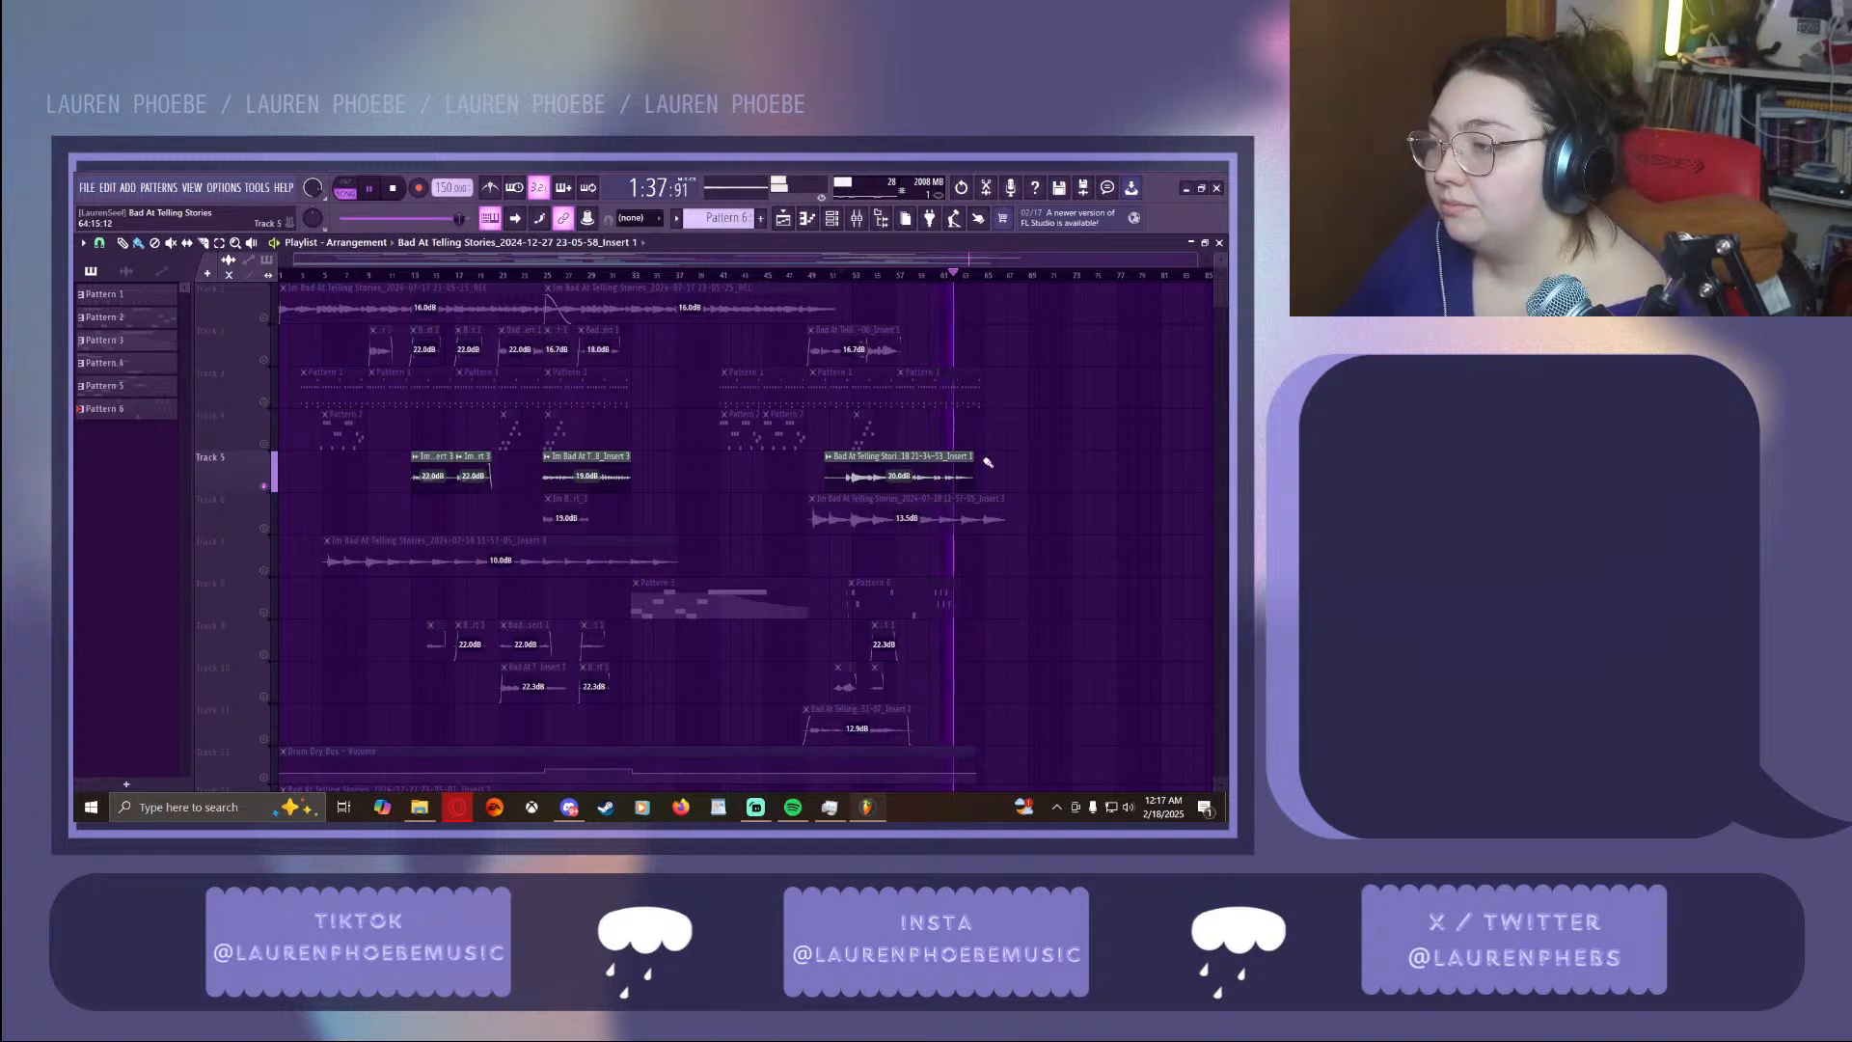
Listen to Track 6's audio clips alone from about bar 25 and again from about bar 48, and mute the track
{"action": "left_click", "coordinate": [542, 274]}
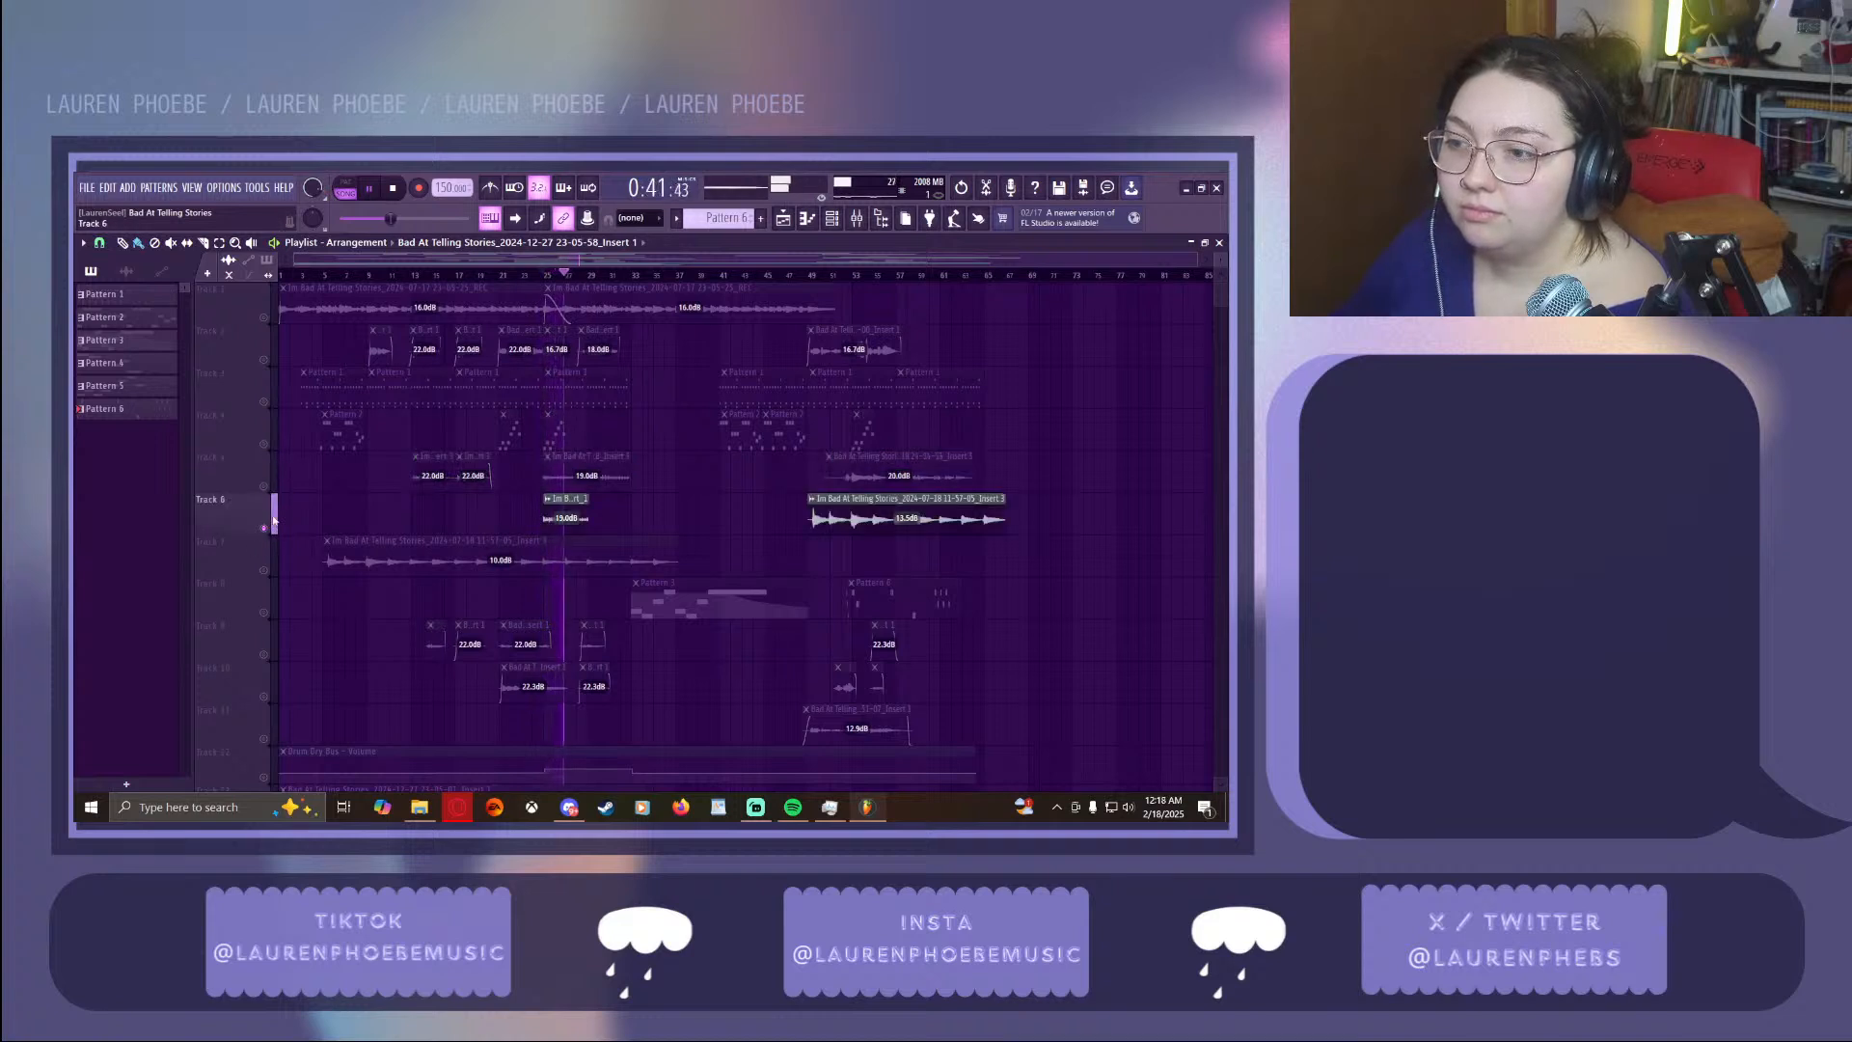
{"action": "left_click", "coordinate": [539, 274]}
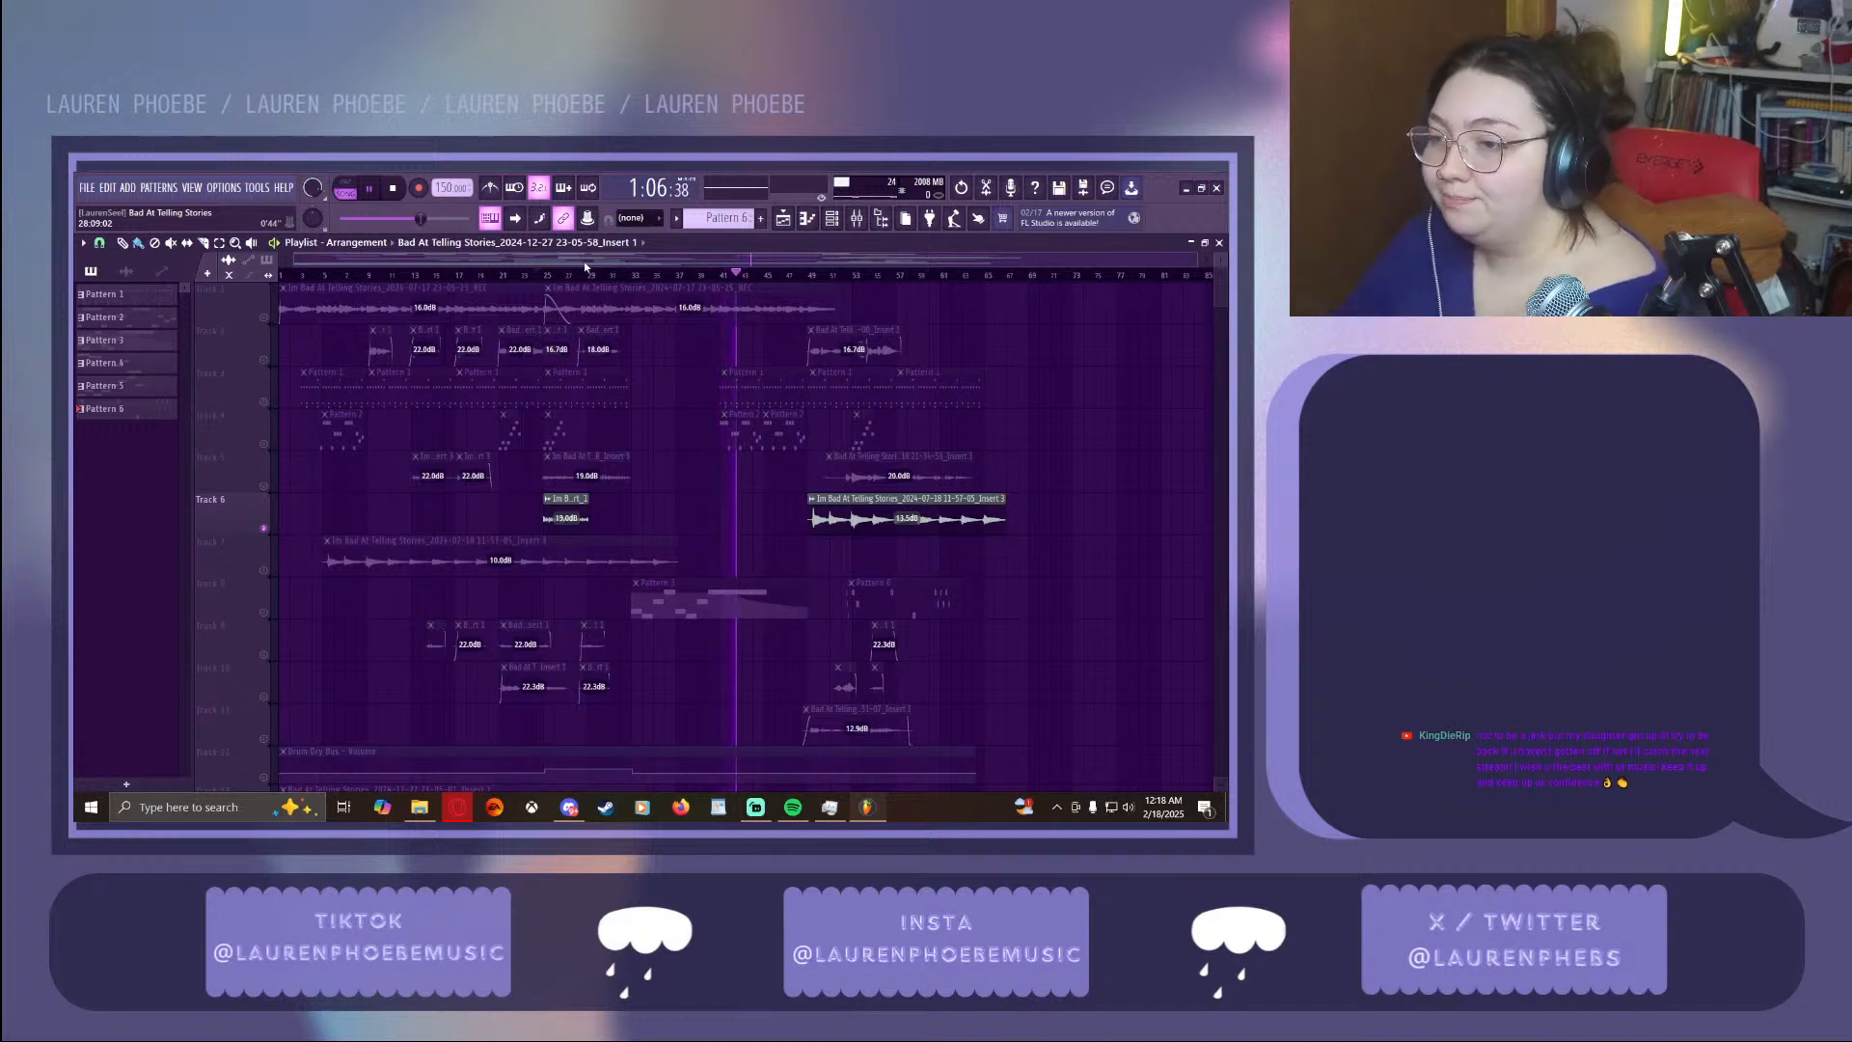
{"action": "left_click", "coordinate": [798, 277]}
{"action": "left_click", "coordinate": [815, 287]}
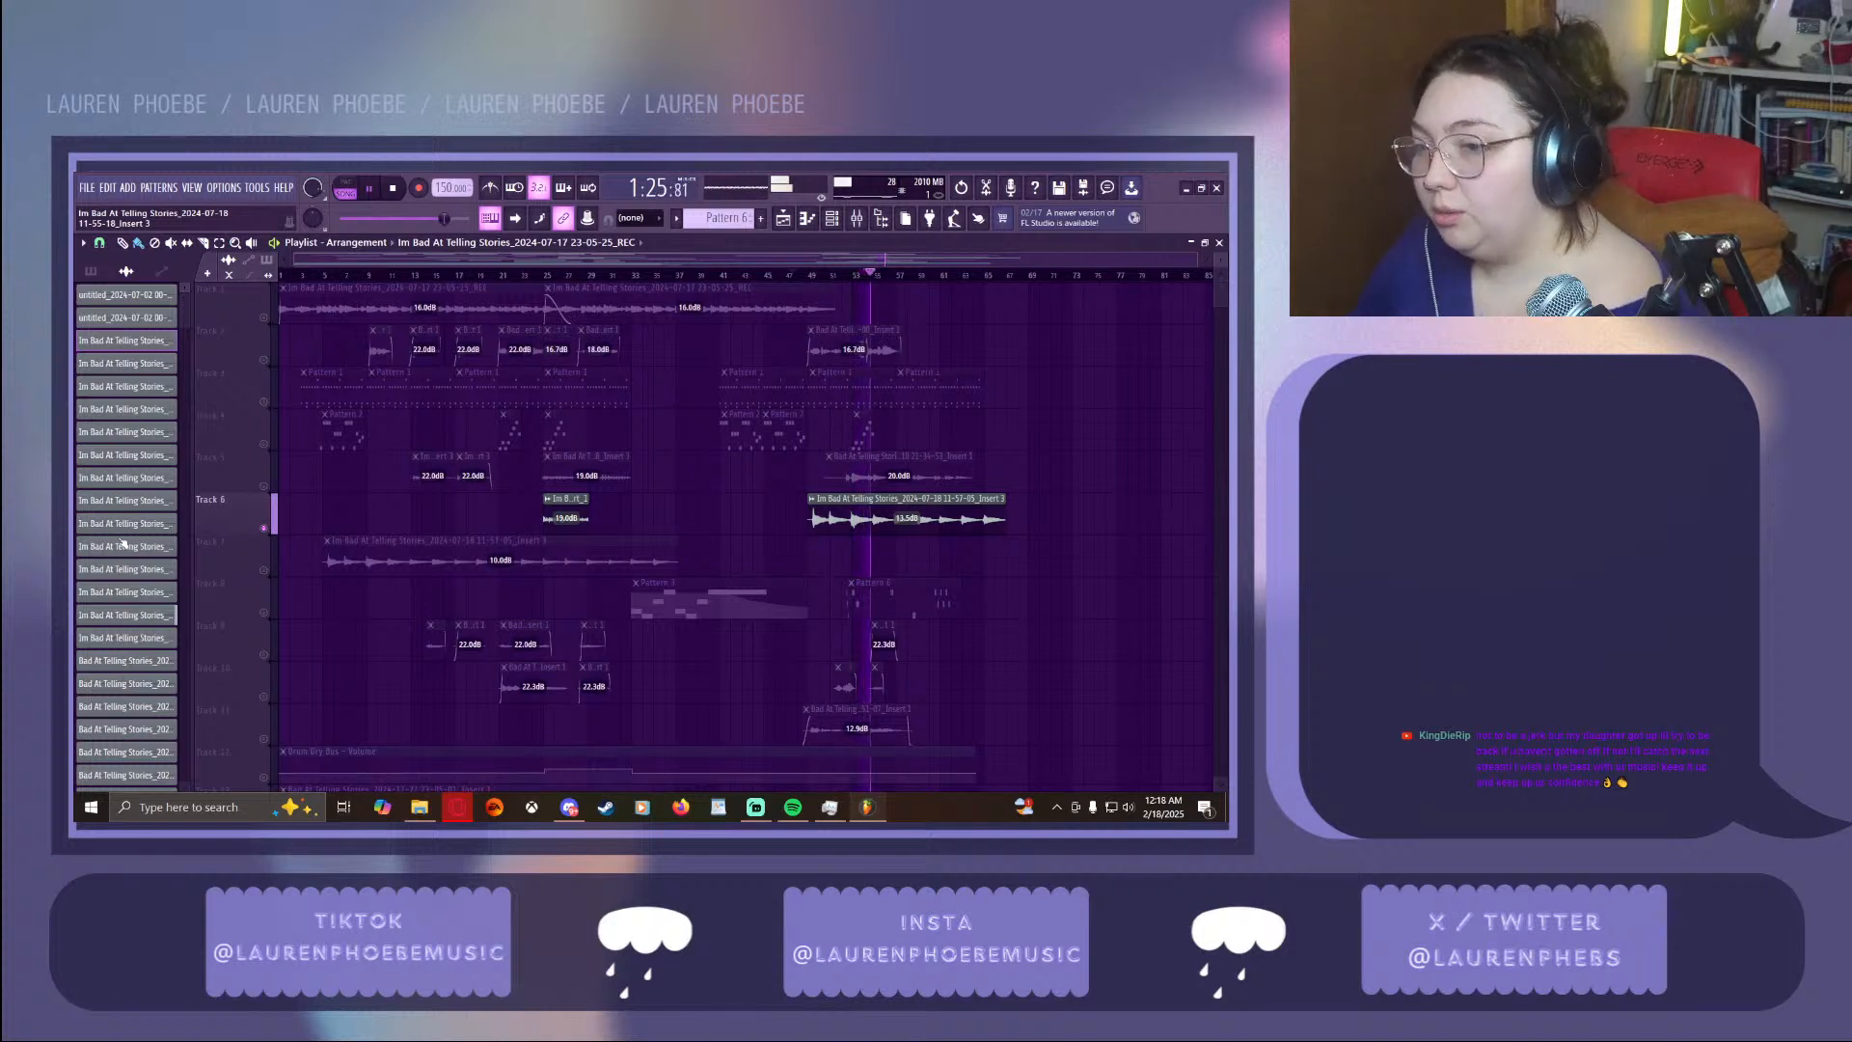
{"action": "left_click", "coordinate": [263, 530]}
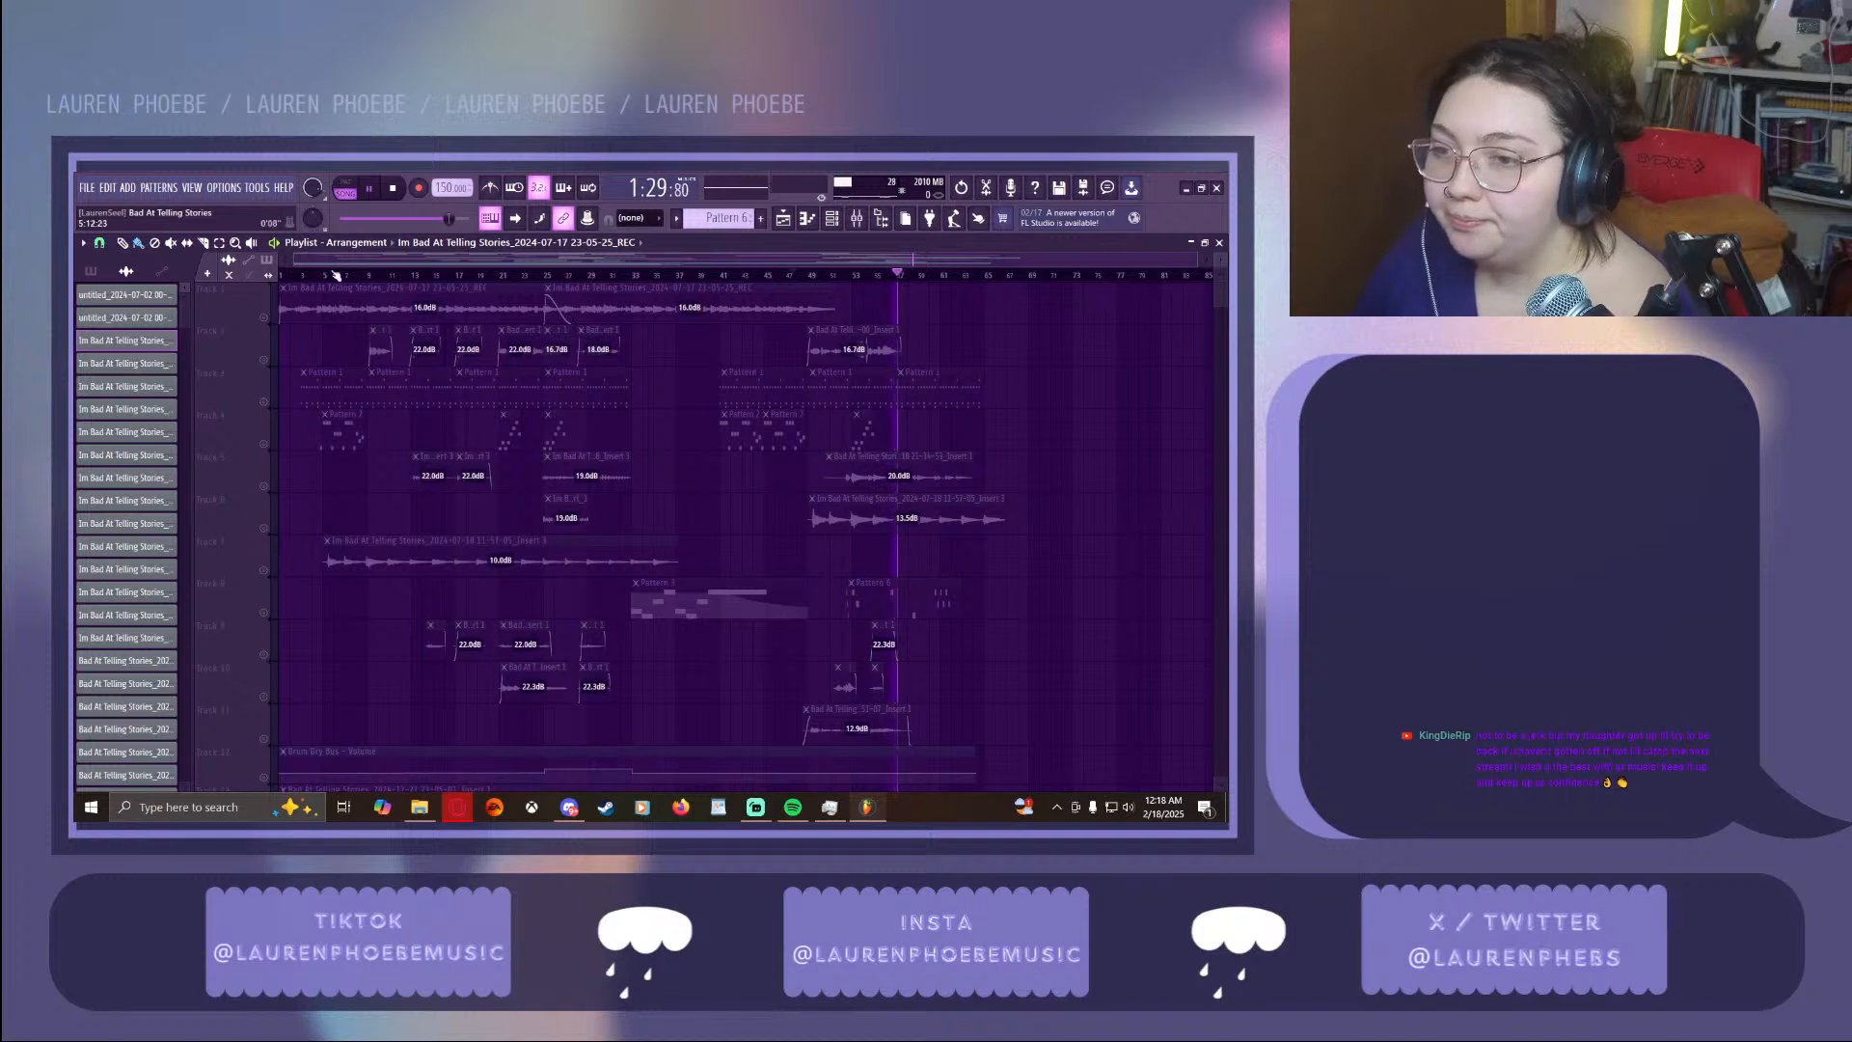
Unmute Track 7, listen to its long audio clip alone from about bar 6, and mute the track again
{"action": "left_click", "coordinate": [335, 275]}
{"action": "left_click", "coordinate": [265, 570]}
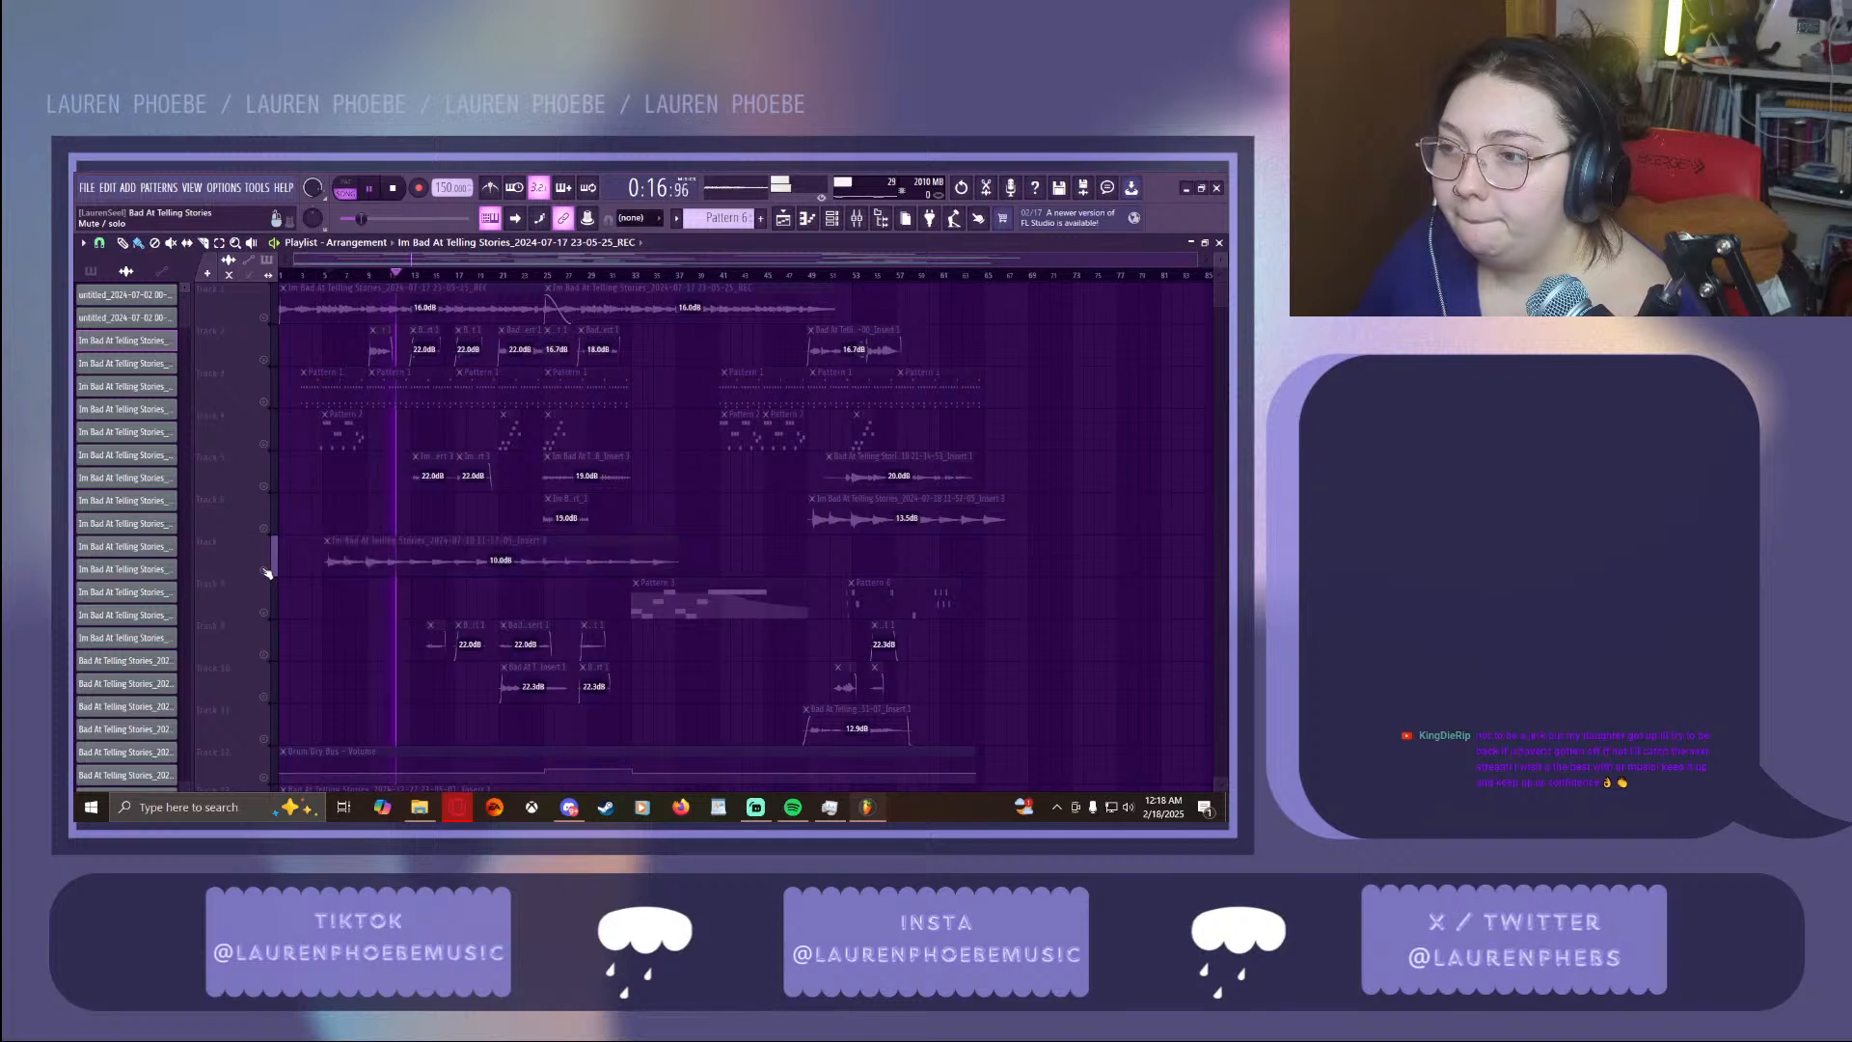
{"action": "left_click", "coordinate": [267, 572]}
Unmute Track 8 and listen to its Pattern 3 clip from about bar 31 and its Pattern 6 clip from about bar 51
{"action": "left_click", "coordinate": [608, 277]}
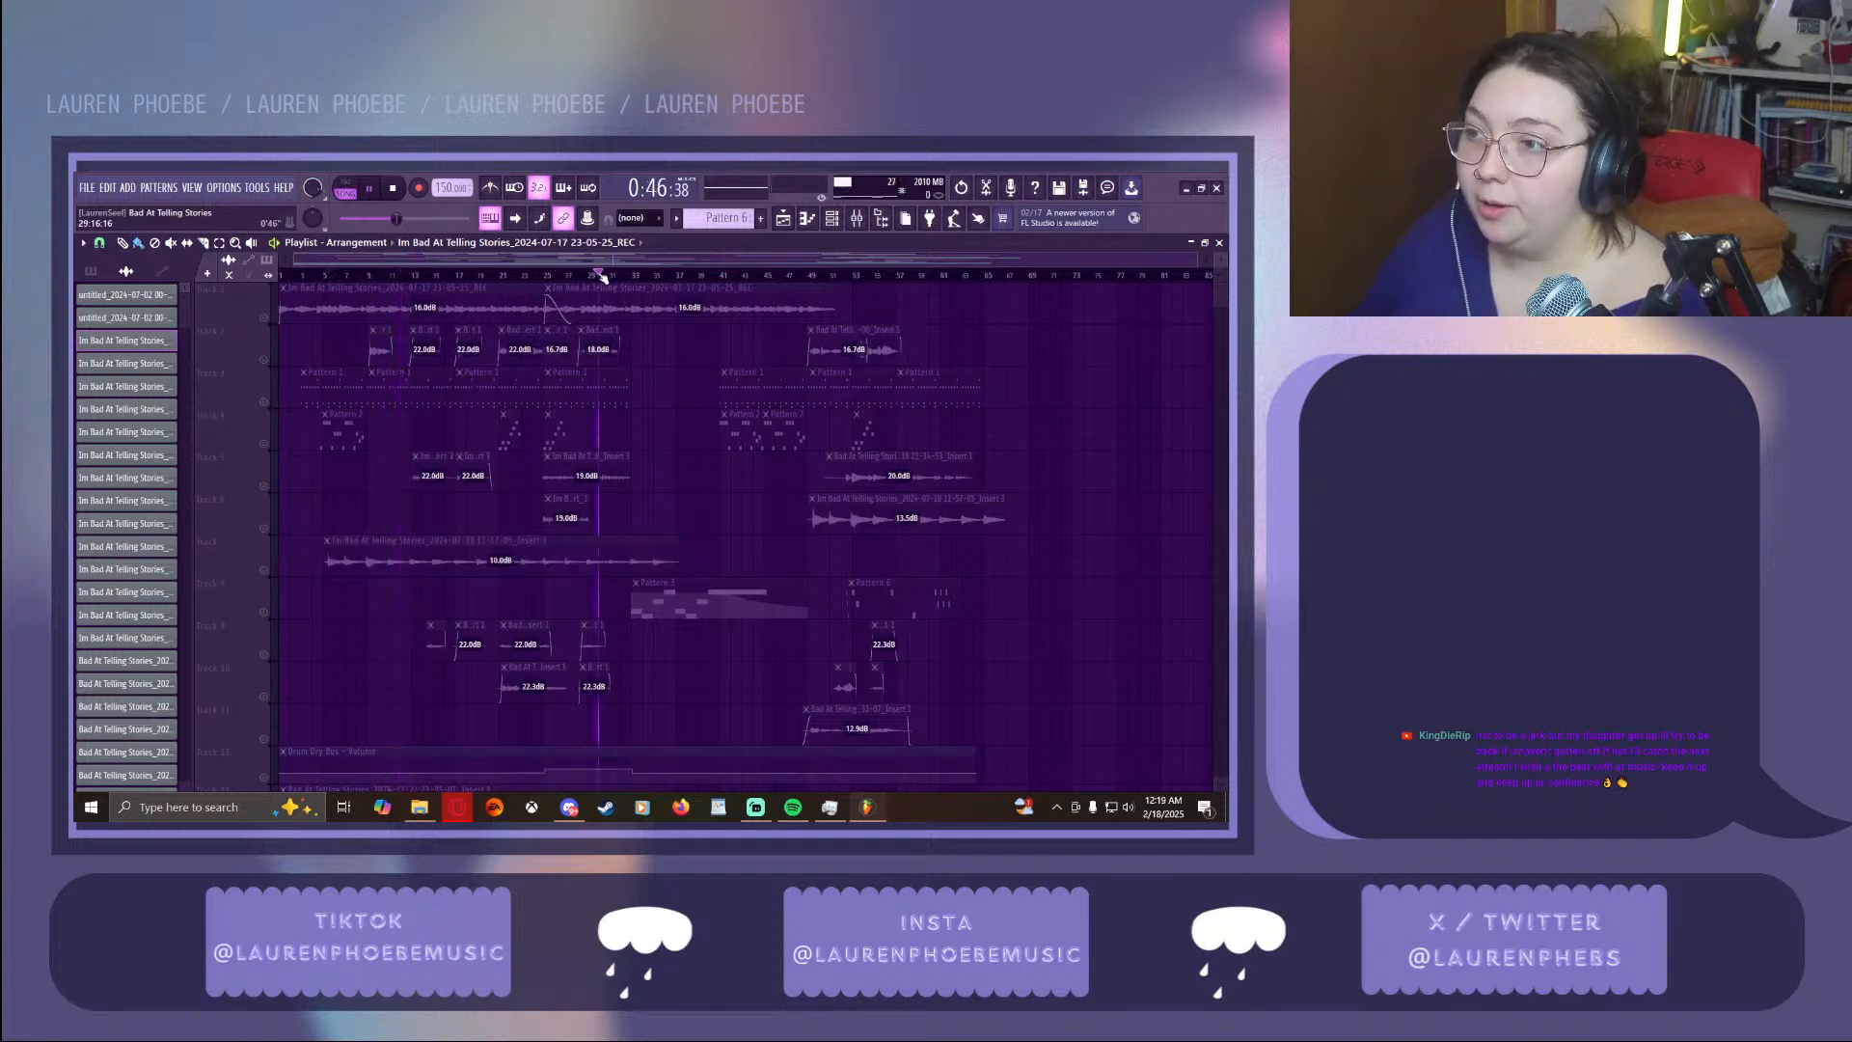
{"action": "left_click", "coordinate": [268, 614]}
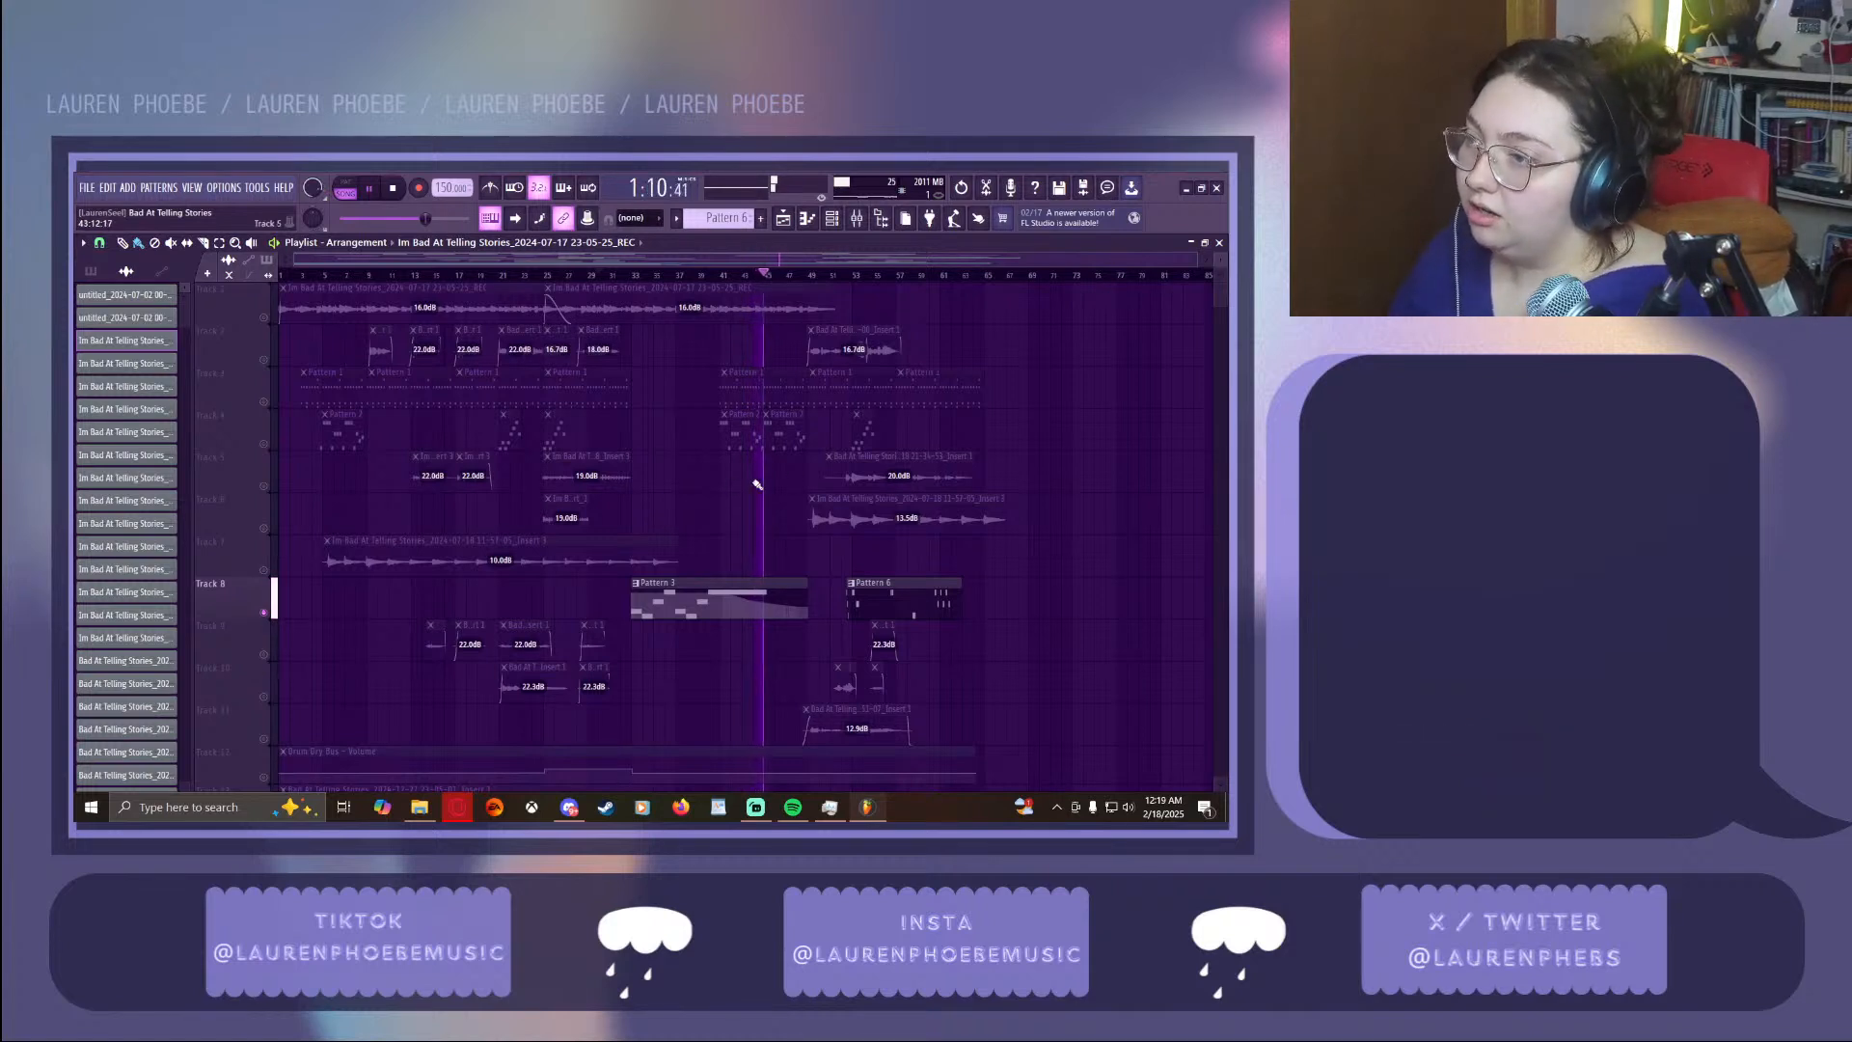
{"action": "left_click", "coordinate": [818, 276]}
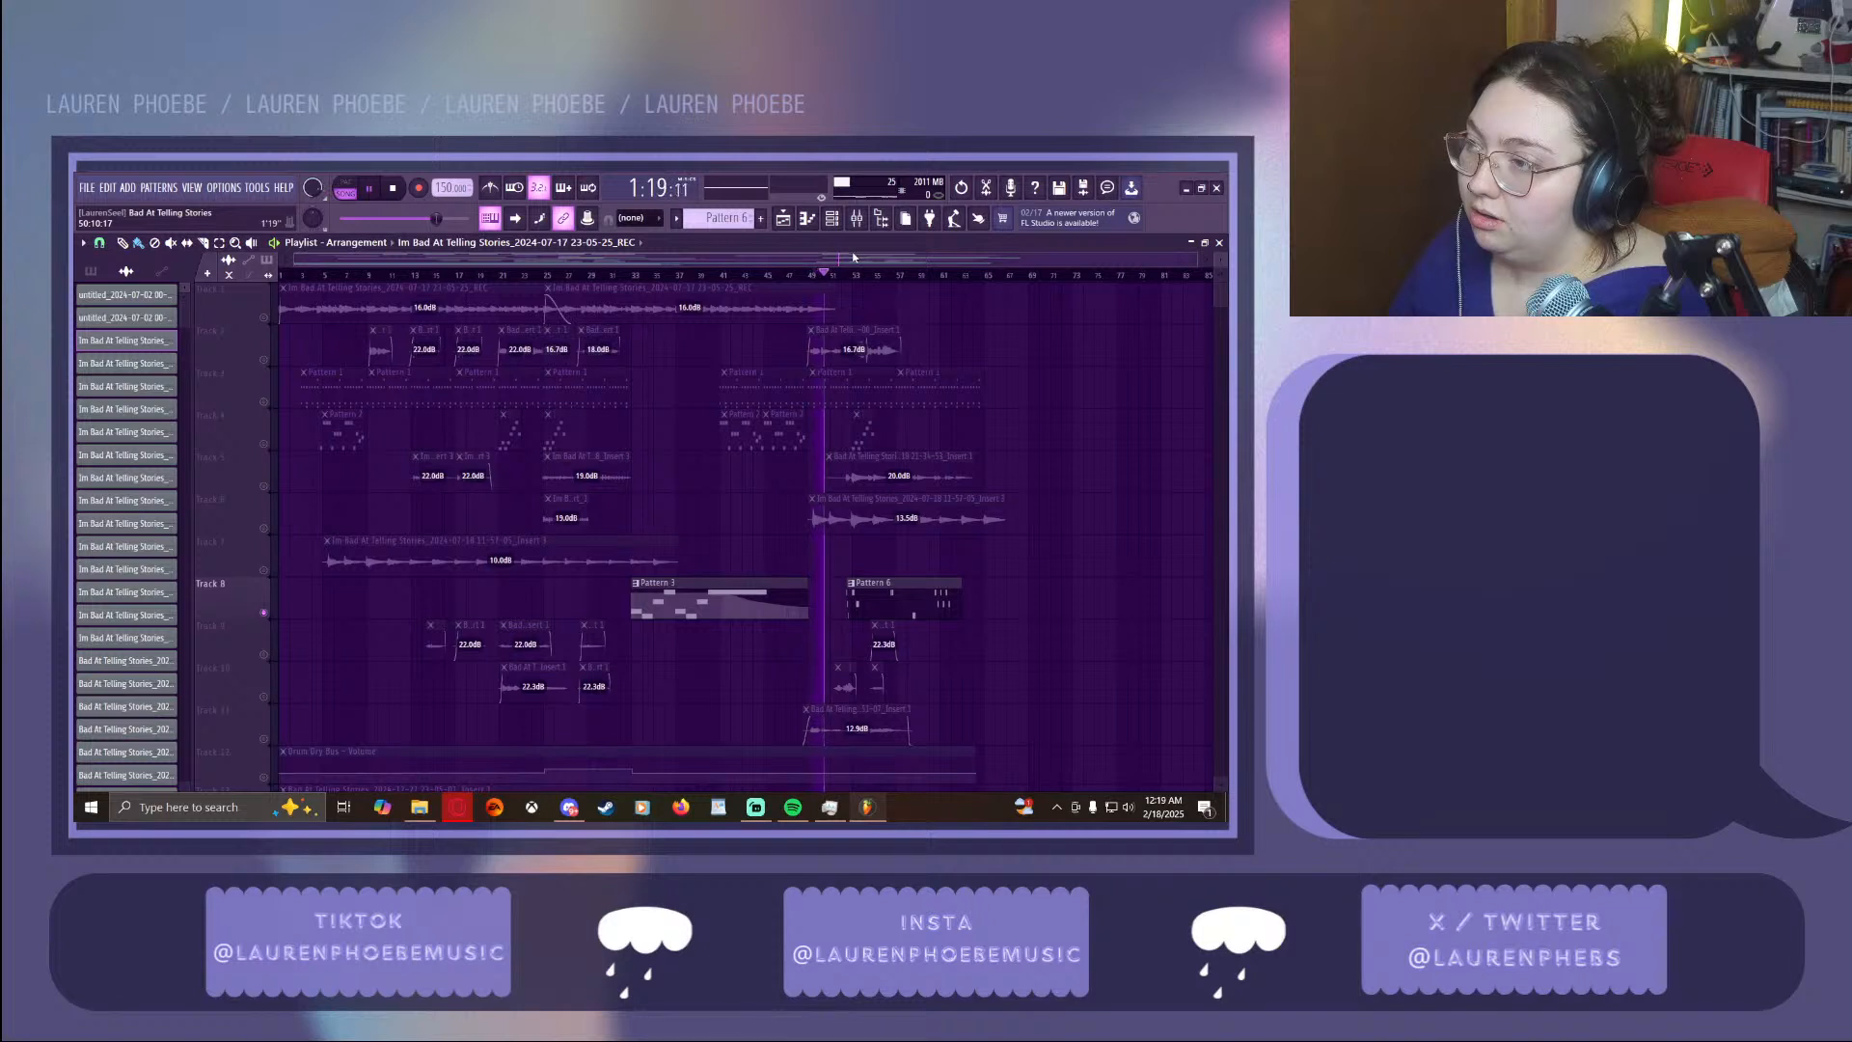
{"action": "left_click", "coordinate": [846, 277]}
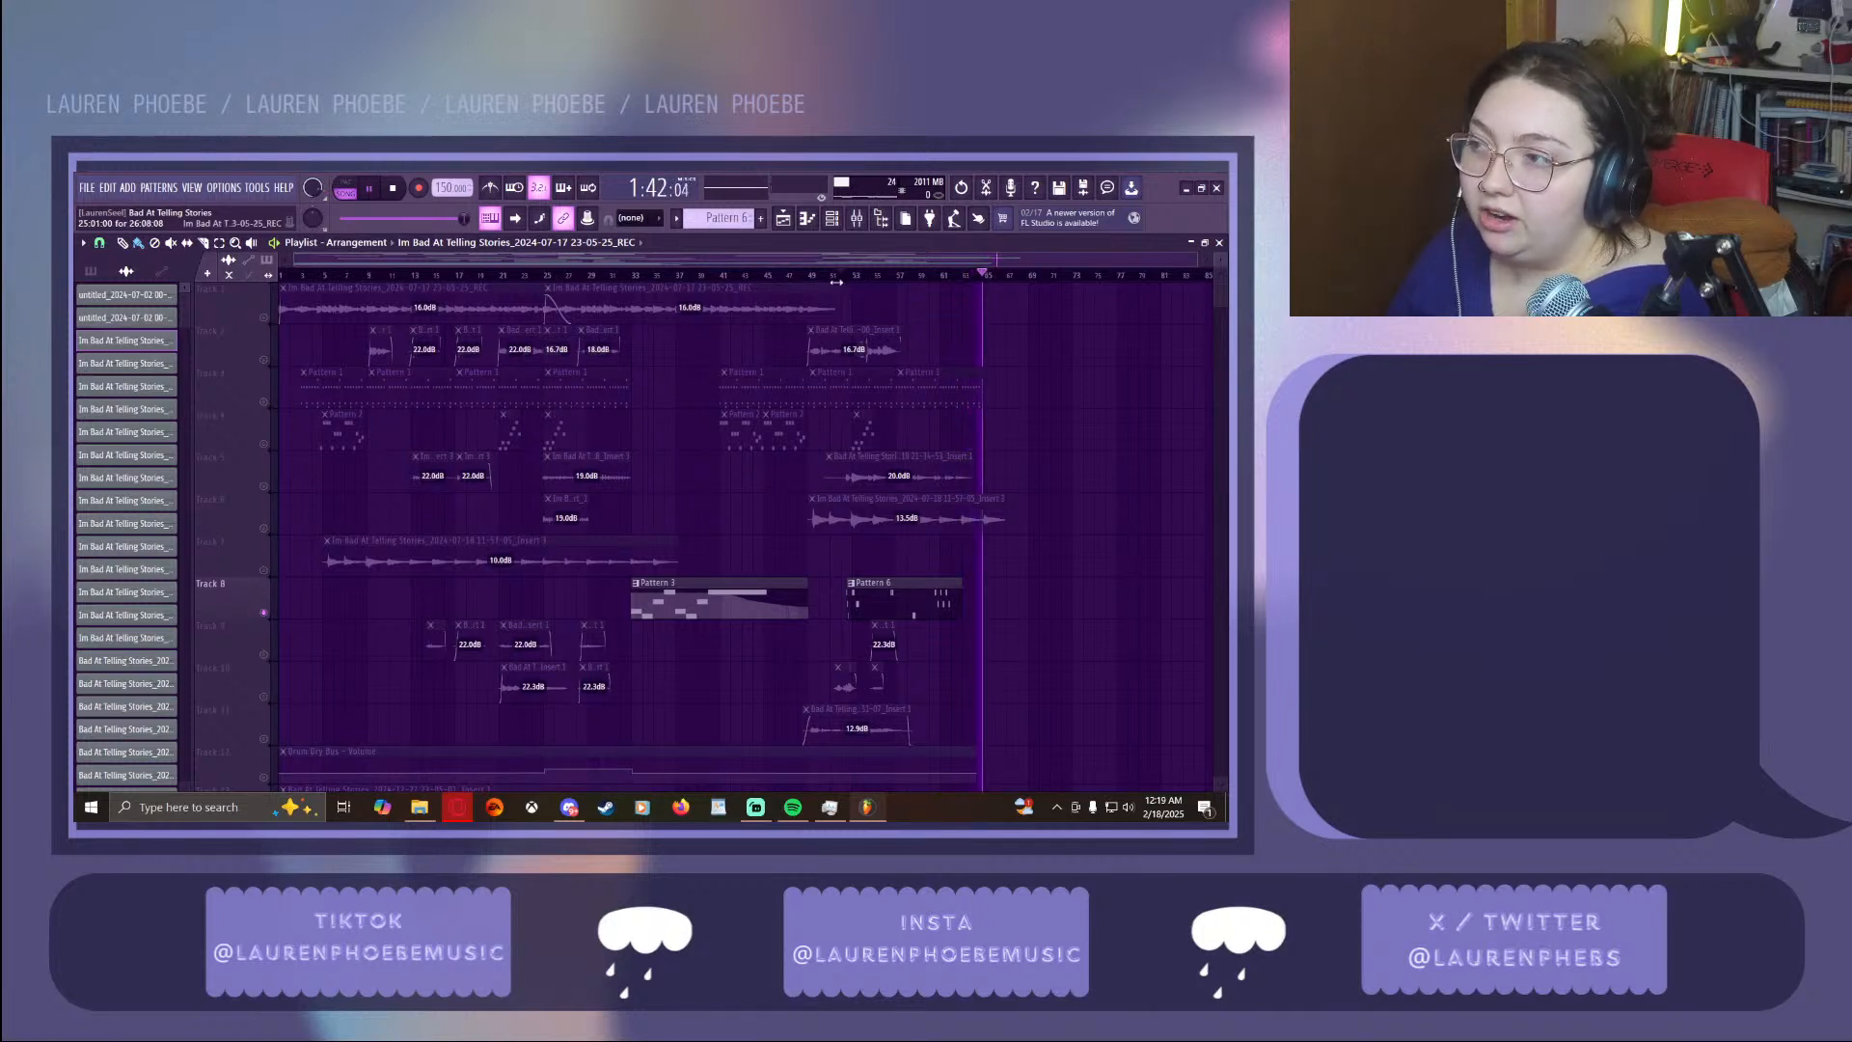
{"action": "left_click", "coordinate": [835, 283]}
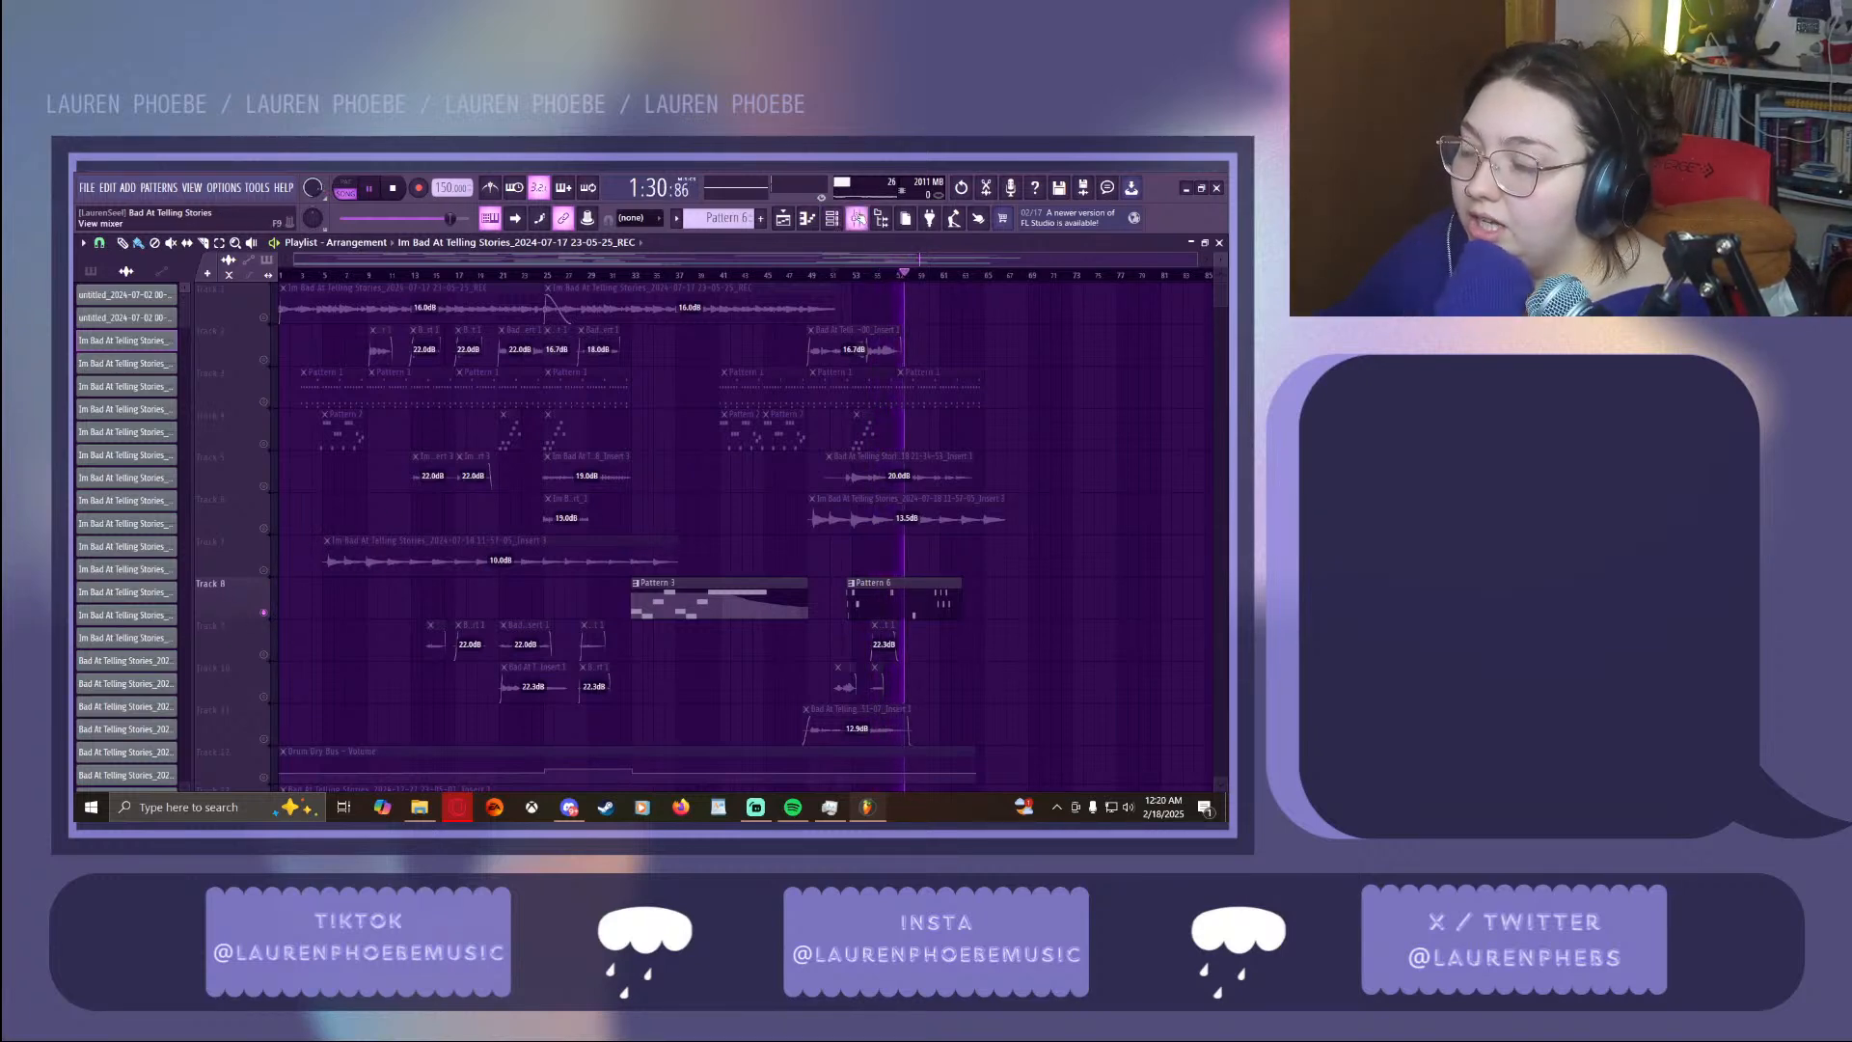
Check the Piano track's effect slots in the mixer, and return to the playlist
{"action": "left_click", "coordinate": [856, 218]}
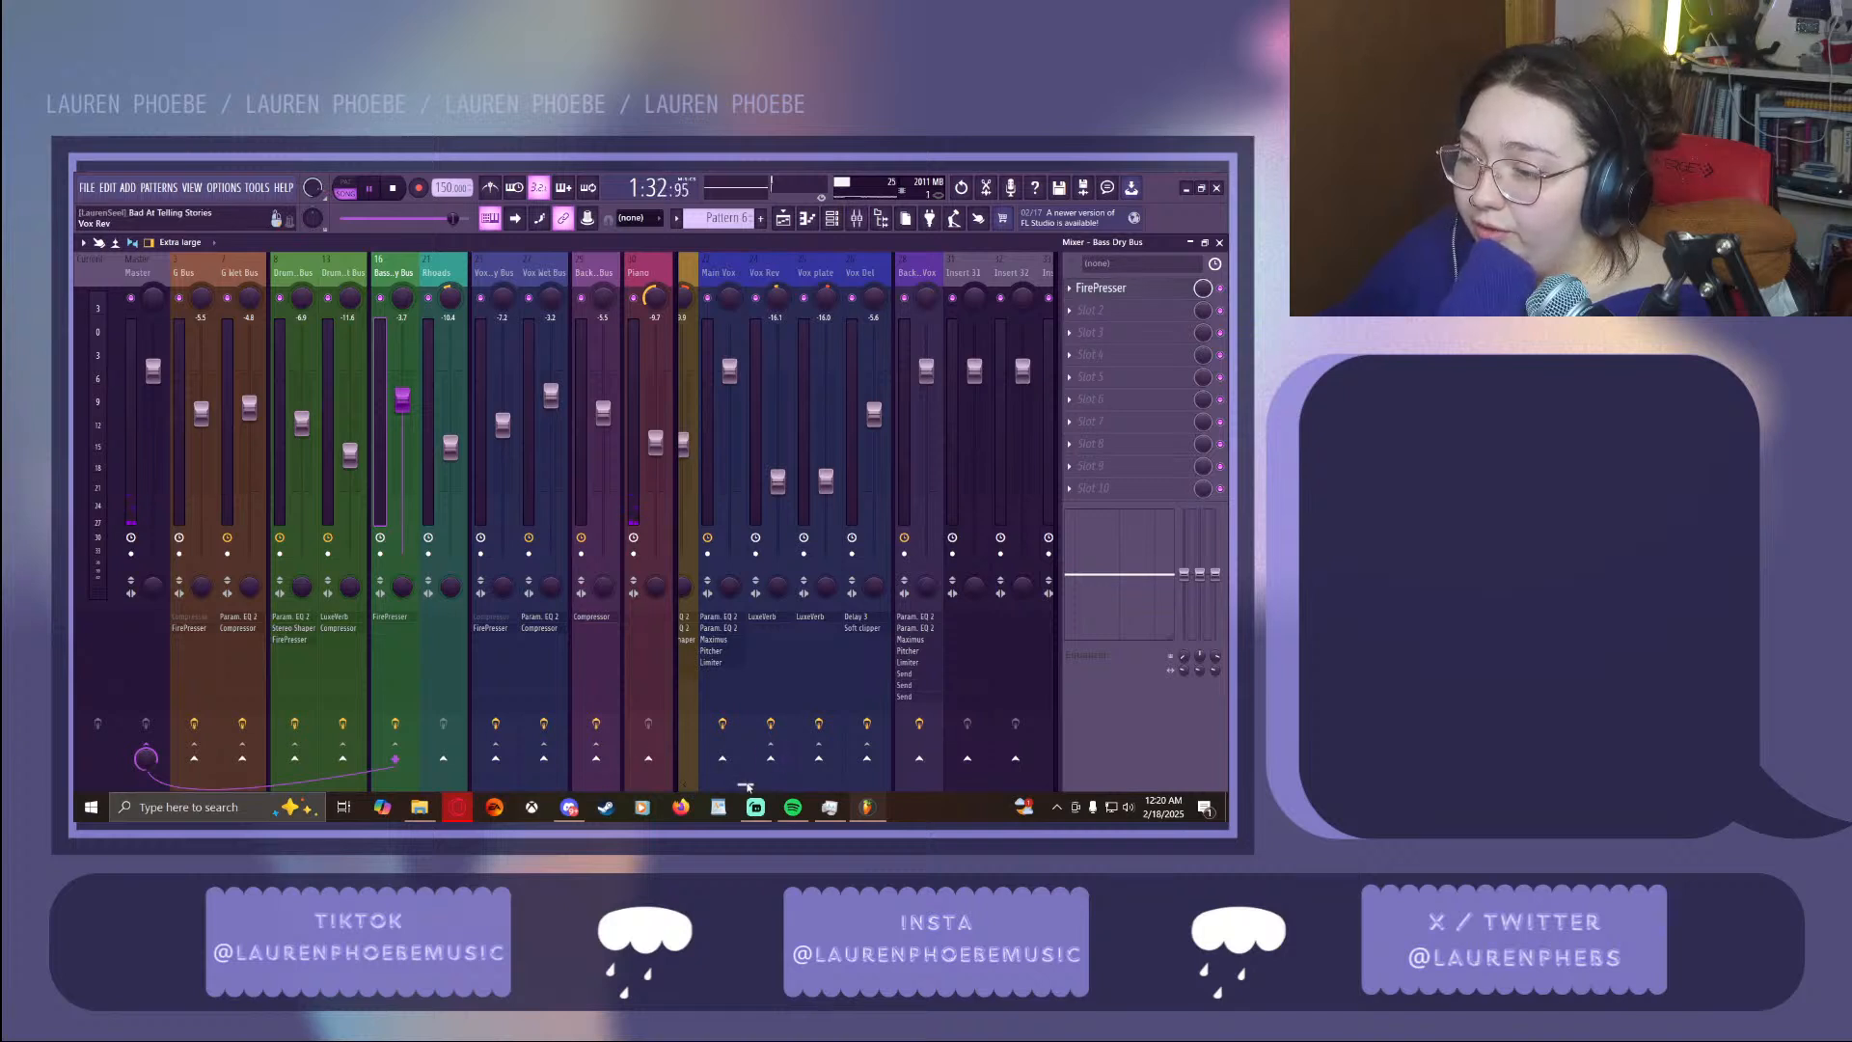
{"action": "scroll", "coordinate": [748, 787], "scroll_direction": "left", "scroll_amount": 5}
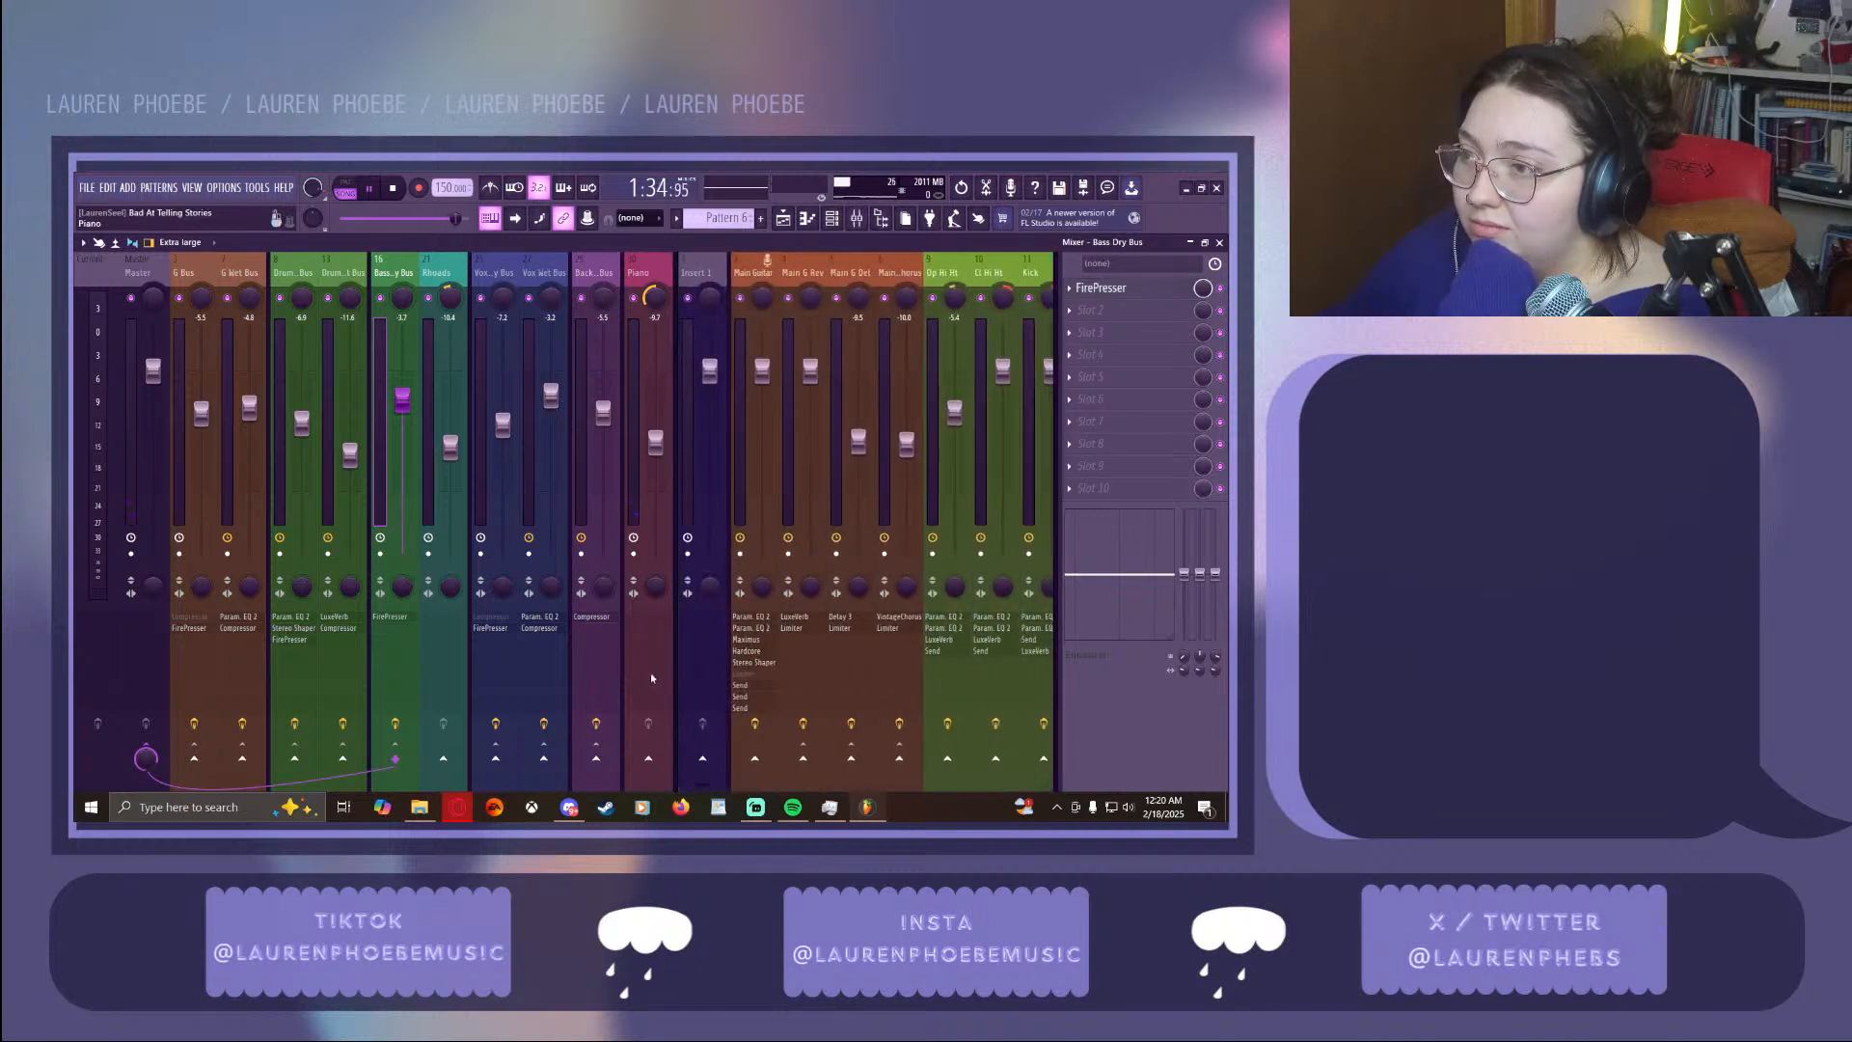
{"action": "left_click", "coordinate": [650, 673]}
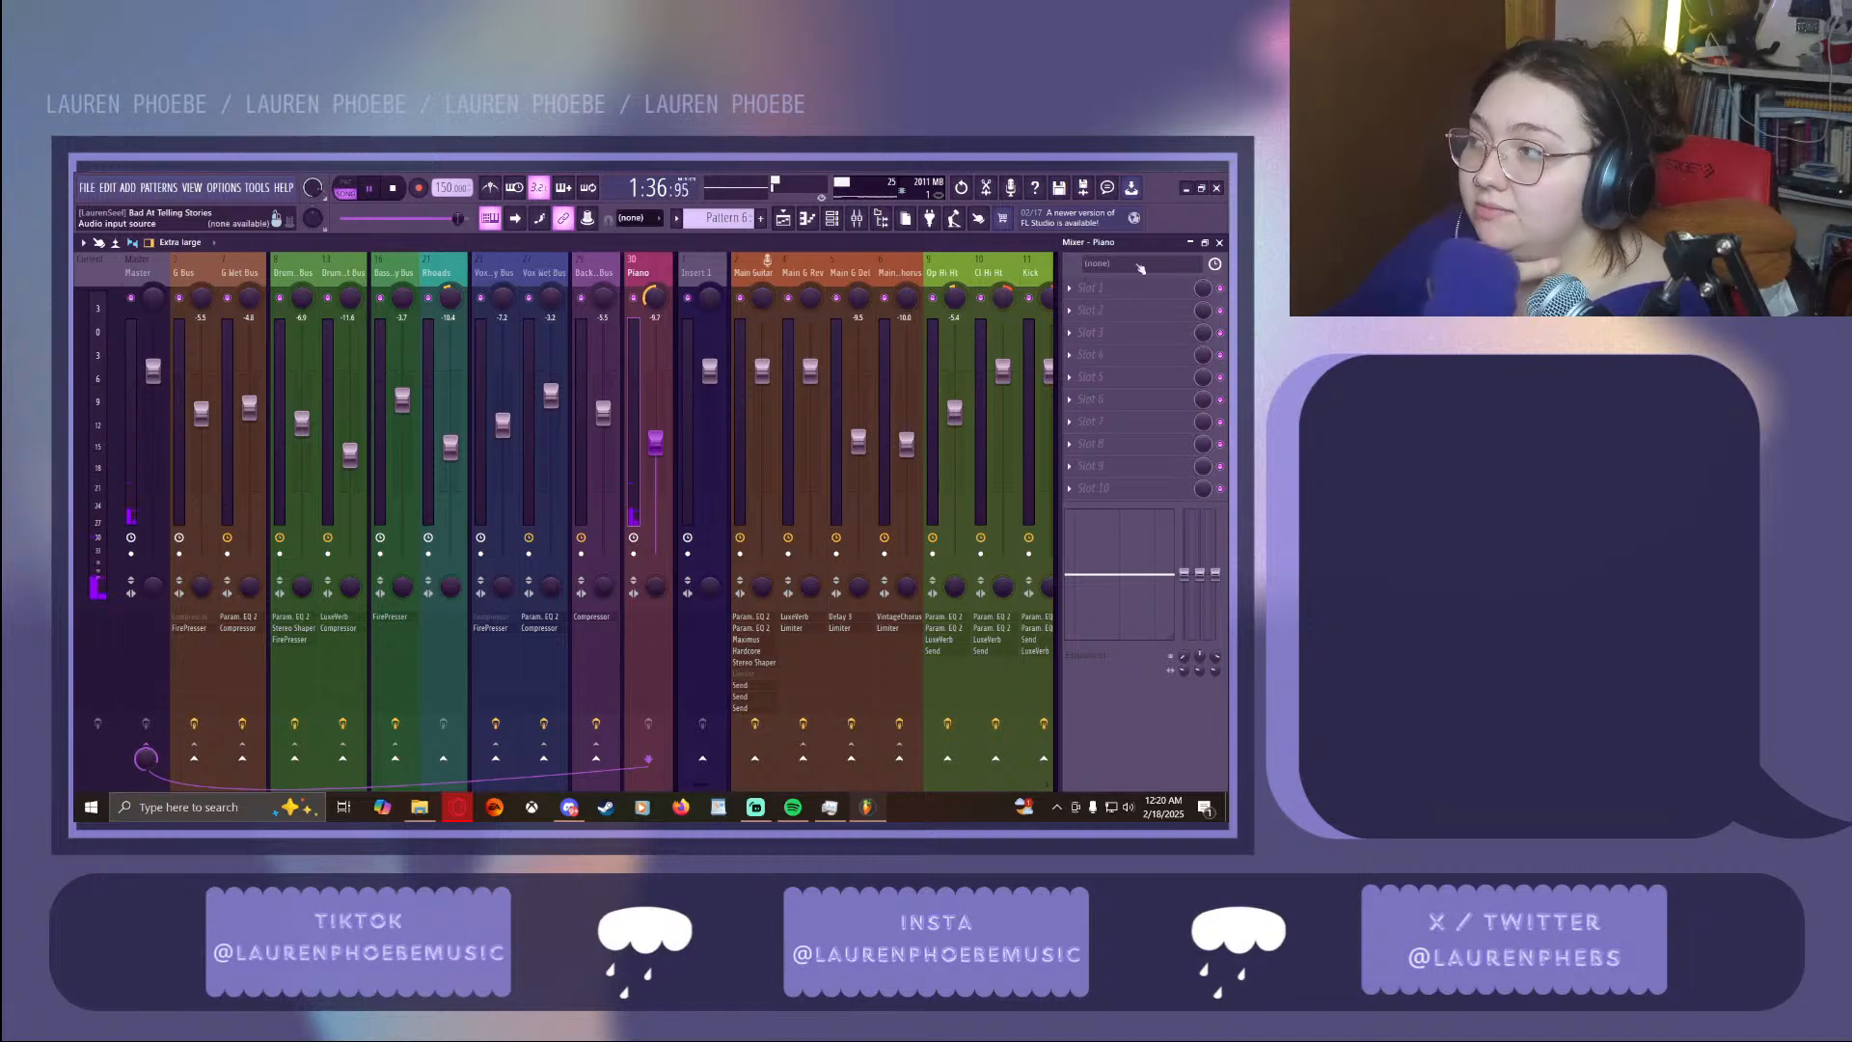
{"action": "left_click", "coordinate": [1190, 243]}
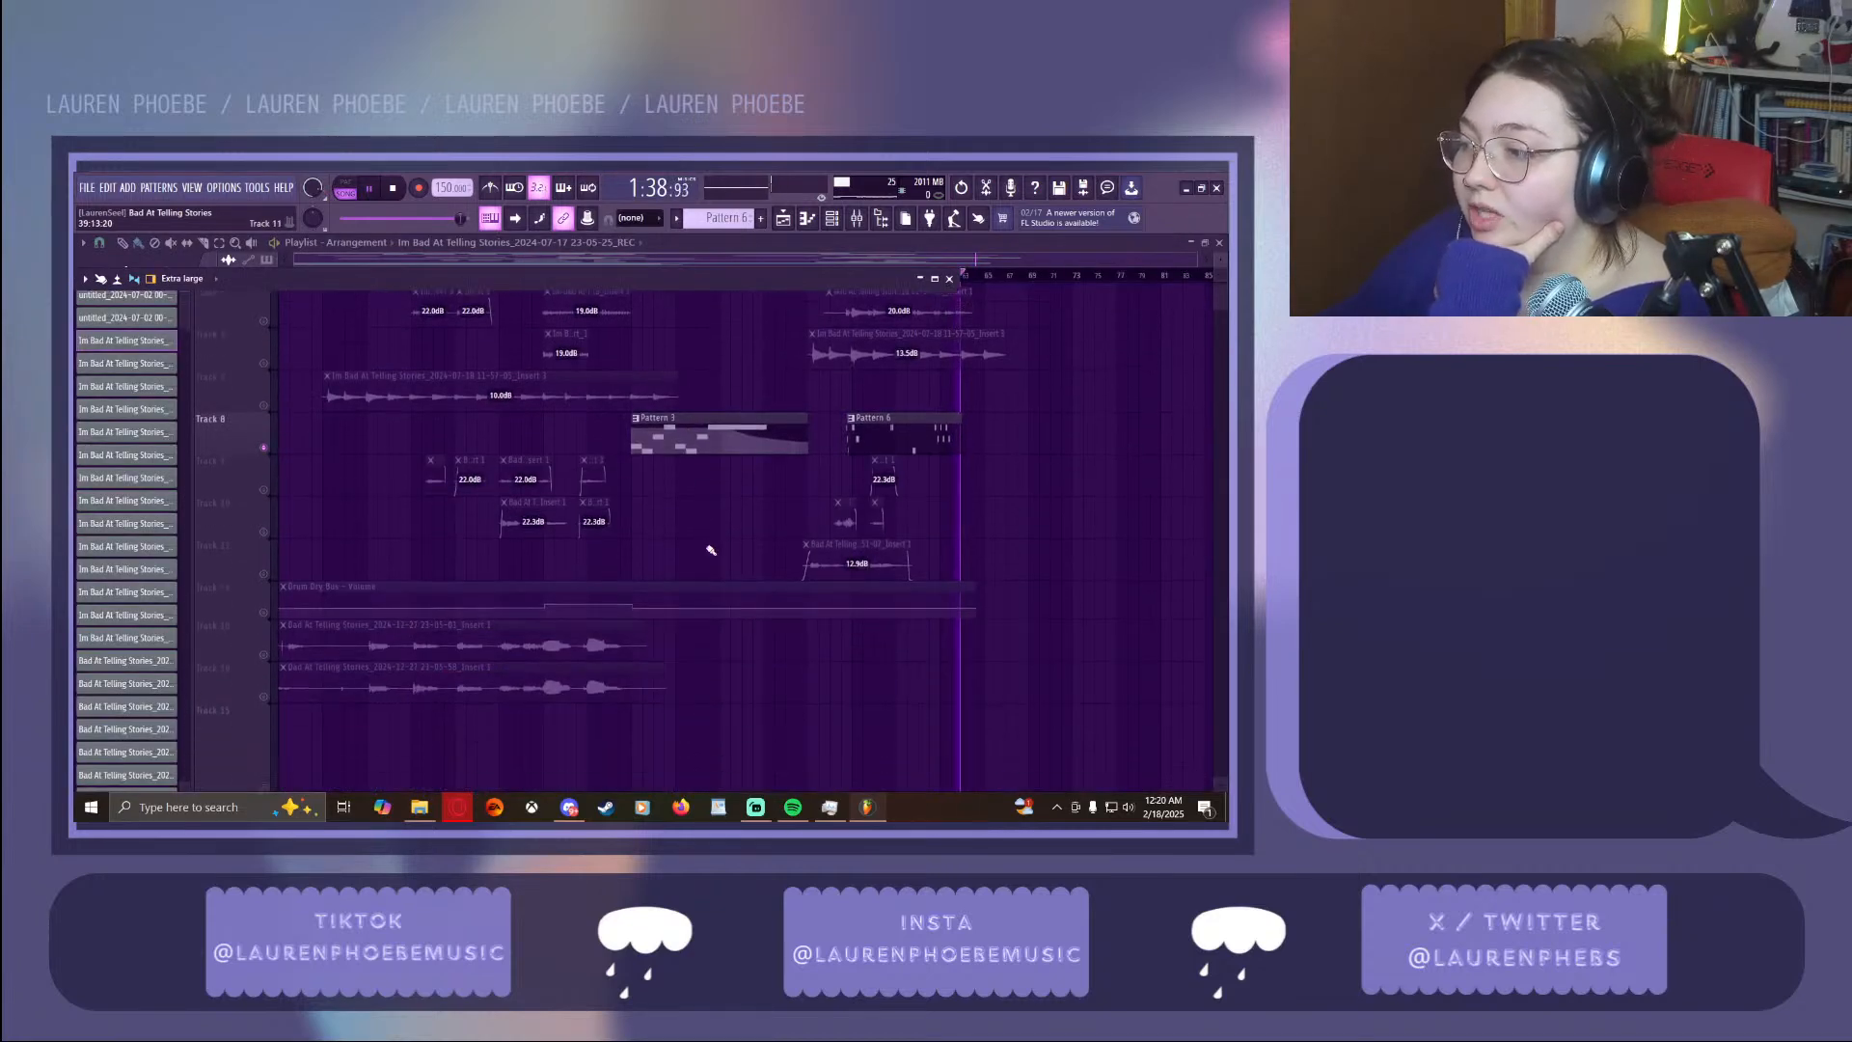
Start playback from about bar 14 and unmute Tracks 9 and 10 to hear their audio clips
{"action": "left_click", "coordinate": [425, 276]}
{"action": "left_click", "coordinate": [263, 485]}
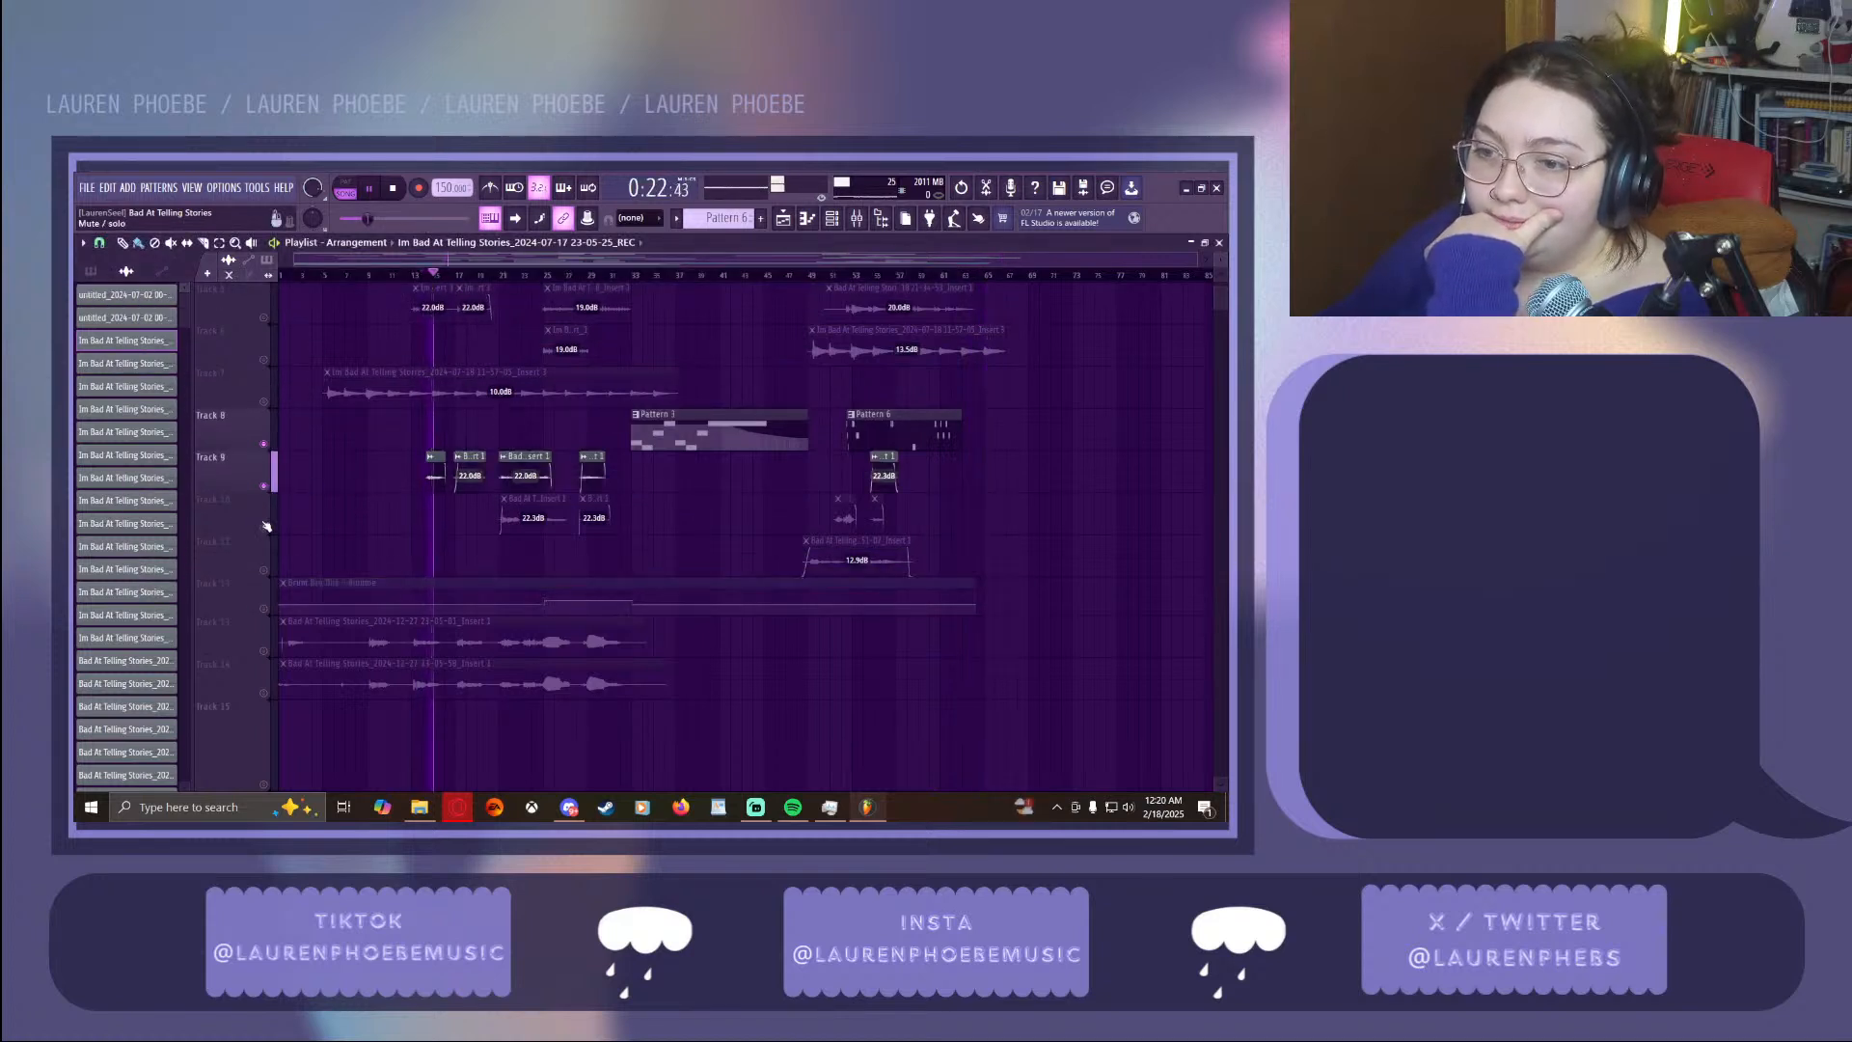
{"action": "left_click", "coordinate": [264, 528]}
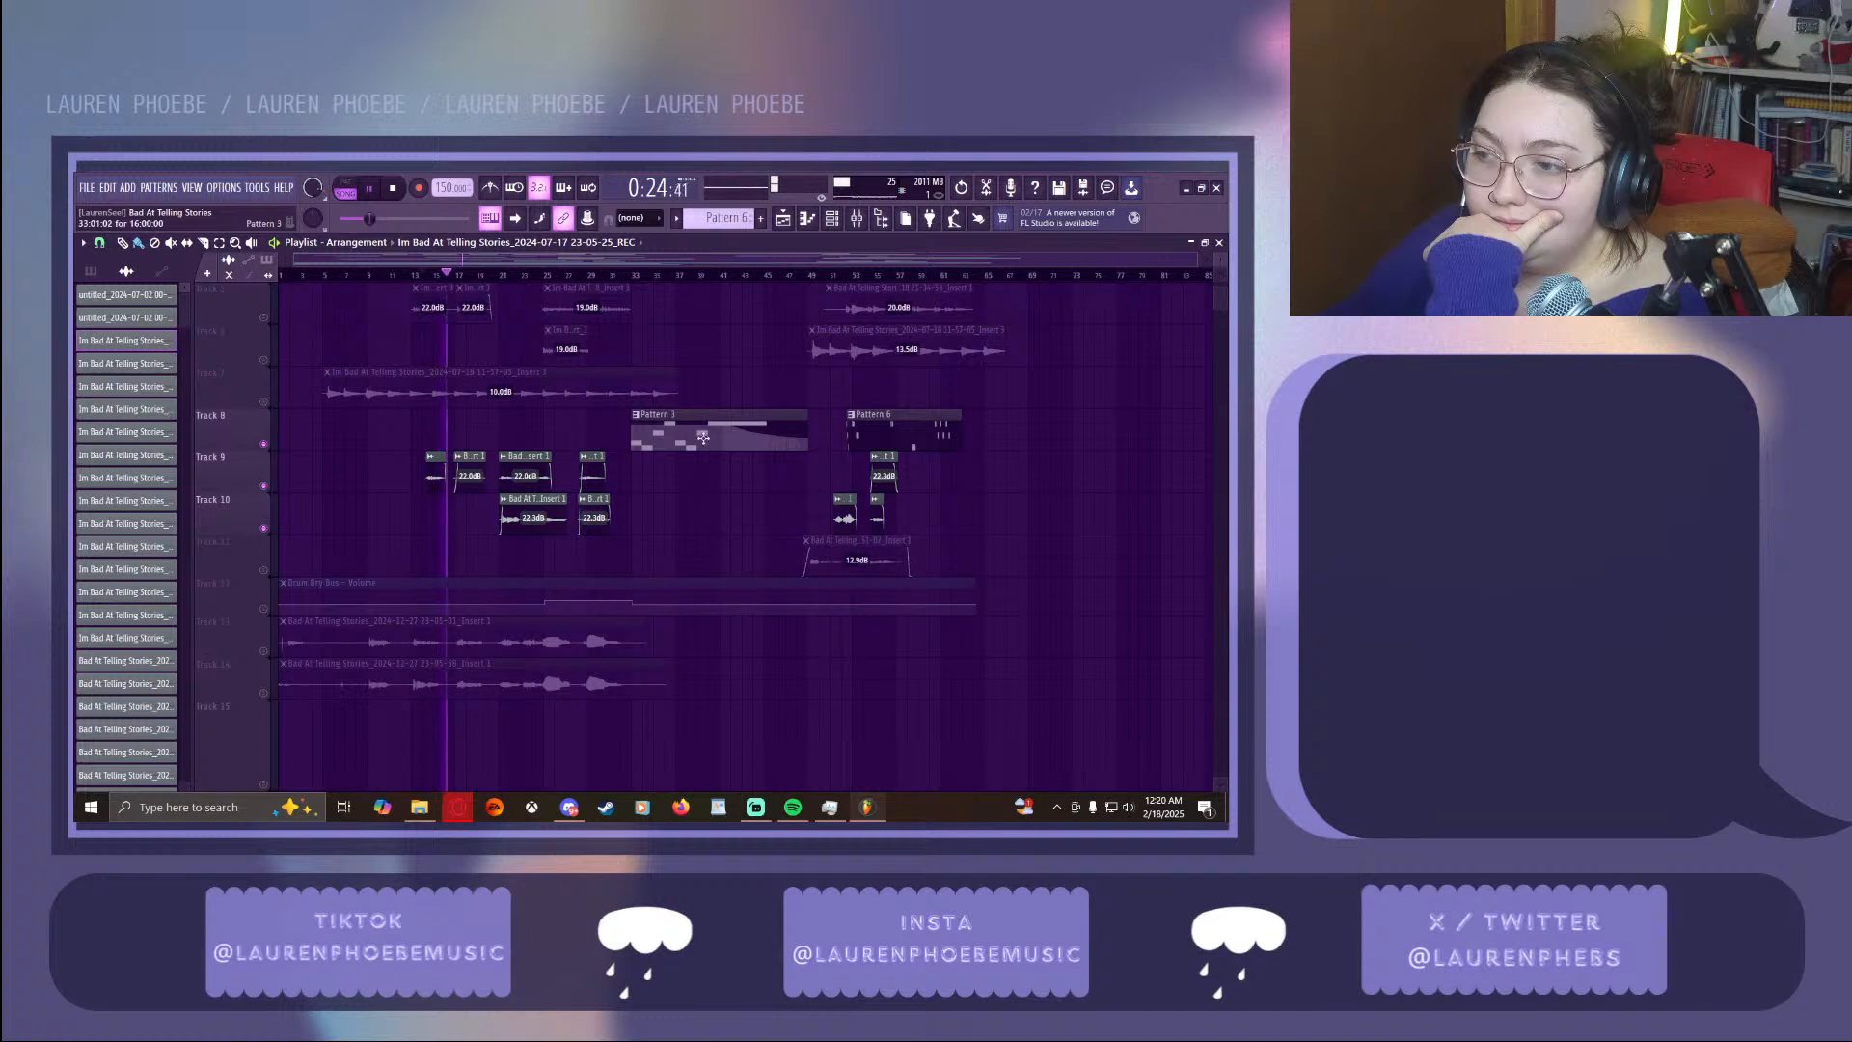
{"action": "scroll", "coordinate": [648, 492], "scroll_direction": "up", "scroll_amount": 4}
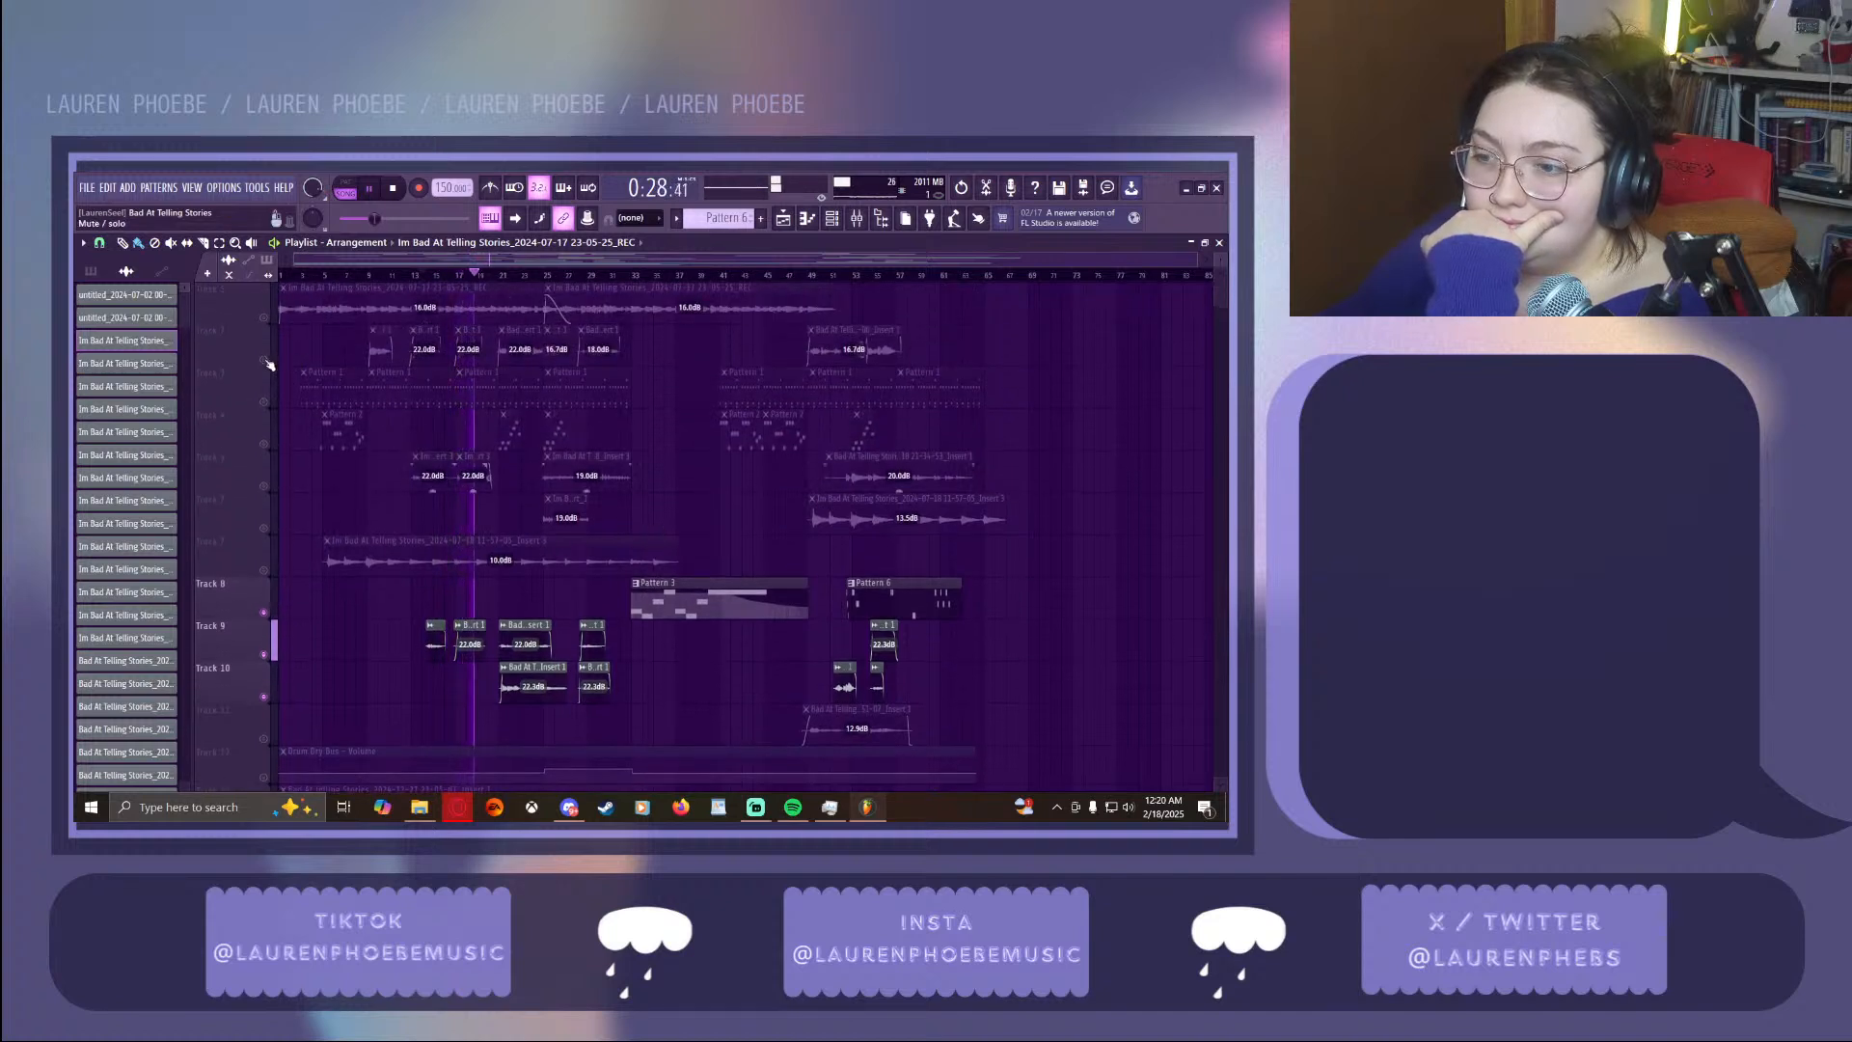
{"action": "scroll", "coordinate": [736, 560], "scroll_direction": "down", "scroll_amount": 4}
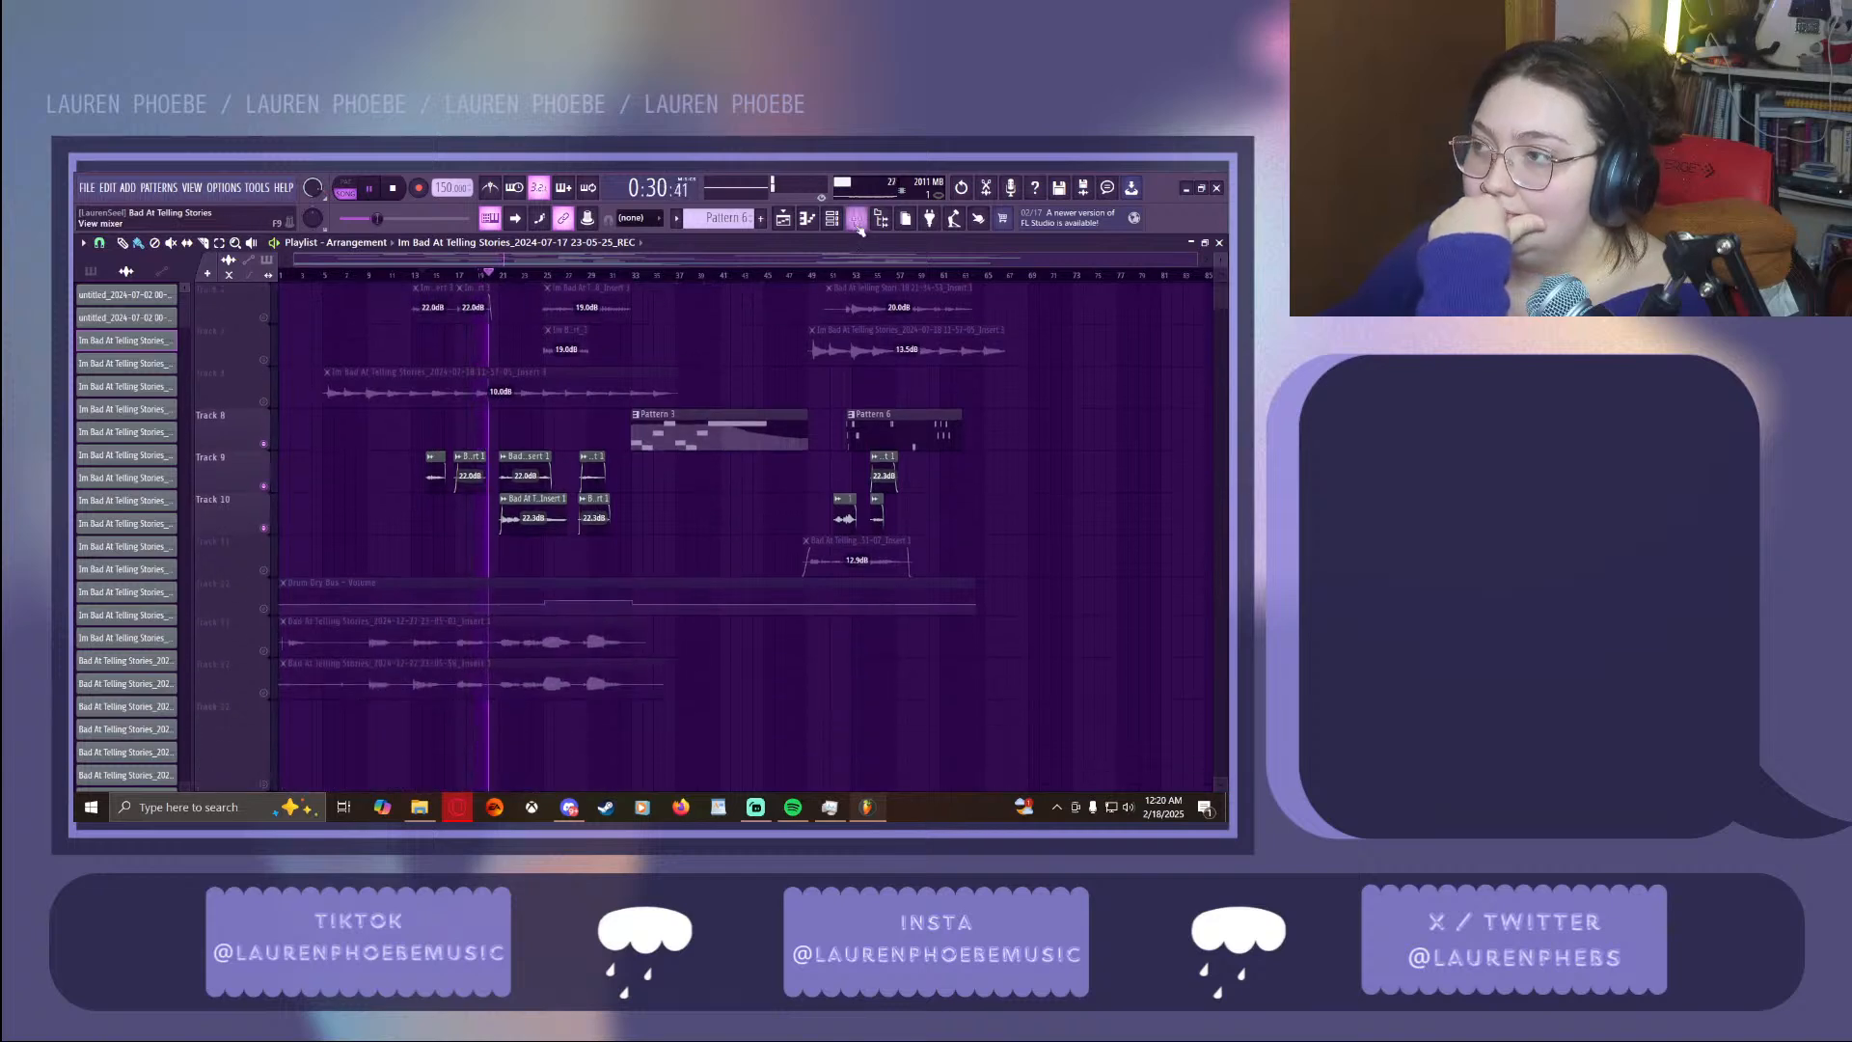
Maximize the mixer, inspect the effects on the Vox Del, Vox plate and Vox Rev tracks, and return to the playlist
{"action": "key", "text": "F9"}
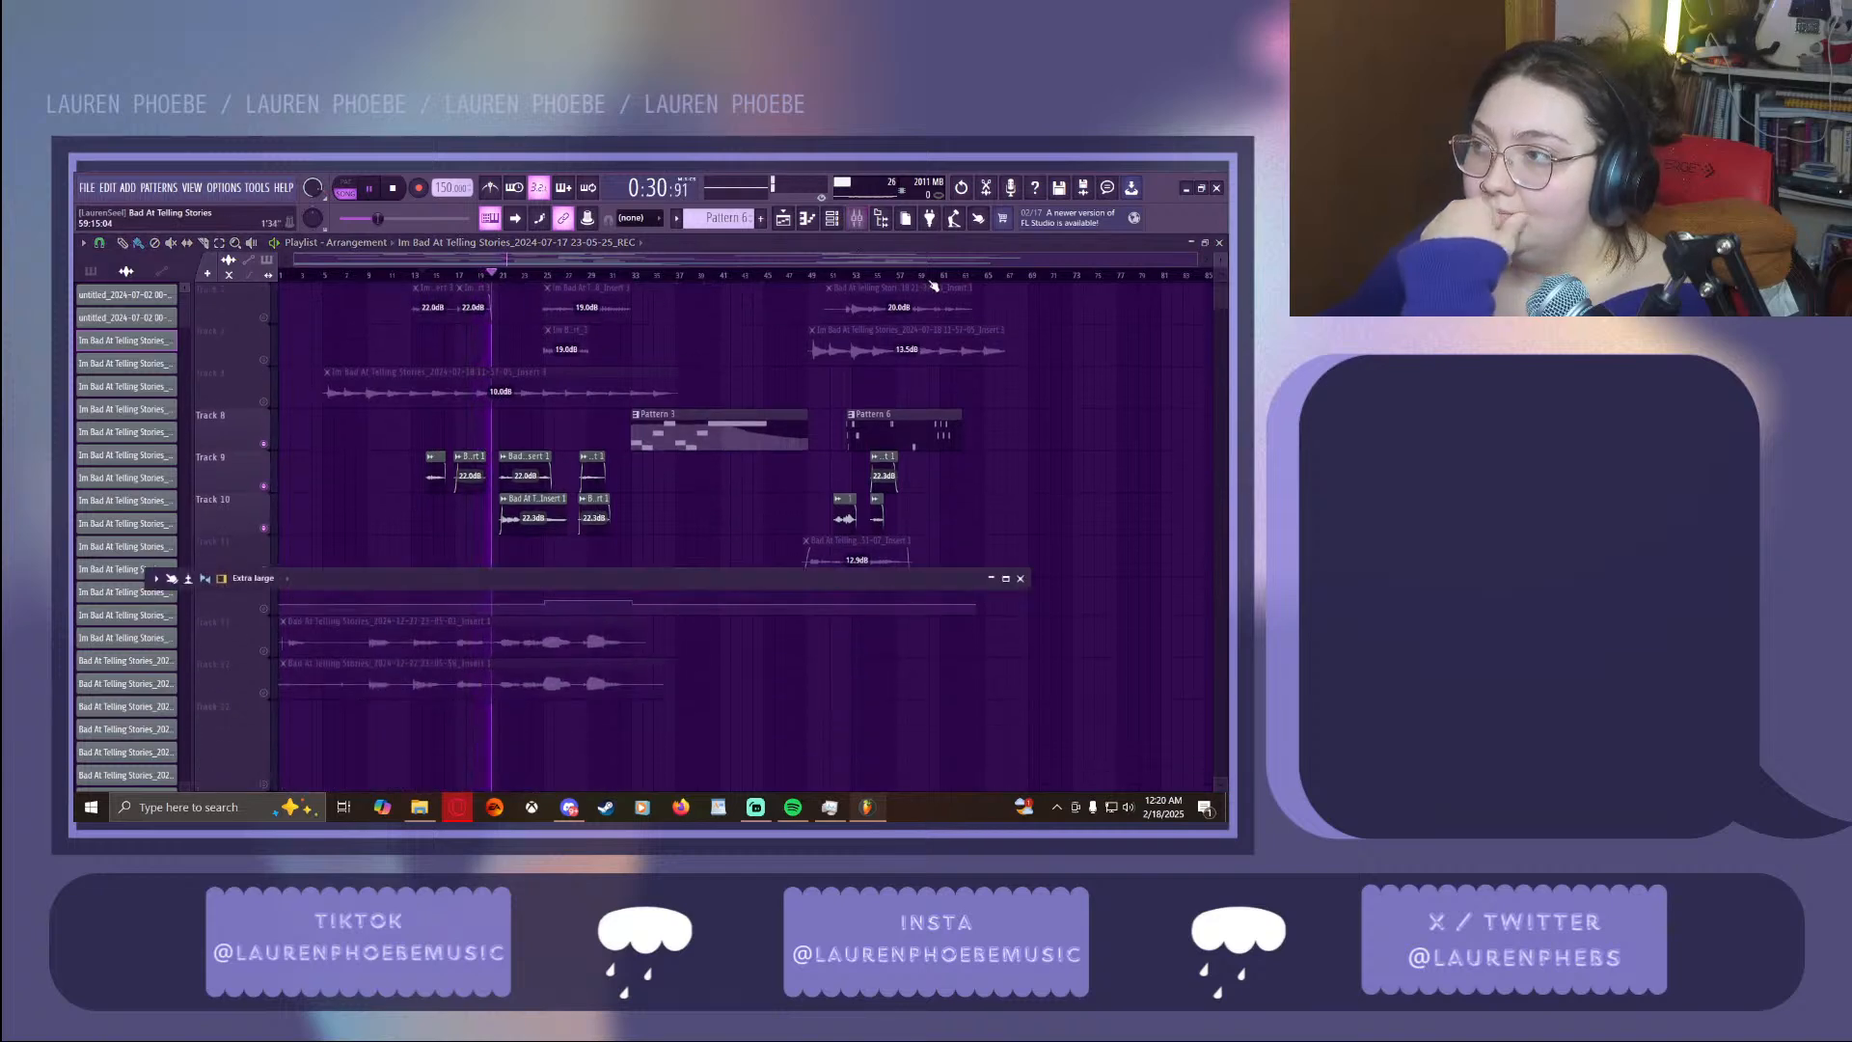
{"action": "left_click", "coordinate": [1006, 578]}
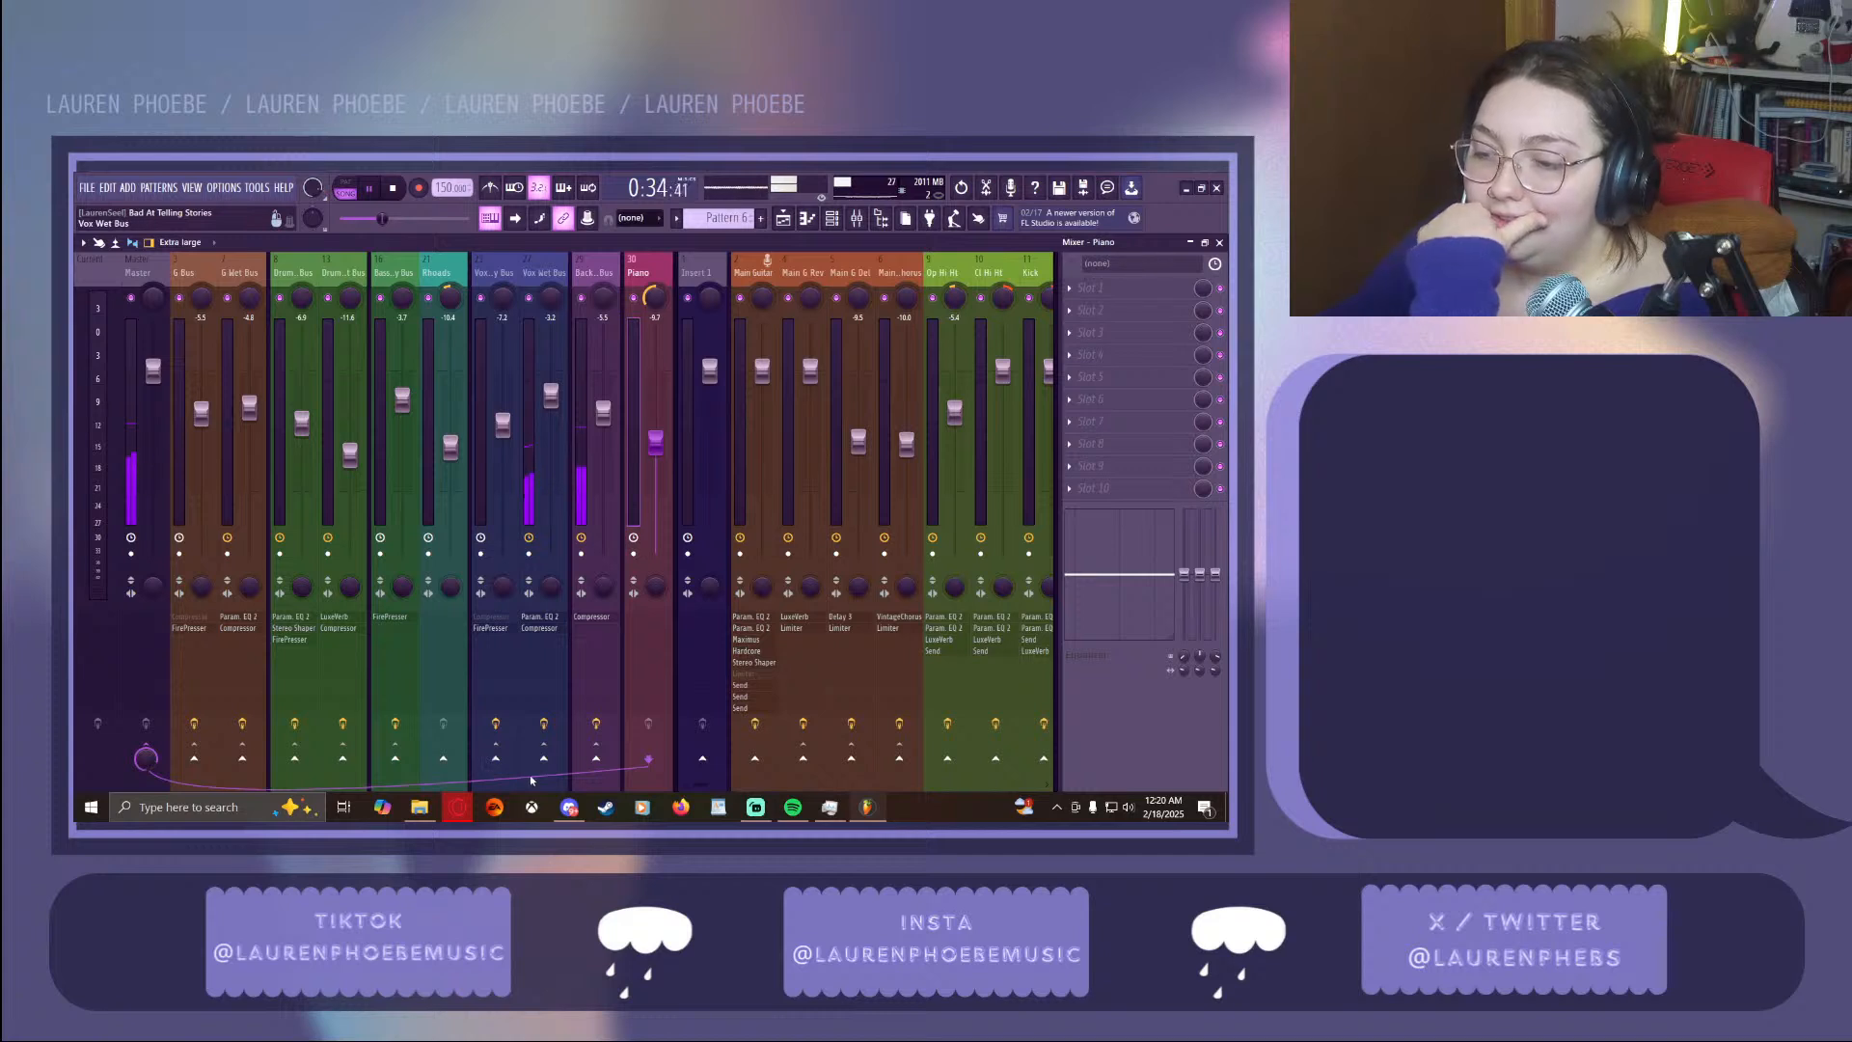
{"action": "left_click_drag", "start_coordinate": [705, 790], "coordinate": [743, 790]}
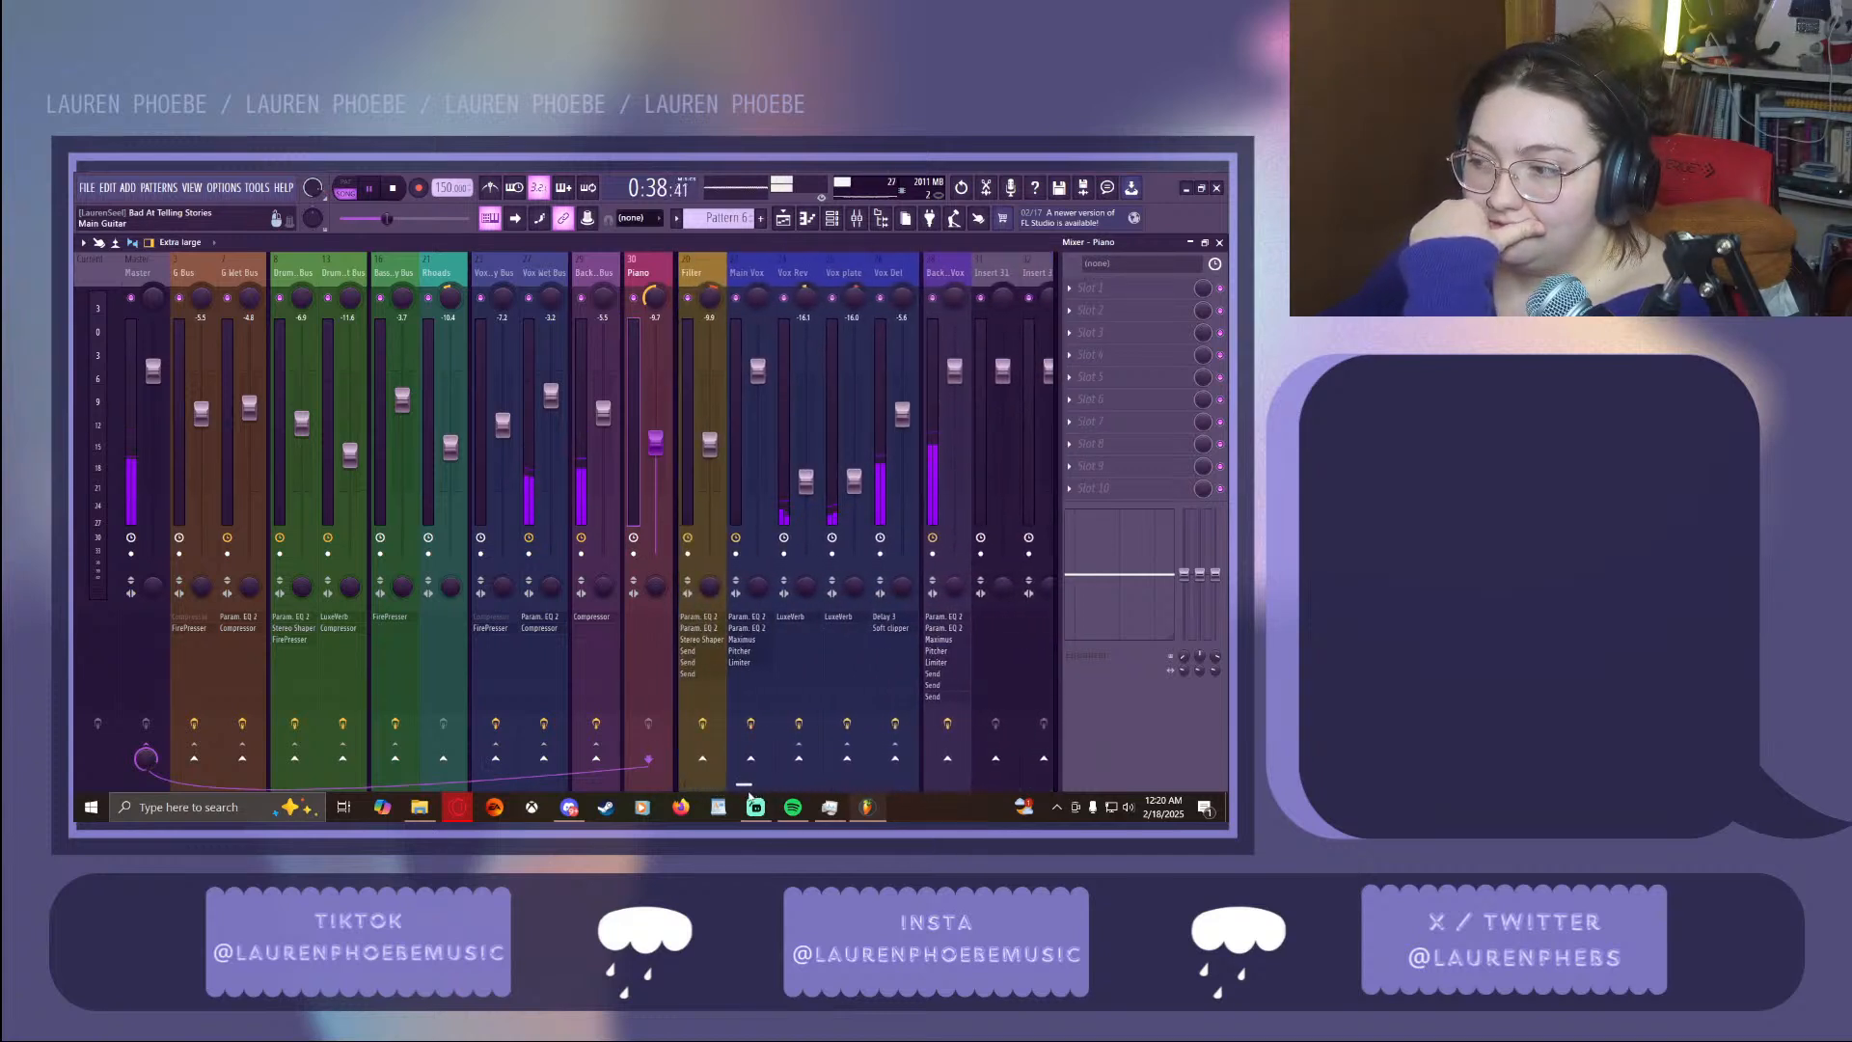
{"action": "left_click", "coordinate": [901, 644]}
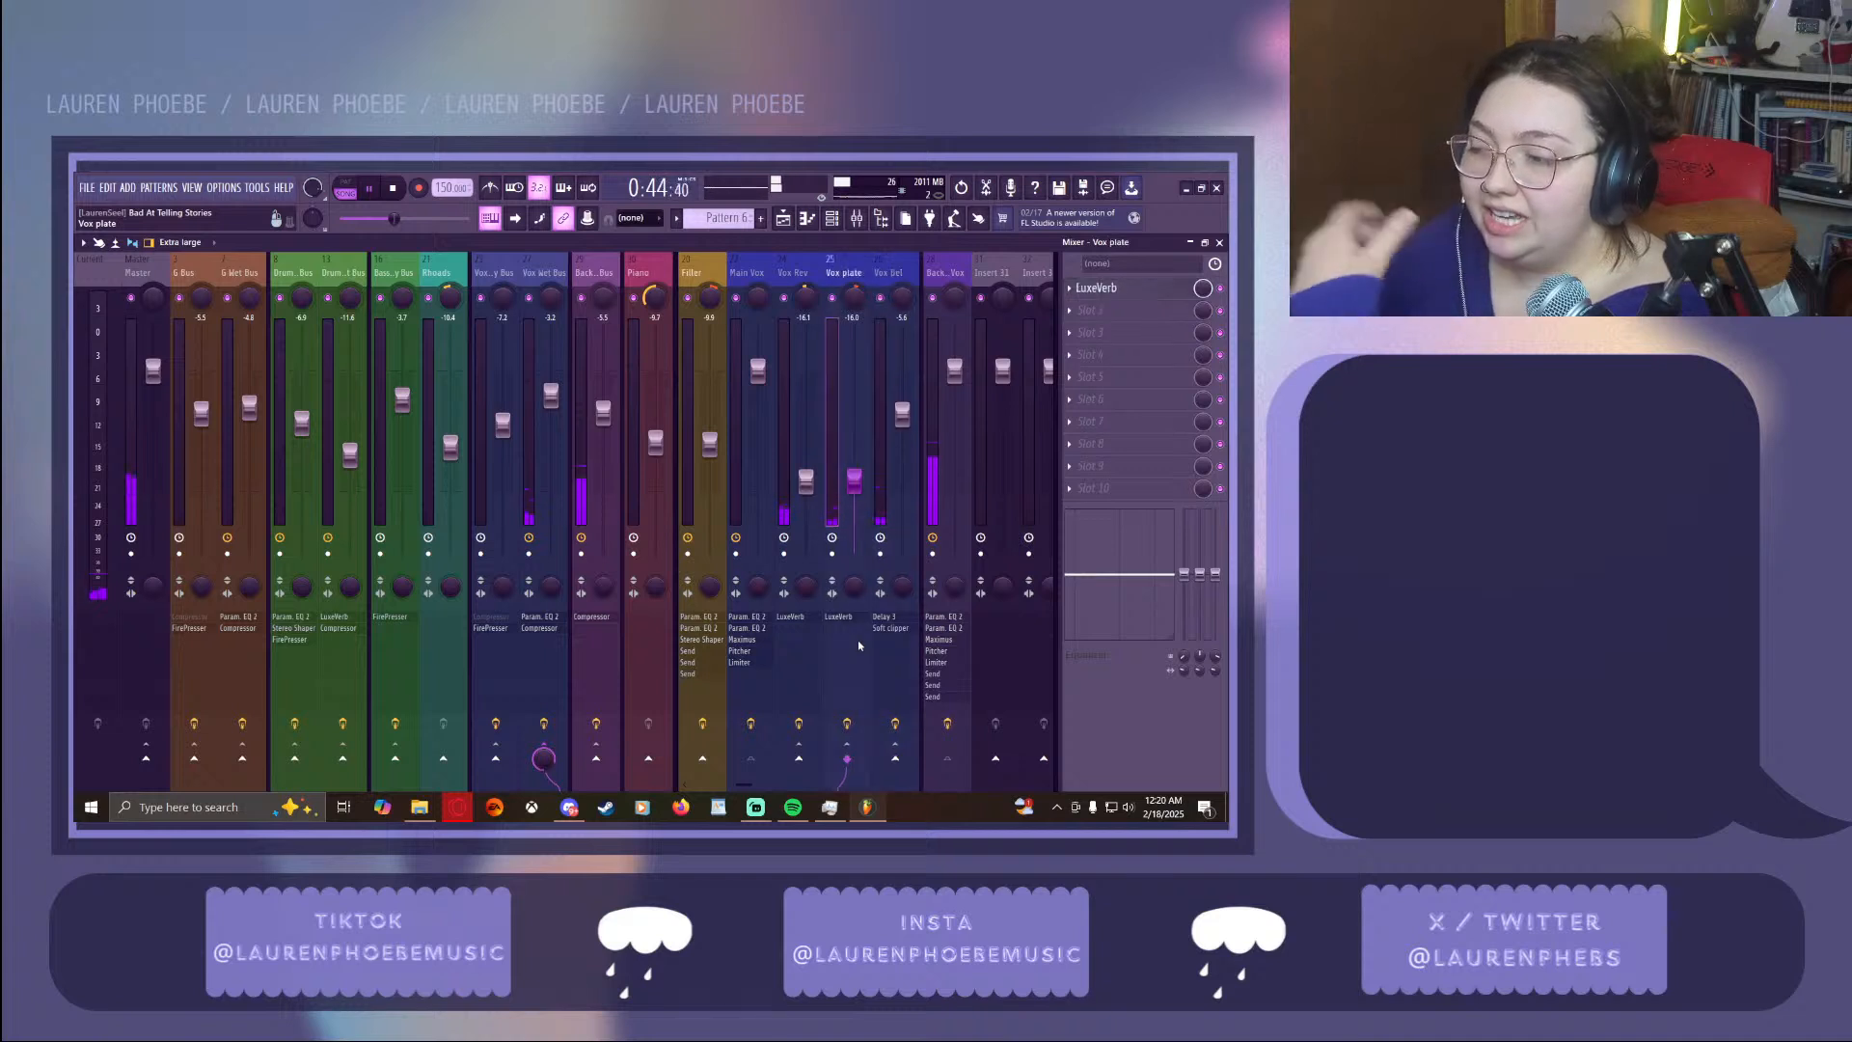
{"action": "left_click", "coordinate": [812, 661]}
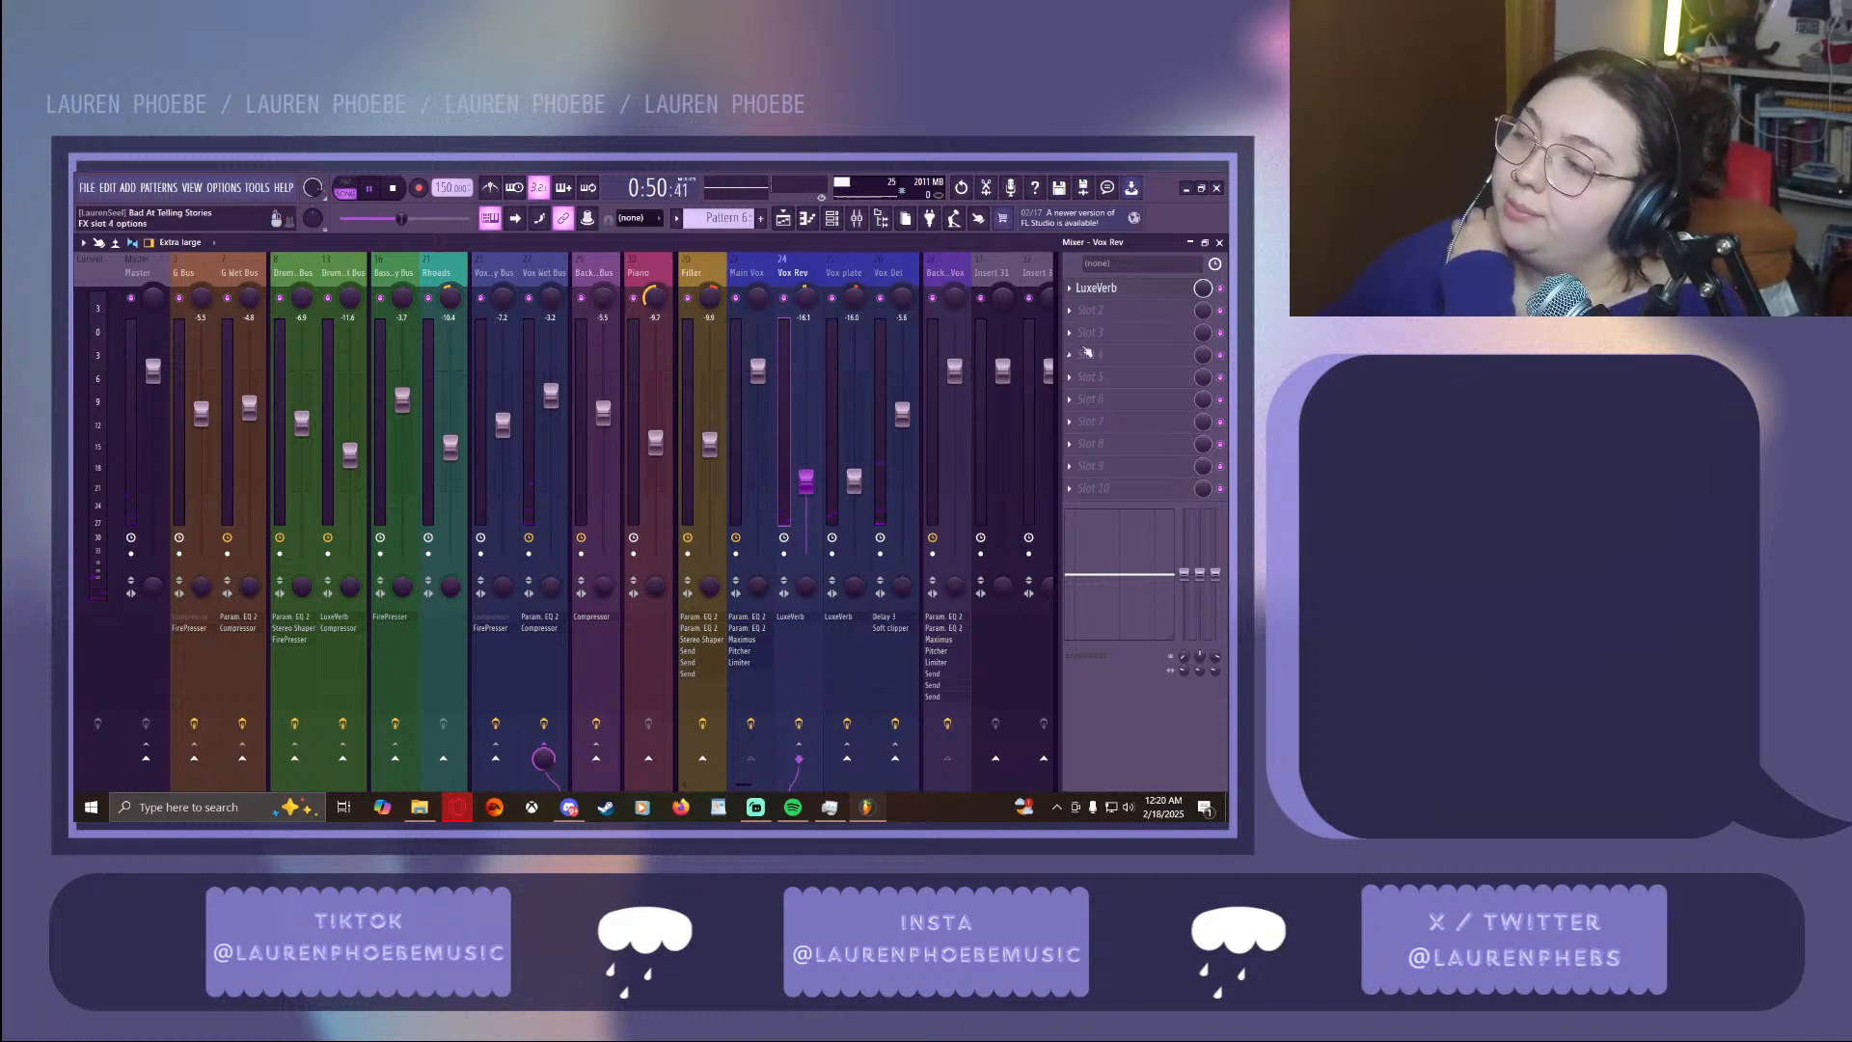
{"action": "left_click", "coordinate": [1190, 242]}
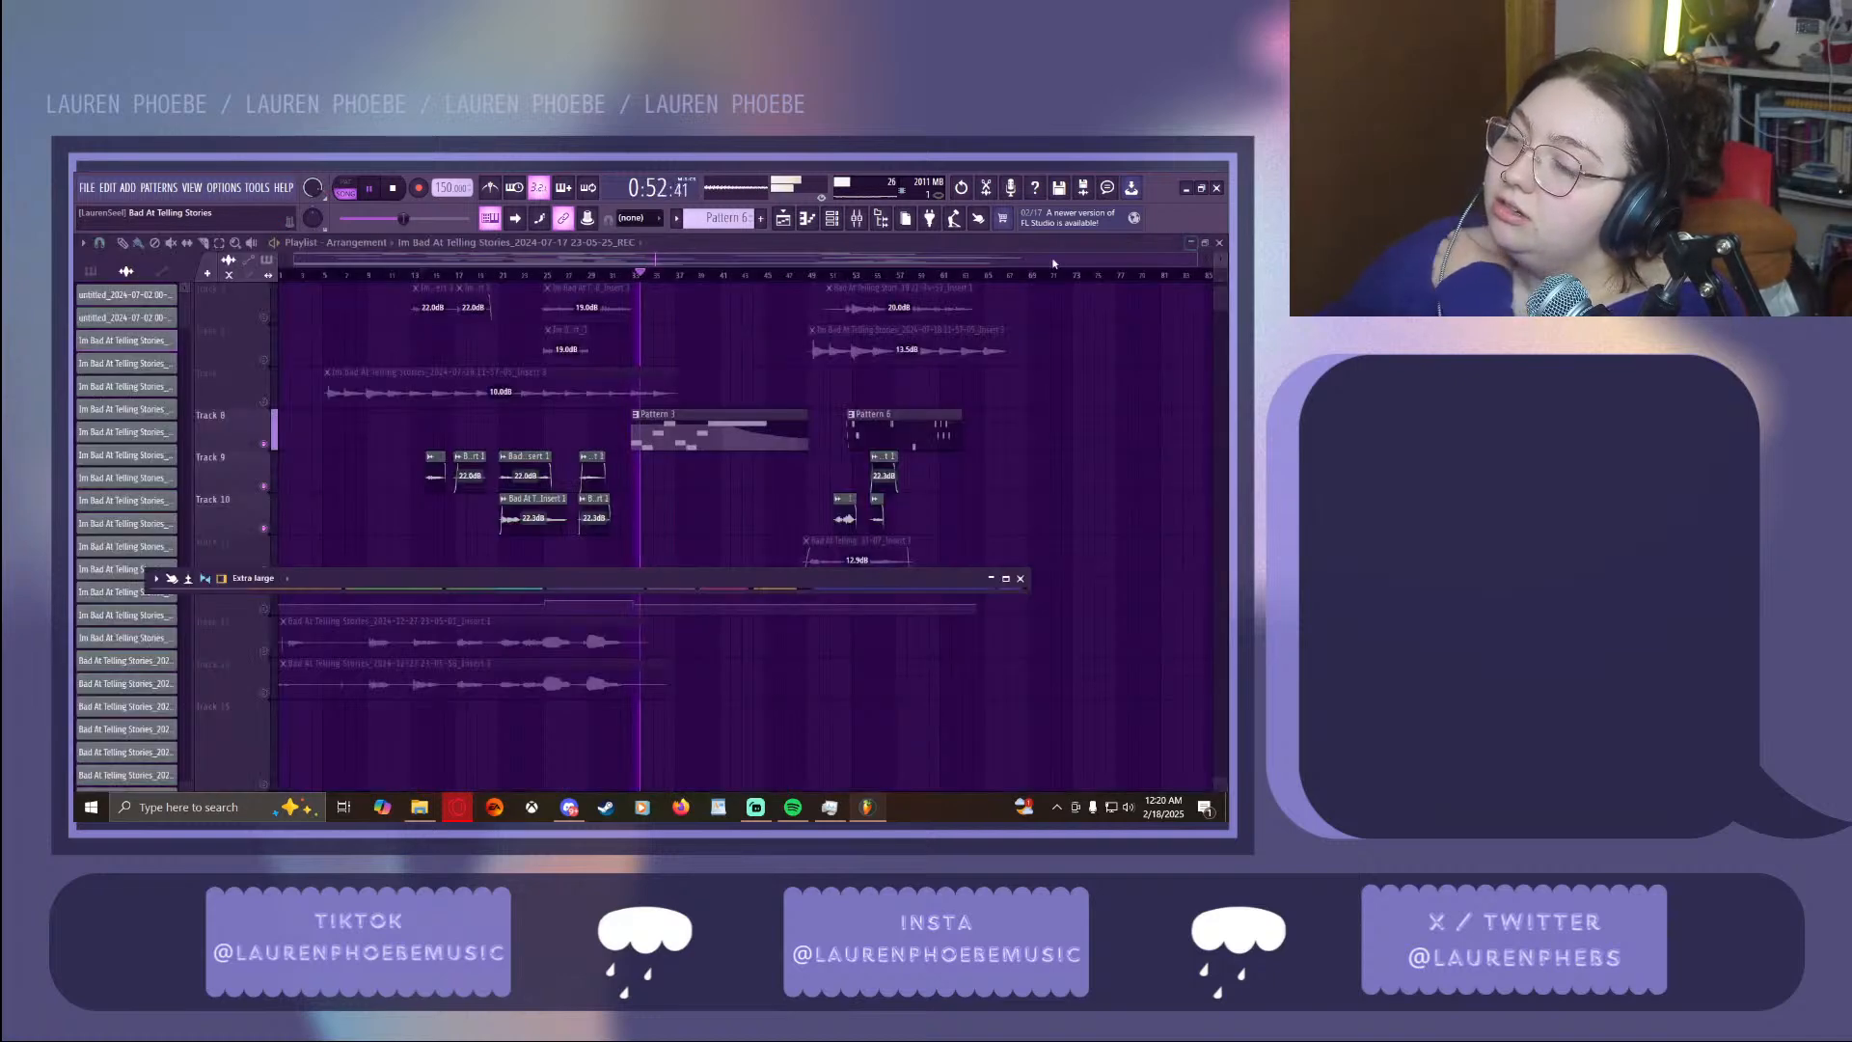
Mute Track 8, unmute Track 11 to listen to its clip from about bar 49, and mute Track 11 again
{"action": "left_click", "coordinate": [264, 444]}
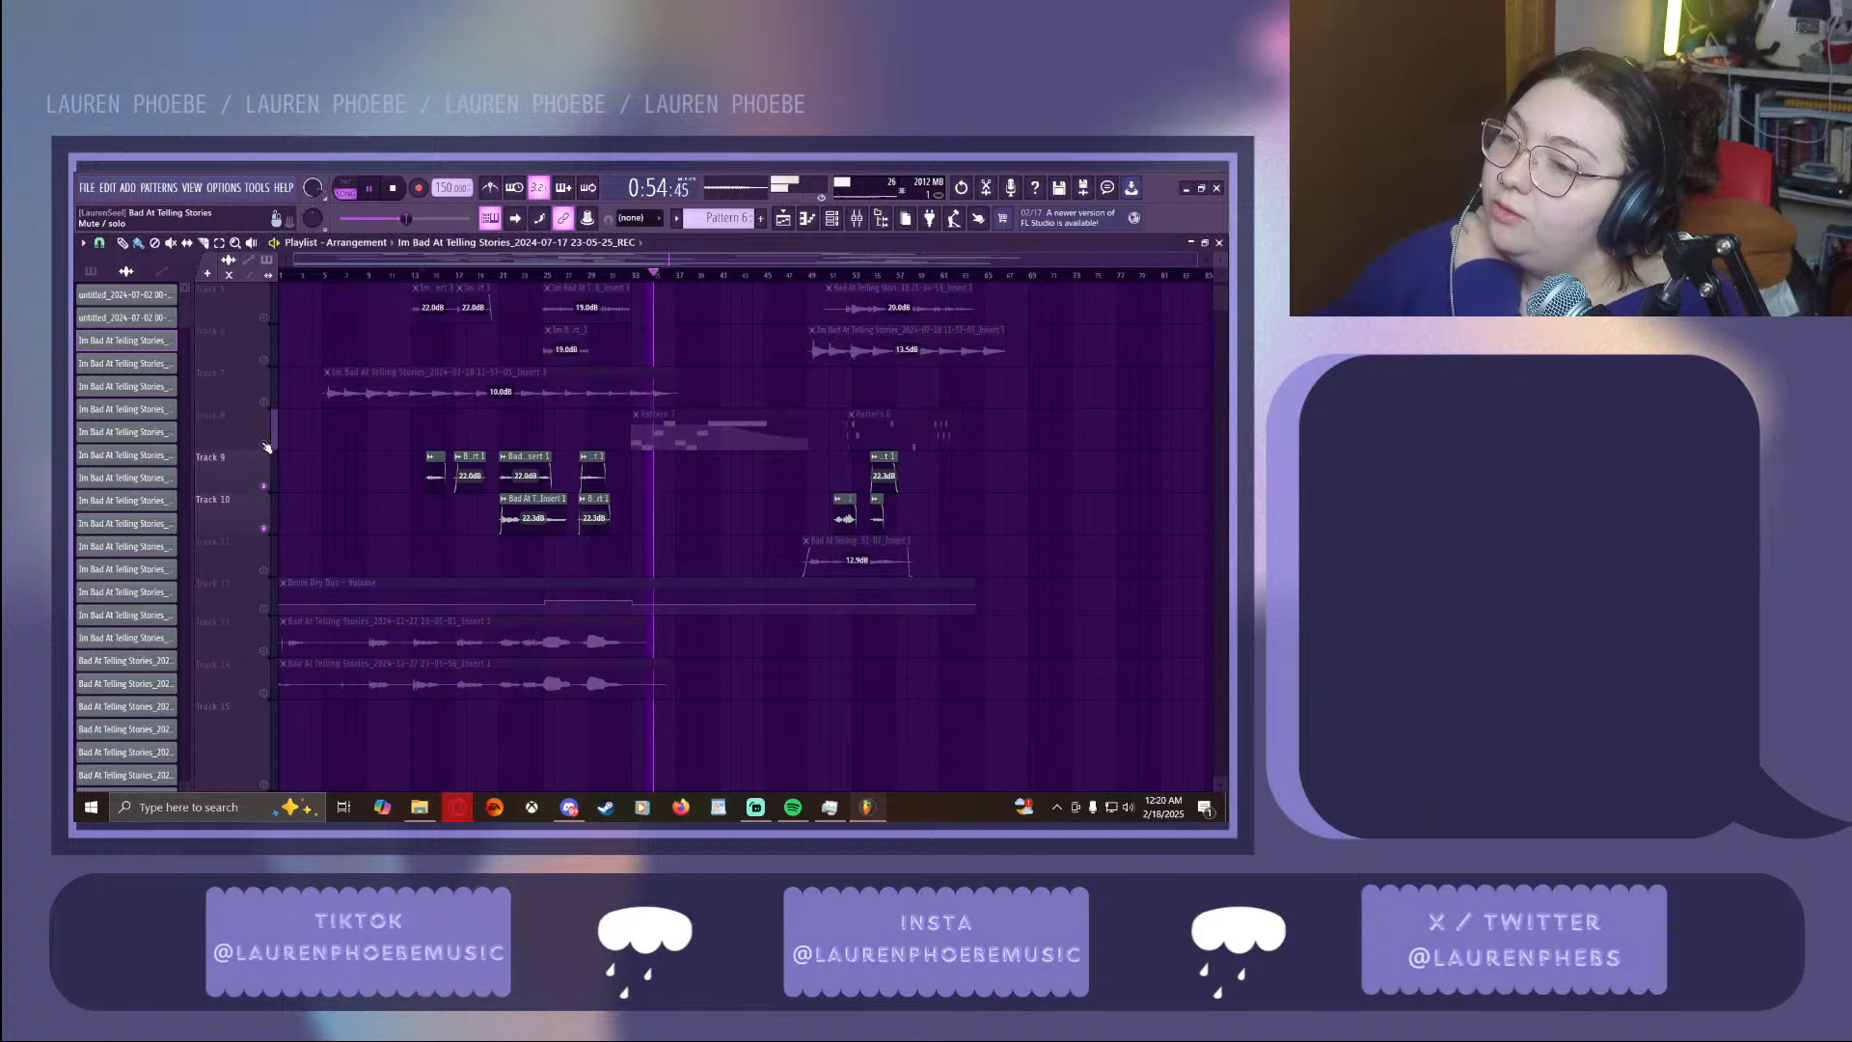
{"action": "scroll", "coordinate": [773, 592], "scroll_direction": "down", "scroll_amount": 3}
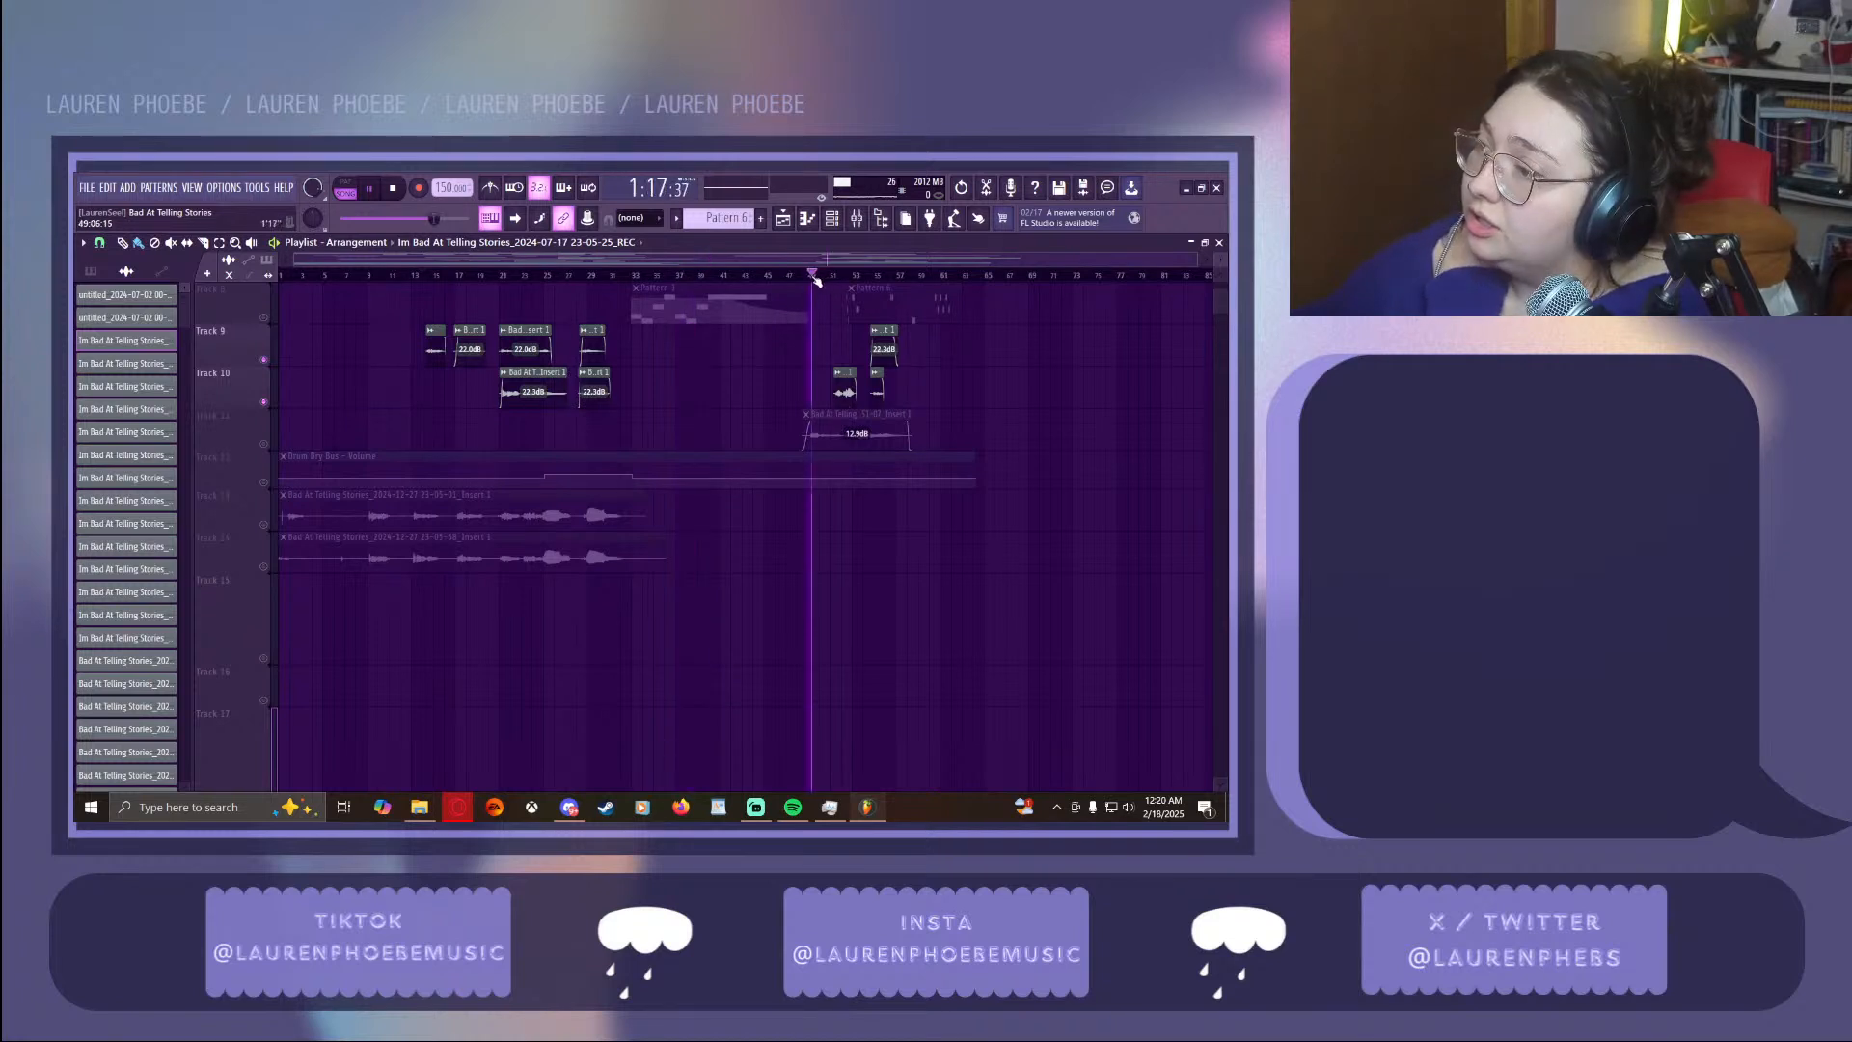
{"action": "left_click", "coordinate": [265, 444]}
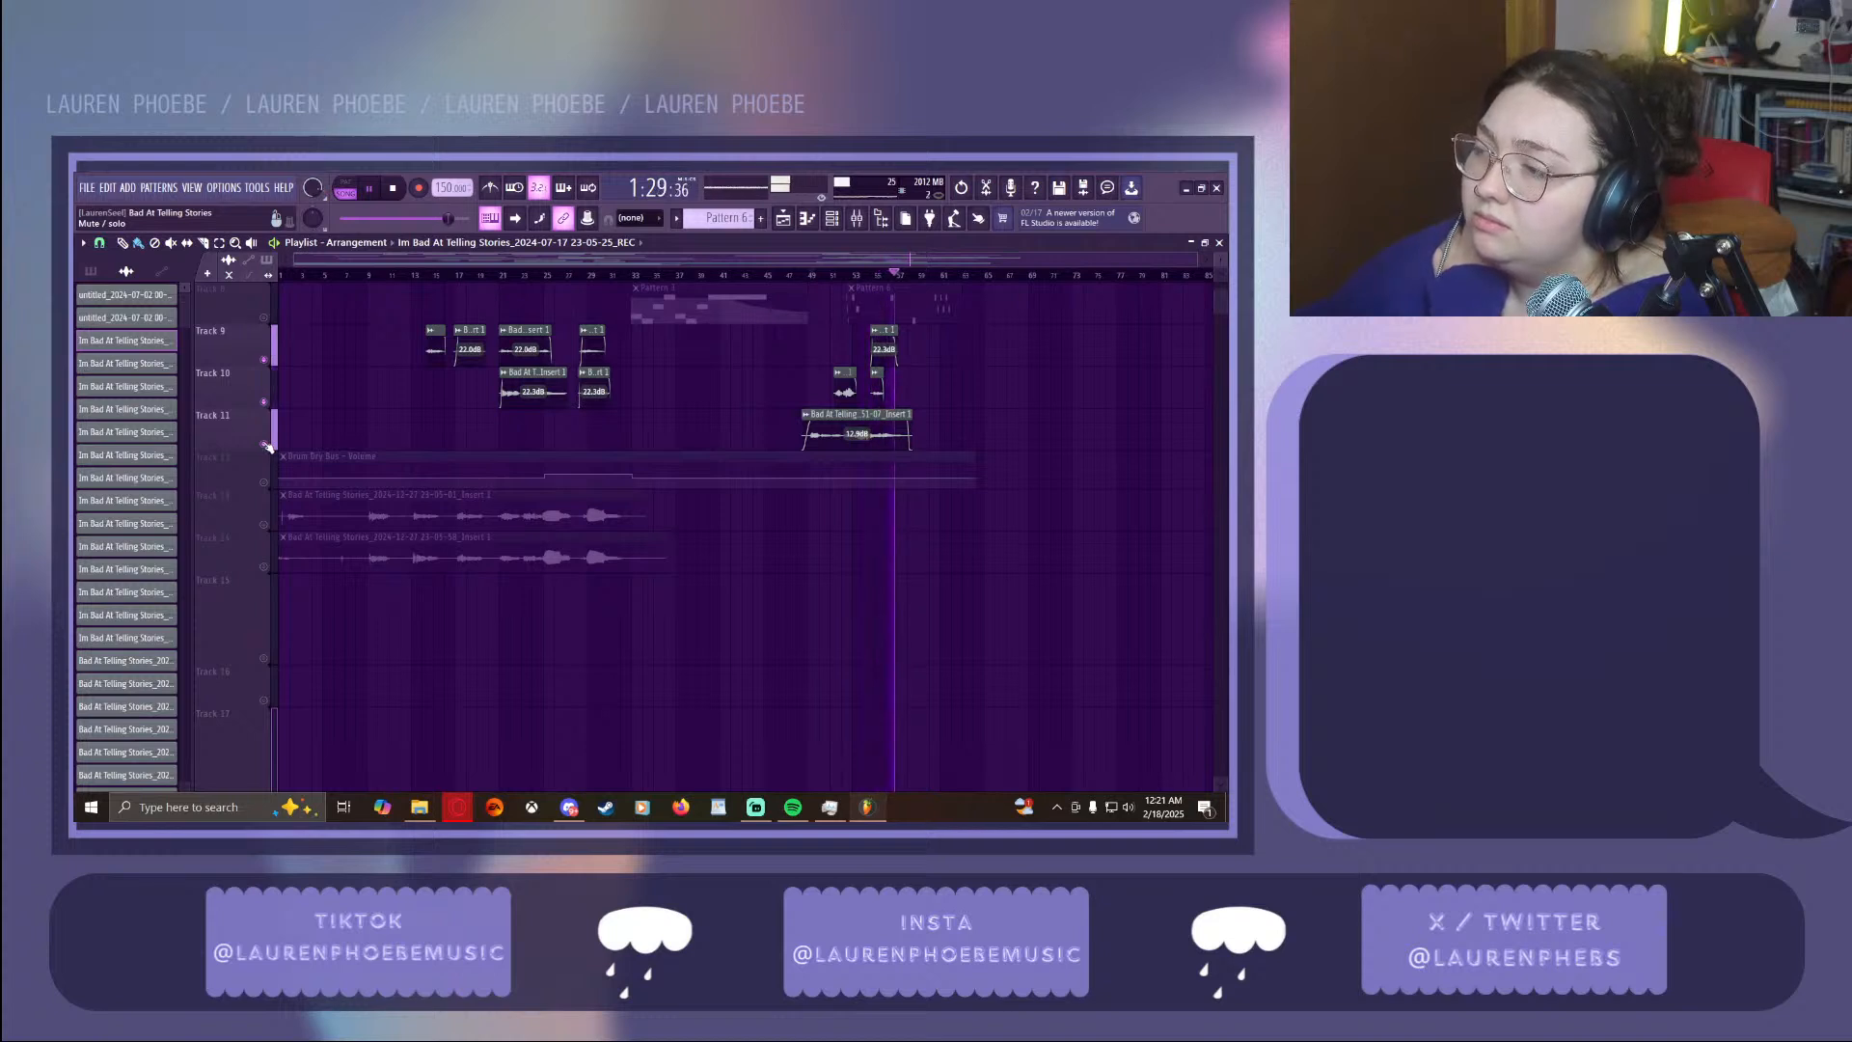
{"action": "left_click", "coordinate": [265, 445]}
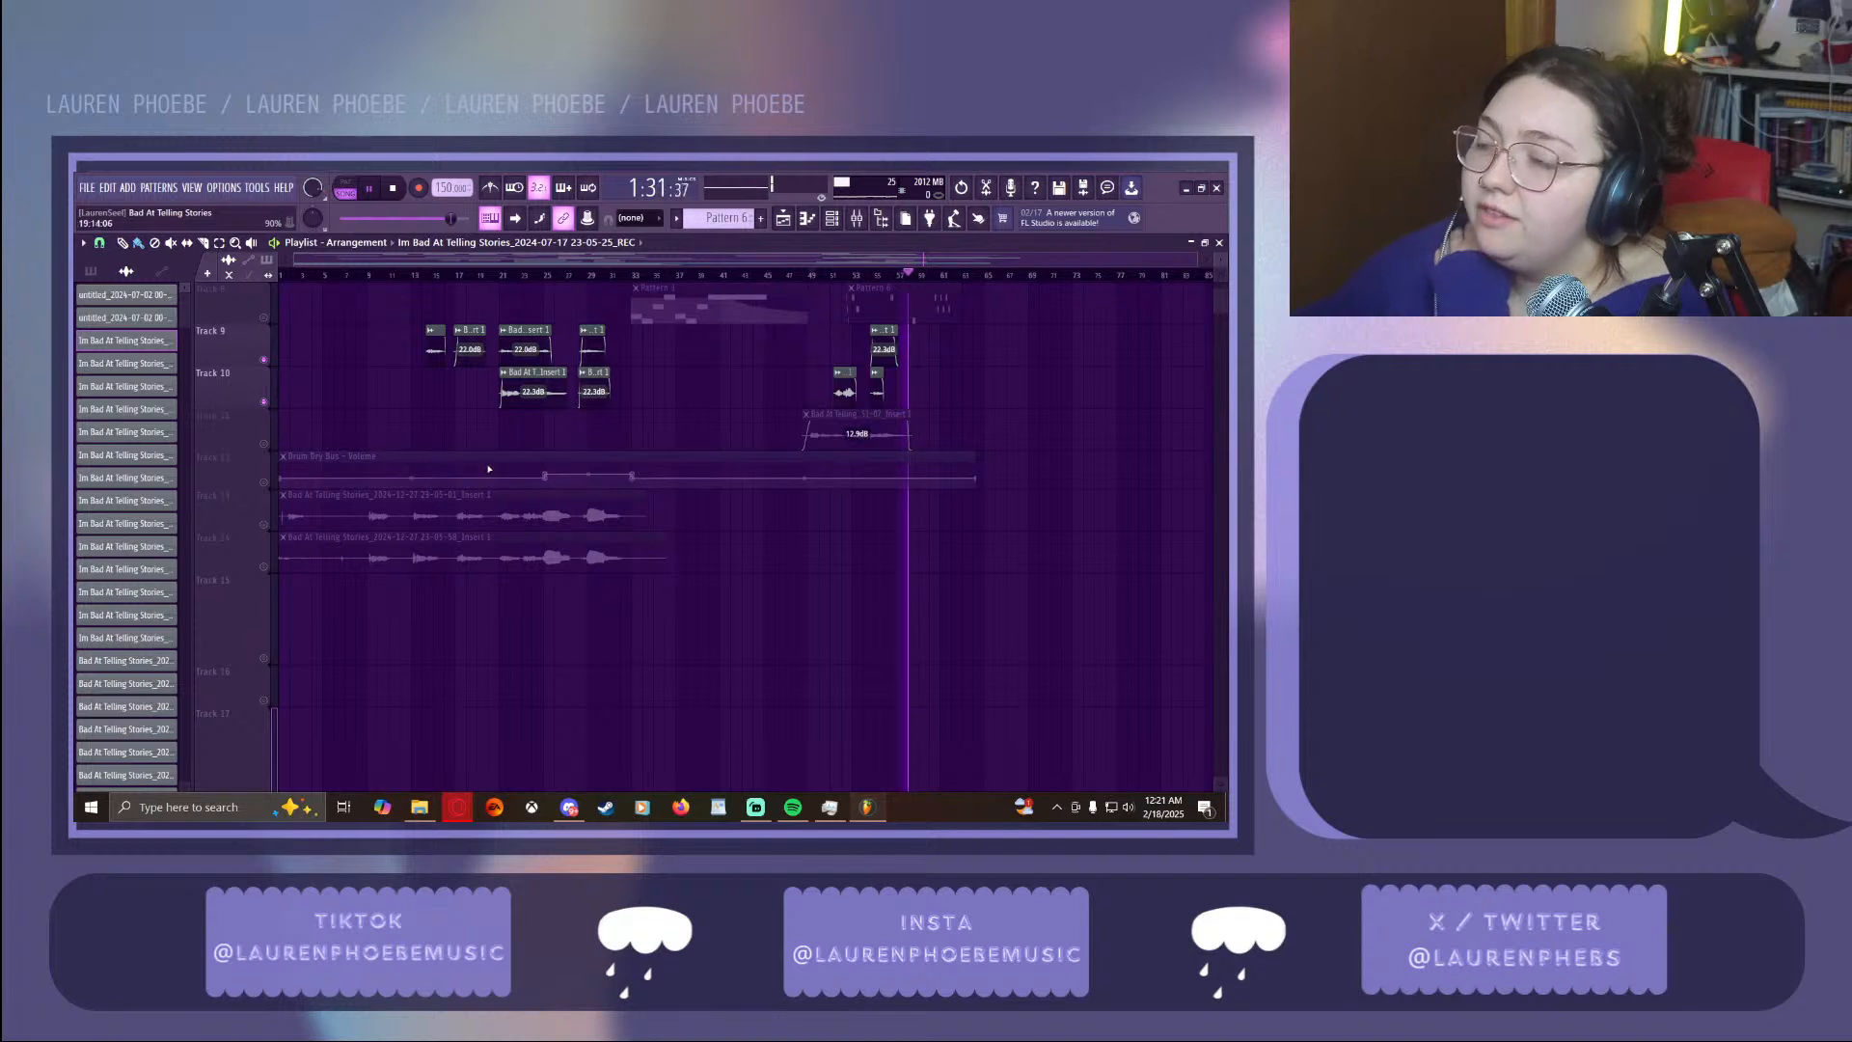
Unmute Tracks 3 through 8 so they play together with Tracks 9 and 10
{"action": "scroll", "coordinate": [488, 469], "scroll_direction": "up", "scroll_amount": 5}
{"action": "left_click", "coordinate": [266, 528]}
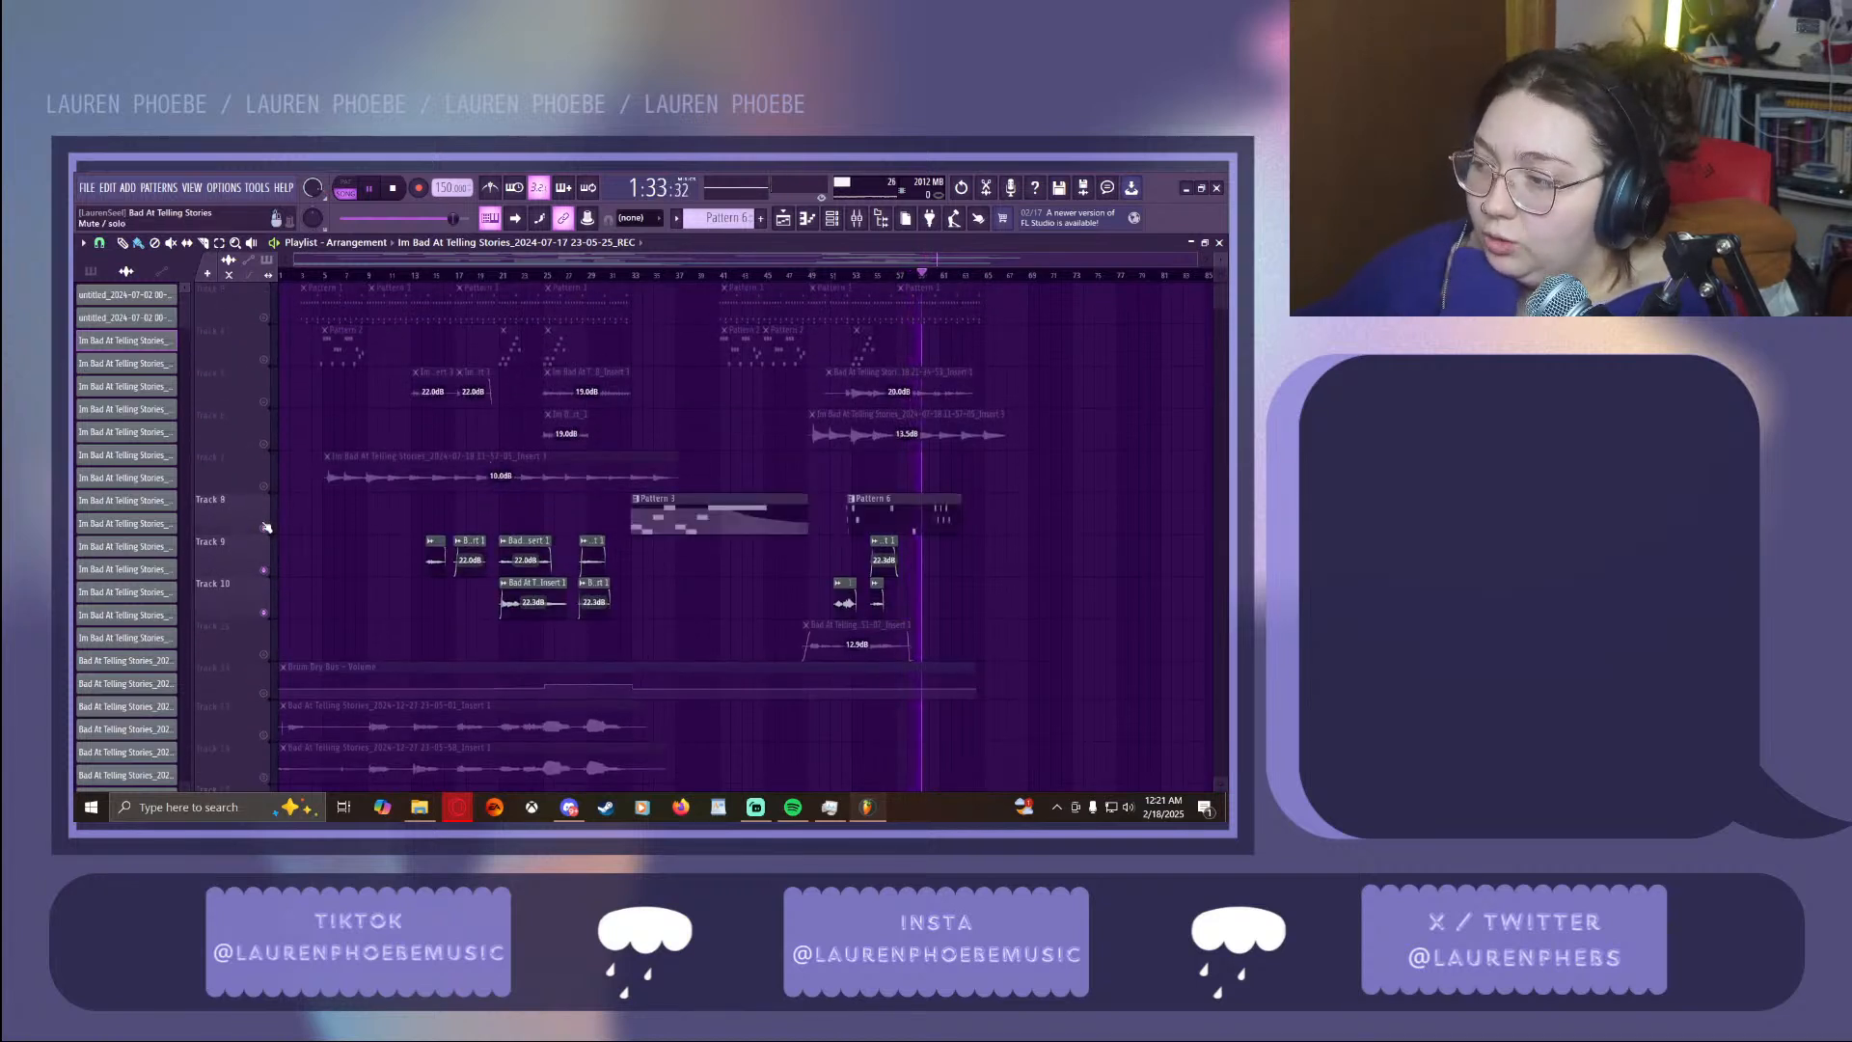
{"action": "left_click", "coordinate": [263, 486]}
{"action": "left_click", "coordinate": [263, 444]}
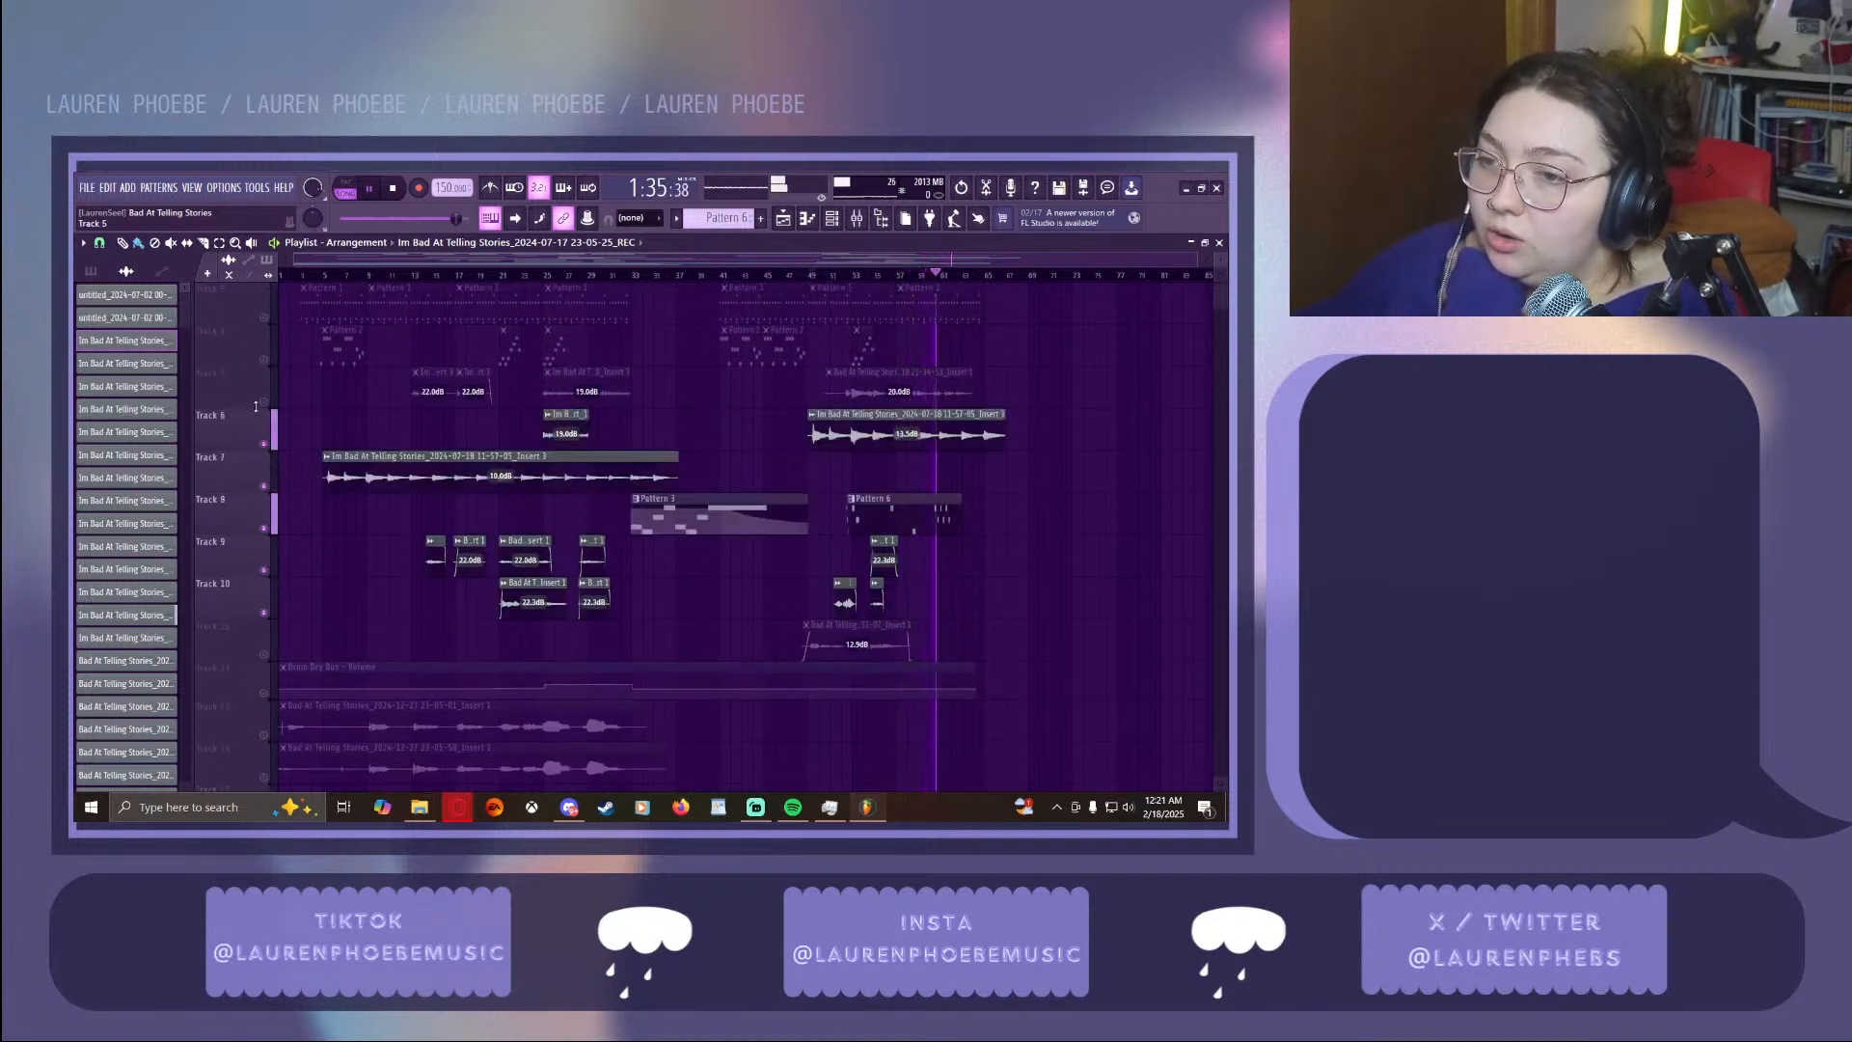
{"action": "left_click", "coordinate": [263, 402]}
{"action": "left_click", "coordinate": [263, 360]}
{"action": "left_click", "coordinate": [264, 317]}
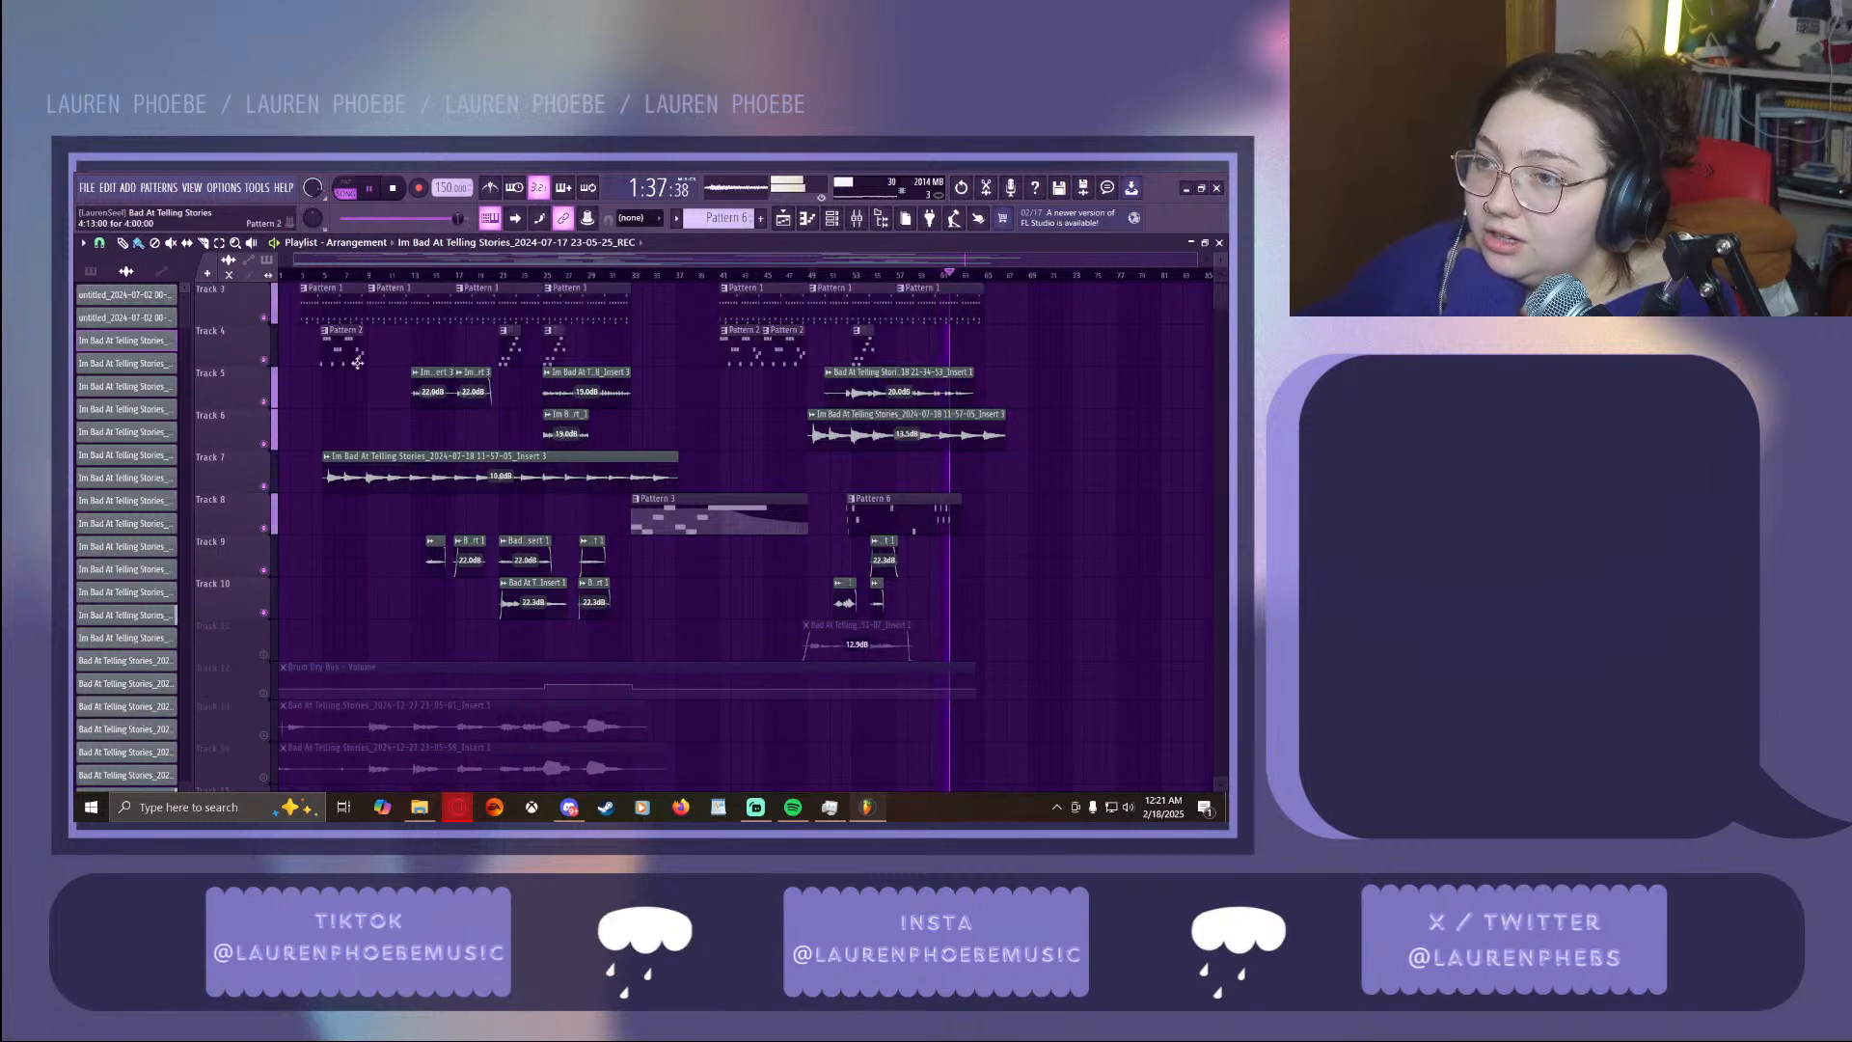
Unmute Tracks 2 and 1 so they play together with Tracks 3 through 10
{"action": "scroll", "coordinate": [357, 362], "scroll_direction": "up", "scroll_amount": 1}
{"action": "left_click", "coordinate": [263, 359]}
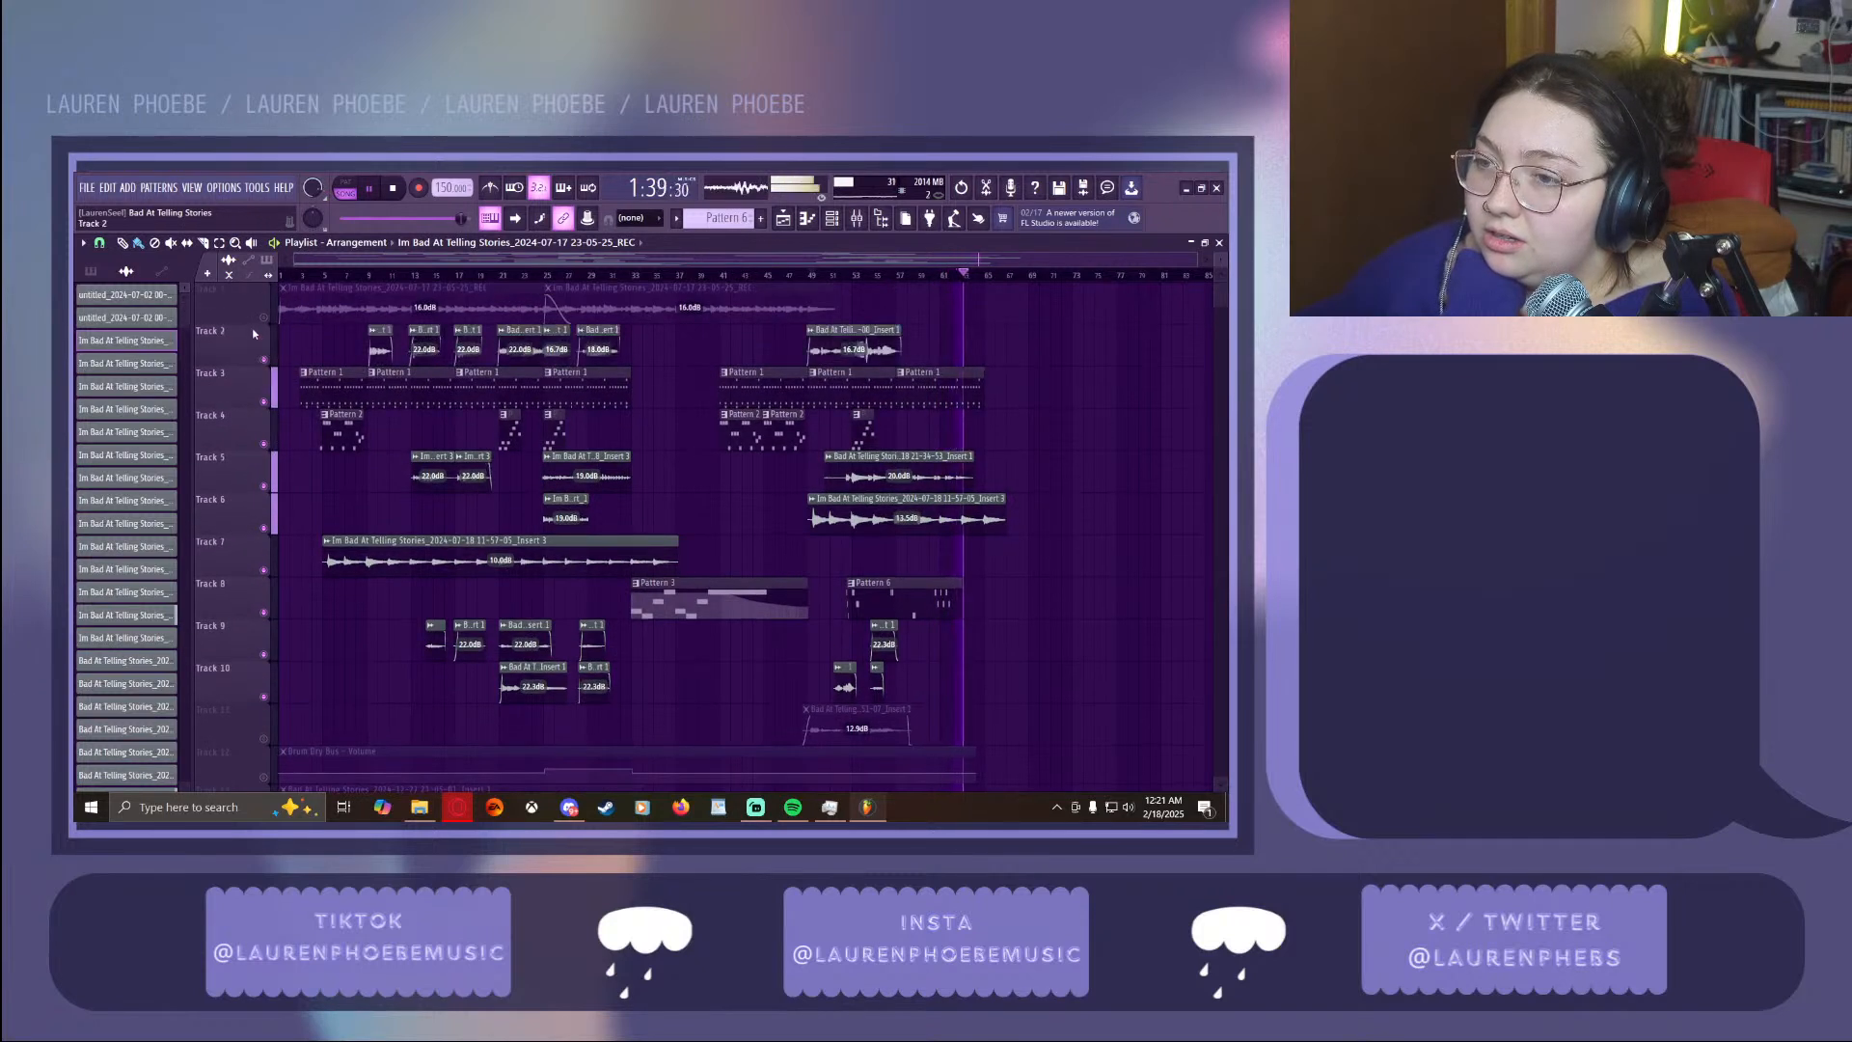
{"action": "left_click", "coordinate": [263, 318]}
Play the combined arrangement from about bar 45 through to the end of its clips and stop playback
{"action": "left_click", "coordinate": [765, 275]}
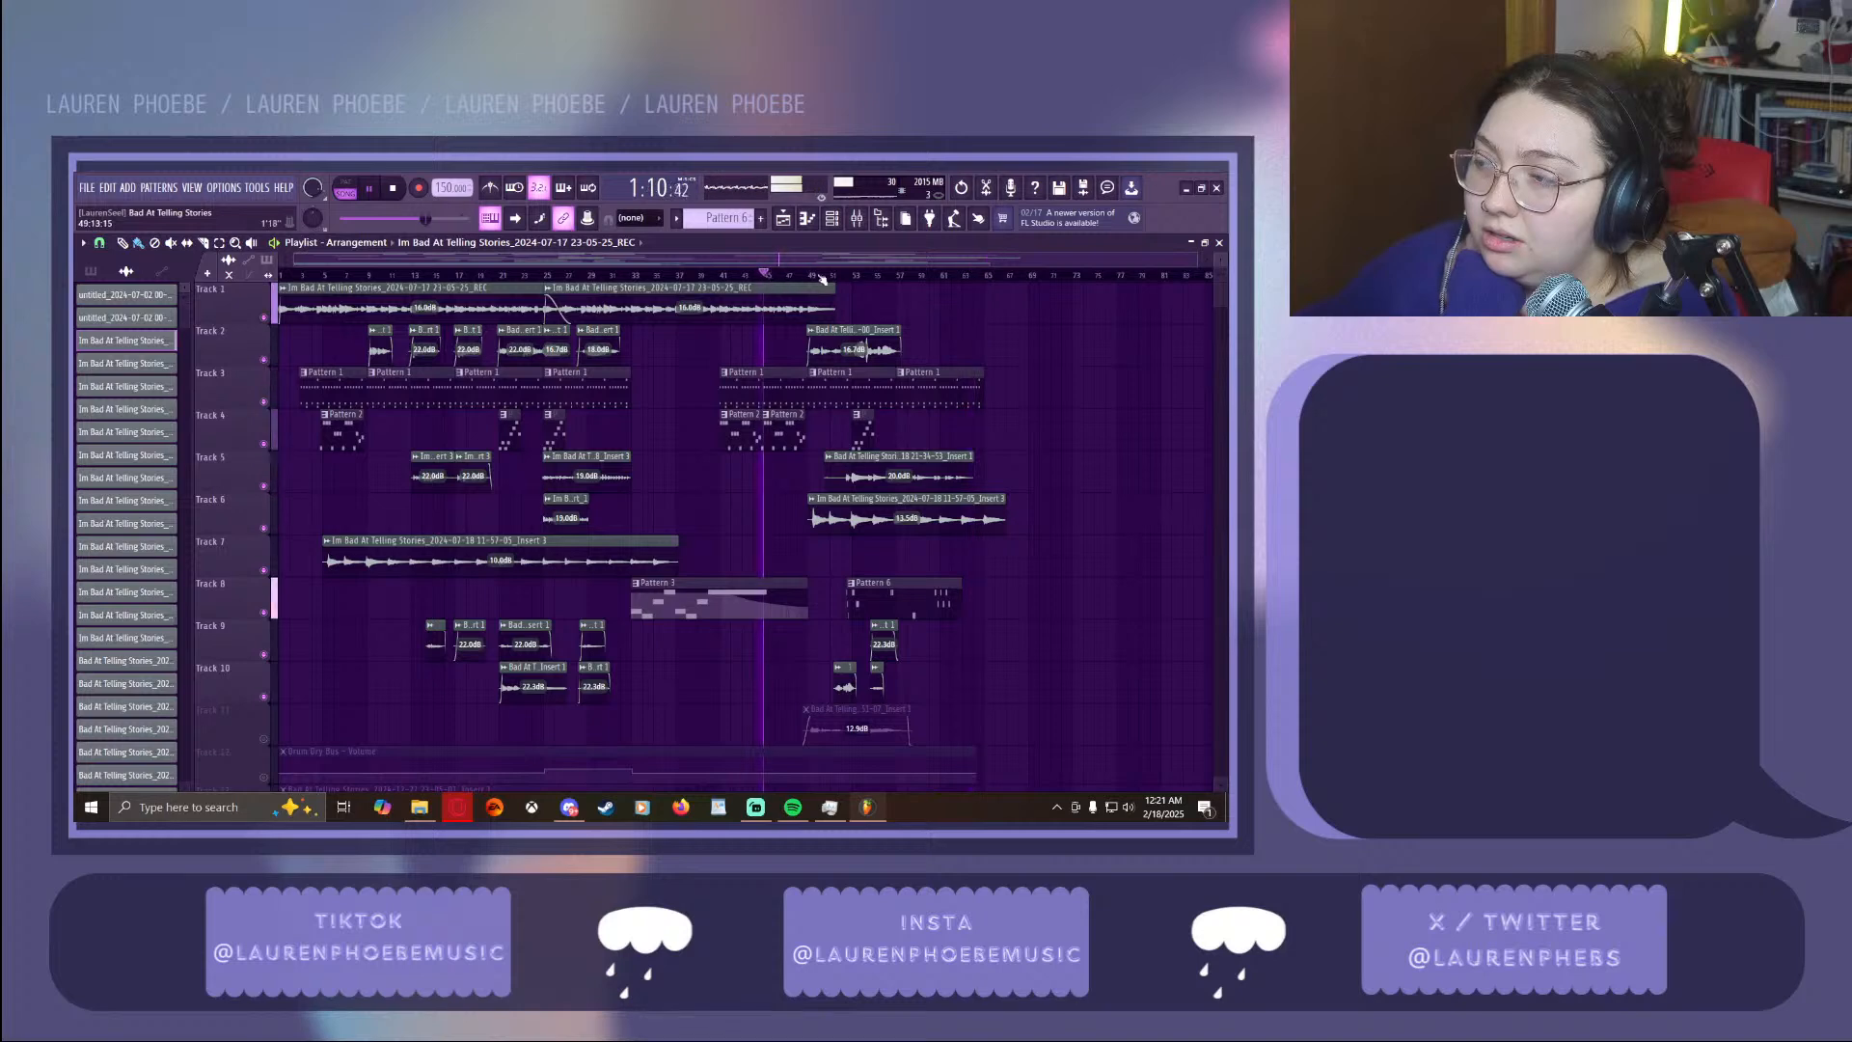
{"action": "scroll", "coordinate": [1086, 402], "scroll_direction": "down", "scroll_amount": 5}
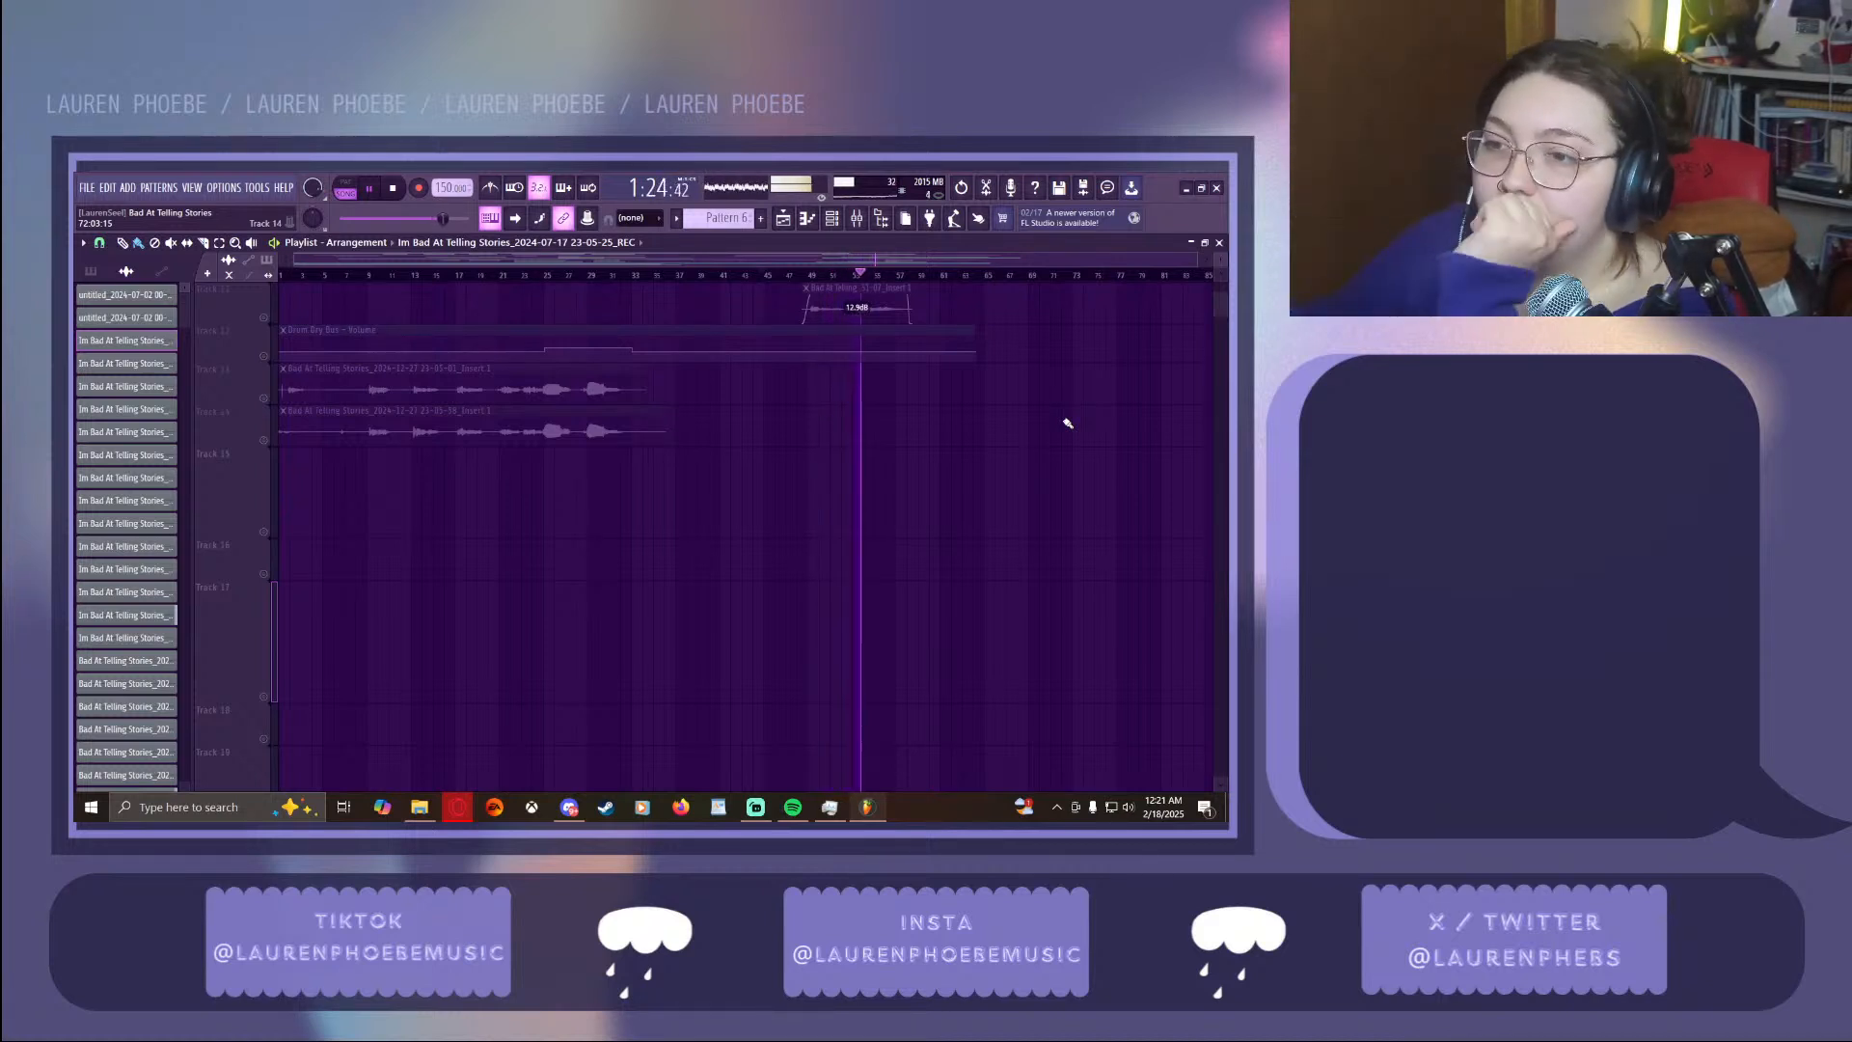
{"action": "scroll", "coordinate": [1068, 422], "scroll_direction": "up", "scroll_amount": 10}
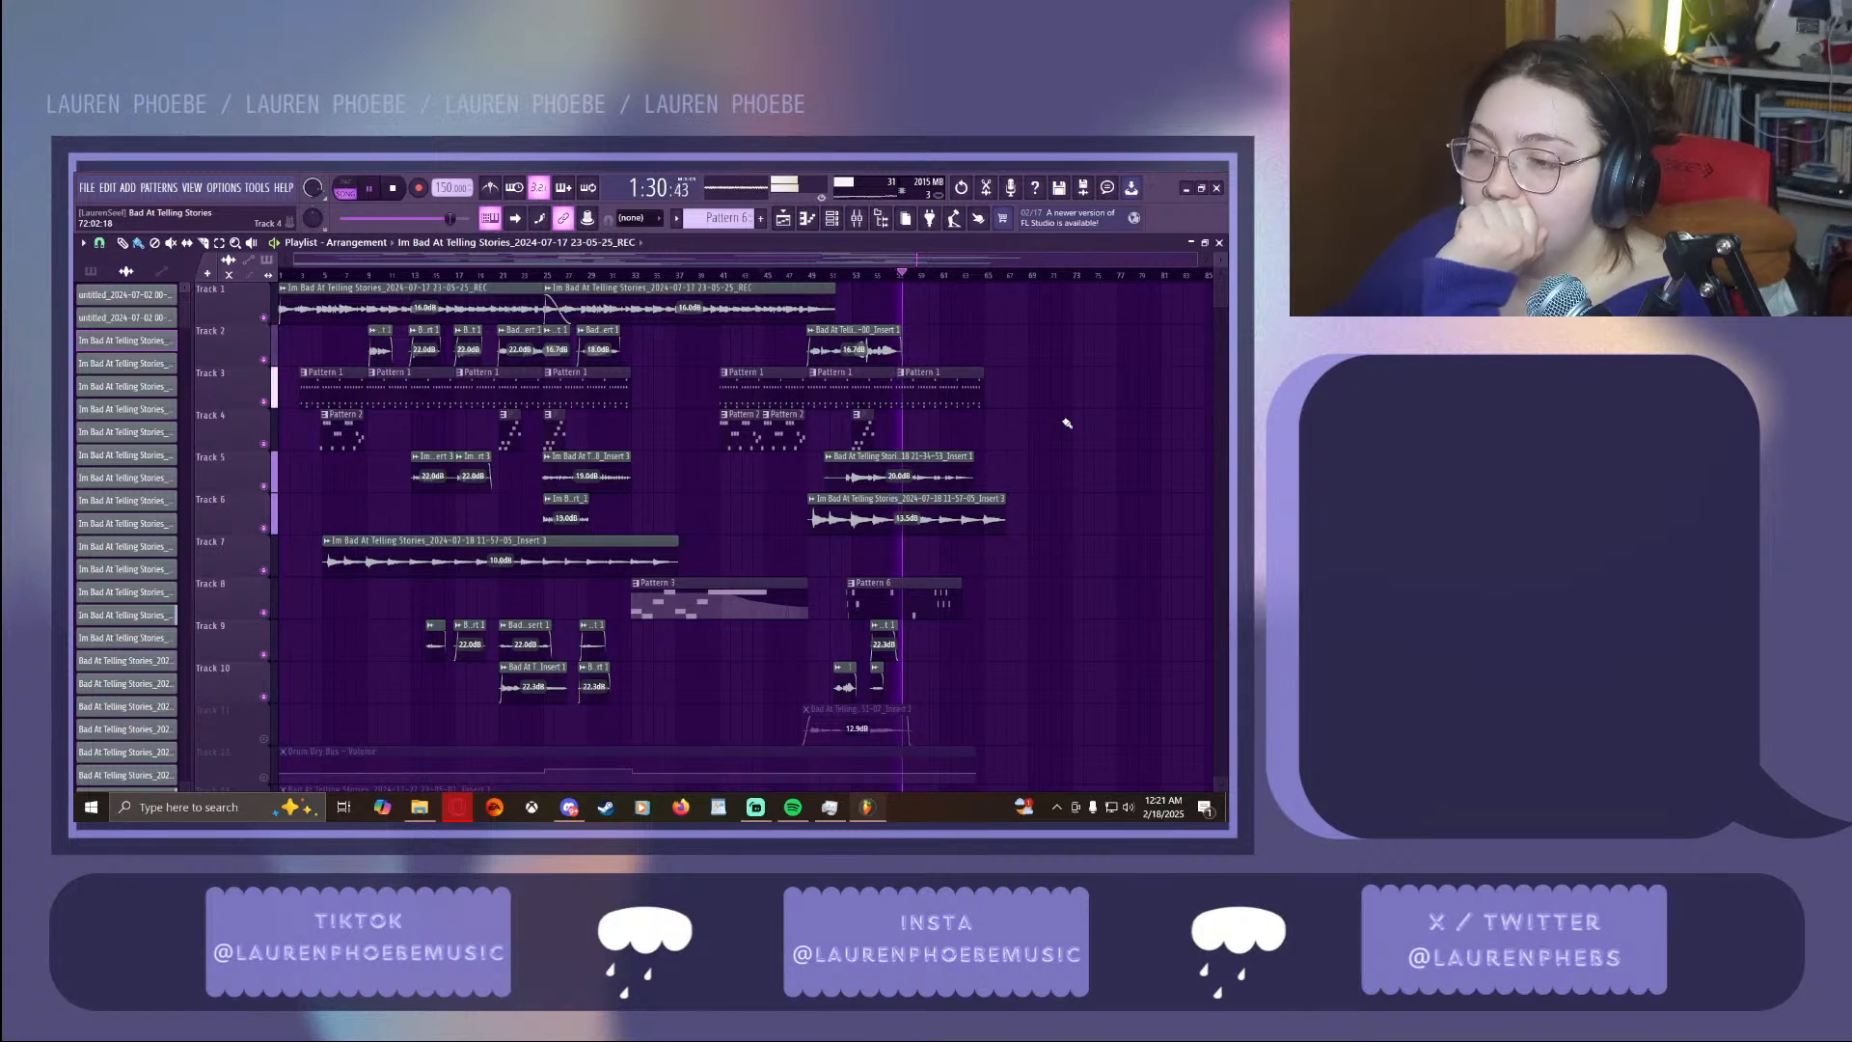
{"action": "scroll", "coordinate": [1068, 423], "scroll_direction": "down", "scroll_amount": 1}
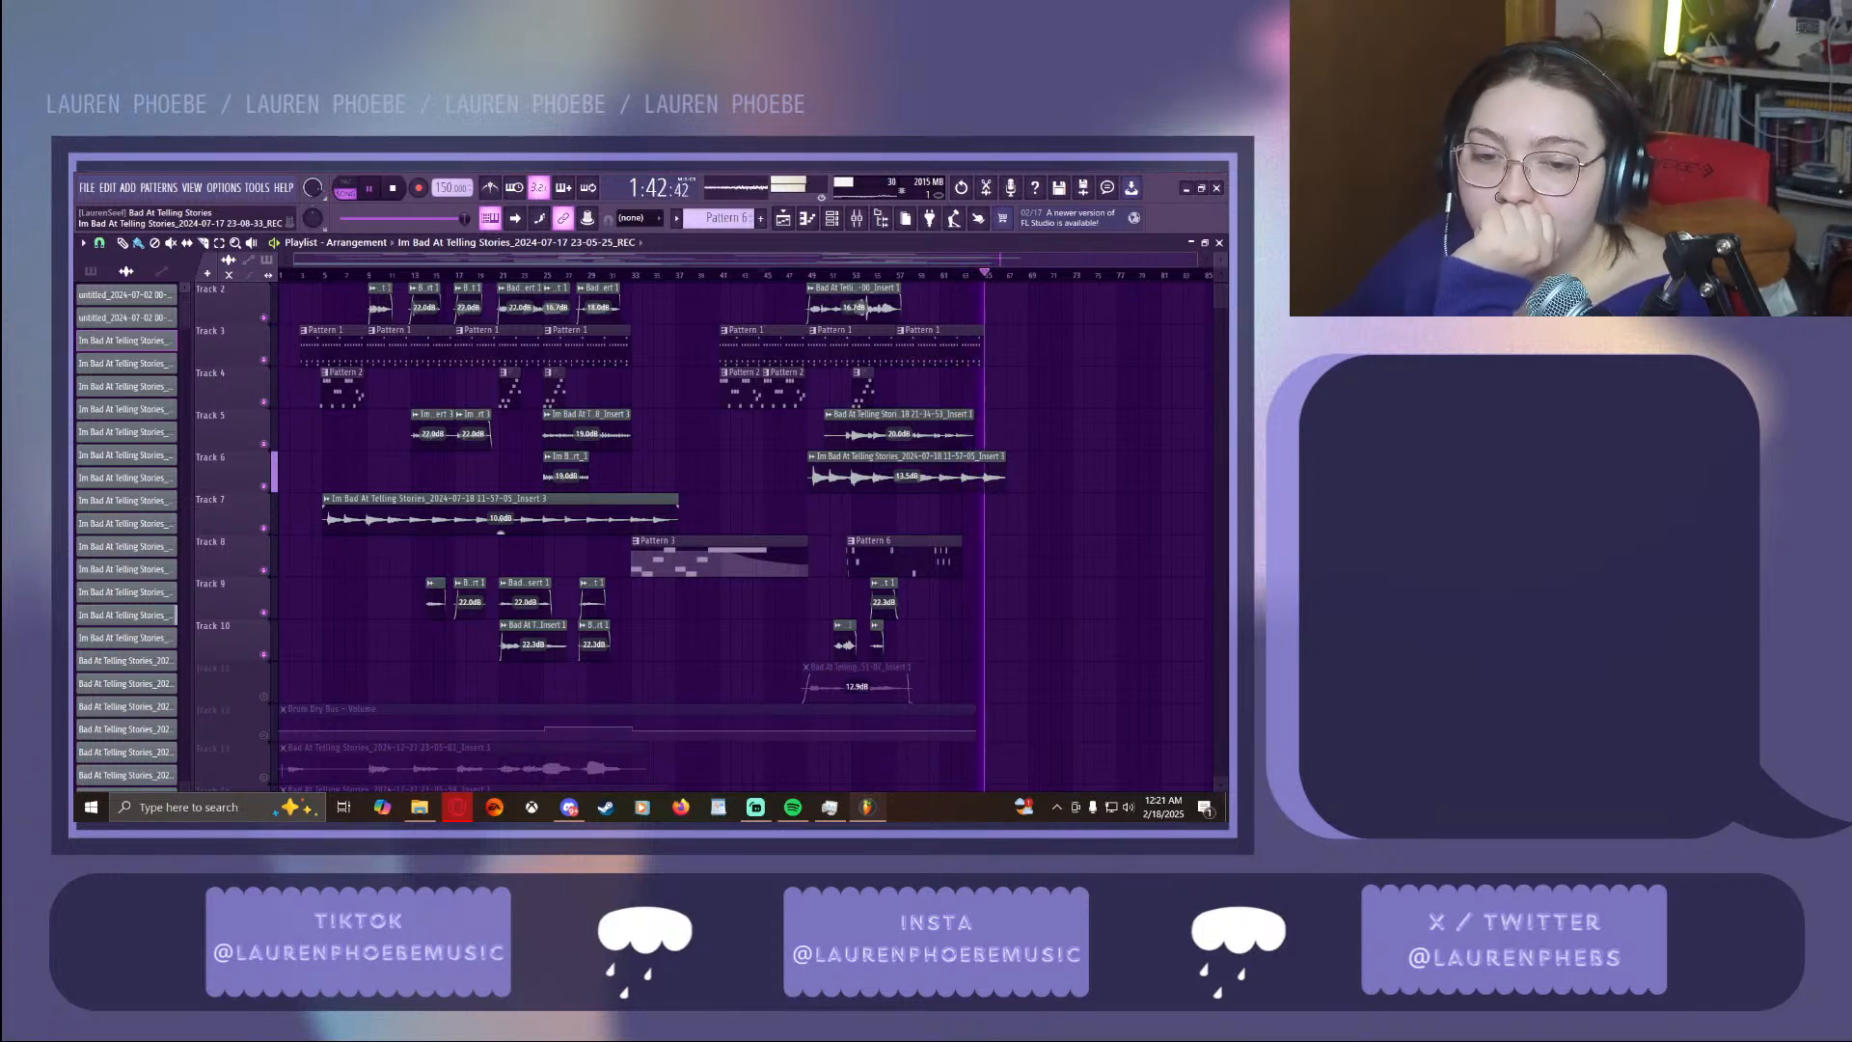
{"action": "left_click", "coordinate": [397, 189]}
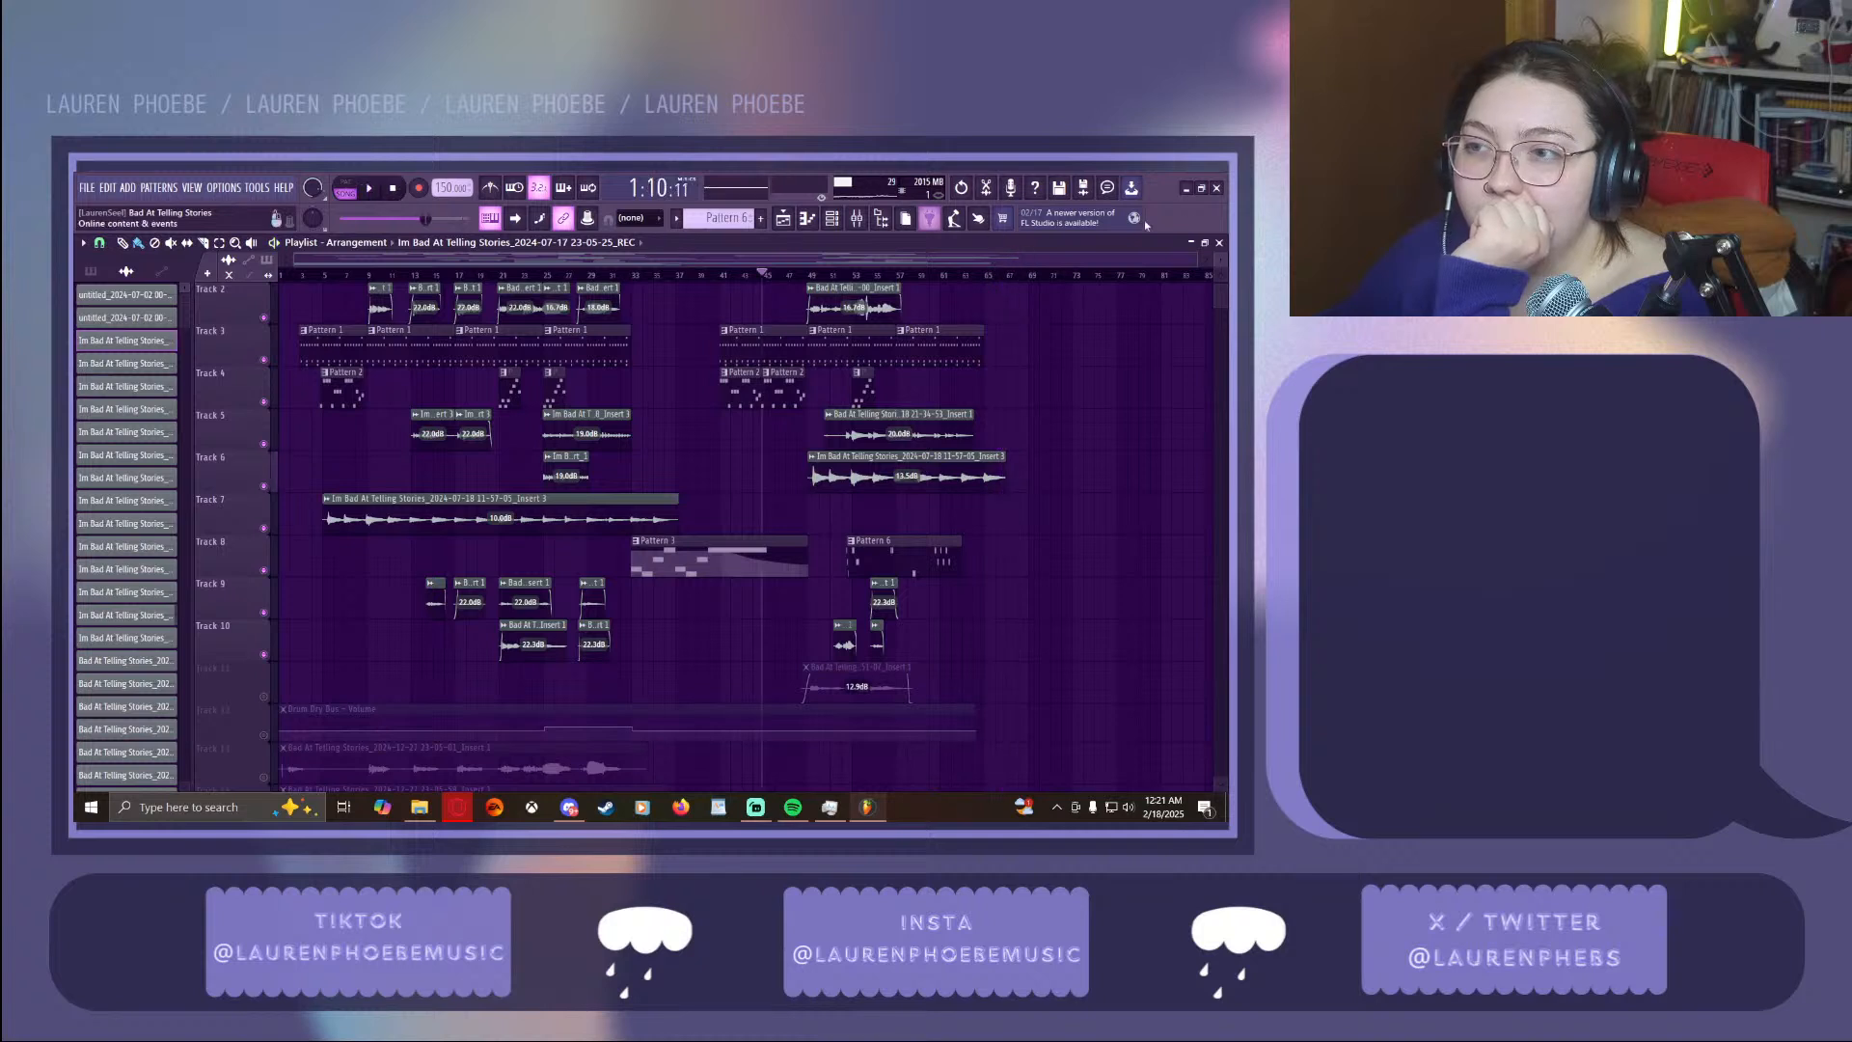
Close the Bad At Telling Stories project and FL Studio without saving the changes, and close Spotify as well
{"action": "left_click", "coordinate": [1214, 186]}
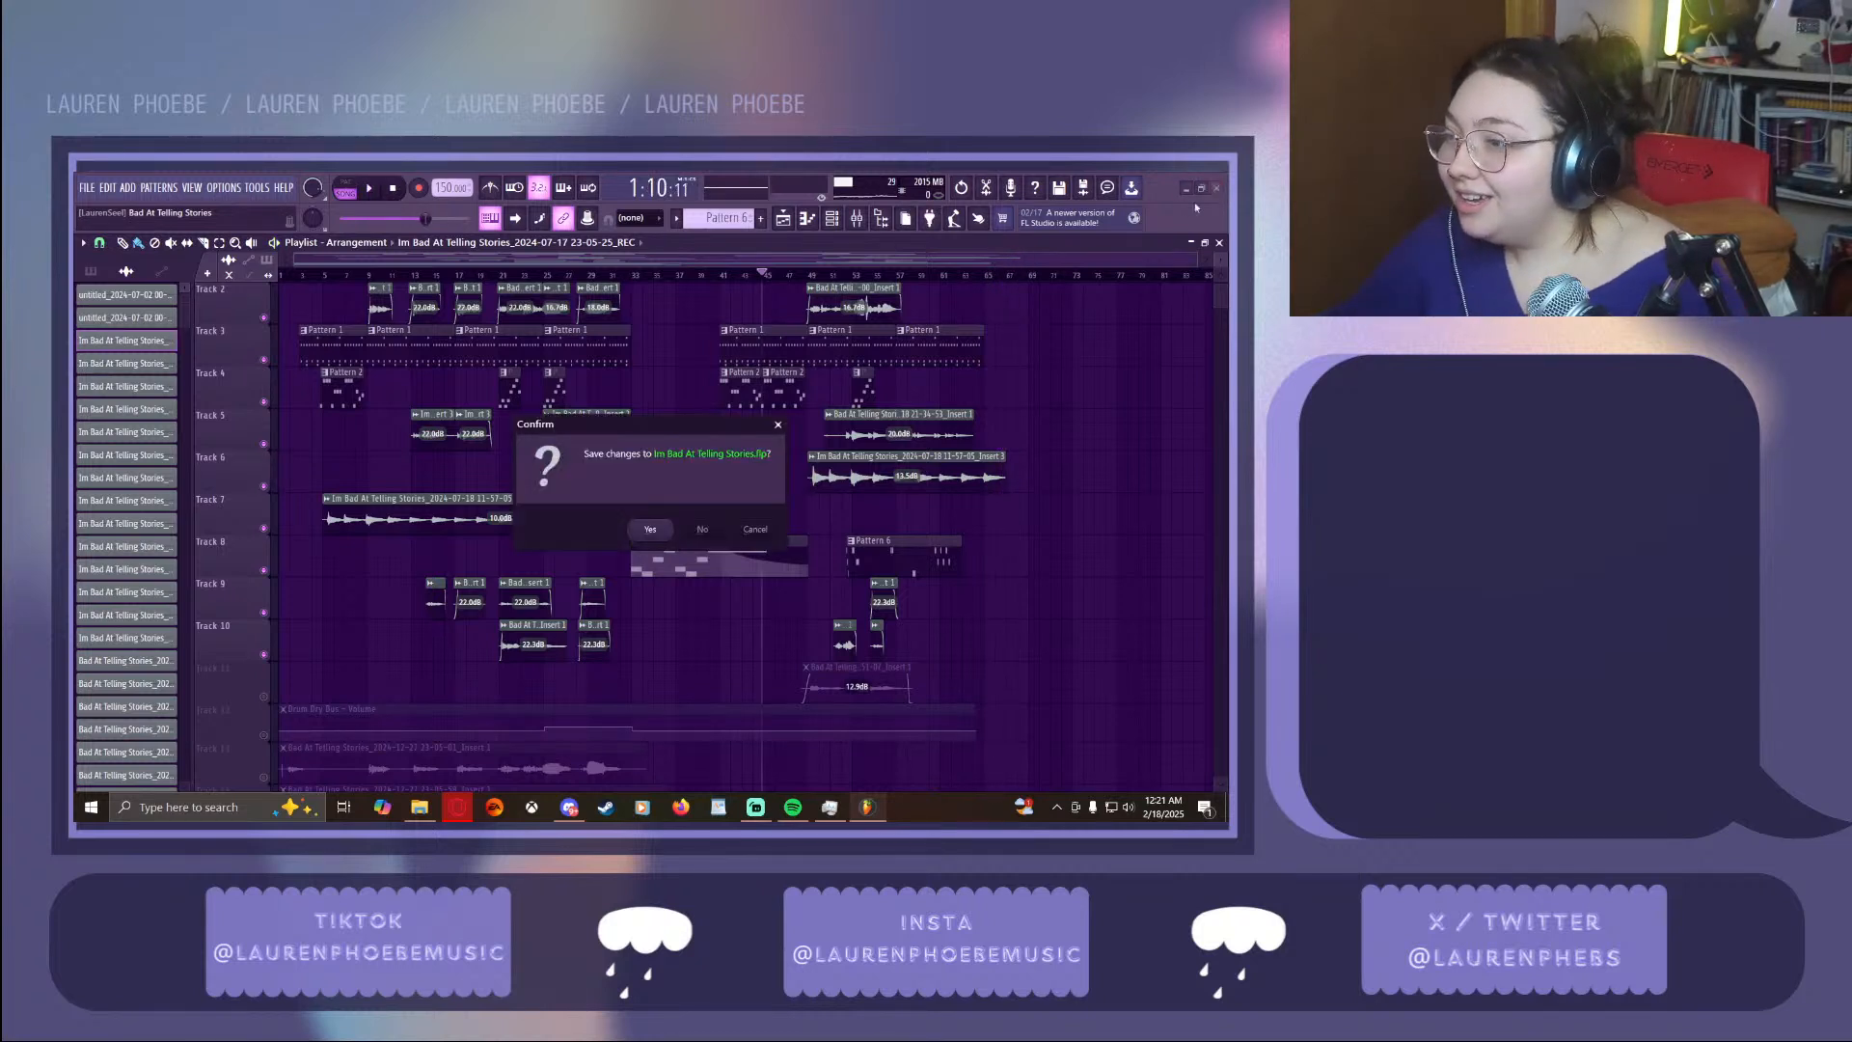
{"action": "left_click", "coordinate": [714, 530]}
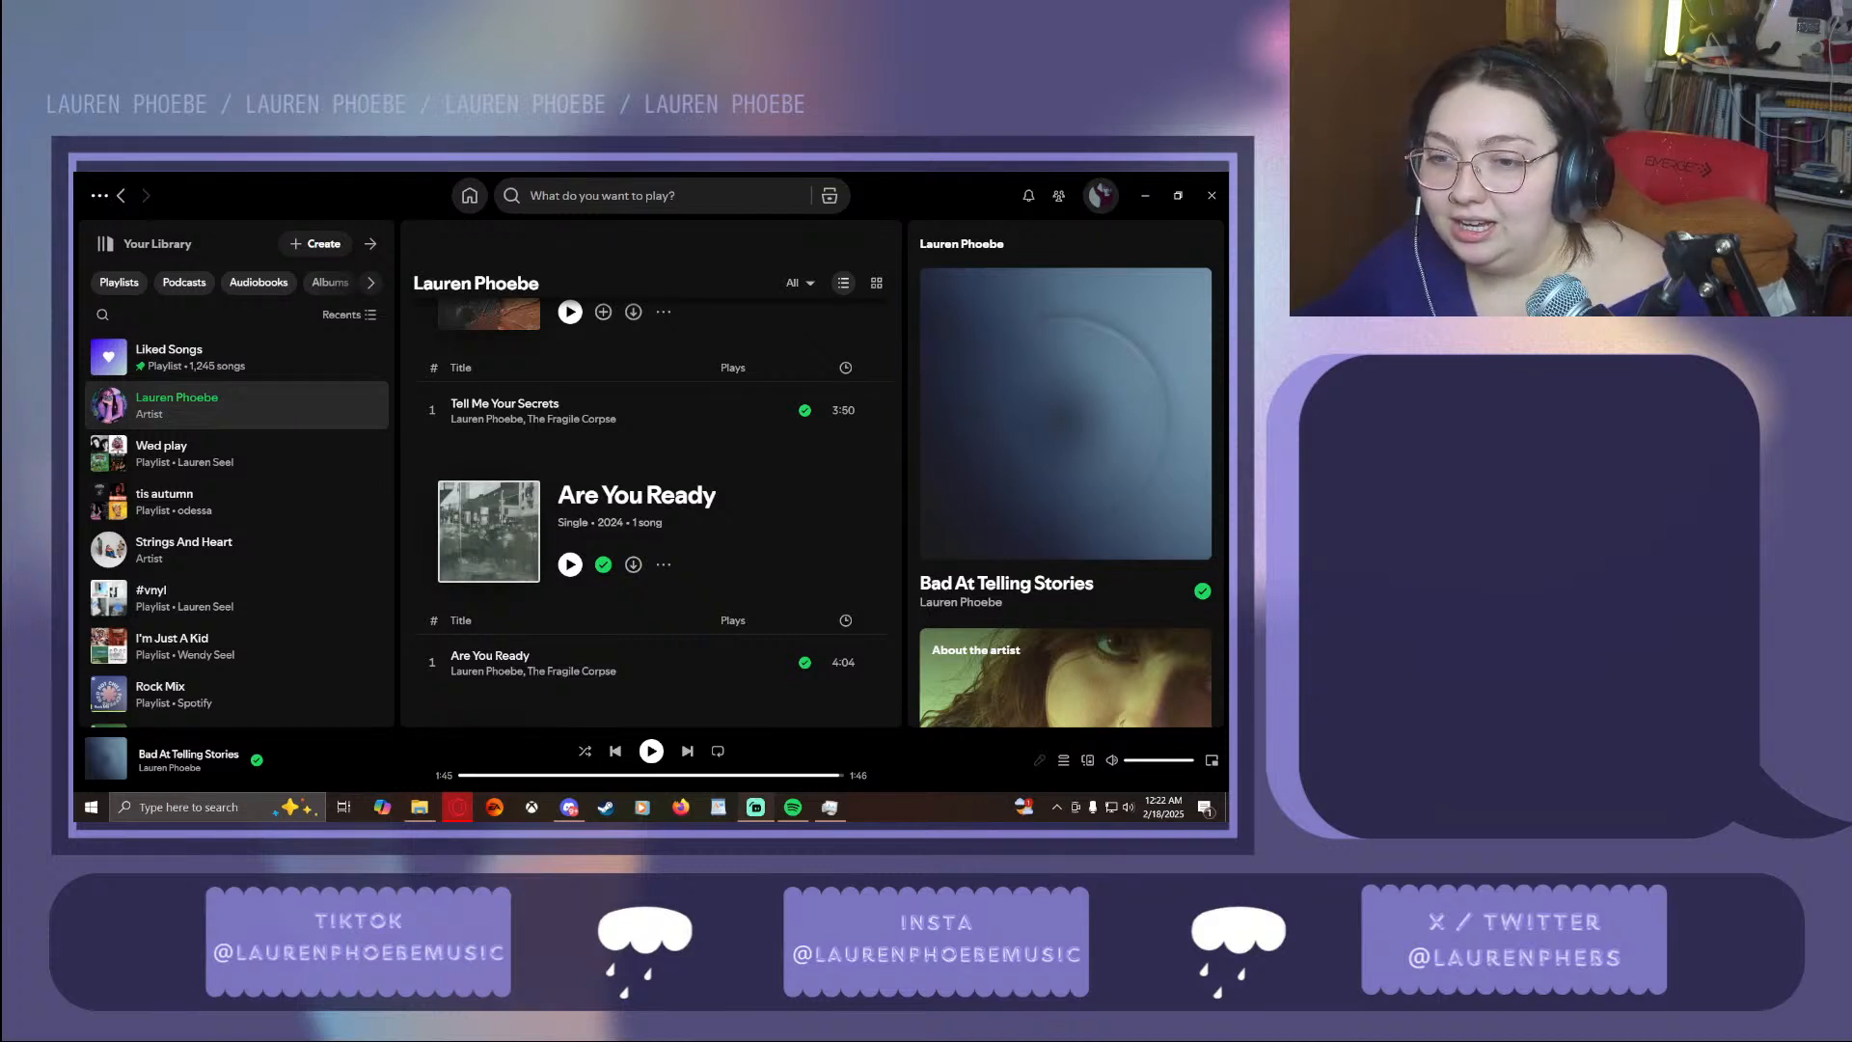
{"action": "left_click", "coordinate": [1213, 196]}
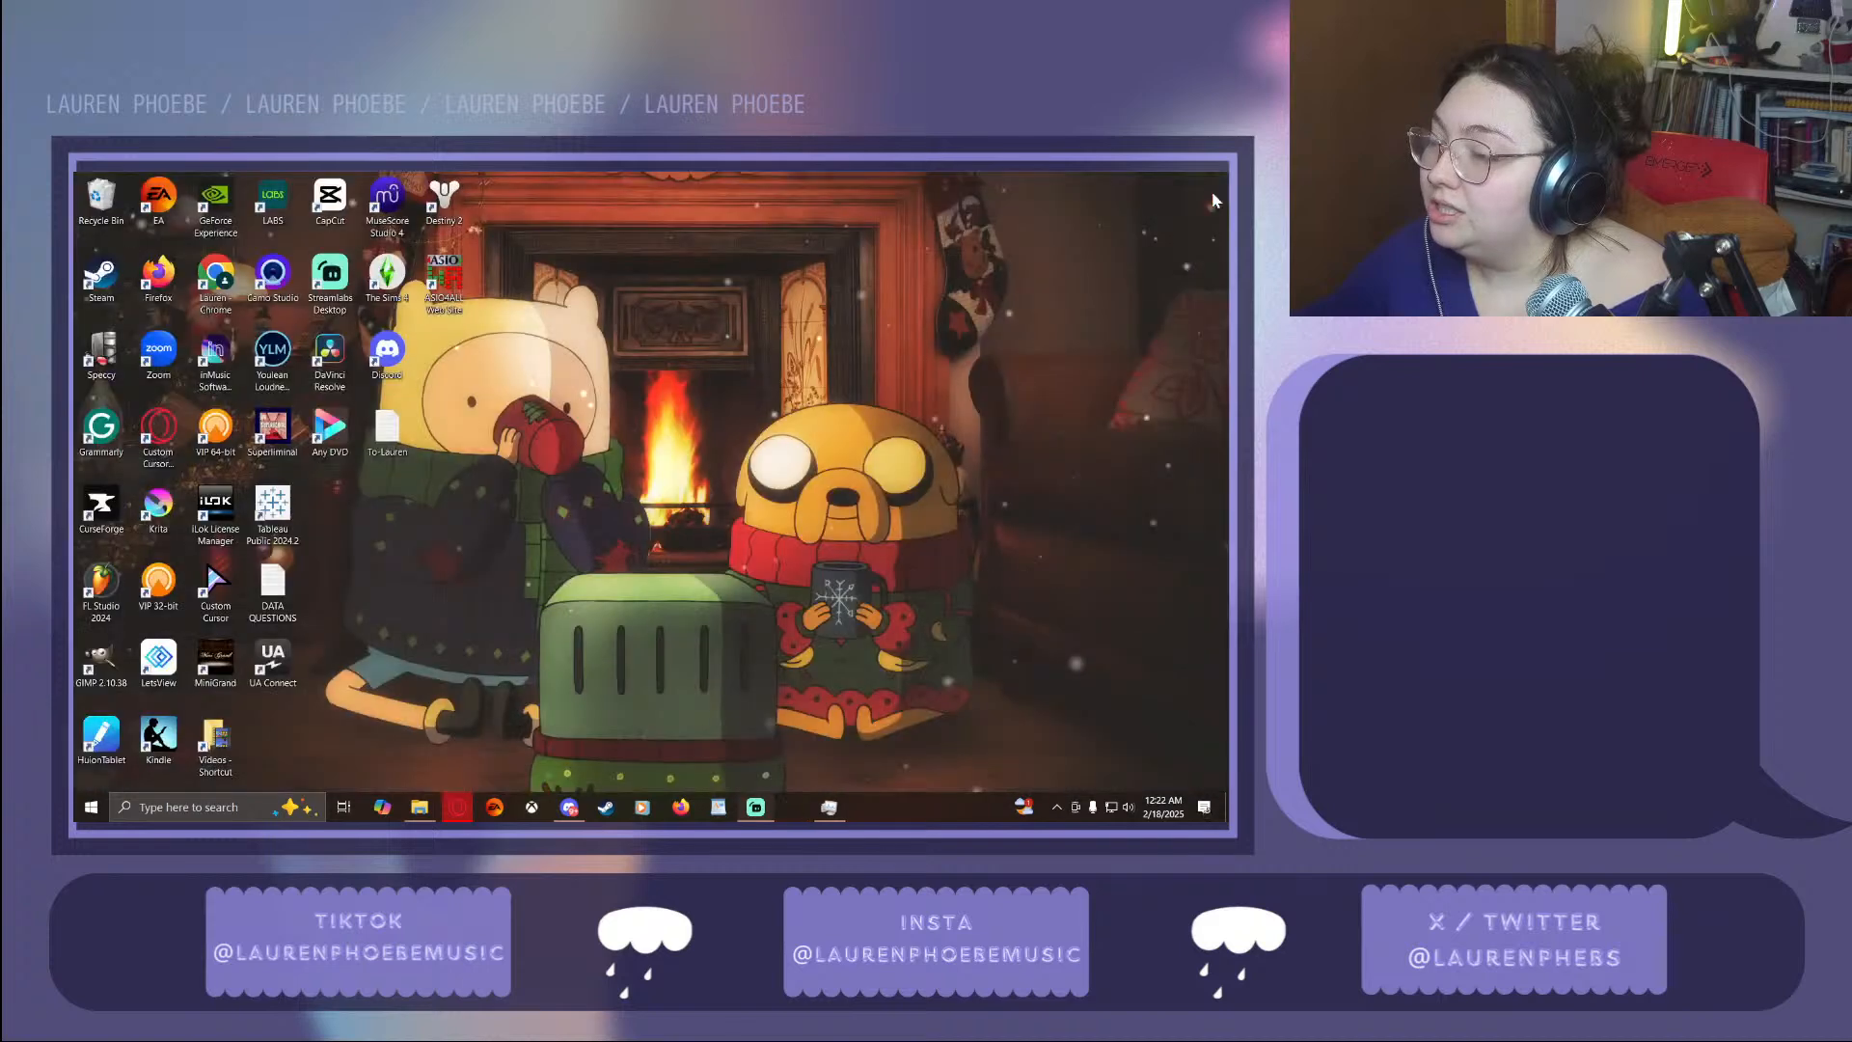